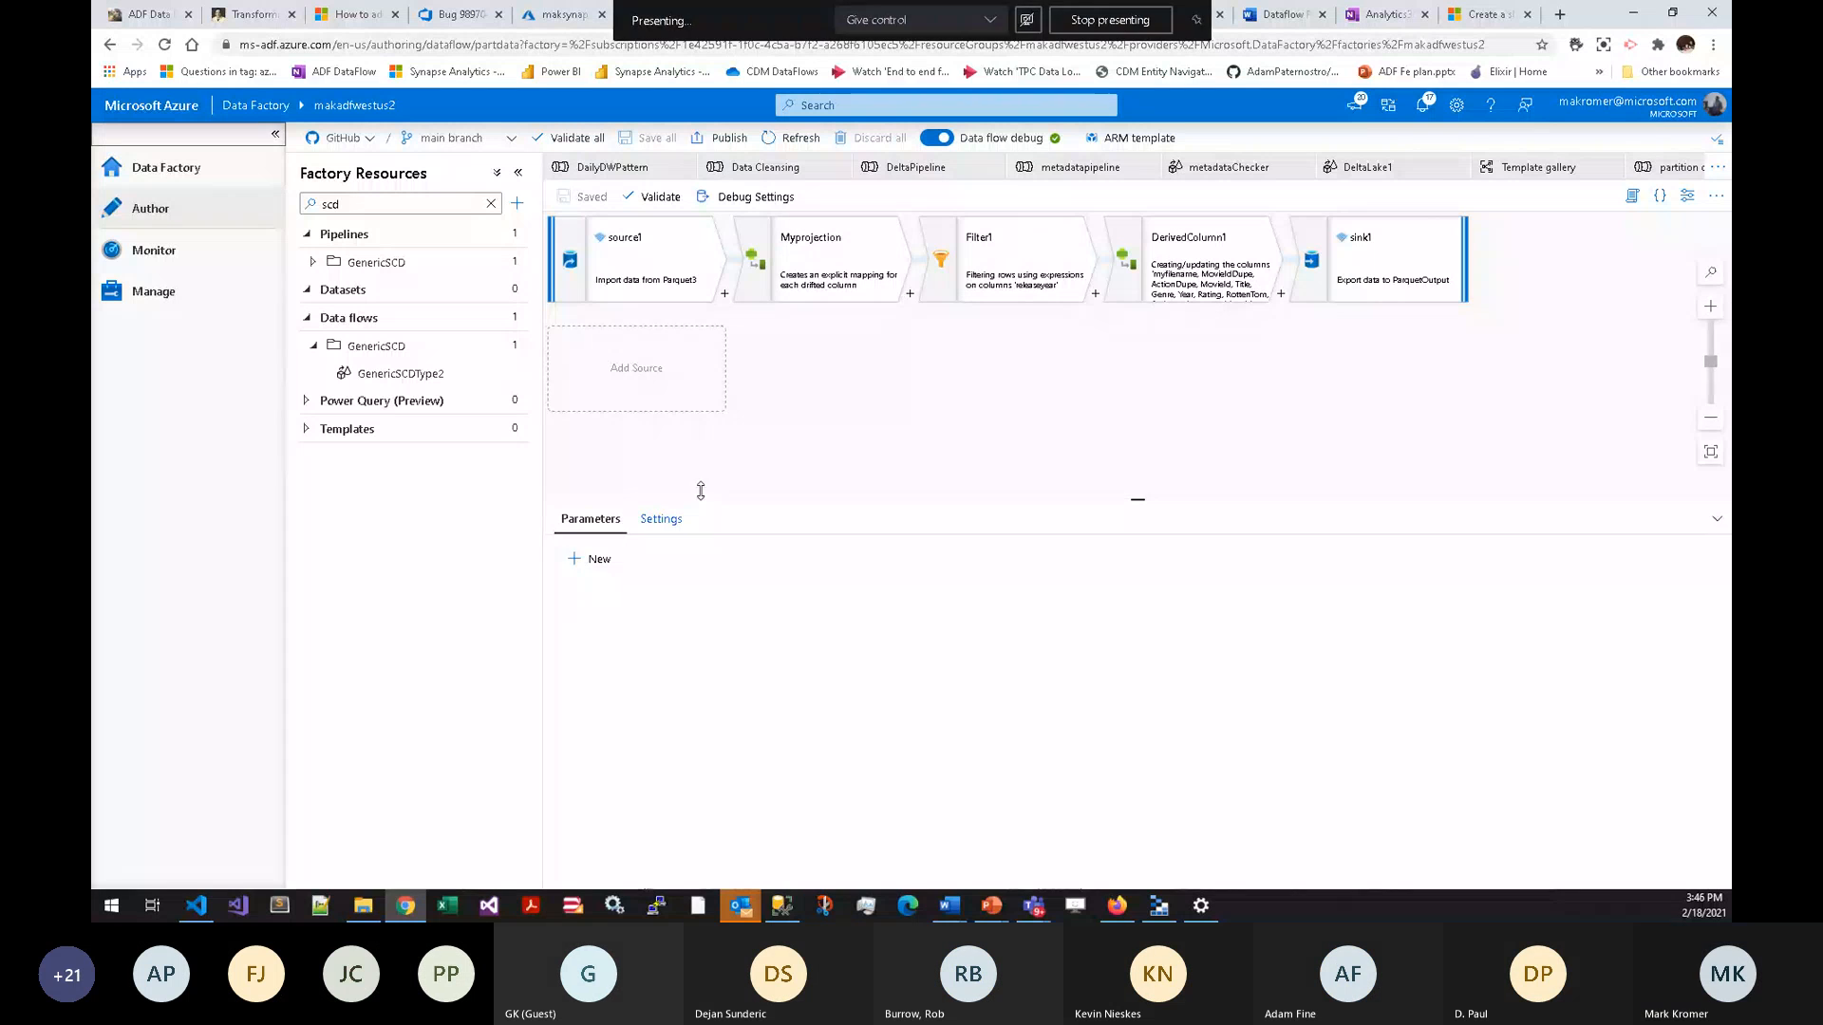
- Enlarge the data flow's configuration area and collapse the main navigation sidebar
left_click_drag(699, 328, 699, 328)
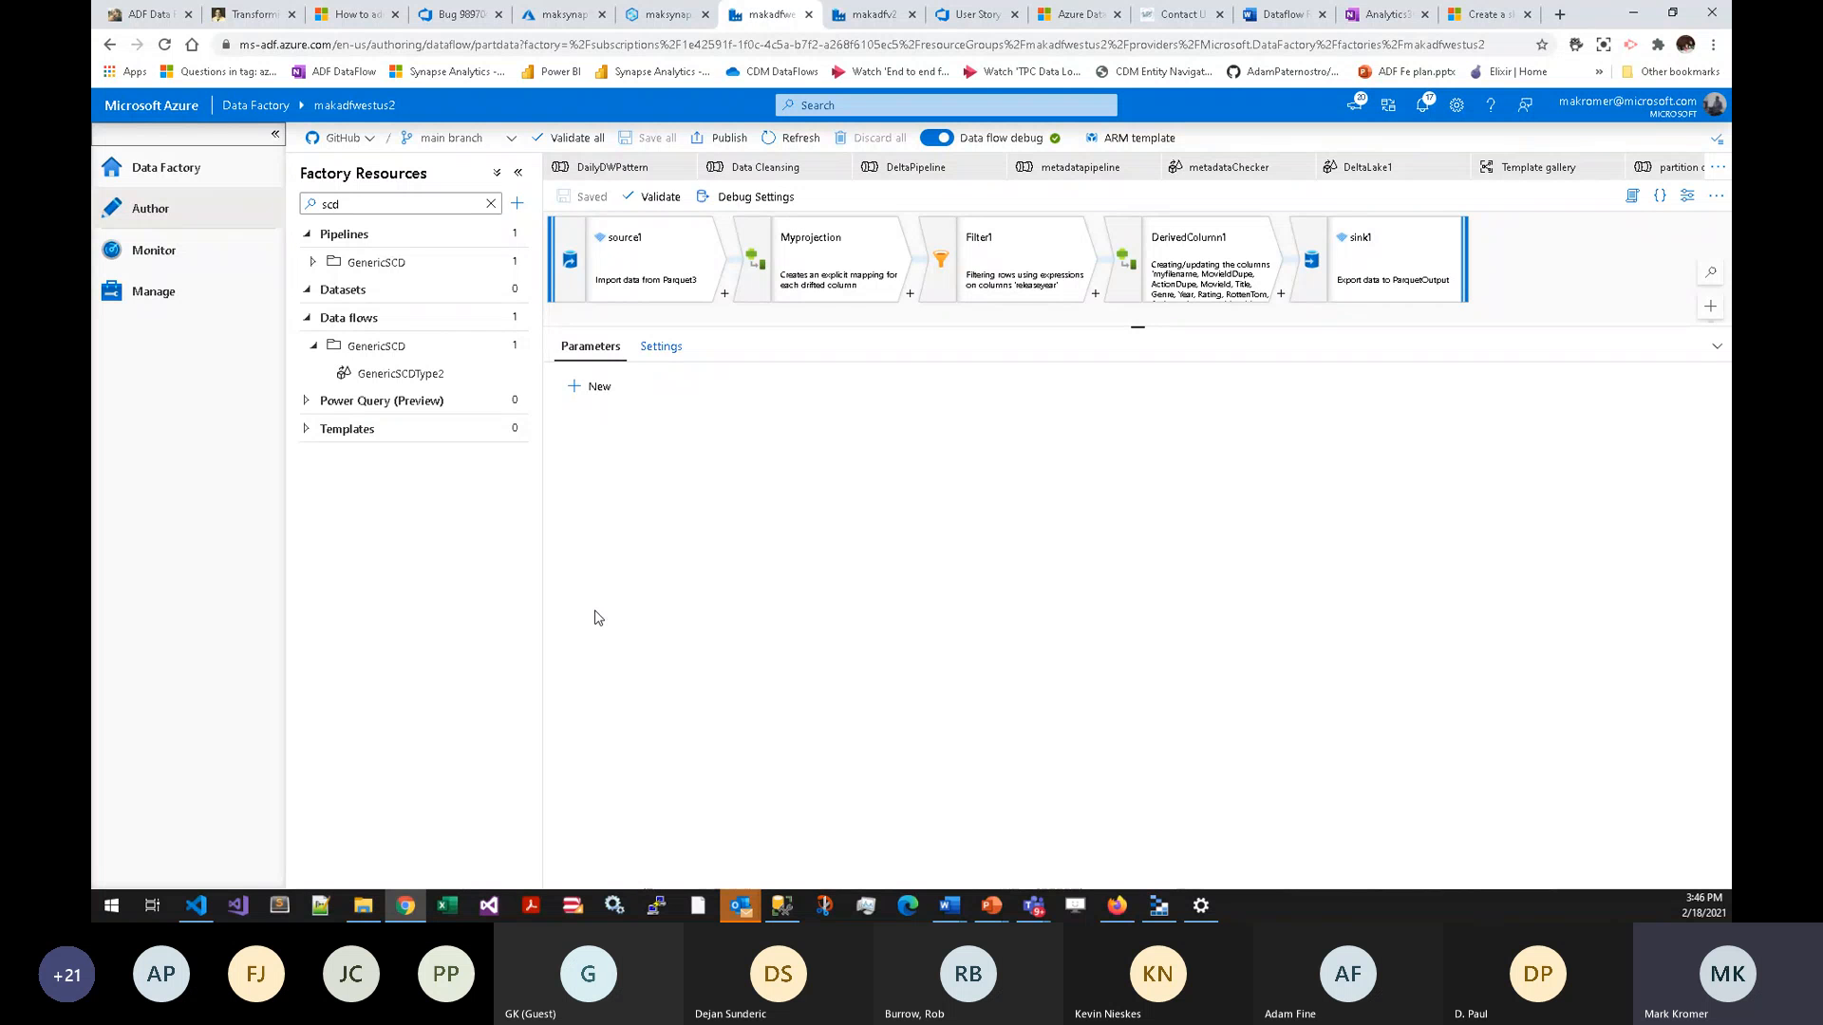
left_click(275, 134)
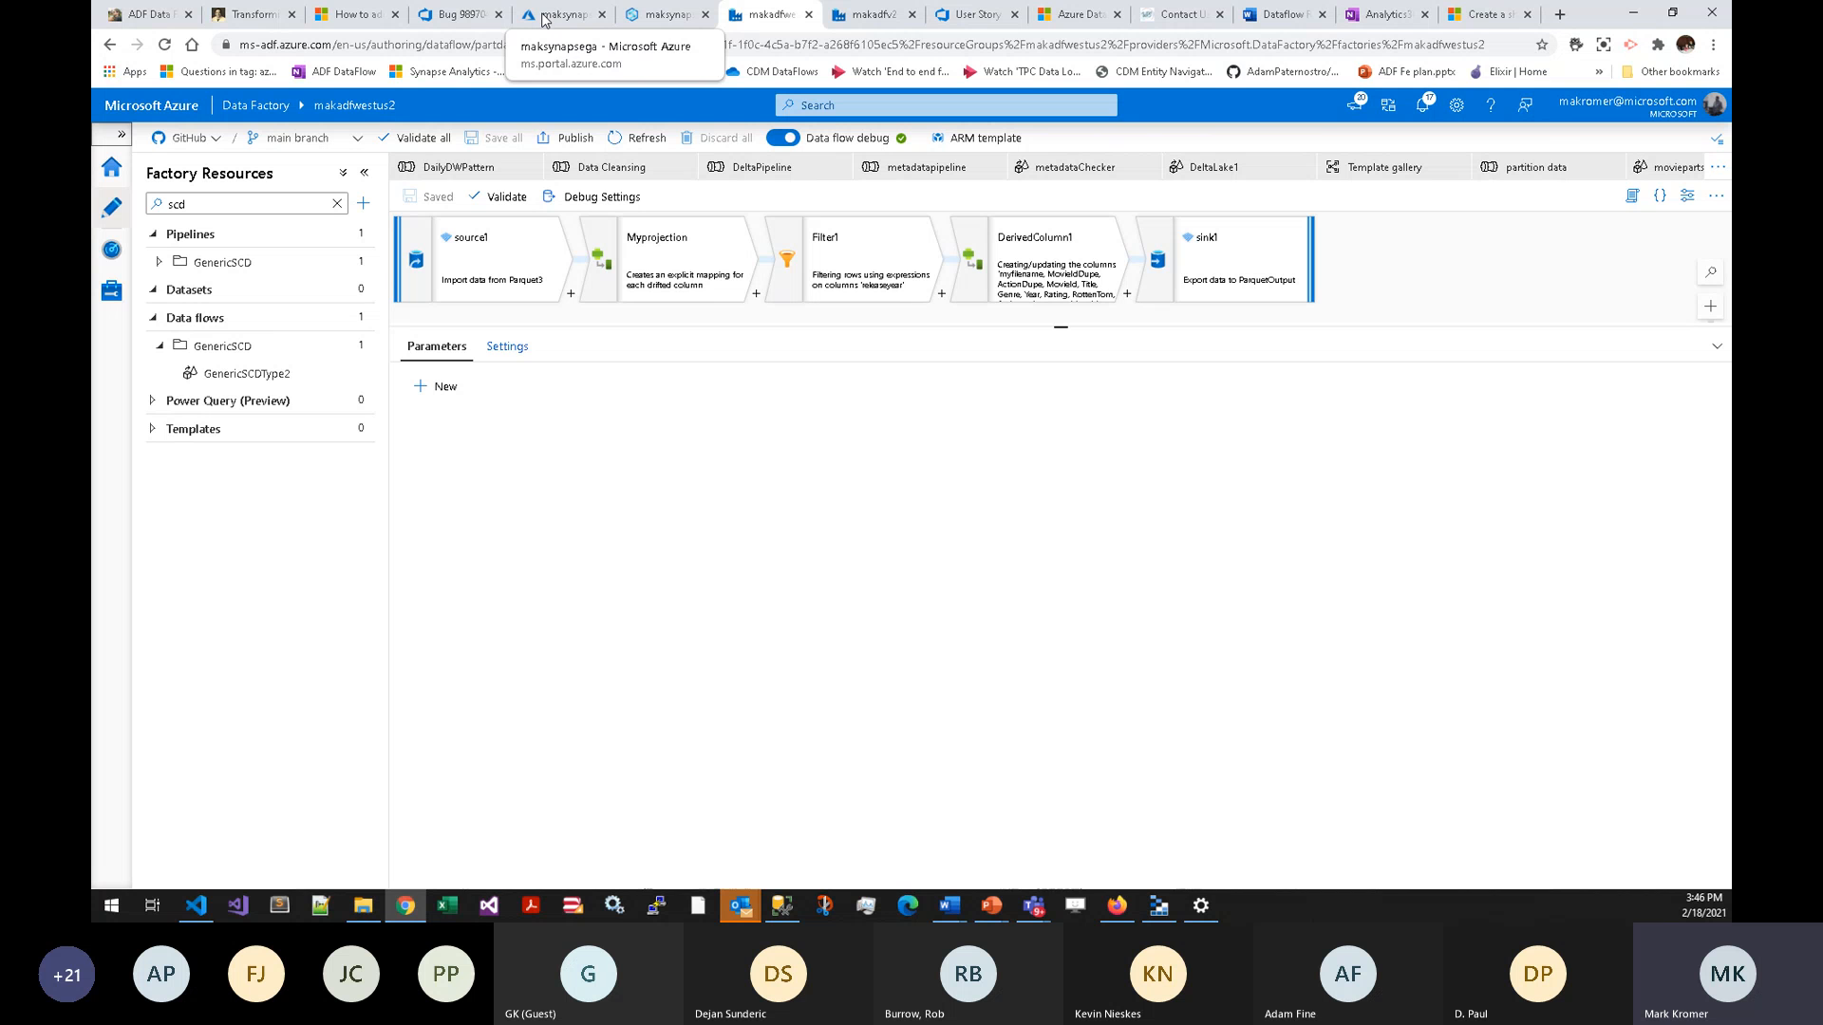
left_click(1576, 44)
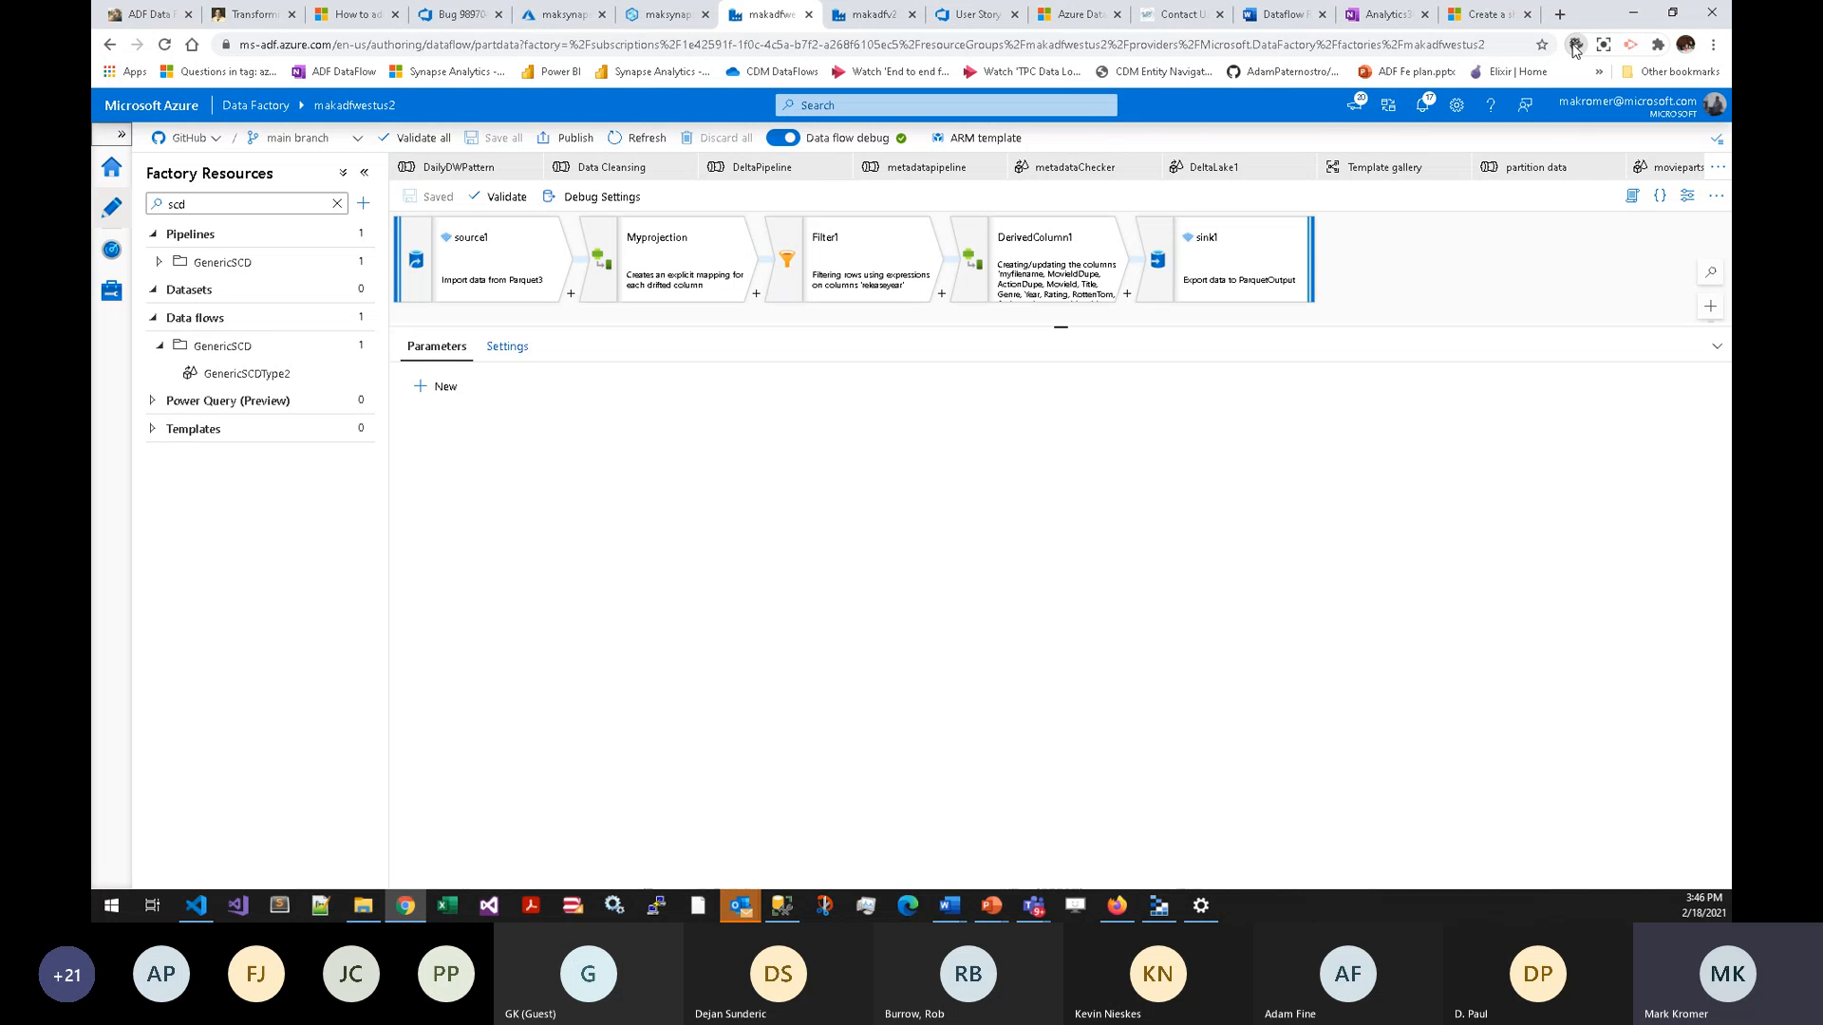
left_click(1252, 424)
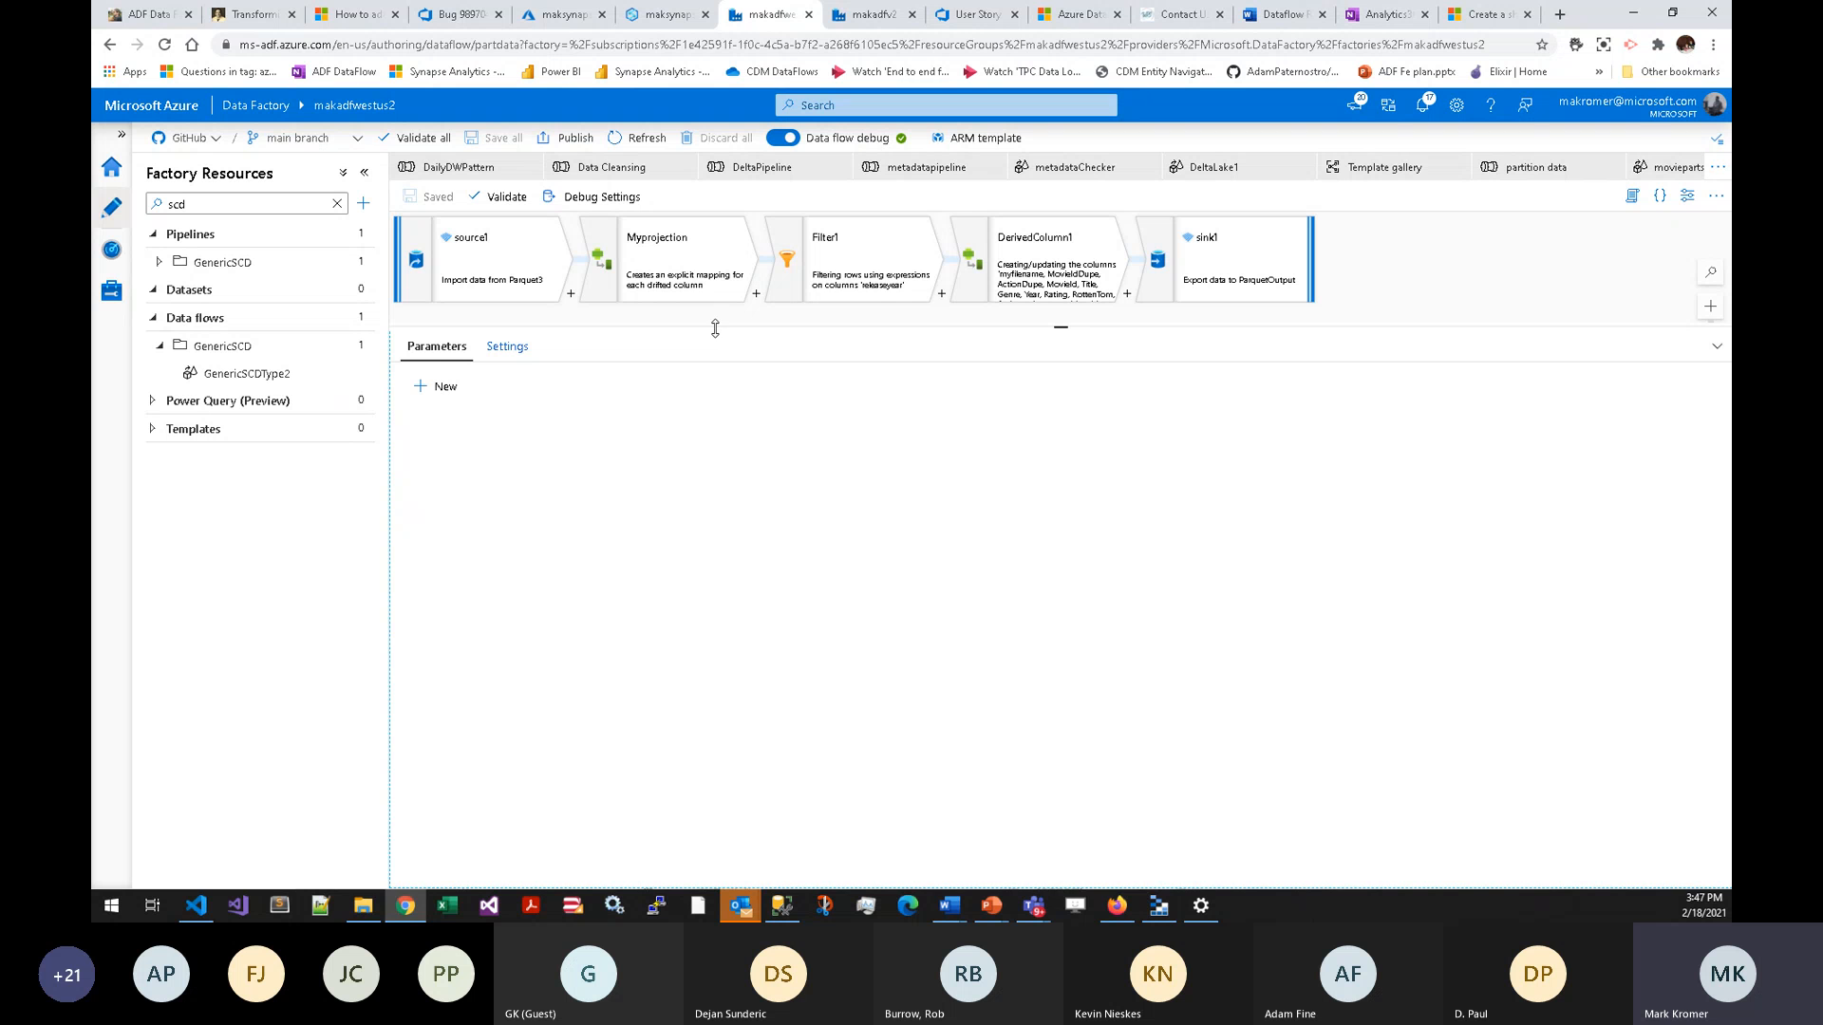
- Create a new blank pipeline in the data factory
left_click(360, 205)
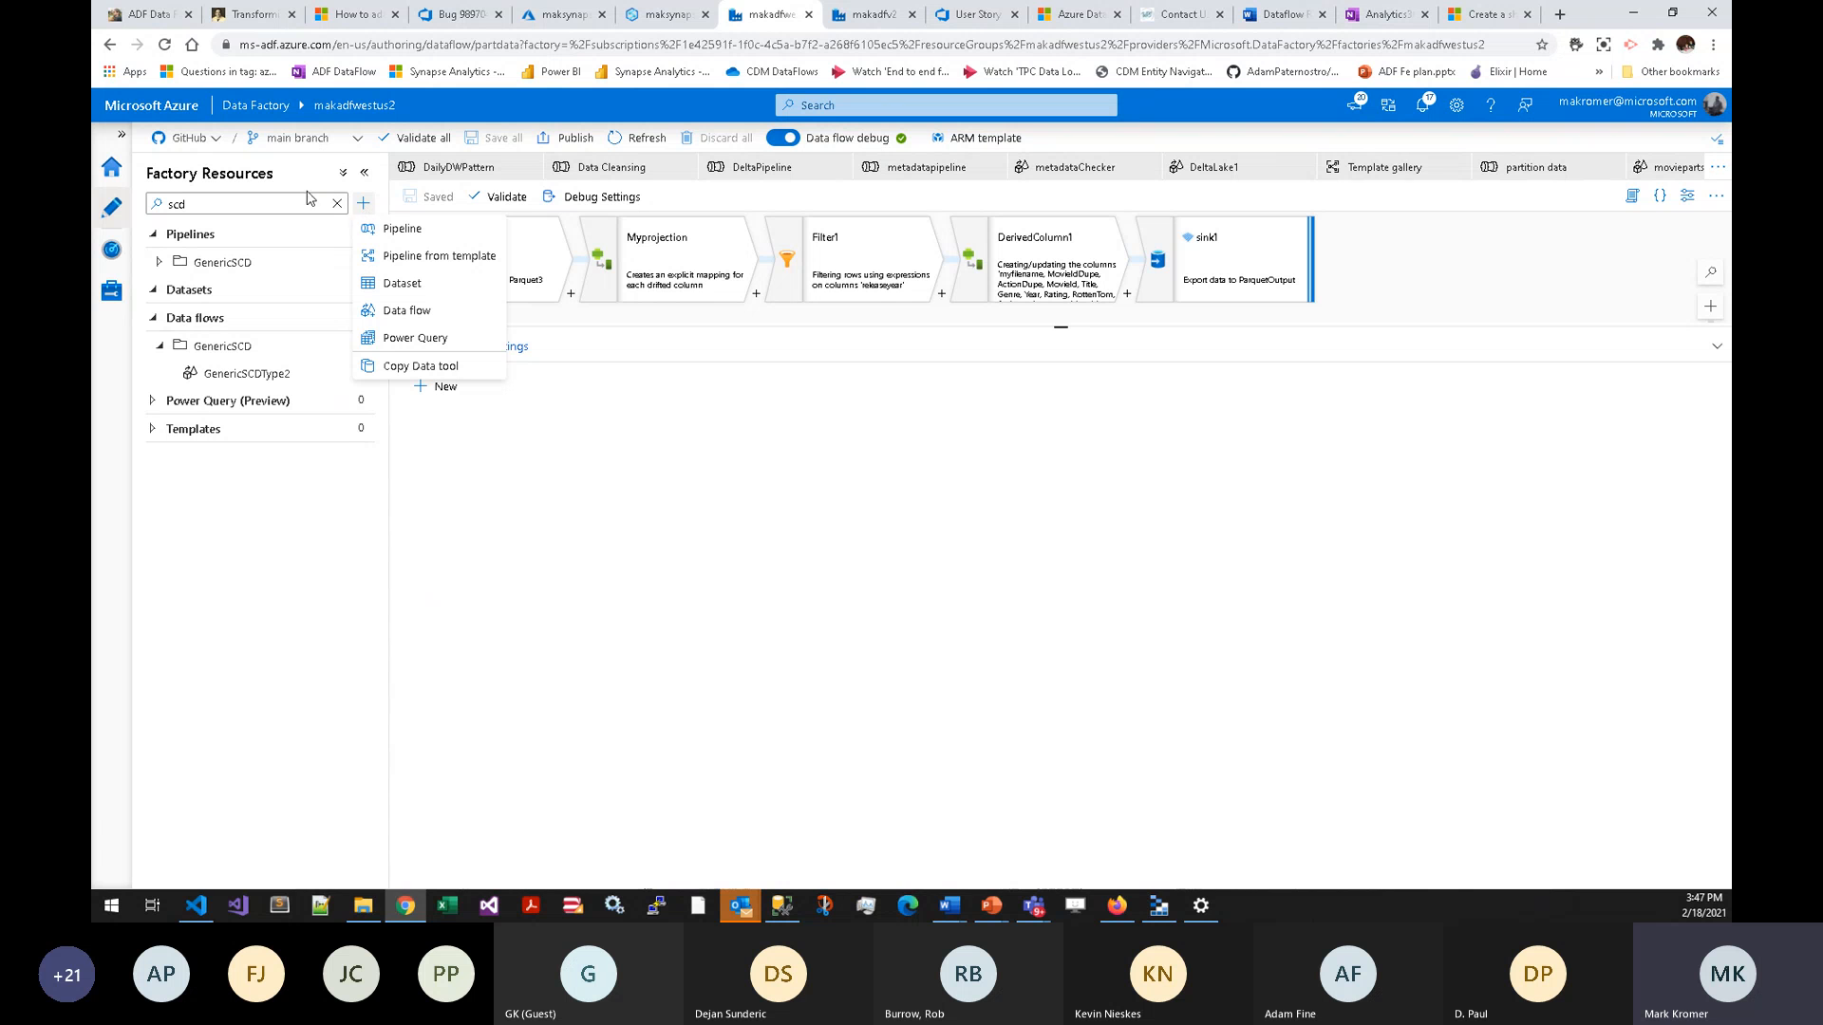
left_click(383, 235)
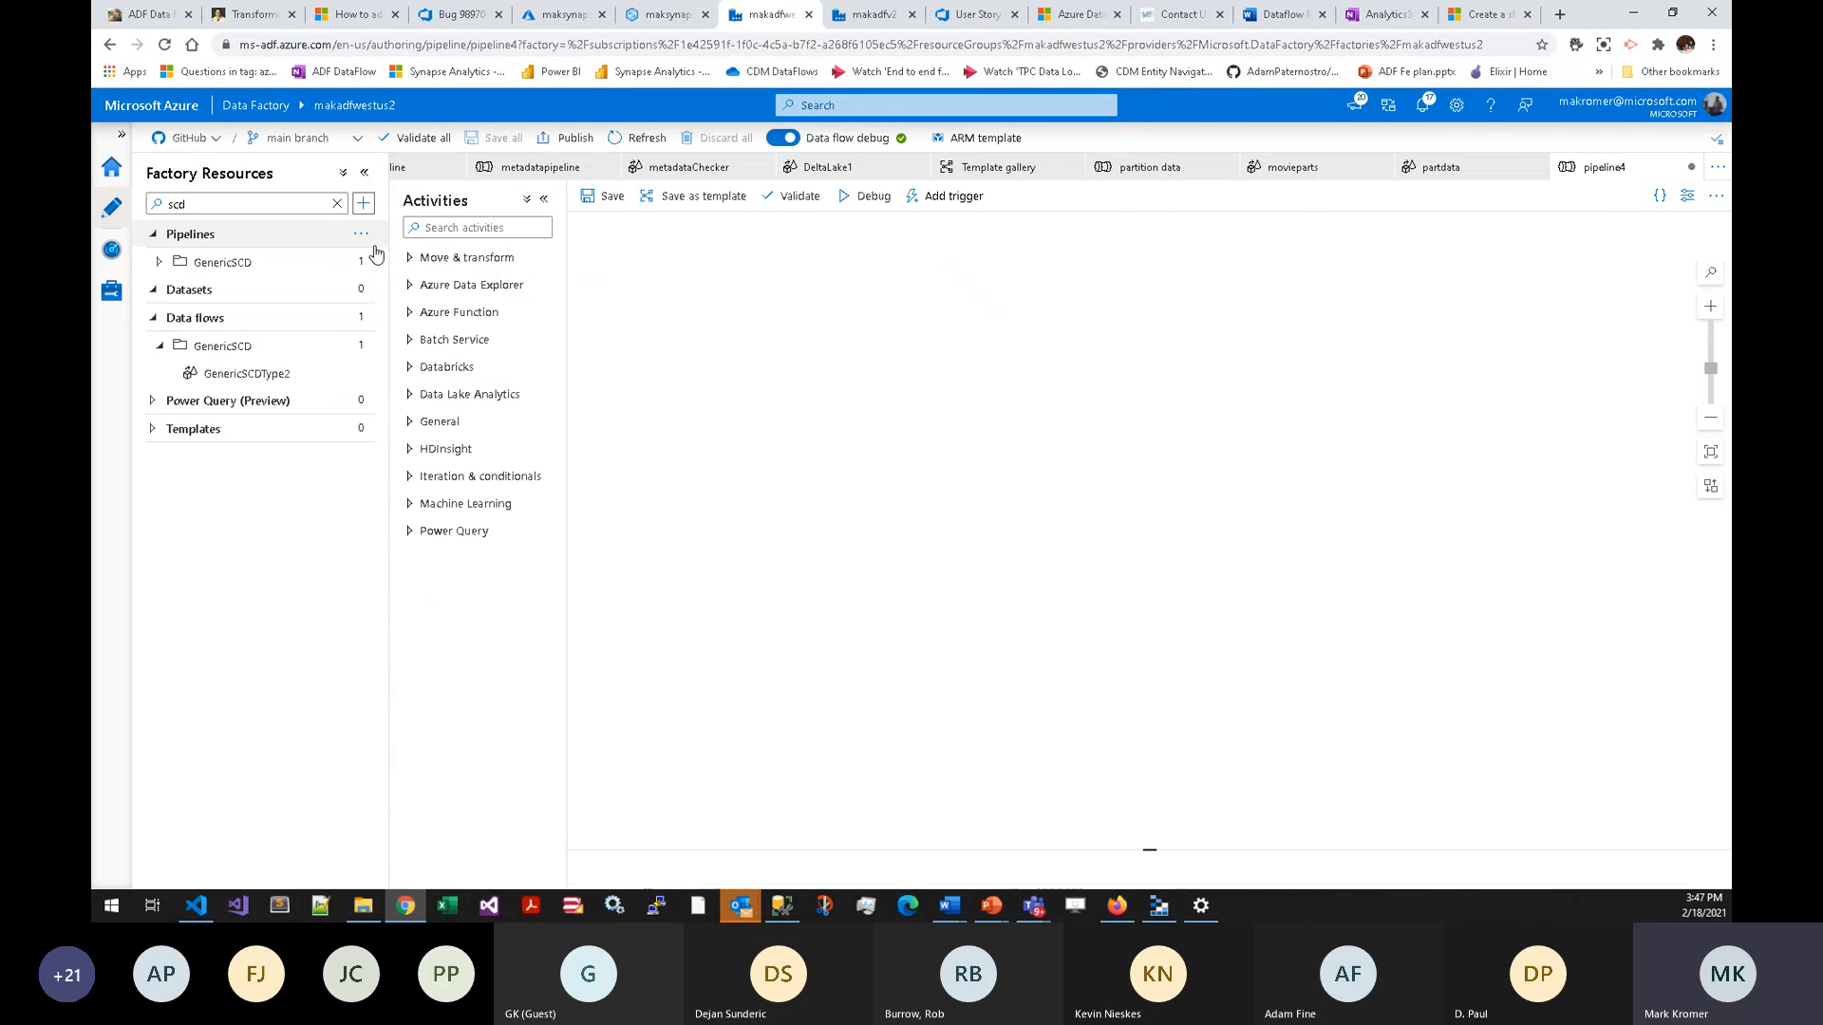
- Remove the "scd" filter from the factory resources and collapse the Pipelines, Data flows and Datasets groups
left_click(154, 319)
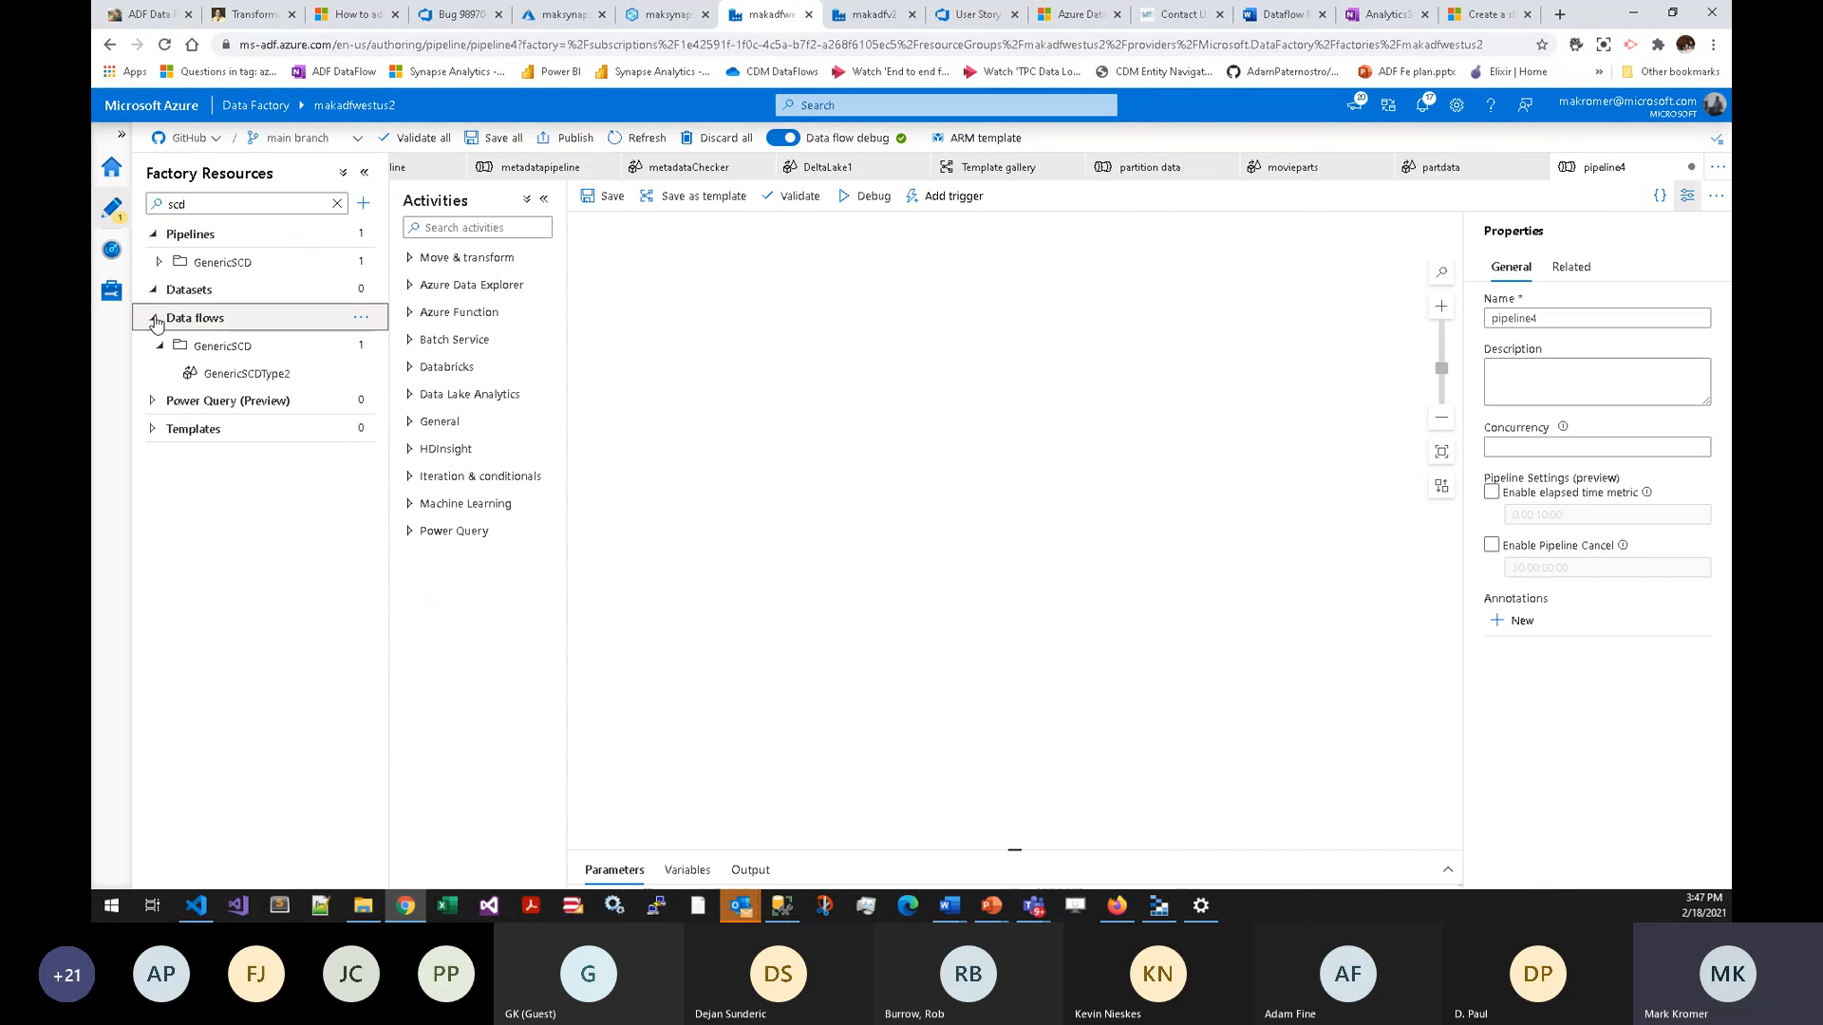
left_click(150, 238)
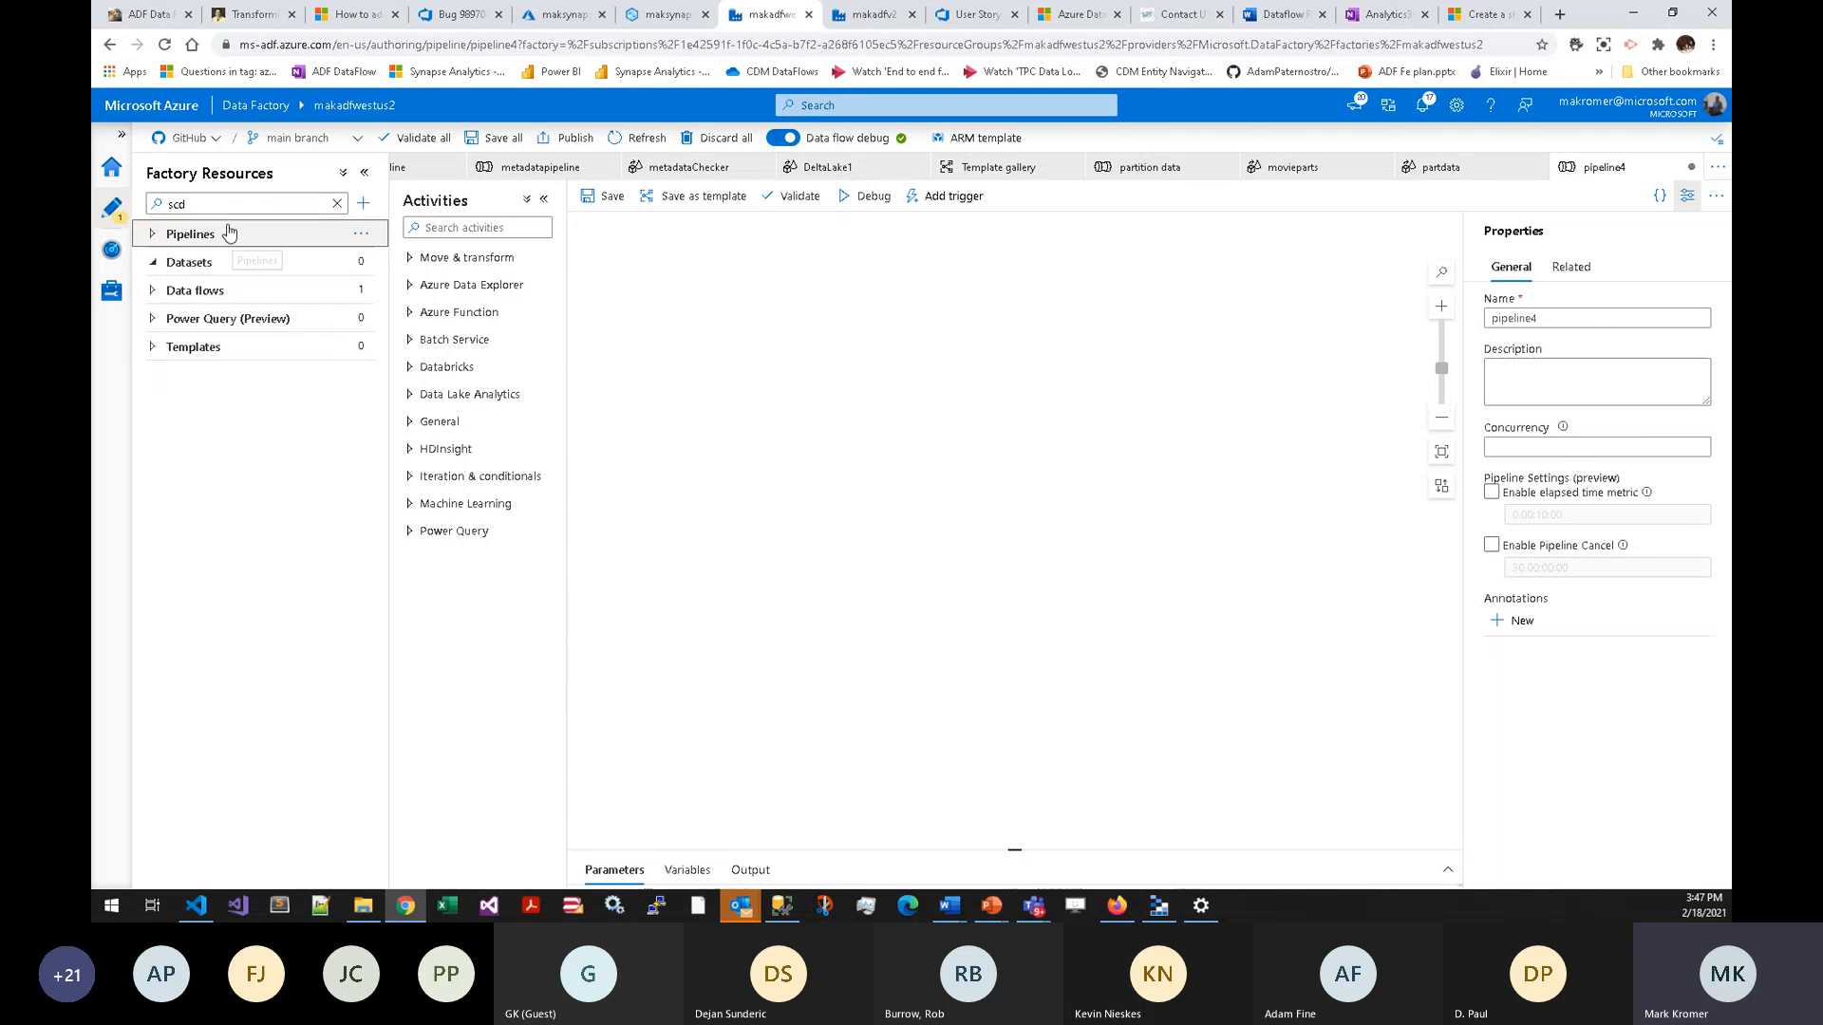
left_click(152, 352)
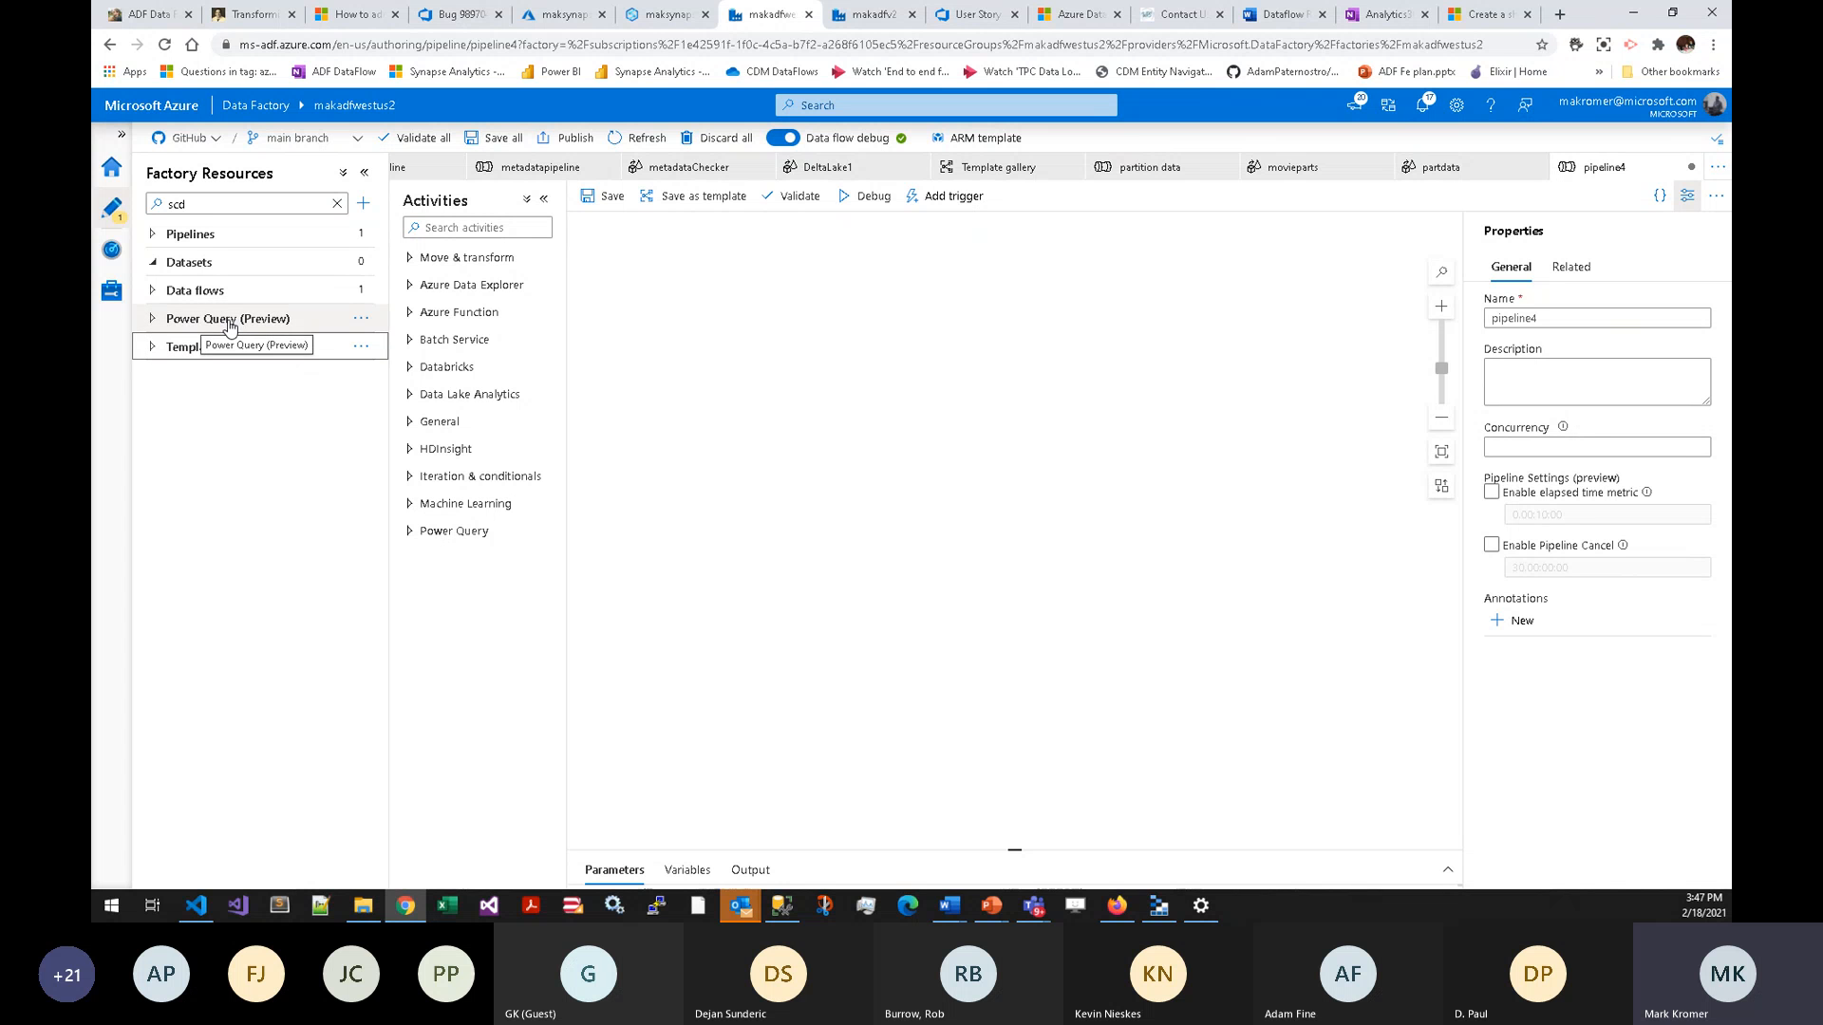
left_click(153, 292)
left_click(153, 293)
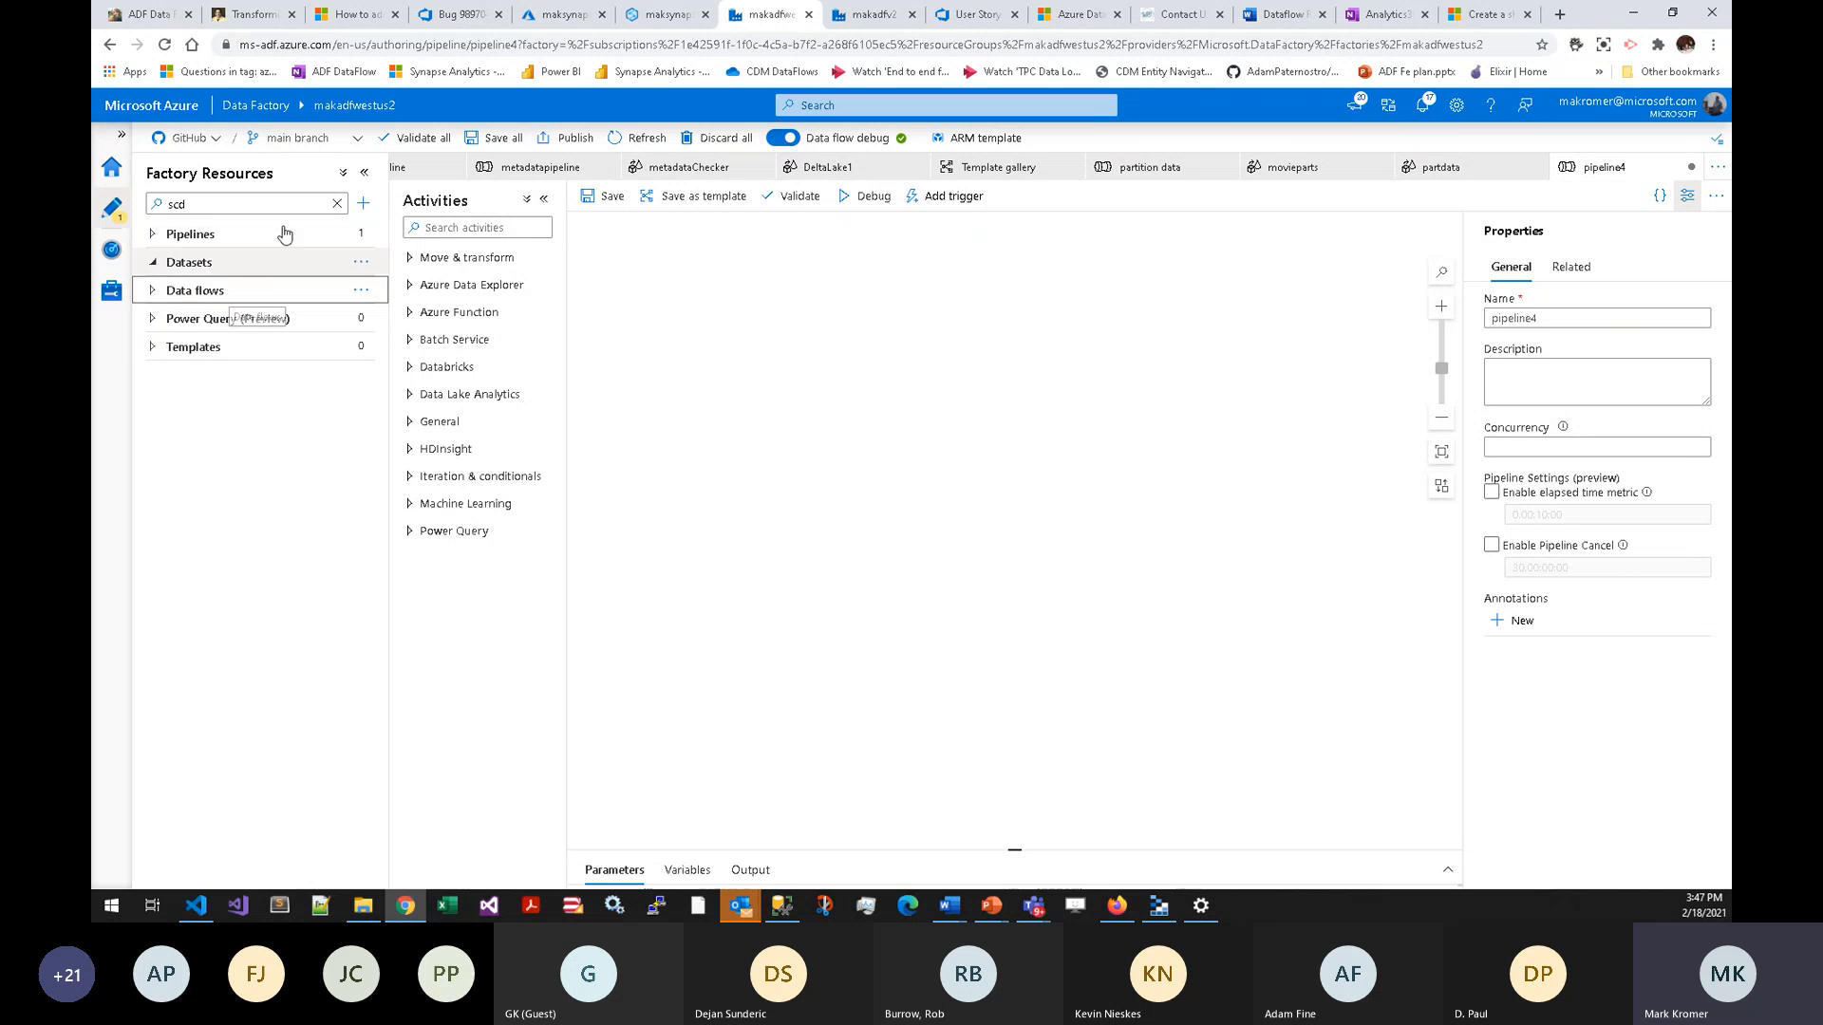
left_click(337, 204)
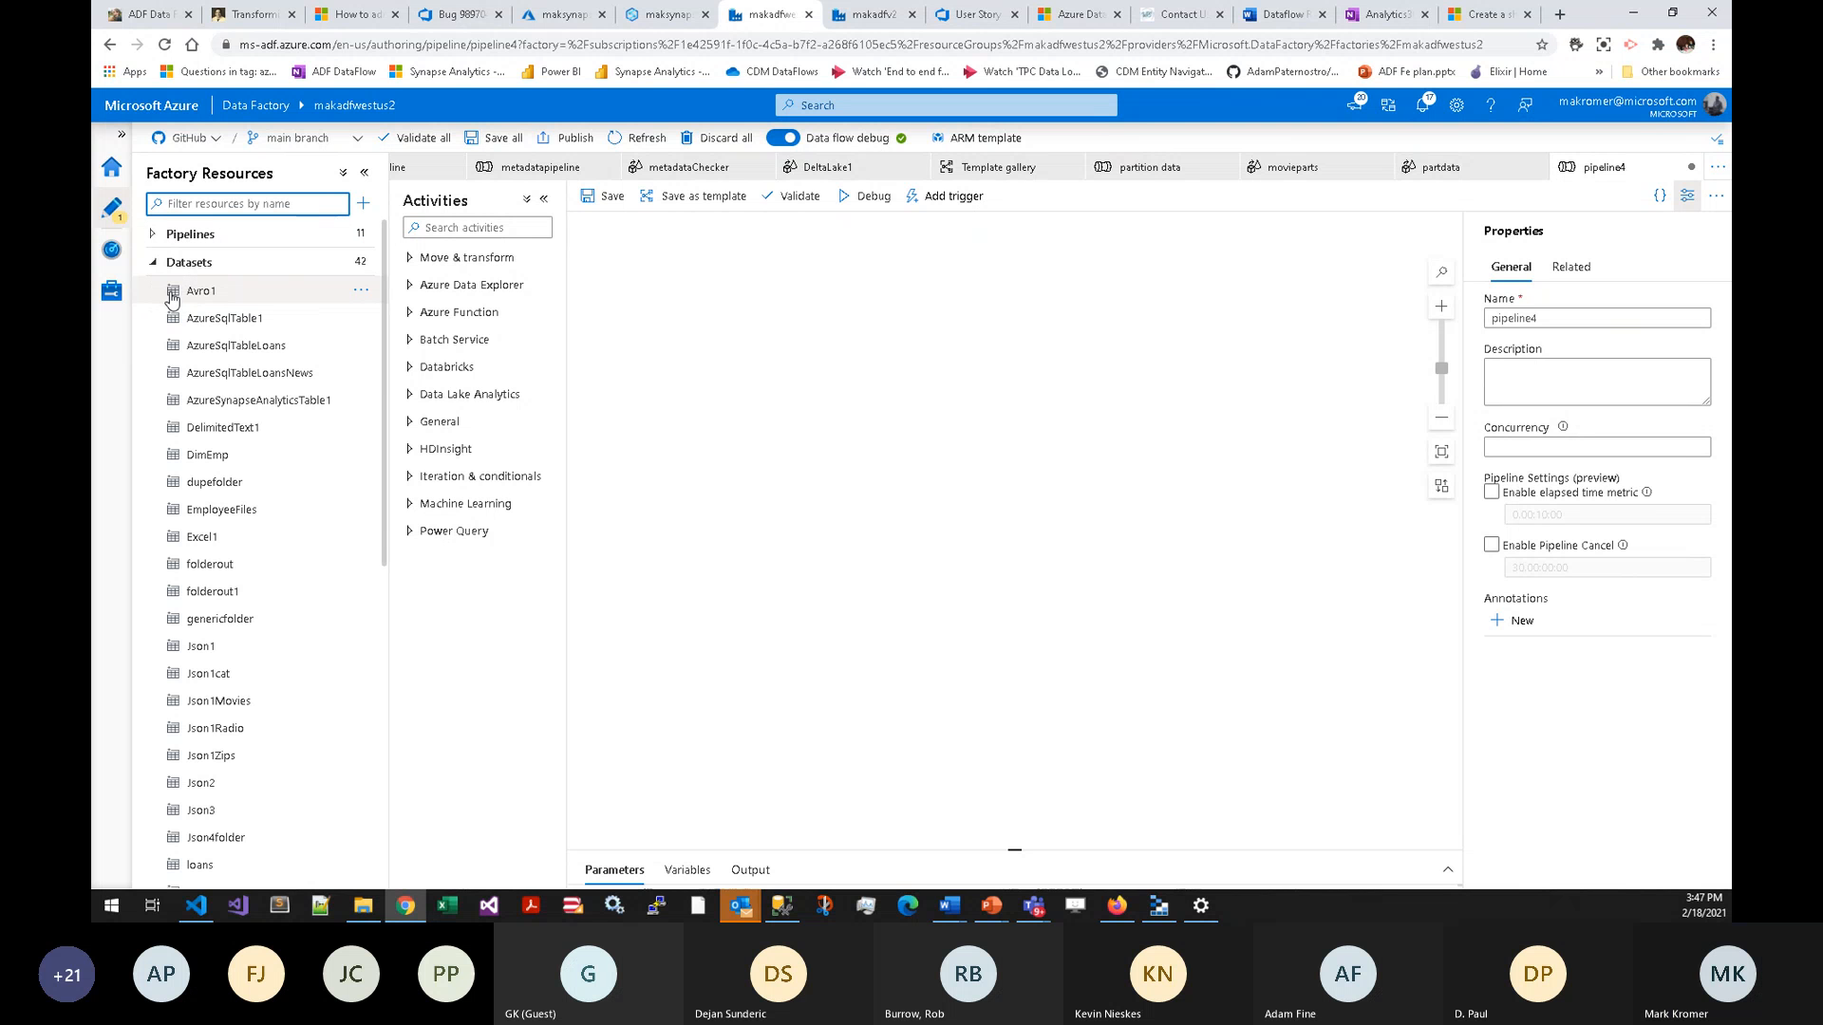
left_click(154, 274)
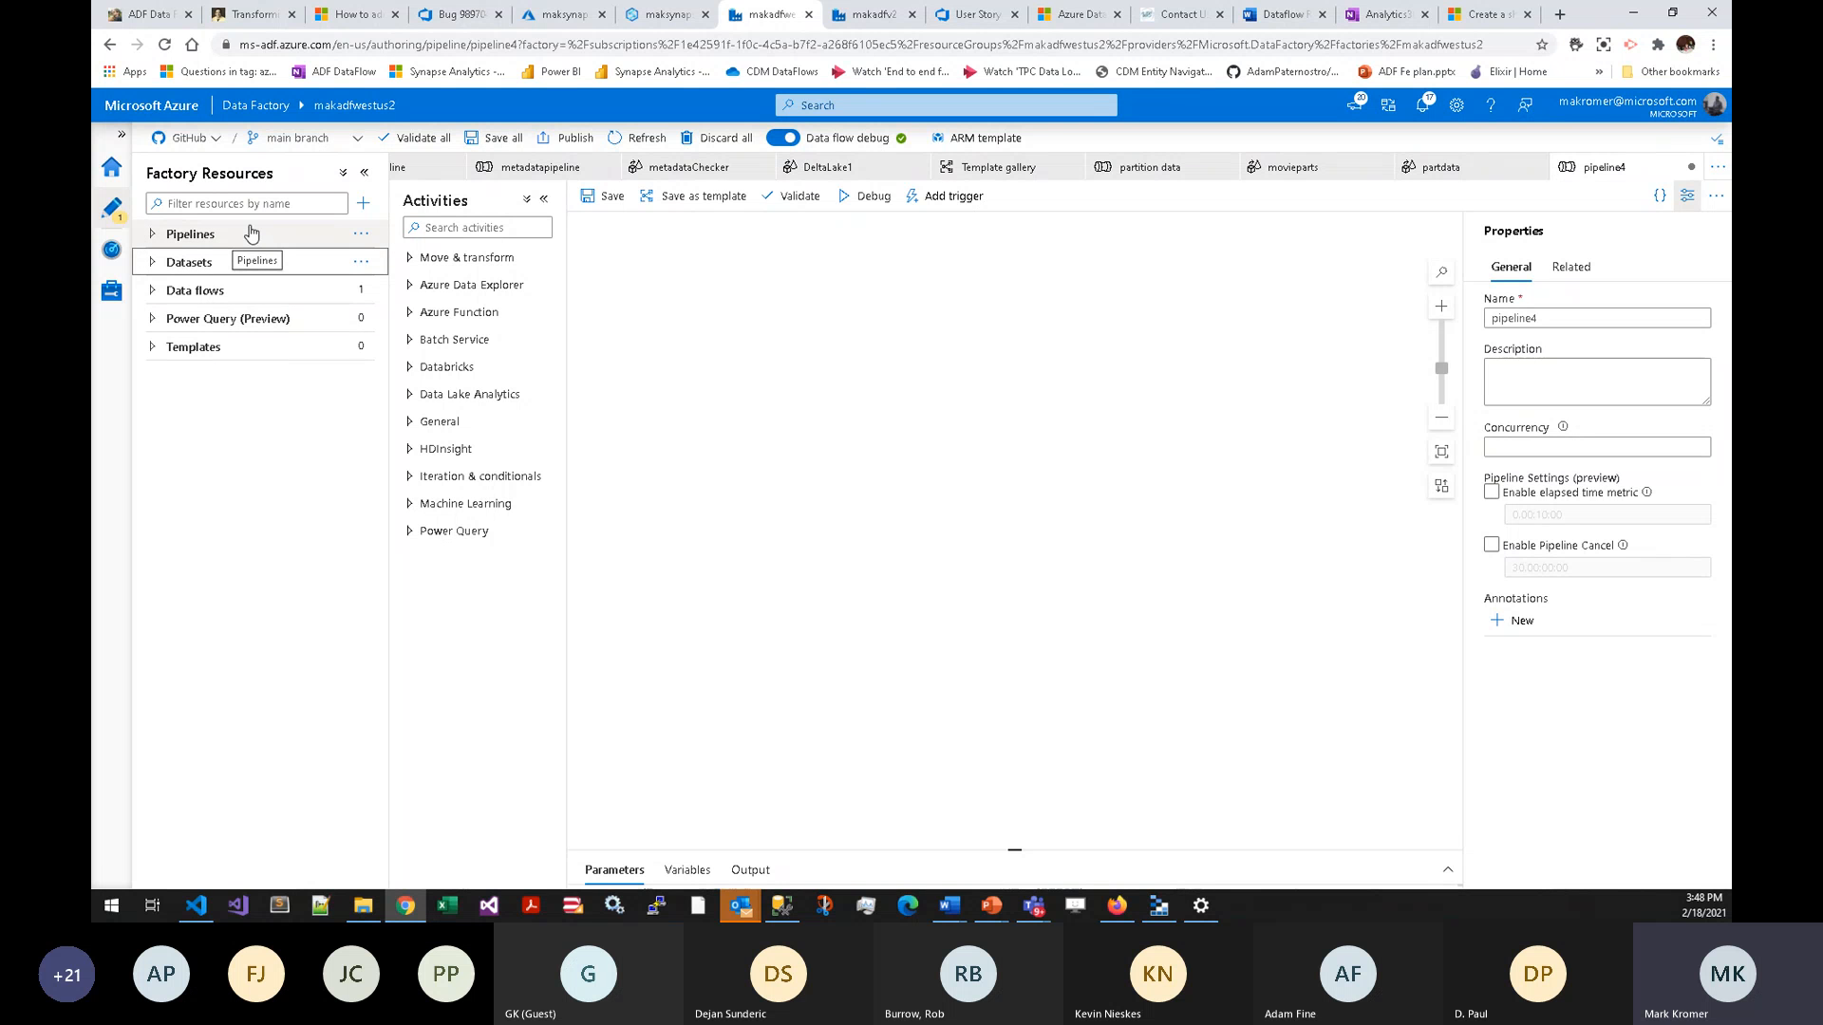
- Add a Copy data activity from the Move & transform category to the new pipeline's canvas
left_click(784, 302)
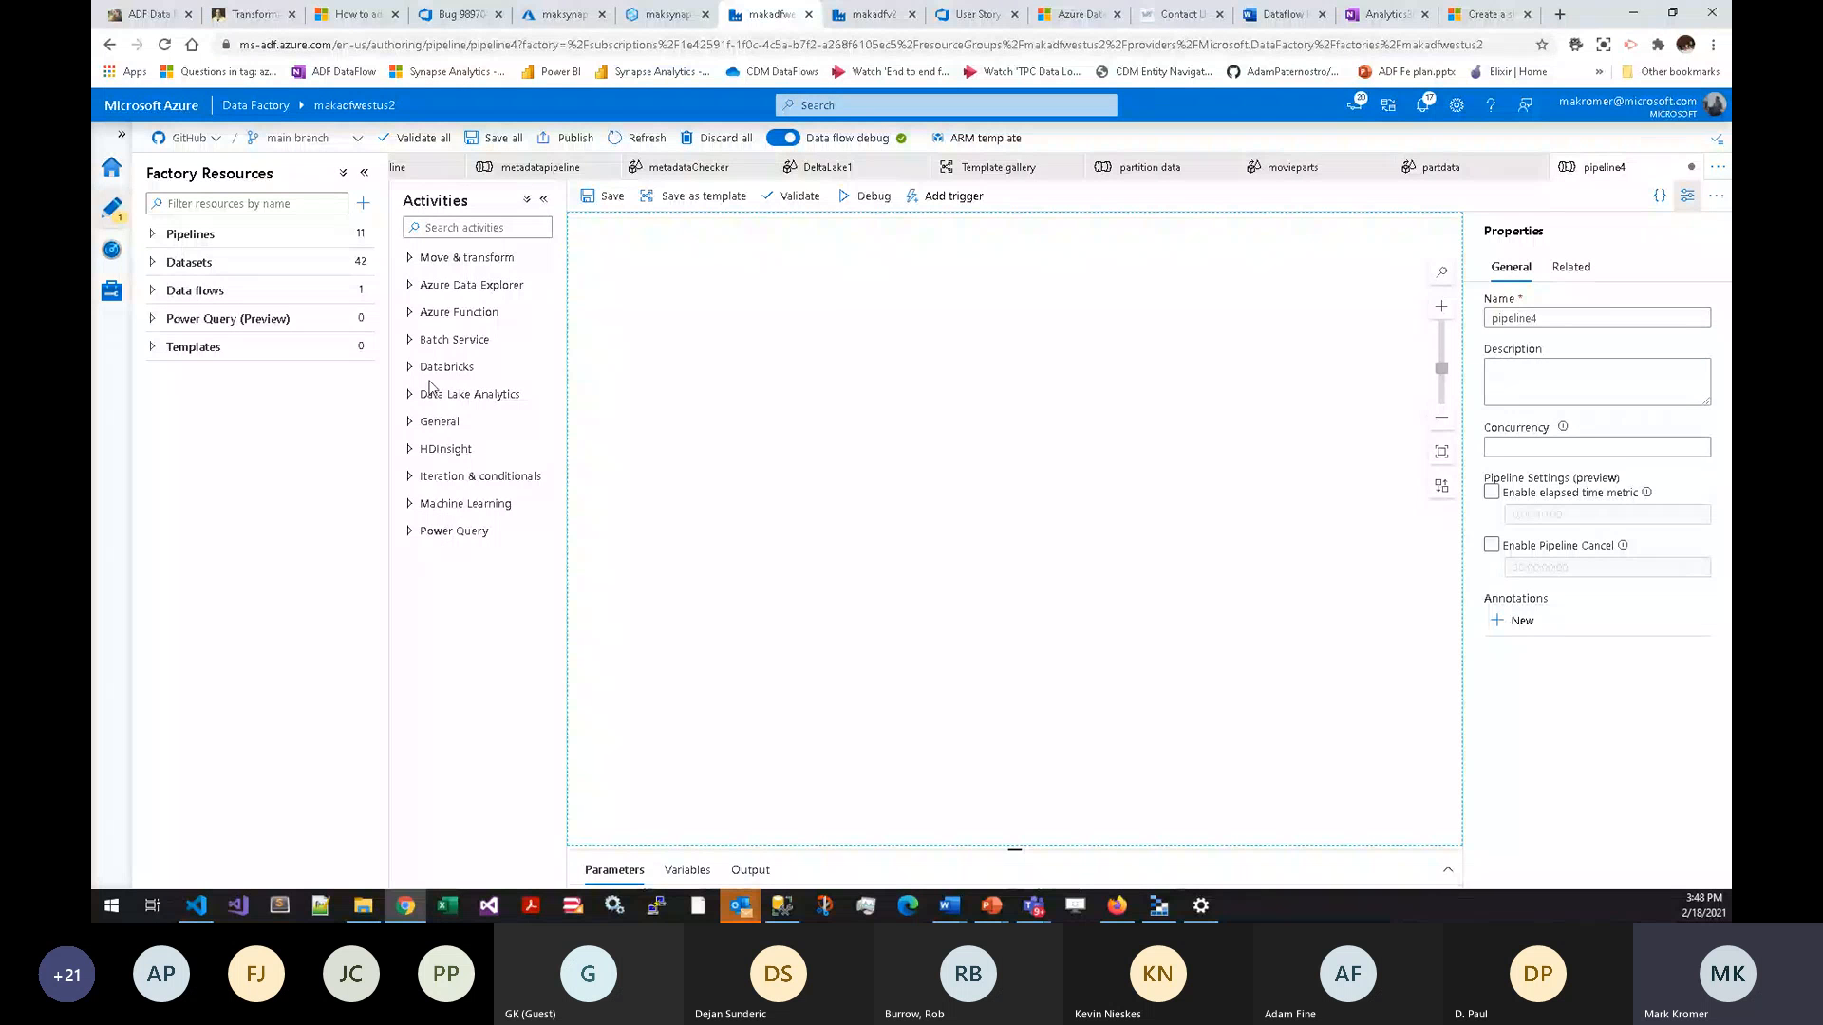
left_click(409, 257)
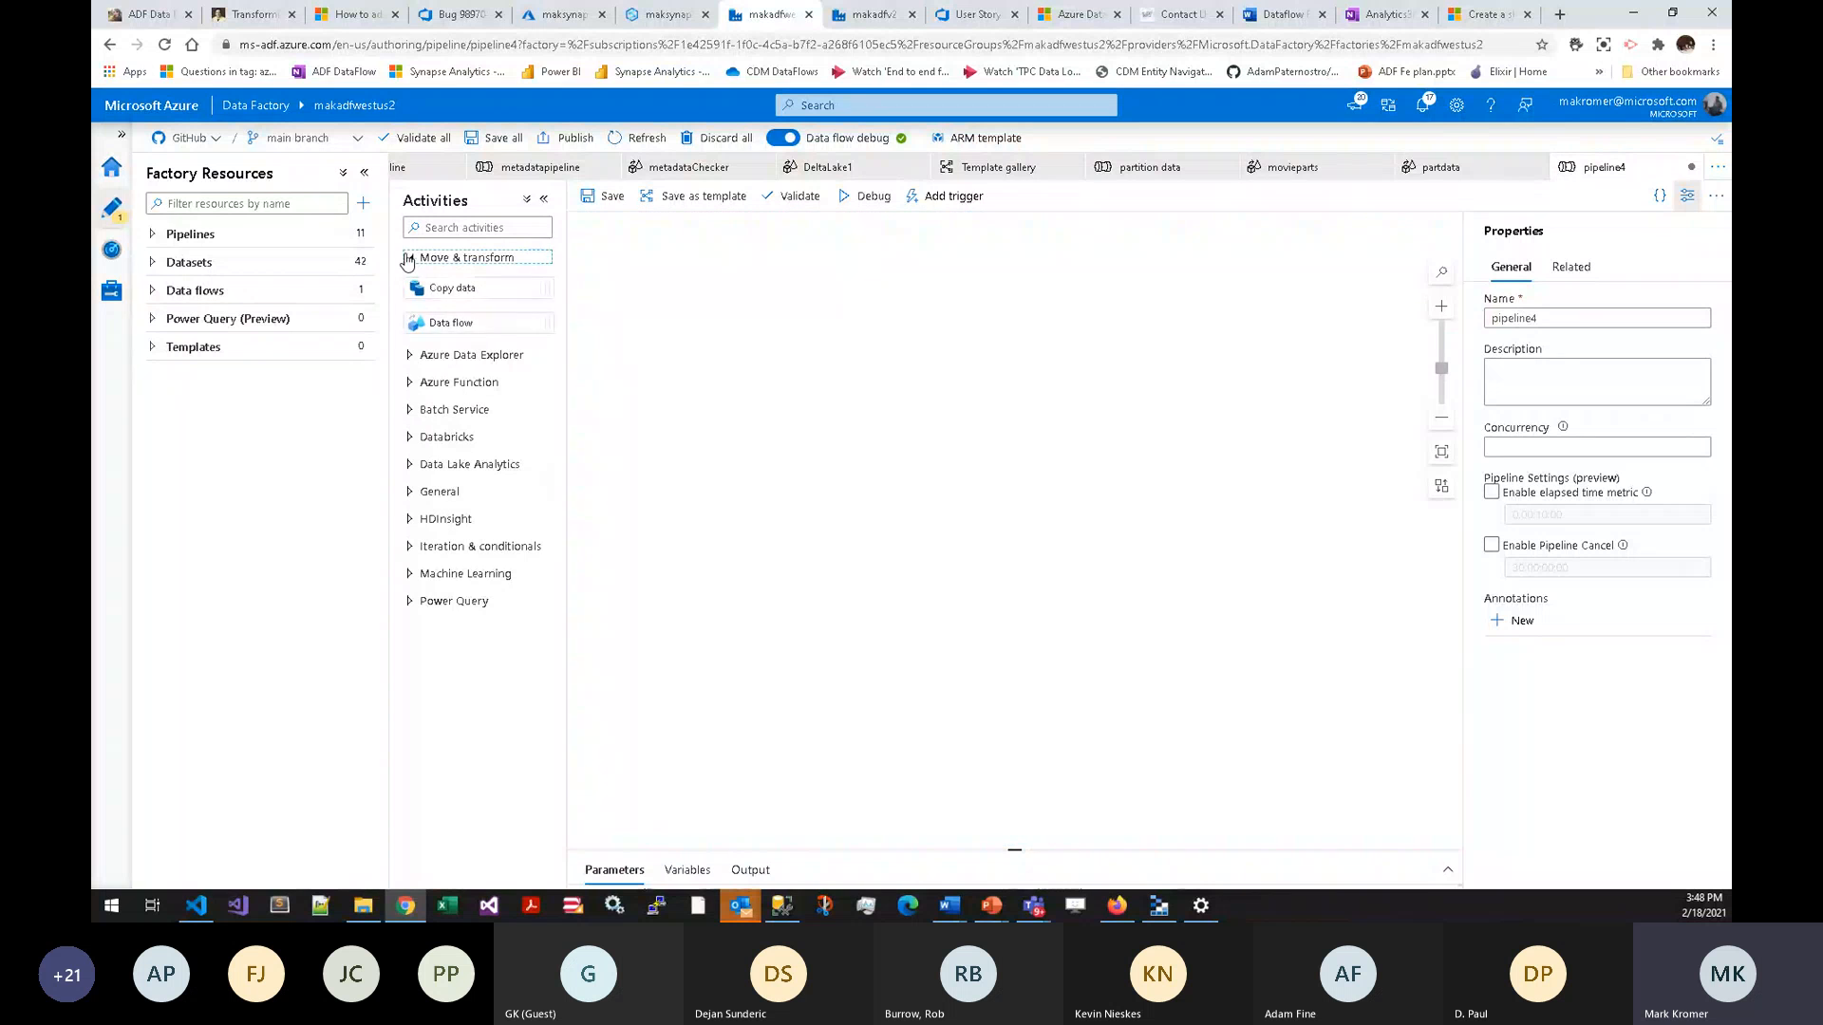
left_click_drag(646, 272, 686, 288)
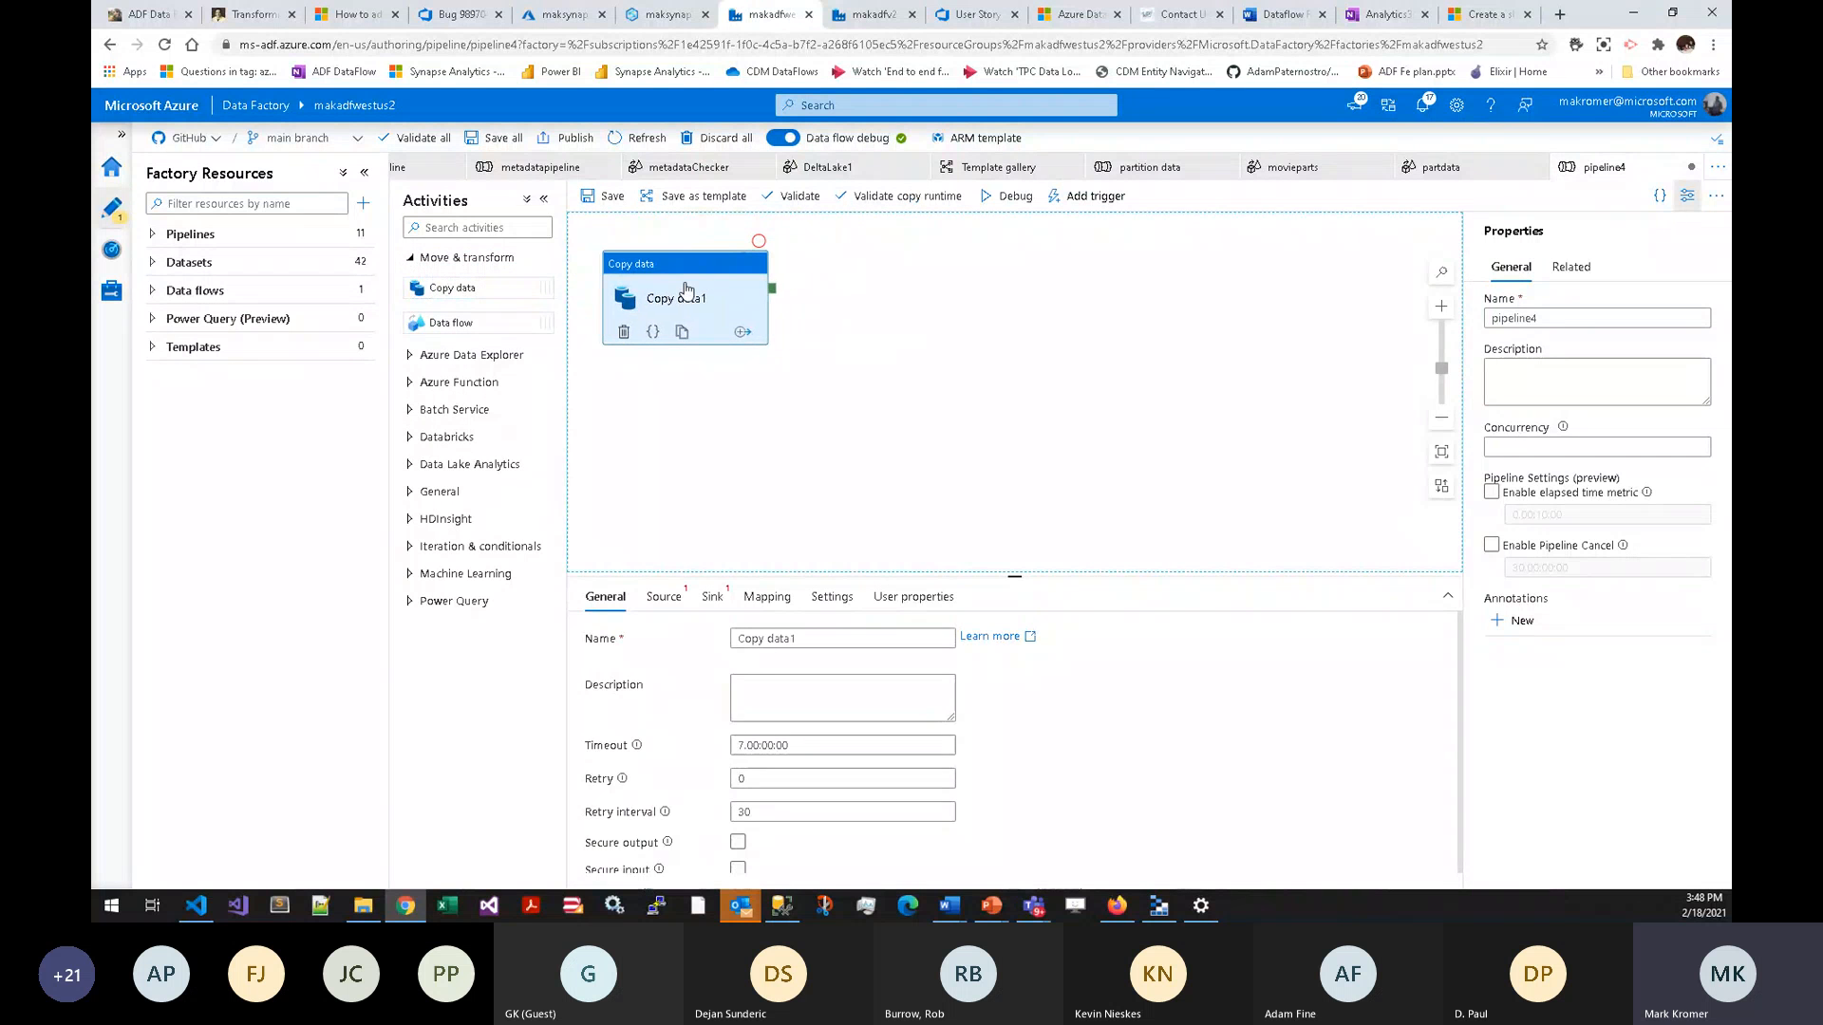
- Browse the data stores available for a new source dataset of the Copy data activity without creating one
left_click(663, 596)
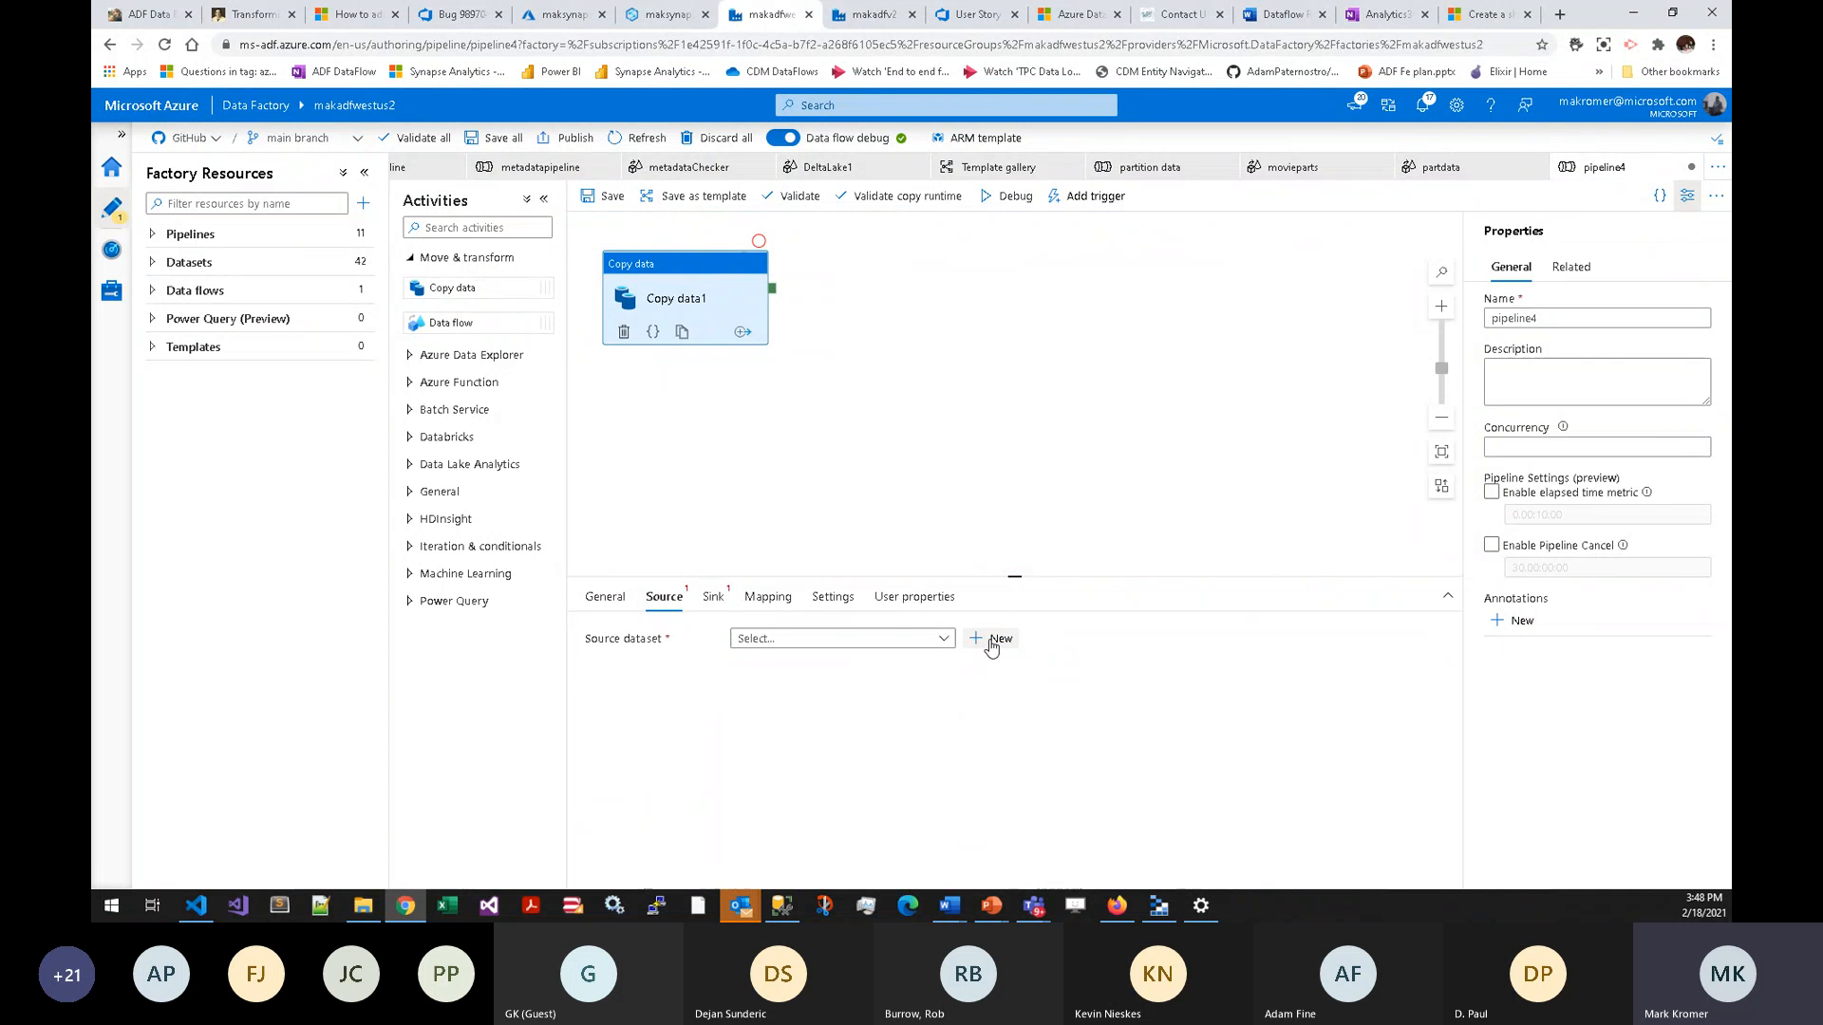
left_click(993, 638)
scroll(1448, 498, "down", 20)
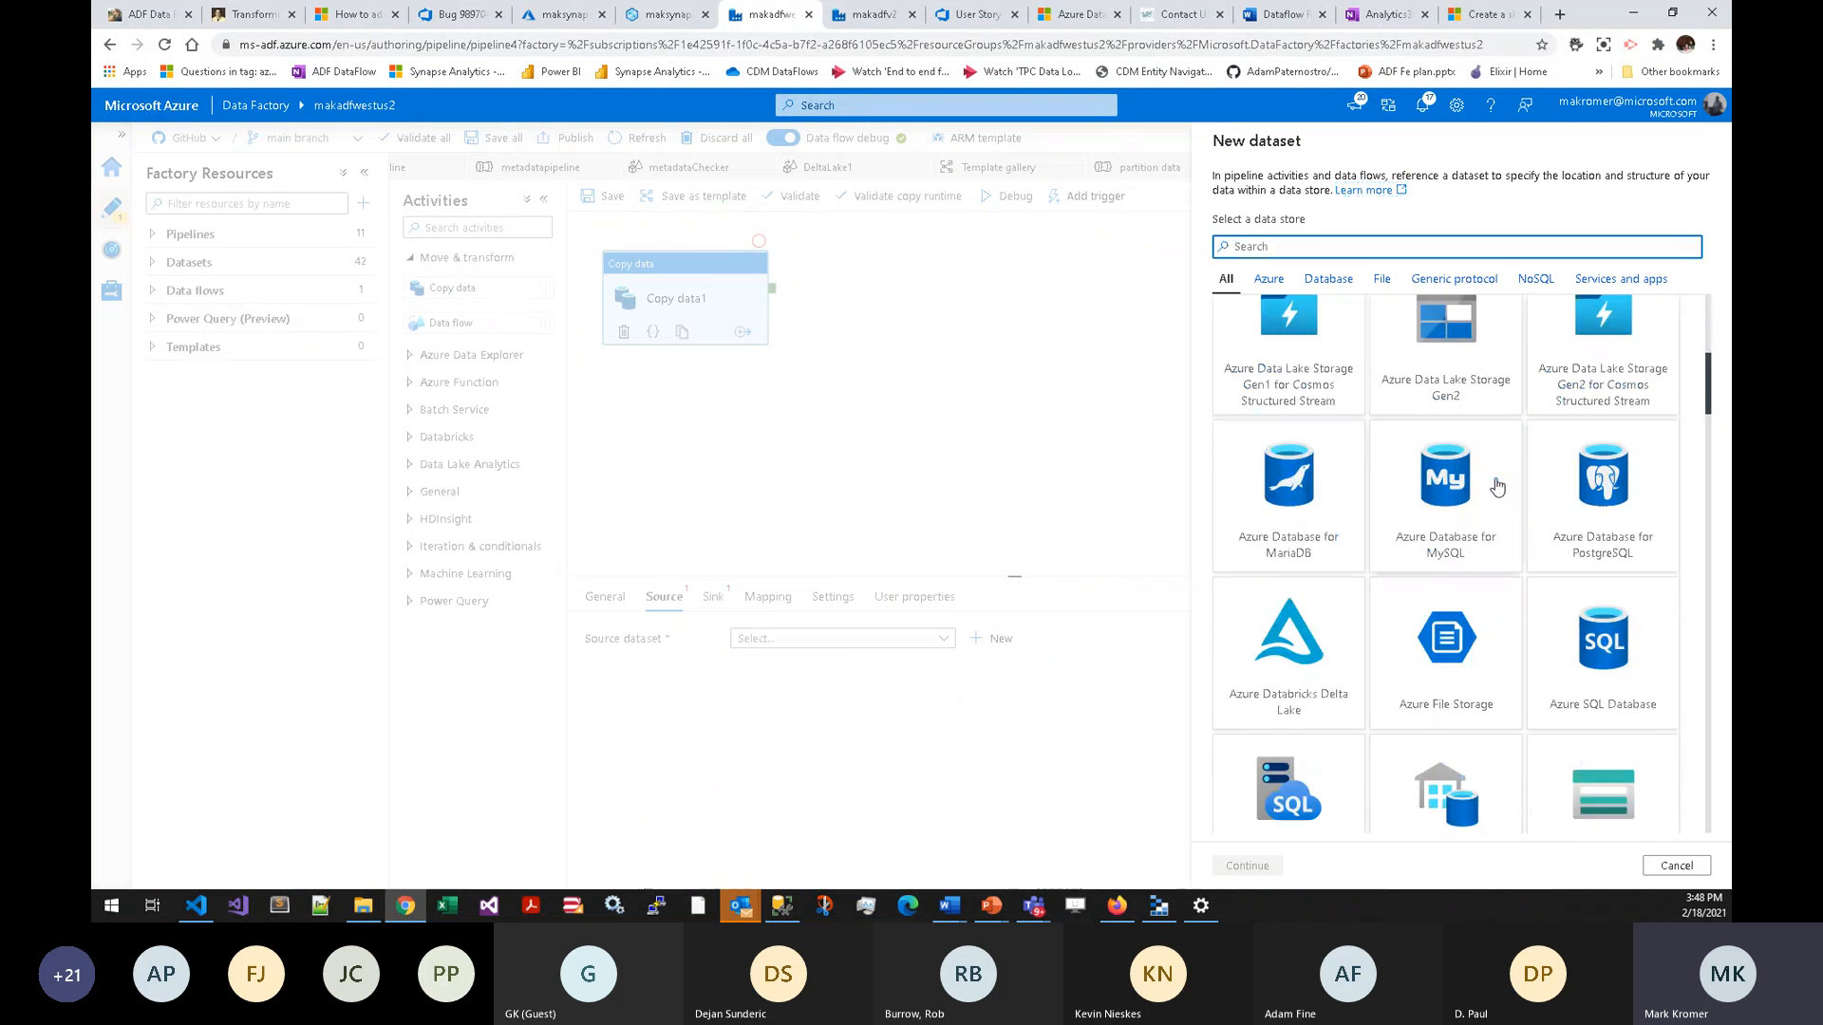
scroll(1448, 498, "down", 15)
scroll(1443, 484, "up", 10)
scroll(1427, 452, "up", 20)
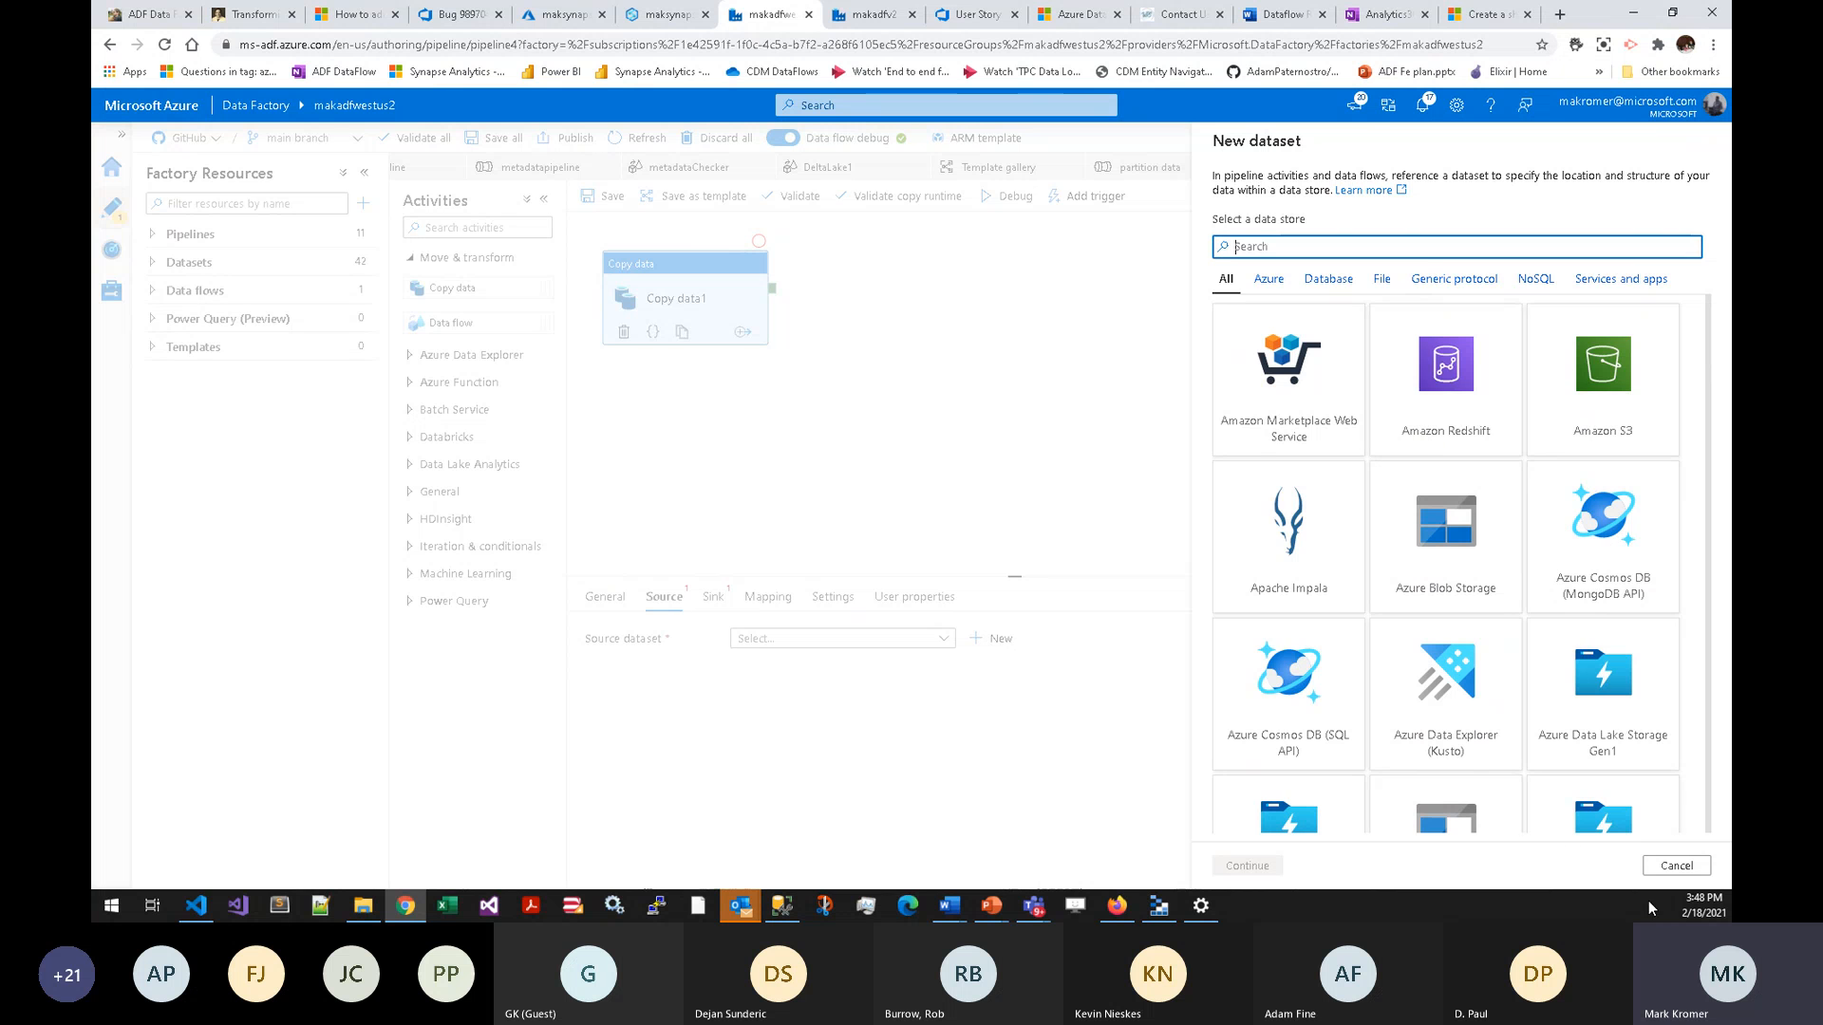
left_click(1675, 865)
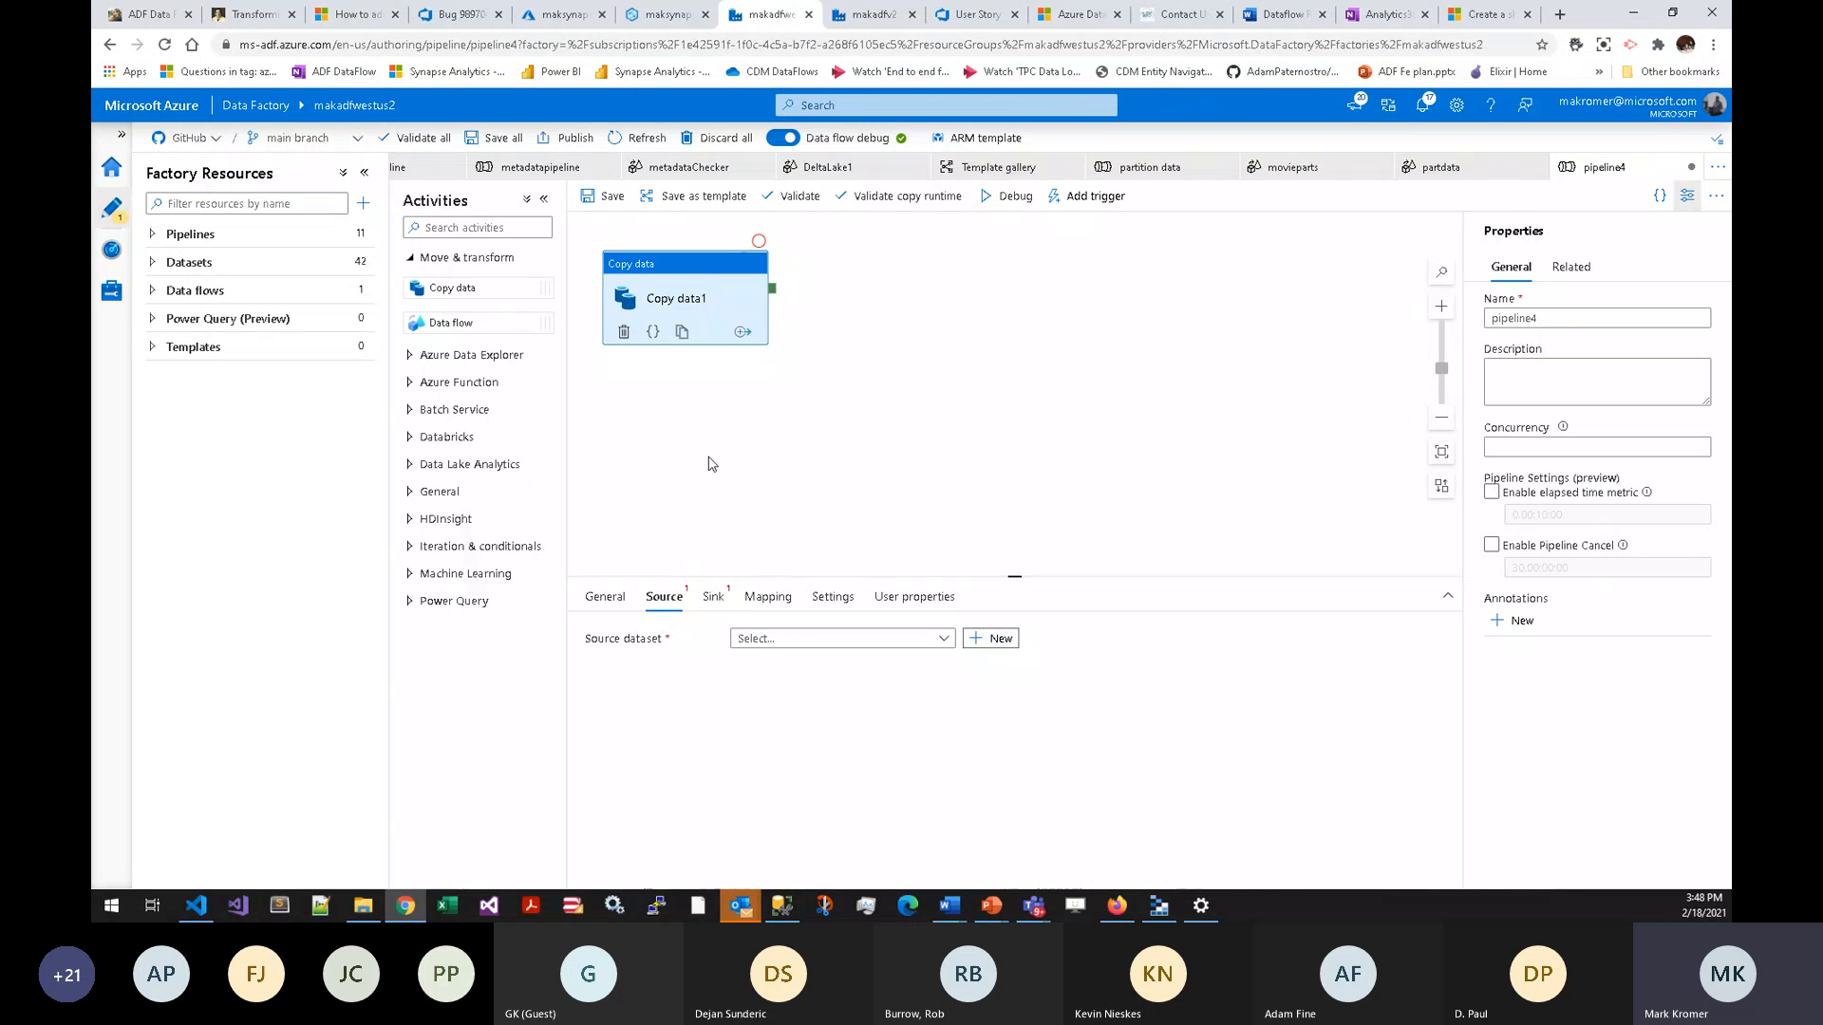
- Review the factory's linked services and integration runtimes
left_click(111, 297)
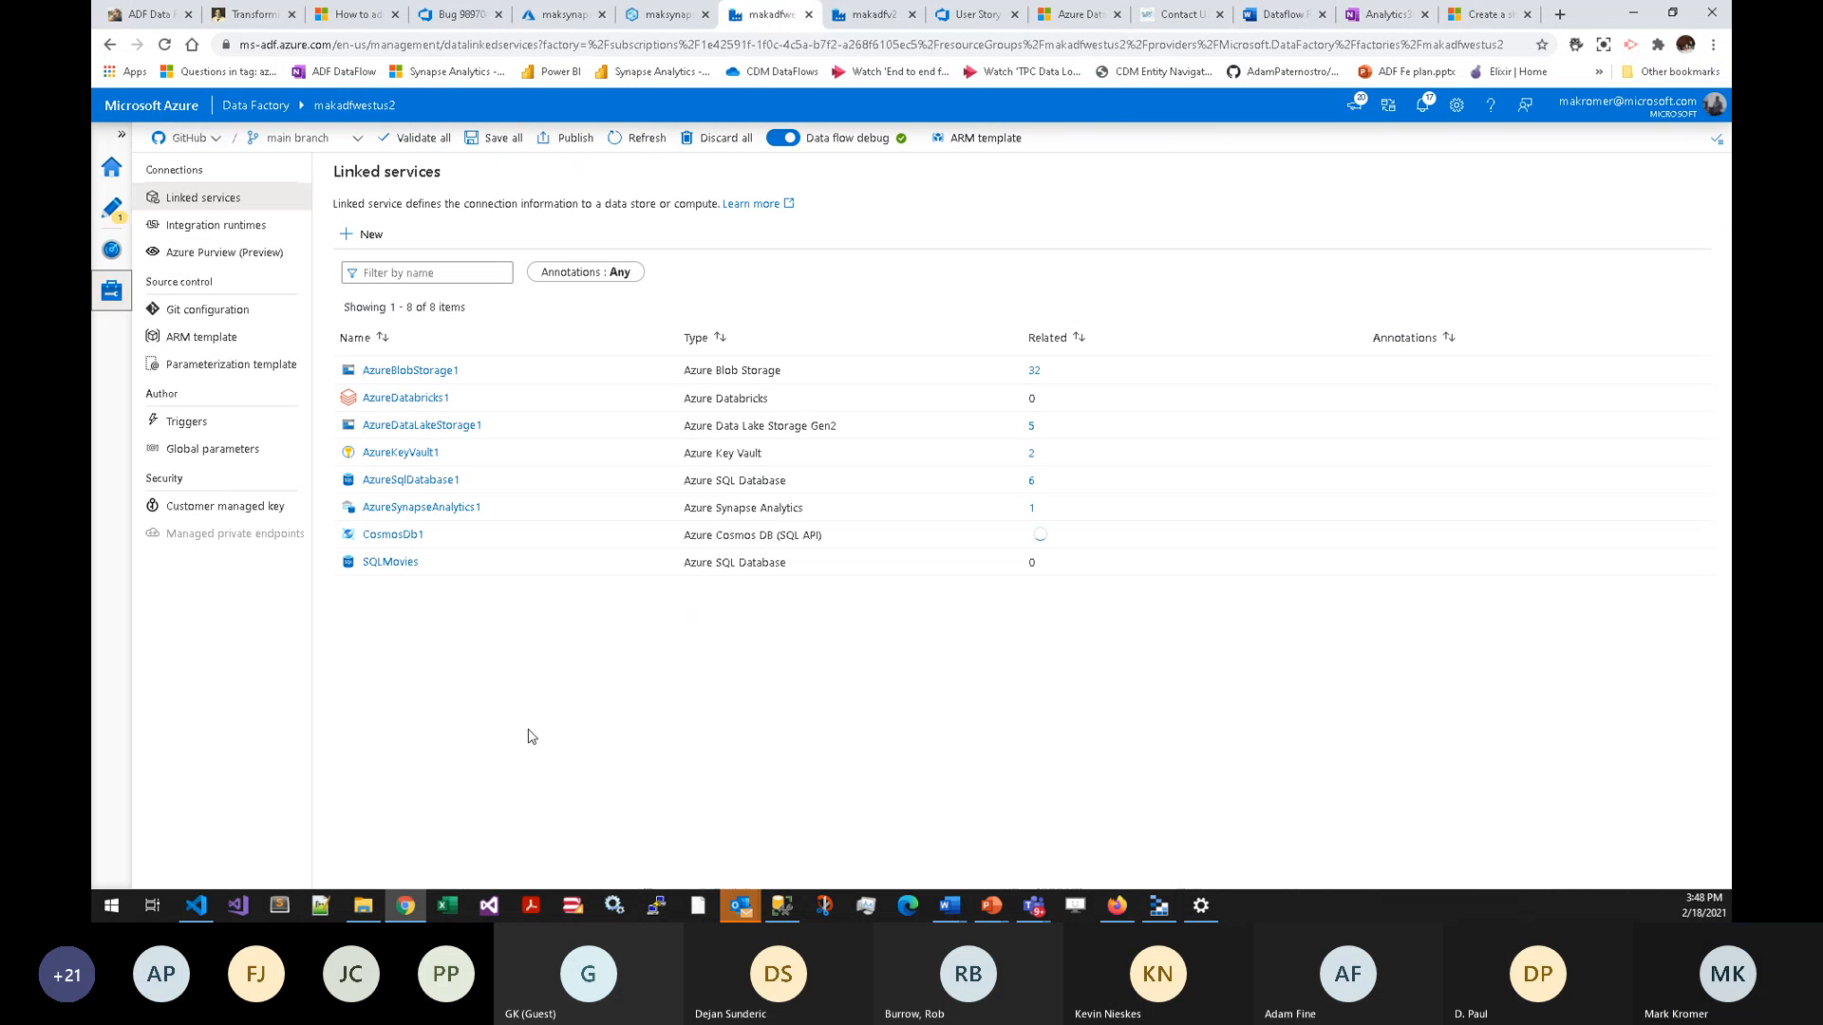
left_click(251, 228)
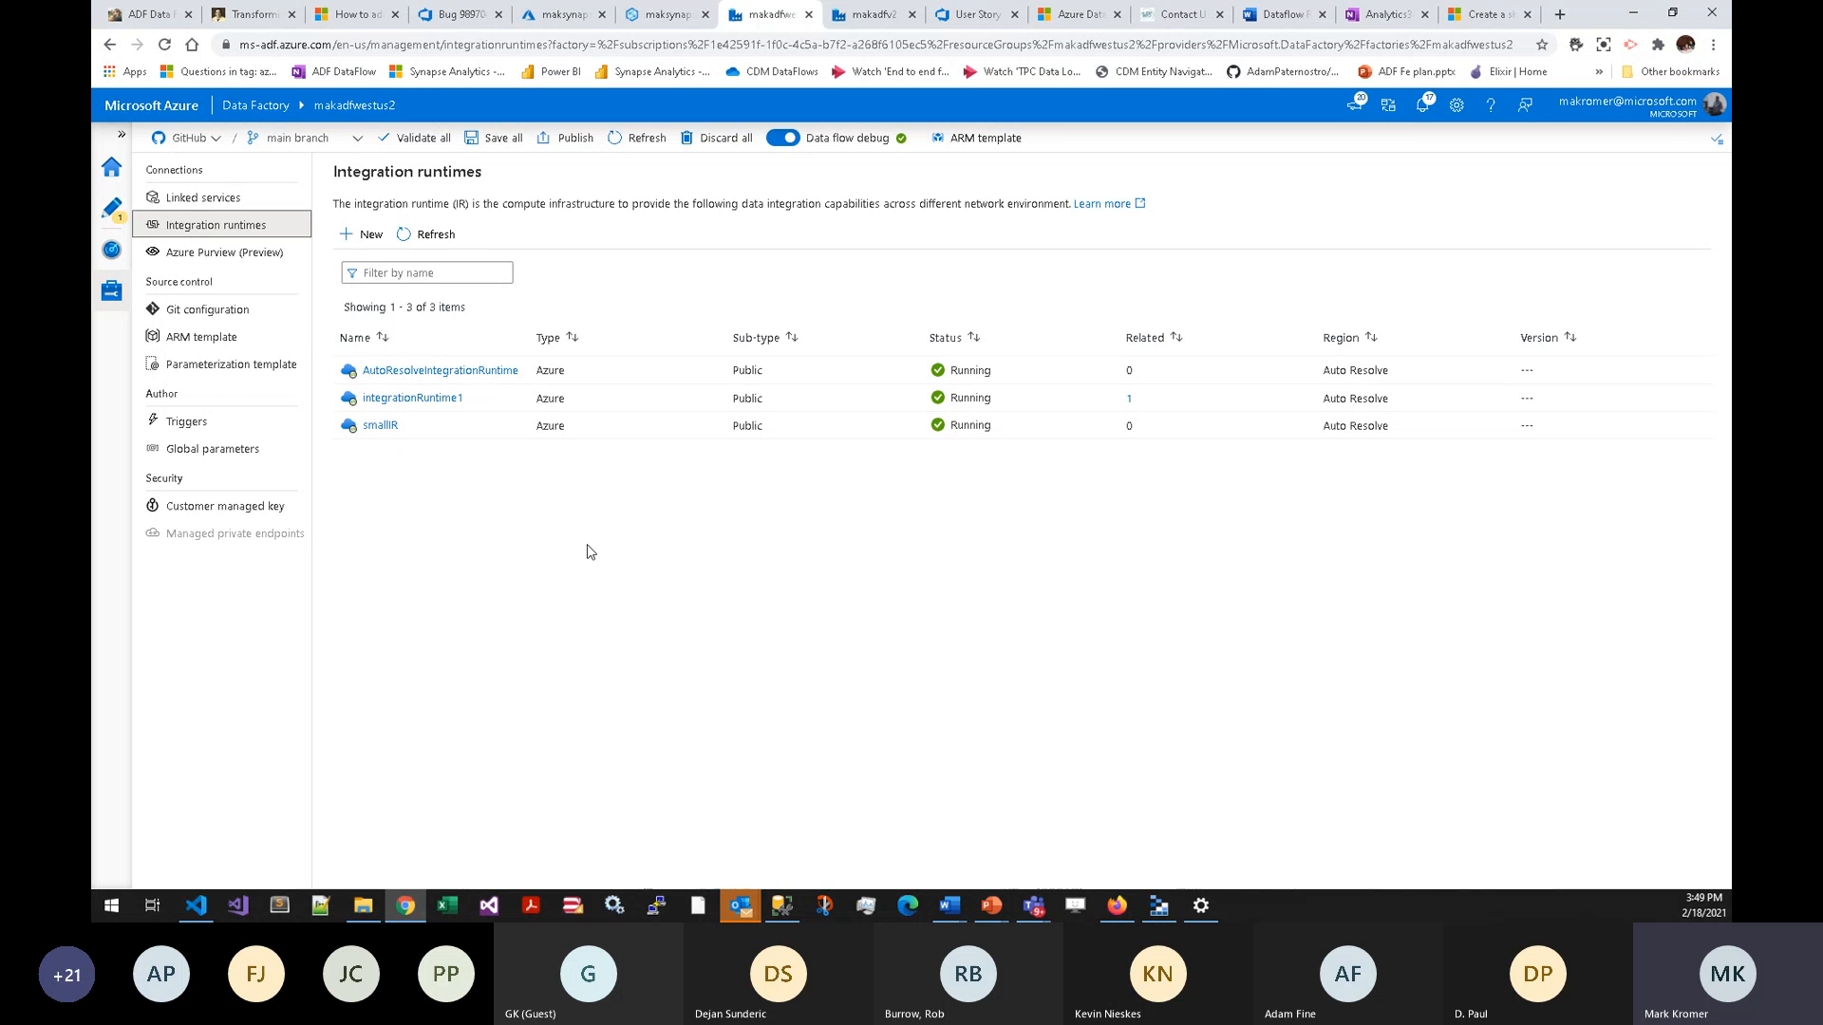
- Examine the setup of a new self-hosted integration runtime up to its naming page without creating it
left_click(366, 234)
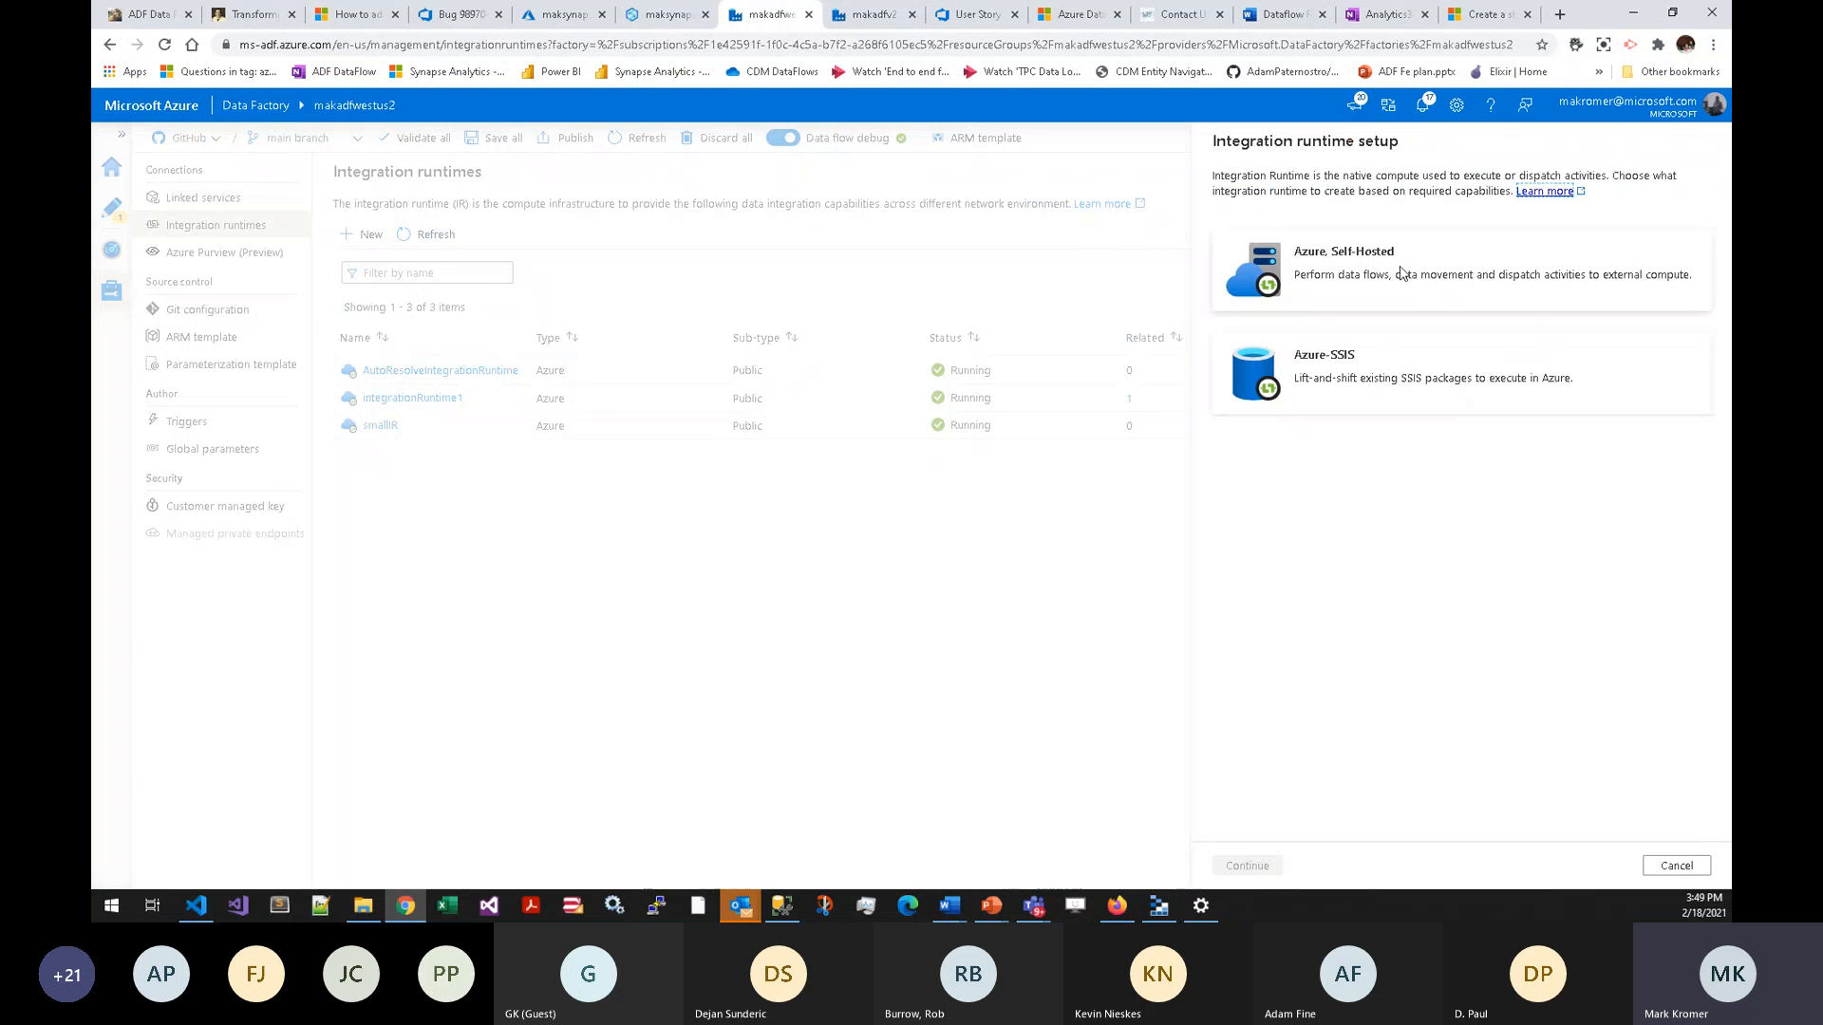
left_click(1401, 274)
left_click(1234, 865)
left_click(1250, 406)
left_click(1239, 866)
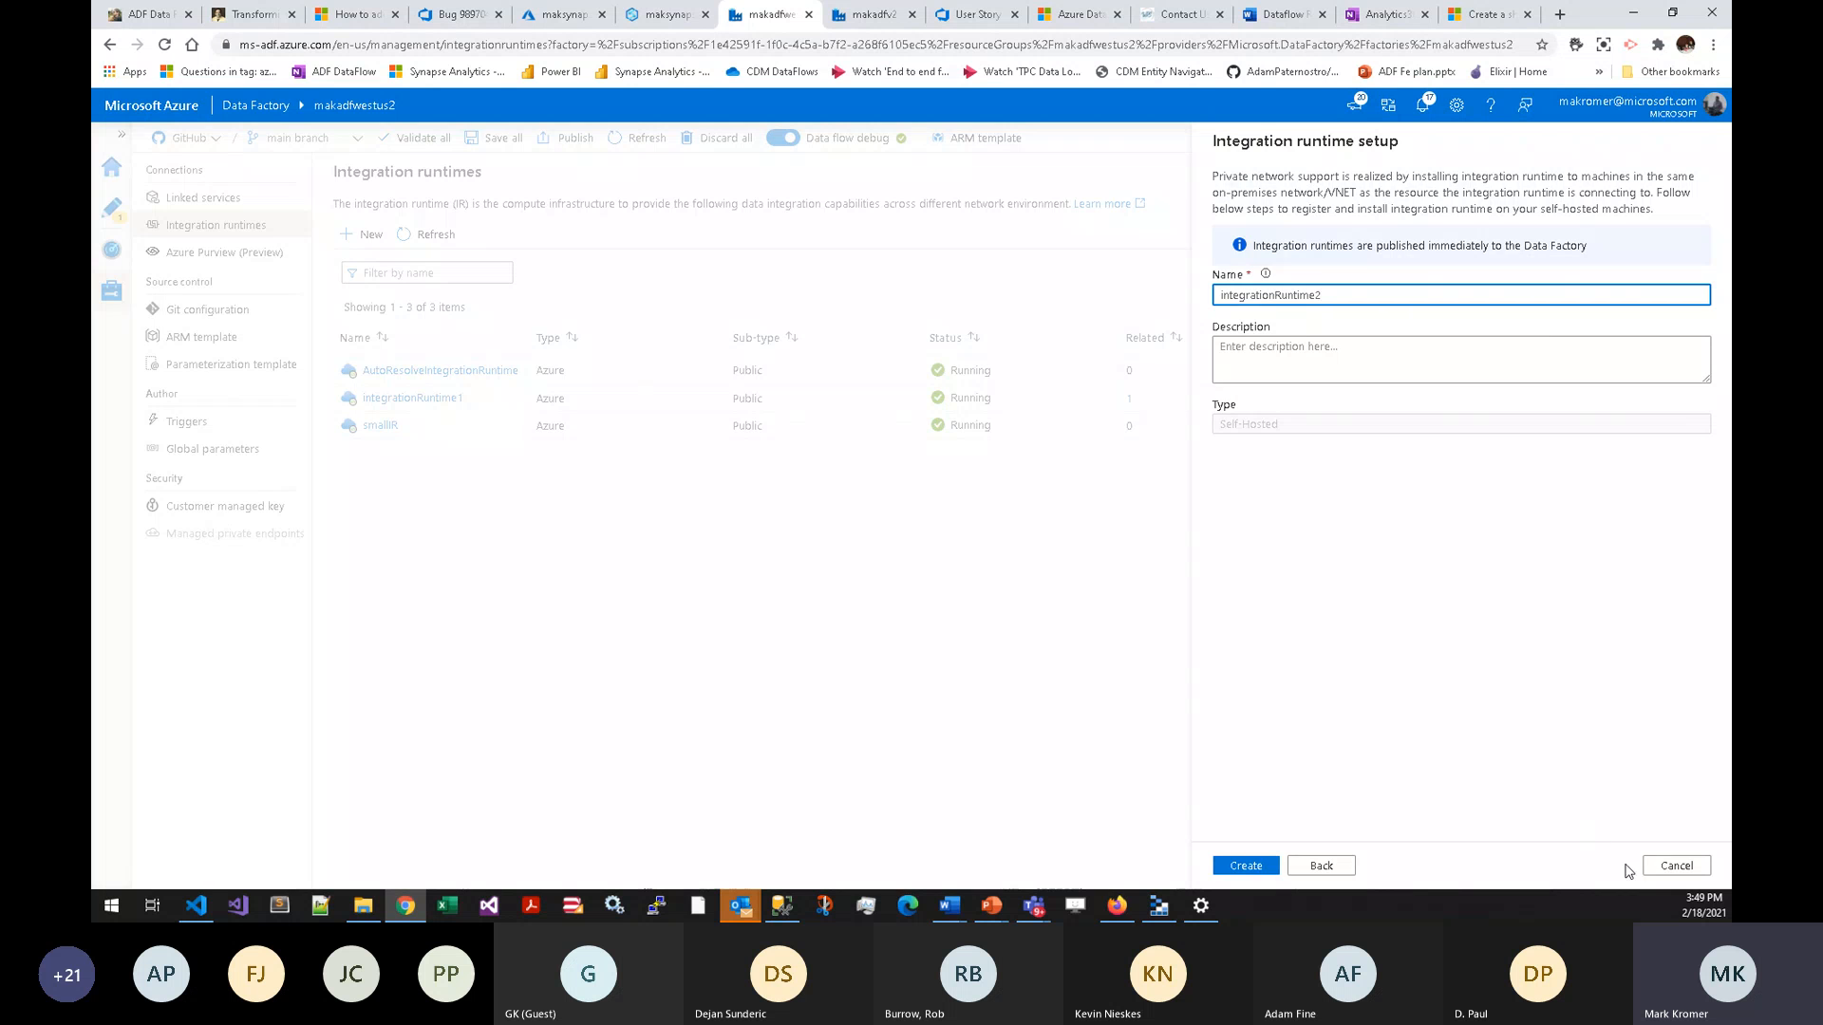
left_click(1673, 866)
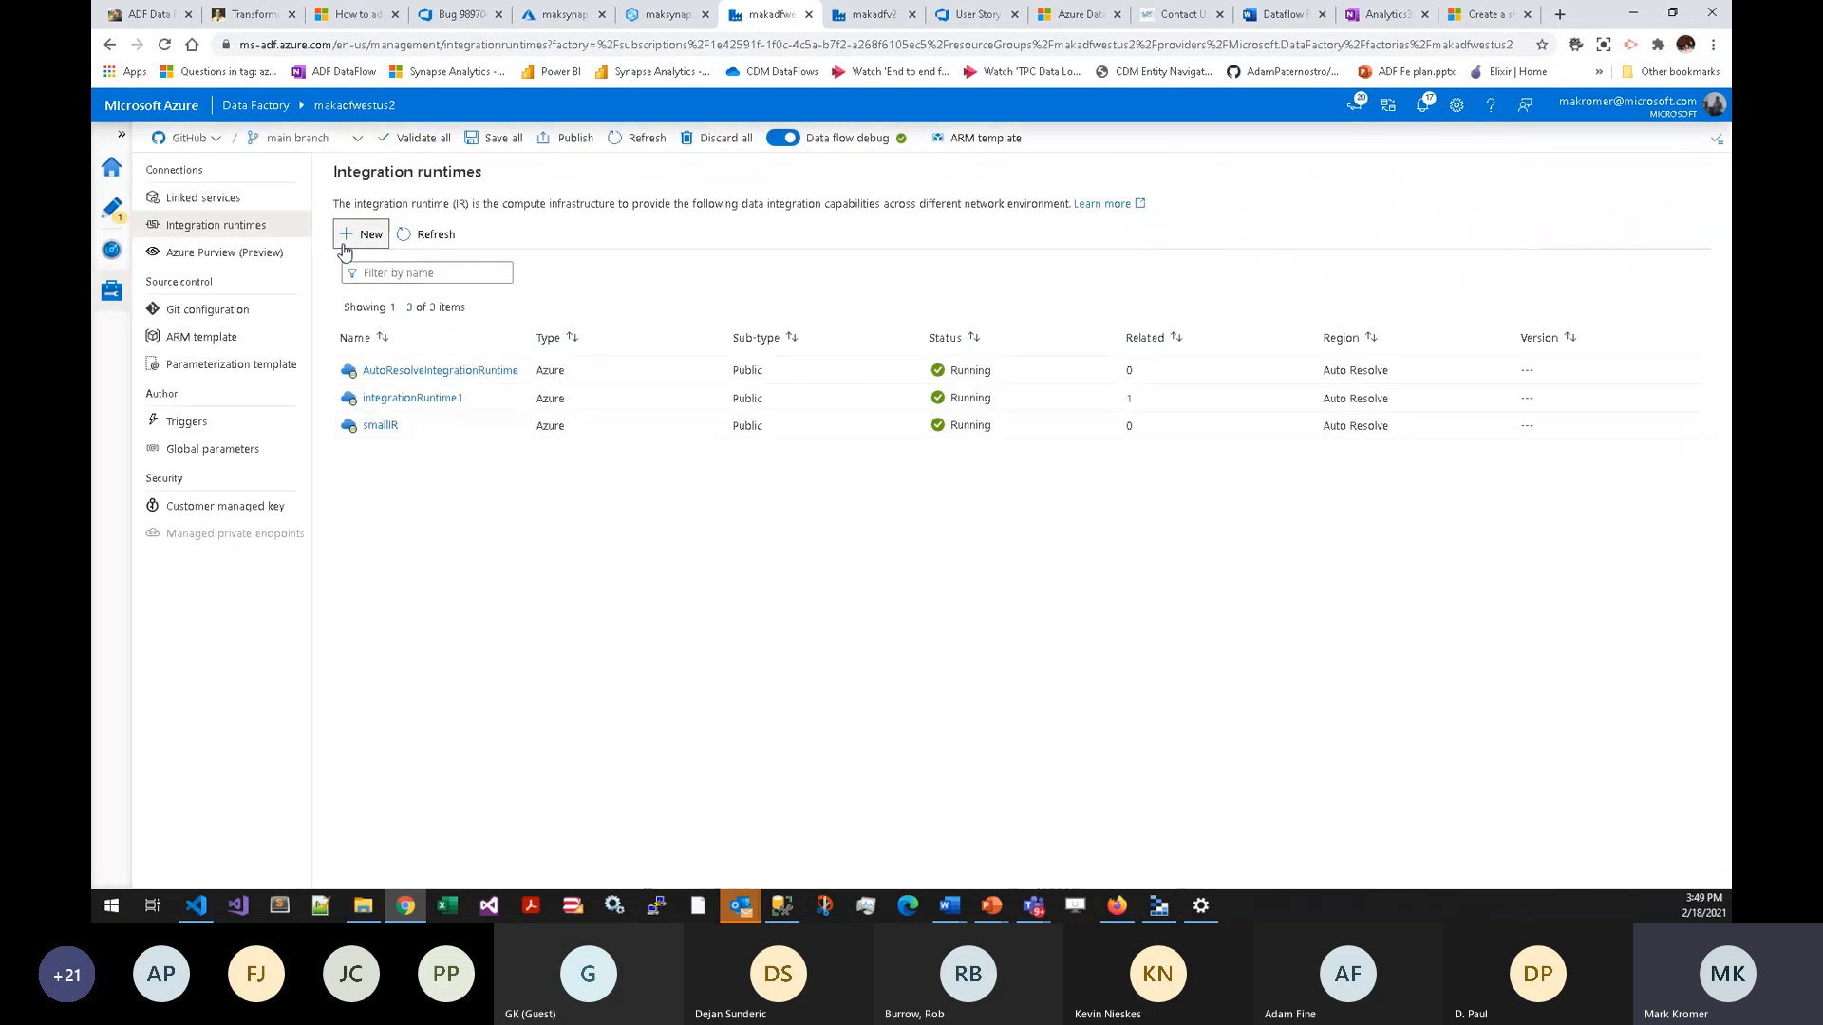
- Return to authoring the pipeline and set the Copy data activity's sink dataset to folderout
left_click(112, 207)
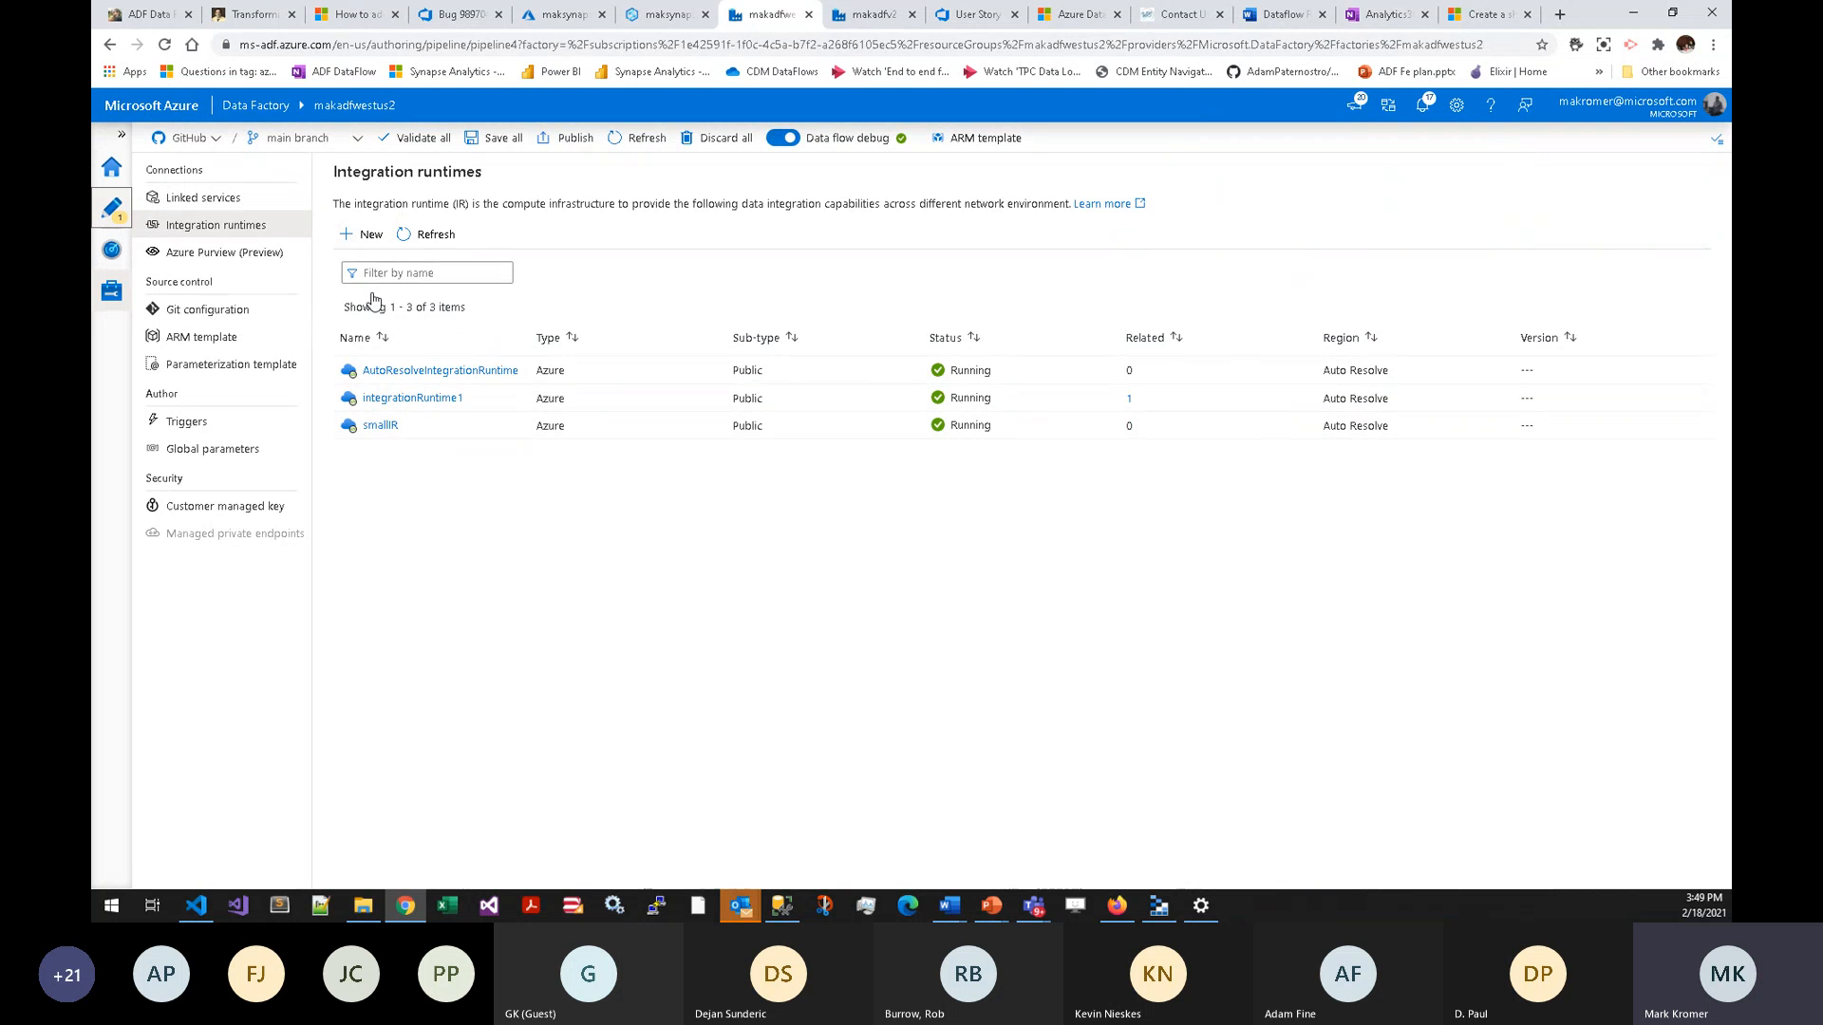
left_click(686, 309)
left_click(718, 598)
left_click(817, 639)
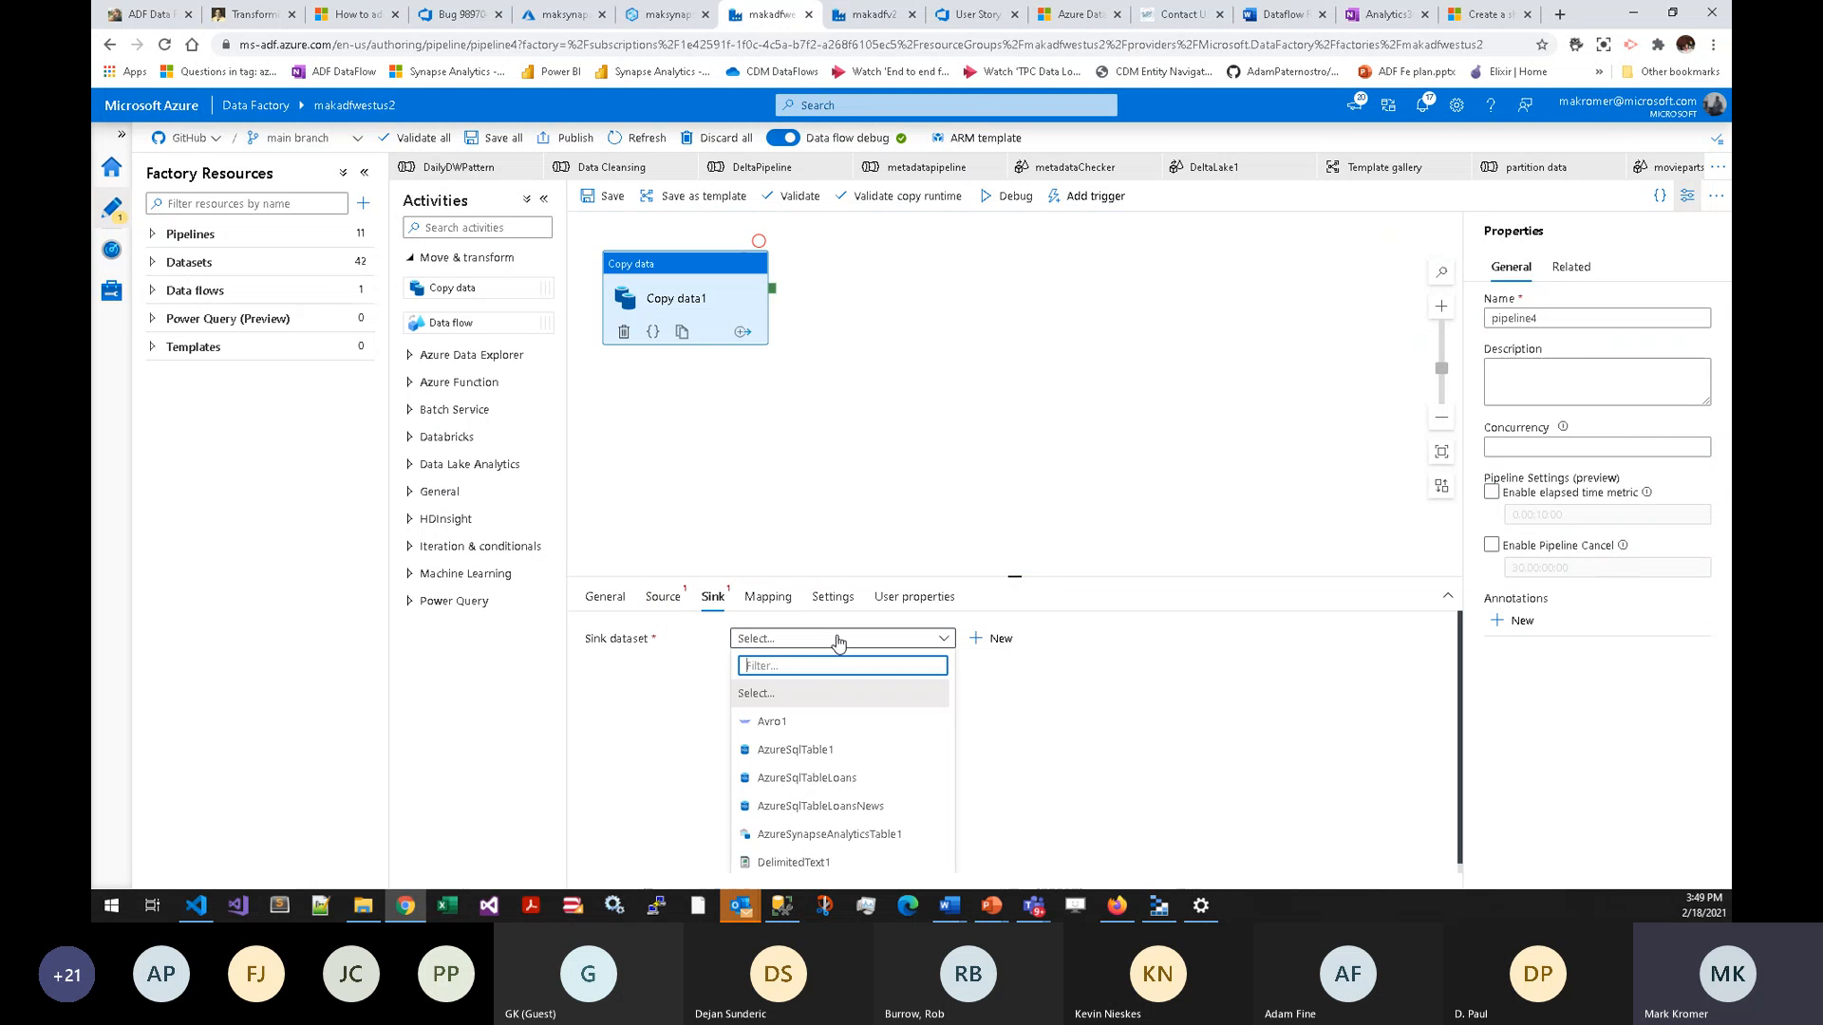
type("folder")
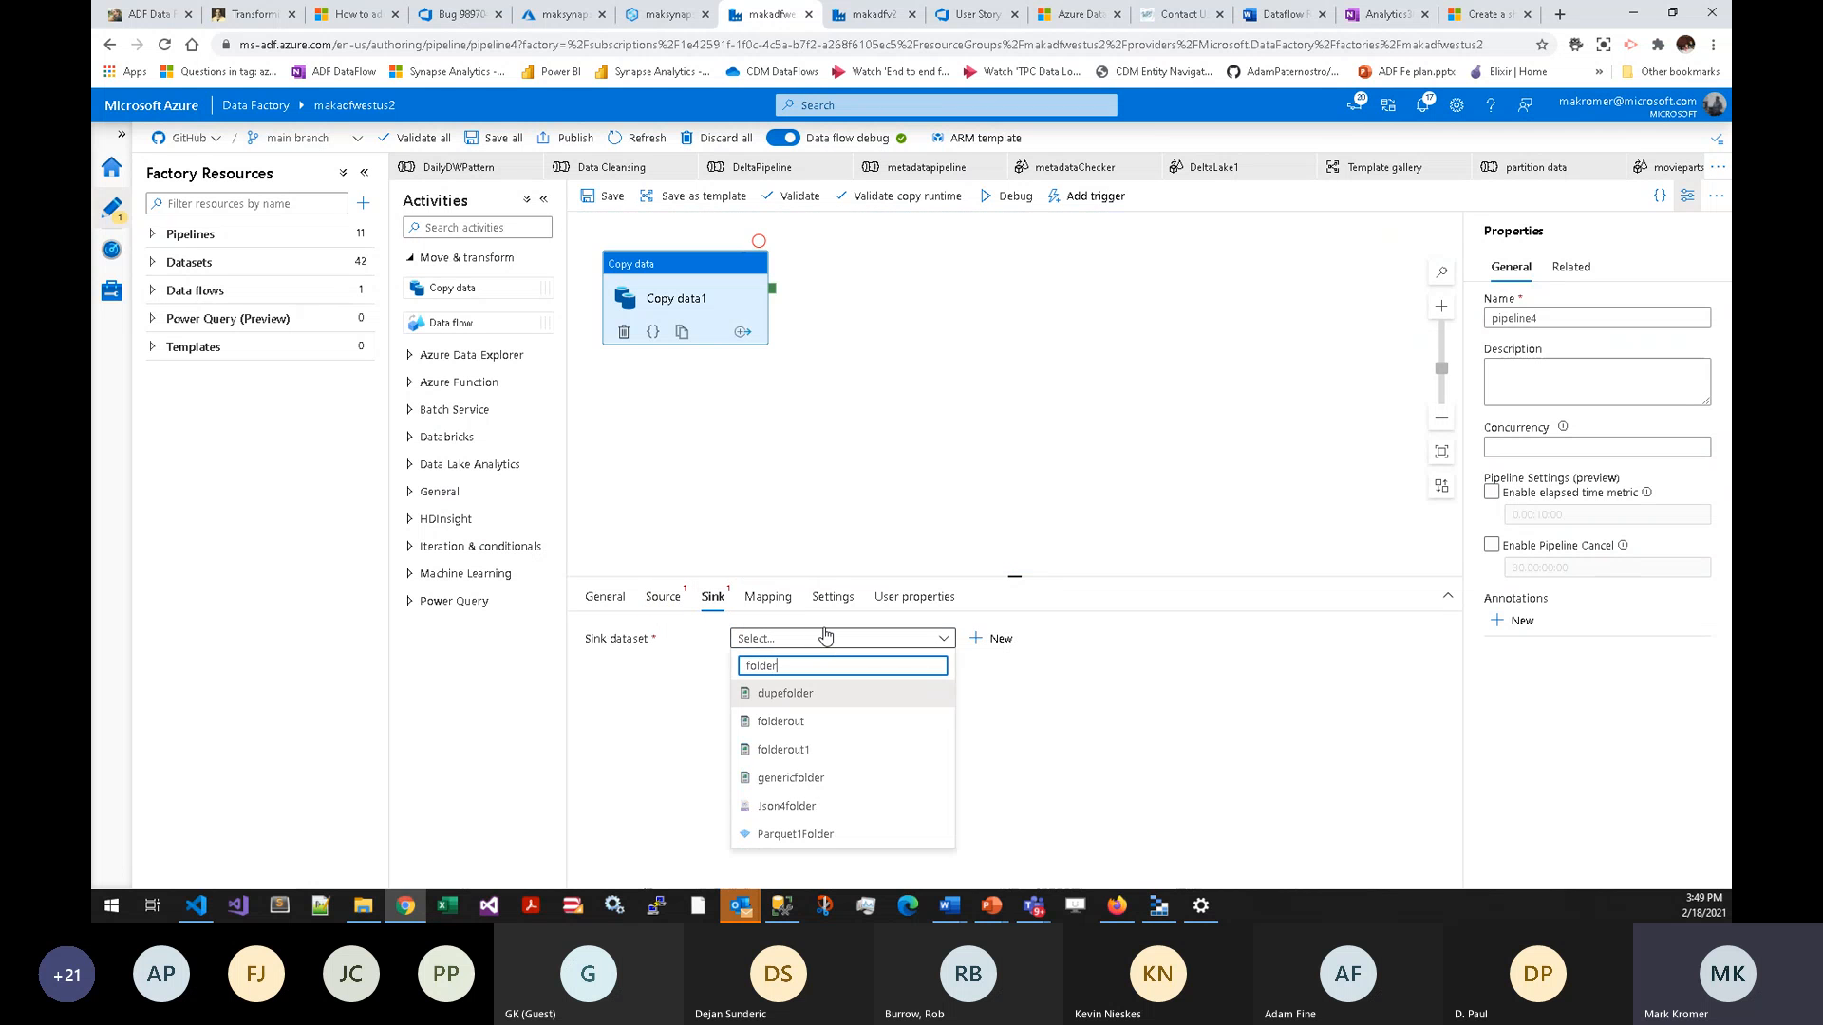
left_click(809, 721)
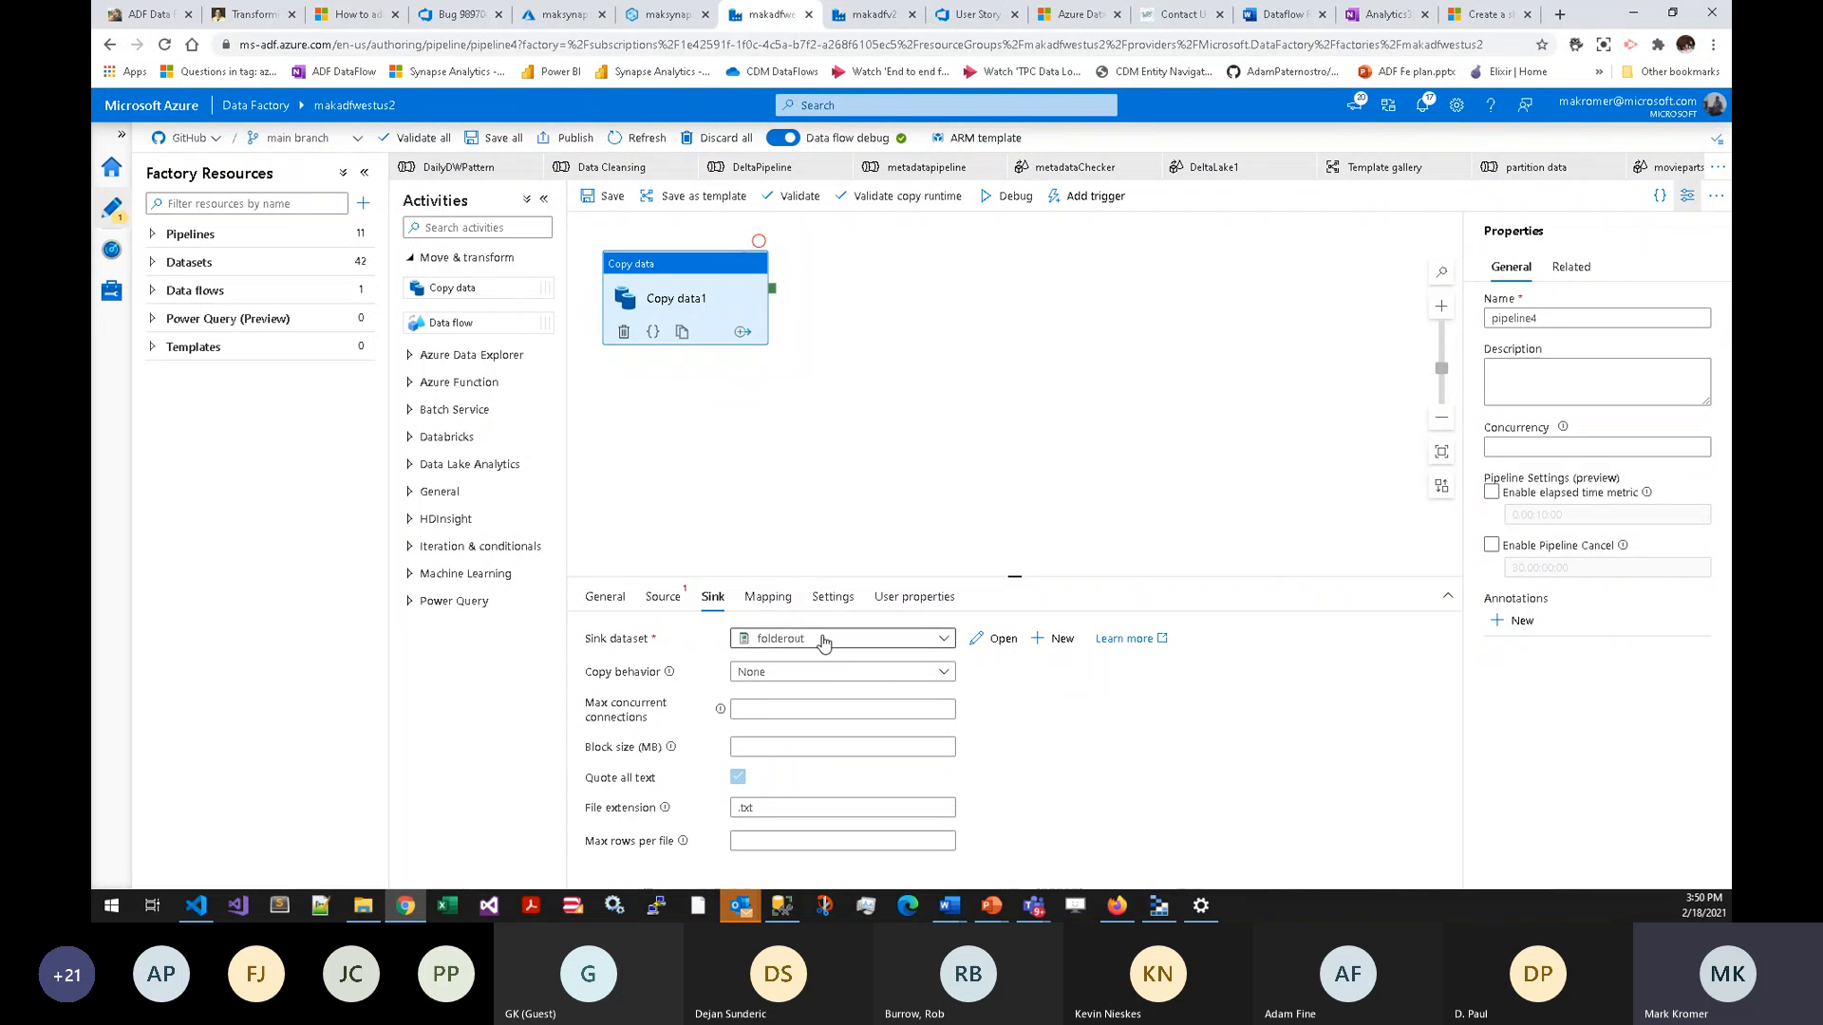
- Examine the Copy data activity's performance settings, including the available data integration unit choices
left_click_drag(787, 573, 787, 384)
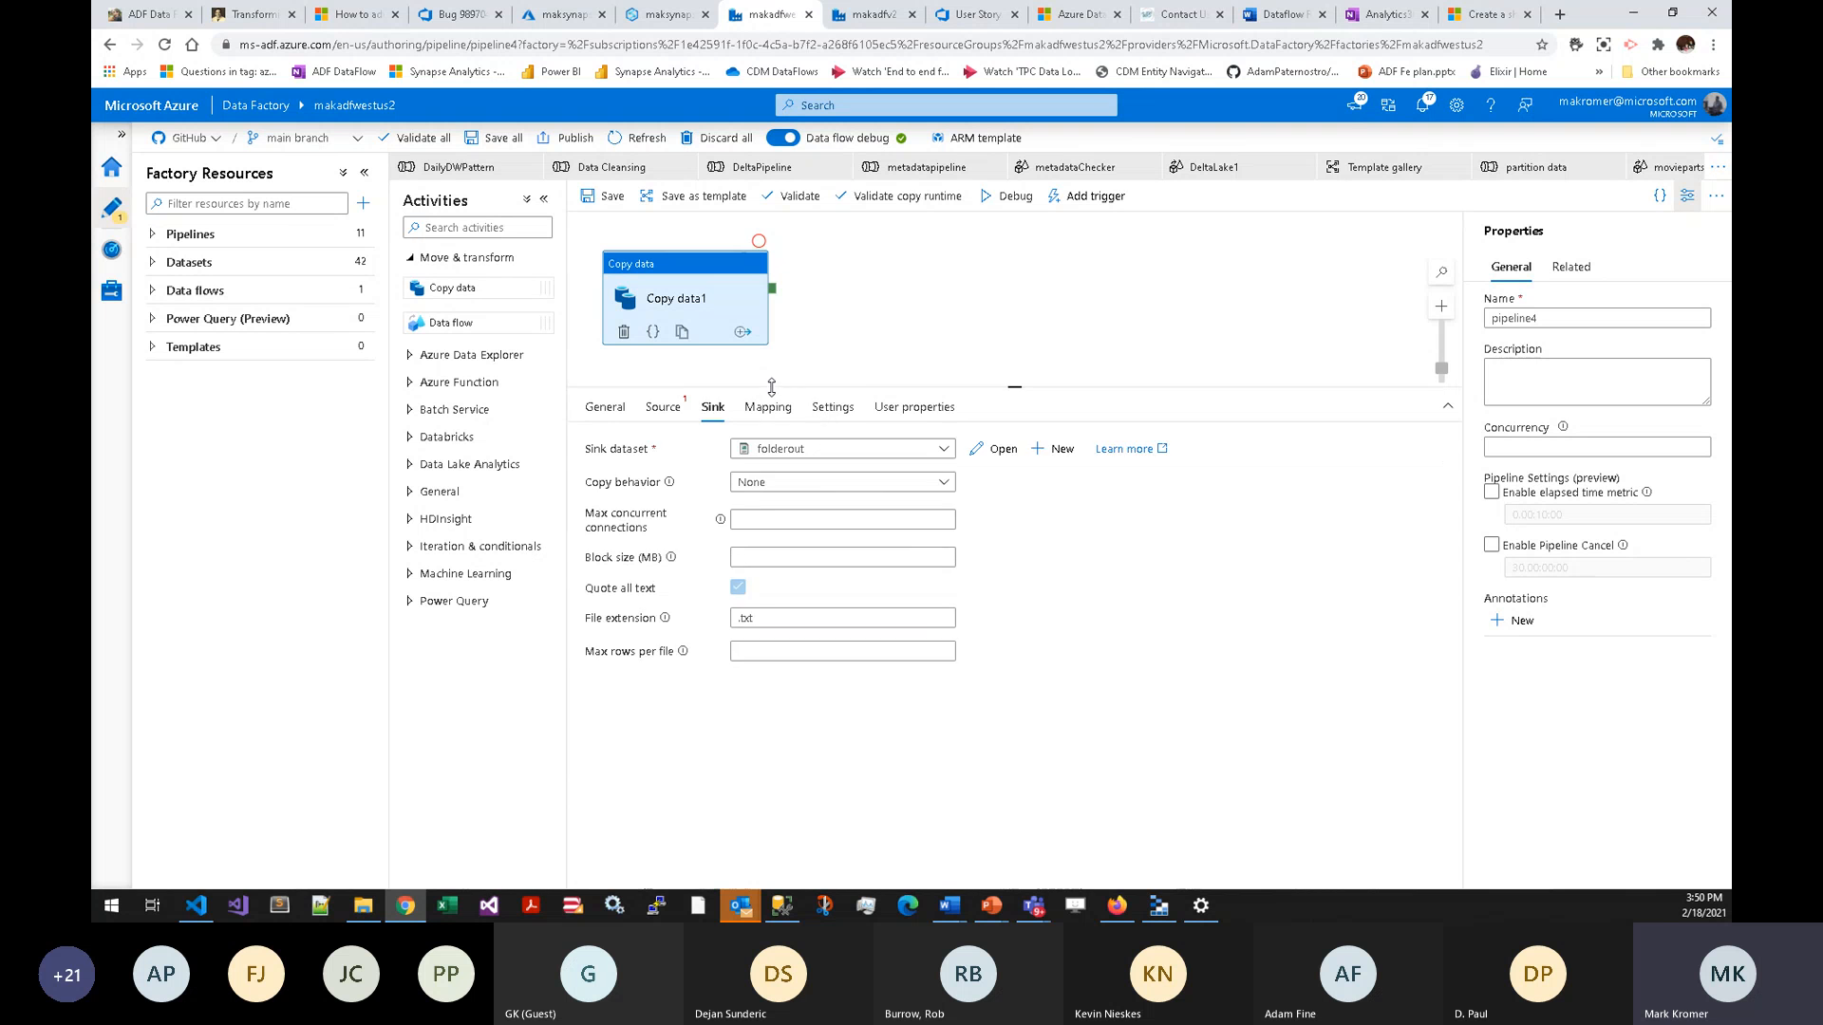
left_click(833, 407)
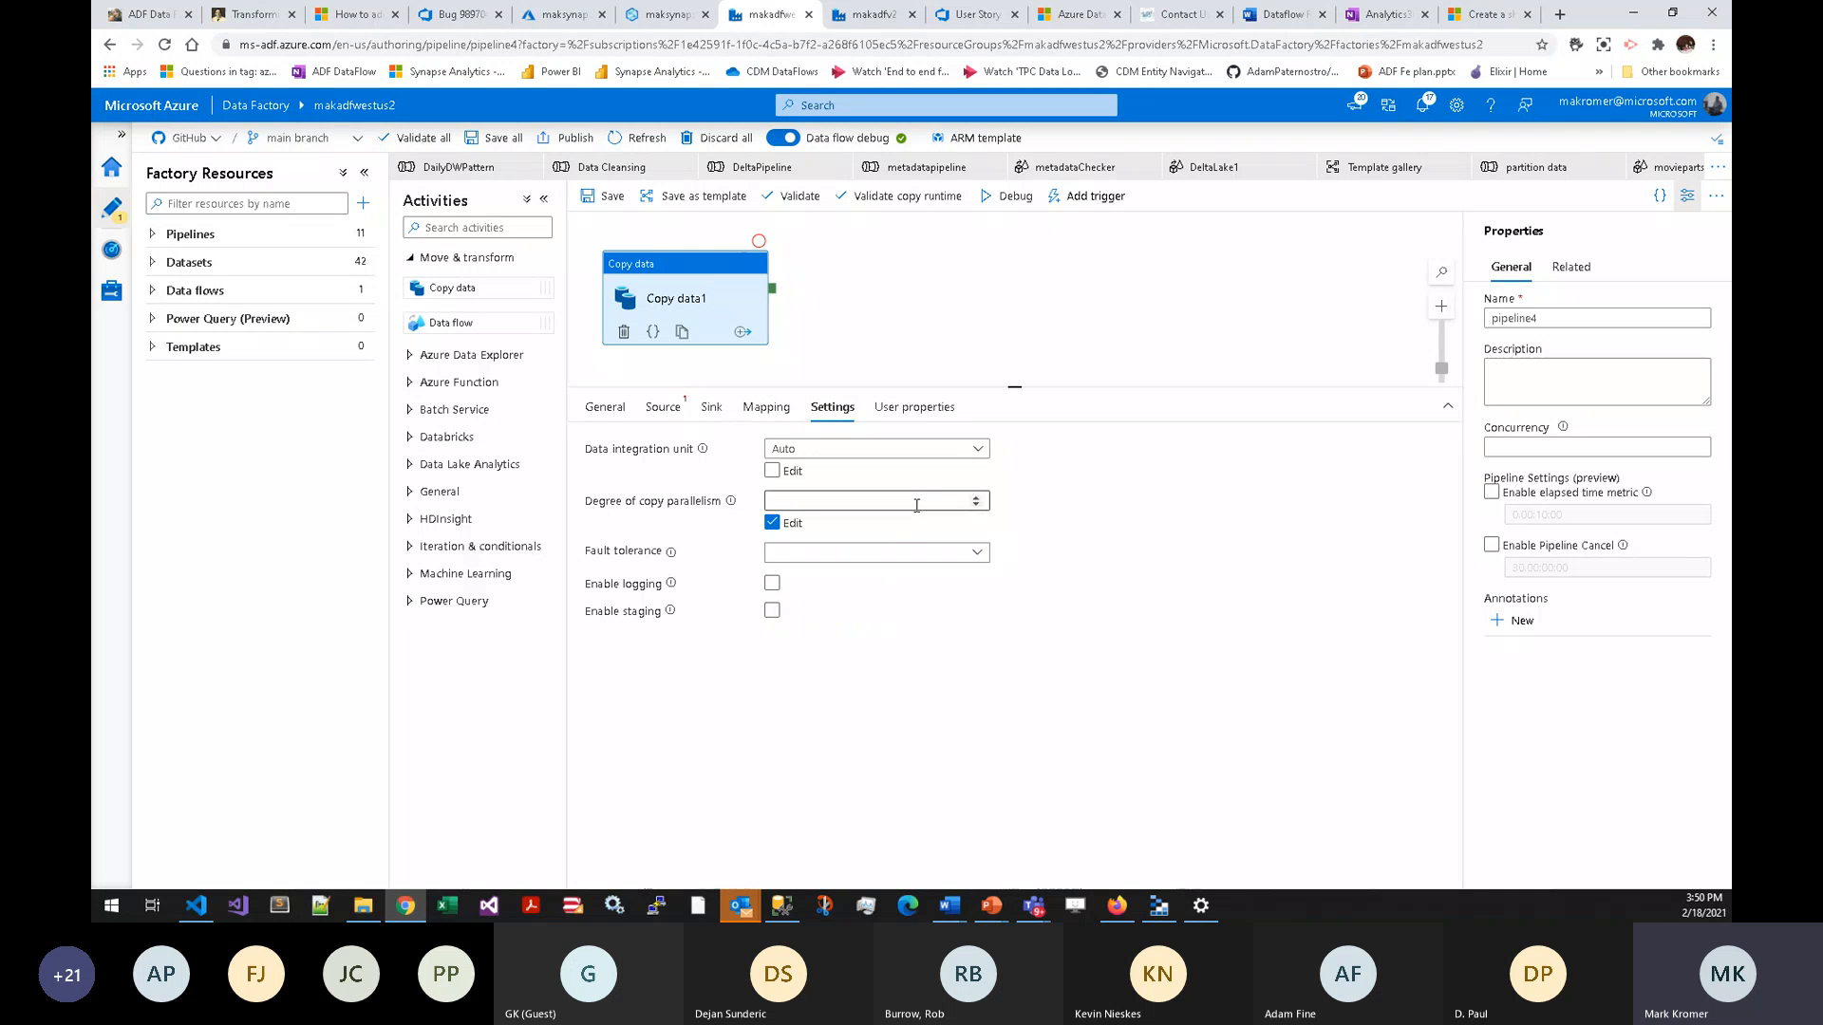
left_click(797, 452)
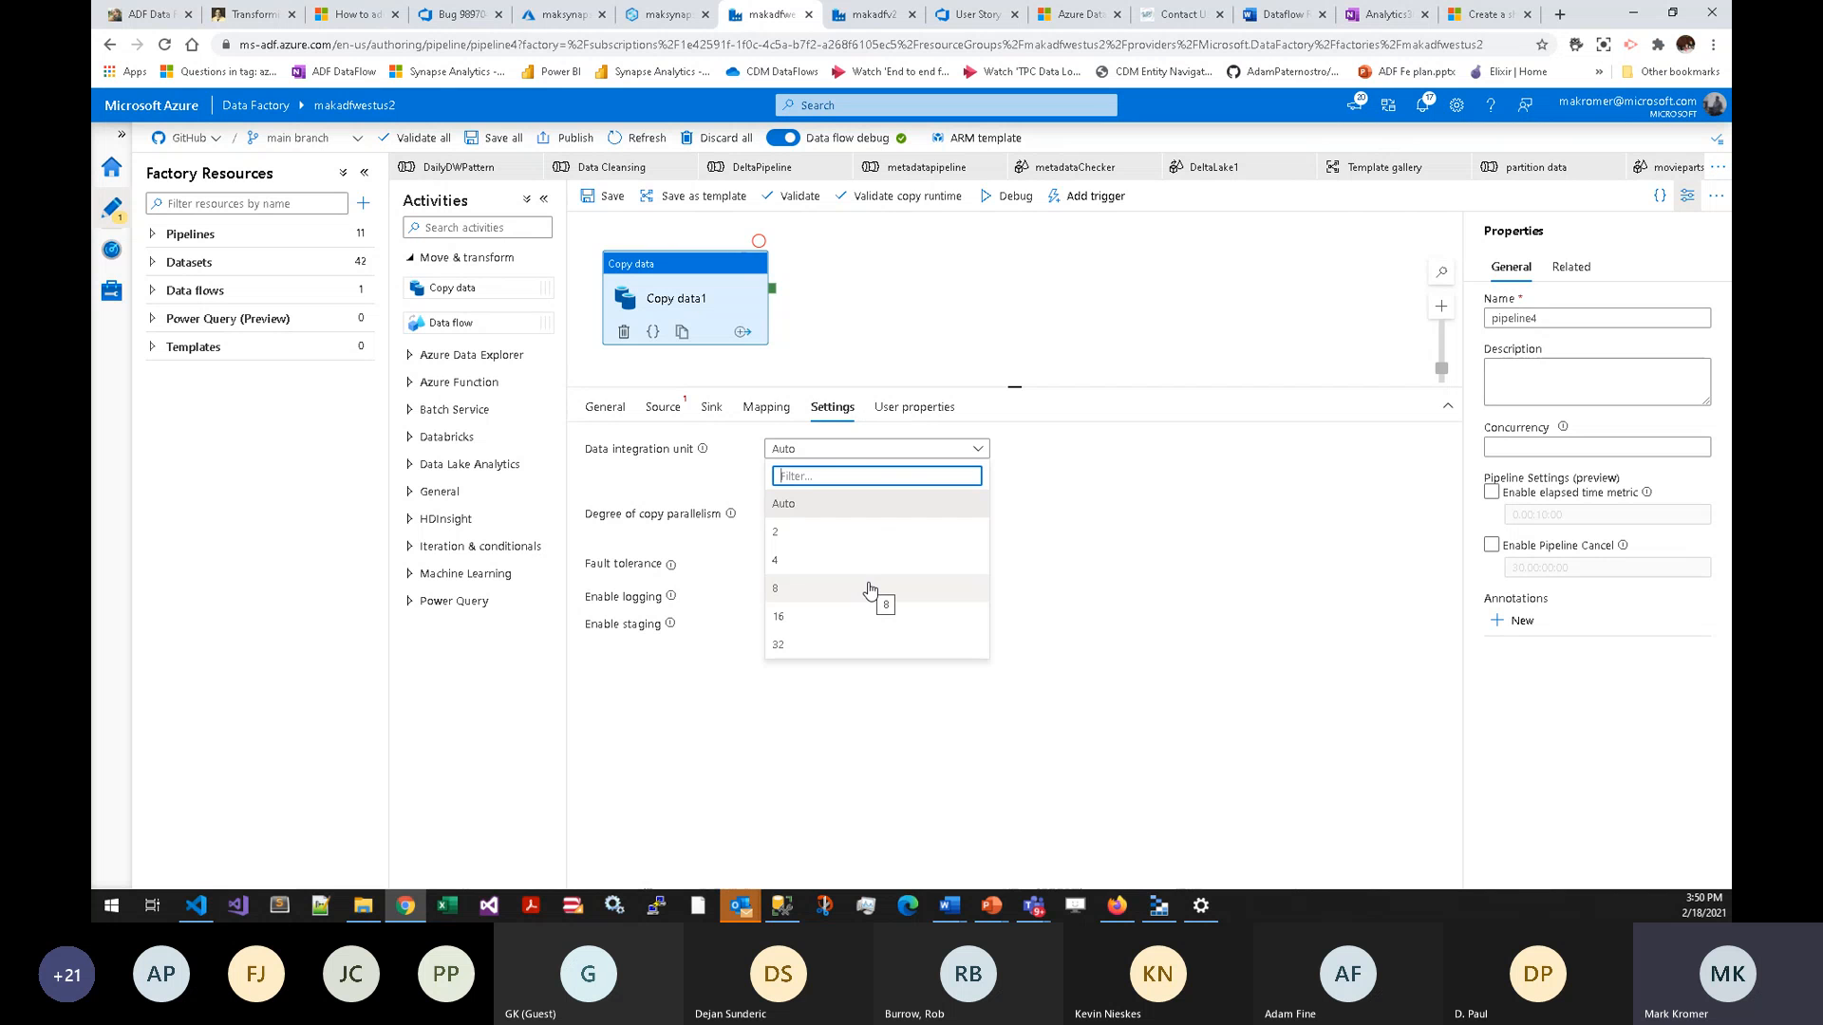
left_click(902, 302)
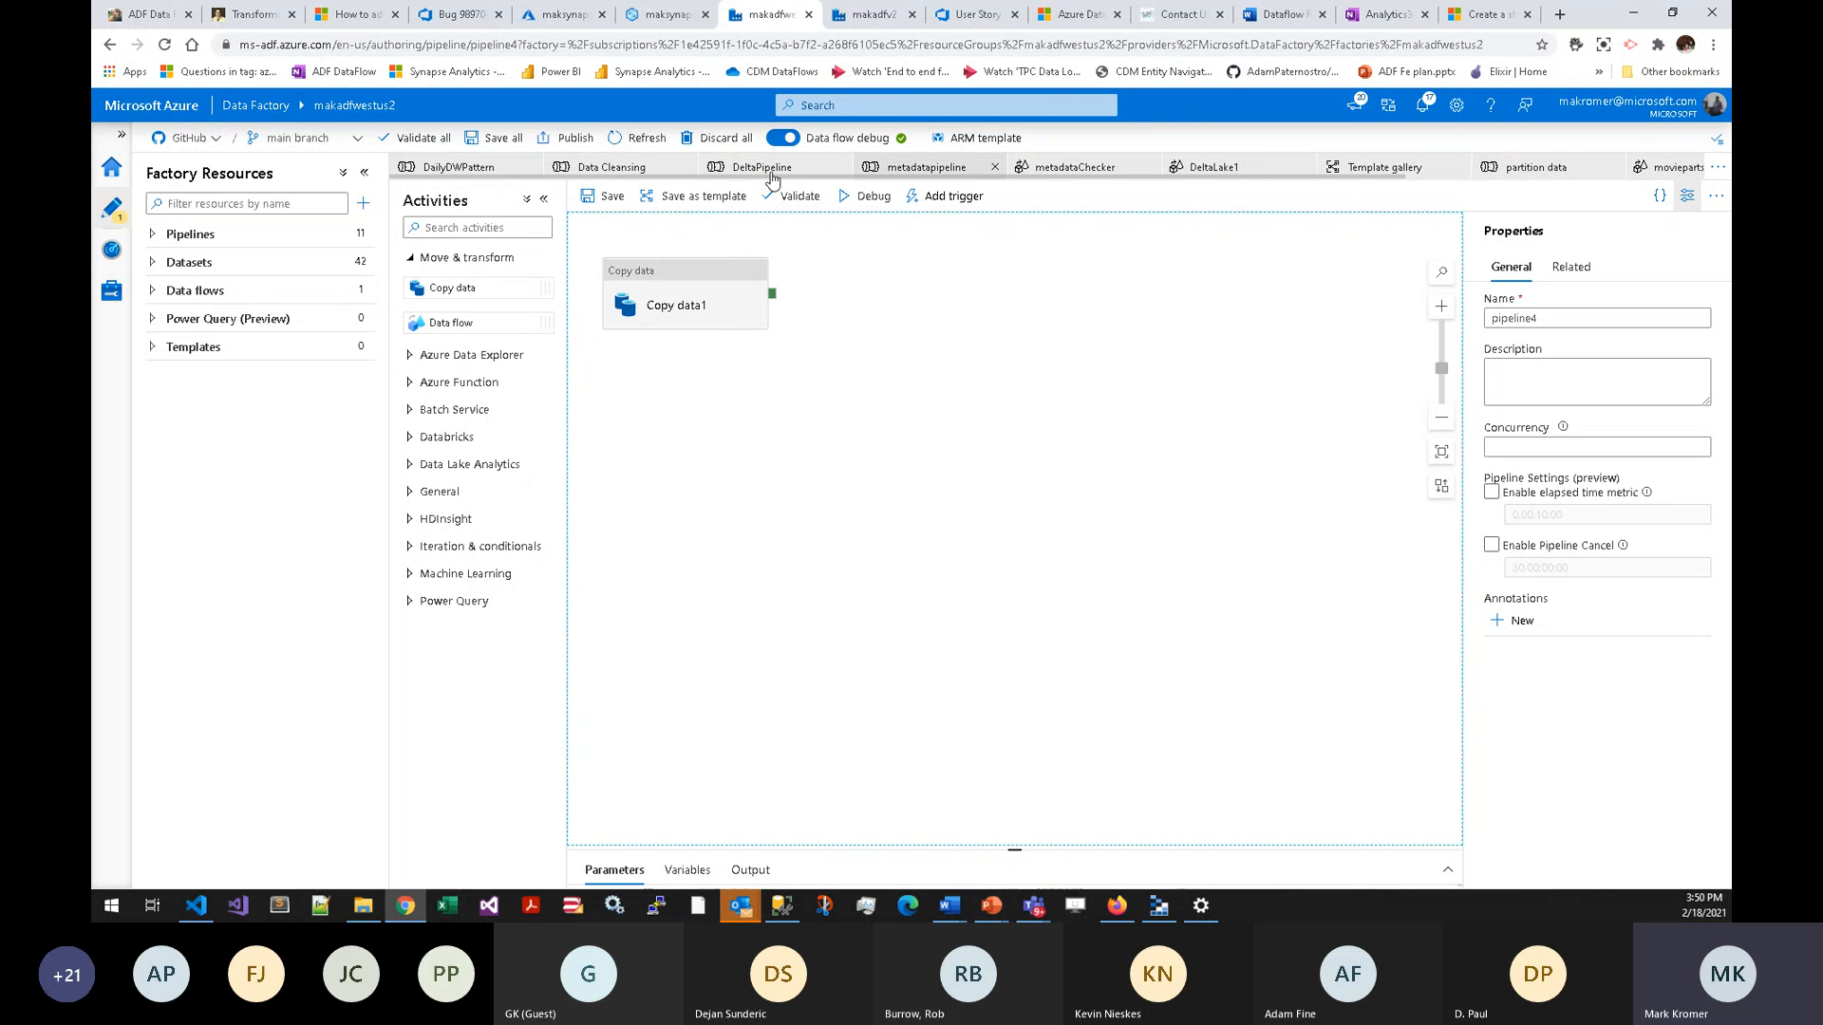
- Look at the Data Cleansing pipeline and its Clean Names and Values activity, and return to pipeline4
left_click(586, 169)
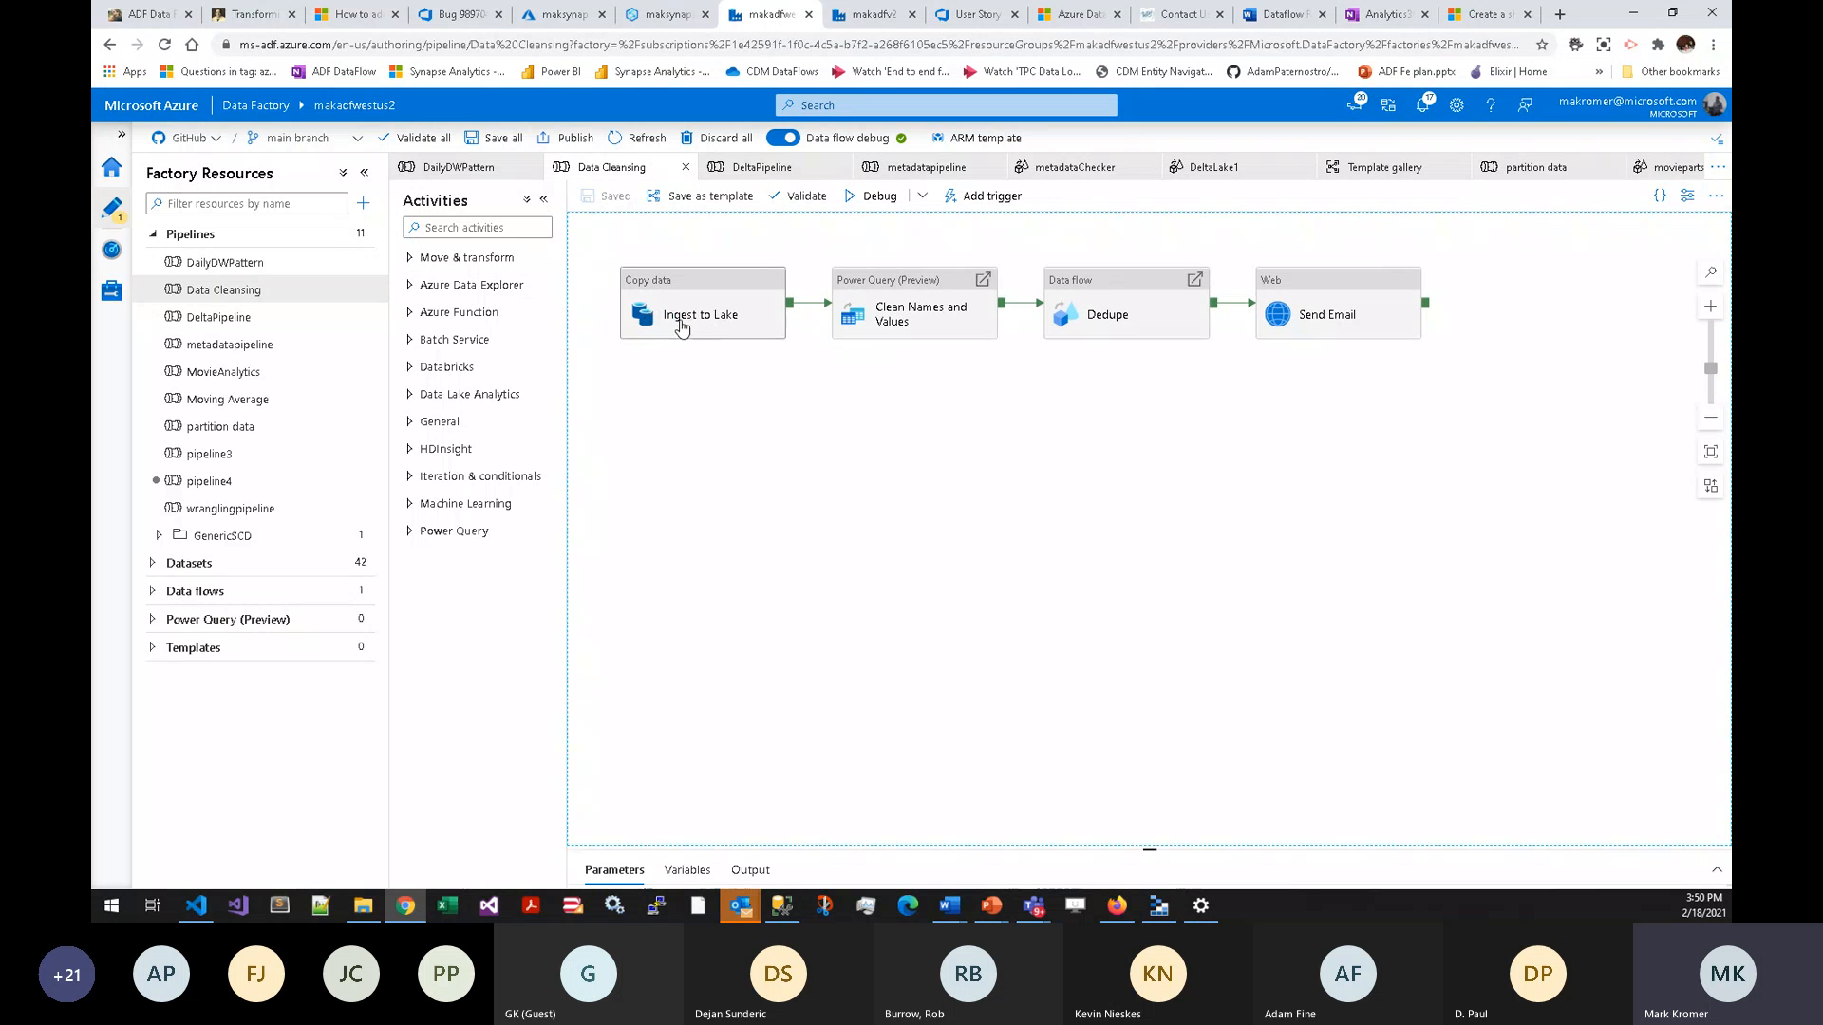
left_click(881, 304)
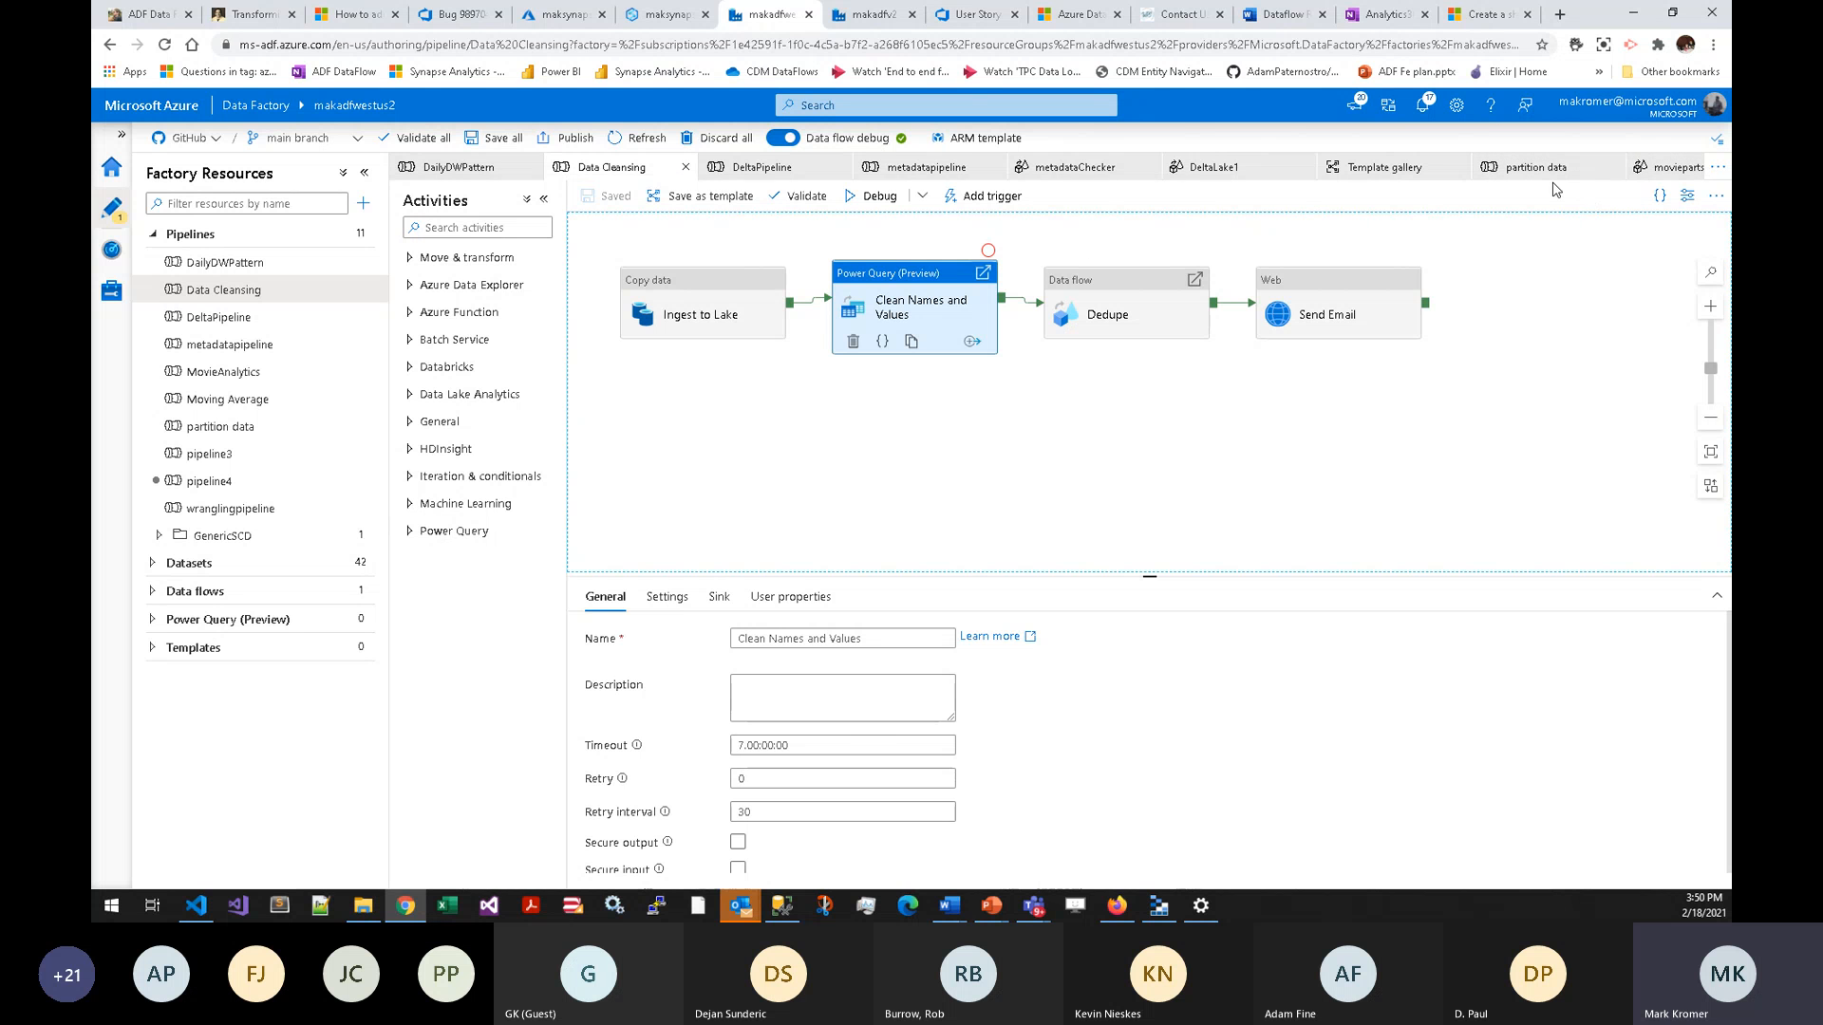
left_click_drag(1379, 177, 1679, 197)
left_click(1604, 167)
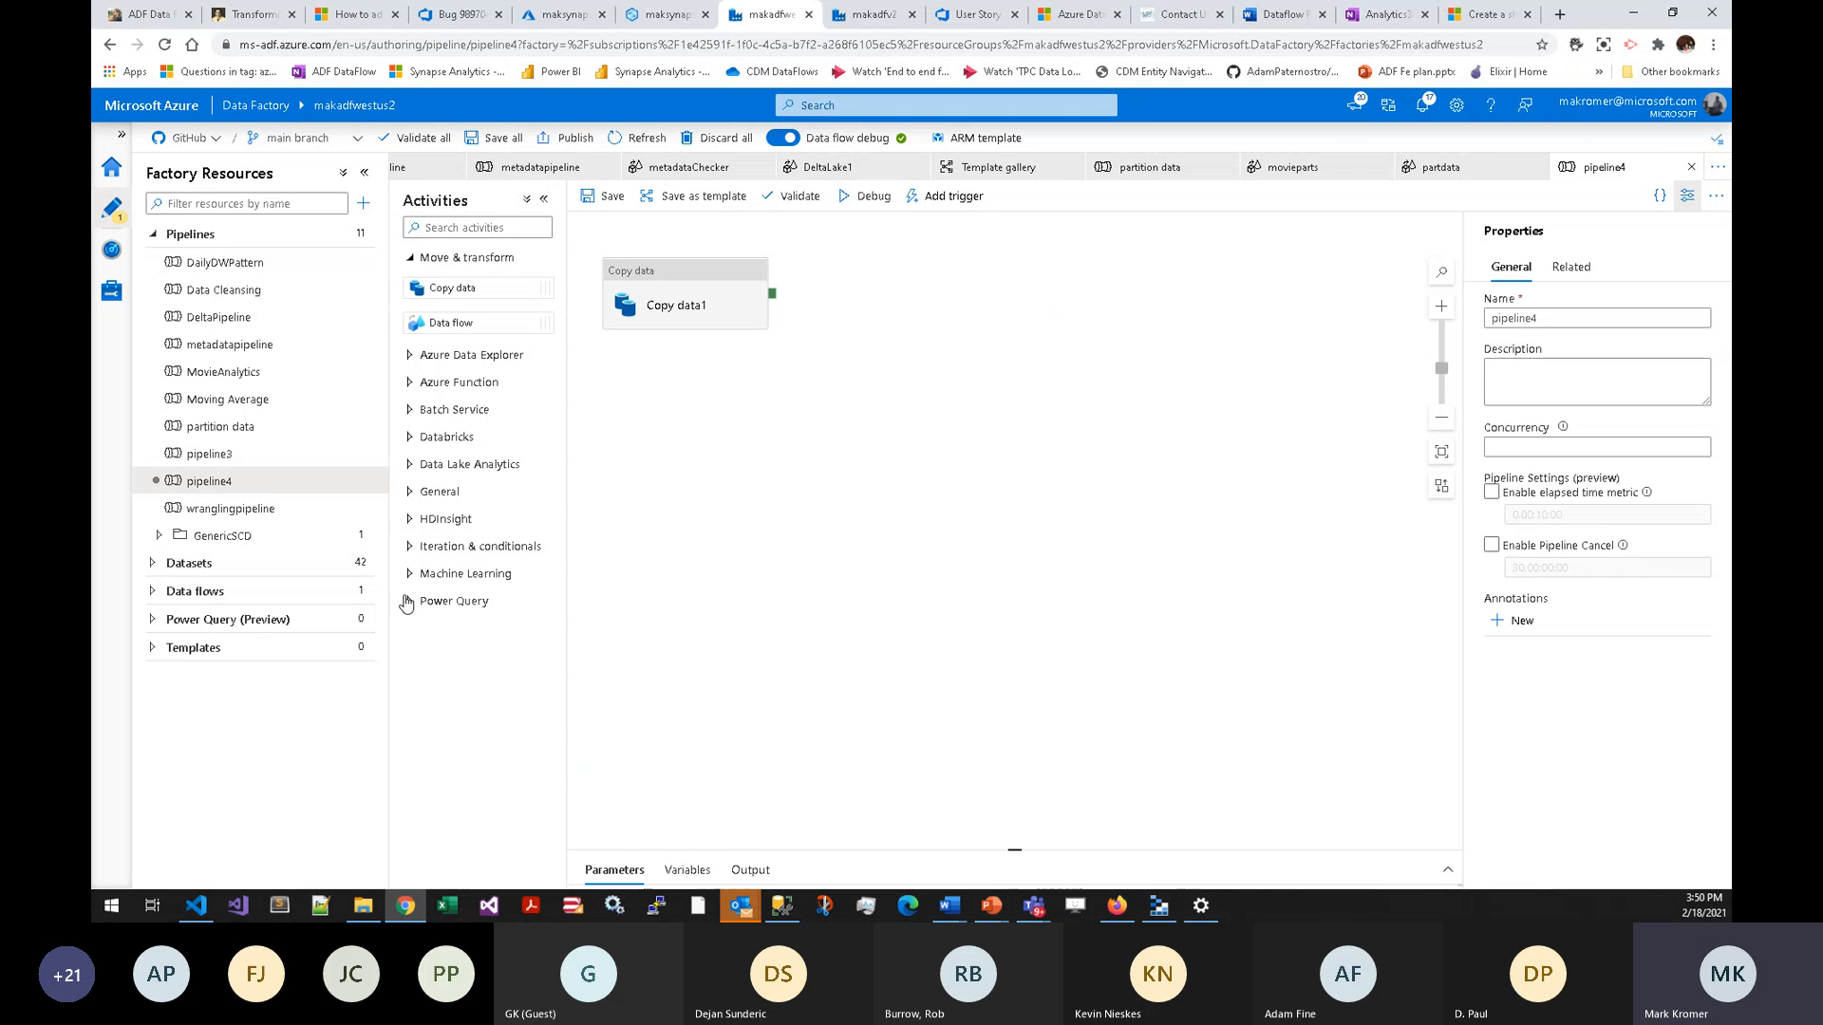
- Add a Power Query activity beside Copy data1 in pipeline4 and connect it to run on Copy data1's success
left_click(418, 601)
left_click_drag(459, 631, 891, 291)
left_click_drag(773, 304, 883, 290)
left_click(766, 309)
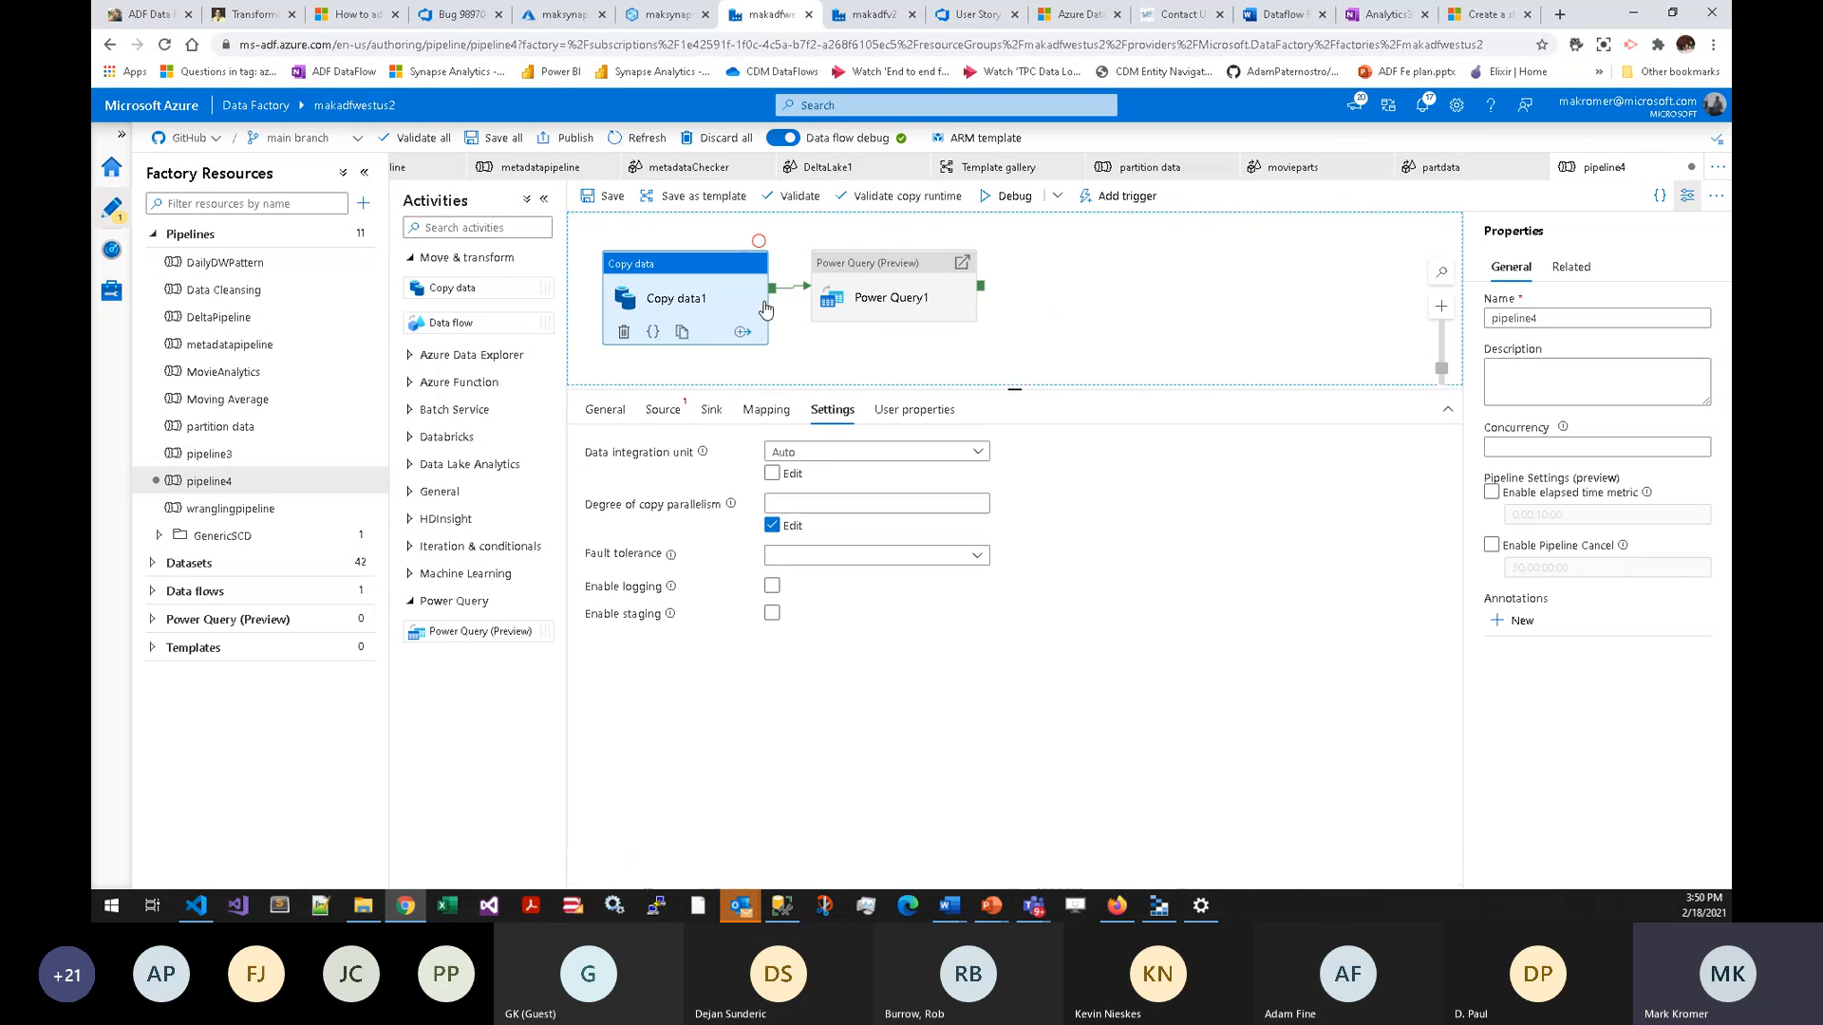
- Examine the conditions on which a following activity can be added to Copy data1, without adding one
right_click(765, 305)
left_click(748, 329)
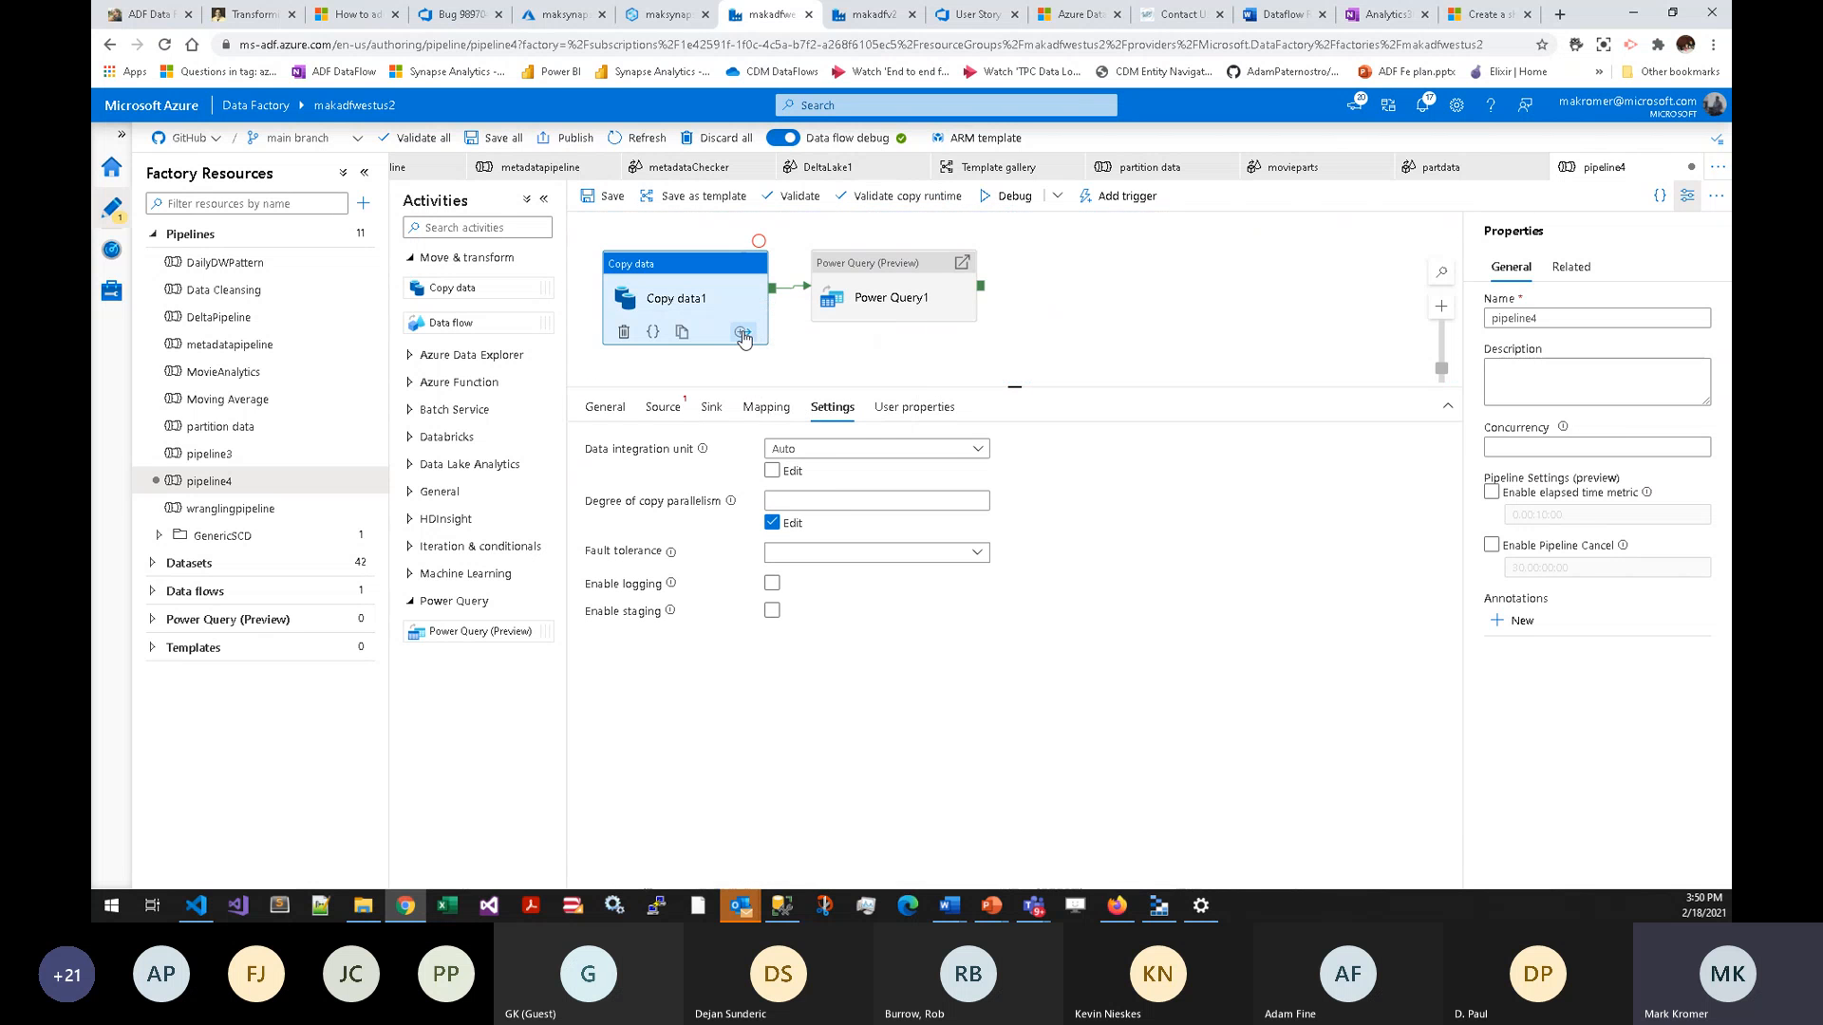
left_click(742, 334)
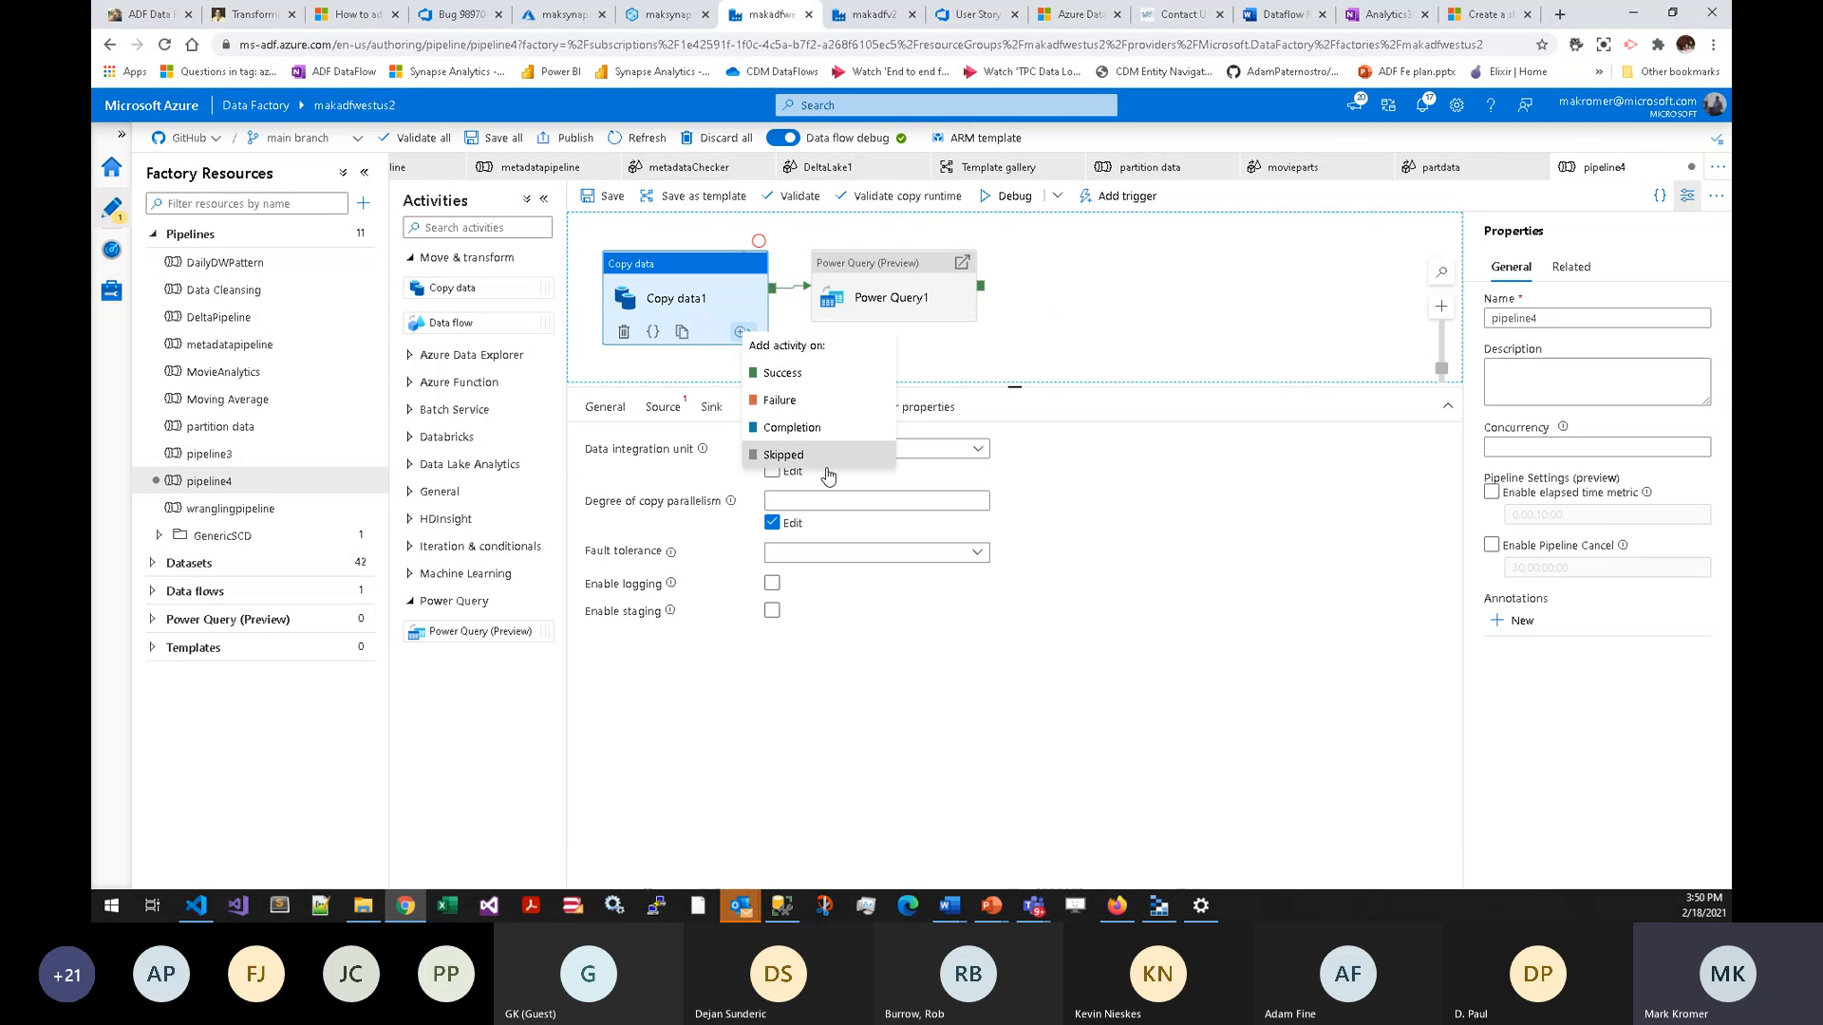
left_click(992, 357)
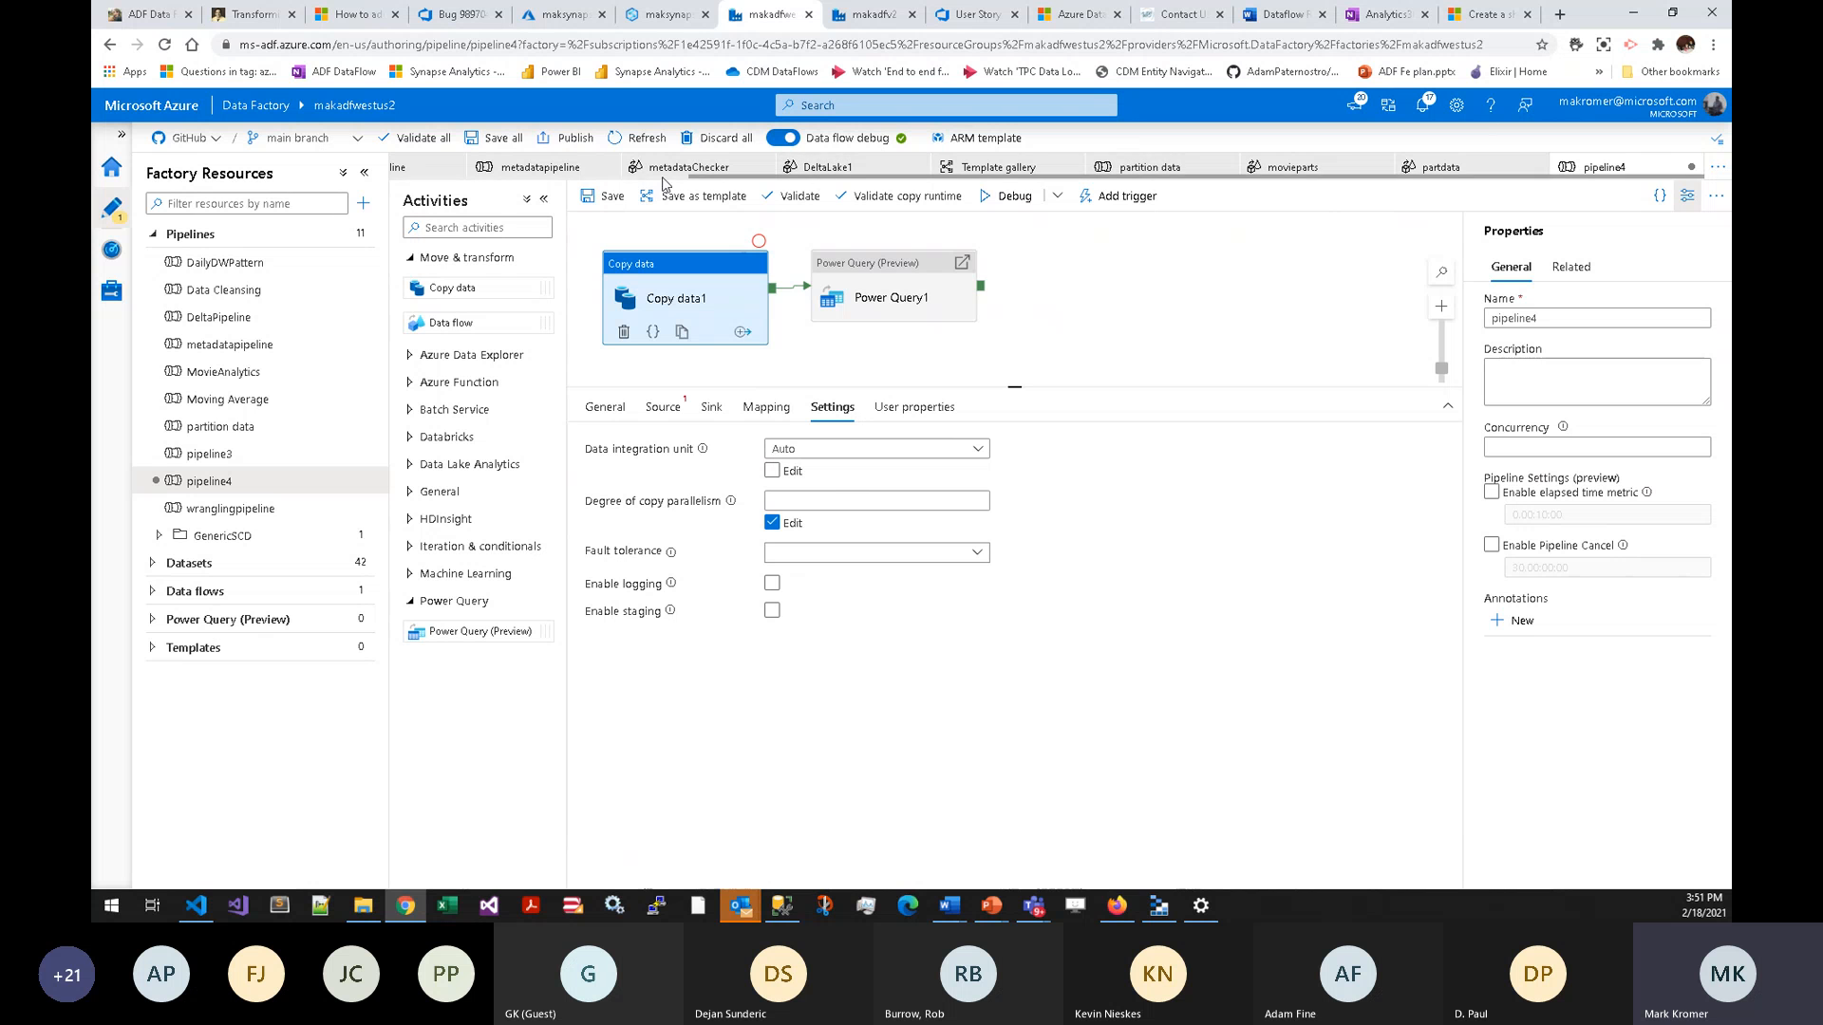
- Switch to the Data Cleansing pipeline and open the Power Query behind its Clean Names and Values activity
left_click_drag(918, 183, 608, 192)
left_click(612, 171)
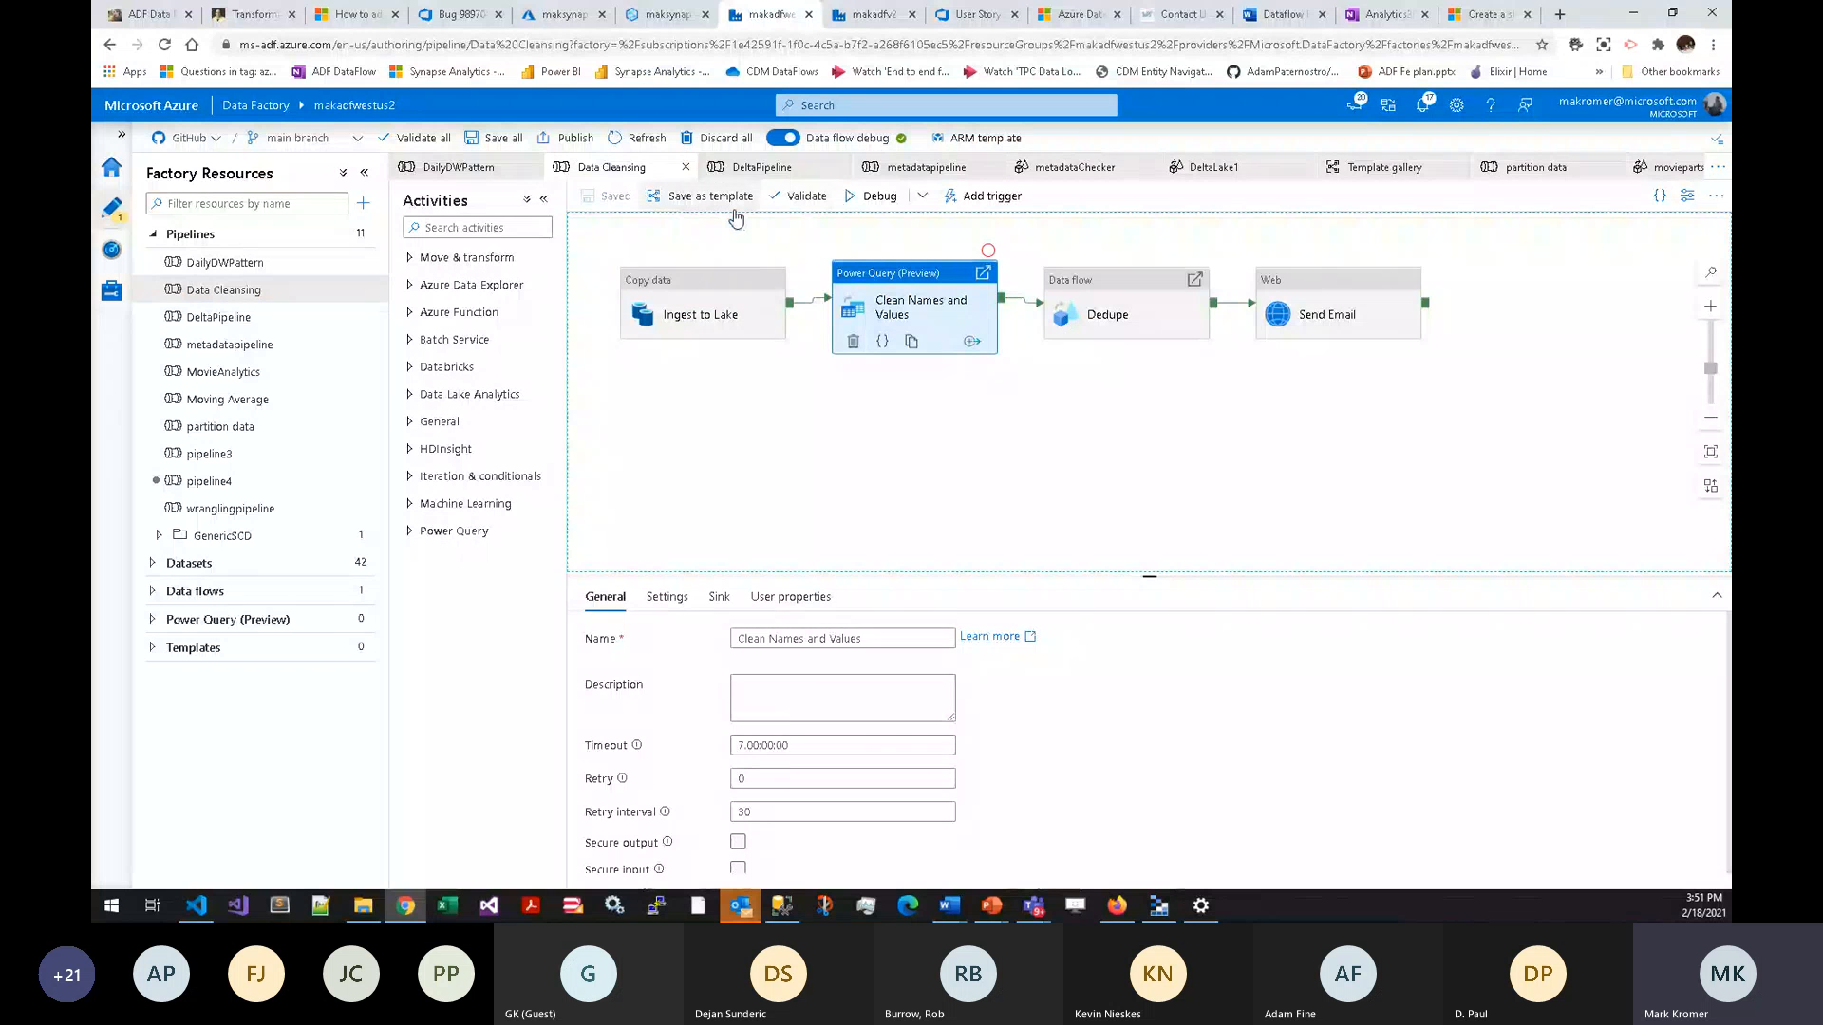
double_click(907, 311)
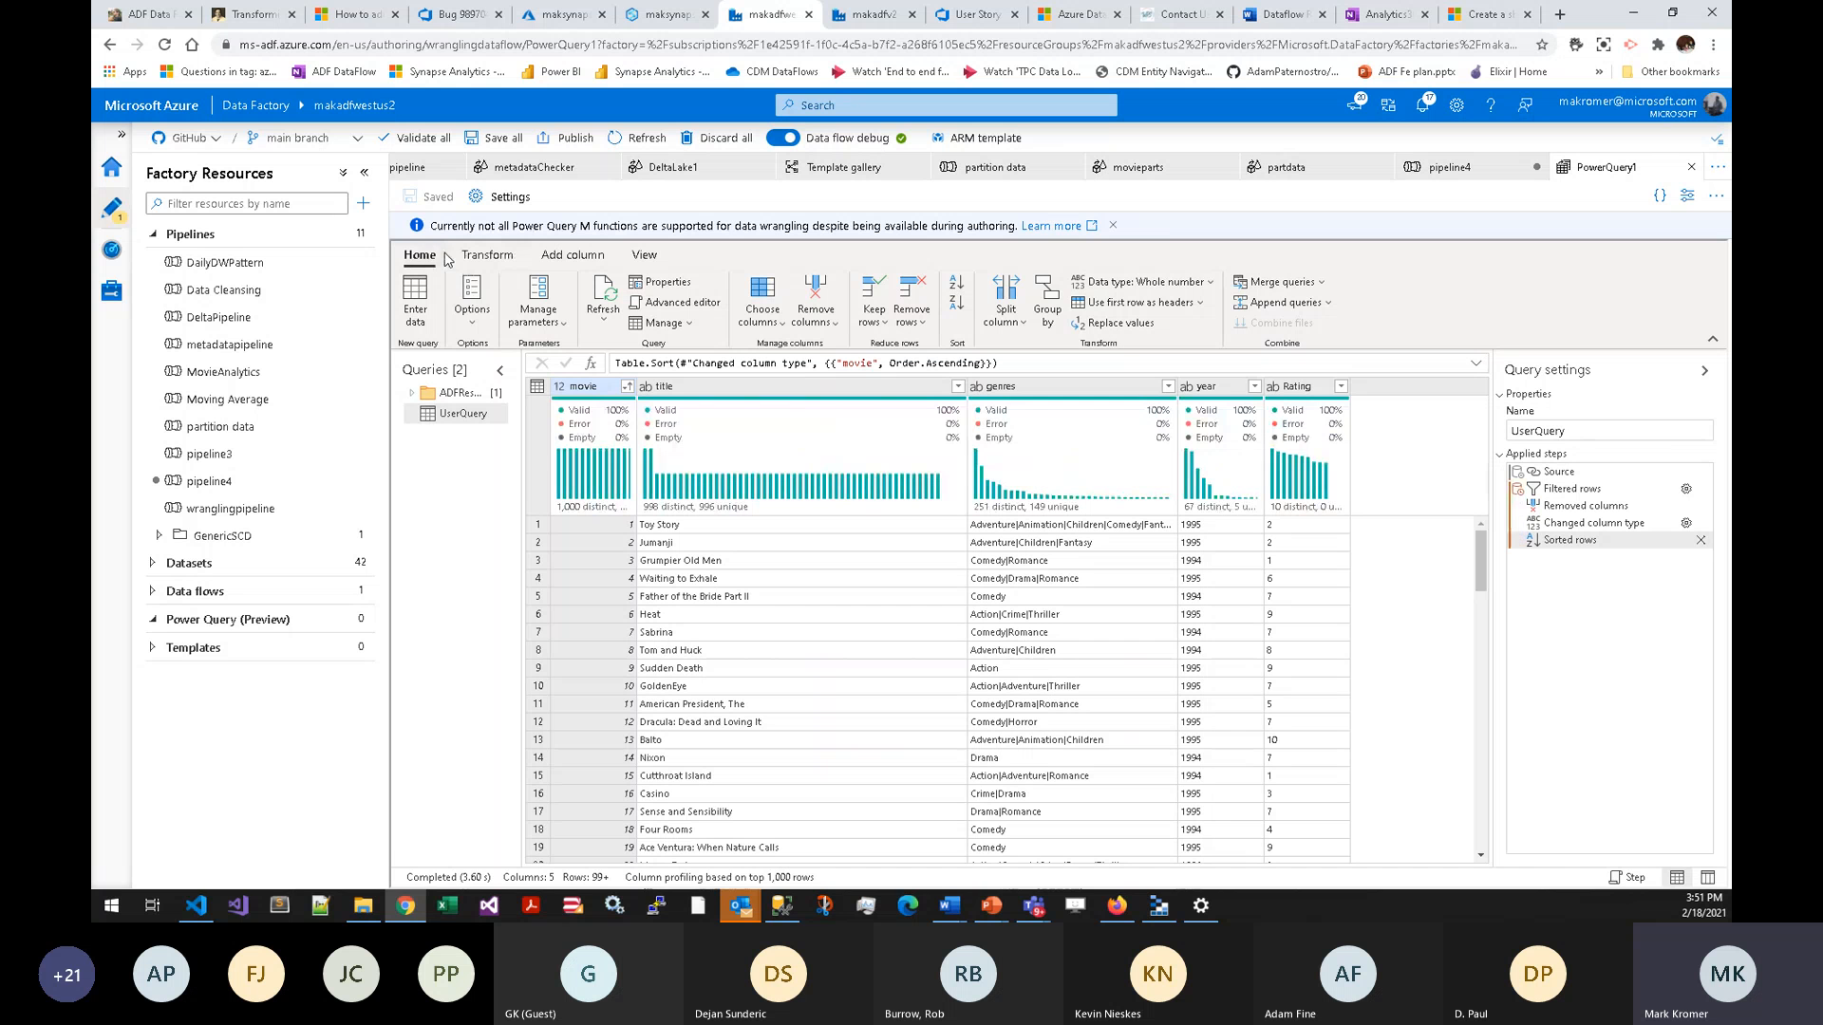
- Examine the Power Query editor's project options and global options, leaving both without changes
left_click(477, 334)
left_click(499, 351)
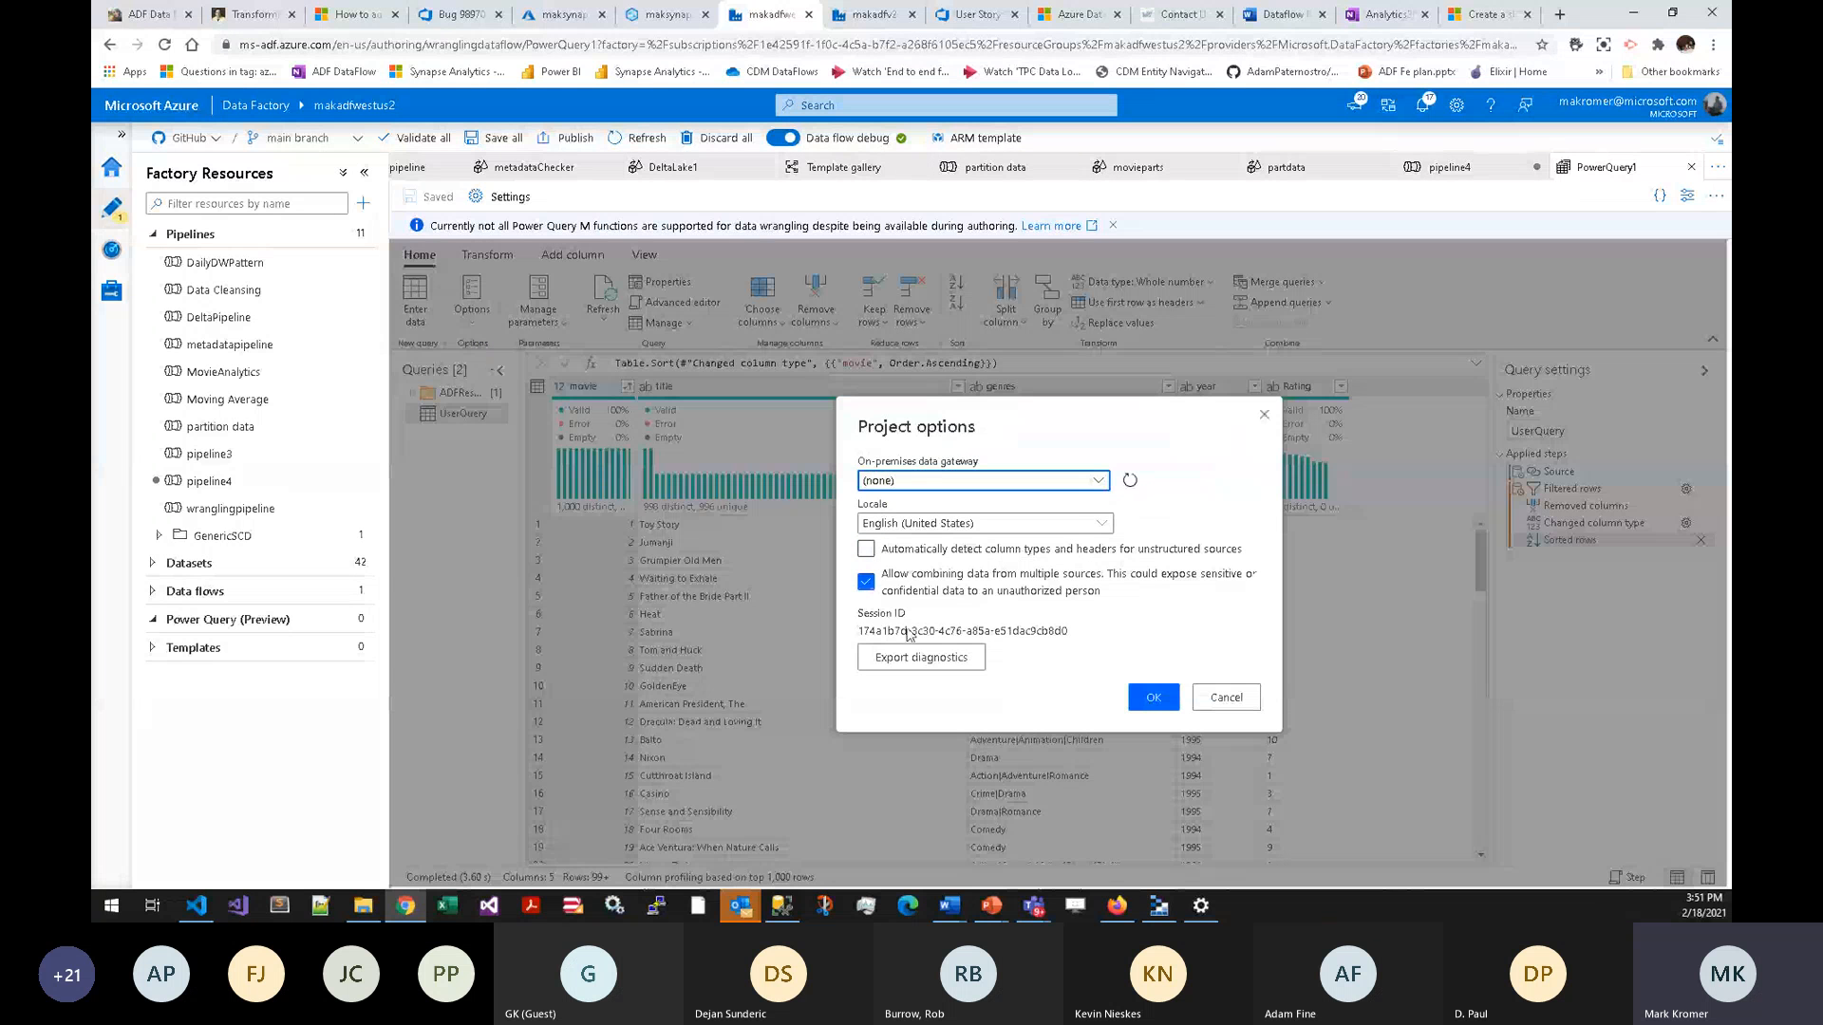
left_click(1225, 697)
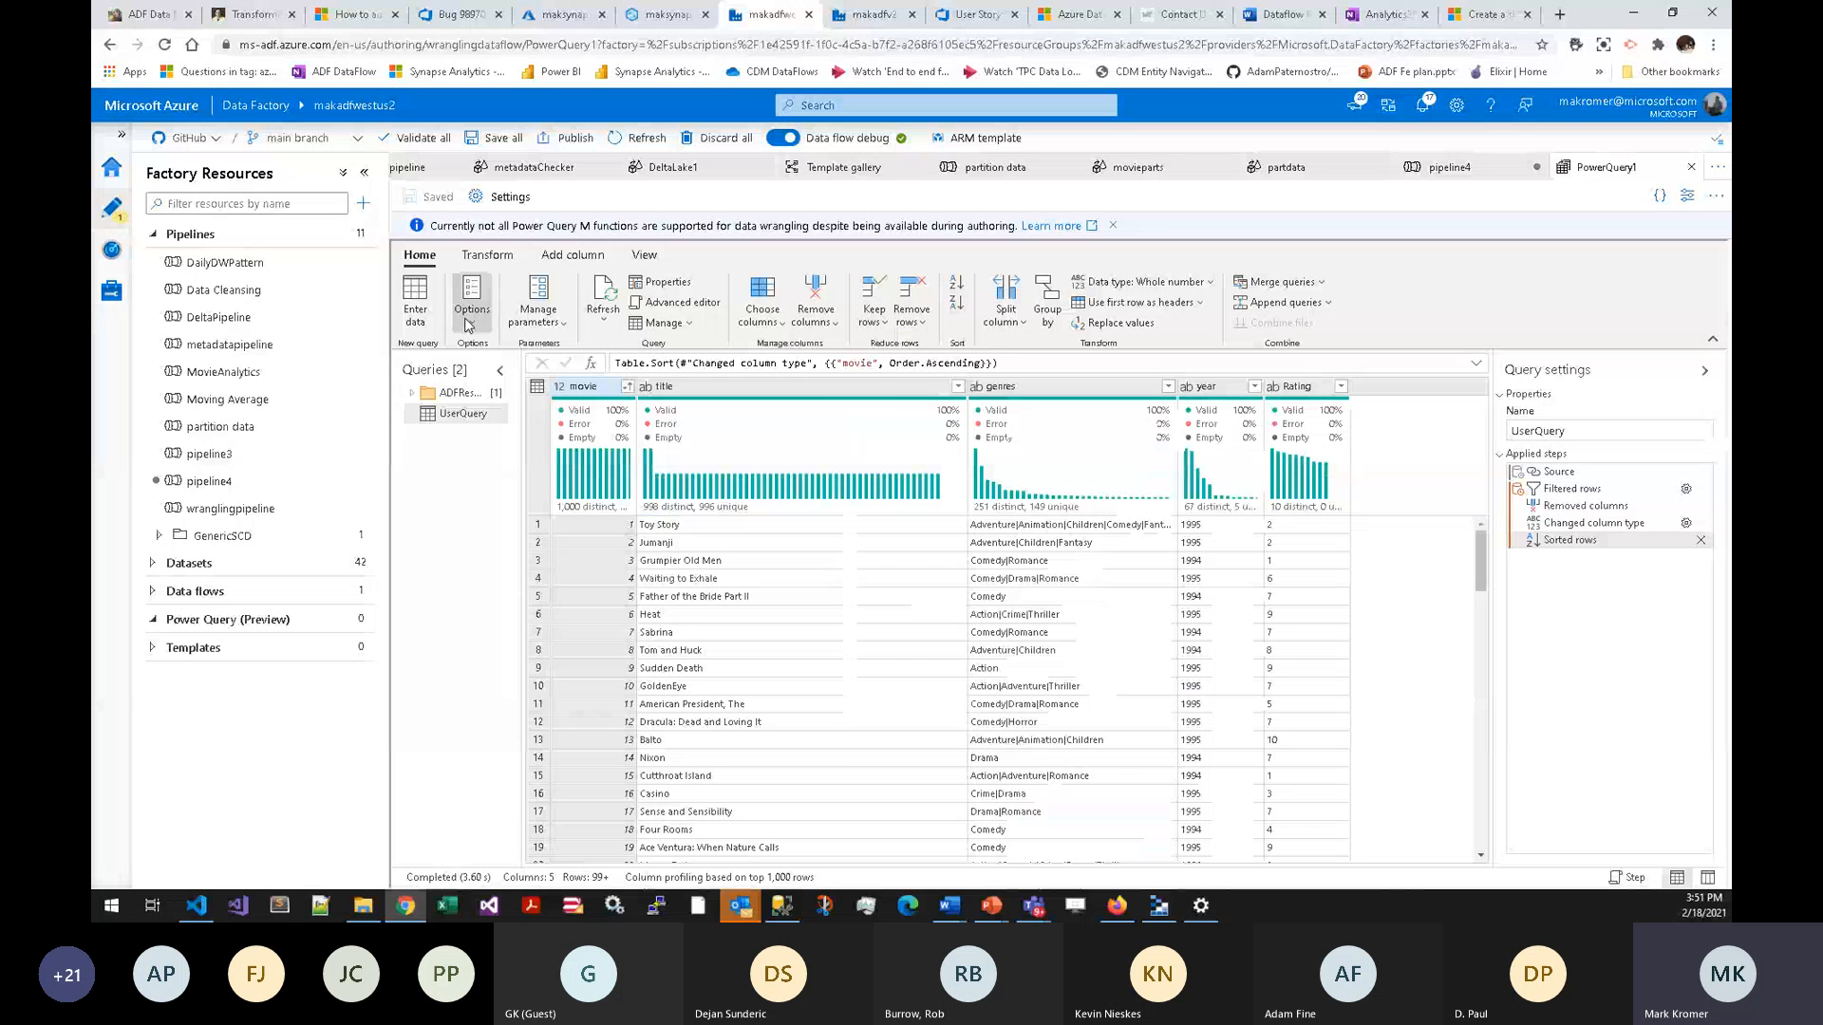
left_click(471, 325)
left_click(499, 372)
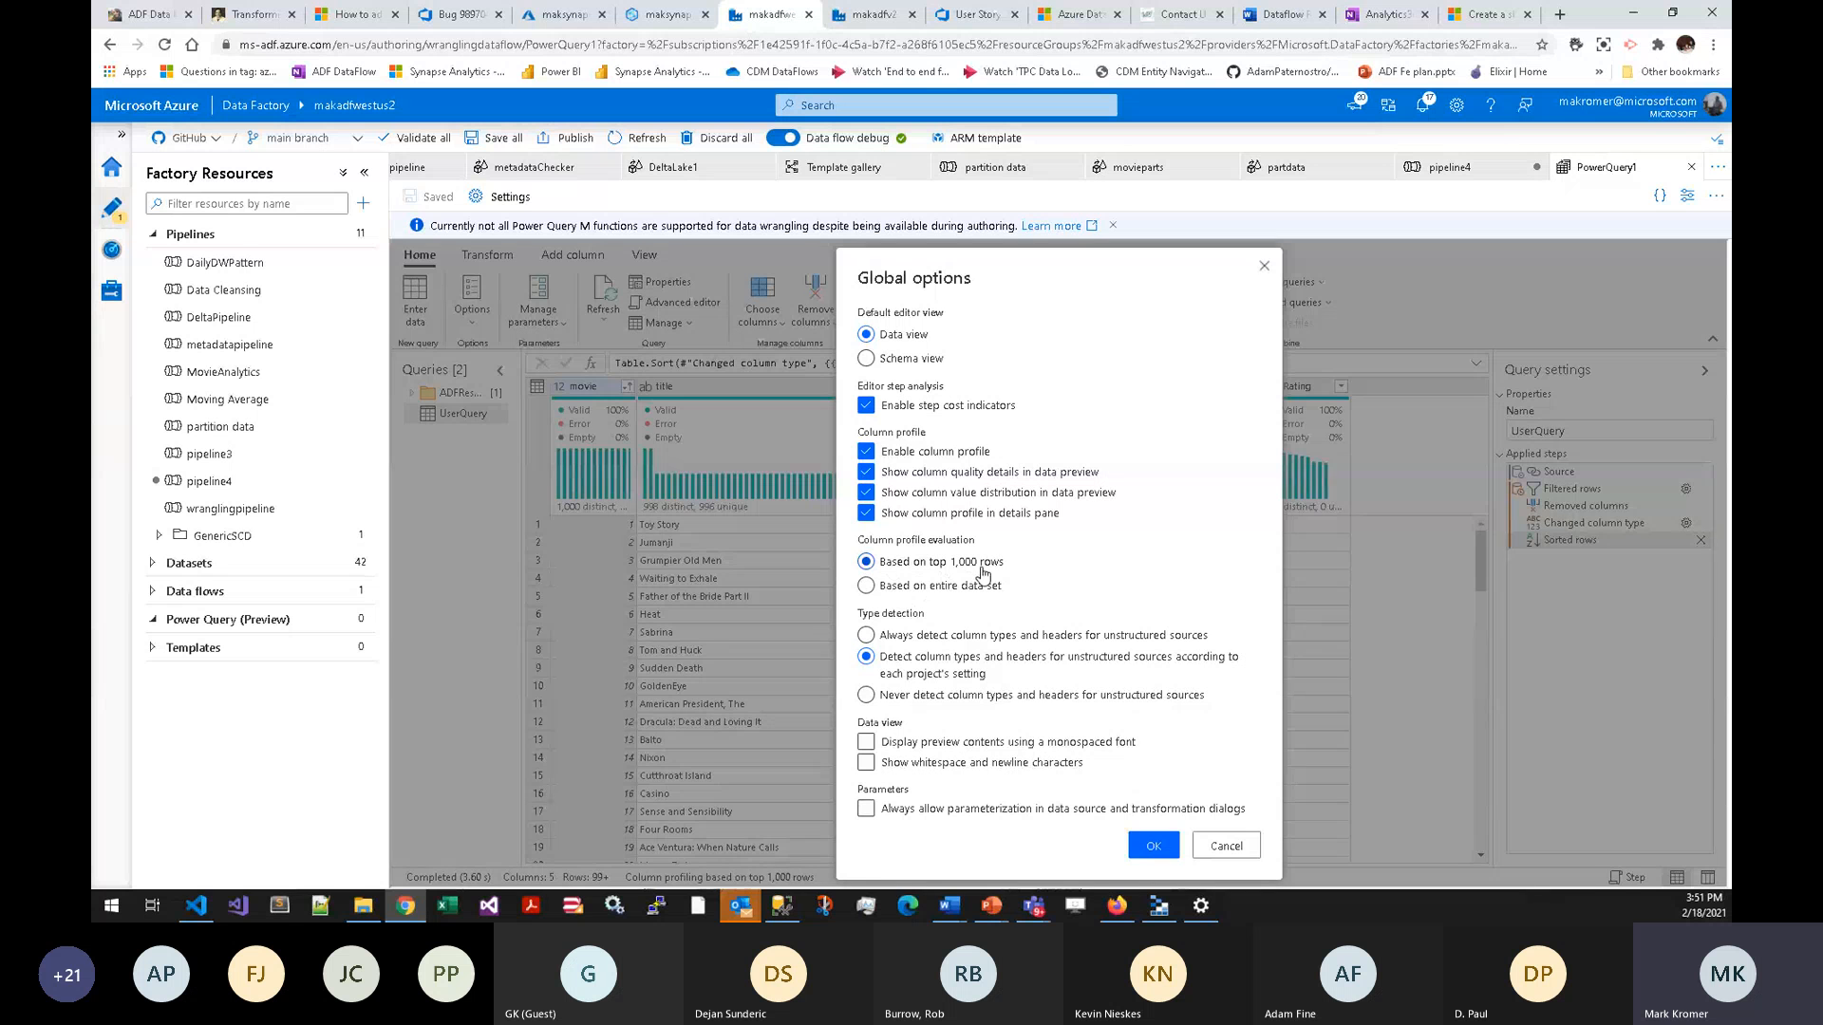
left_click(1222, 851)
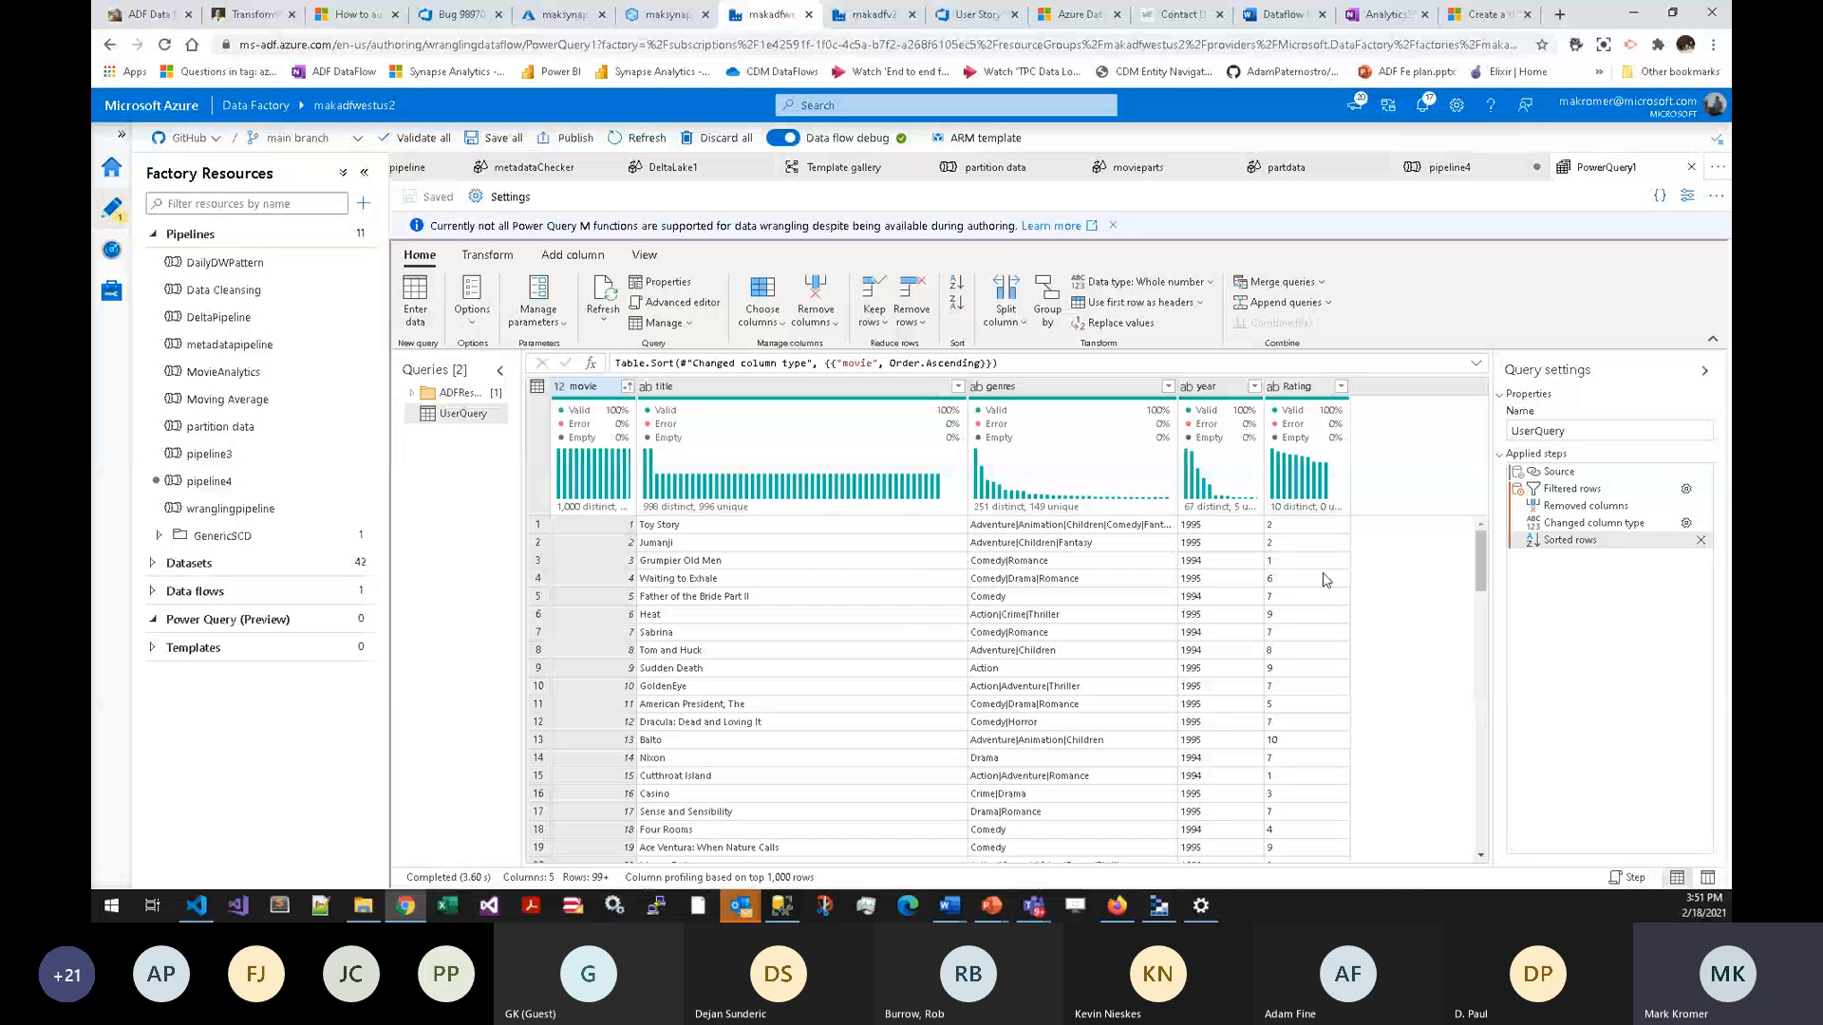
- Examine the title and genres column profiles and the query's M script in the advanced editor, without changing it
mouse_move(756, 494)
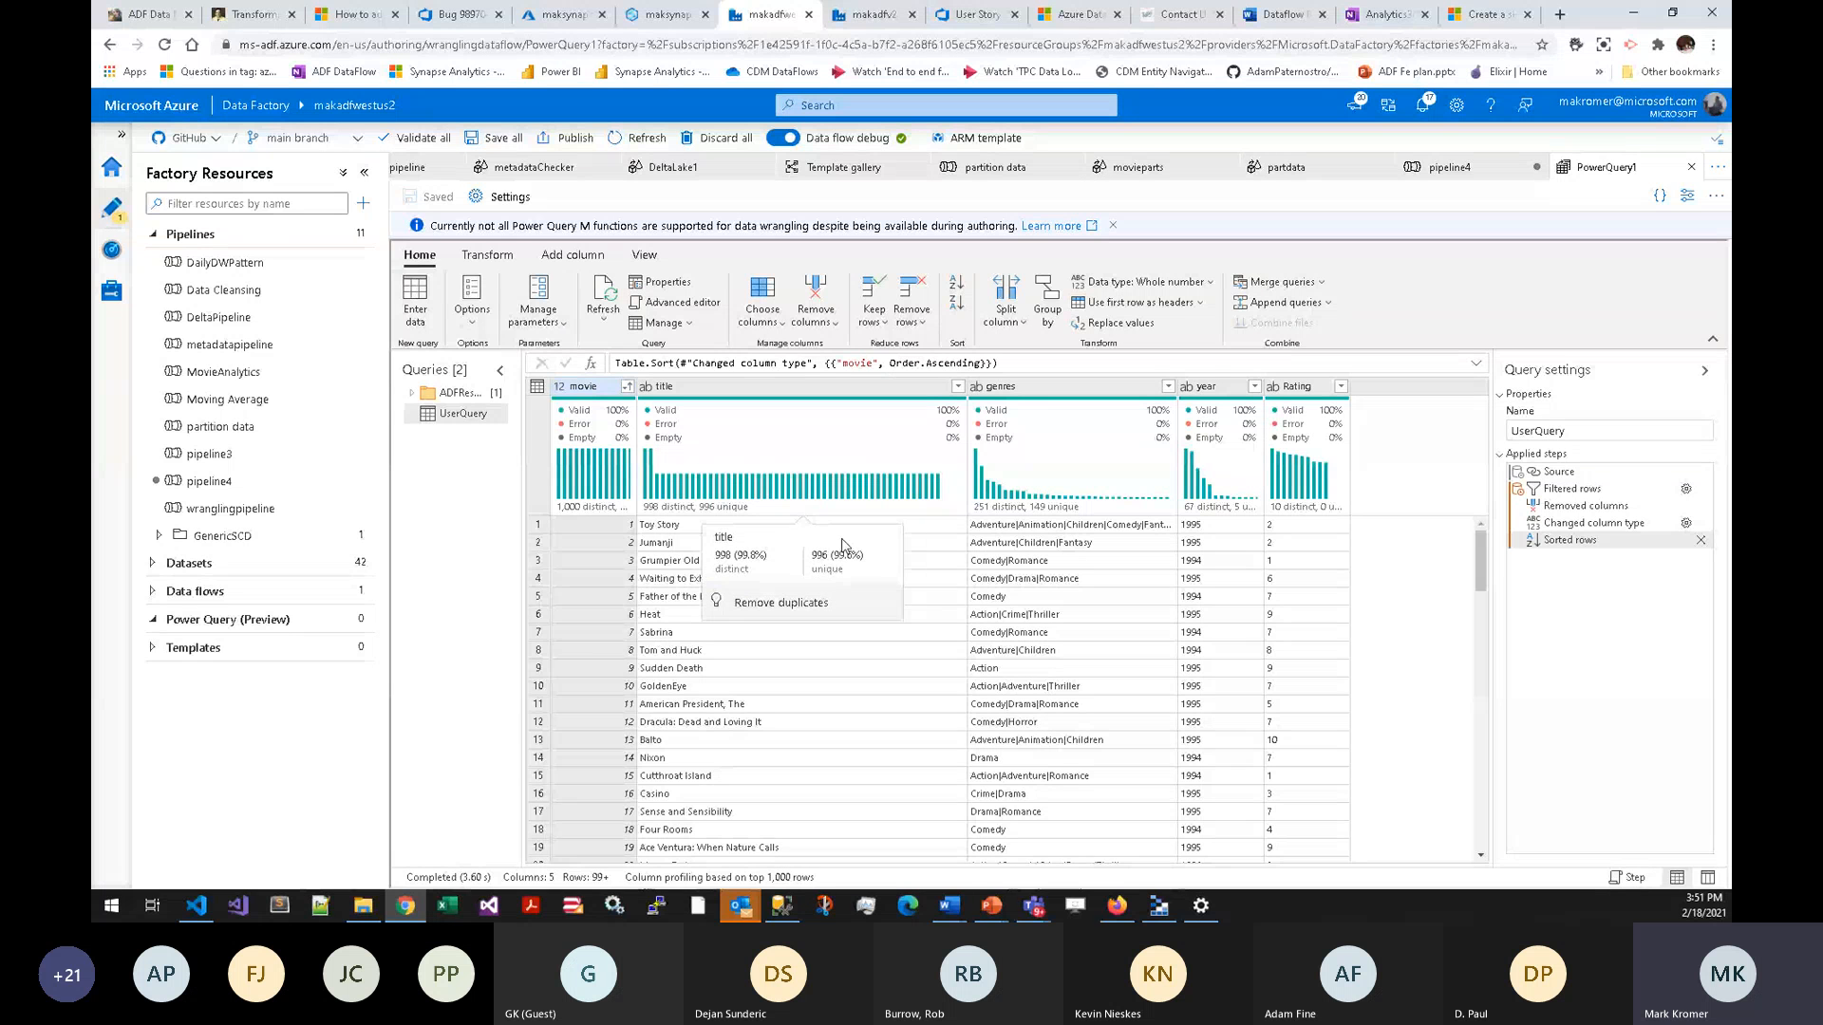
mouse_move(1000, 487)
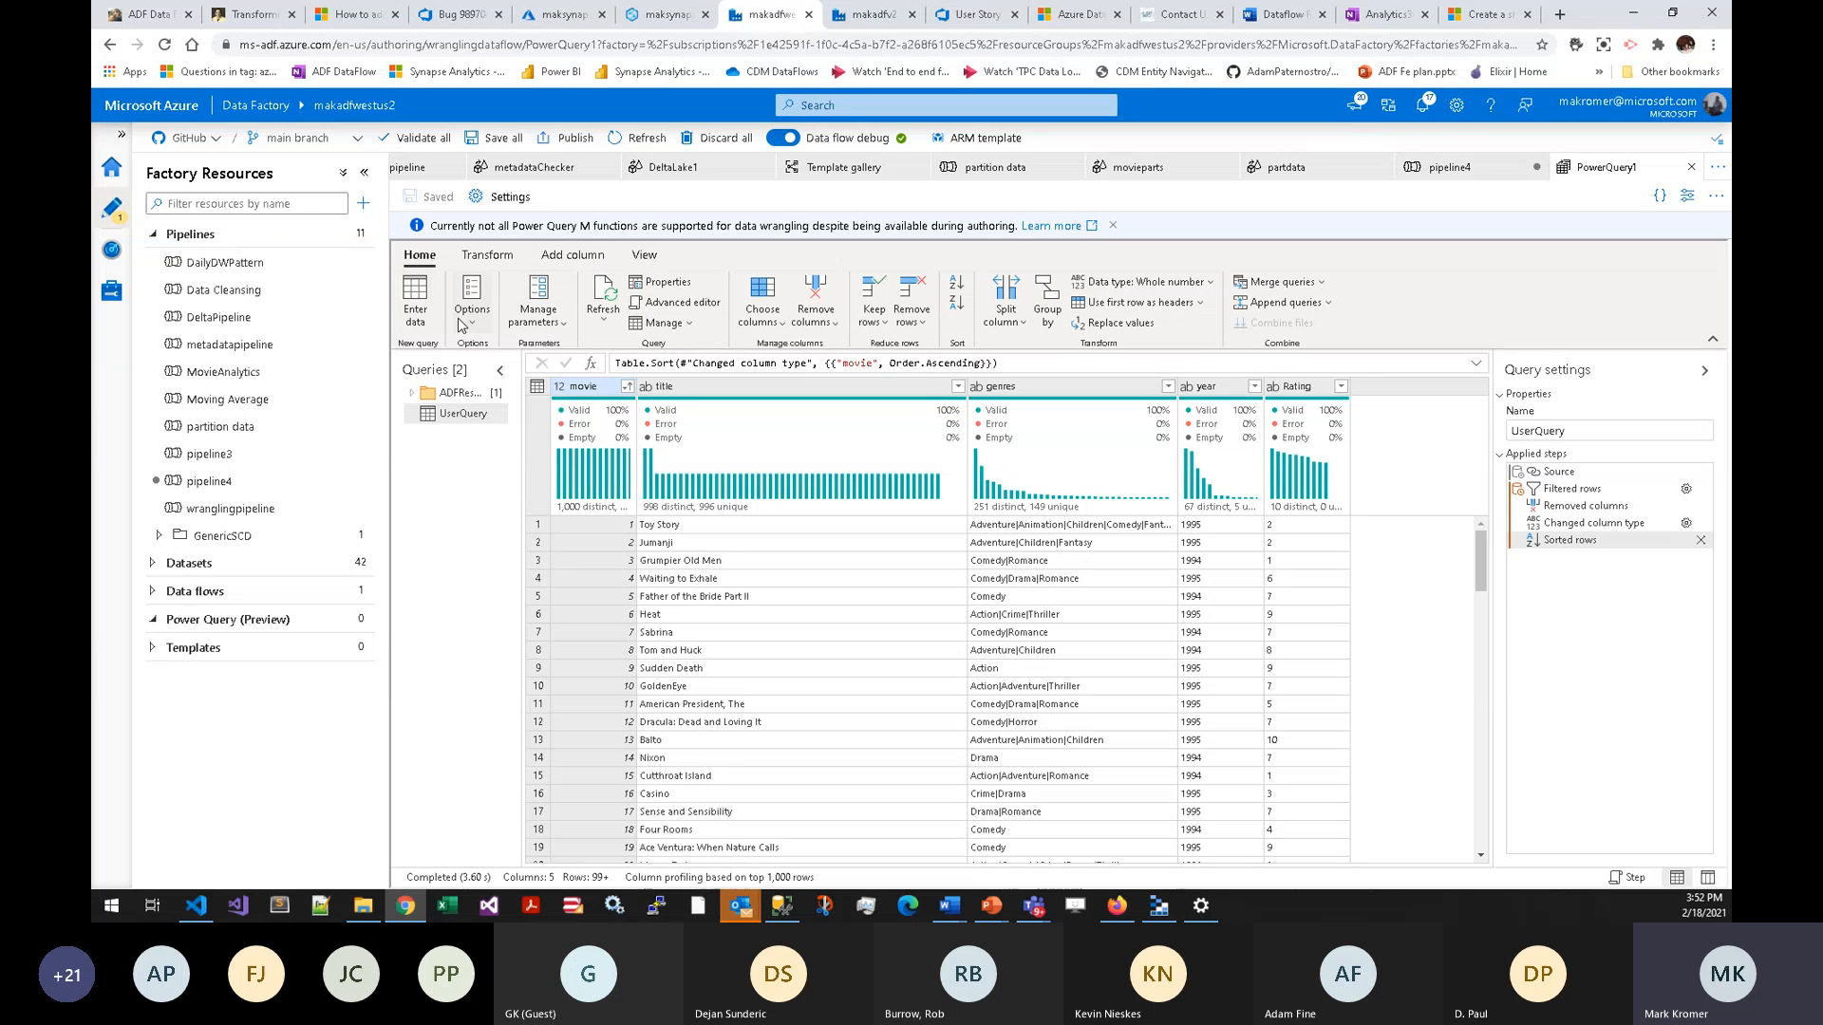
left_click(669, 302)
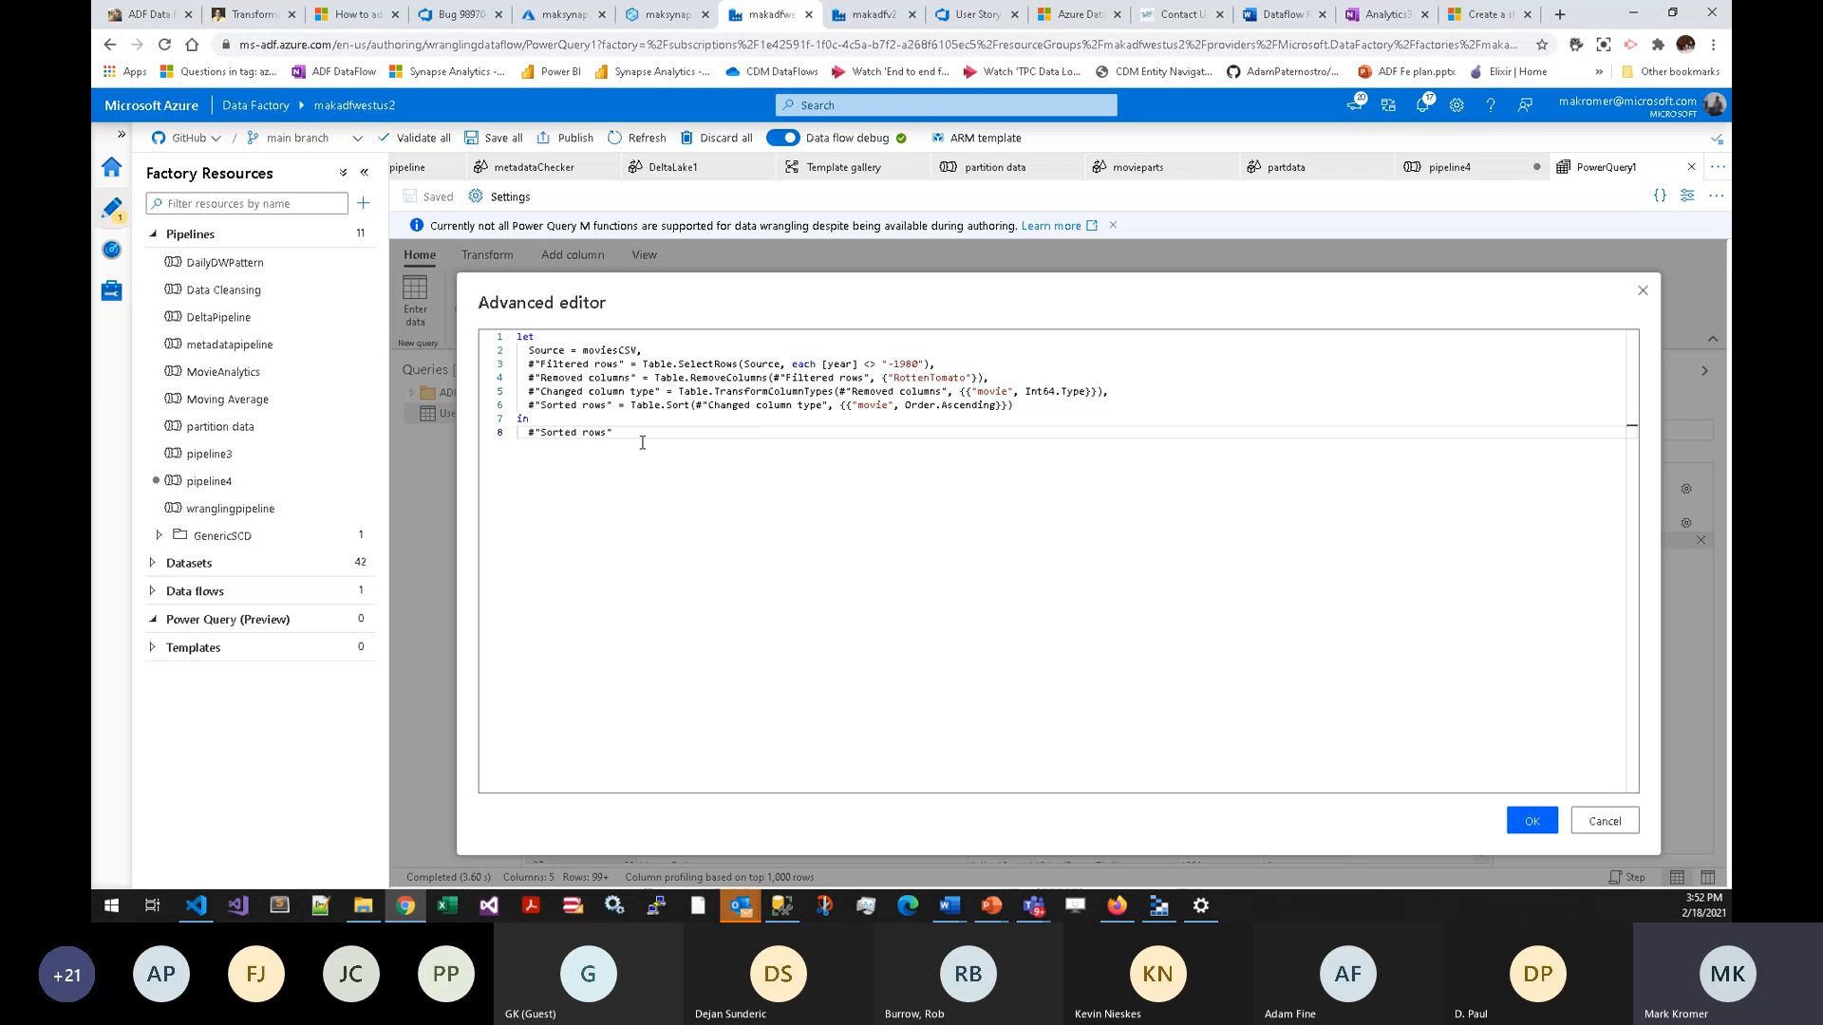
left_click(624, 391)
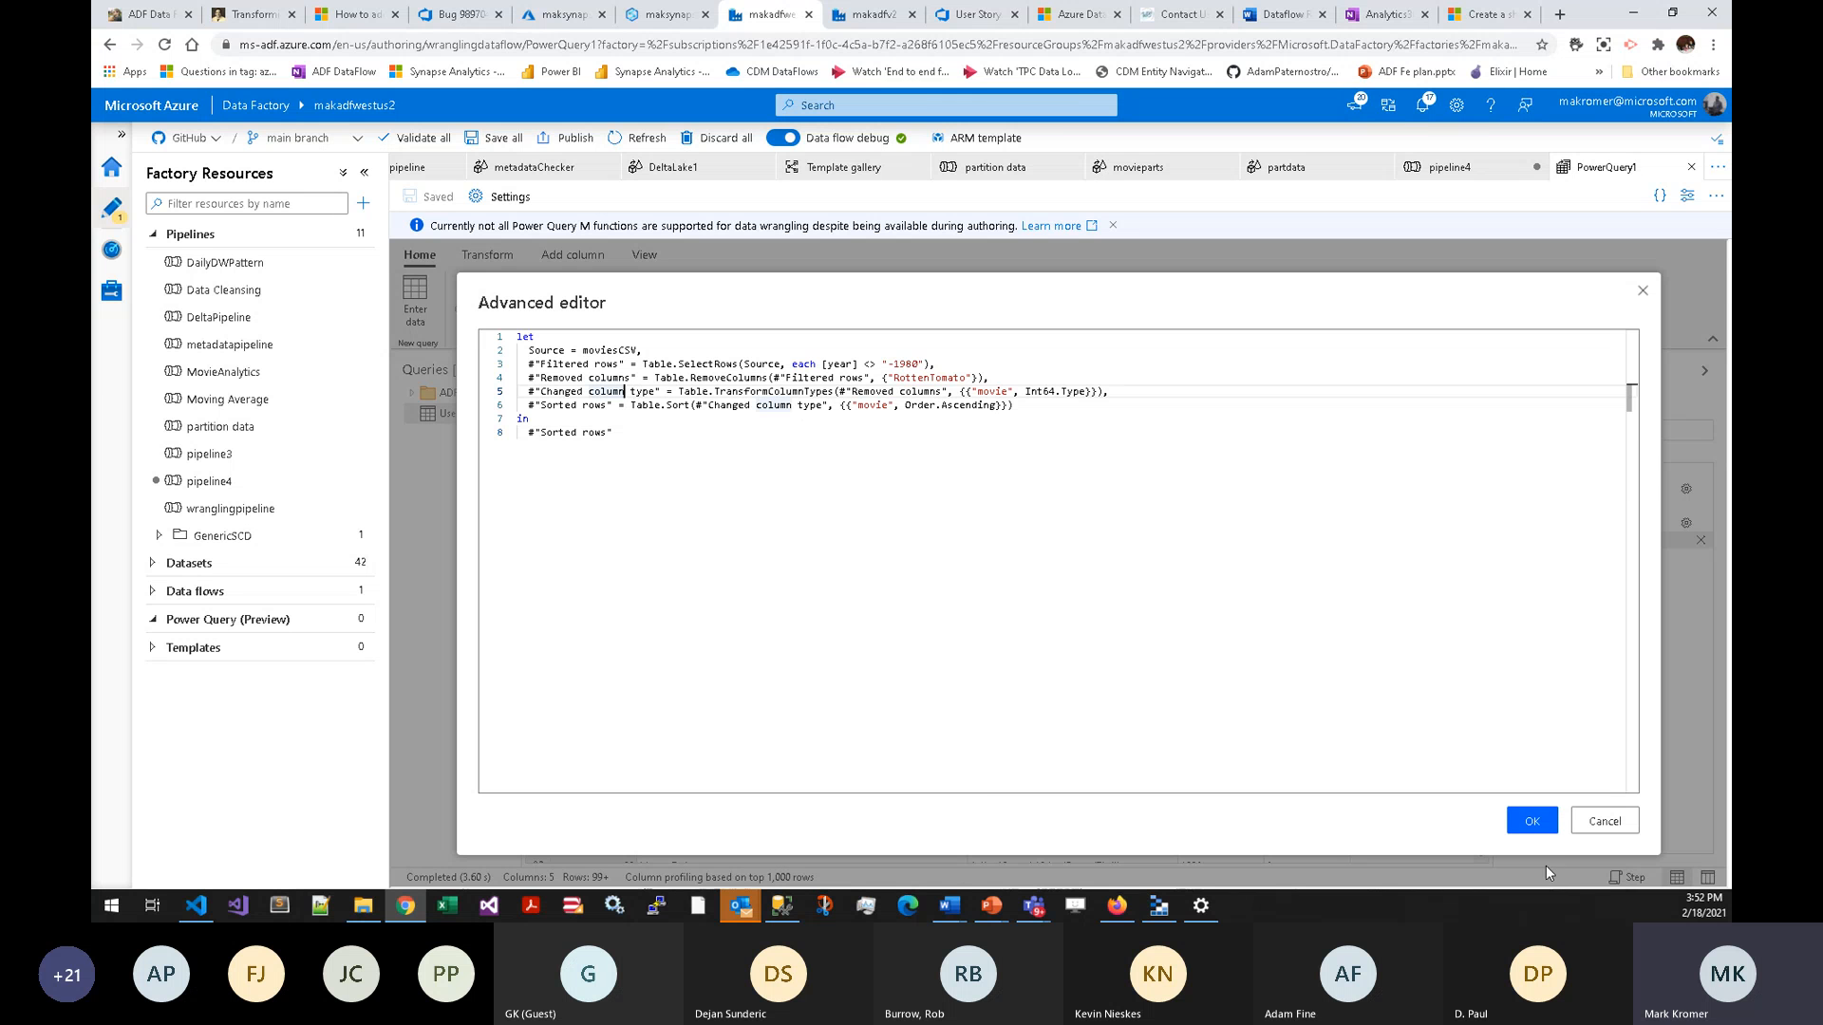
left_click(1605, 821)
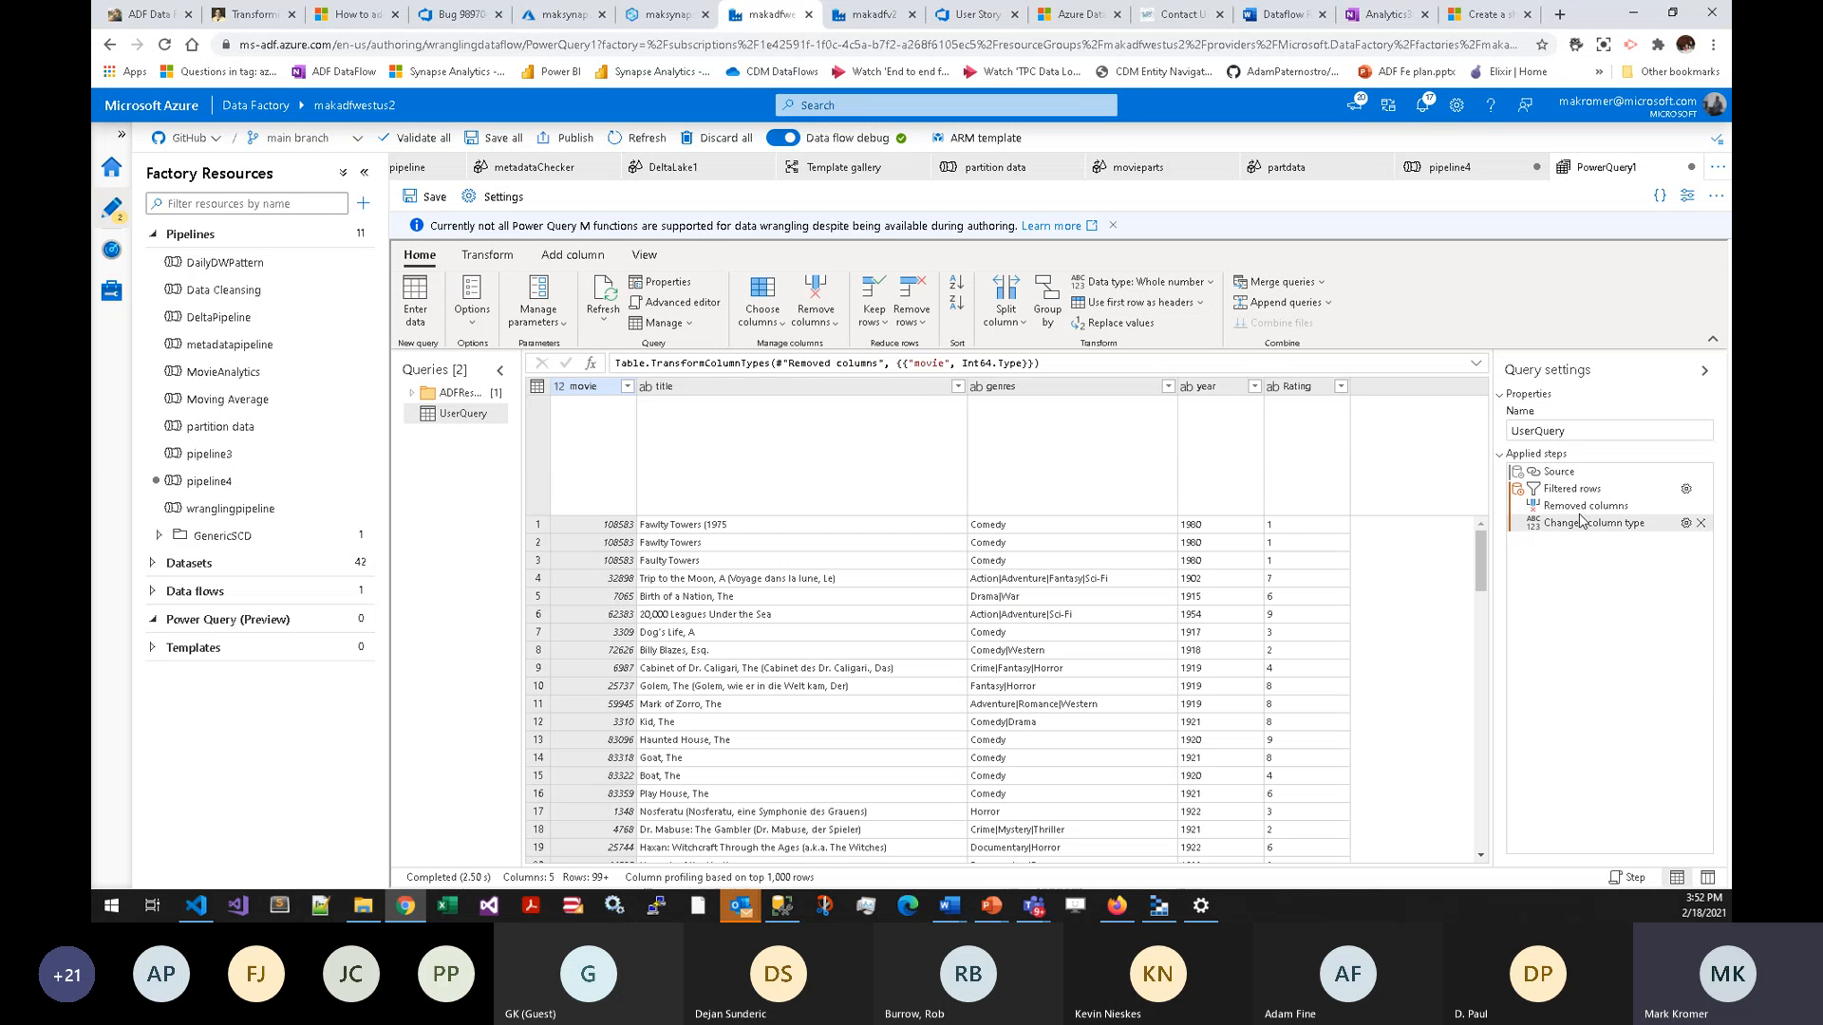
- Sort the movie column in ascending order and list the factory's datasets
left_click(627, 387)
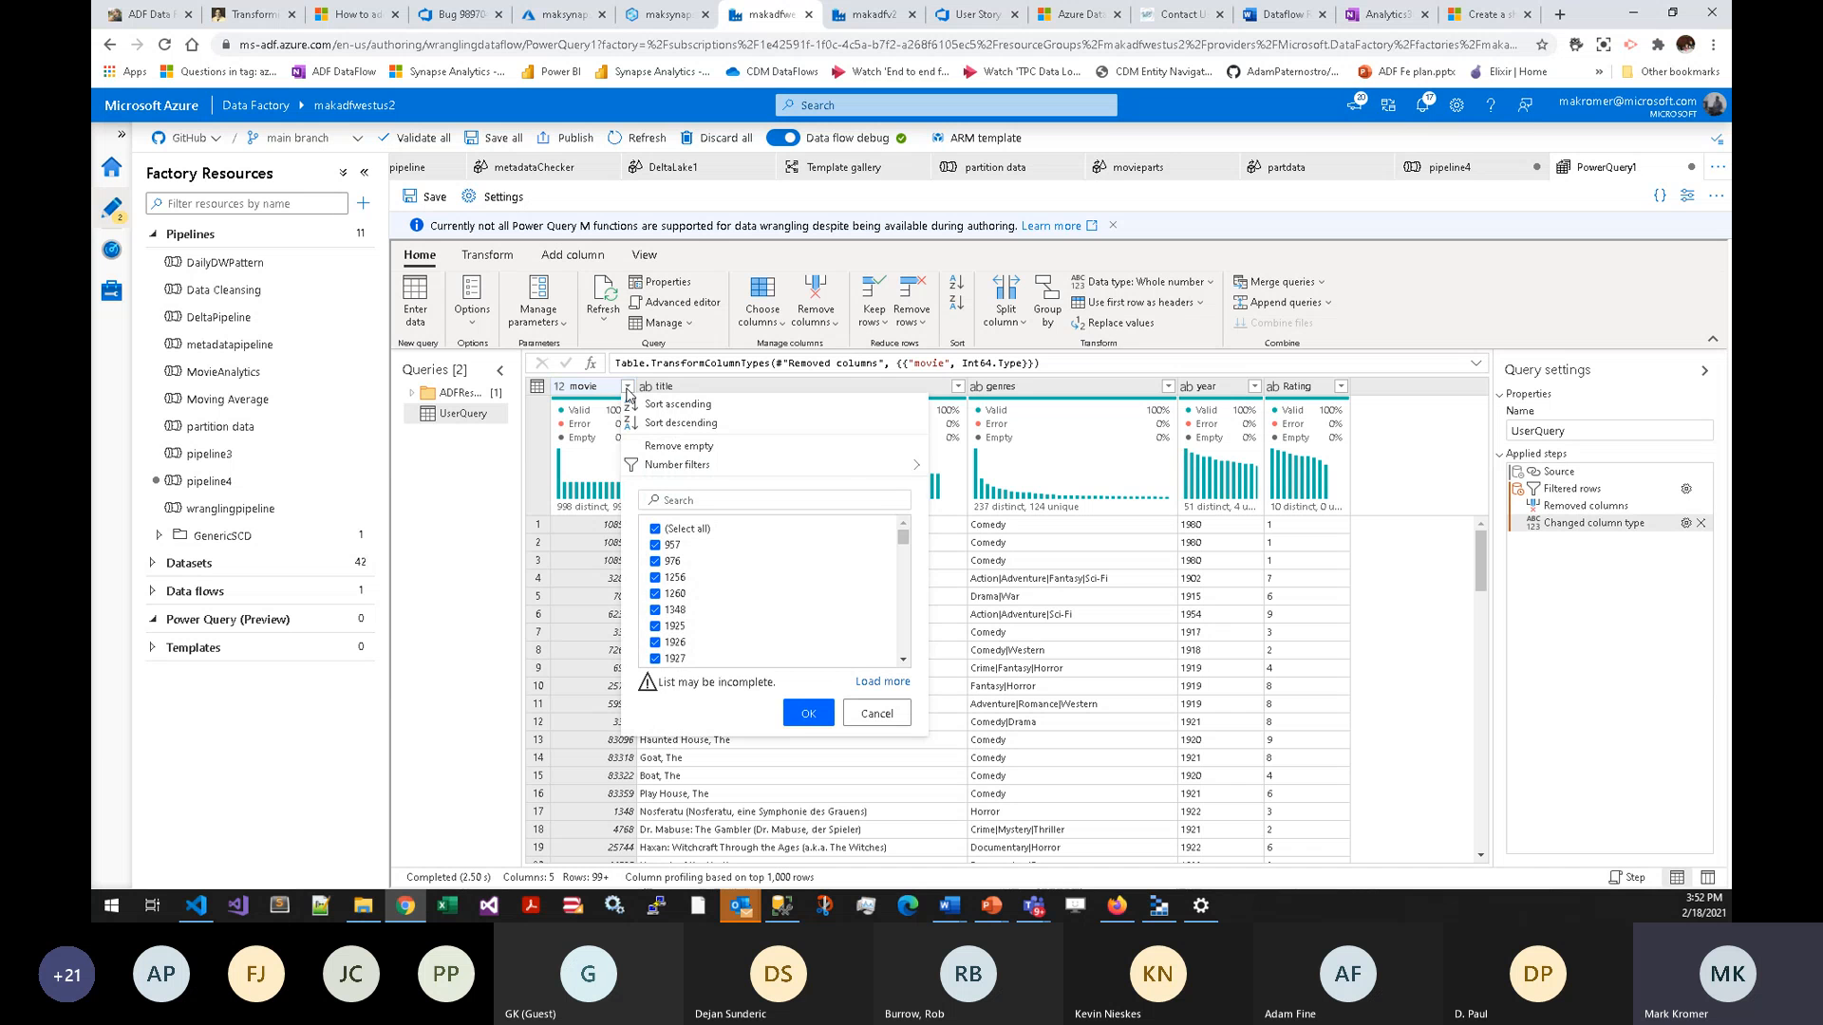
left_click(678, 405)
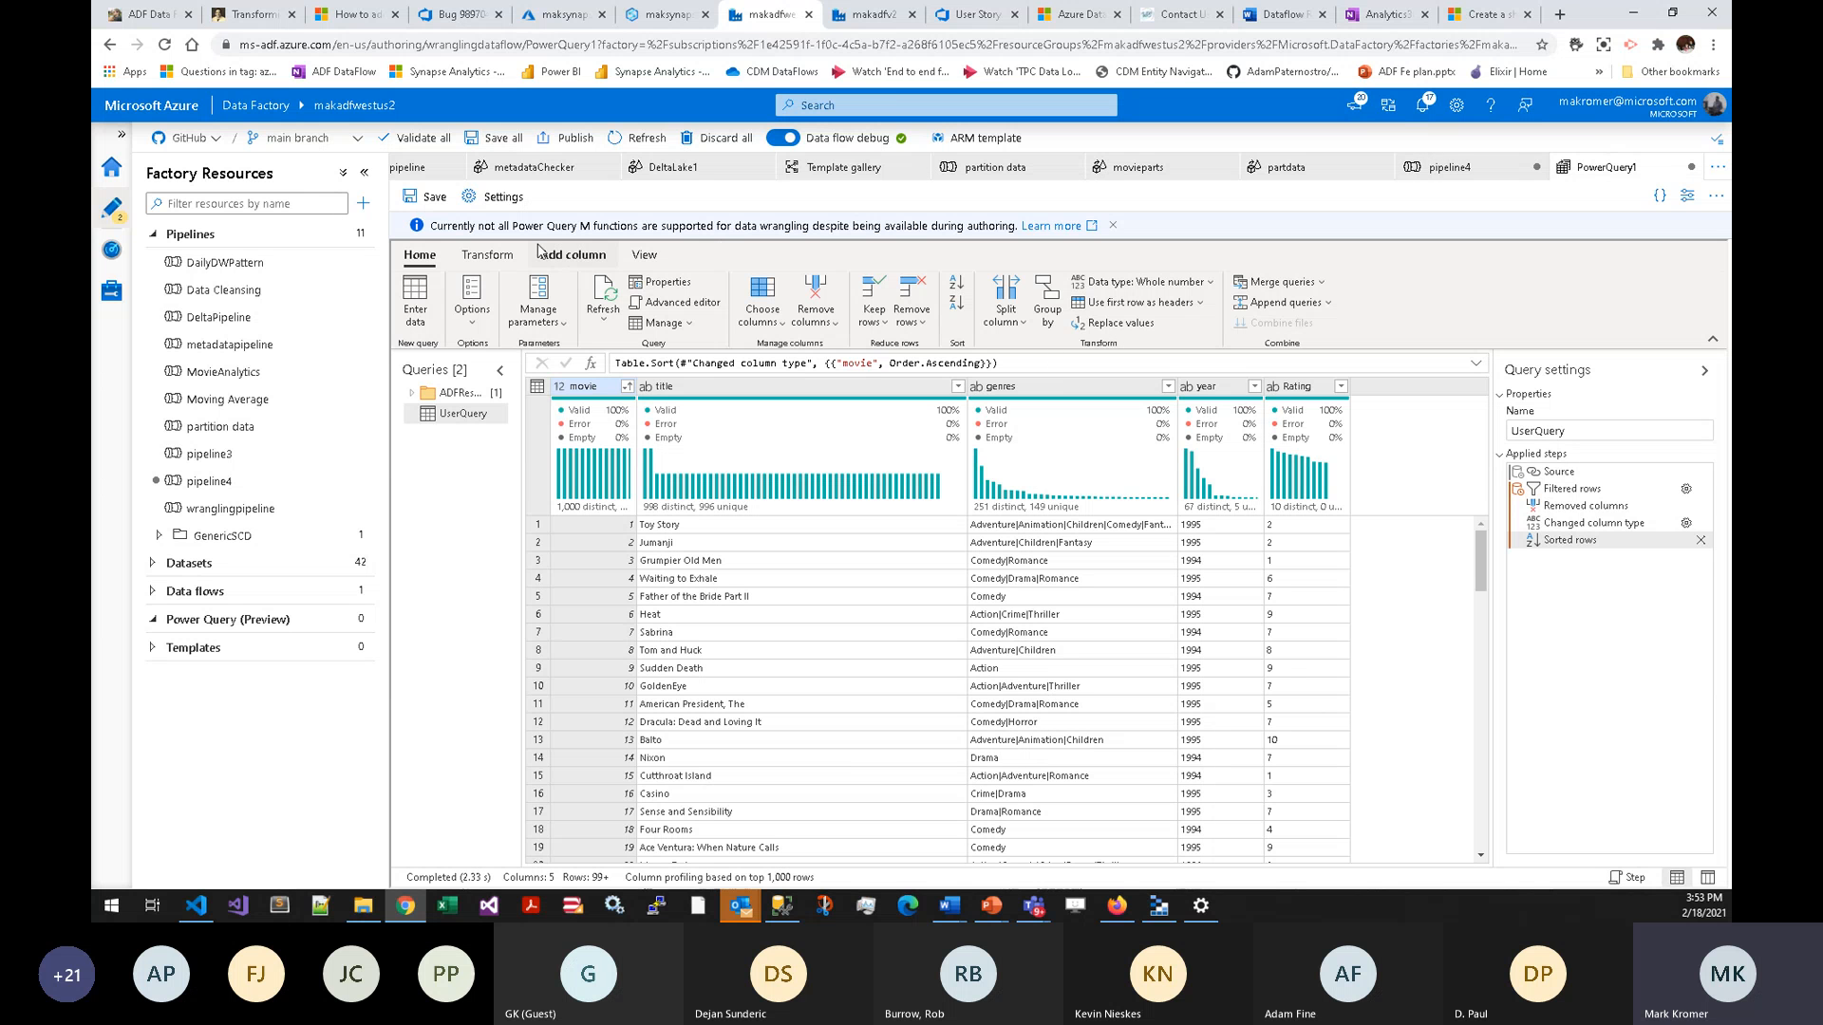
left_click(150, 568)
scroll(261, 664, "down", 5)
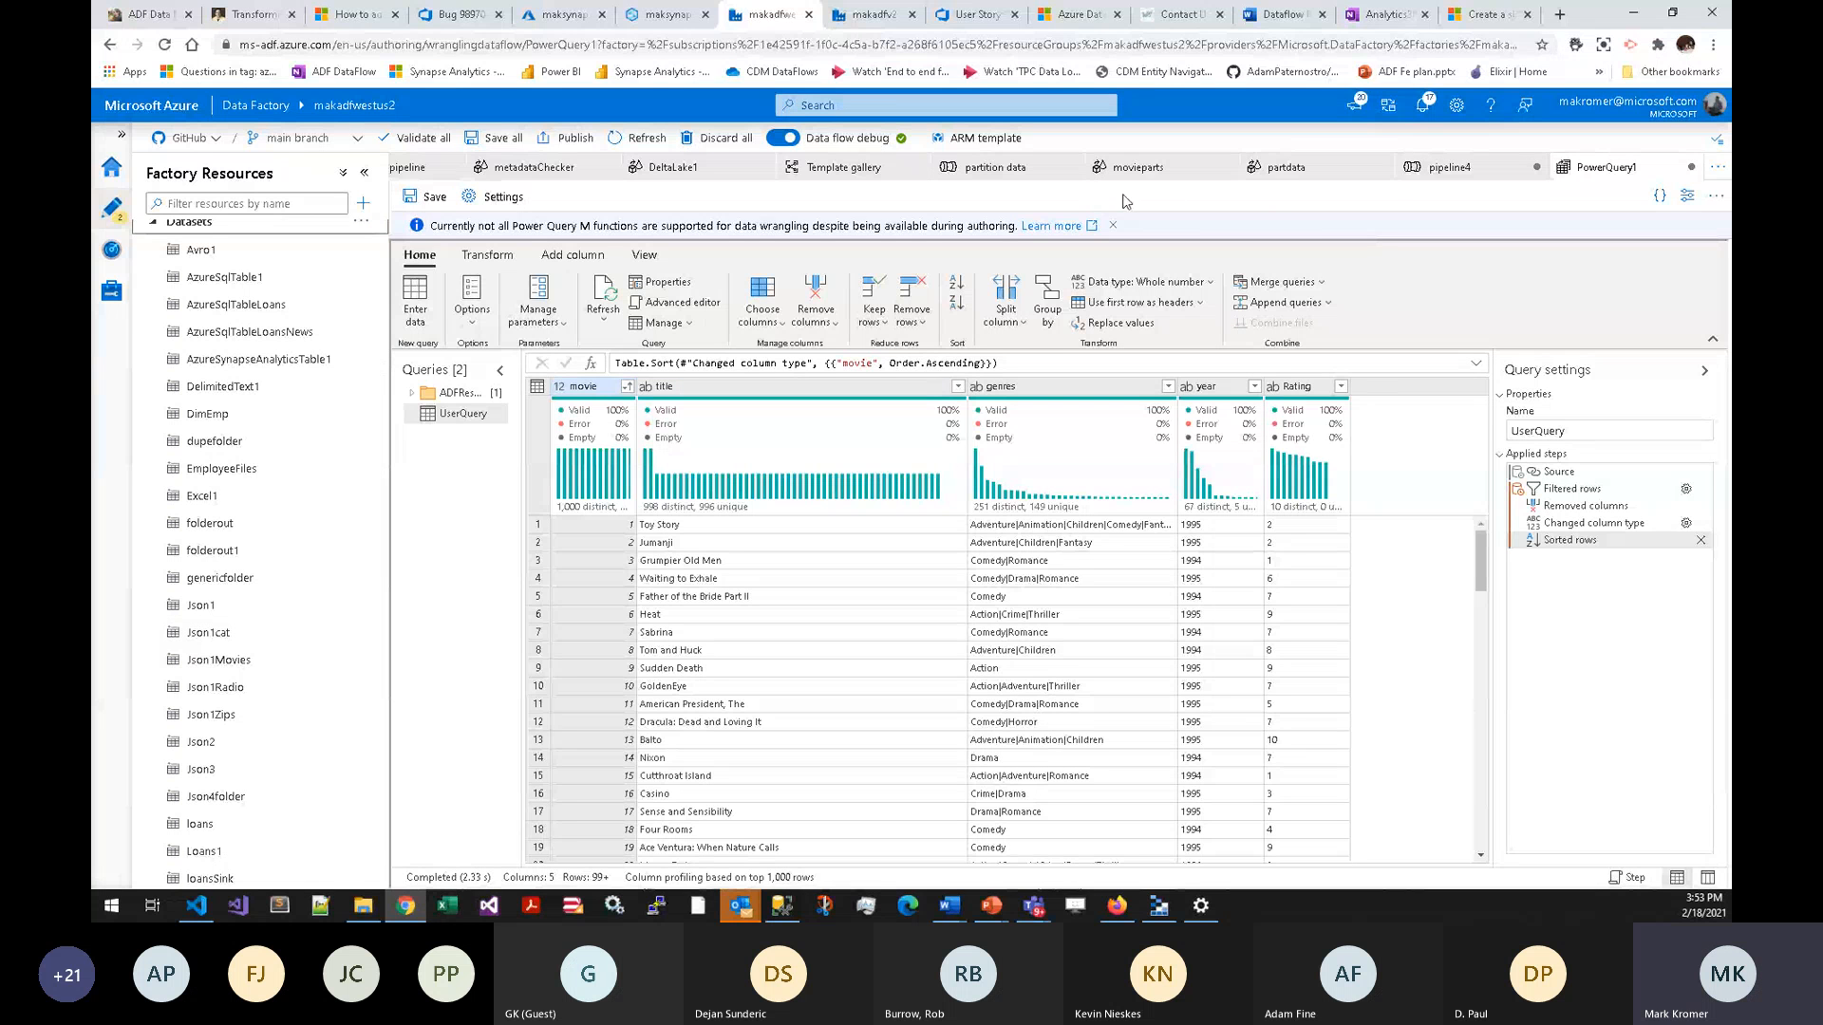
- Save PowerQuery1 and close it to return to the Data Cleansing pipeline
key("ctrl+s")
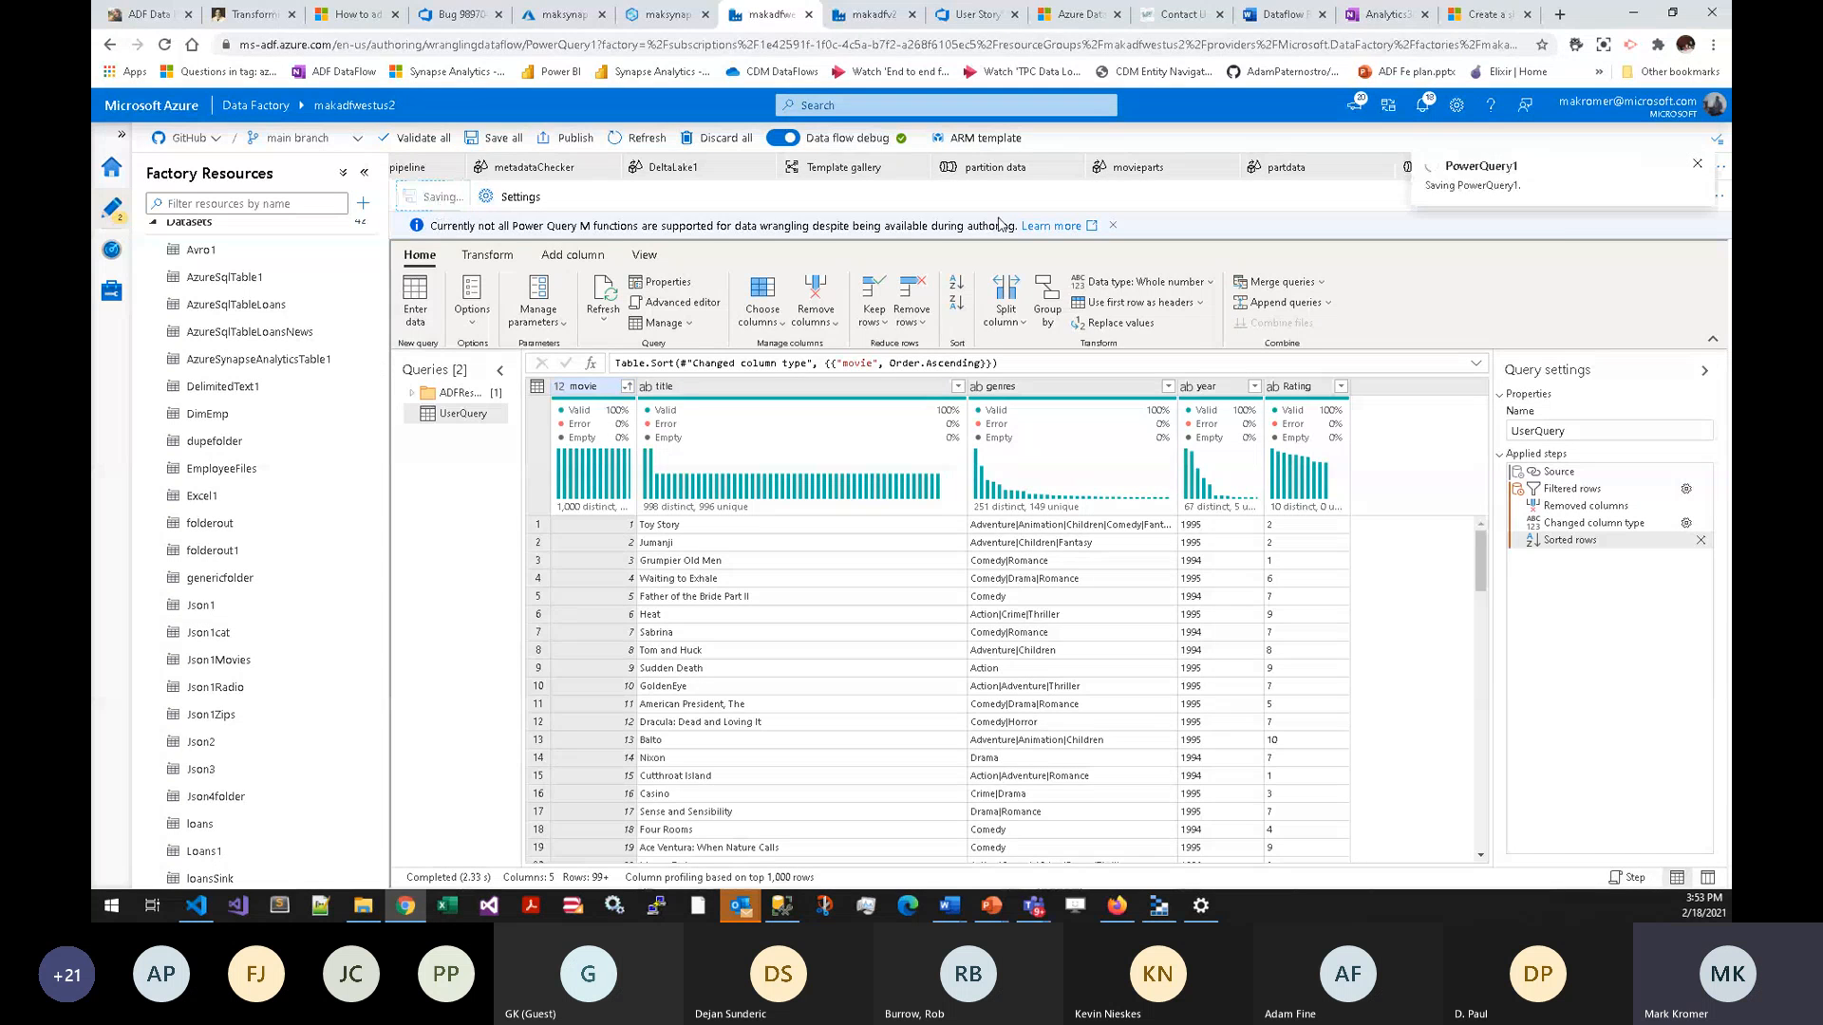
left_click(1695, 166)
left_click(1690, 169)
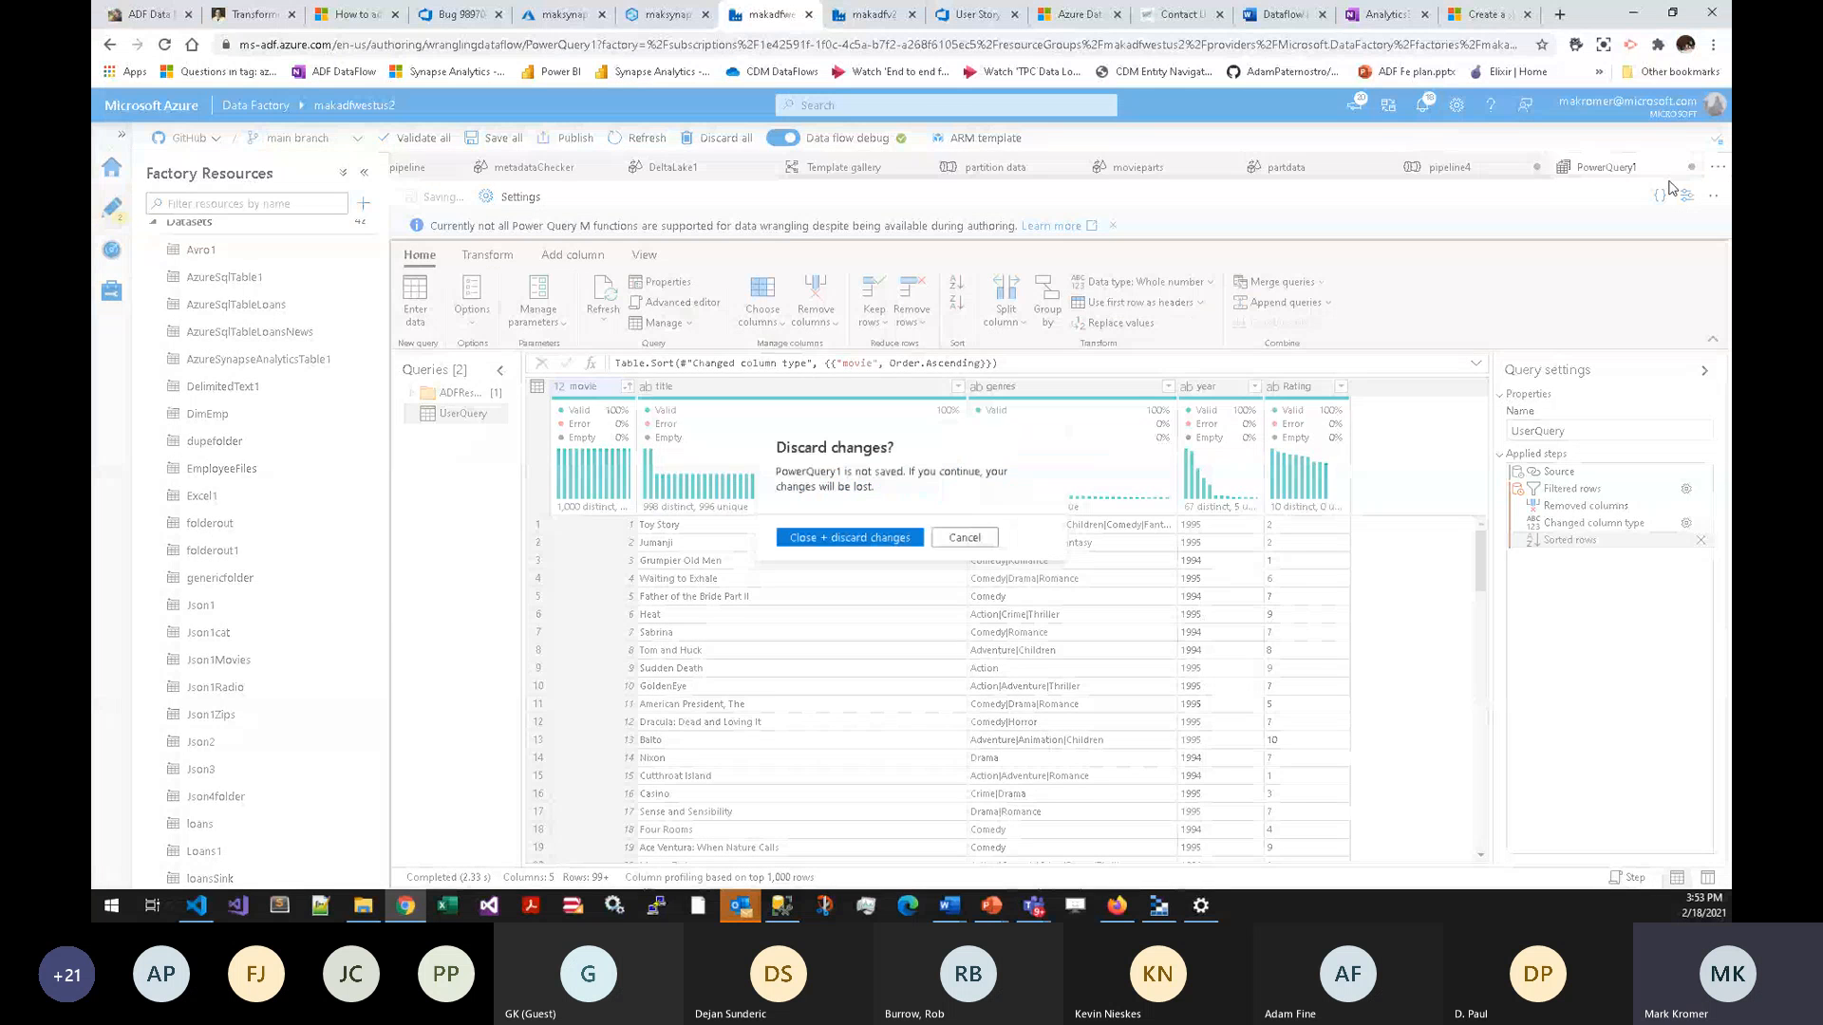
left_click(972, 539)
left_click(1697, 165)
left_click(1691, 168)
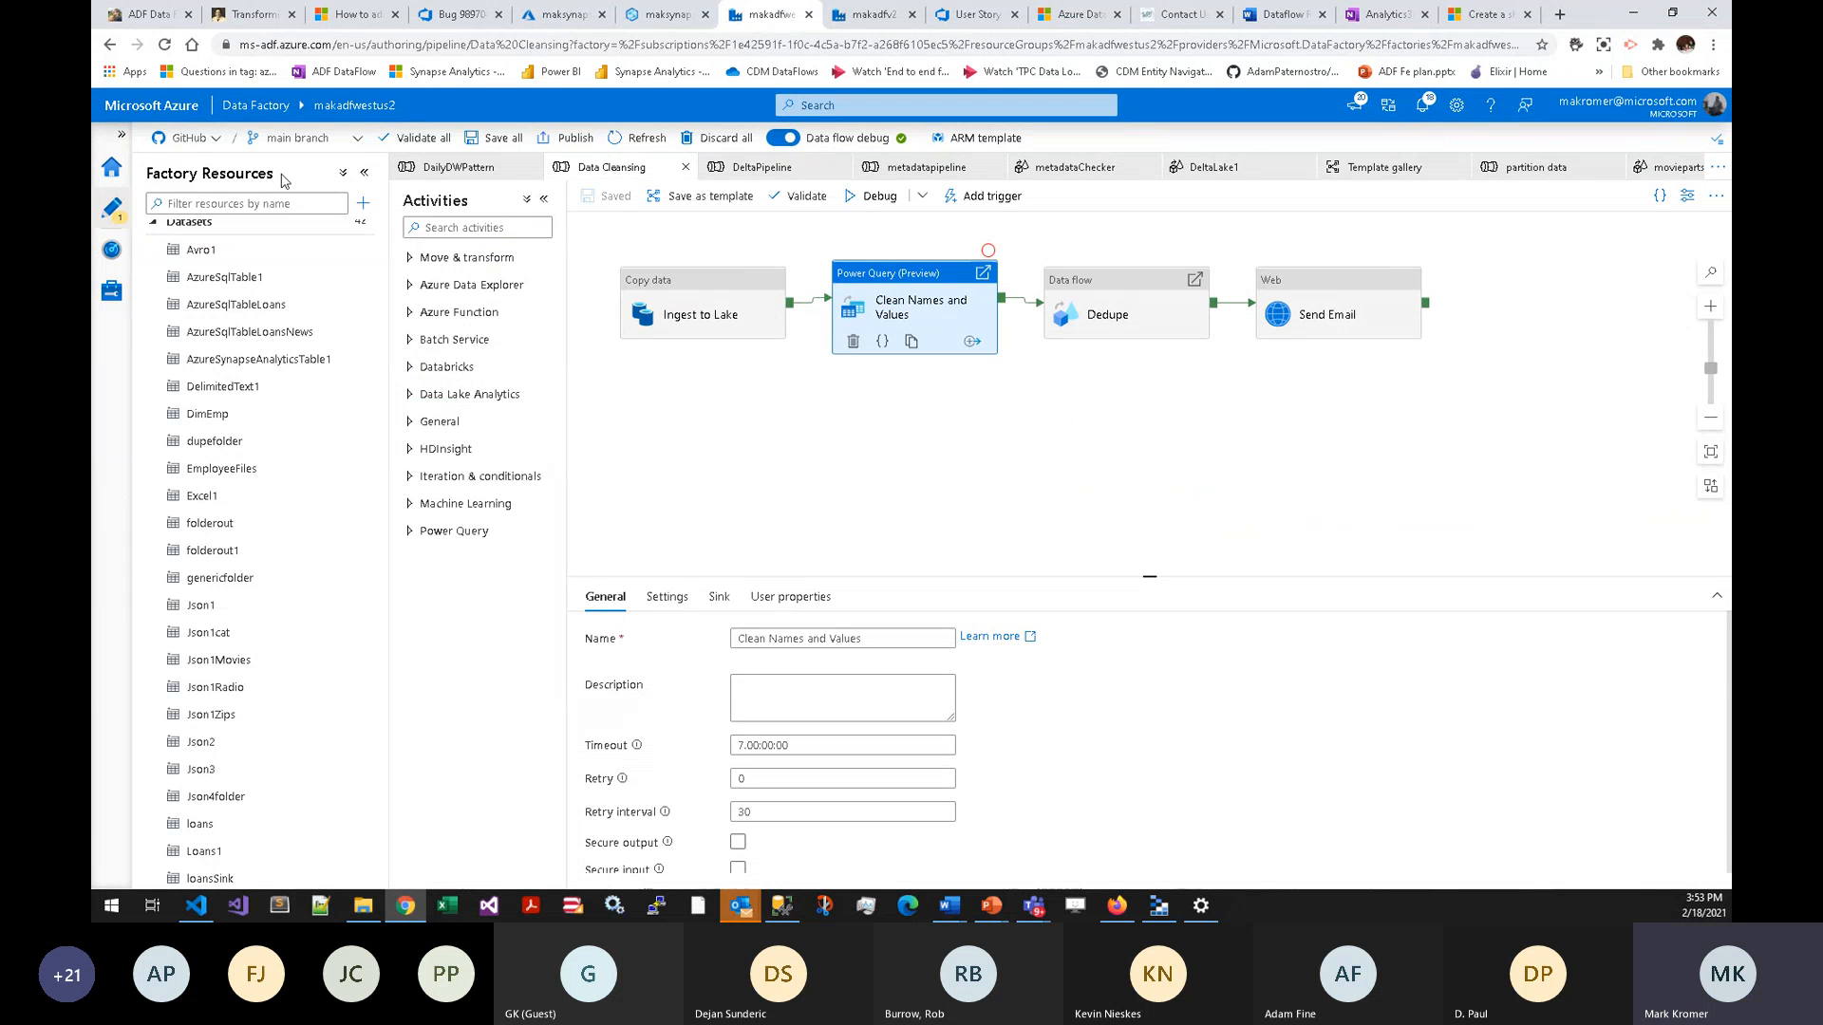
- Examine the factory's repository mode choices and the main branch's options, keeping GitHub and the main branch
left_click(218, 139)
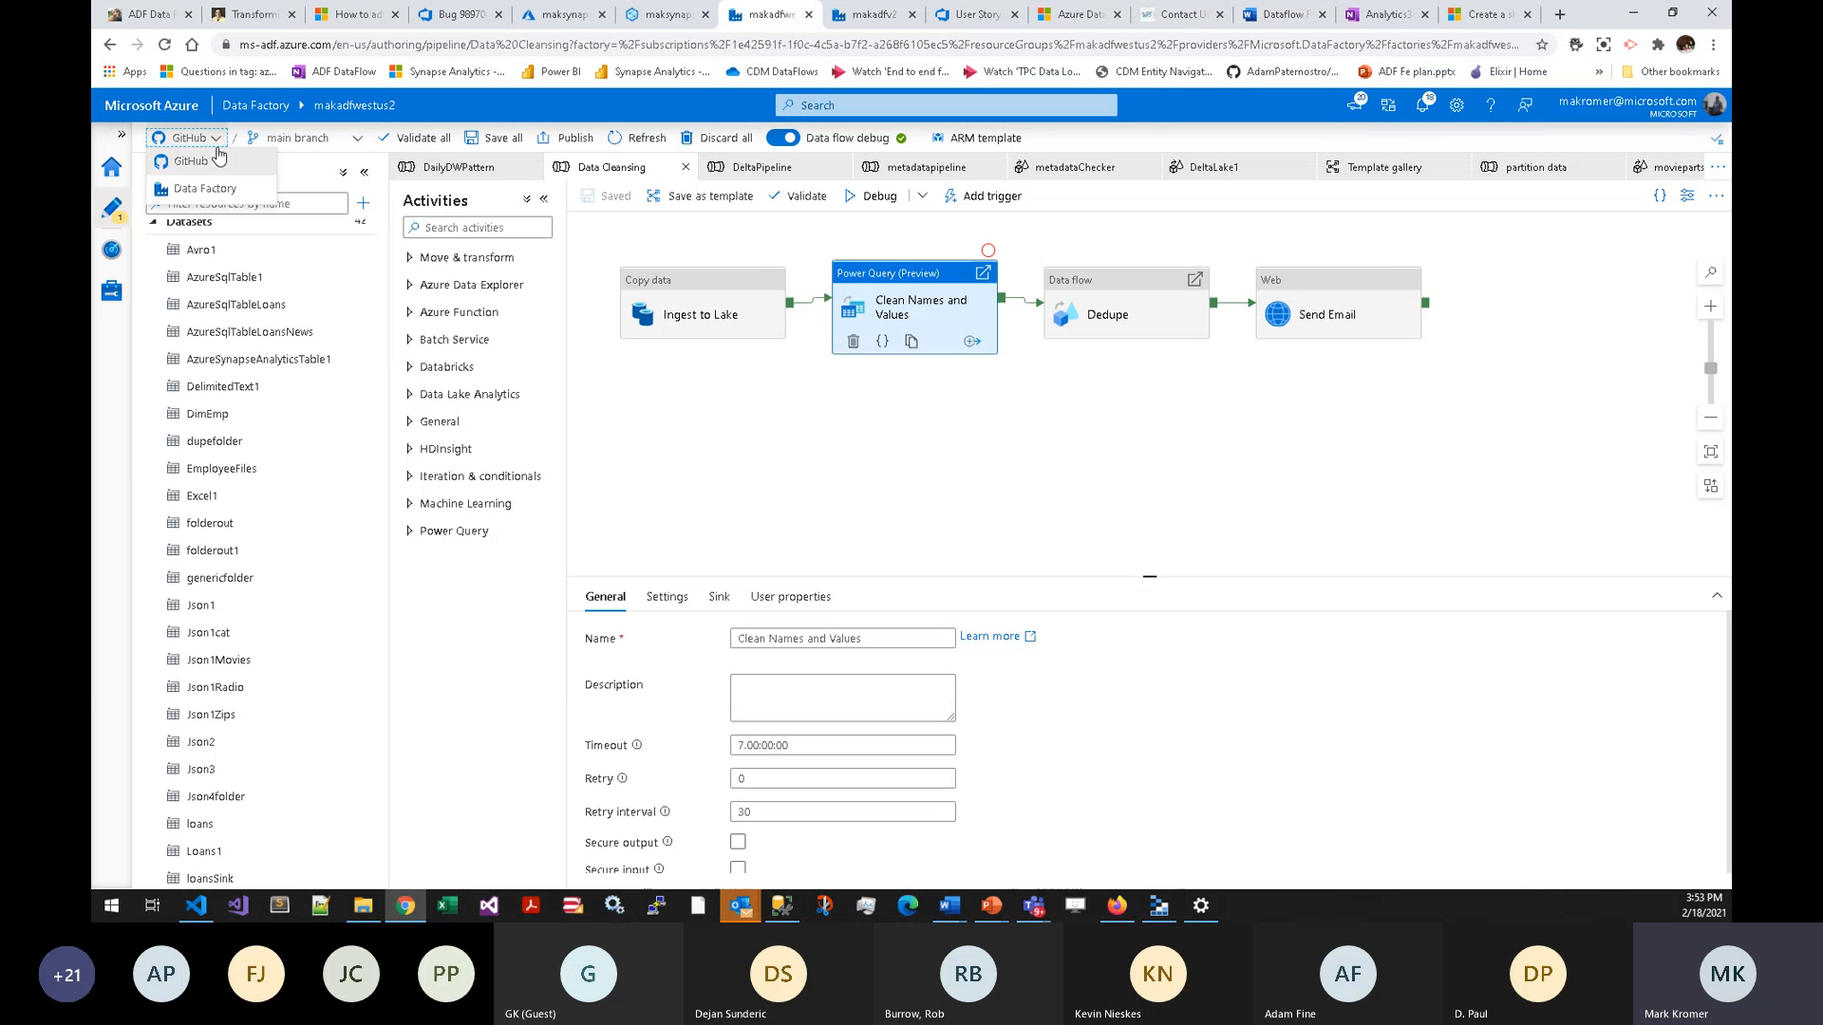
left_click(800, 408)
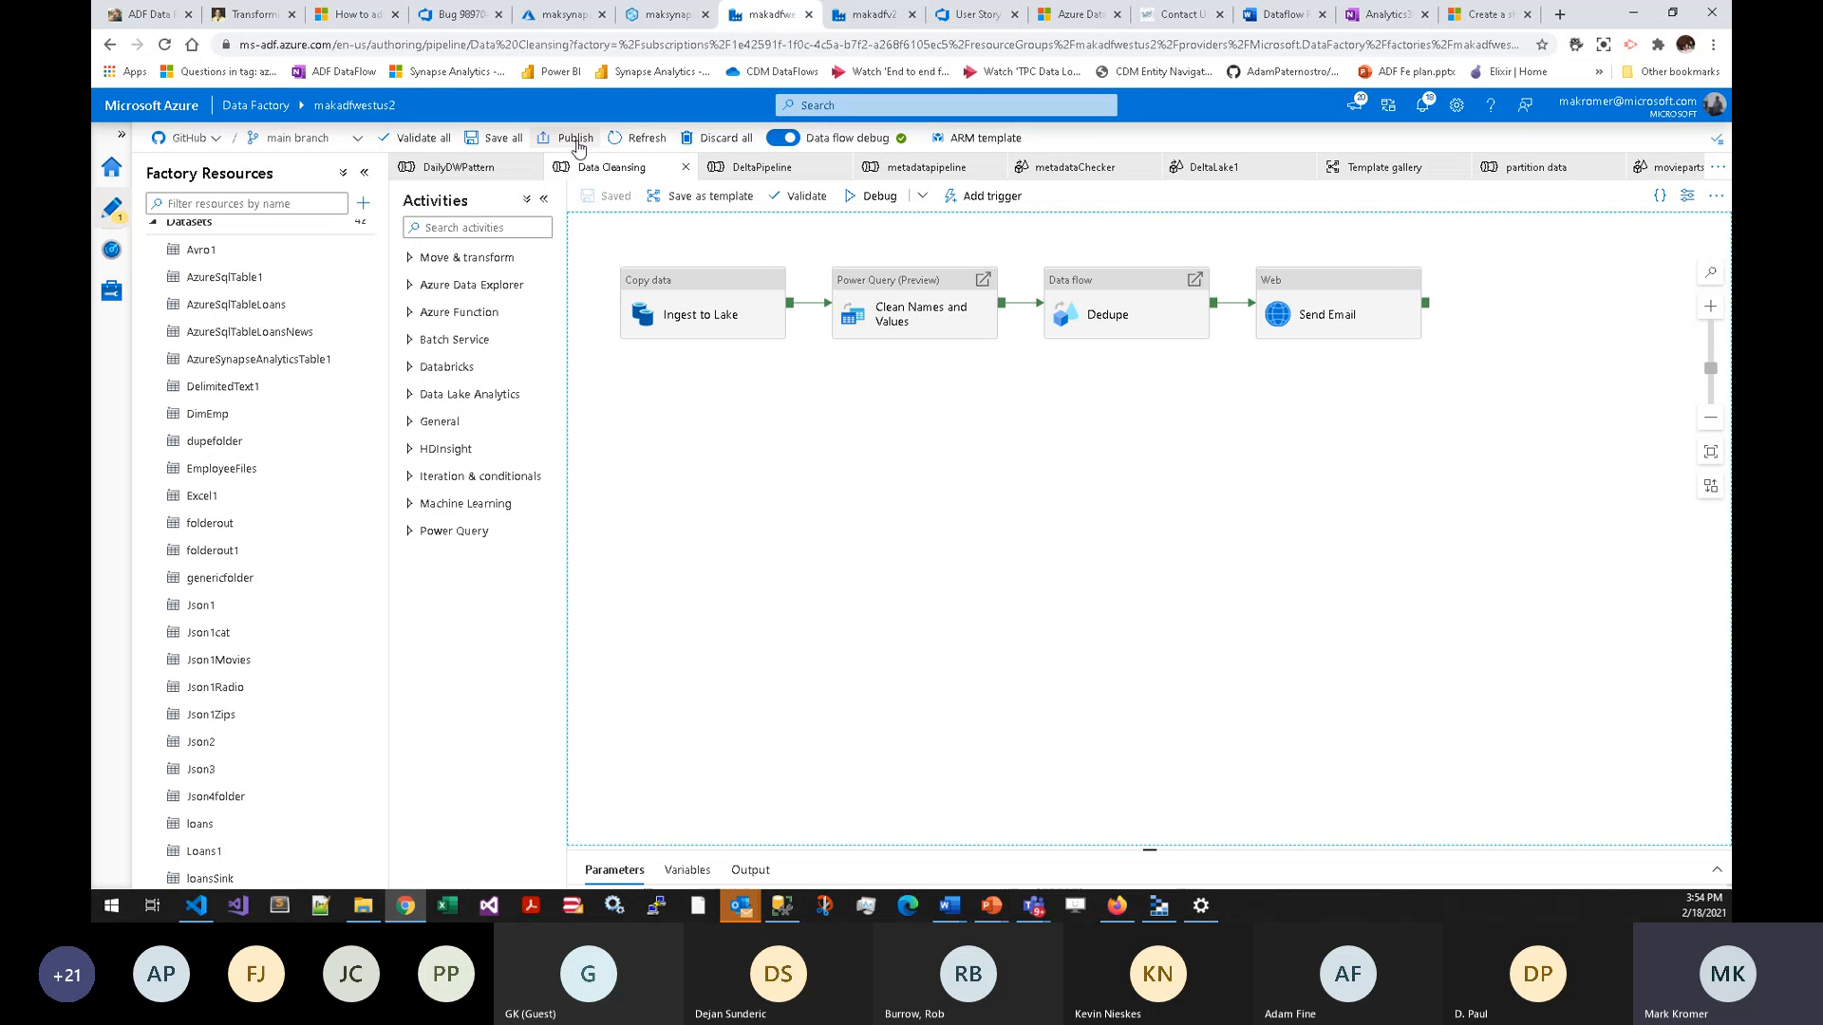
left_click(207, 138)
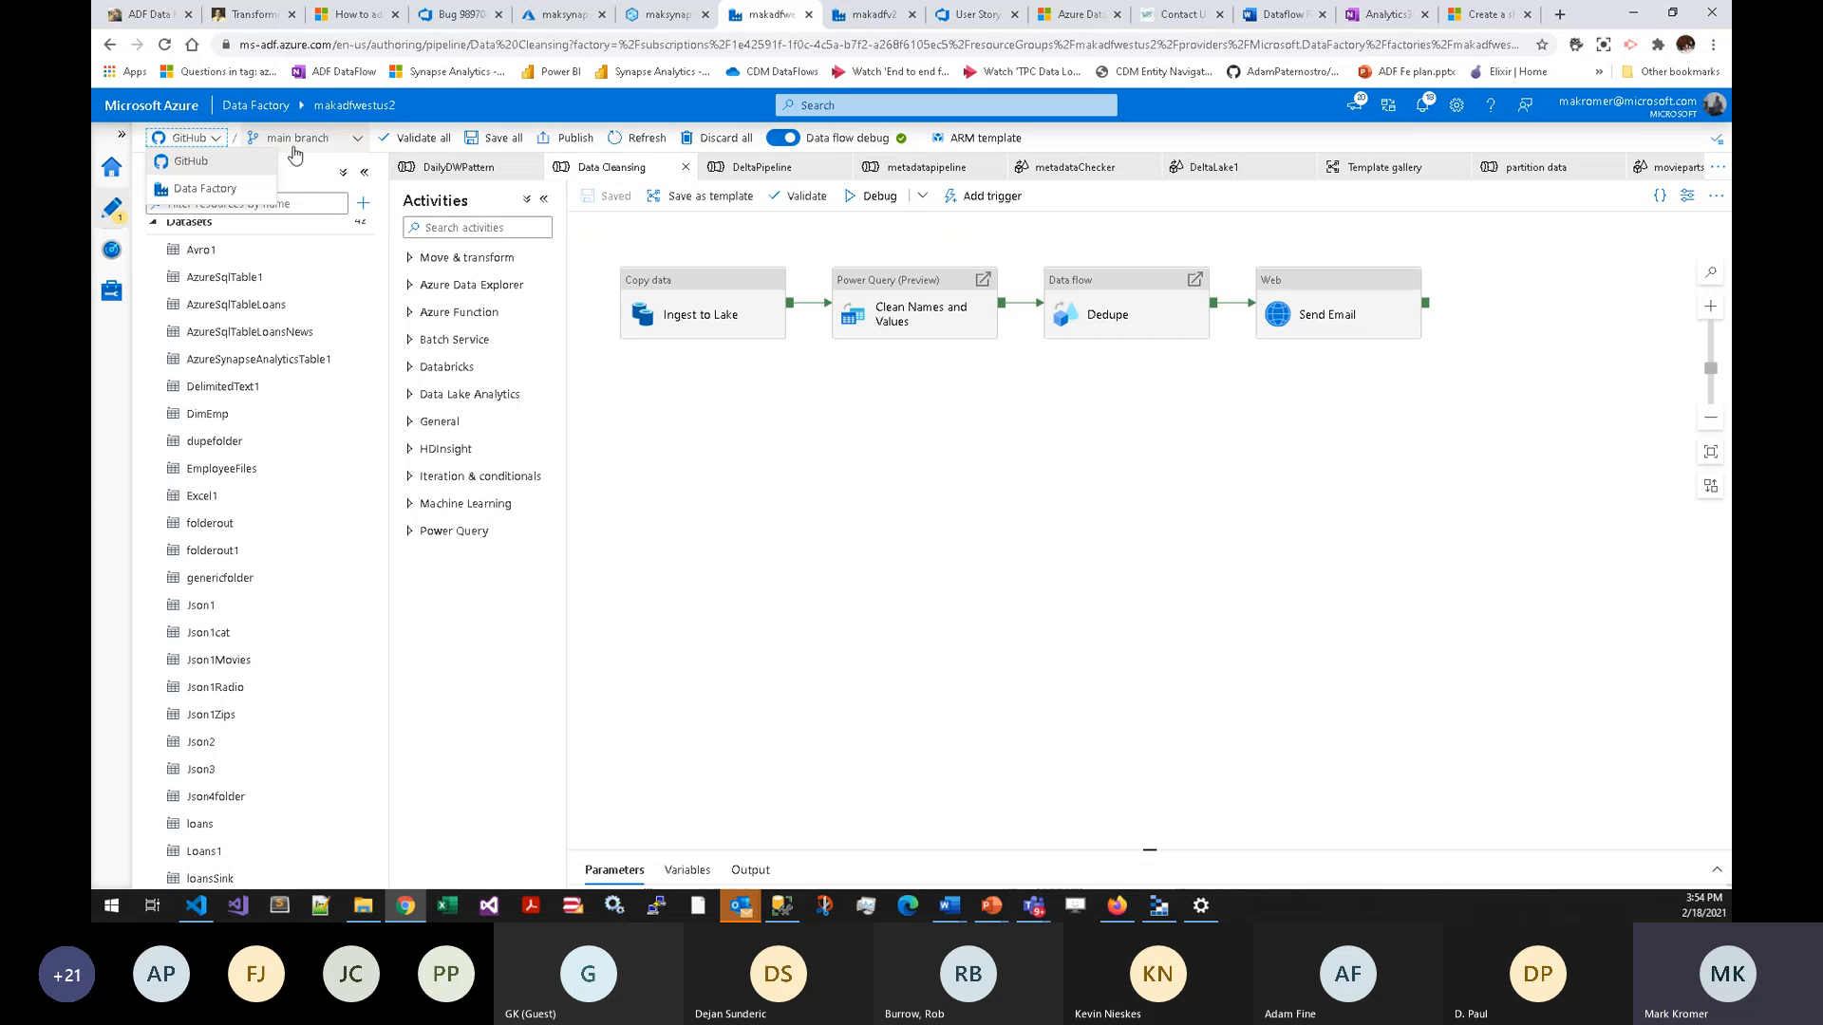
left_click(330, 143)
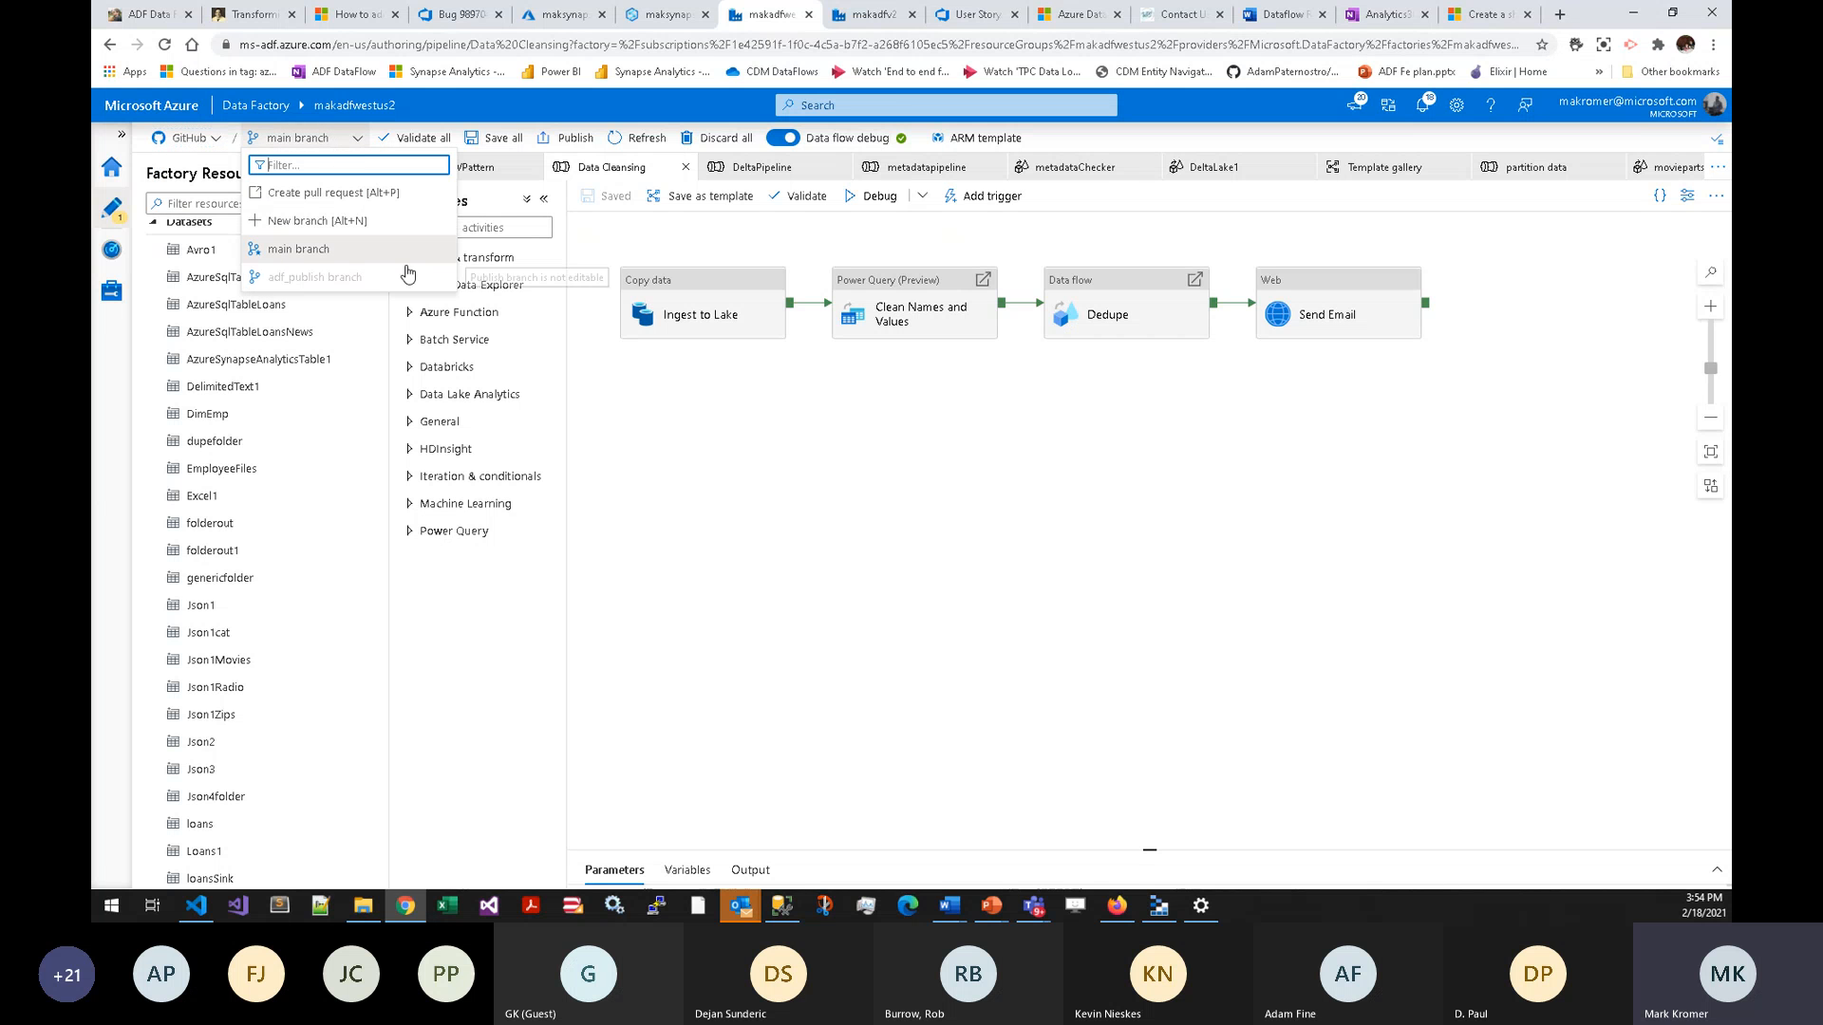
left_click(890, 461)
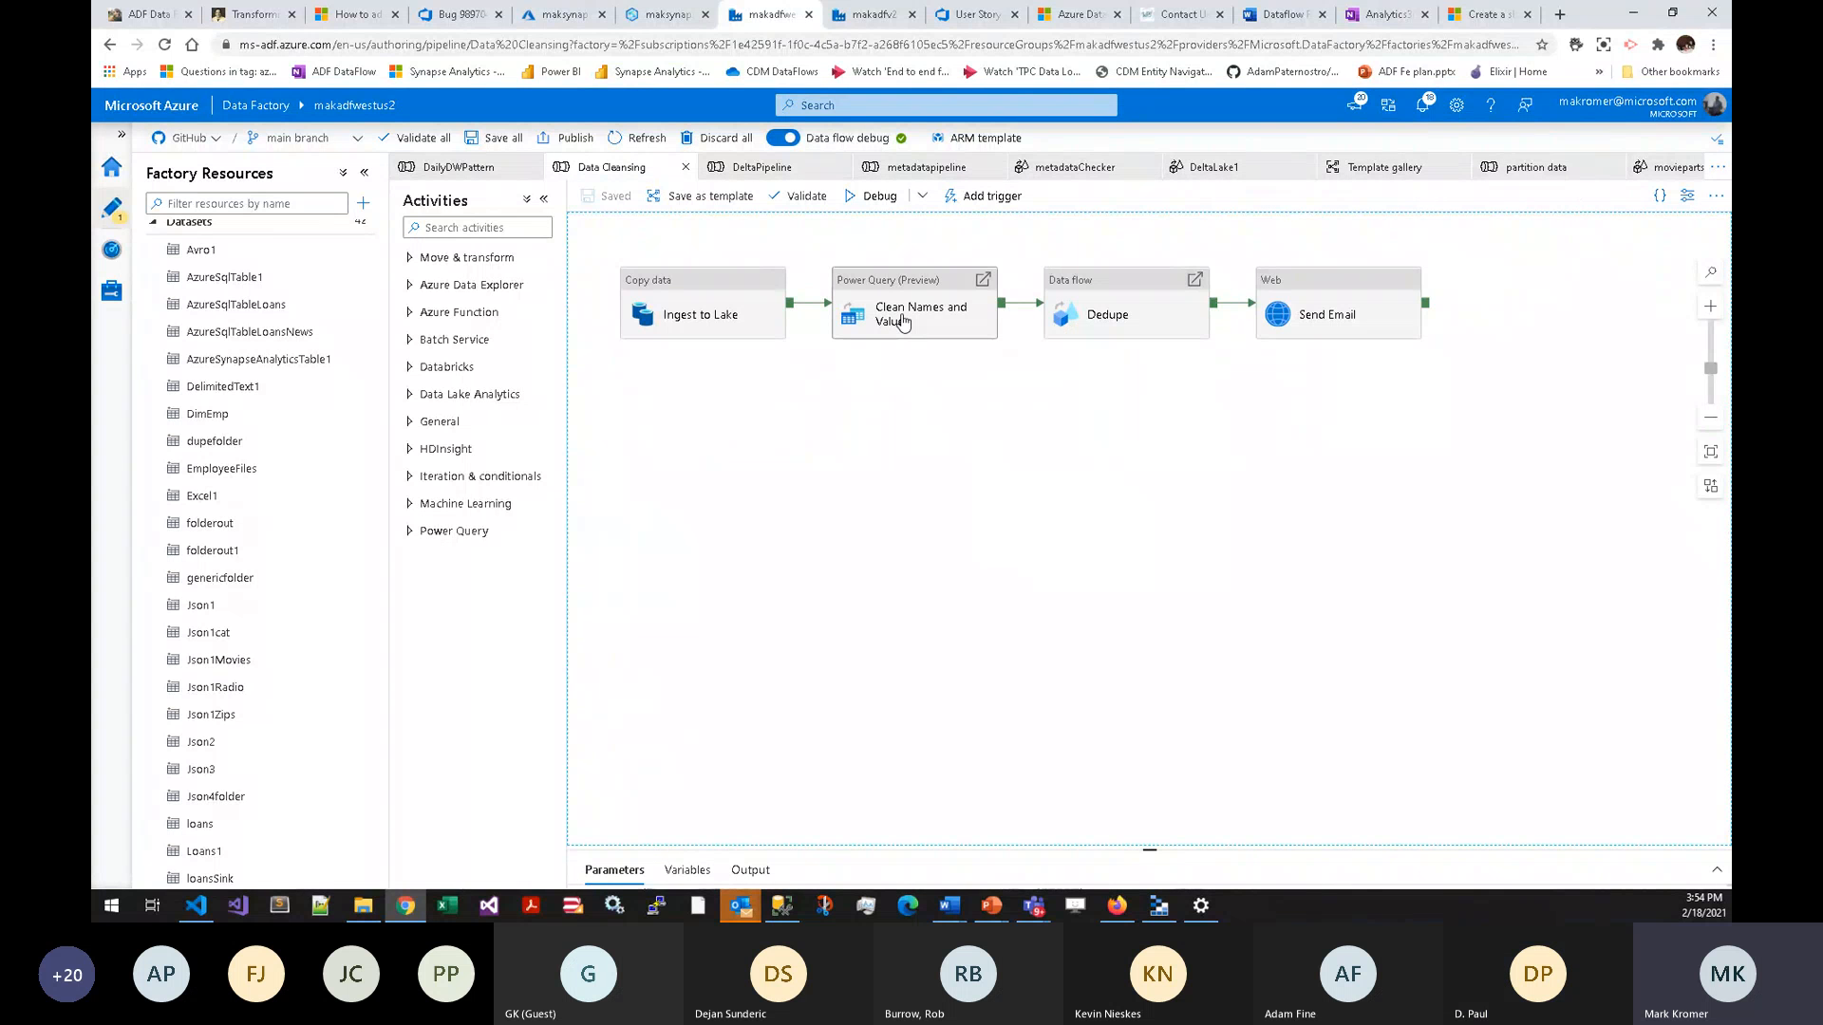
- Create a new Power Query with MoviesD2 as its source dataset
left_click(364, 206)
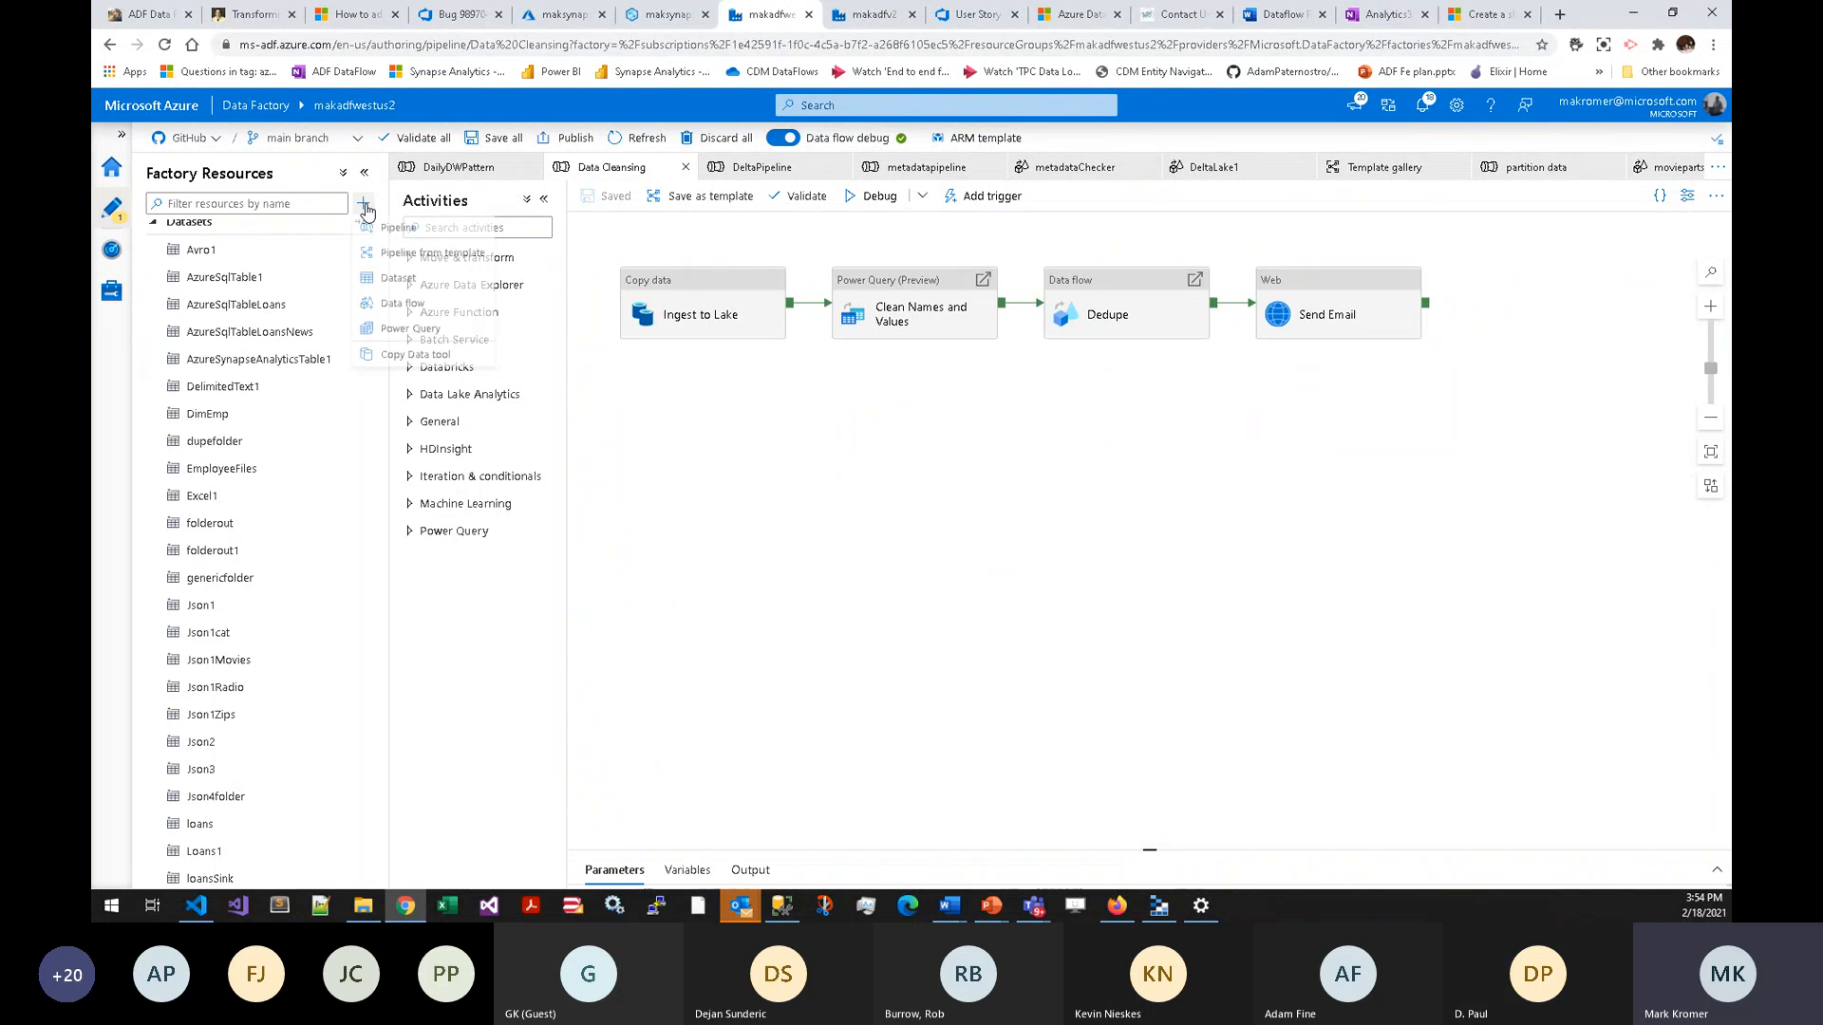
left_click(451, 349)
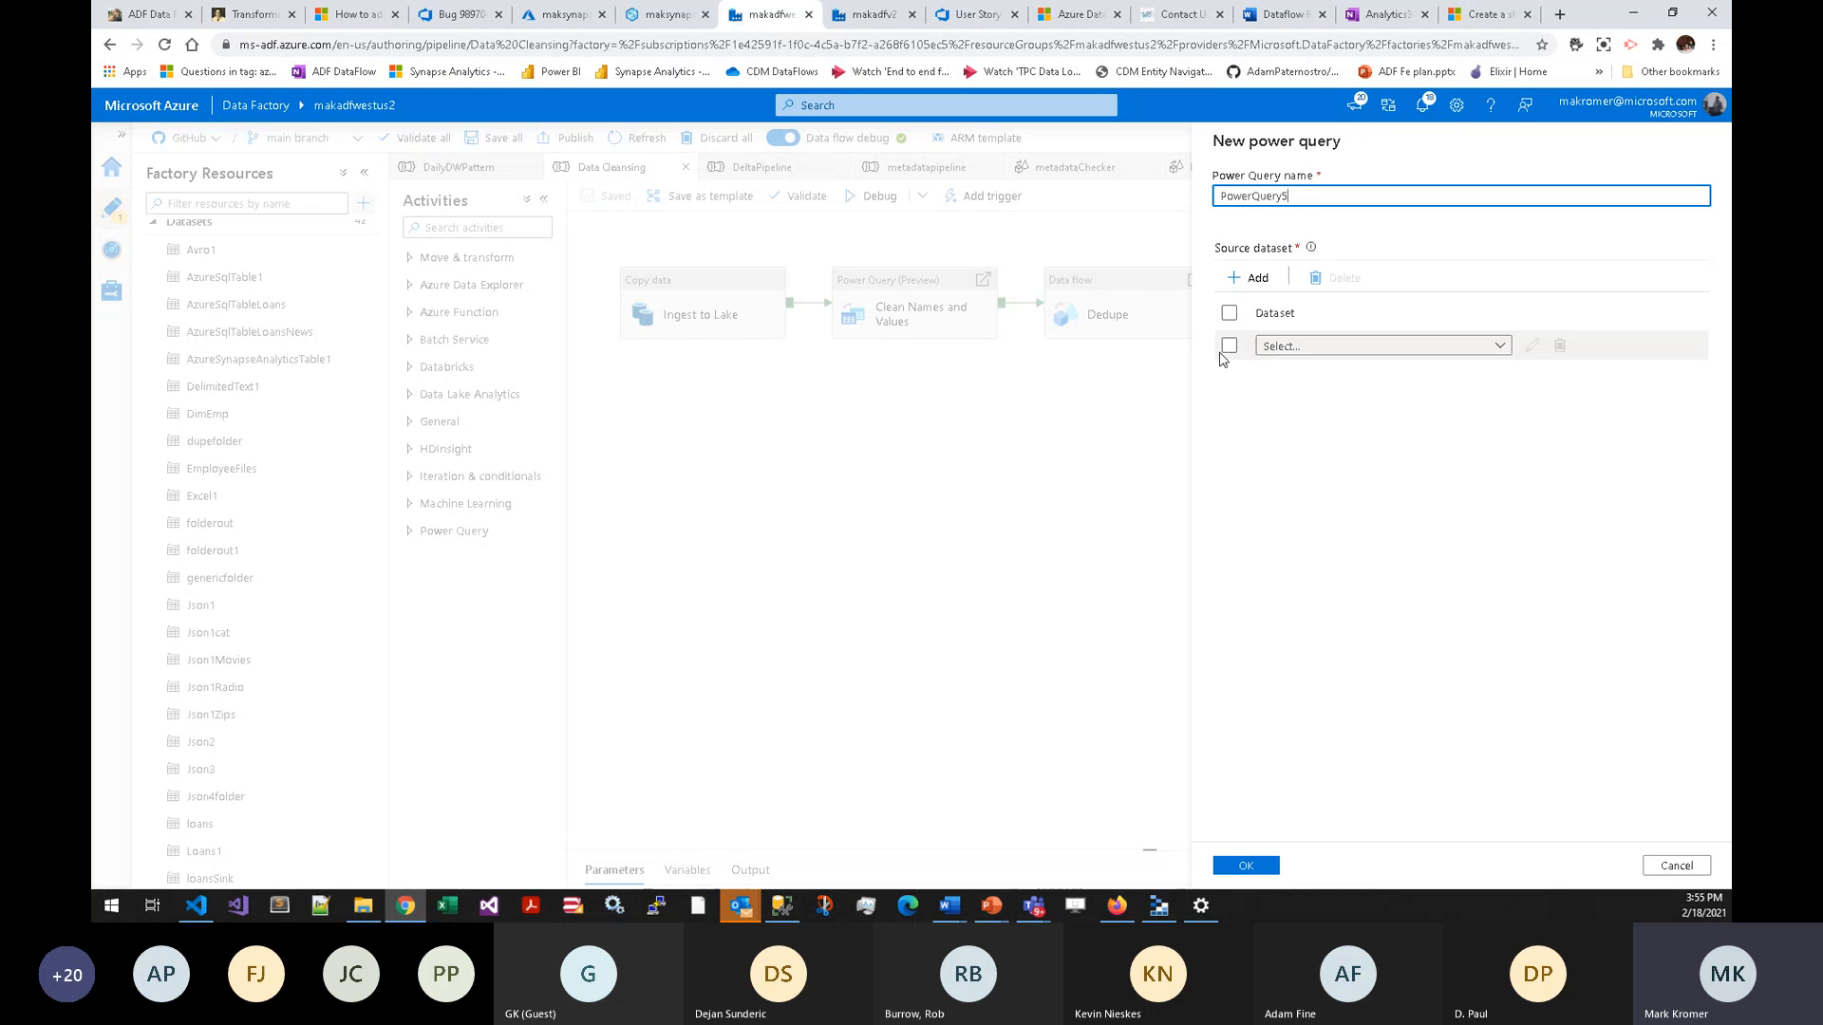
left_click(1303, 345)
scroll(1335, 472, "down", 10)
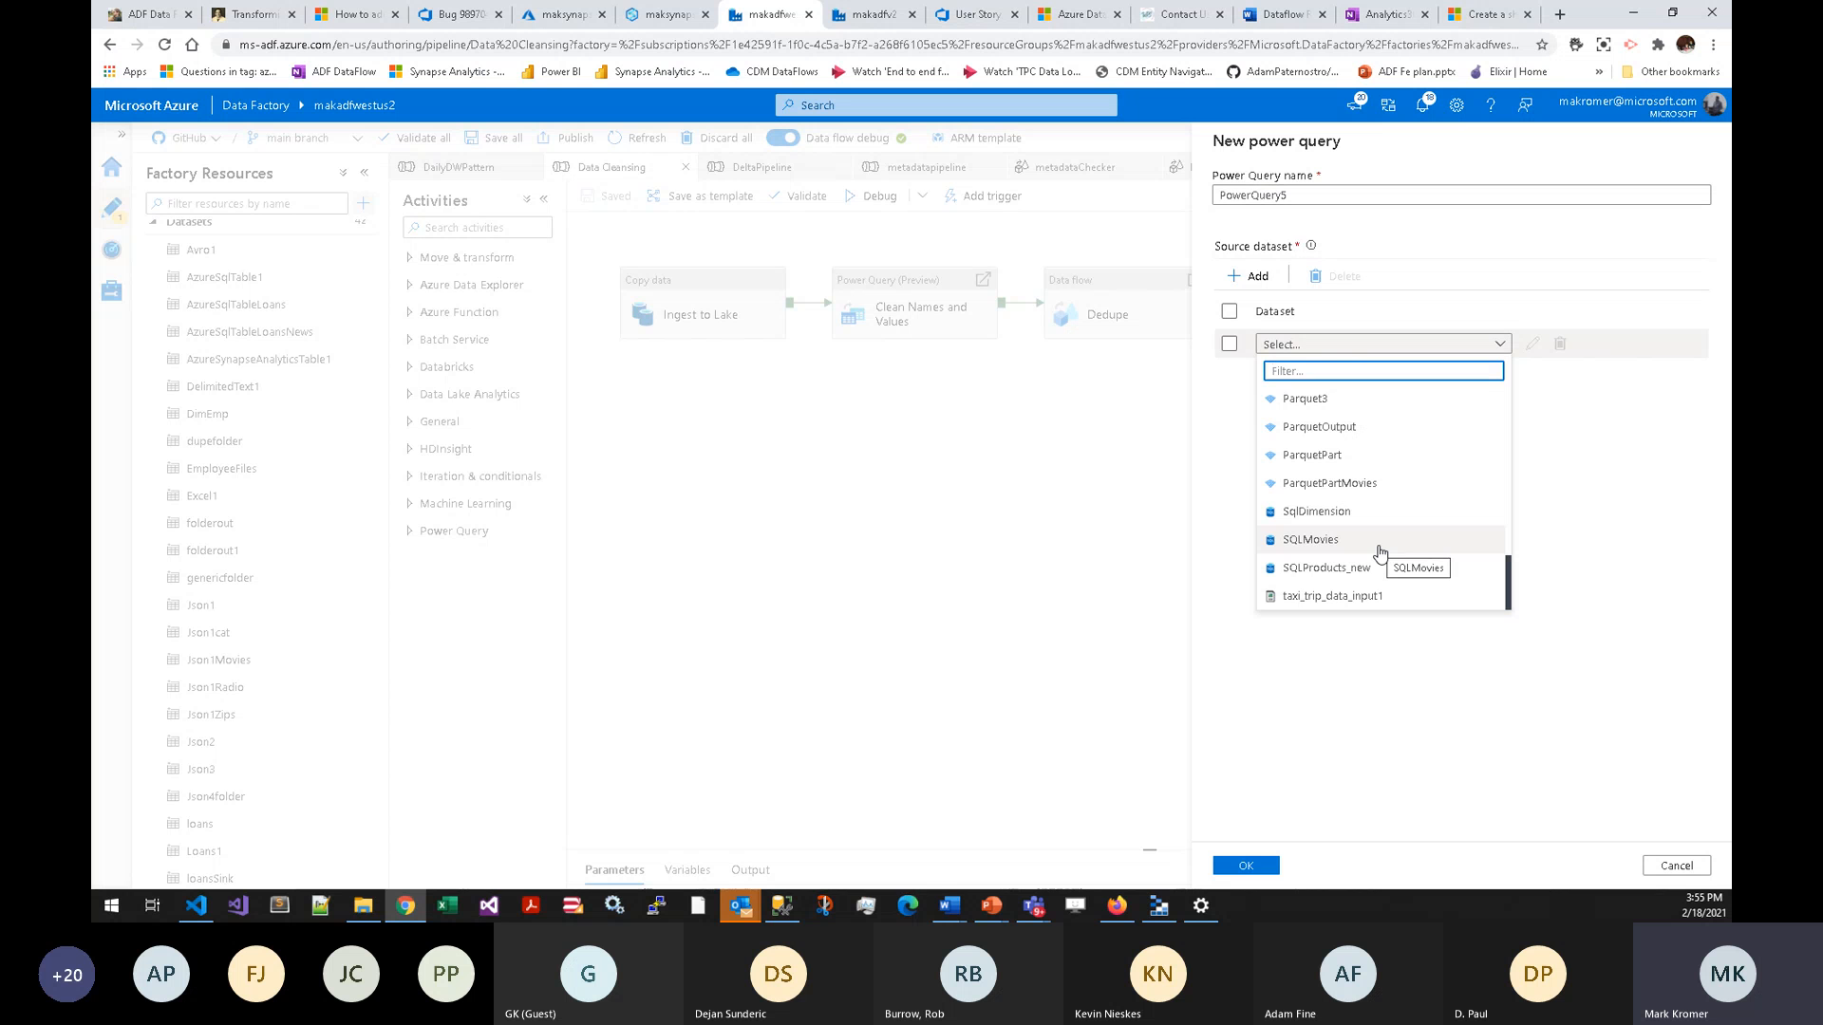
scroll(1379, 550, "up", 5)
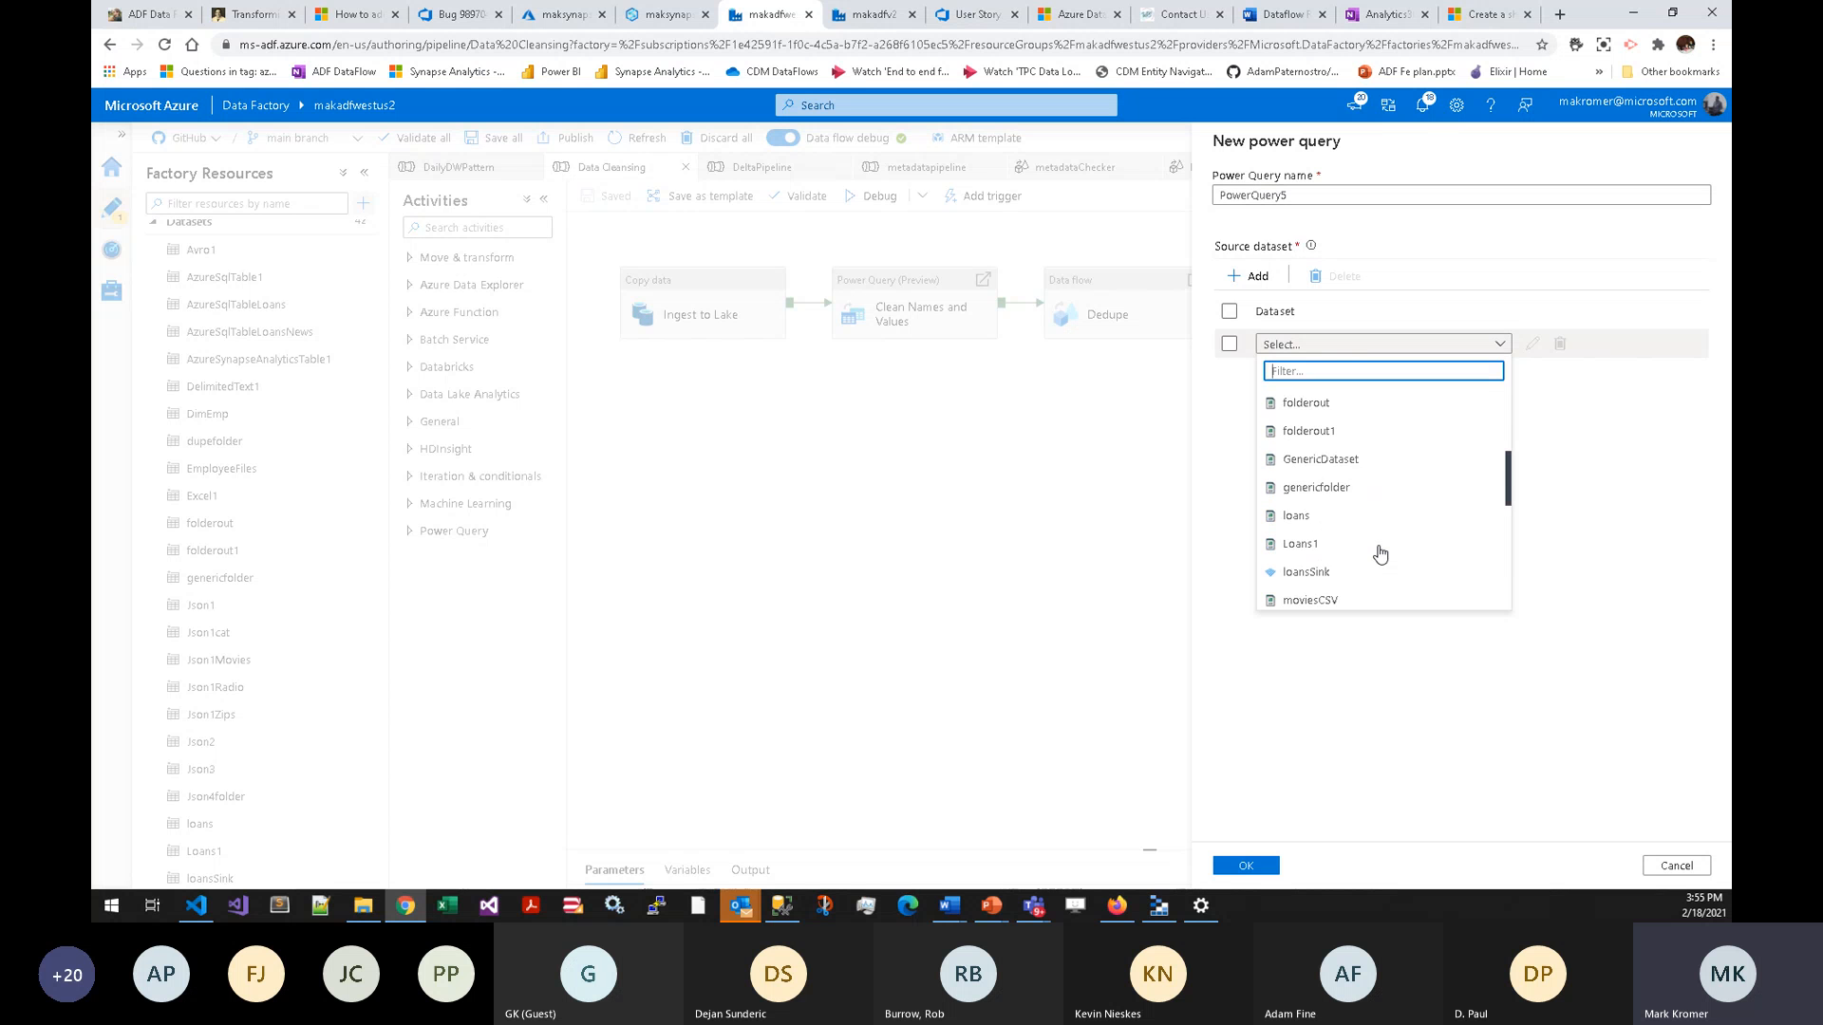
type("movie")
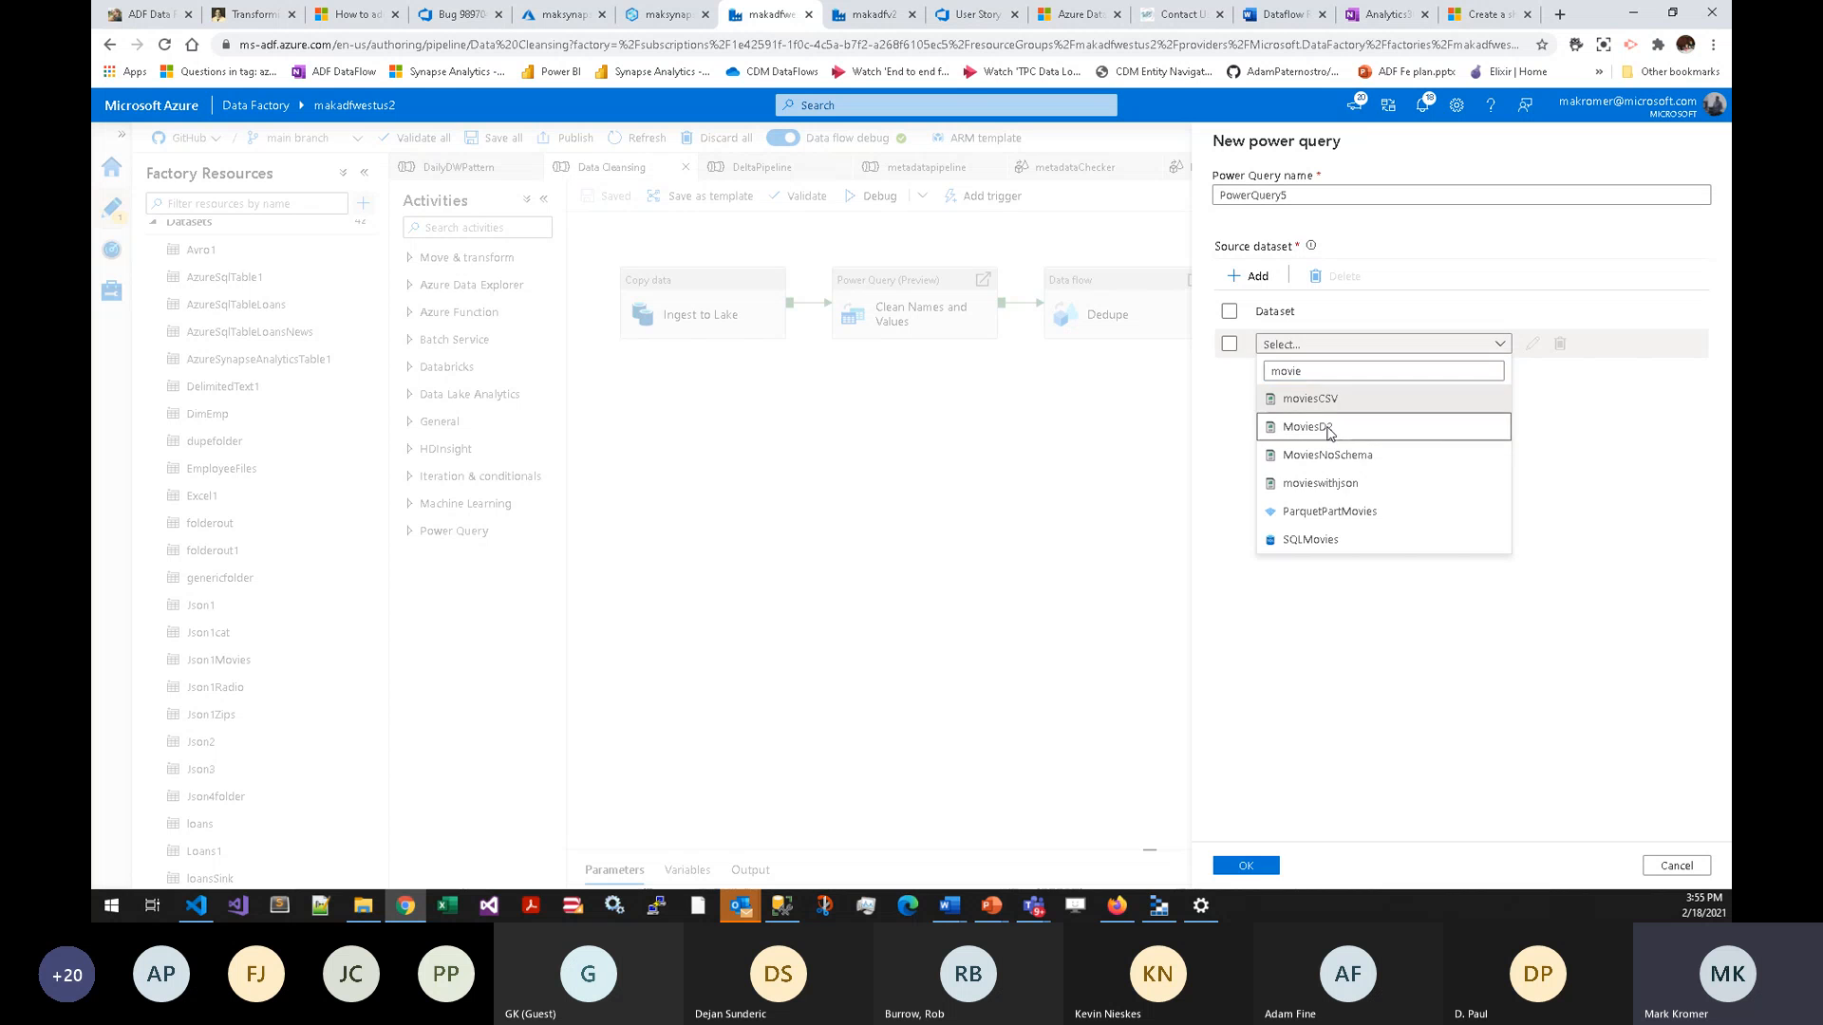
left_click(1328, 429)
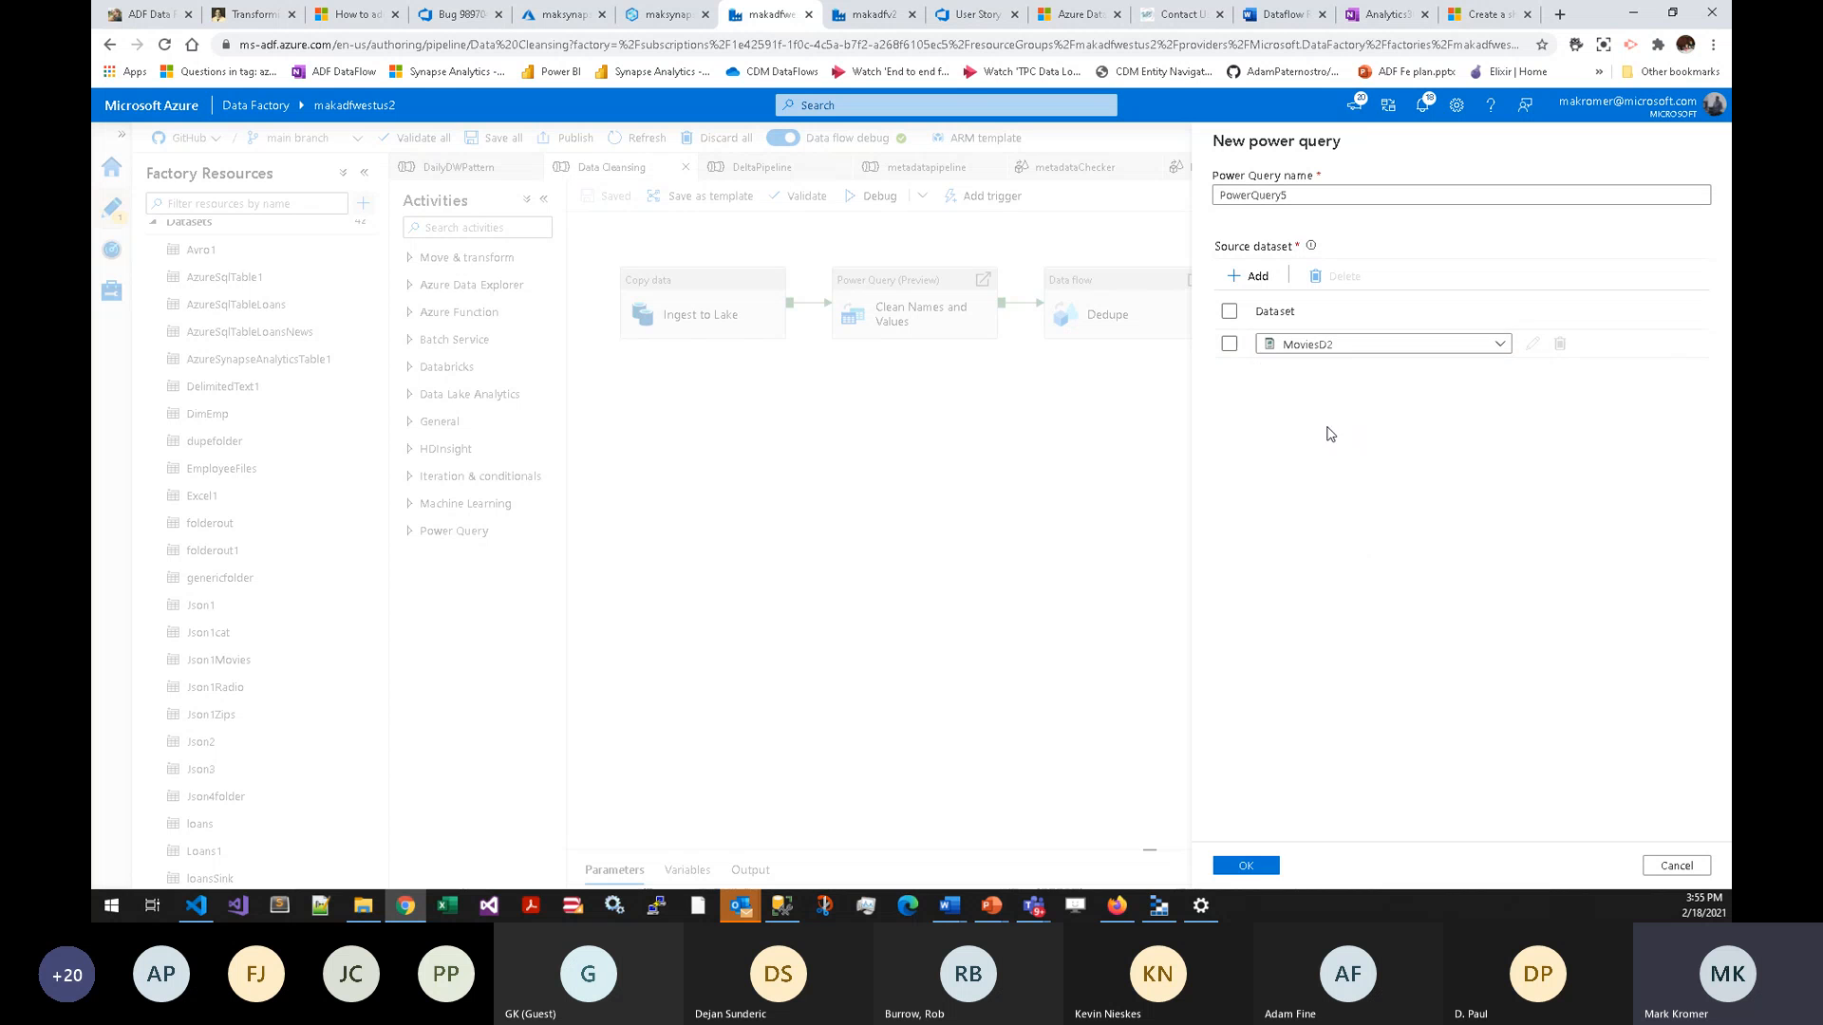
left_click(1243, 866)
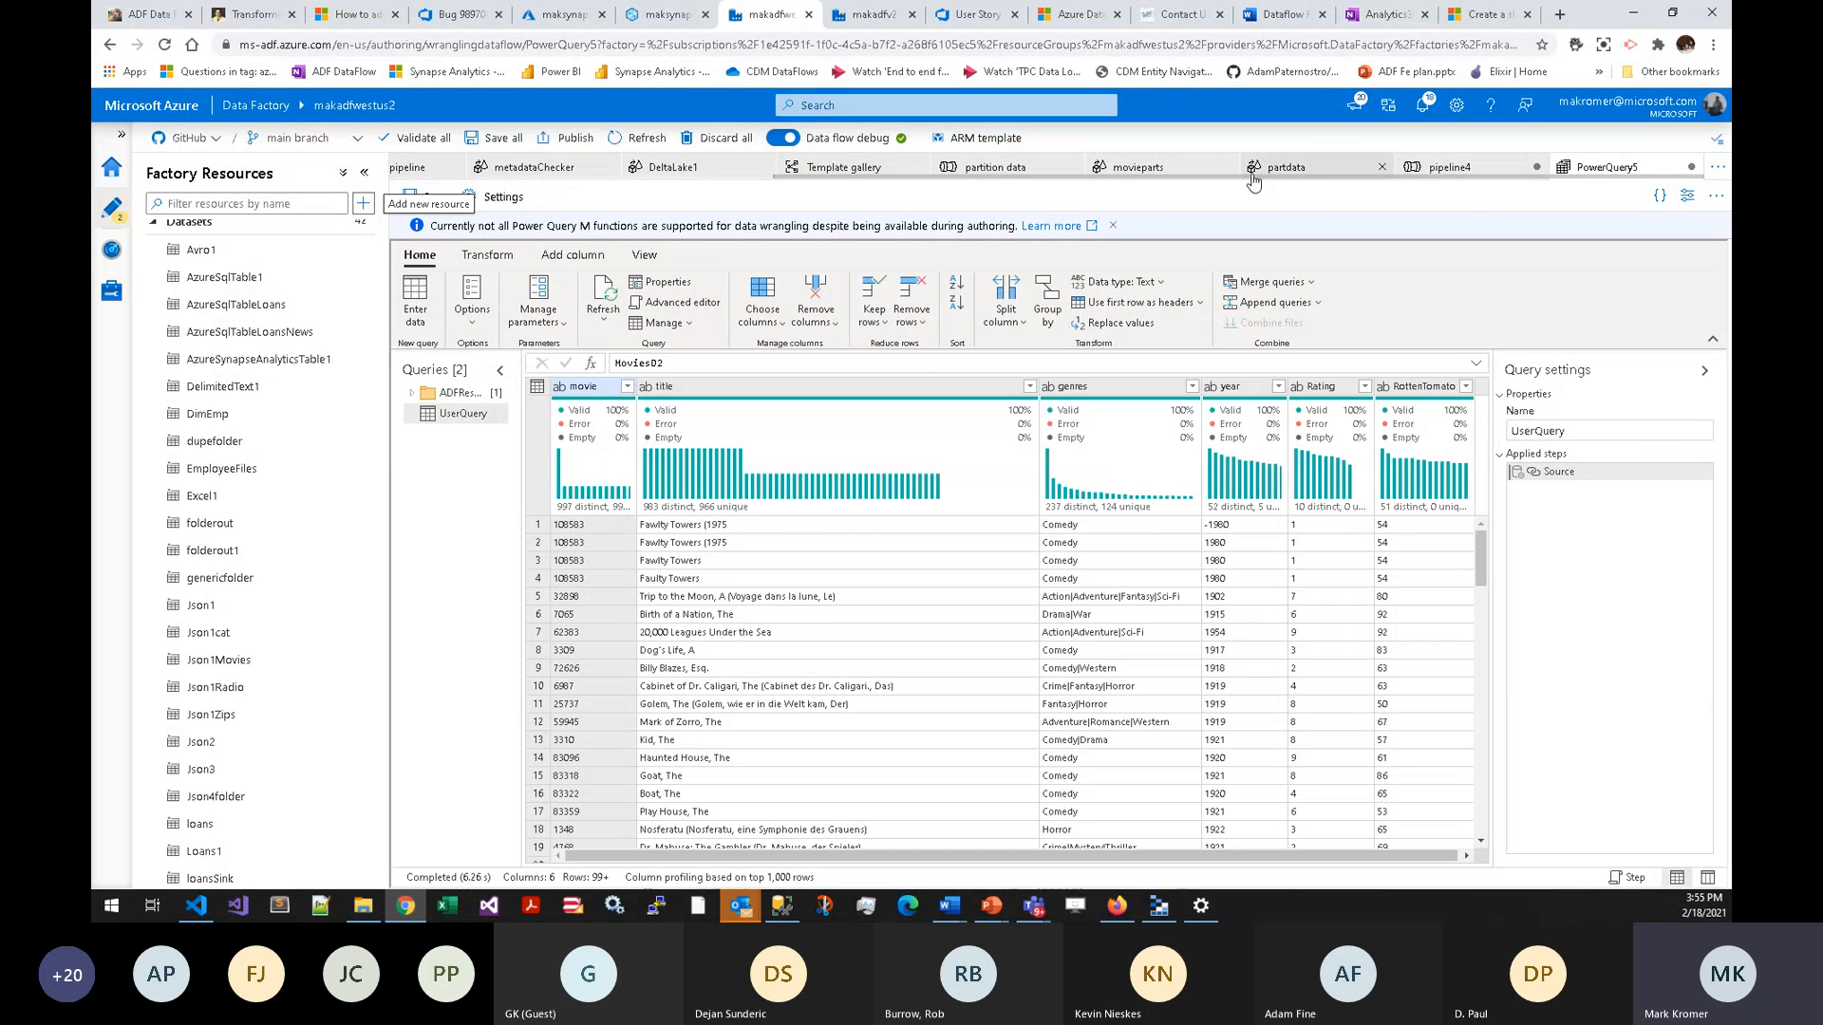
- Switch to pipeline4 and set the Power Query1 activity's sink dataset to Avro1
left_click(1457, 177)
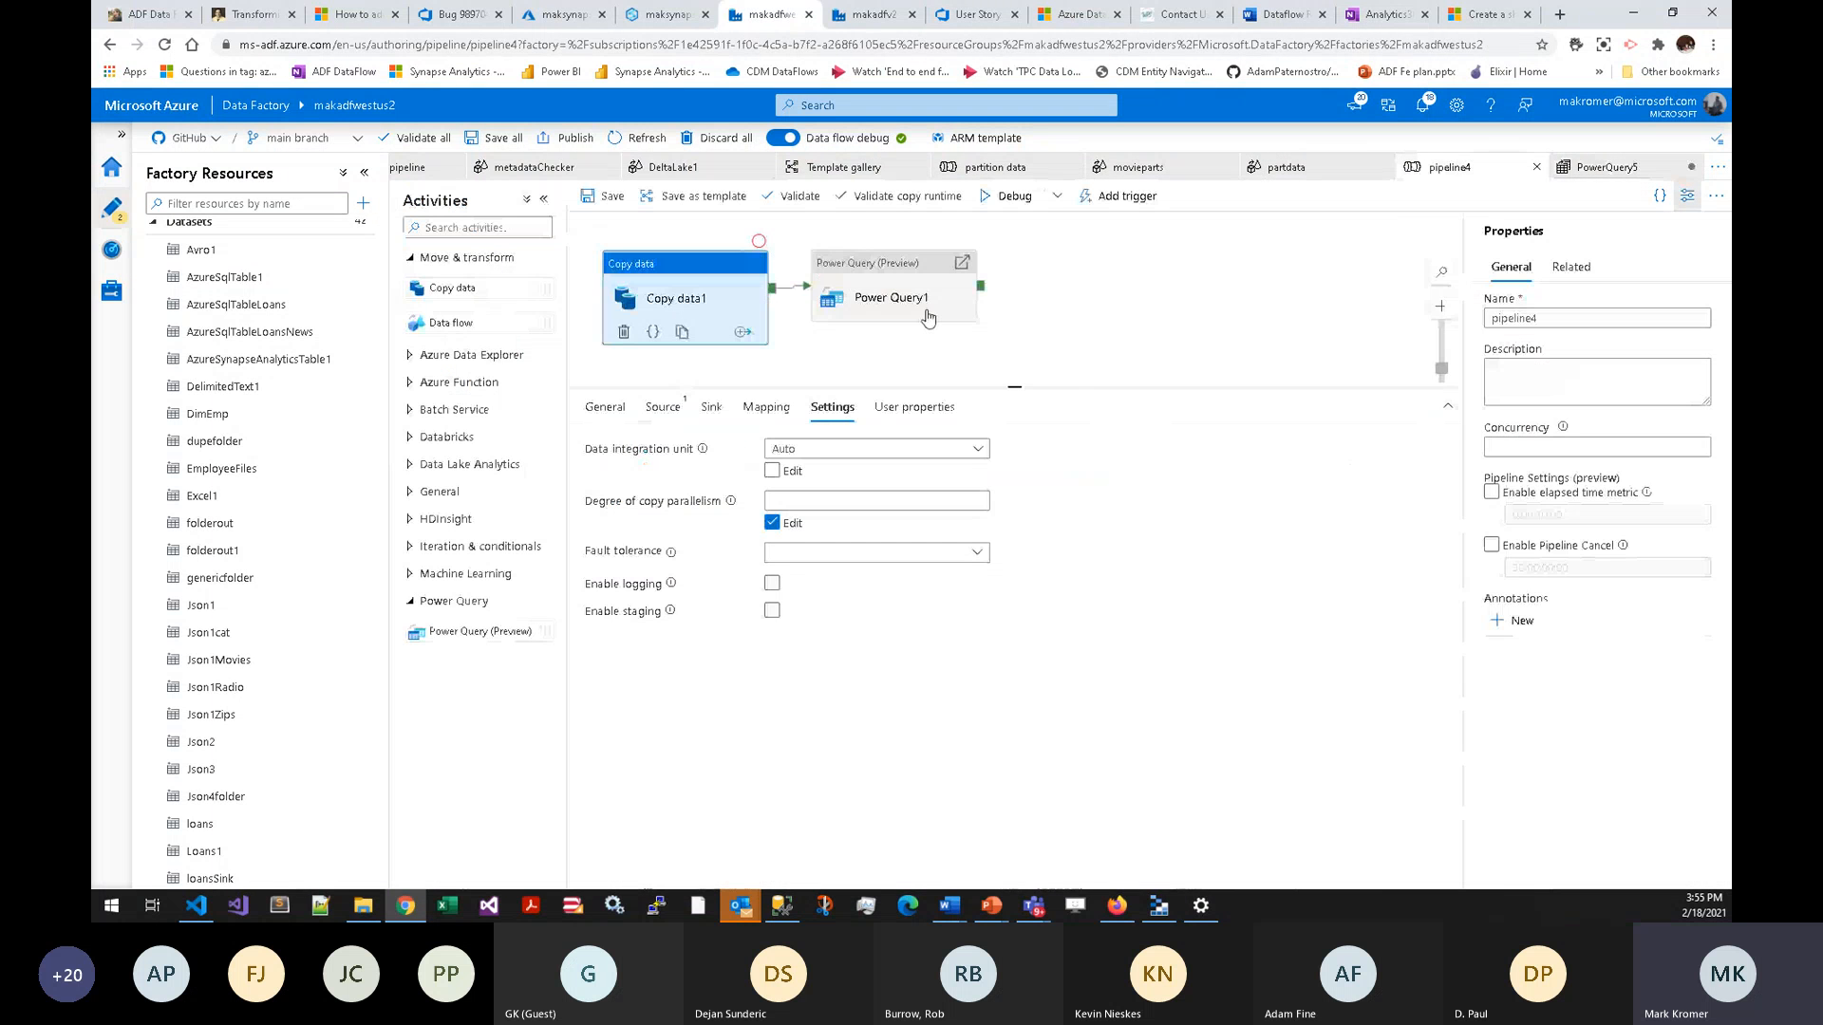
left_click(928, 317)
left_click(720, 407)
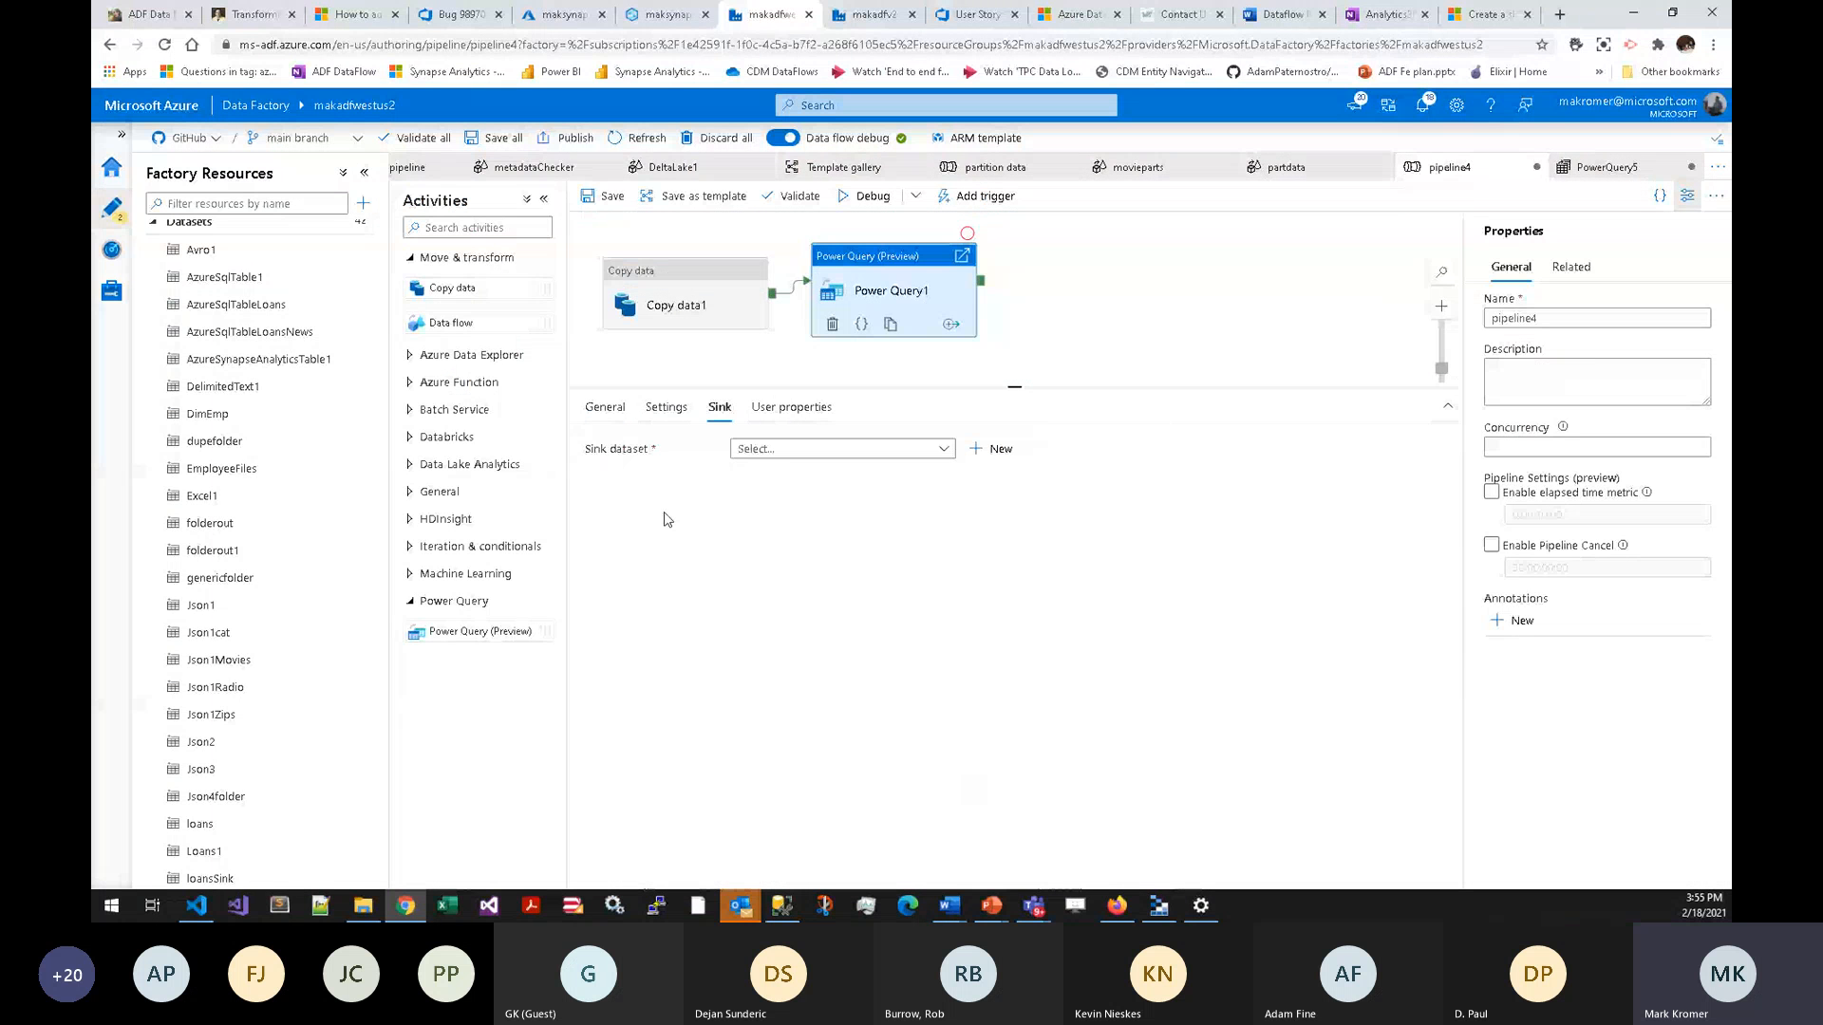
left_click(796, 451)
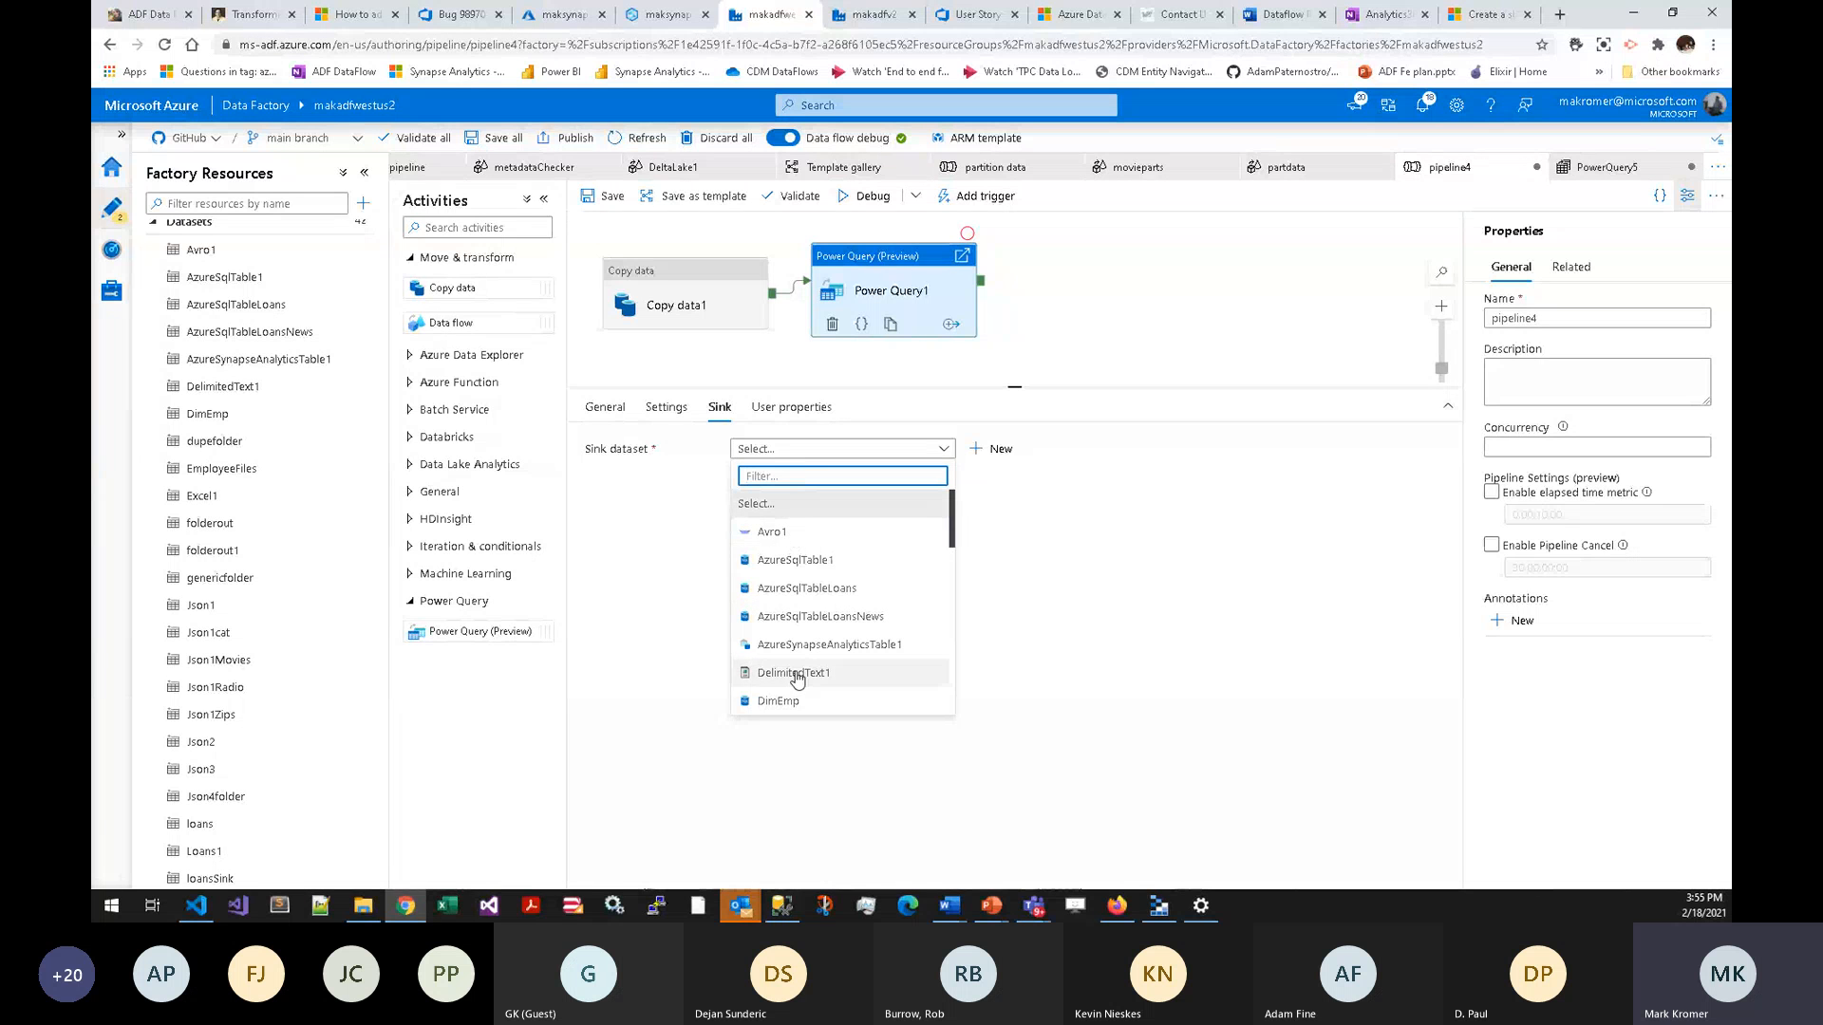
left_click(789, 541)
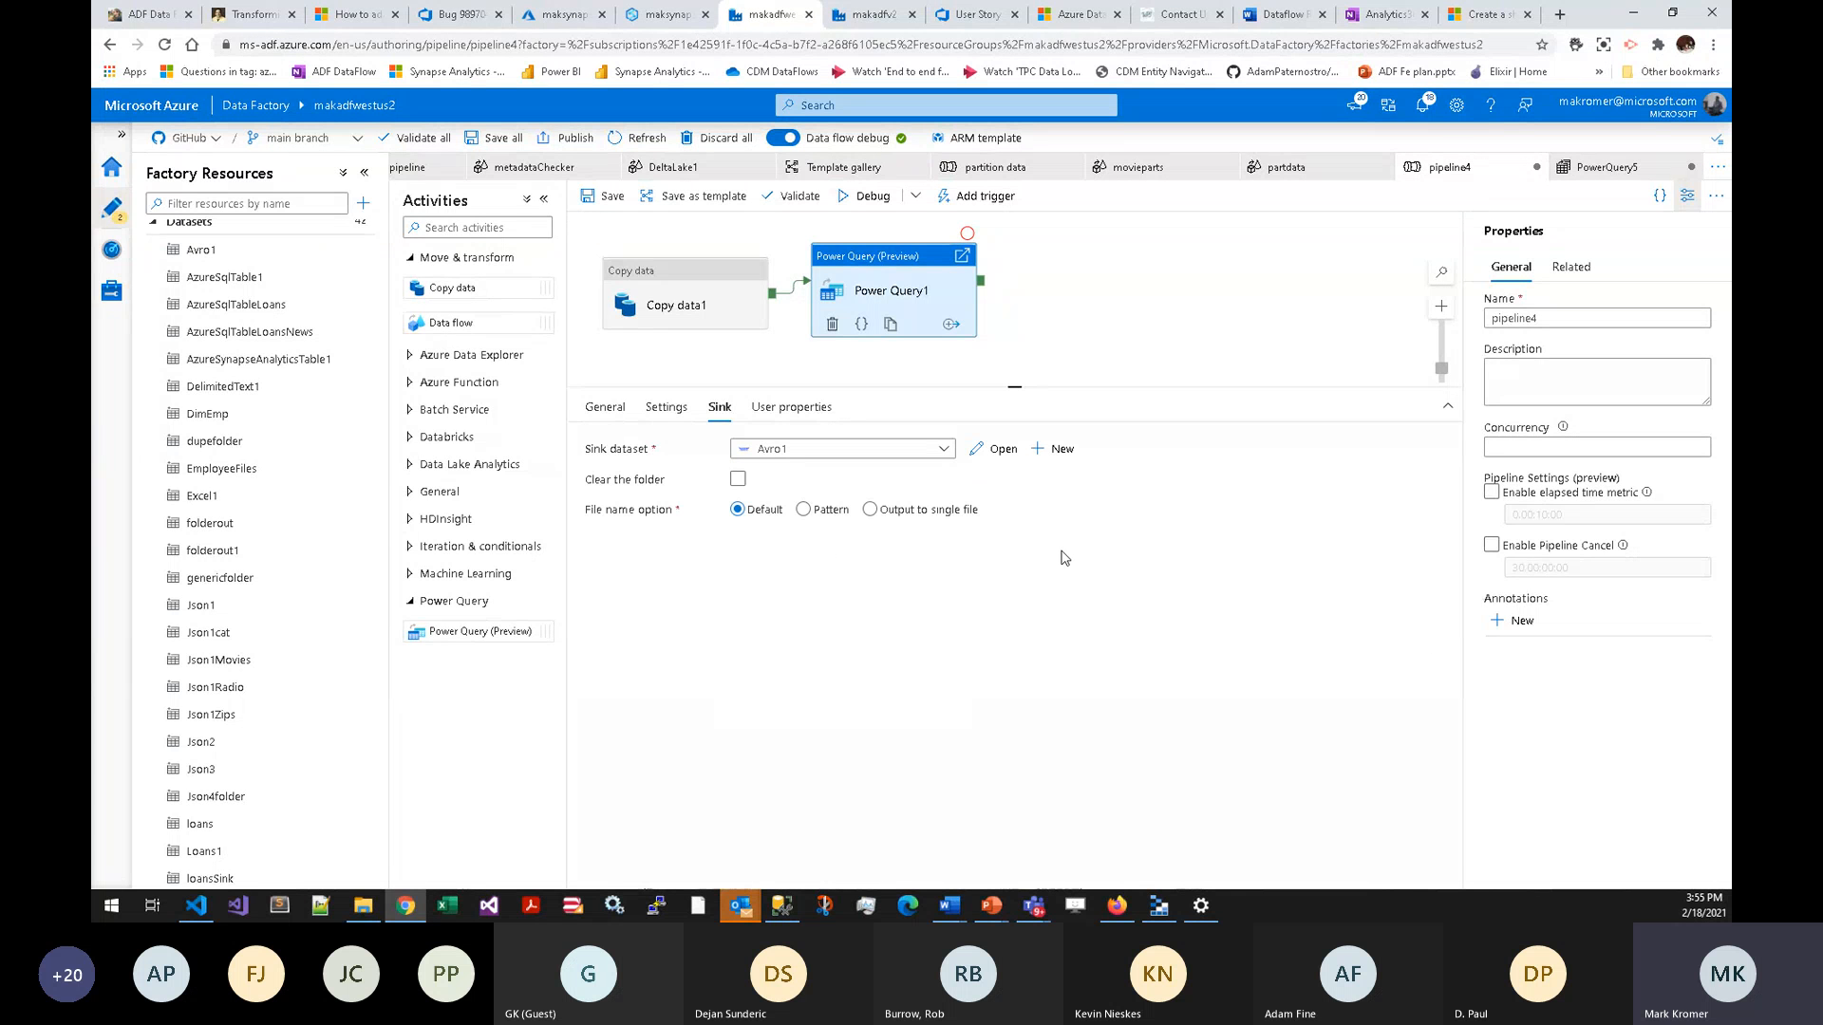
- Filter the sink datasets by "par" and set the Power Query1 activity's sink to Parquet1Folder
left_click(943, 454)
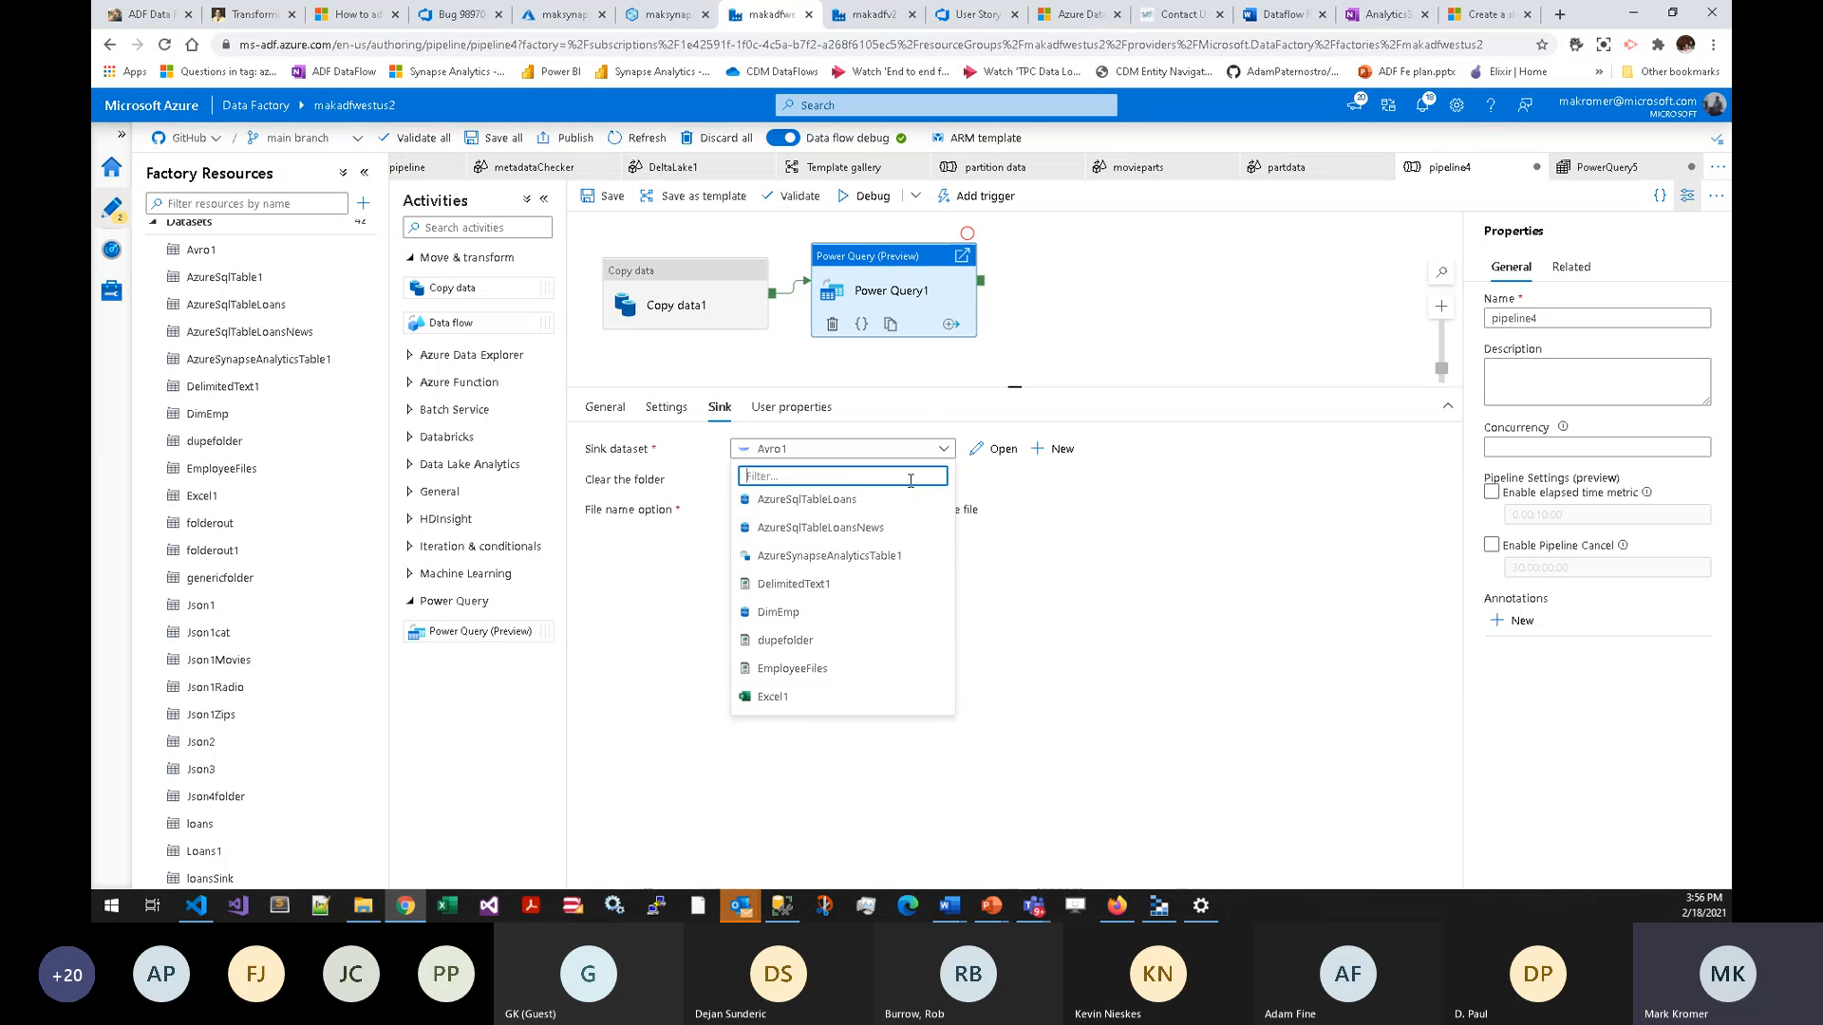
scroll(864, 570, "up", 2)
type("par")
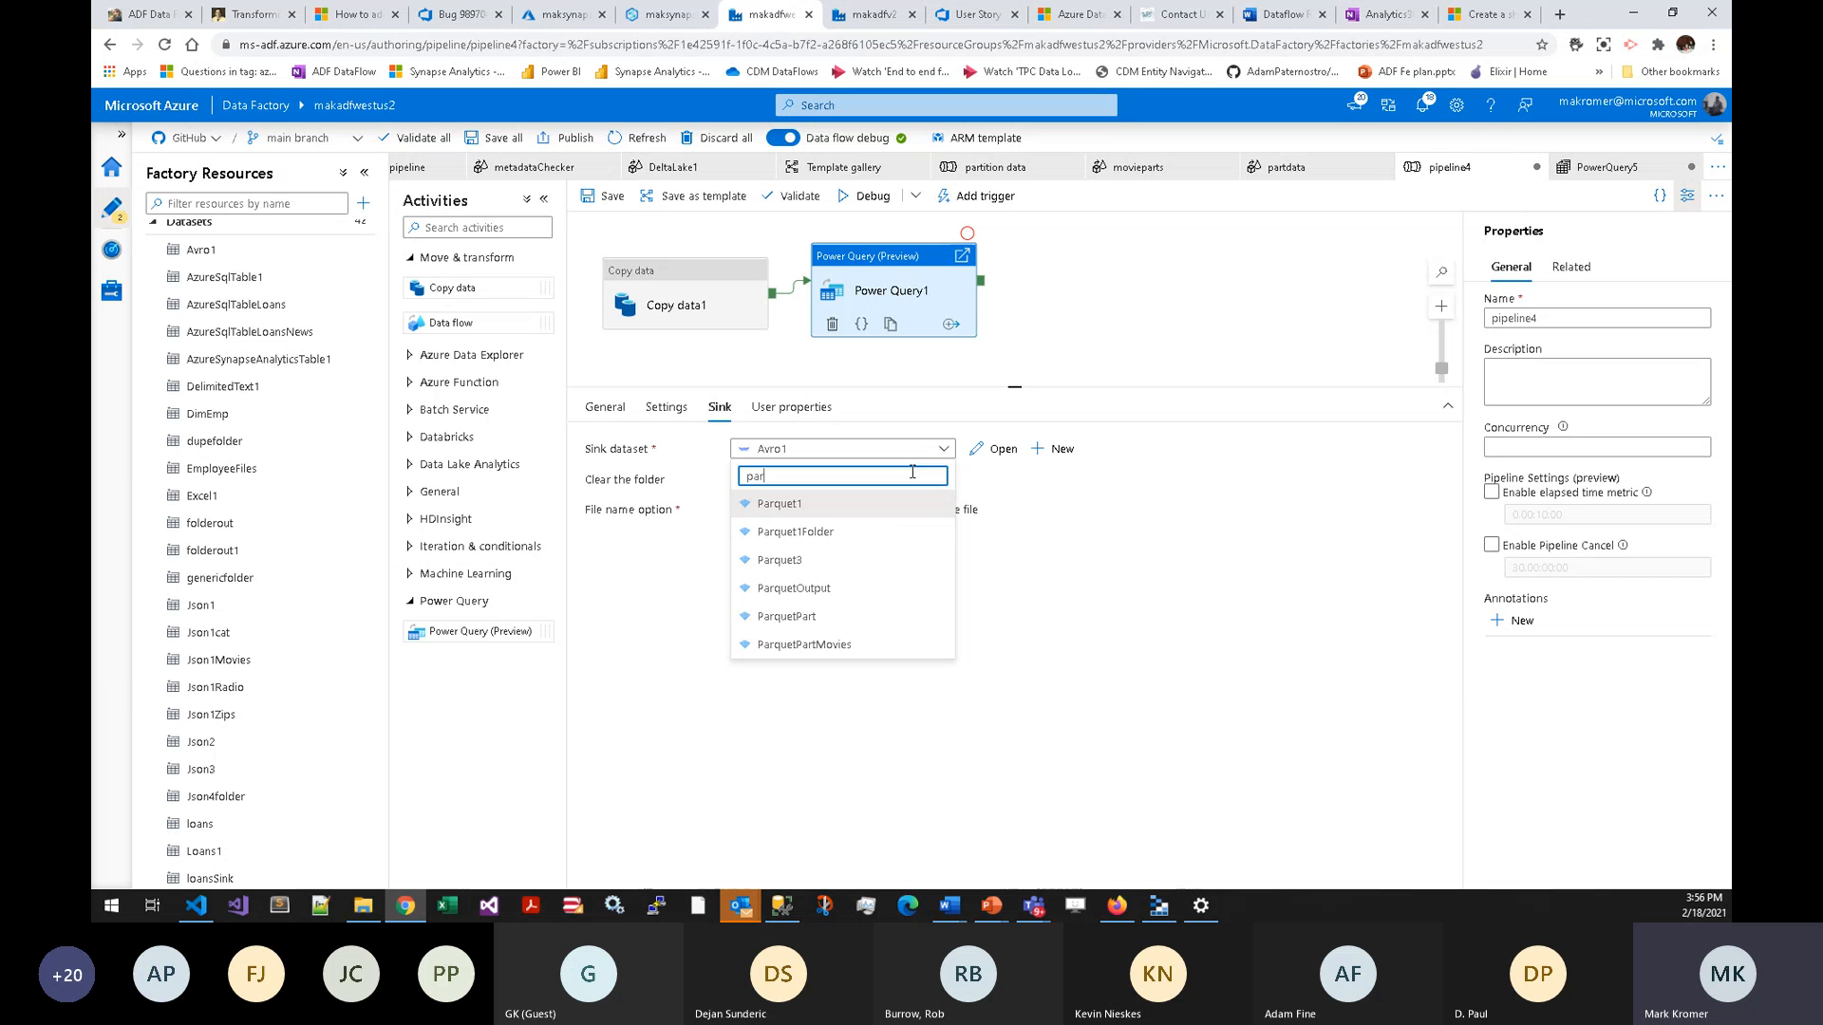
left_click(850, 532)
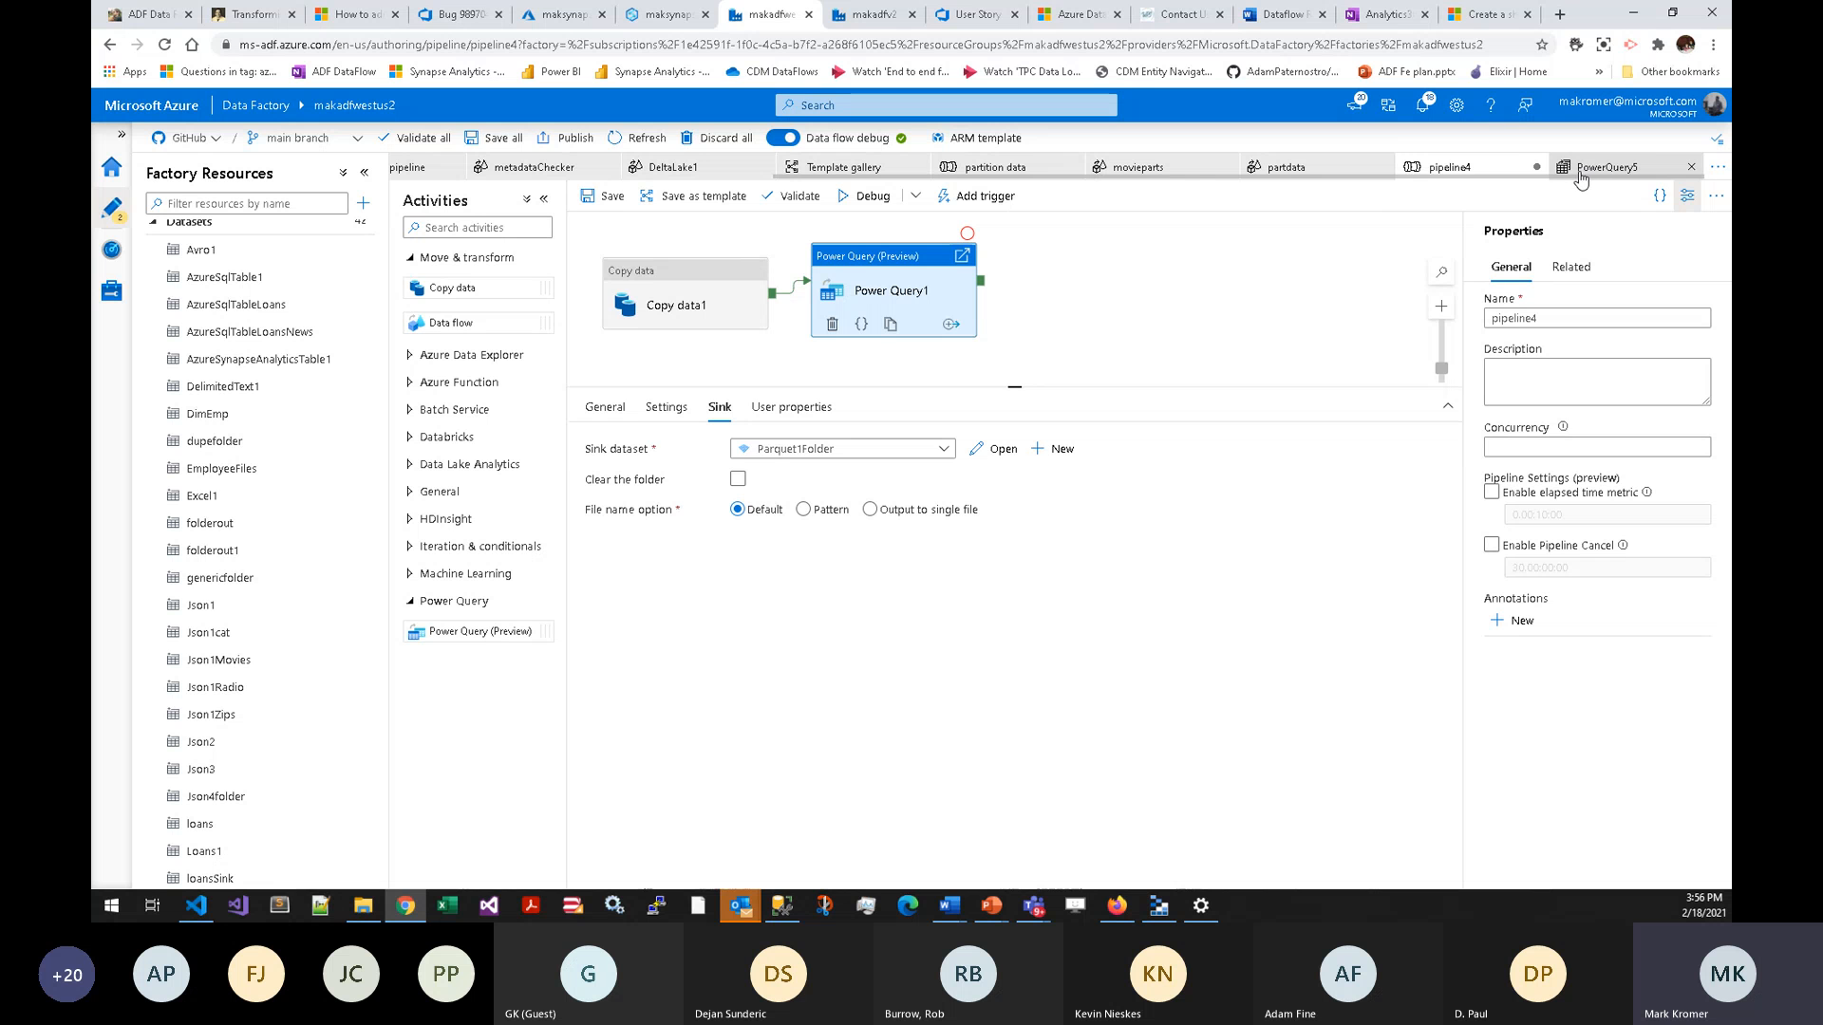
- Return to the Data Cleansing pipeline and view the main branch's pull request and new branch options
left_click(991, 169)
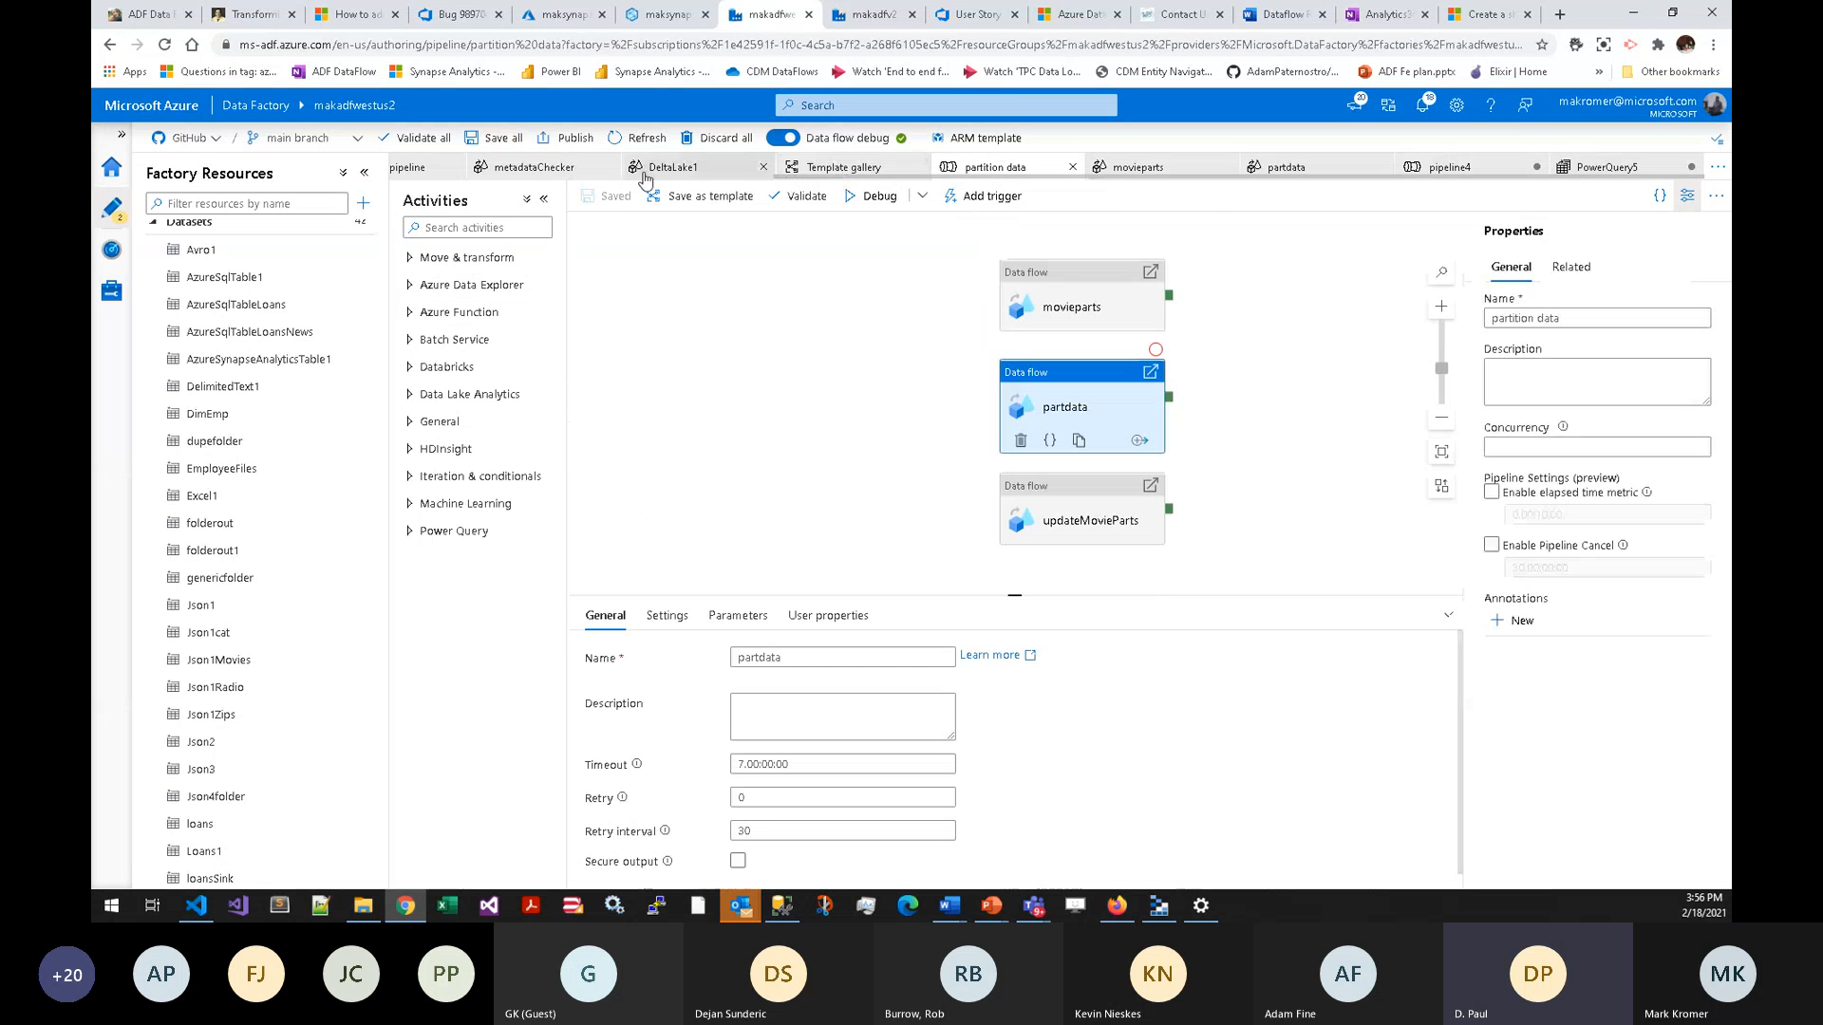
scroll(689, 182, "up", 5)
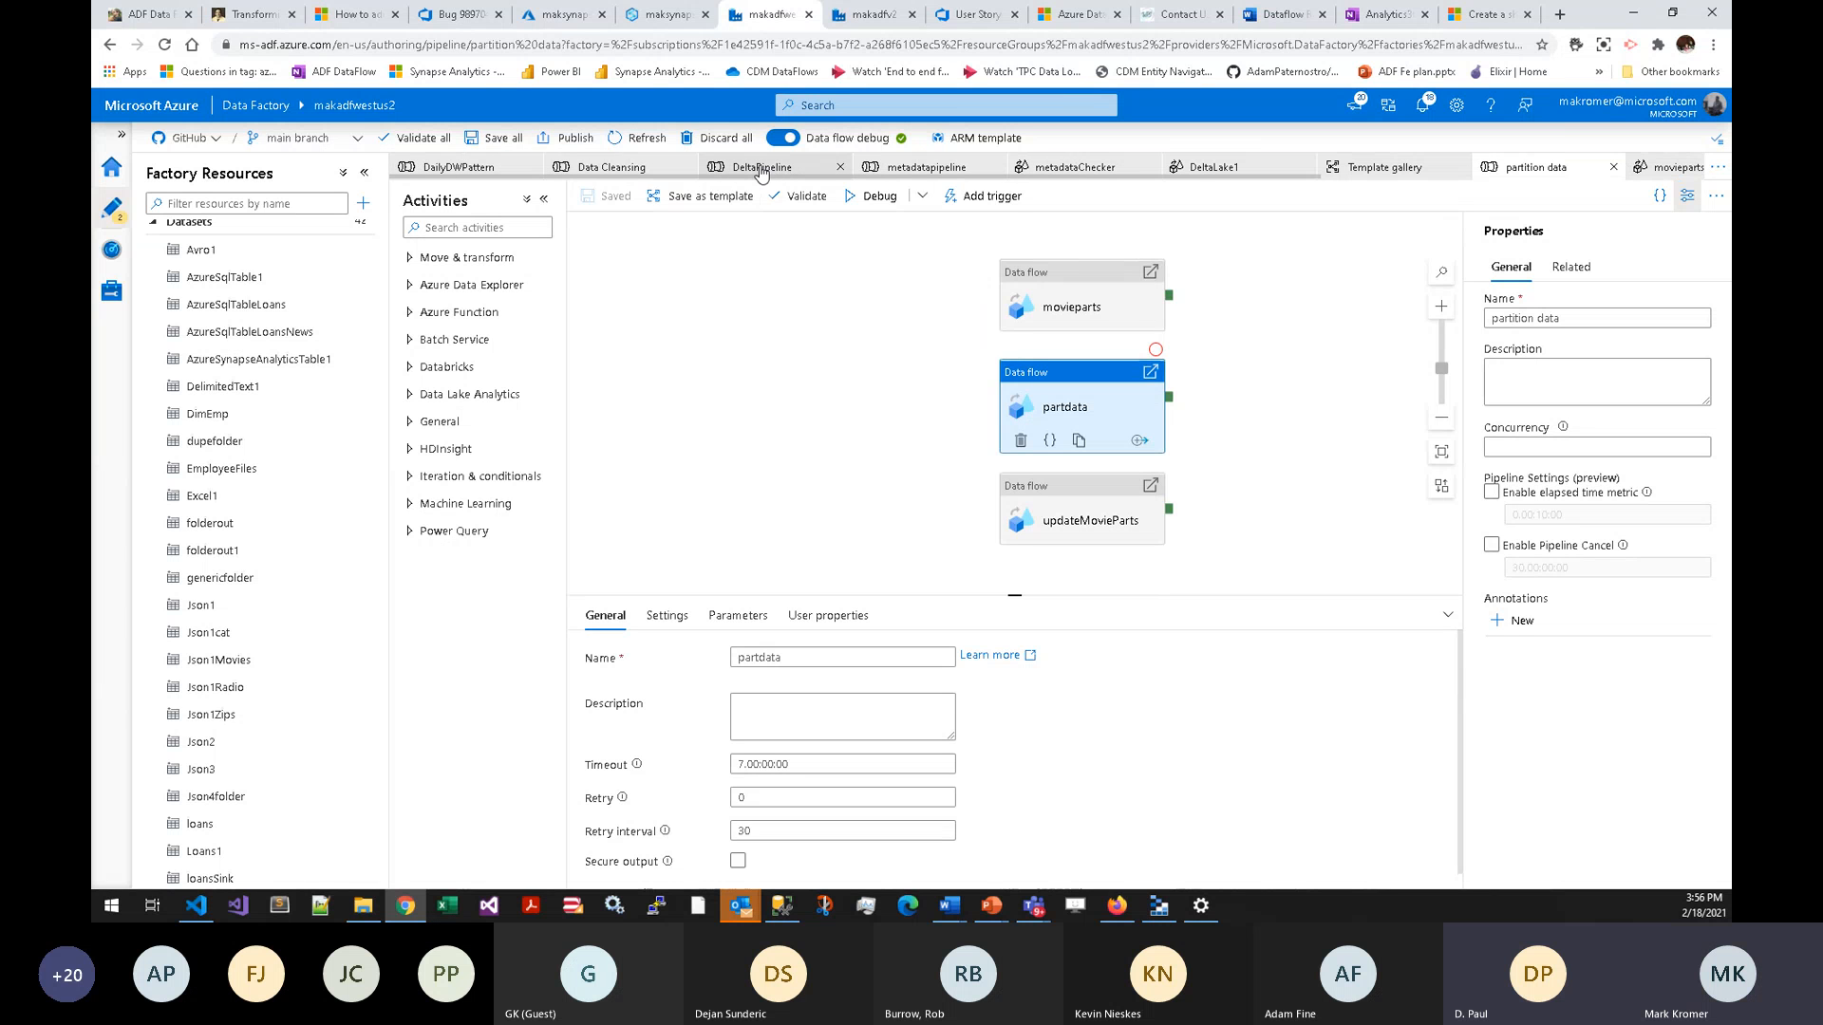
left_click(641, 177)
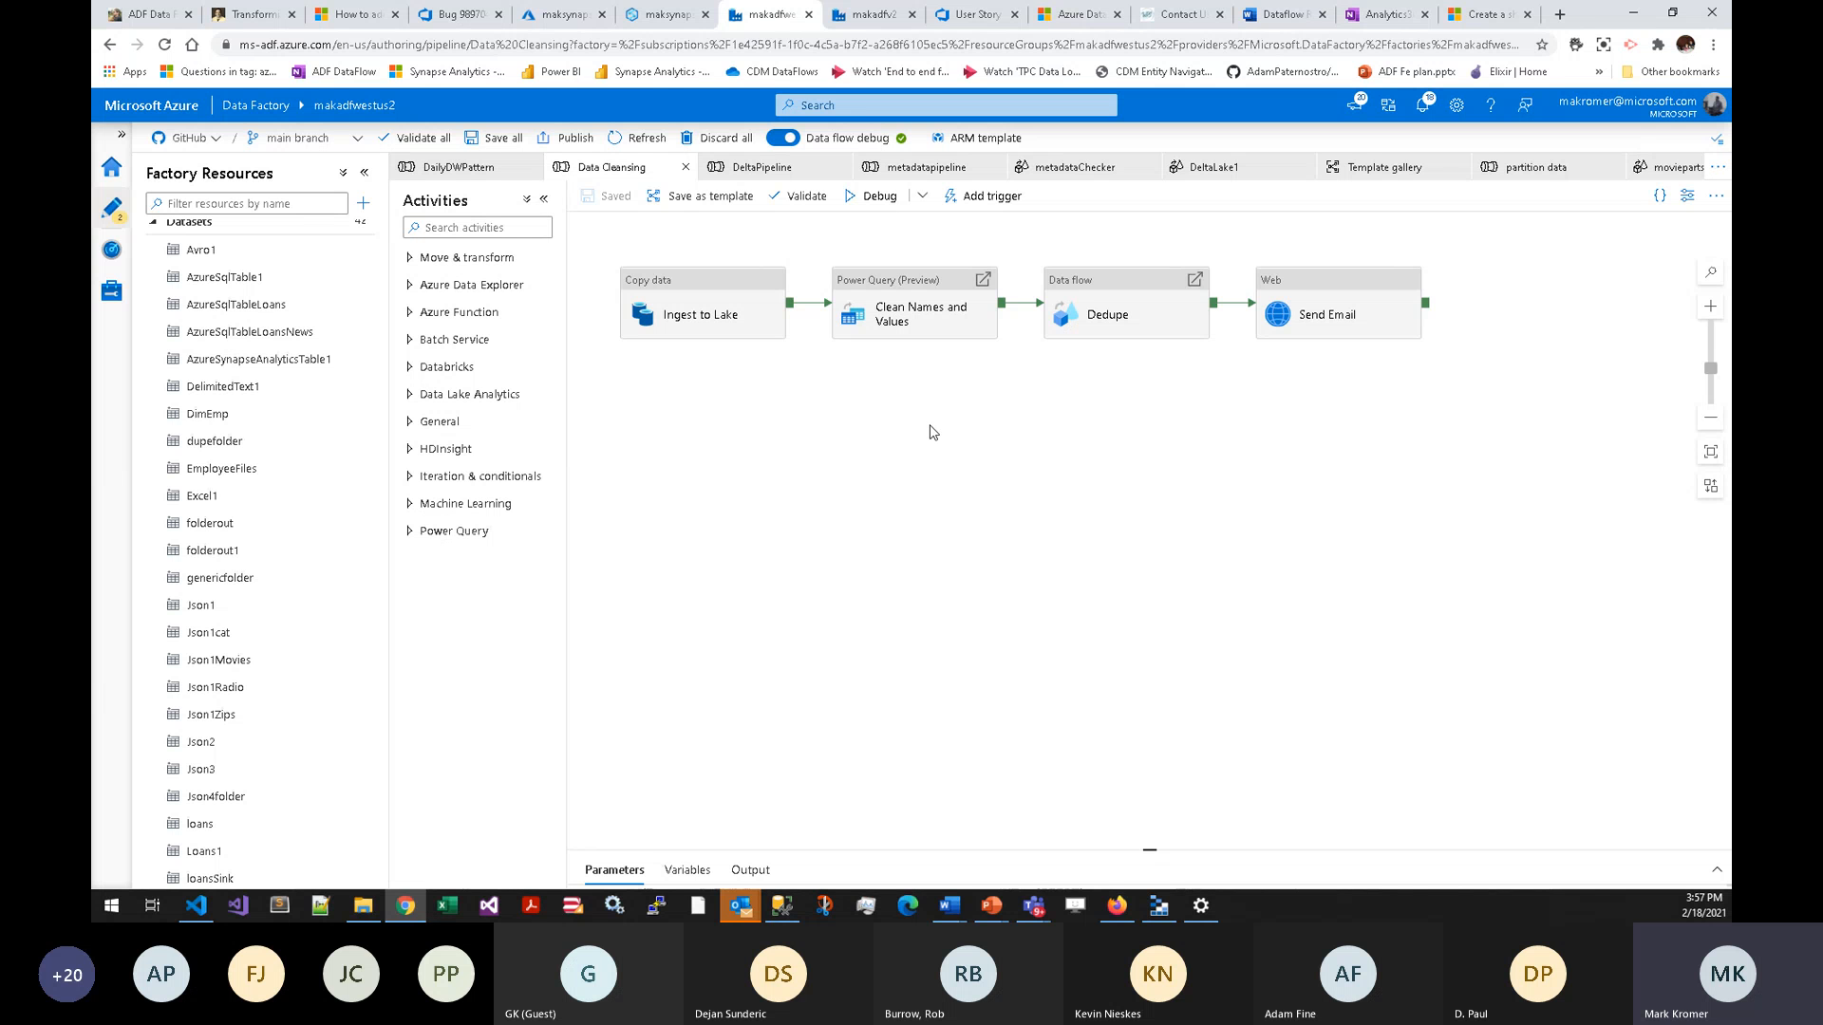
left_click(358, 140)
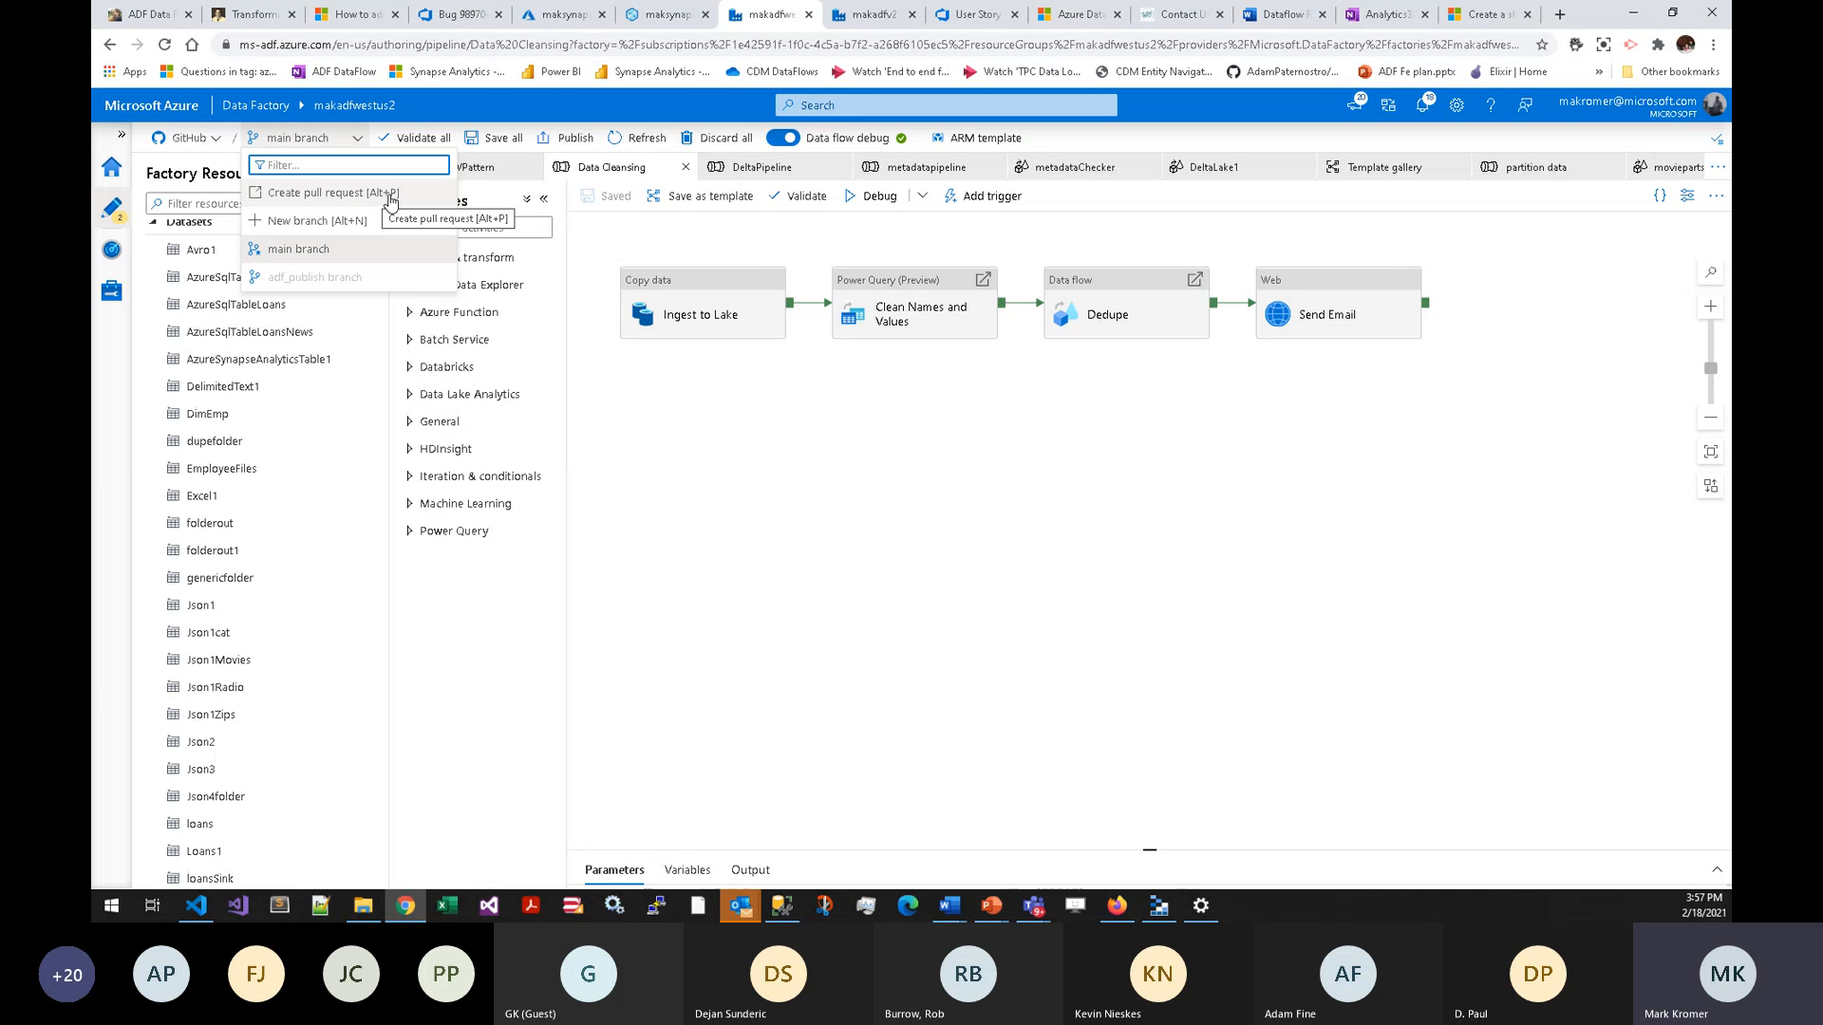
left_click(911, 561)
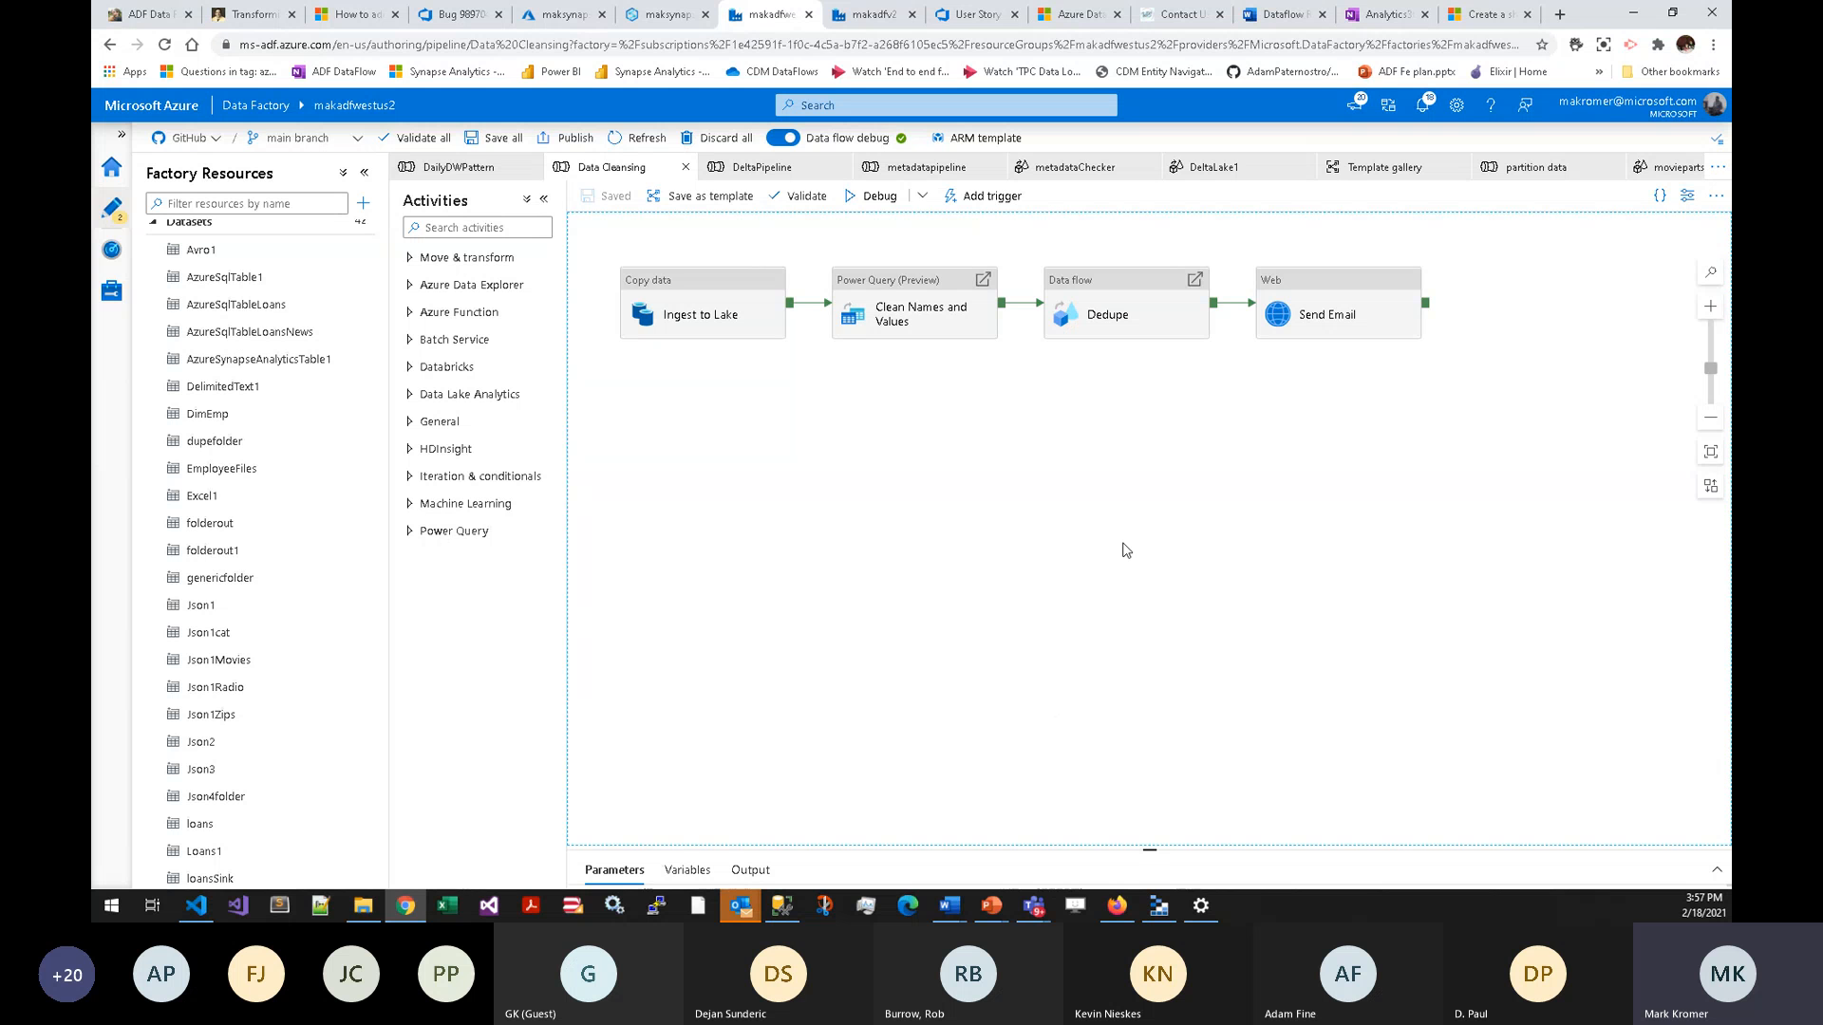
left_click_drag(1113, 546, 1074, 502)
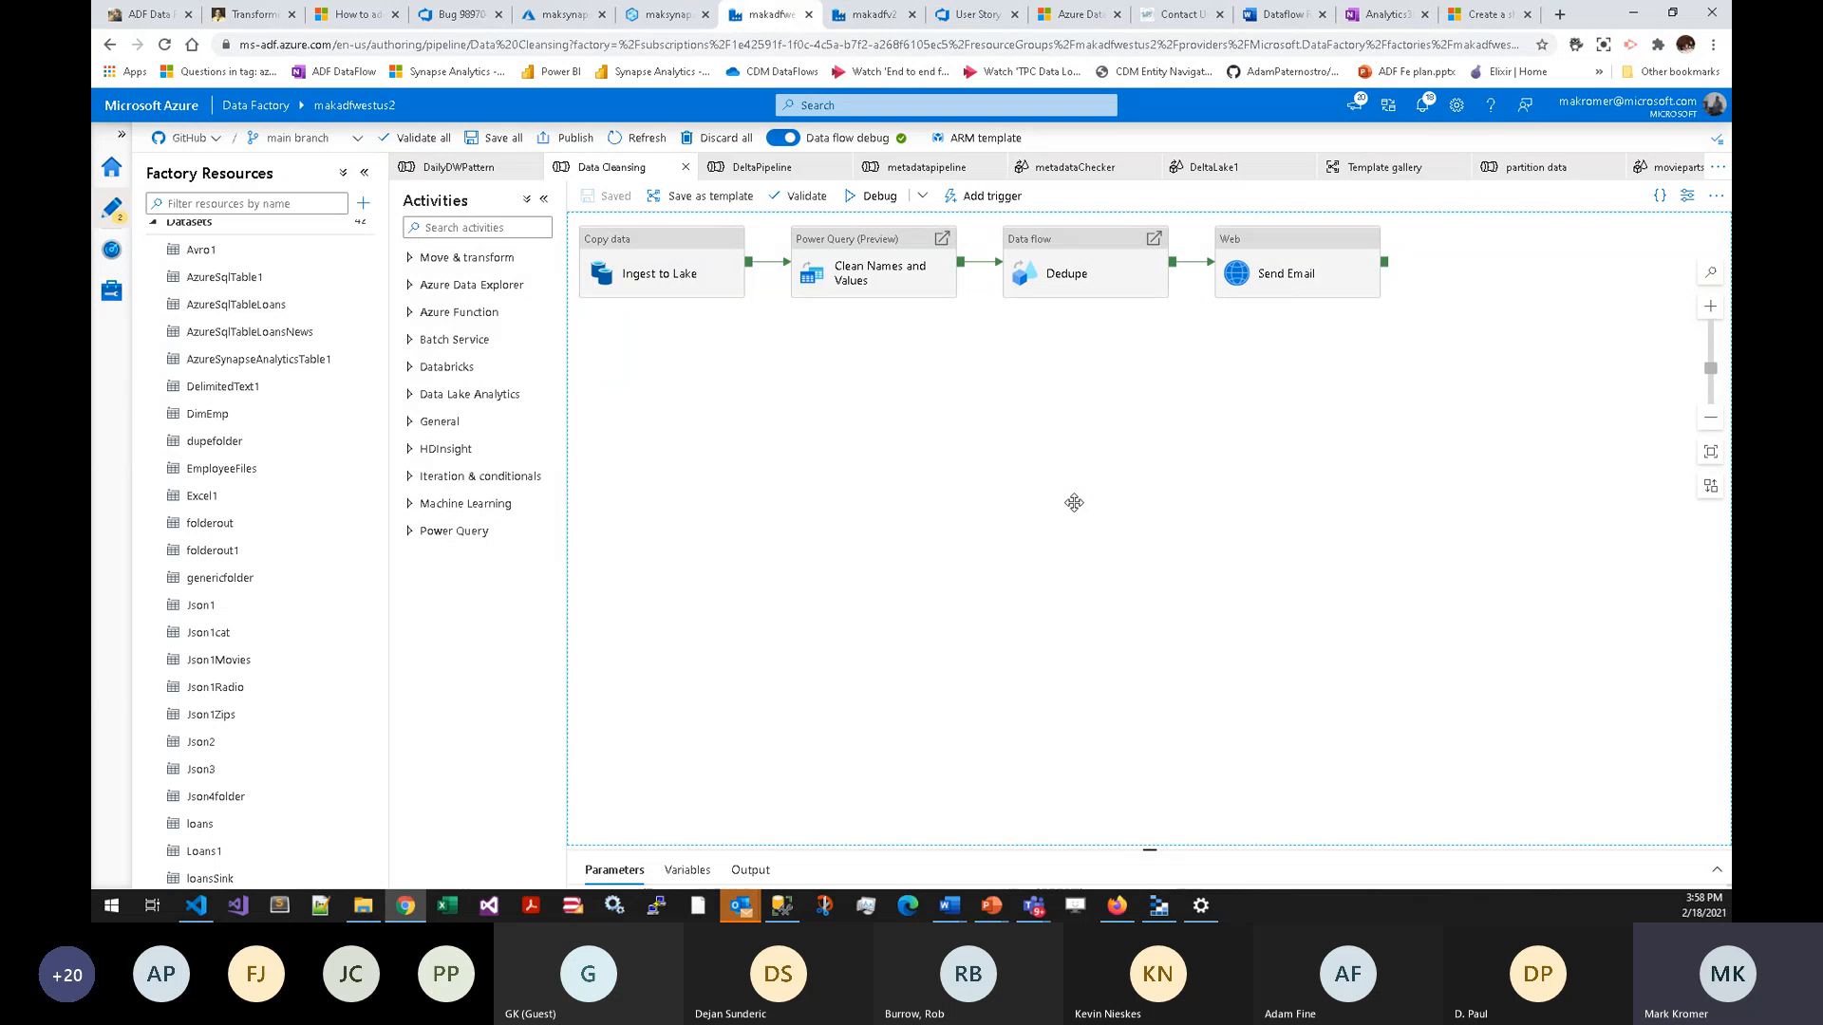
mouse_move(1060, 510)
left_mouse_down()
mouse_move(1067, 532)
mouse_move(1063, 515)
left_mouse_up()
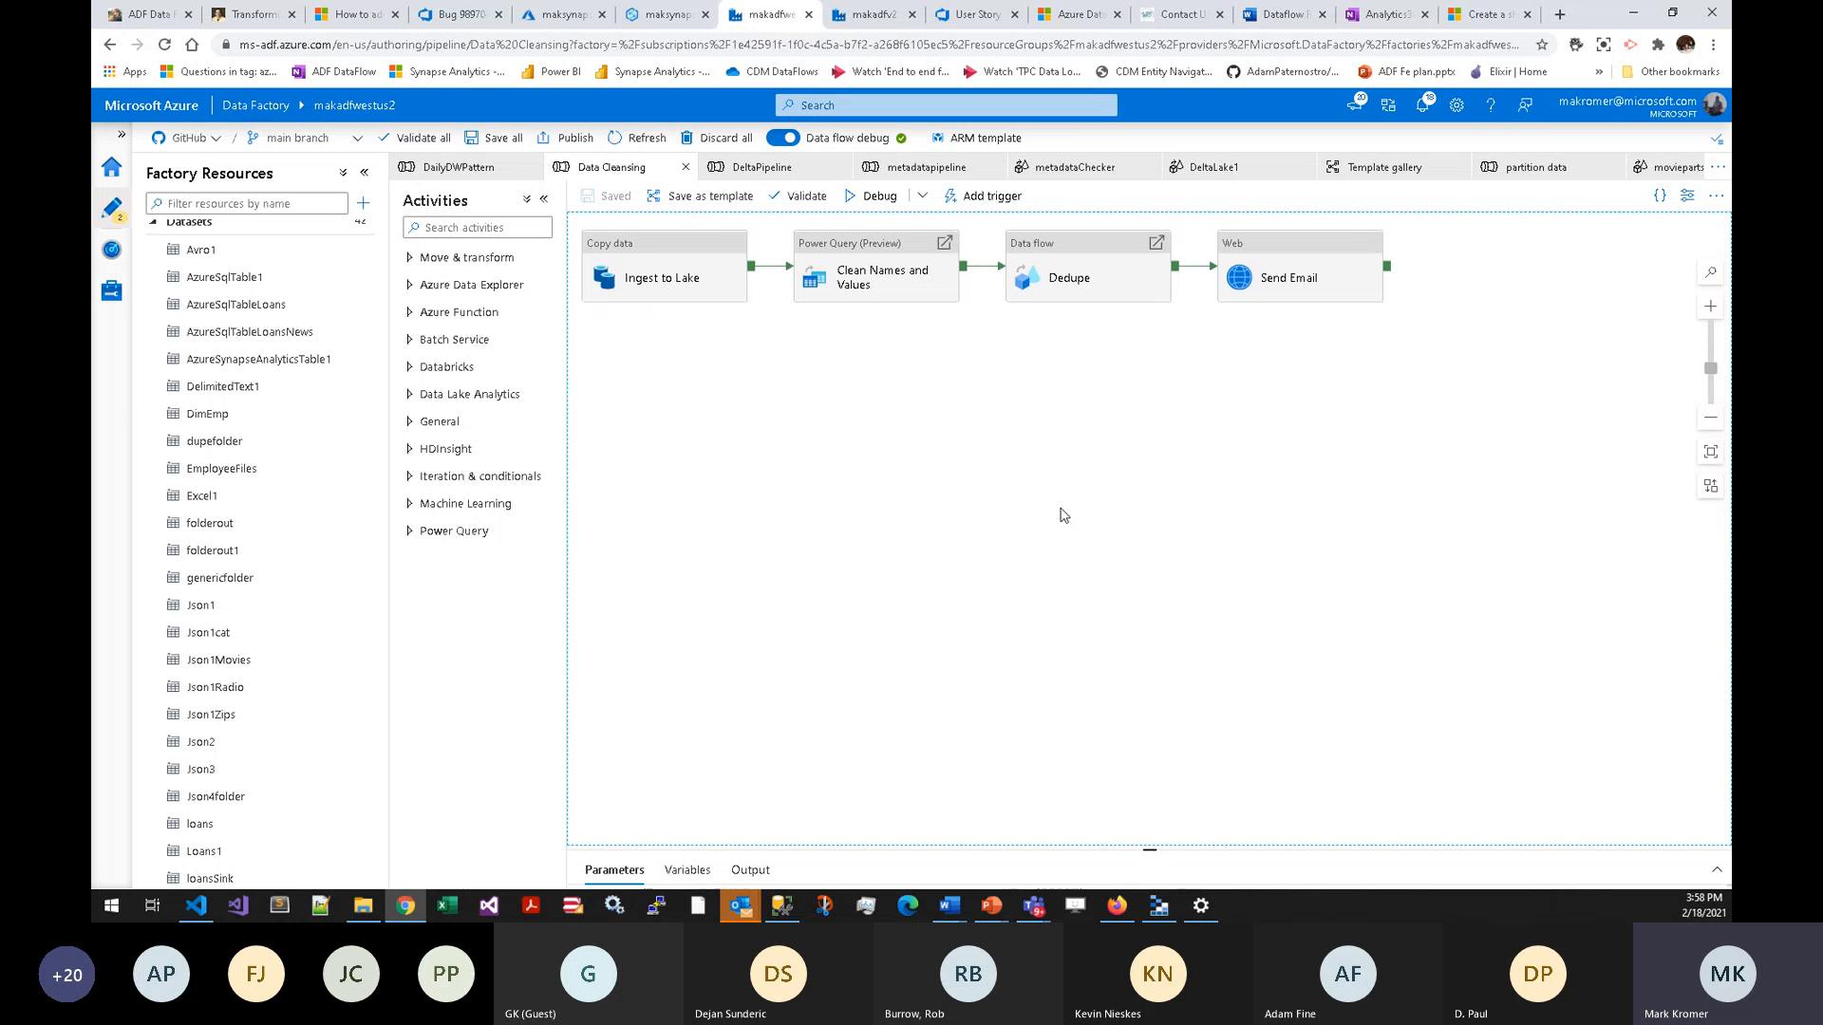
- Collapse the Datasets, Pipelines and Power Query groups in the factory resources
scroll(203, 408, "up", 2)
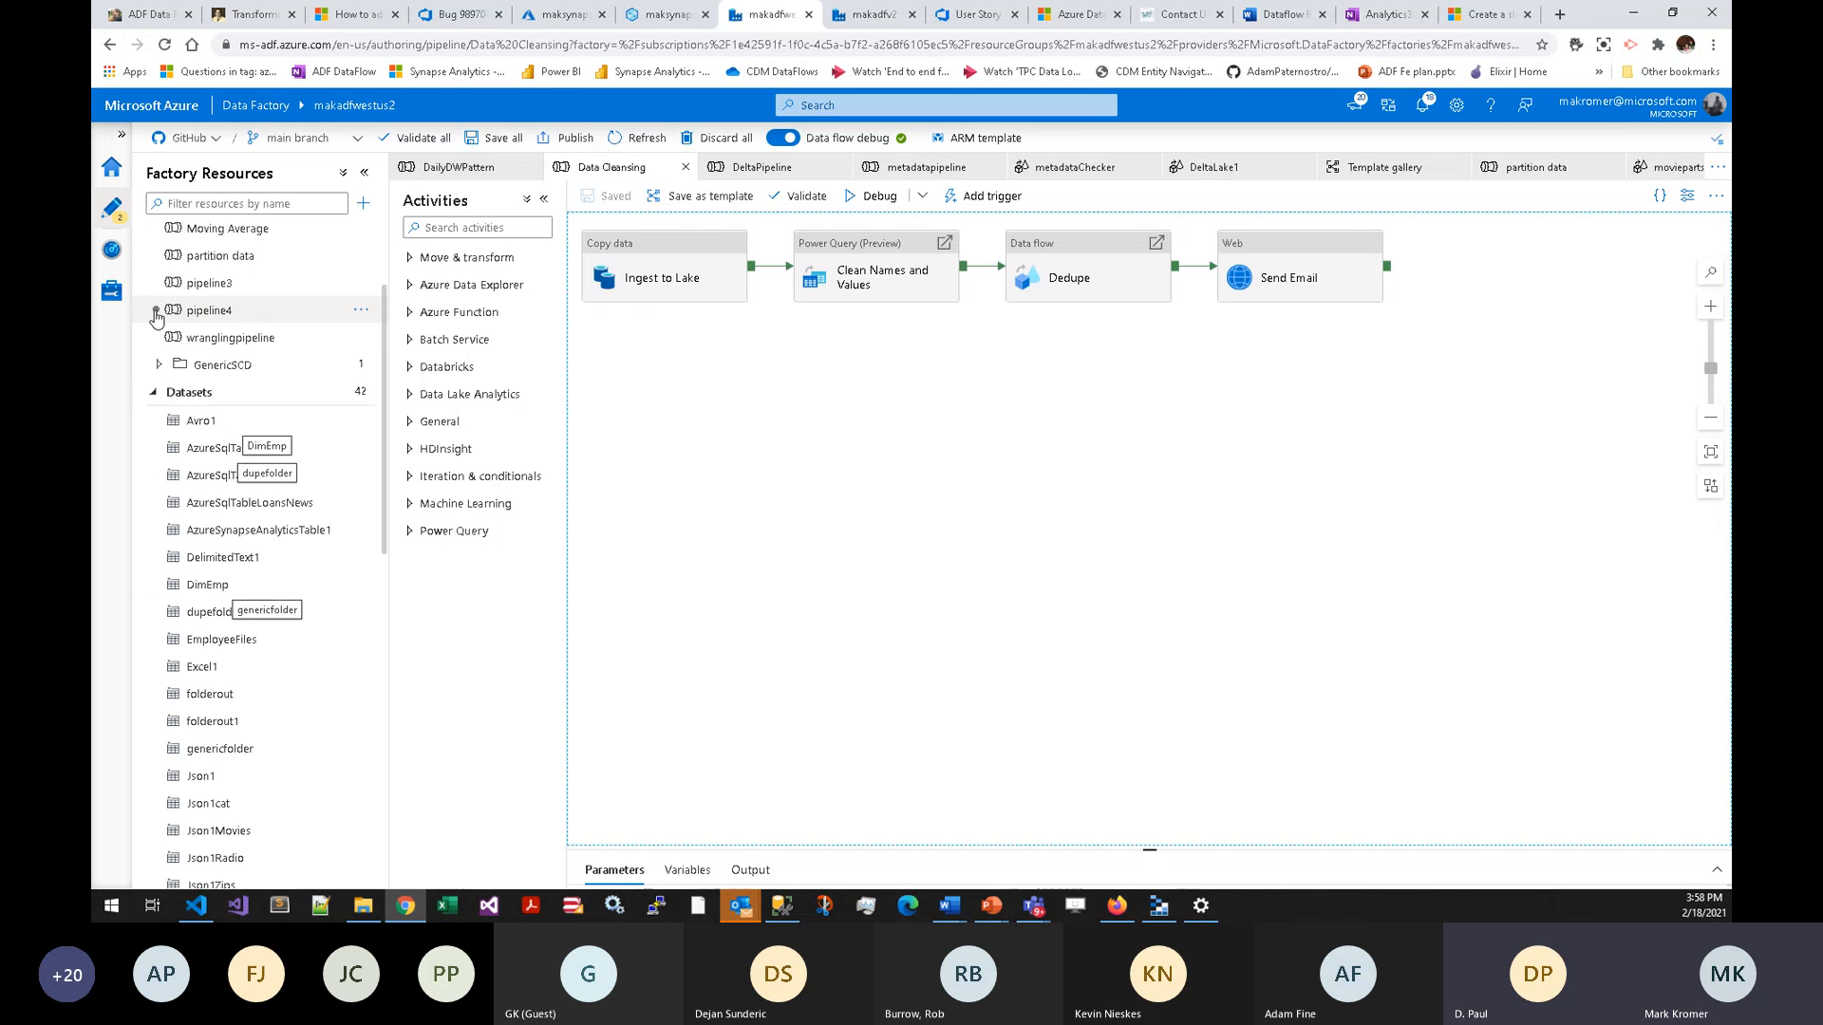
scroll(152, 323, "up", 2)
left_click(150, 563)
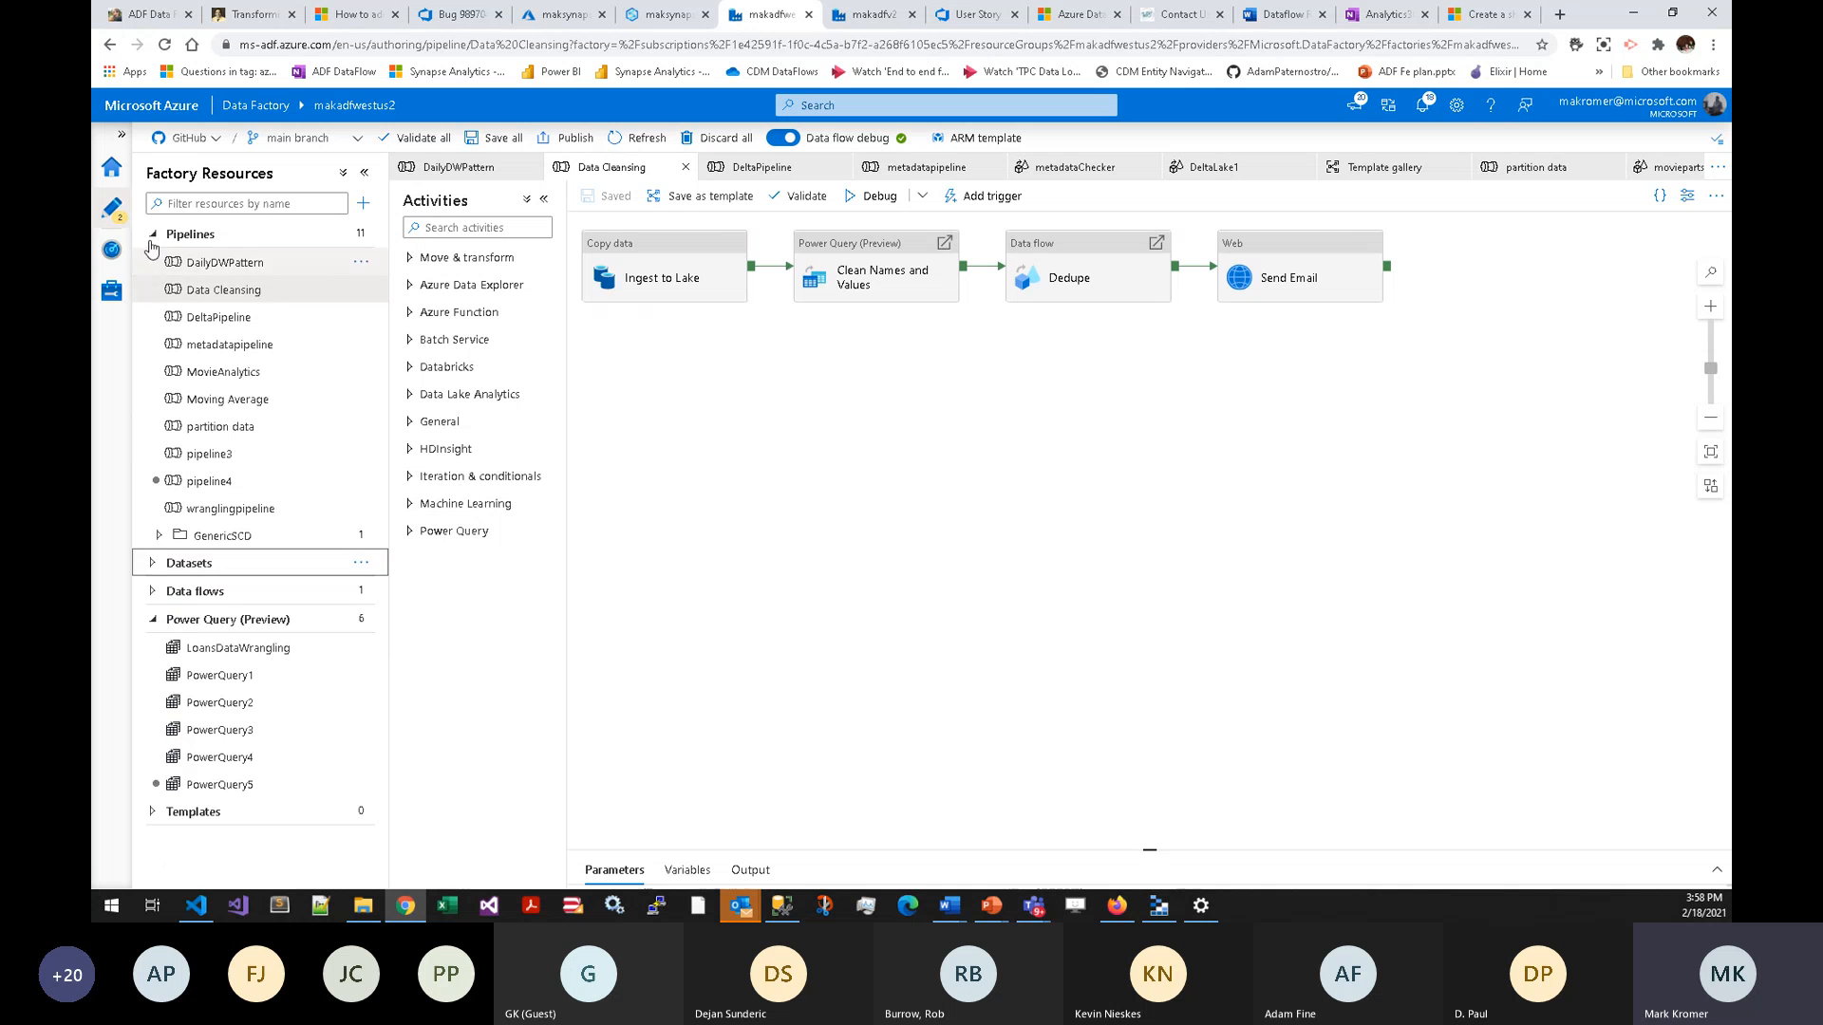
left_click(151, 235)
left_click(151, 320)
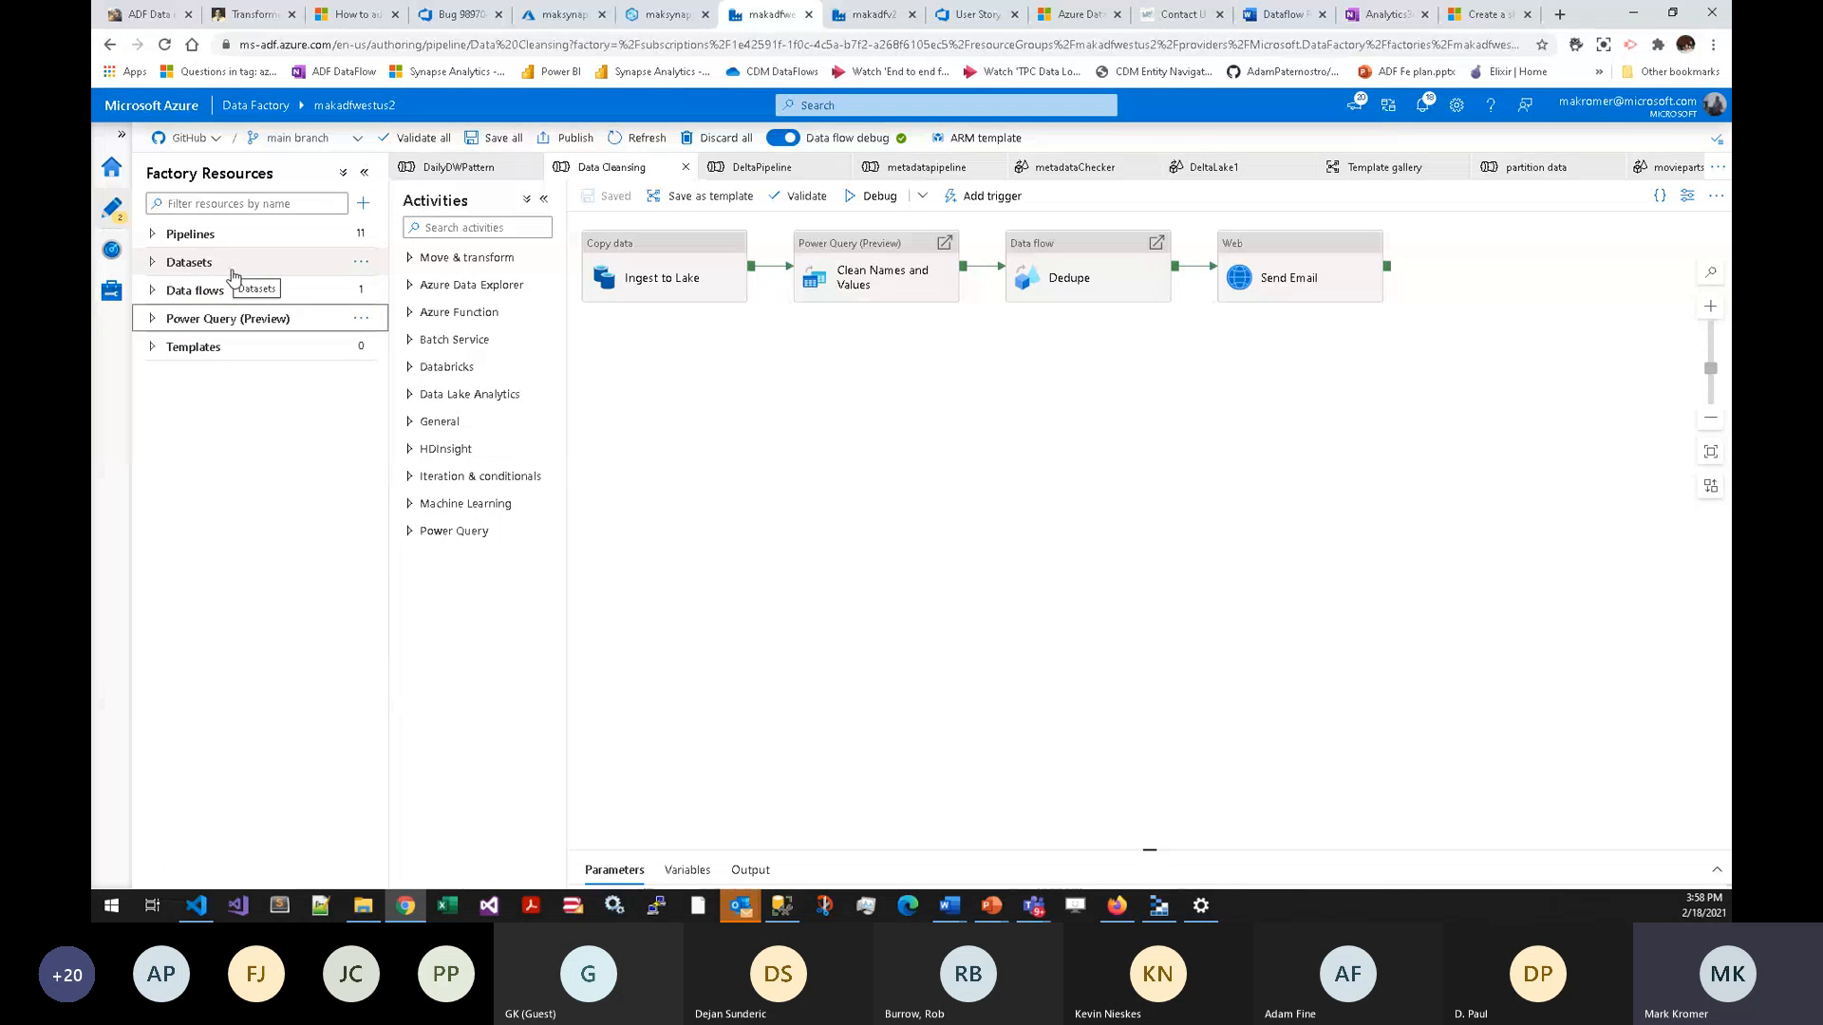
- Review the factory's lists of datasets and pipelines, collapsing each group again after viewing
left_click(153, 265)
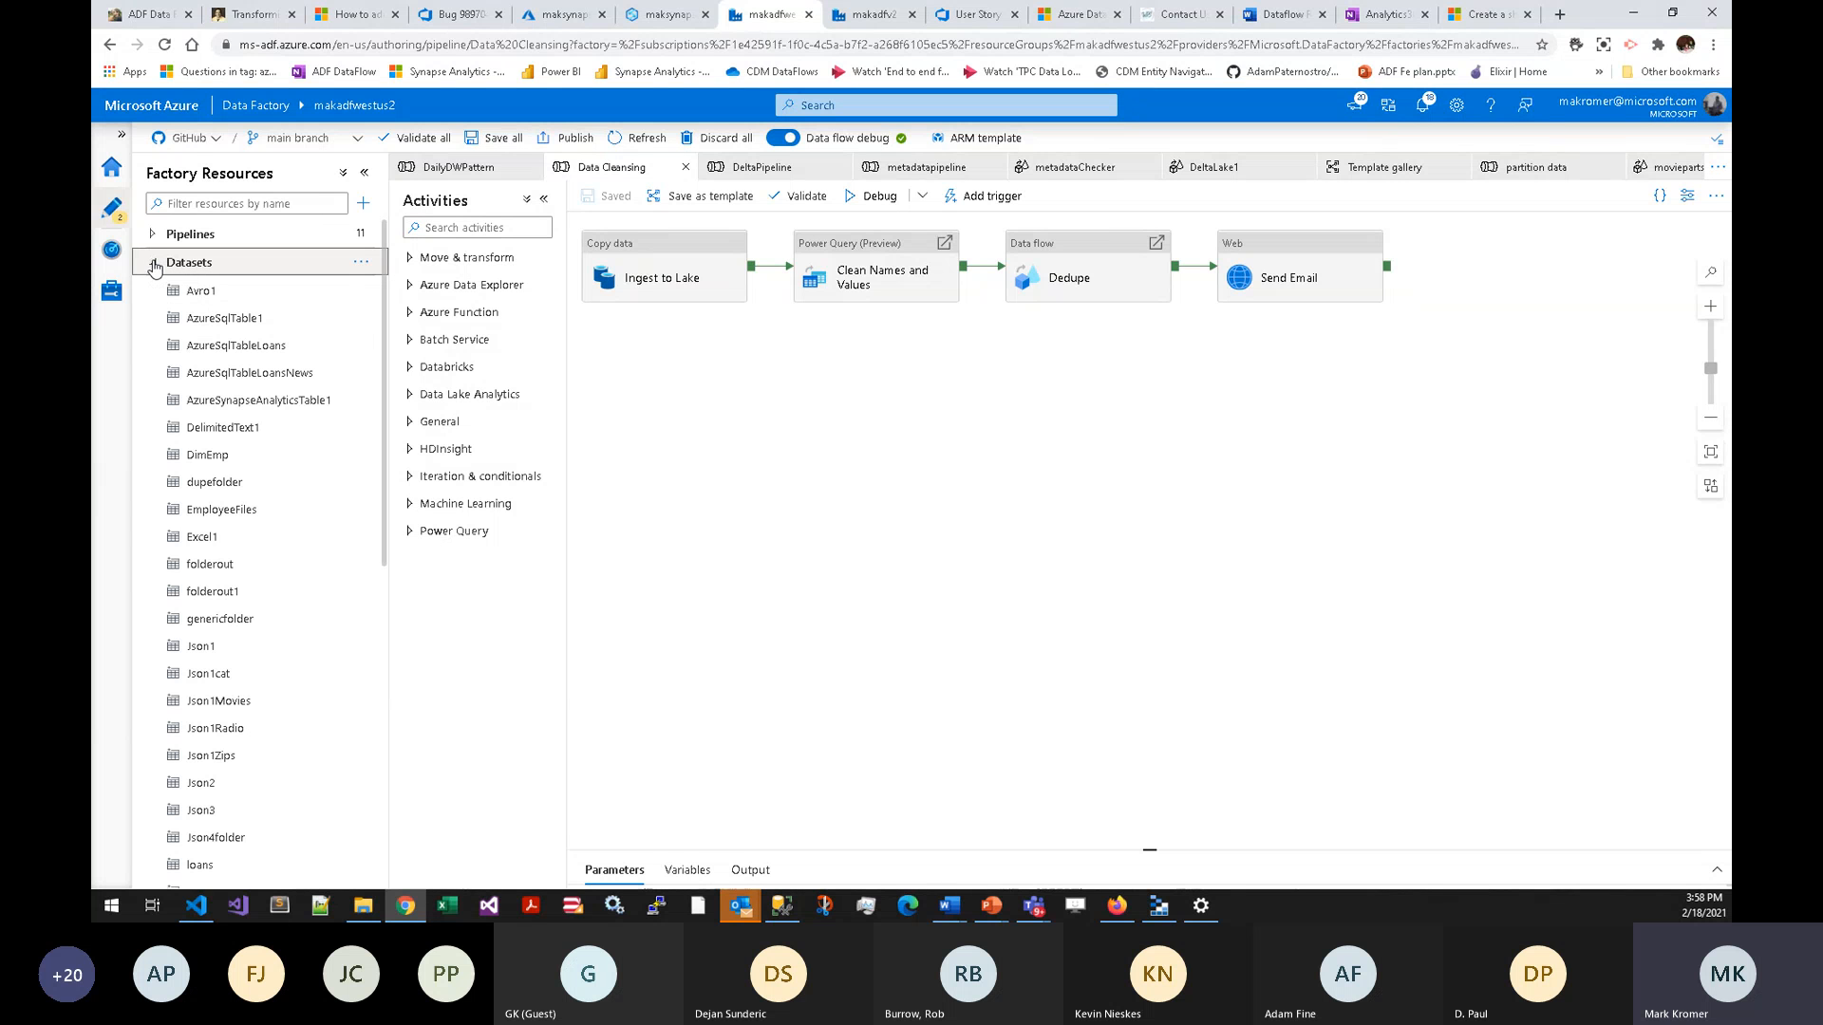
left_click(152, 266)
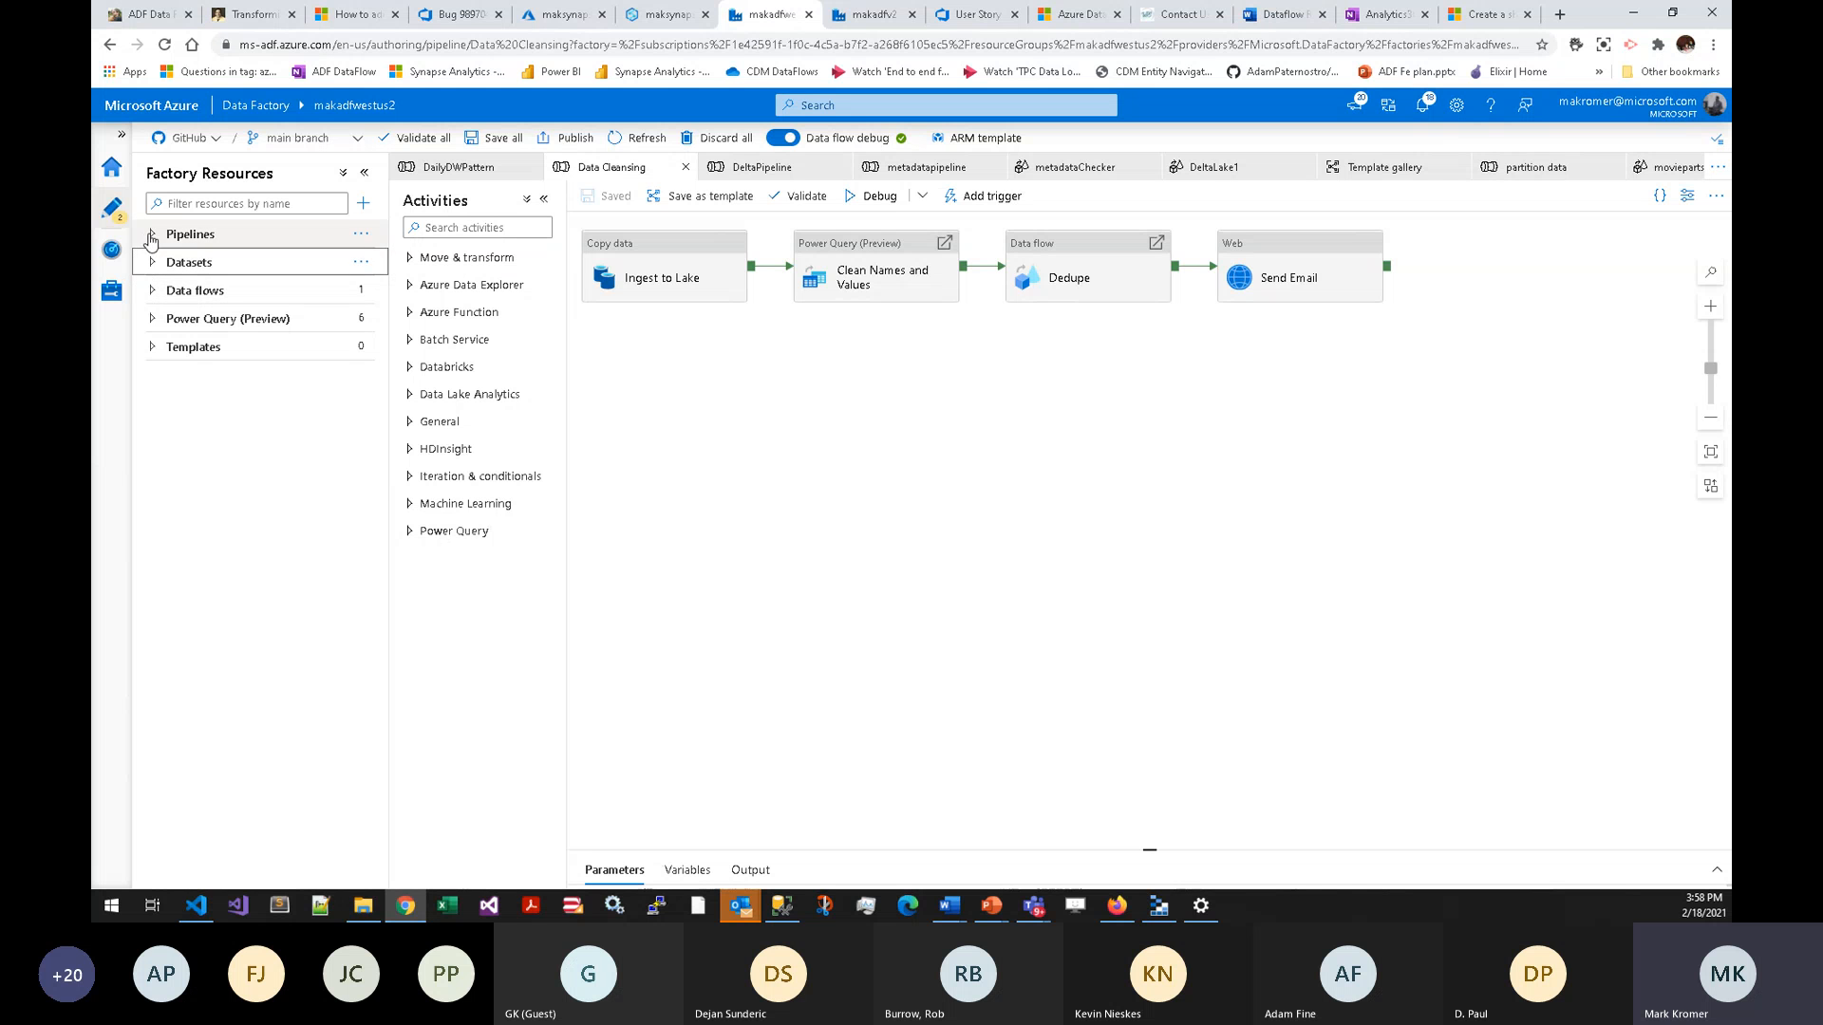
left_click(152, 233)
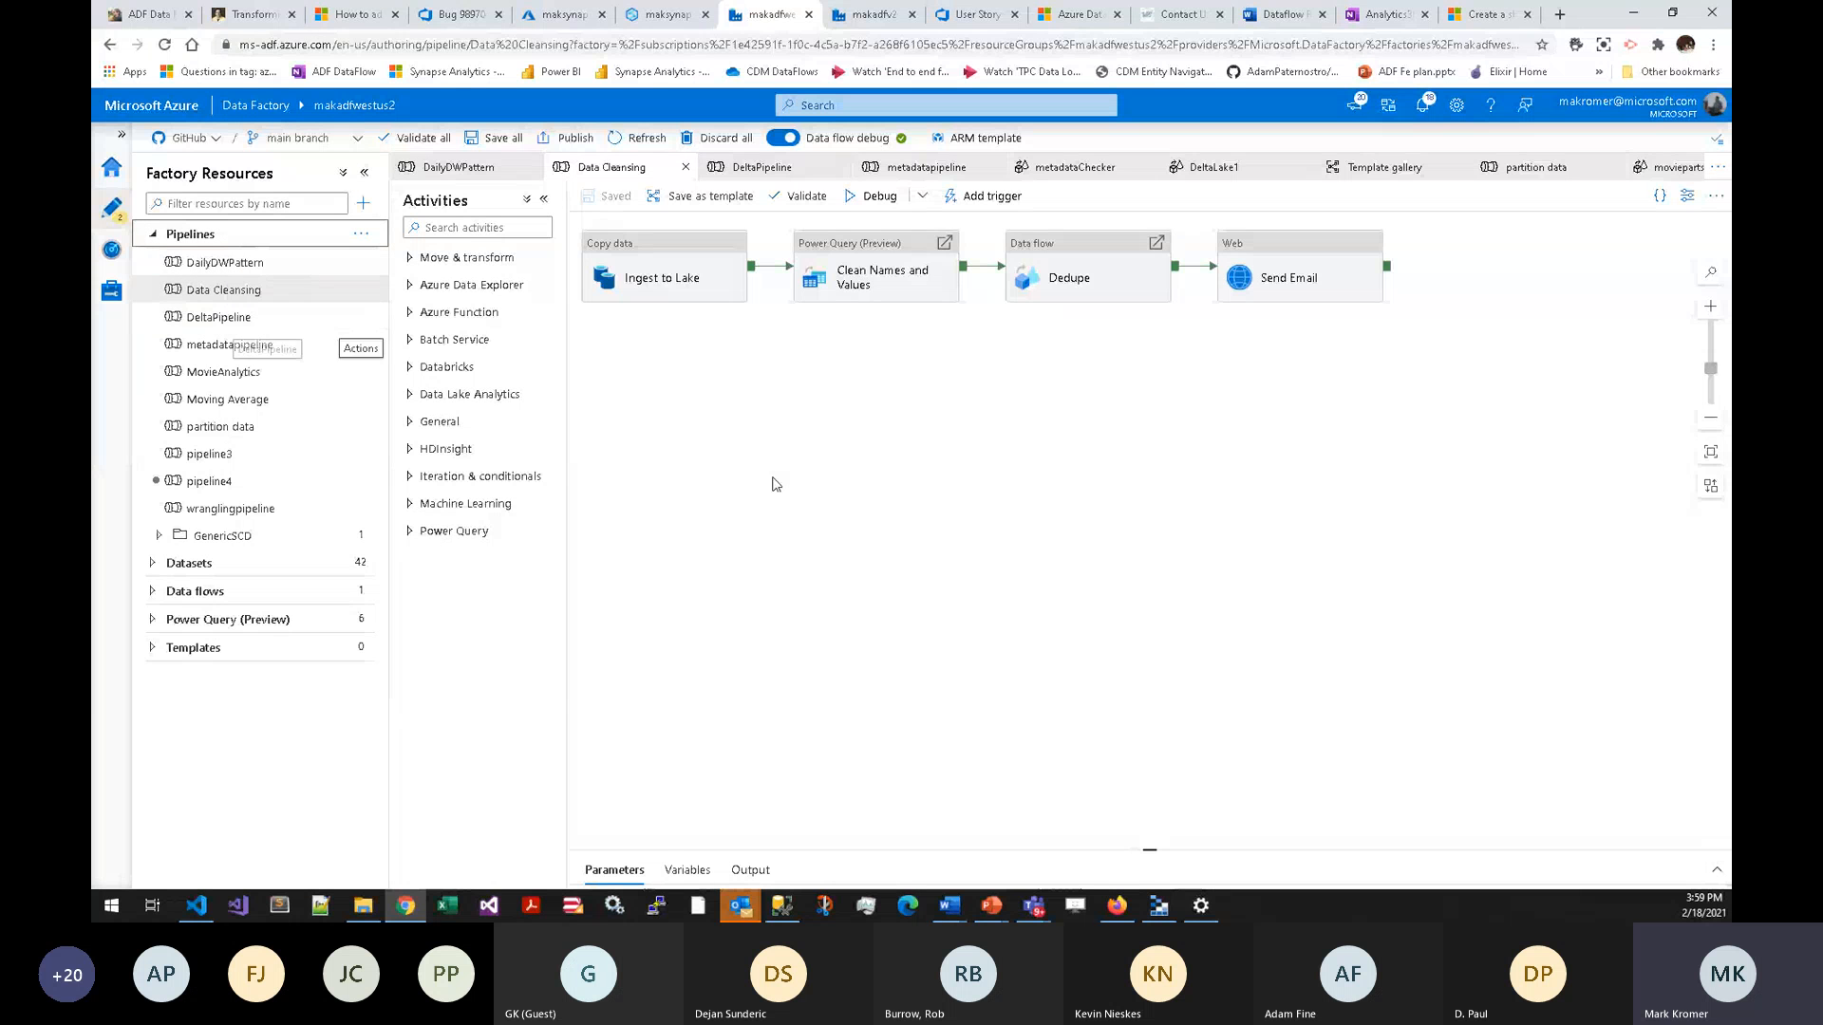
left_click(152, 234)
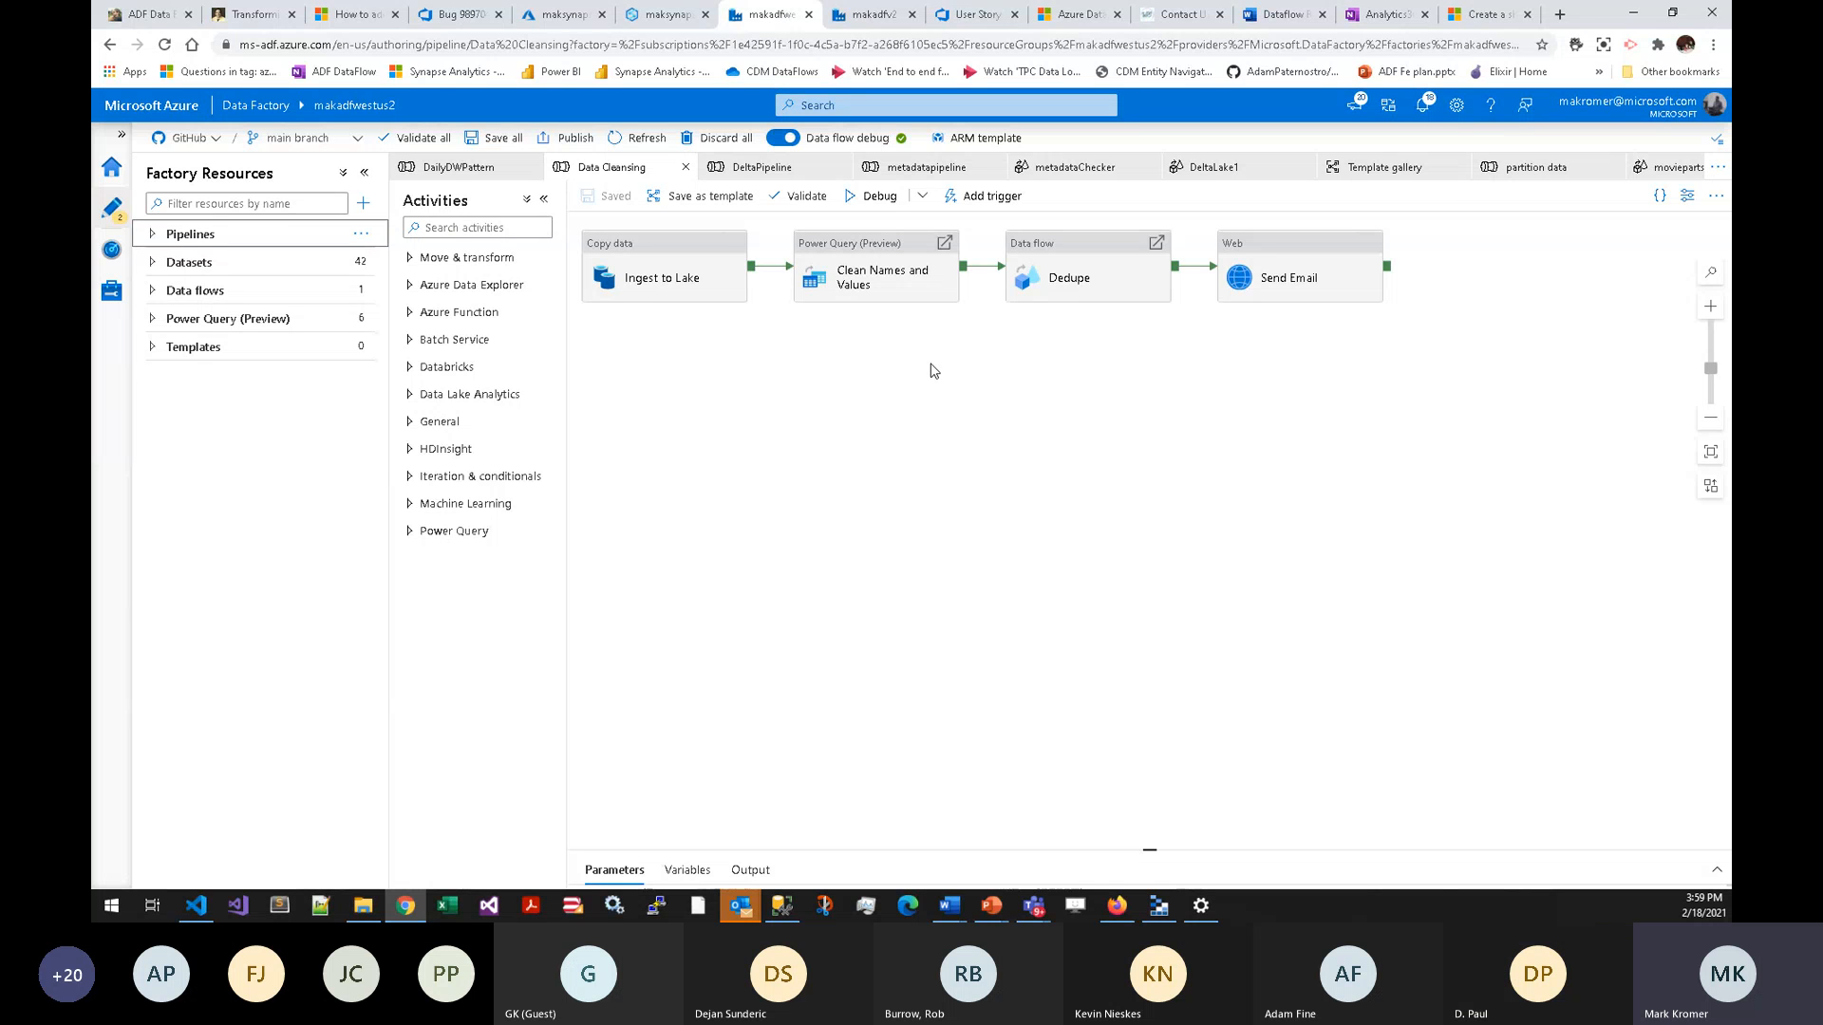
- Show the general settings of the Dedupe data flow activity in the Data Cleansing pipeline
left_click_drag(932, 371, 932, 367)
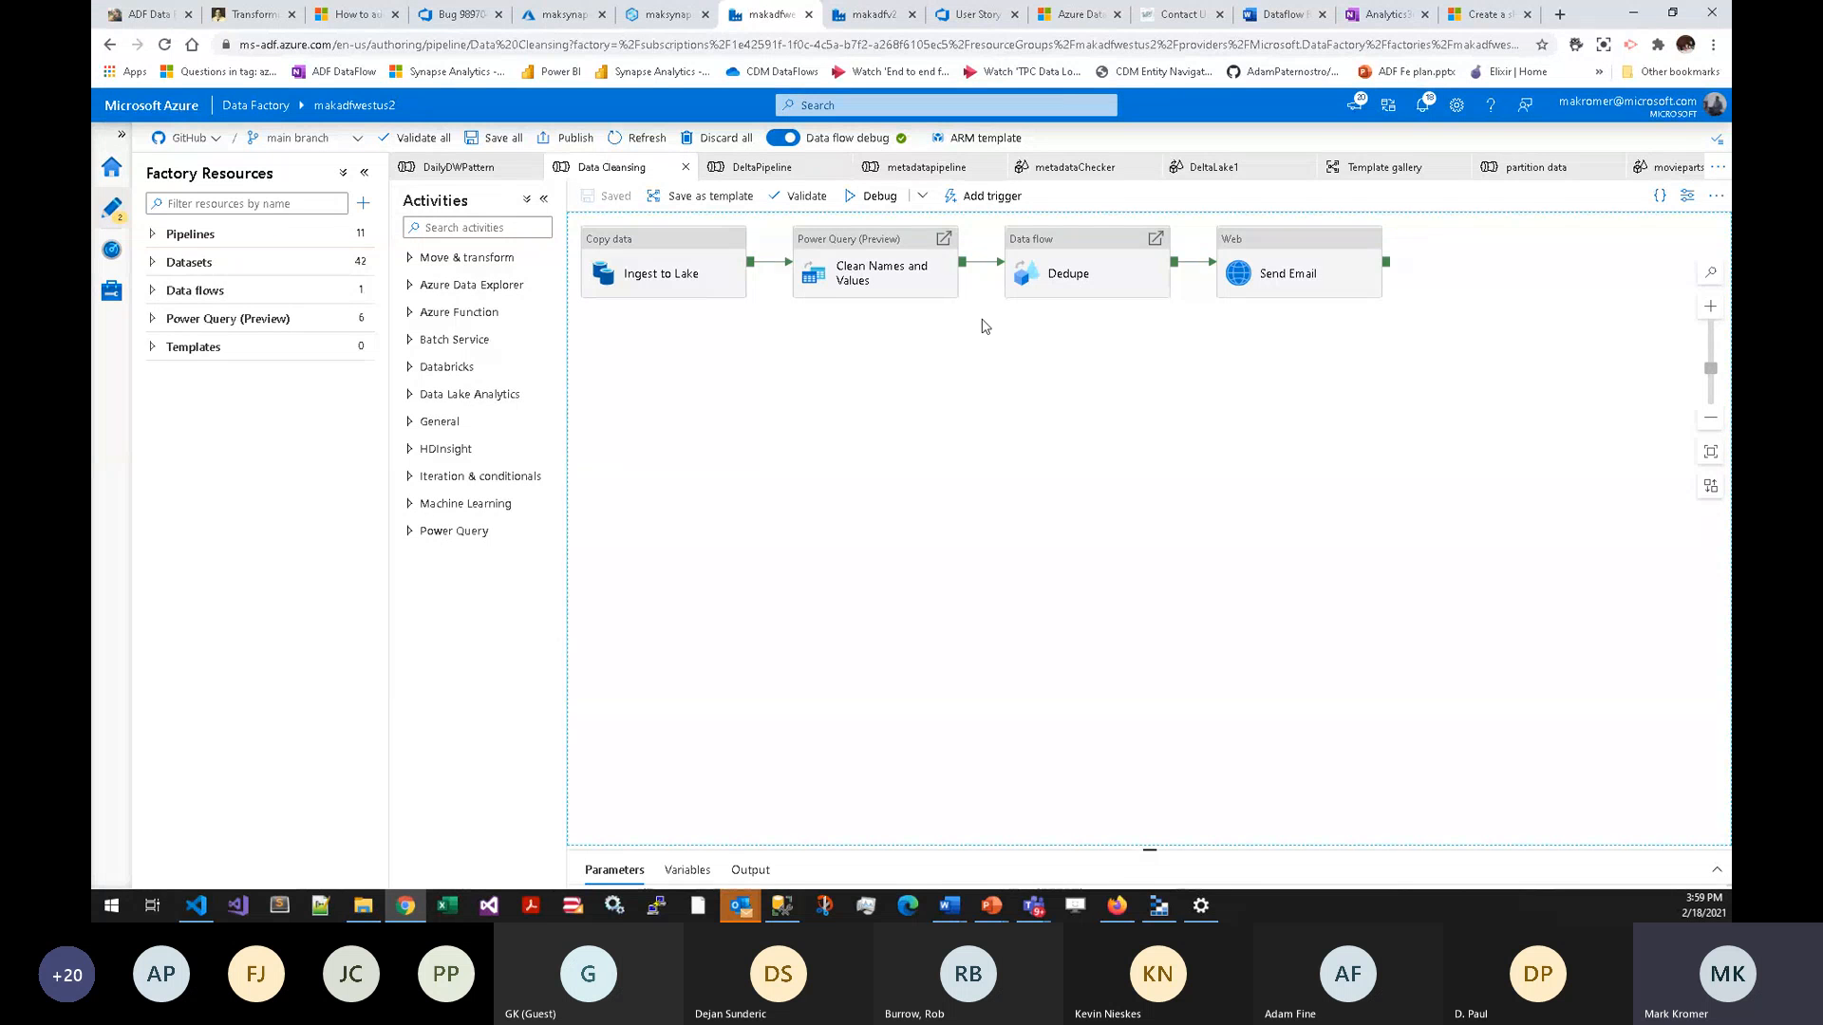
left_click(1089, 276)
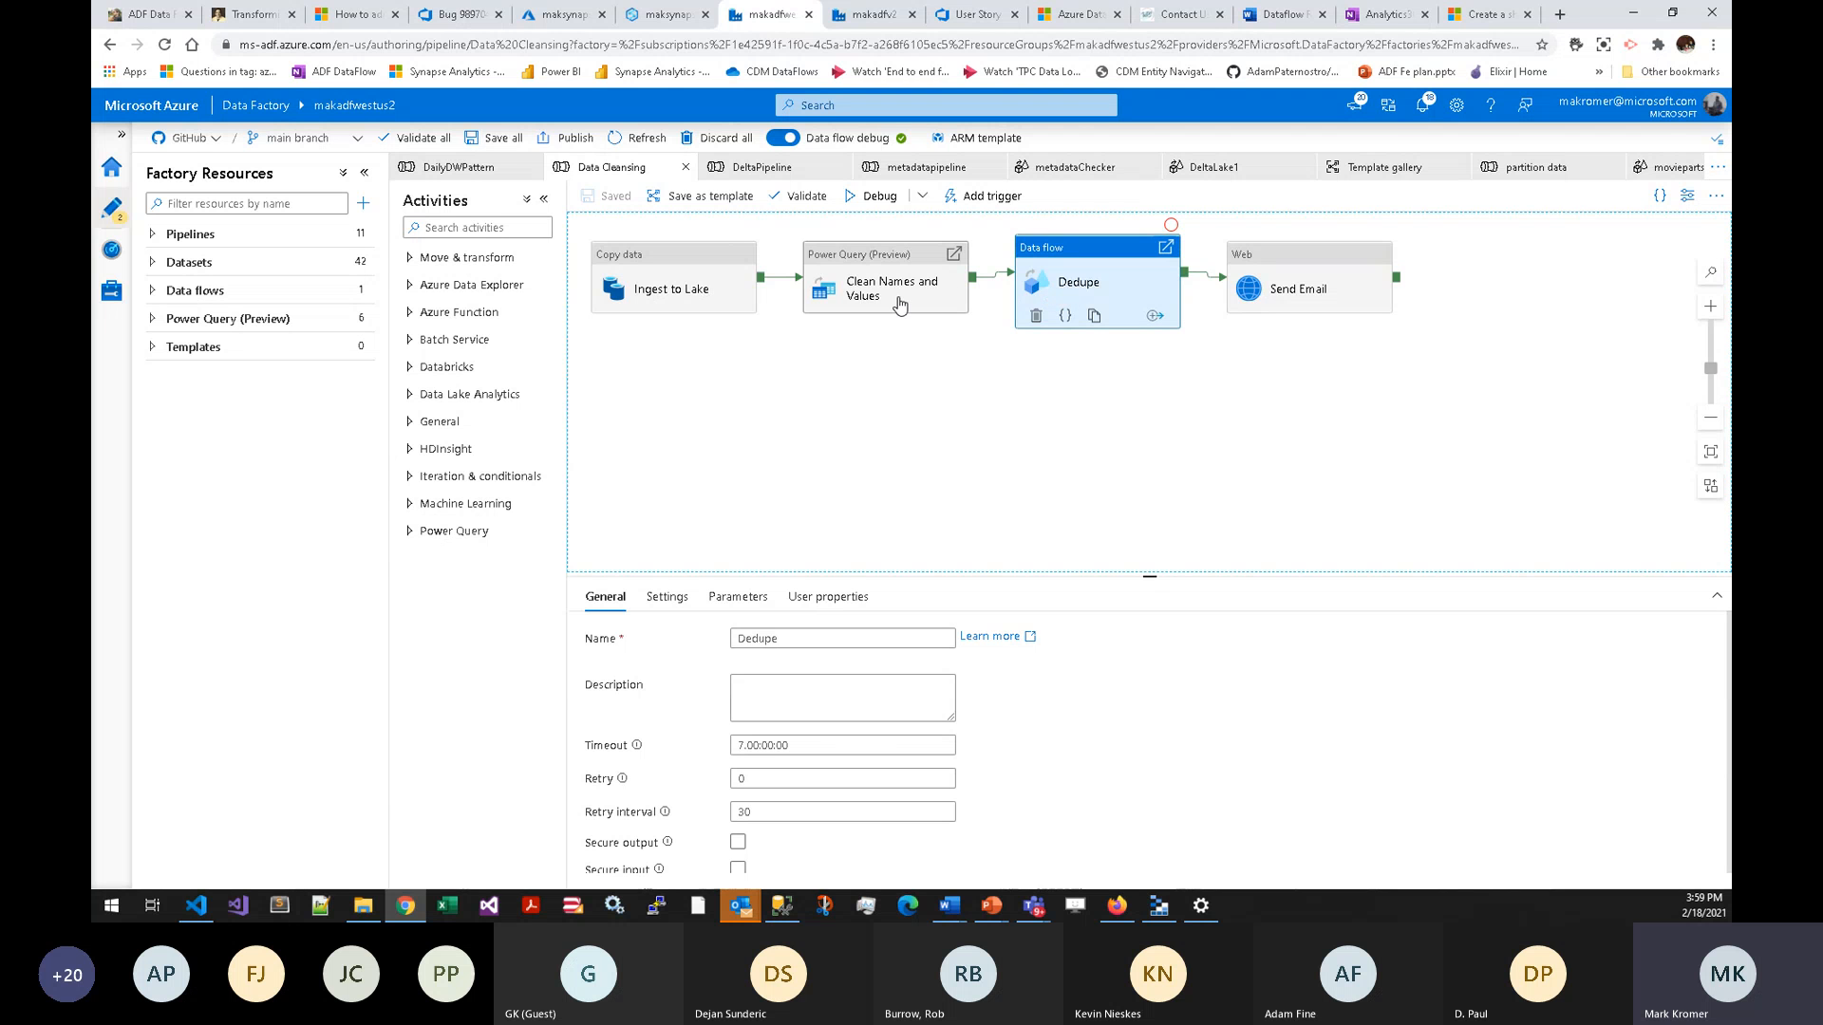
left_click(923, 371)
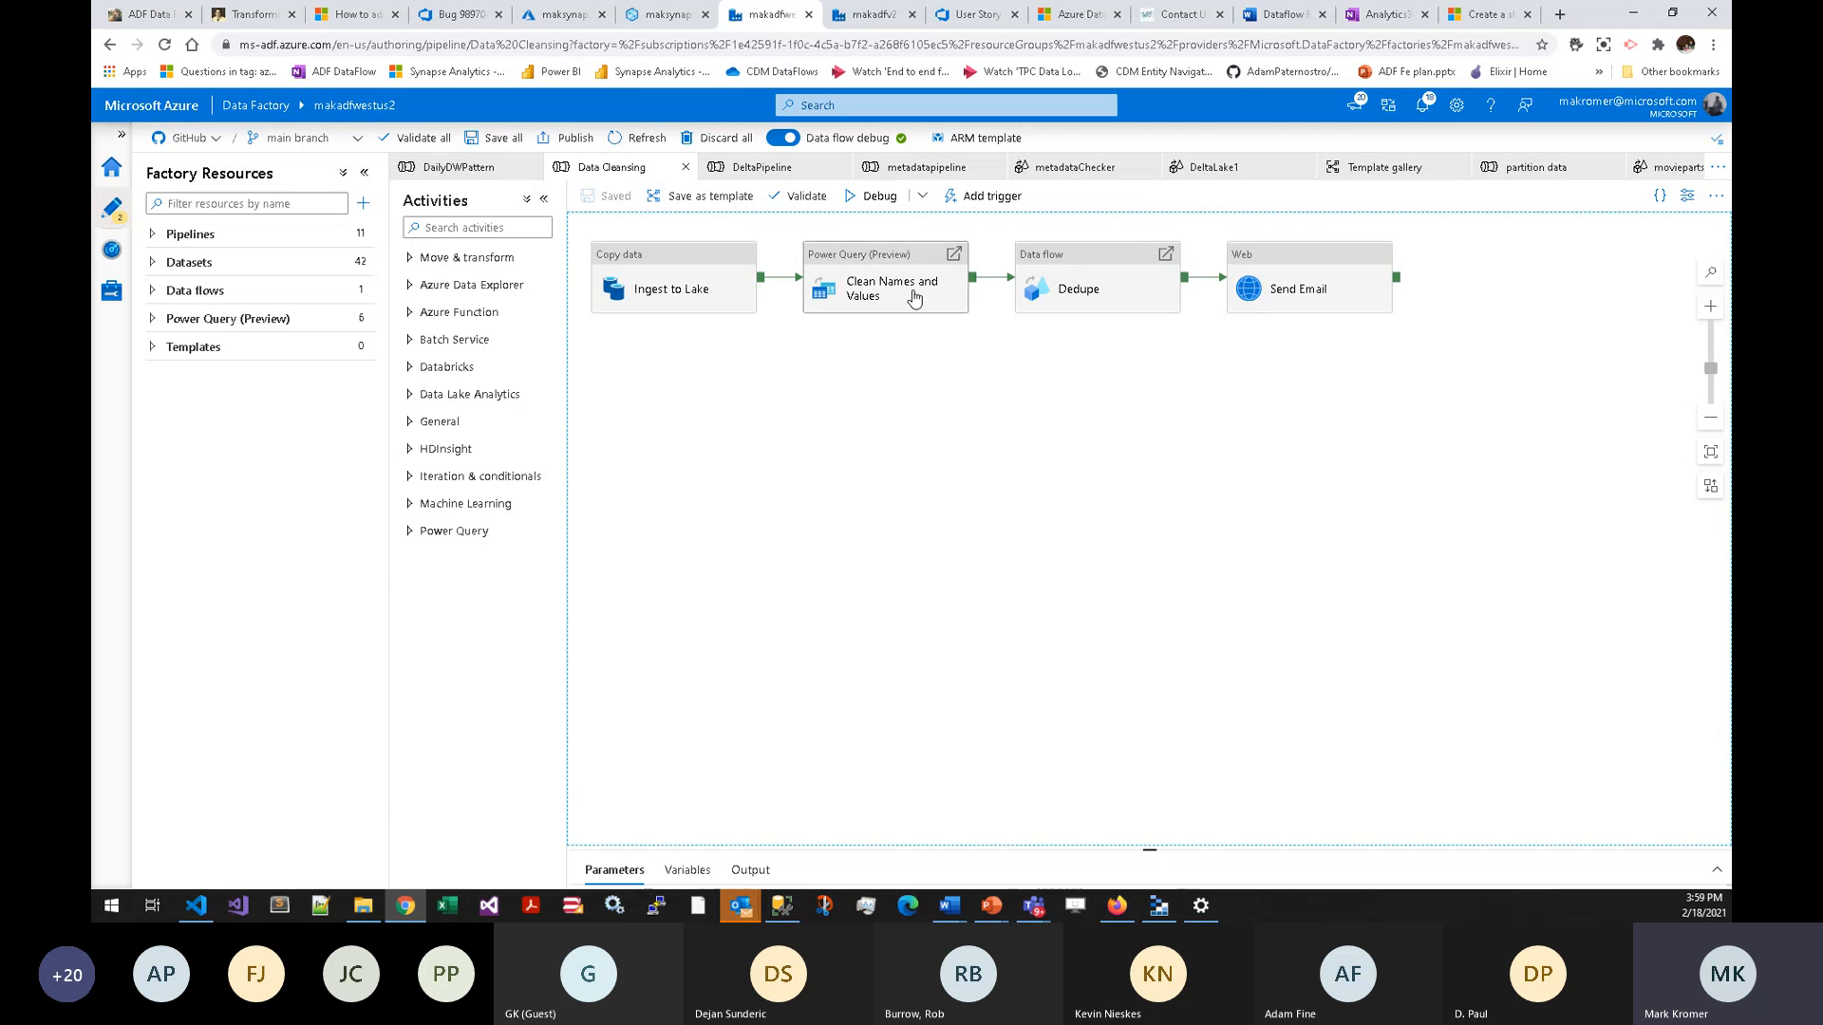
left_click(1092, 300)
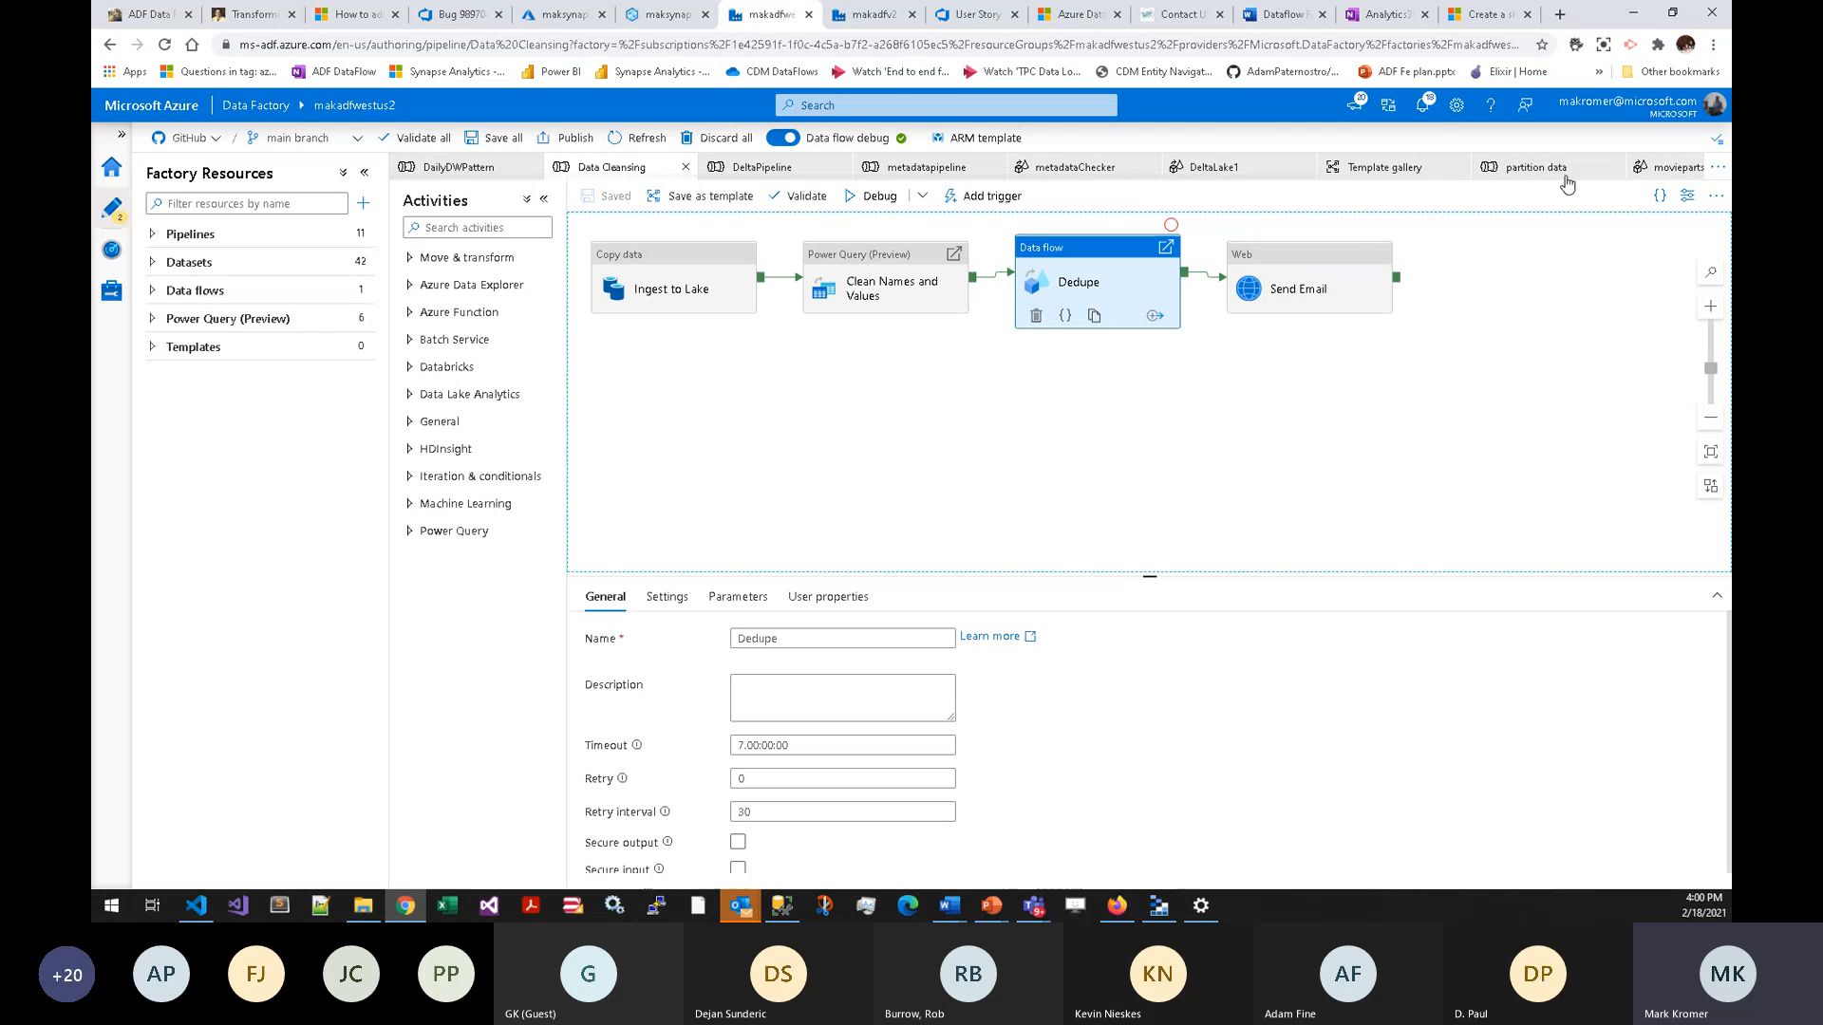
- Add a Data flow activity to pipeline4, connect Power Query1 to it, and show the new activity's general settings
left_click_drag(1315, 178, 1668, 181)
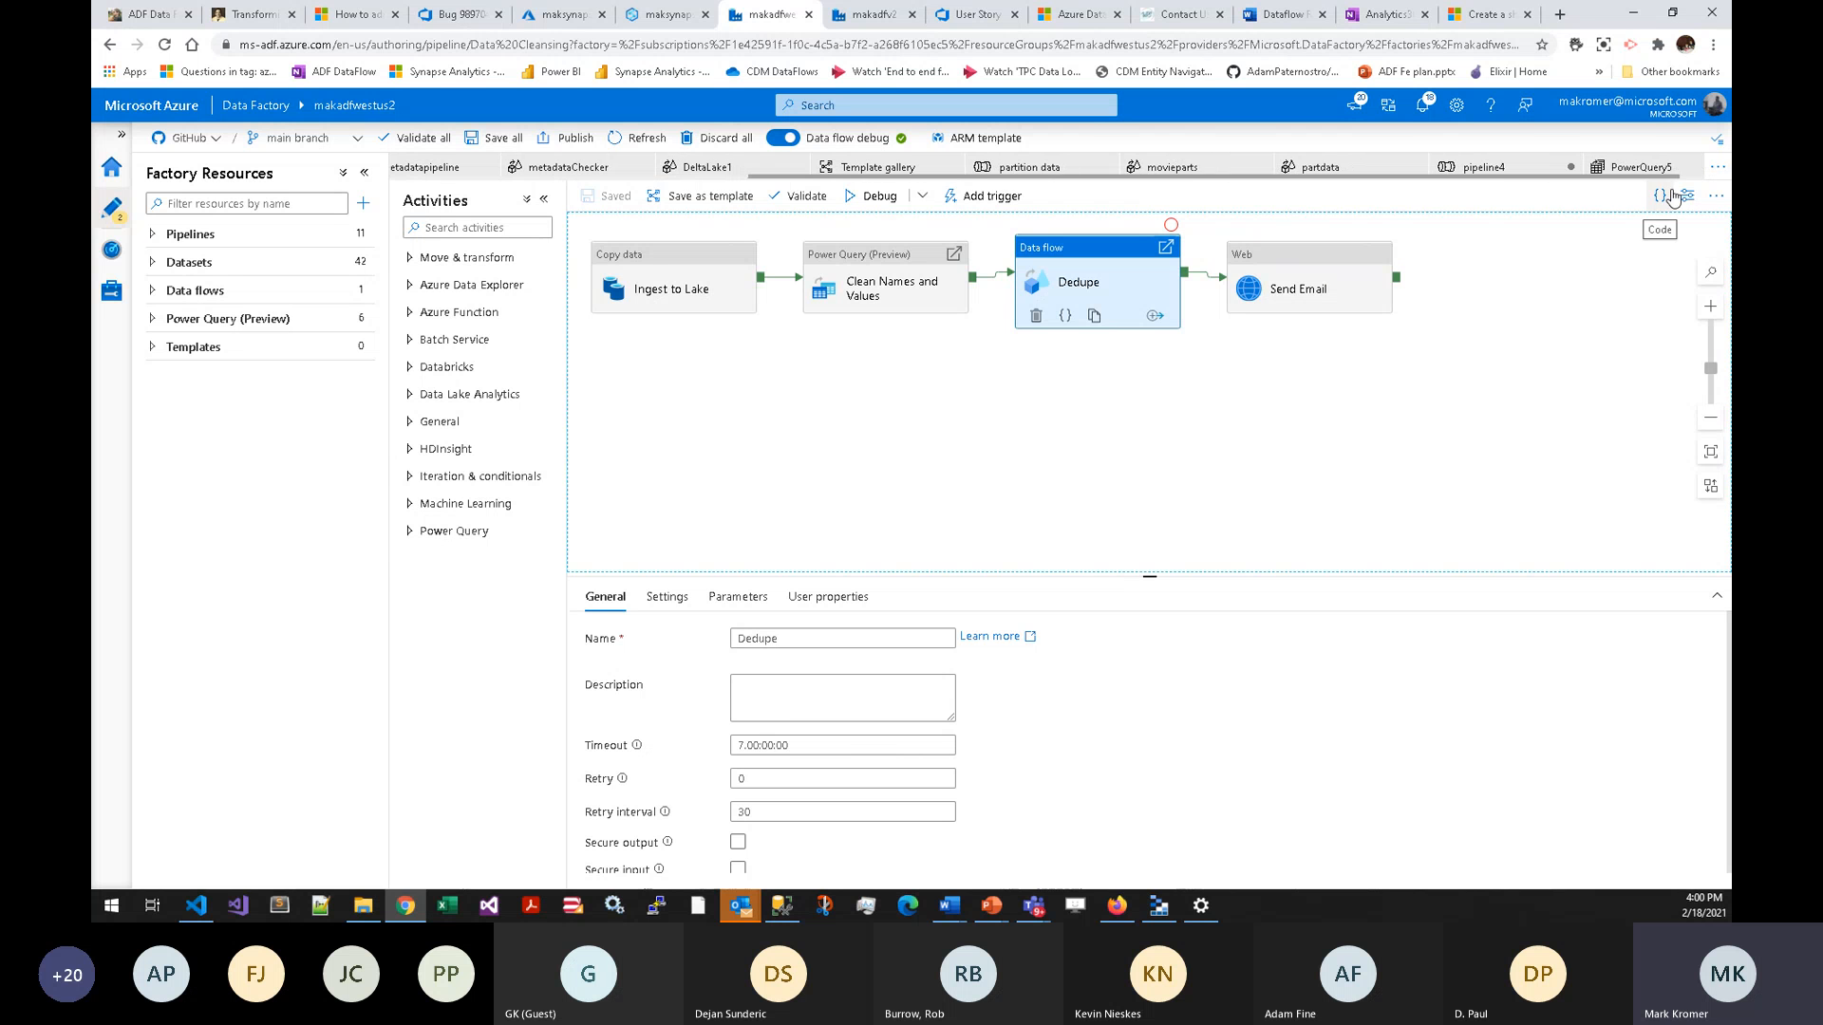
left_click(1489, 171)
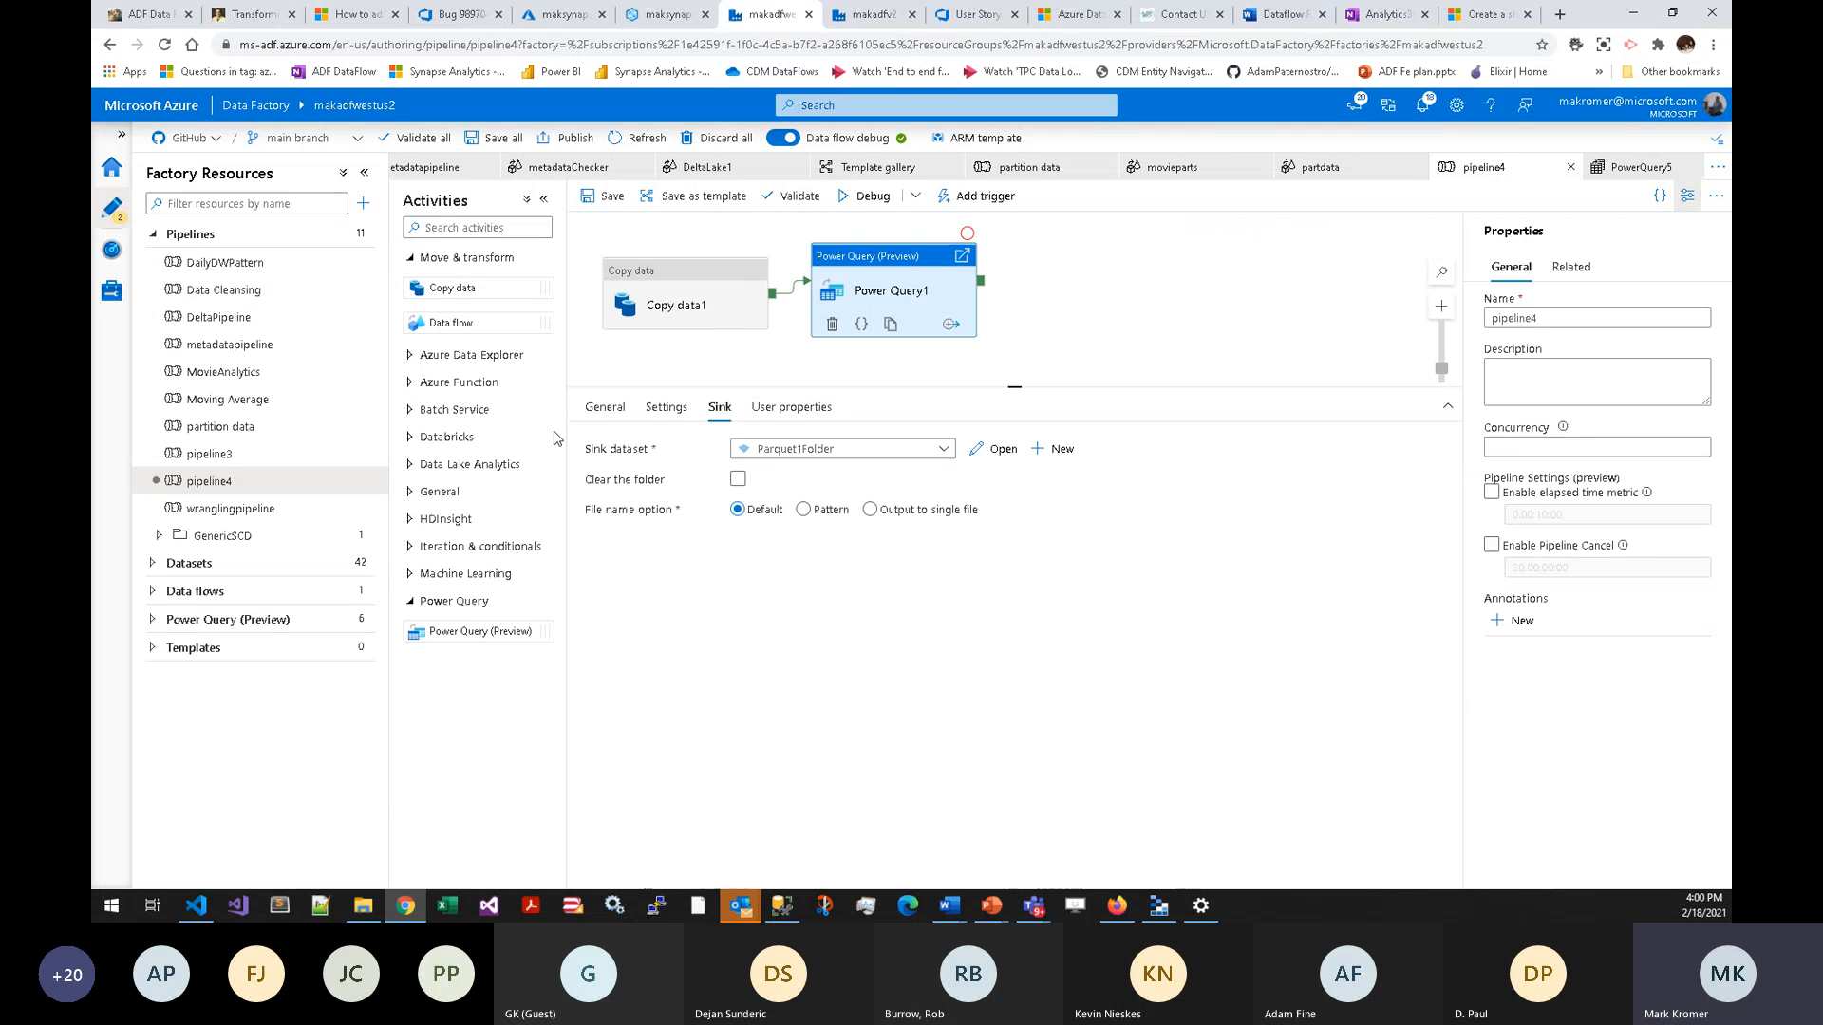
left_click_drag(425, 323, 1126, 293)
left_click_drag(981, 281, 1092, 302)
left_click(819, 373)
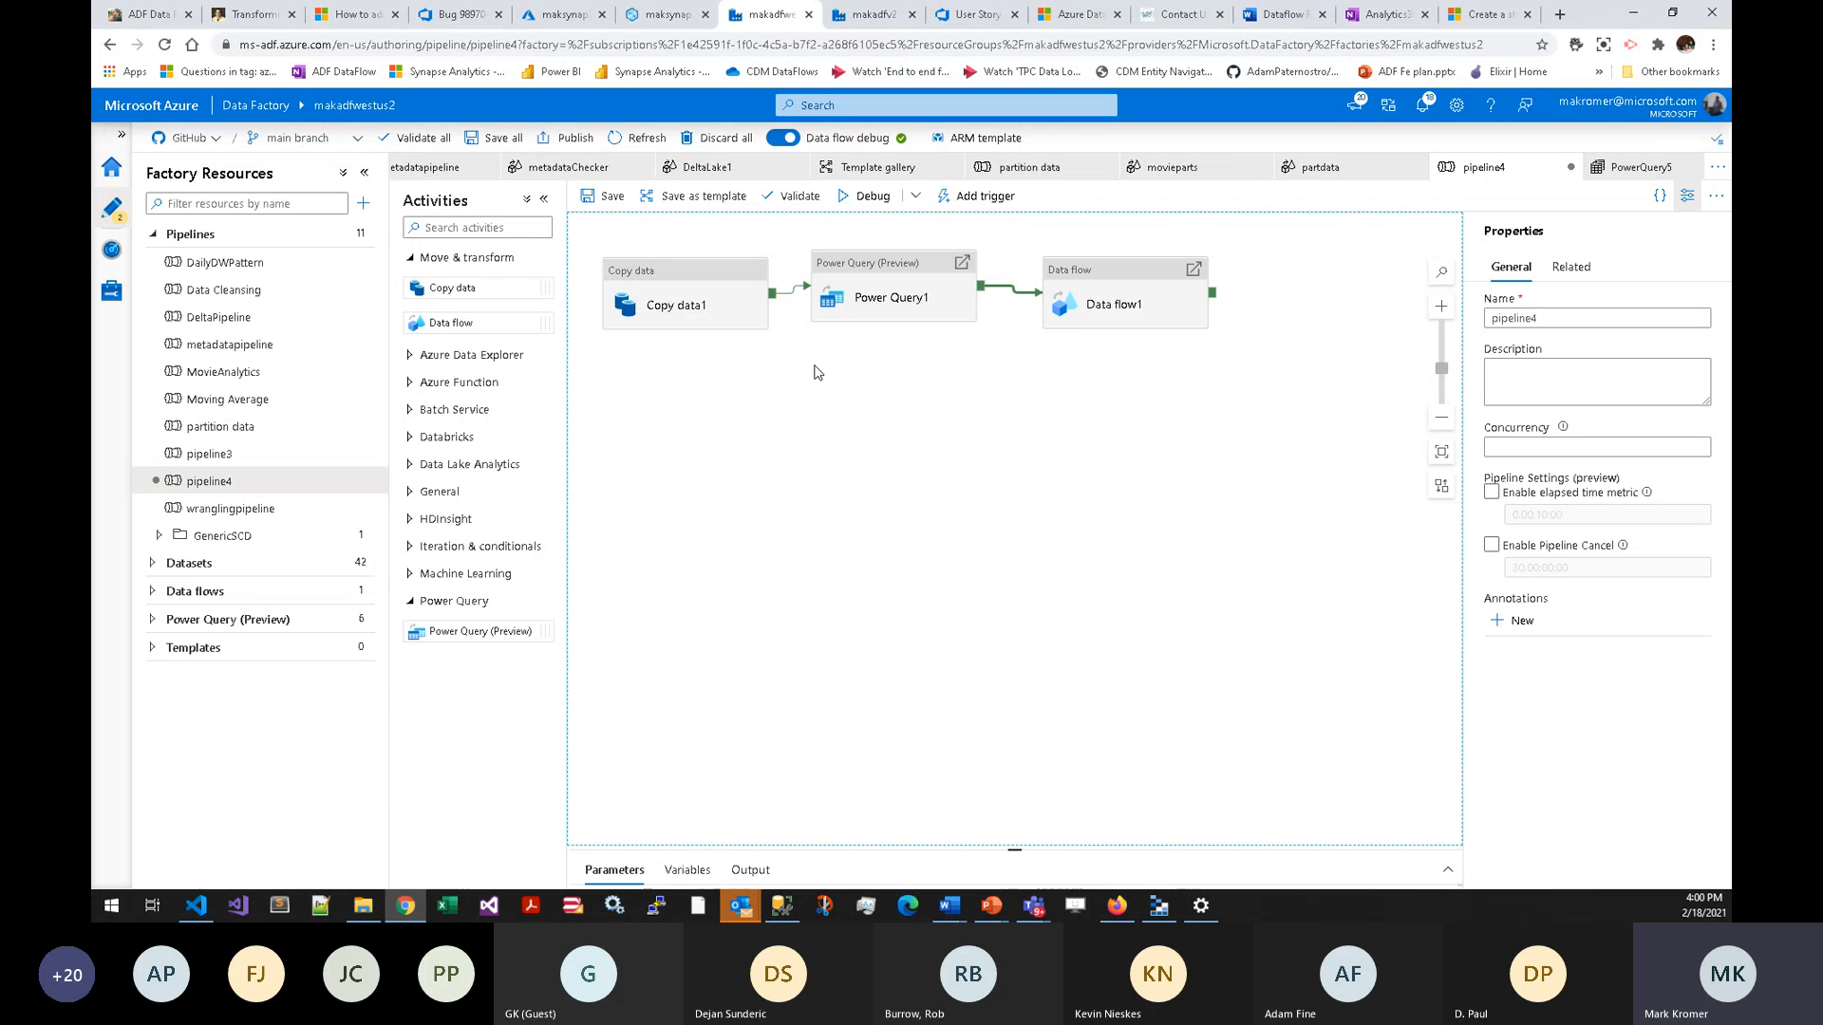
left_click(673, 311)
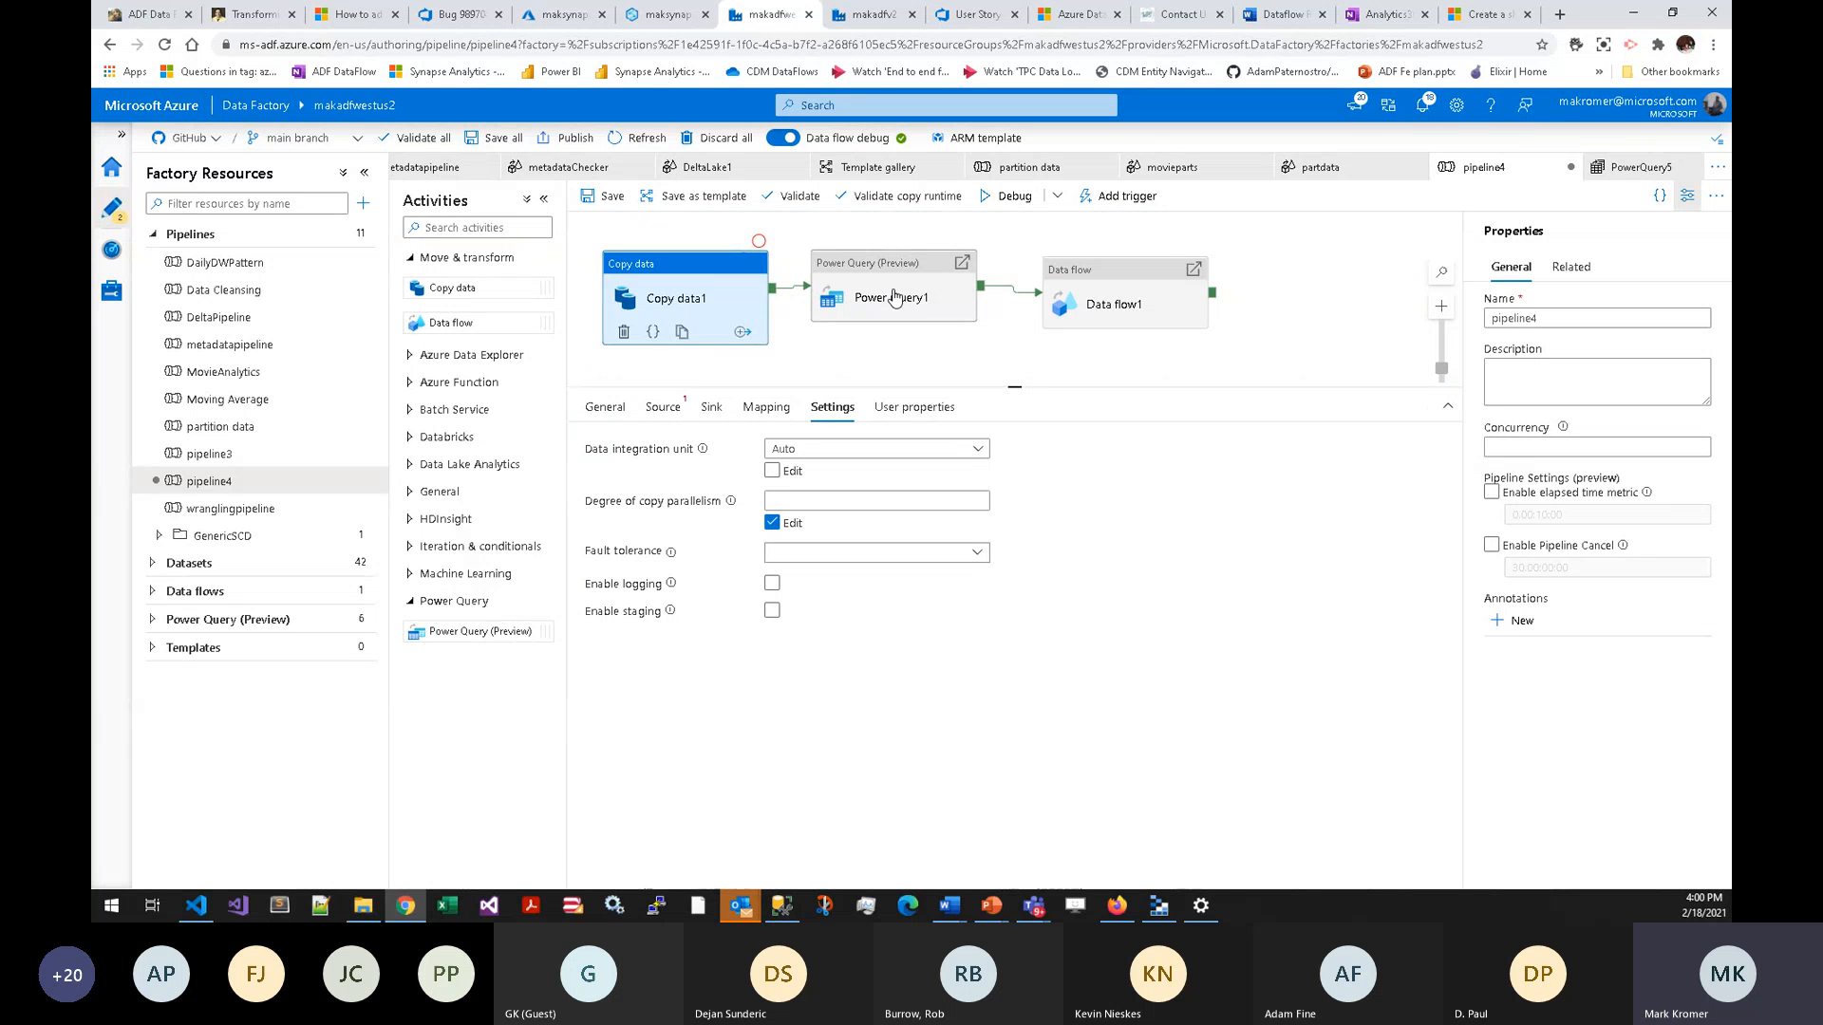
left_click(1096, 304)
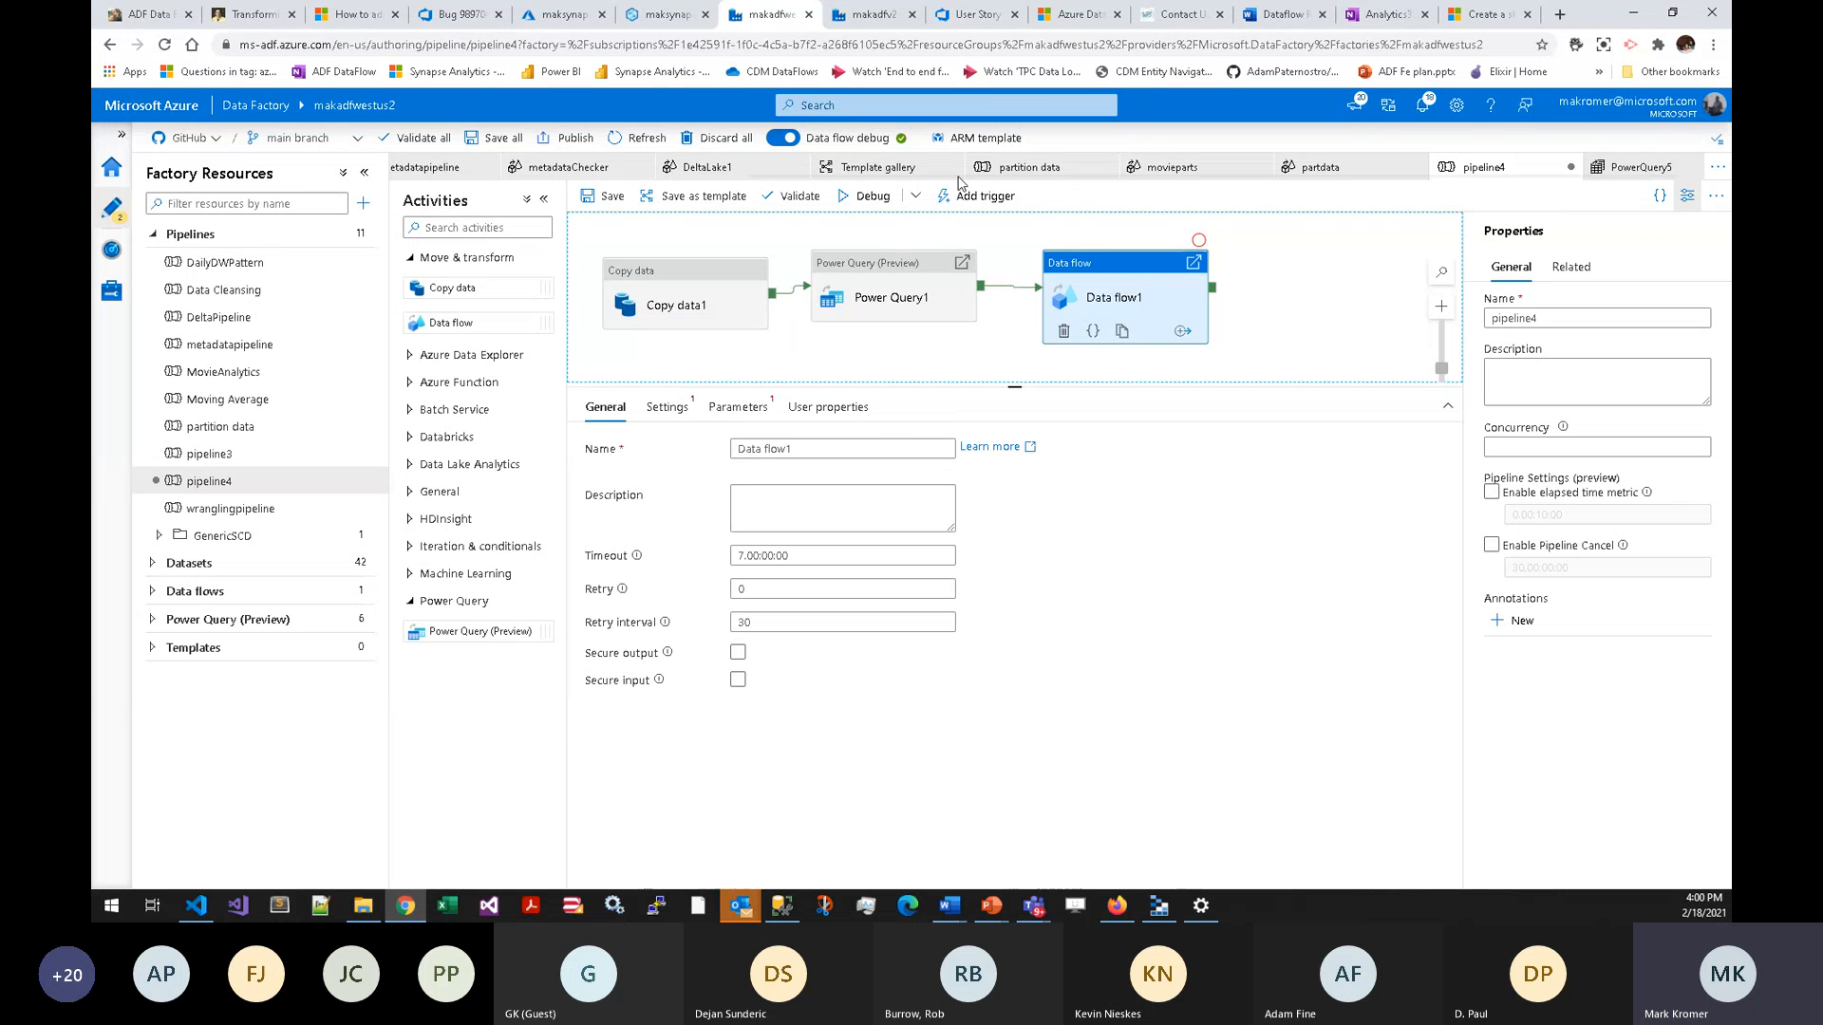
- Return to the Data Cleansing pipeline and open the data flow behind its Dedupe activity
left_click_drag(844, 178, 629, 191)
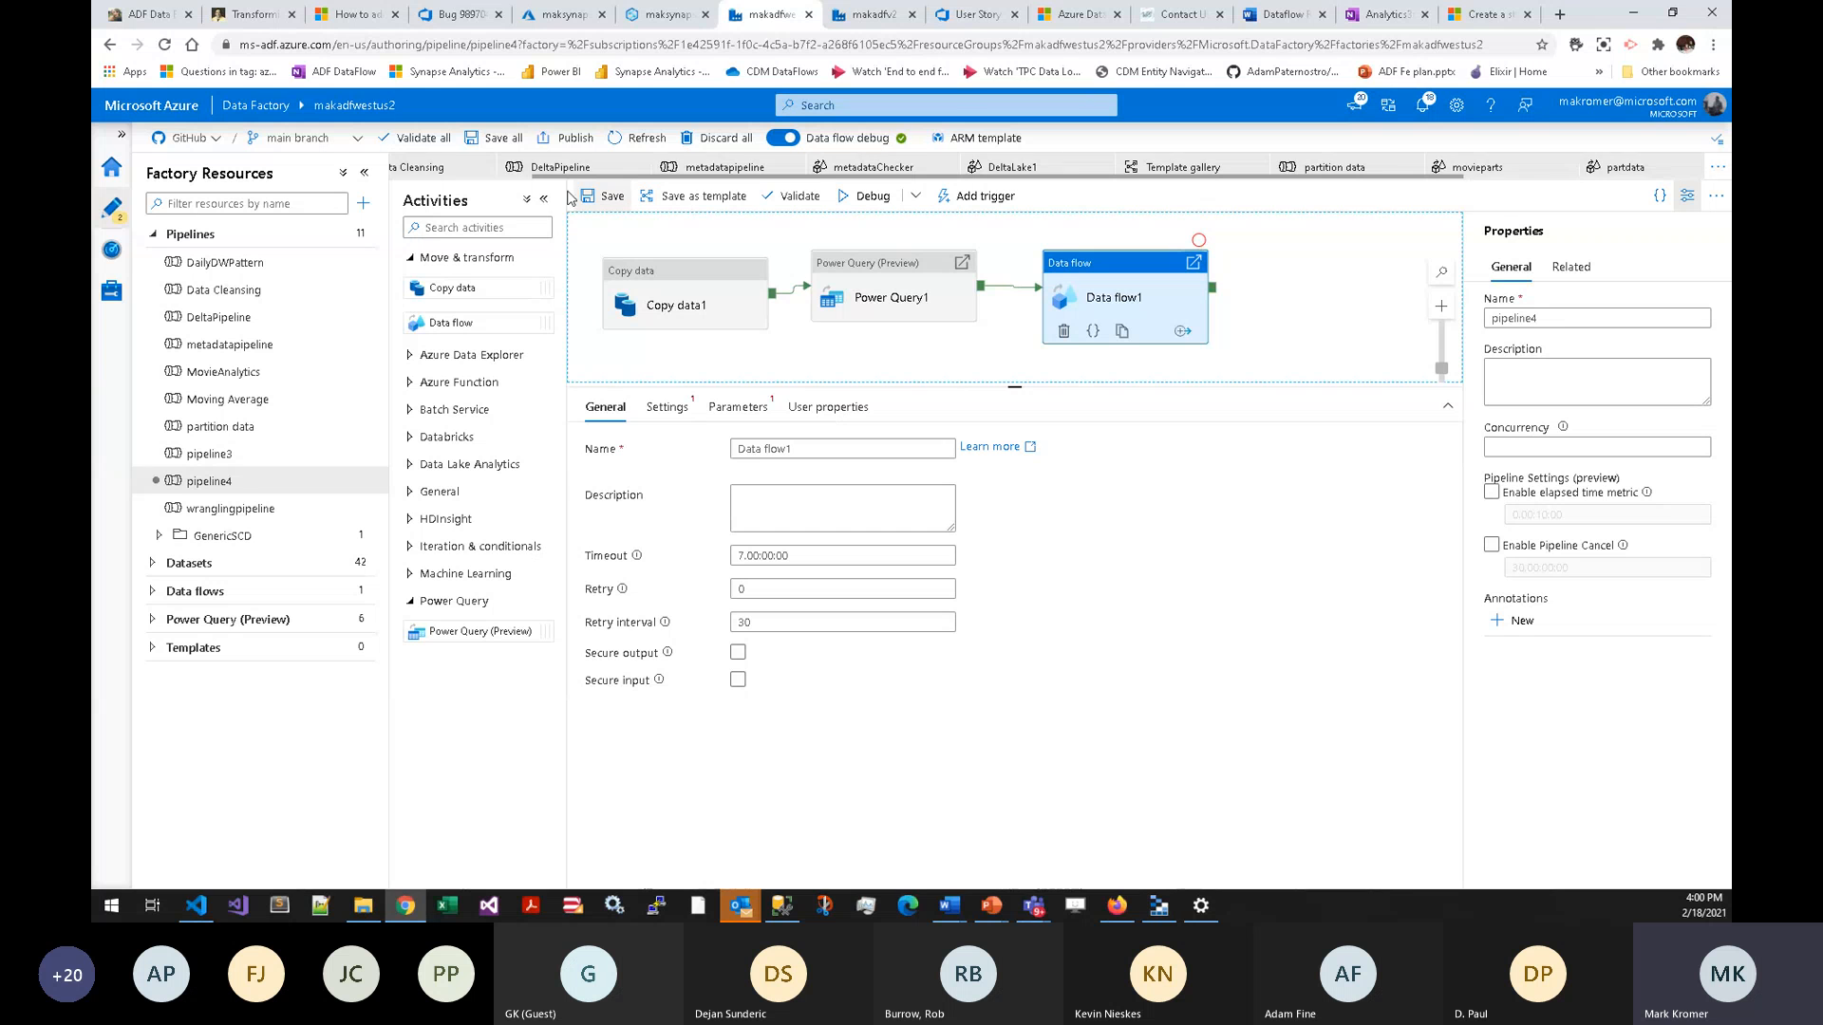
scroll(589, 174, "left", 2)
left_click(590, 174)
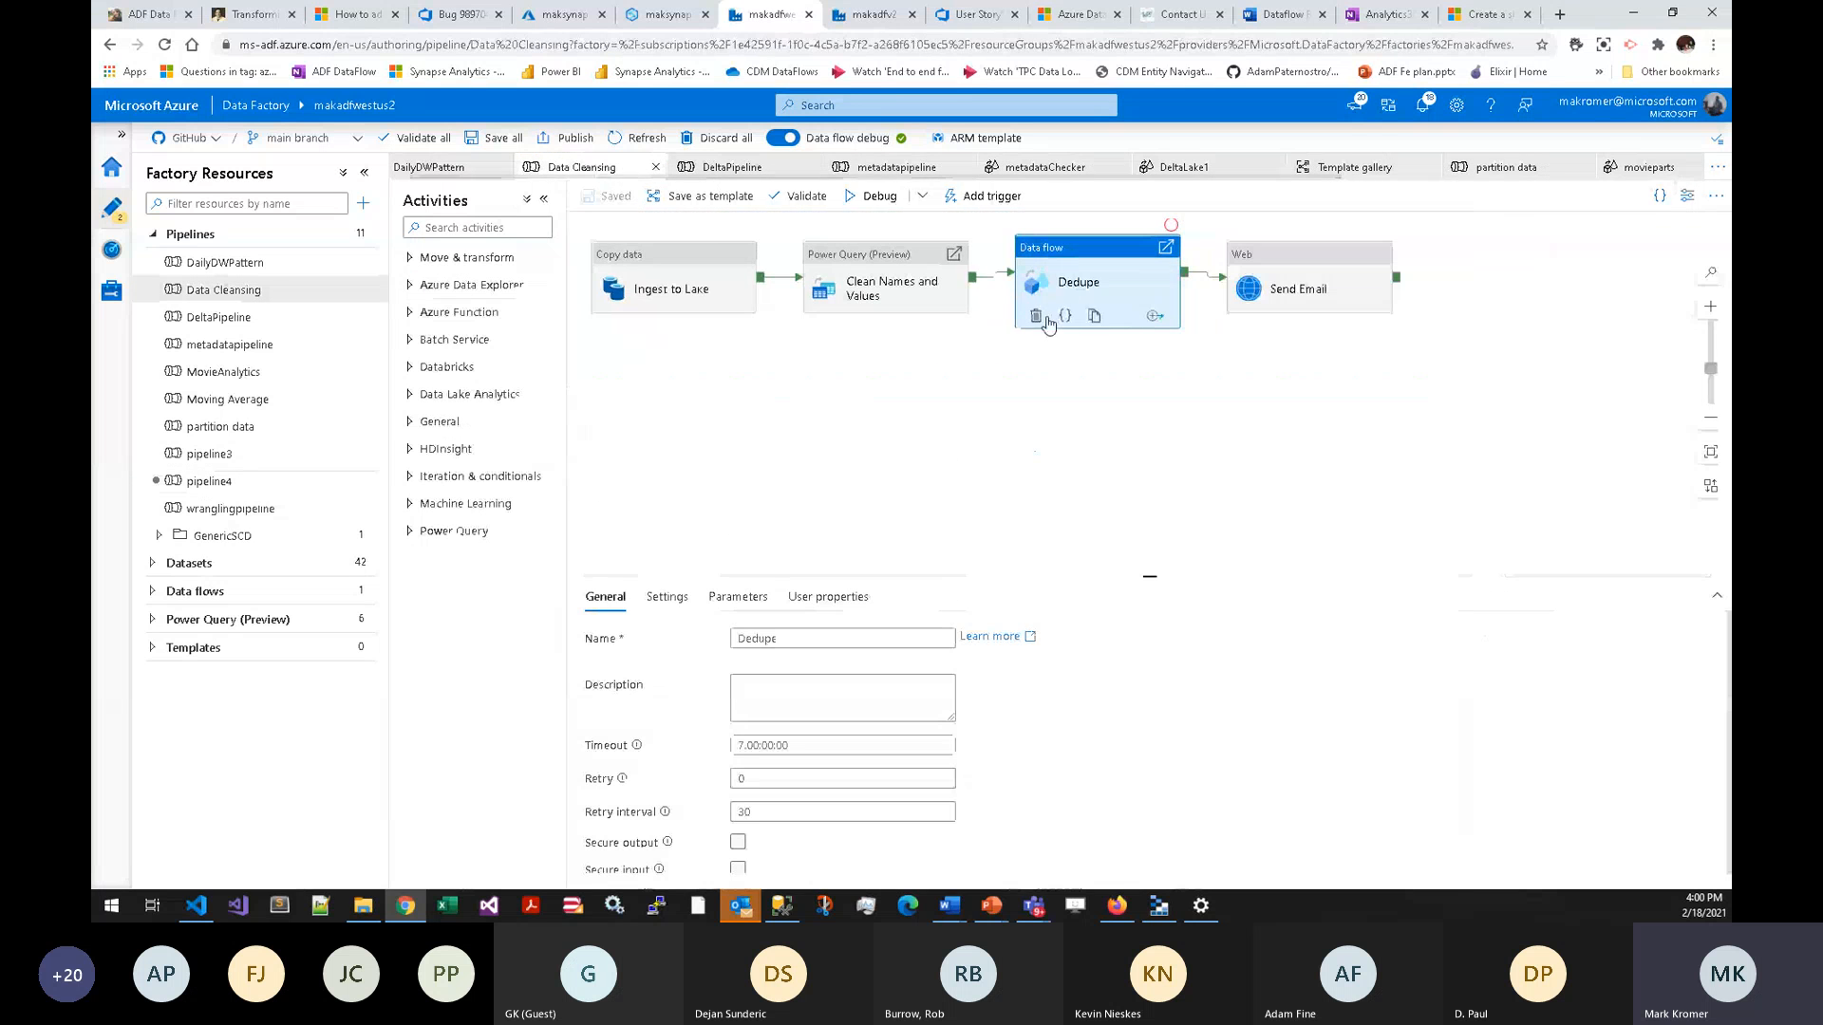
double_click(1108, 297)
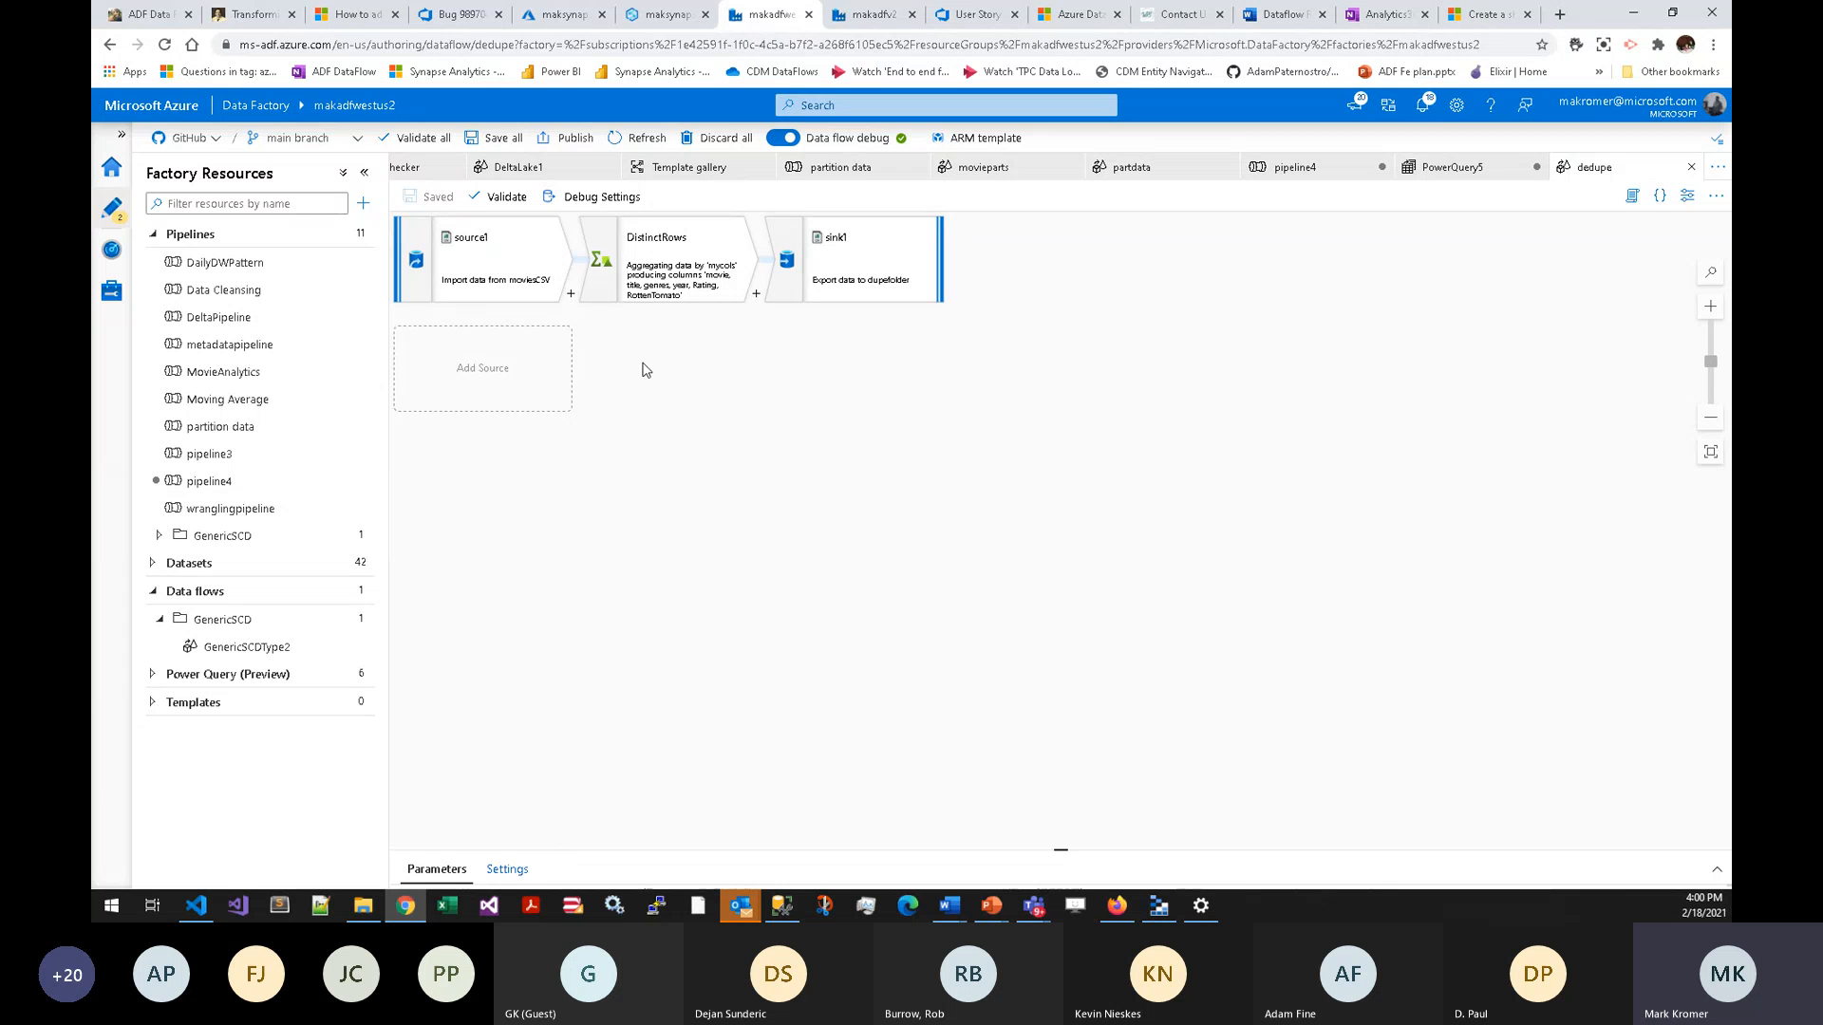
- Examine the source1 settings and the DistinctRows aggregate settings in the dedupe data flow, enlarging the settings area
left_click(516, 268)
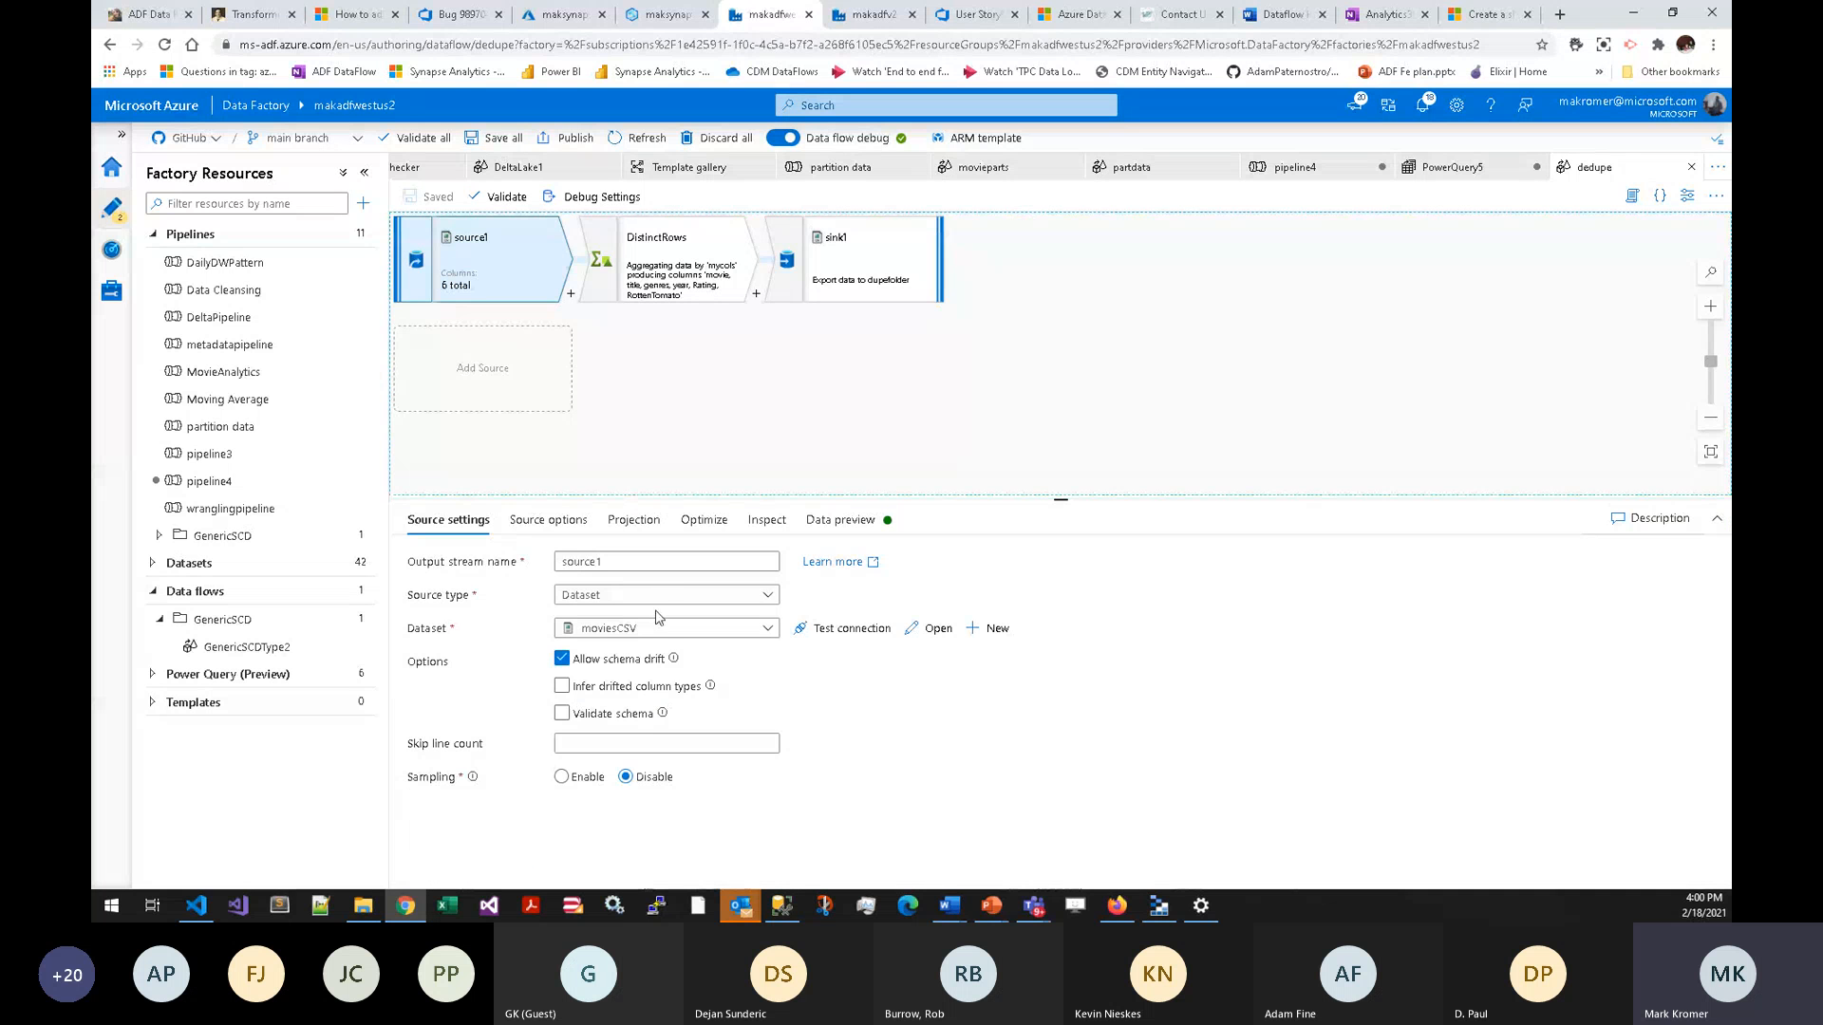
left_click(660, 272)
left_click_drag(673, 498, 673, 408)
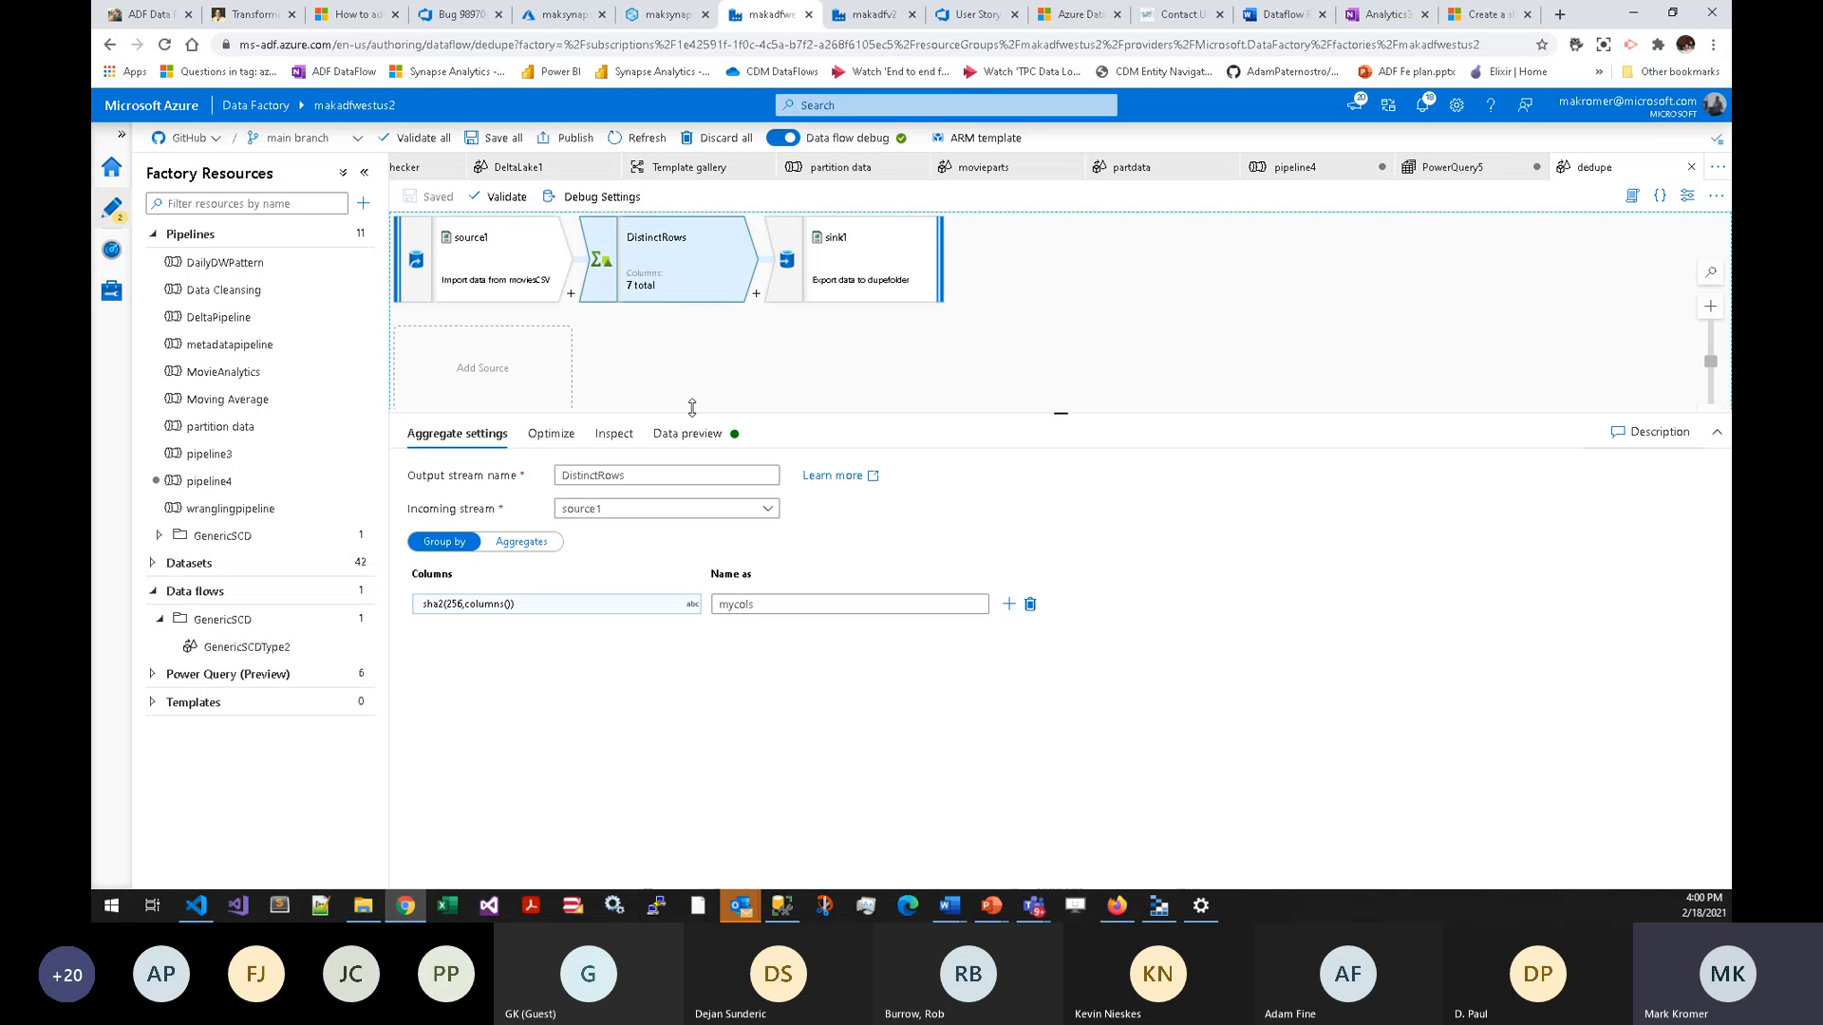
- Browse the transformations that can be added after source1 in the dedupe data flow, without adding one
left_click(571, 297)
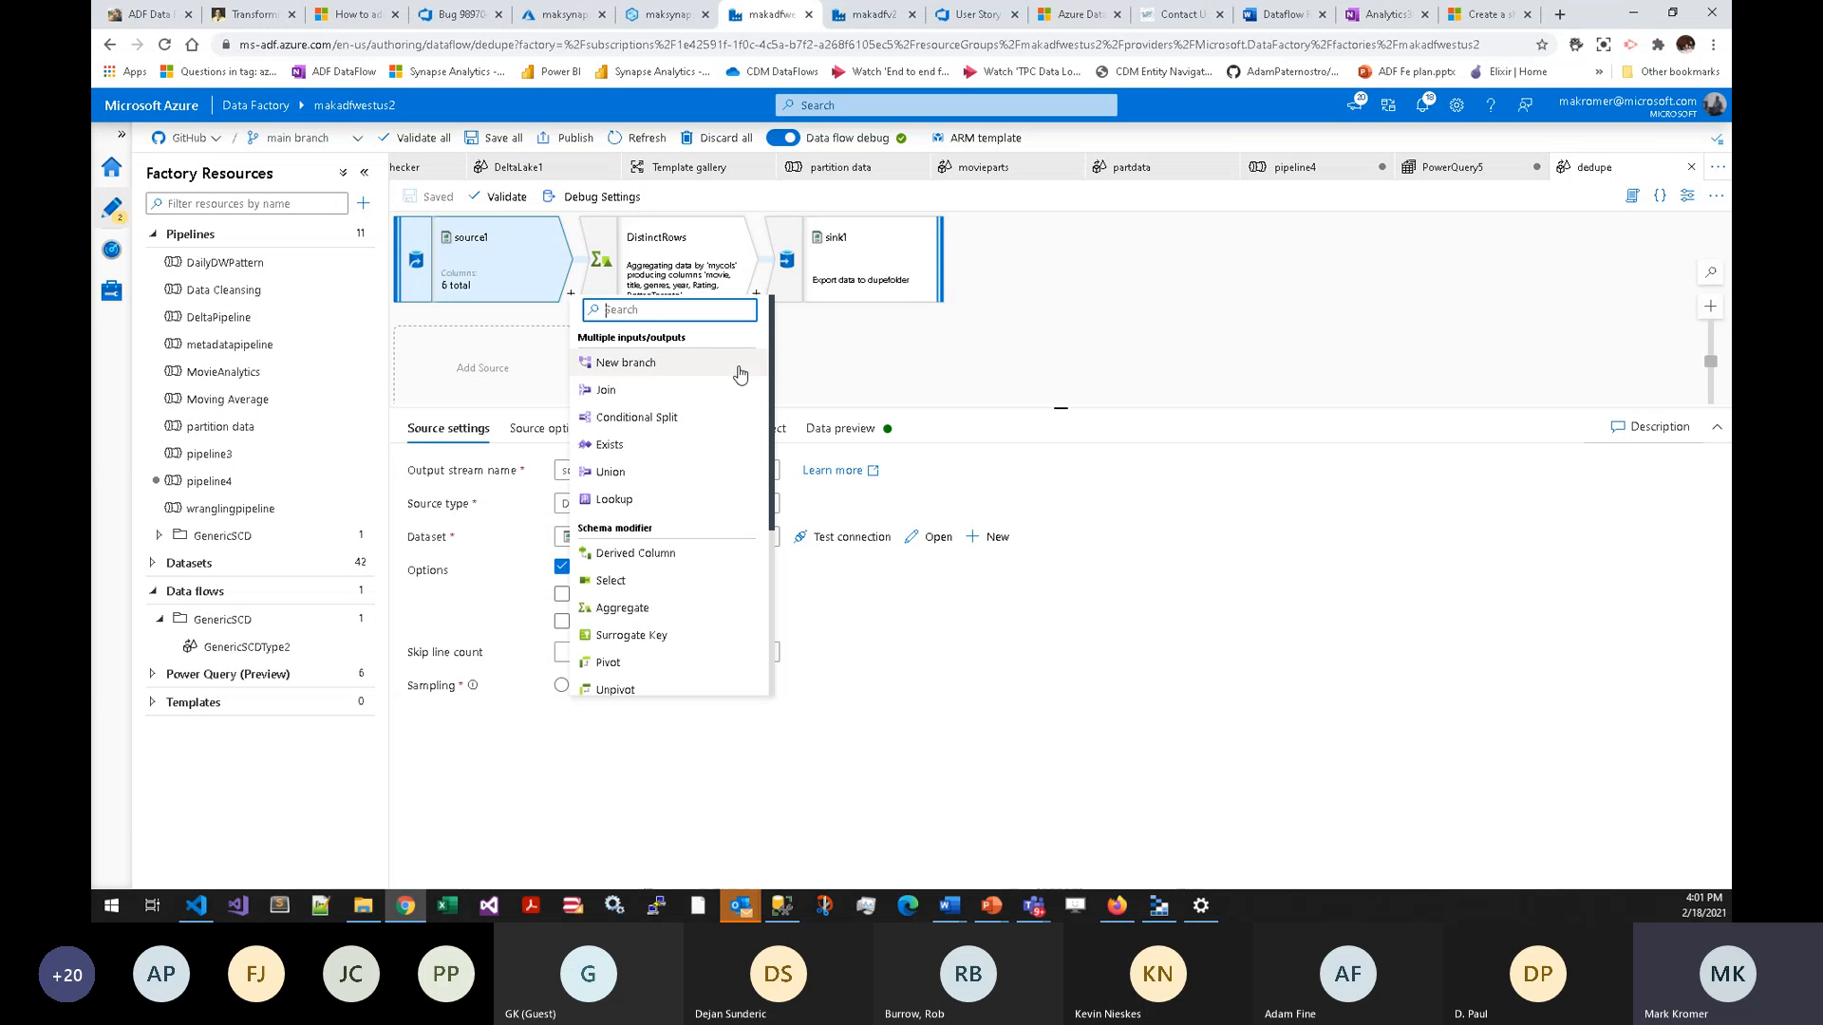
scroll(702, 541, "down", 3)
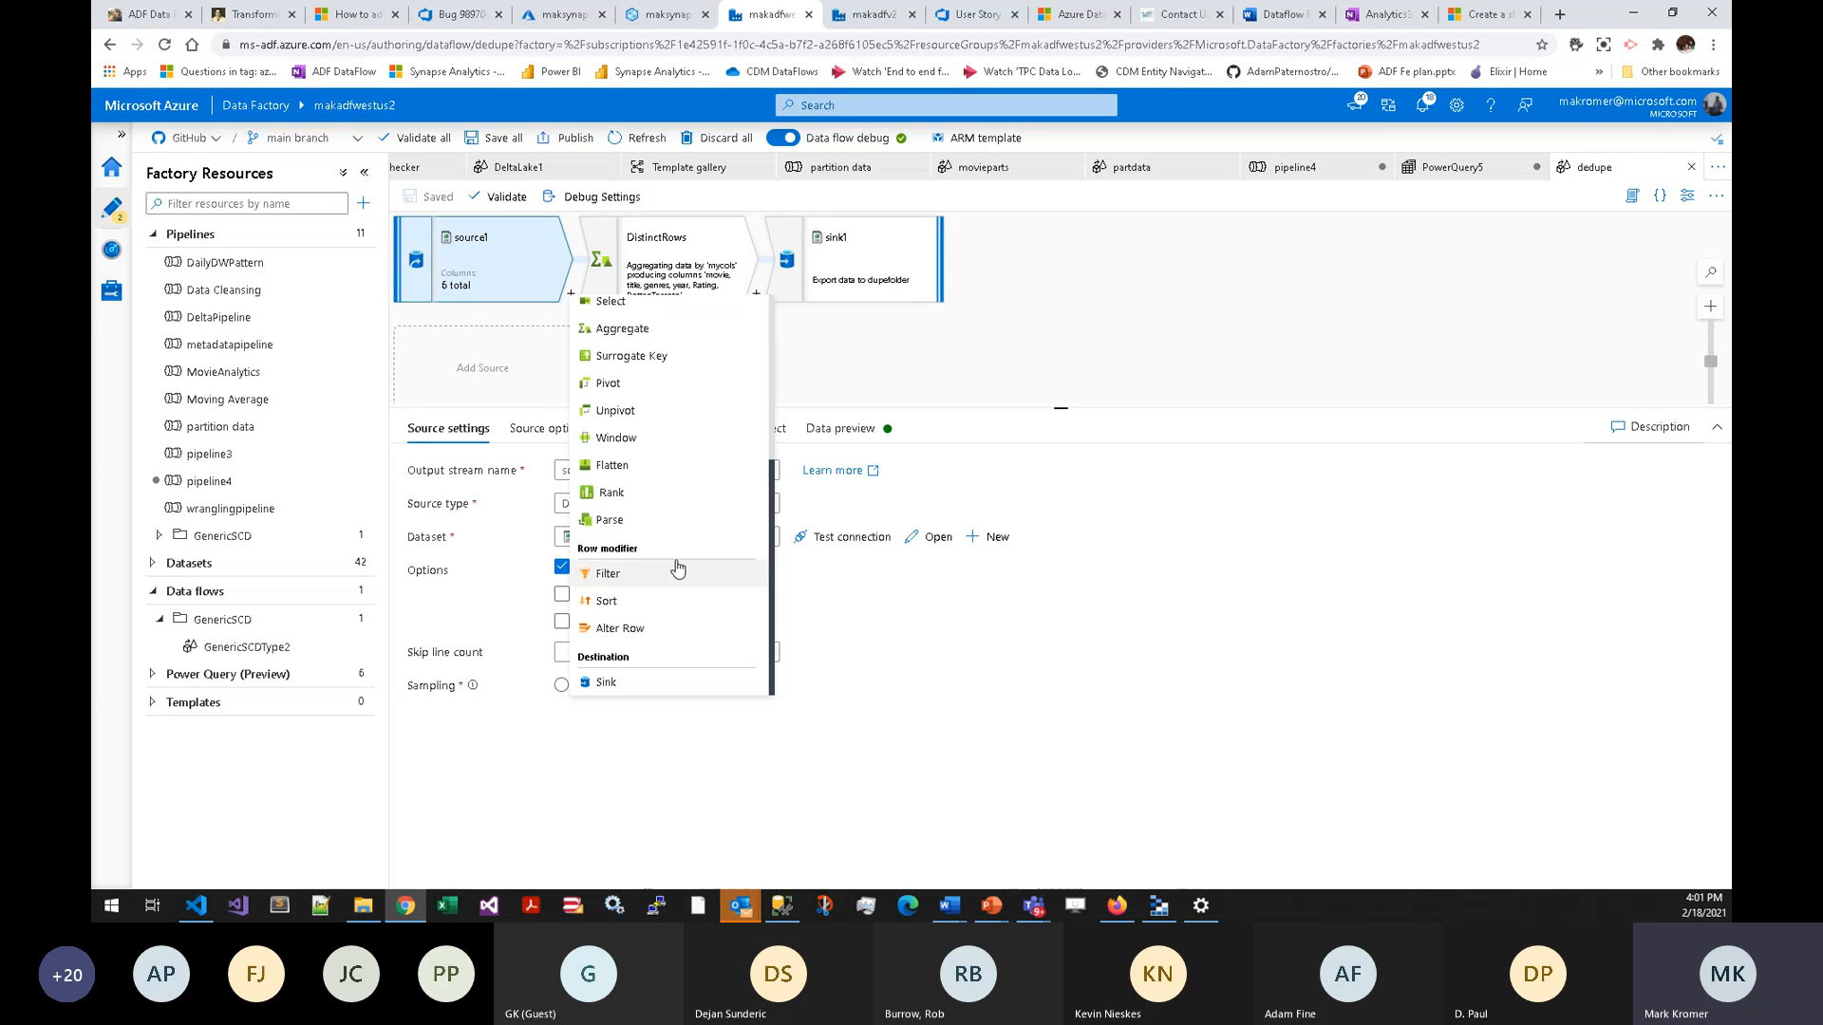
scroll(670, 532, "down", 1)
scroll(663, 496, "up", 3)
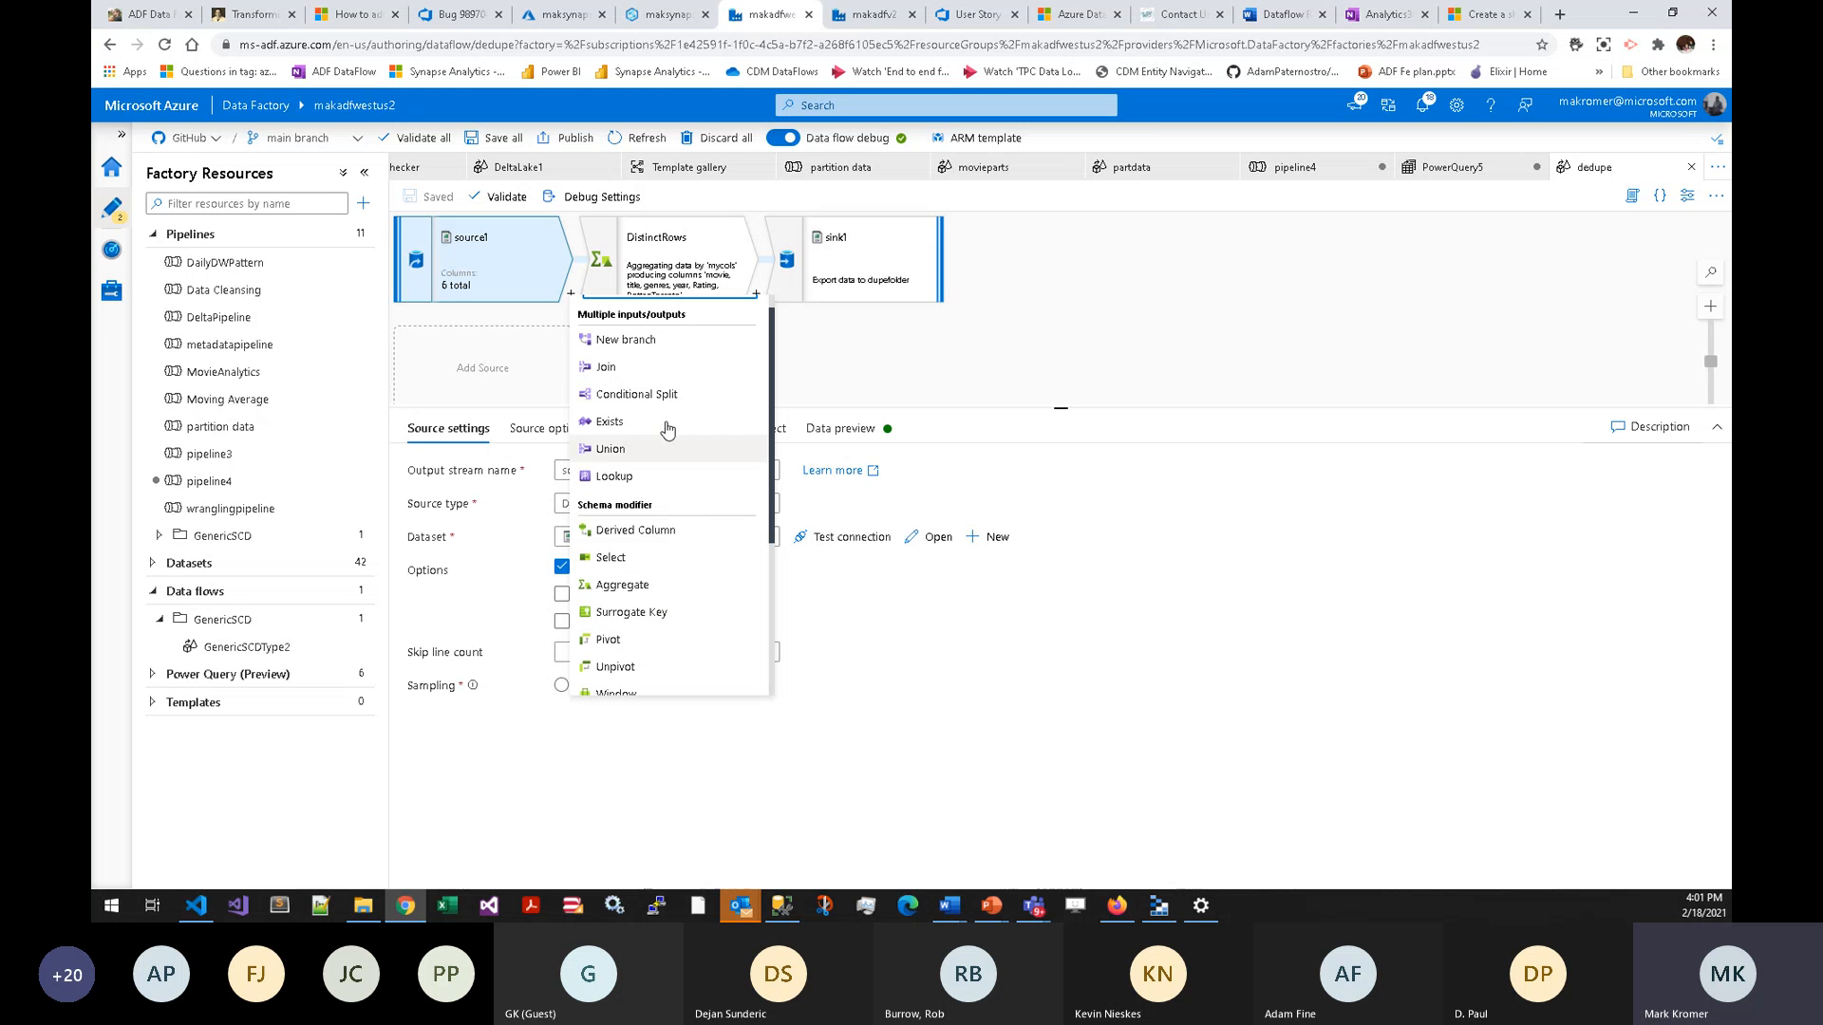
left_click(902, 367)
- Open the DistinctRows group-by expression for mycols and try autocompletion with "col" on a new line, clearing the text again
left_click(700, 282)
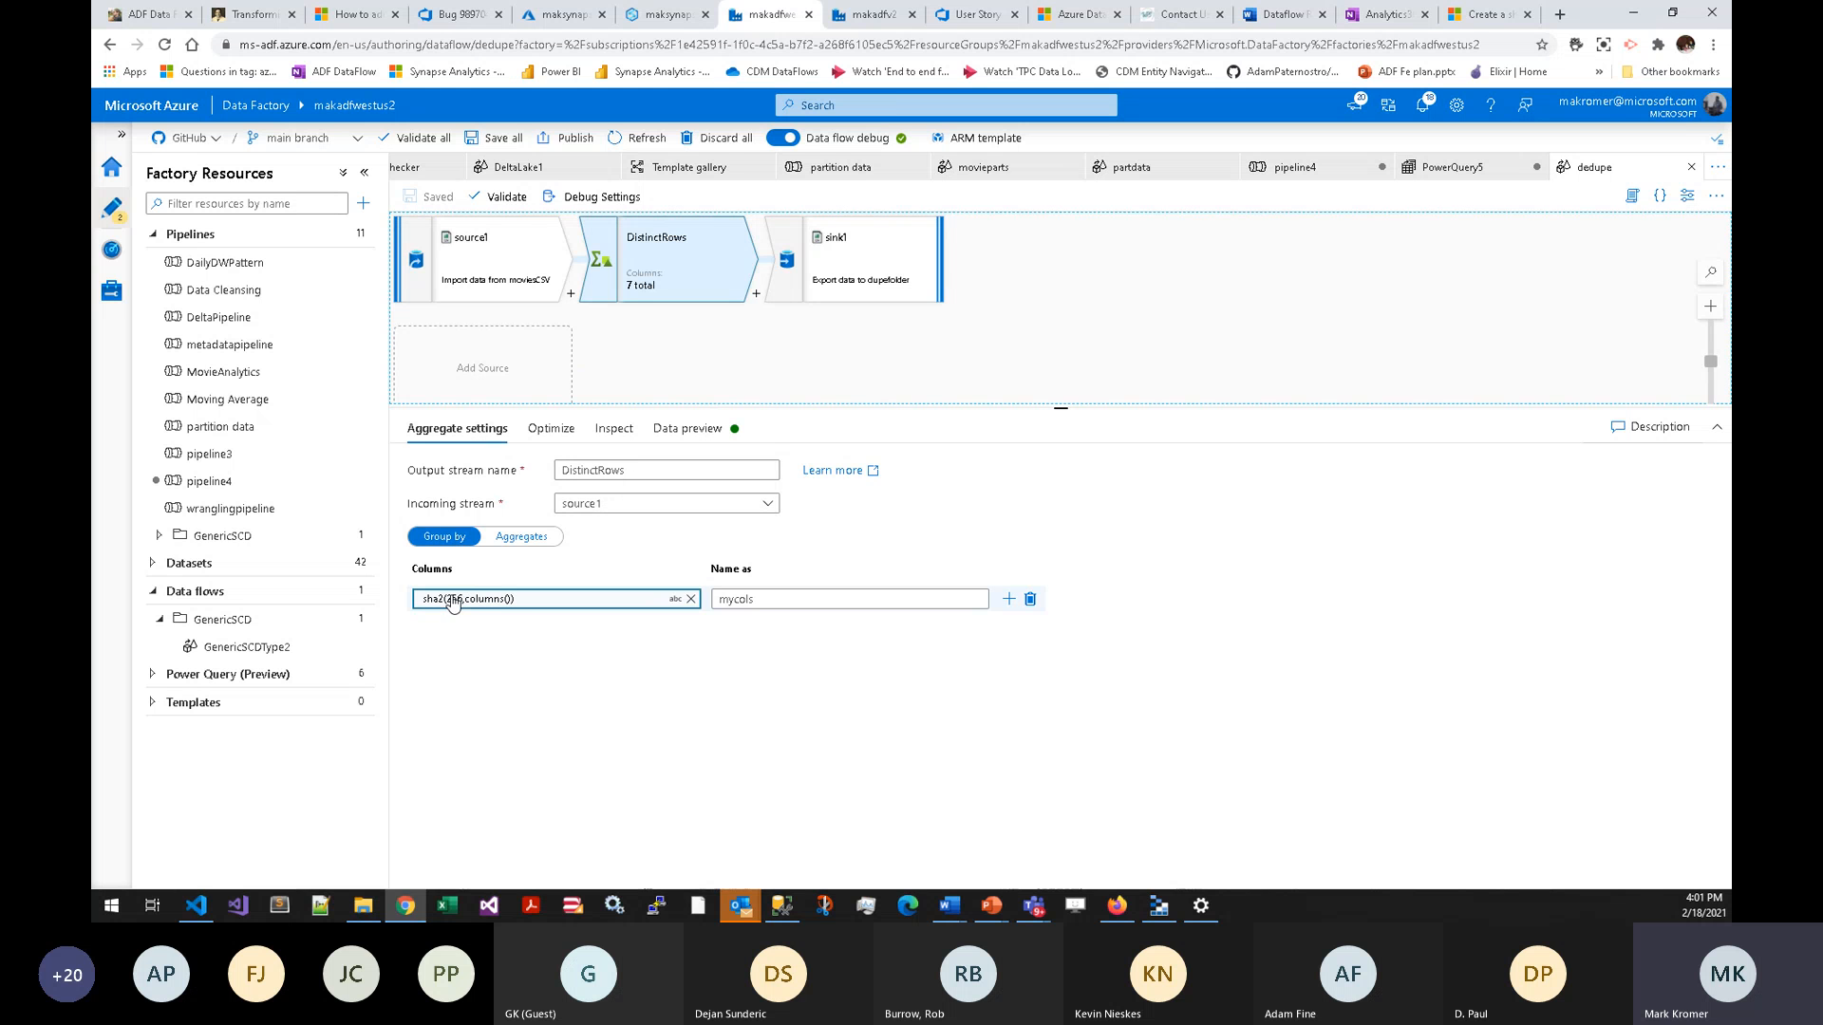
left_click(539, 607)
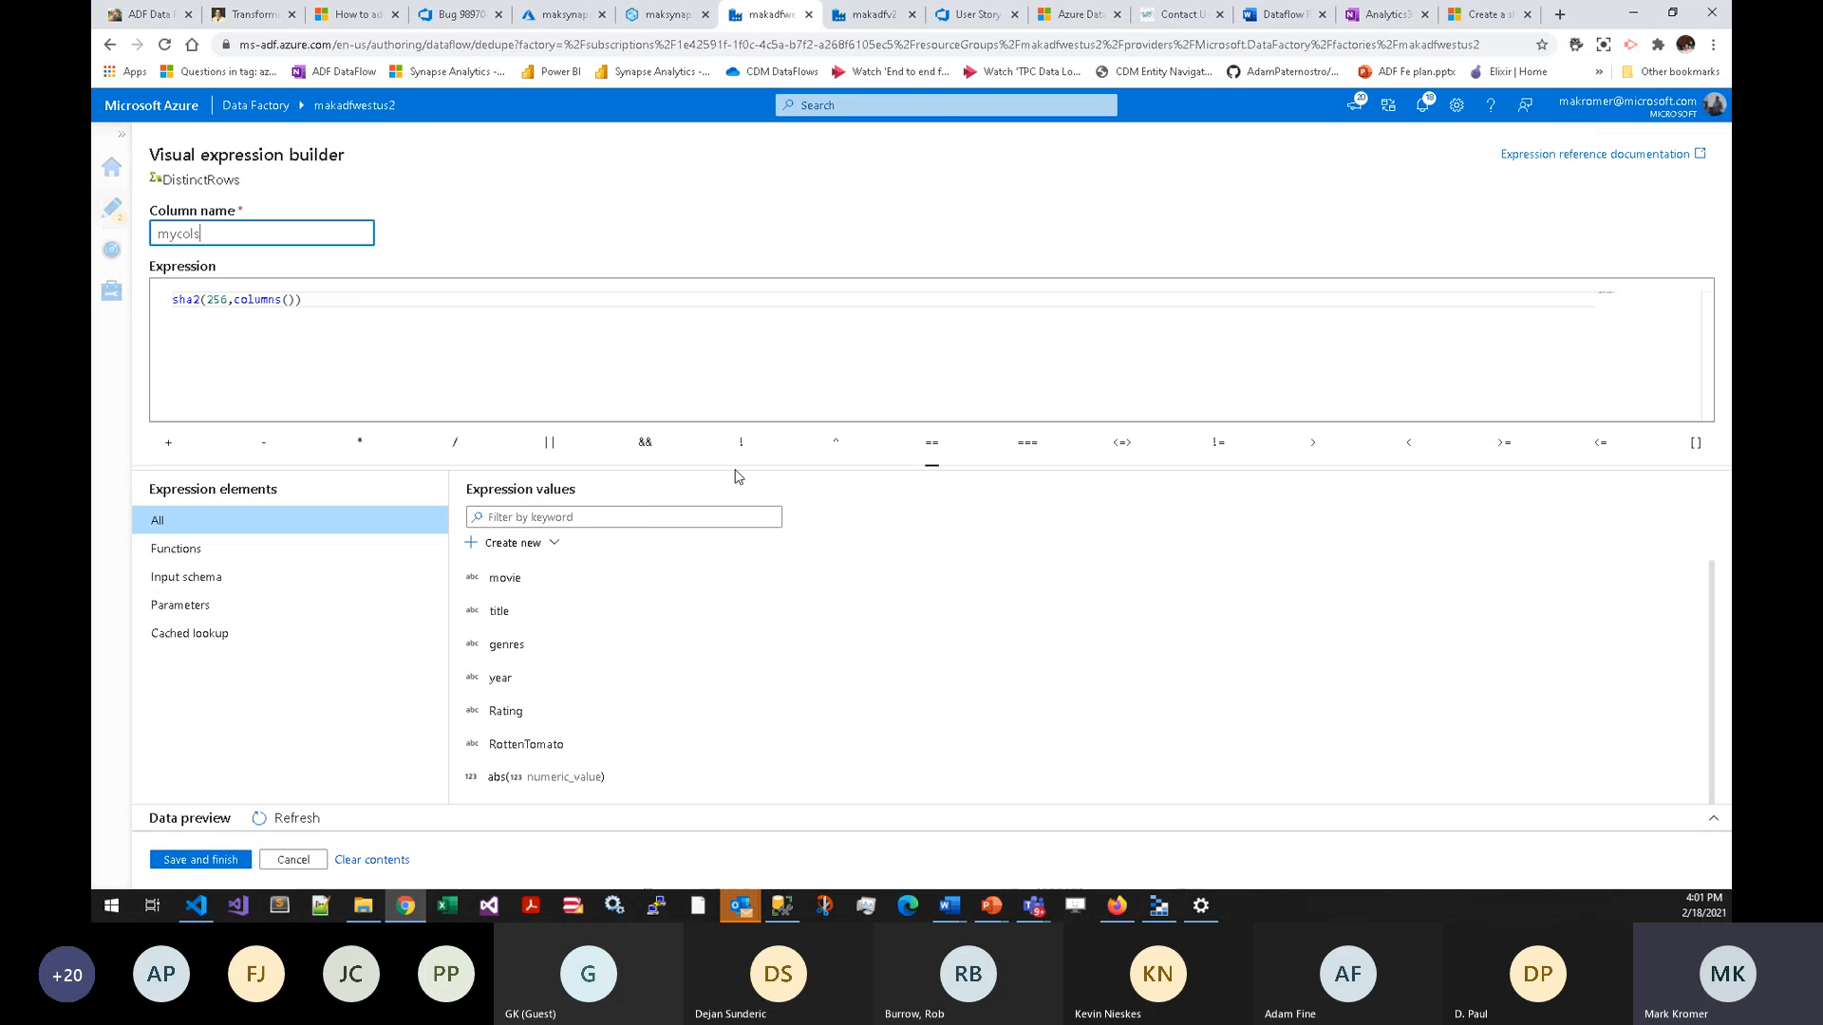
left_click(364, 307)
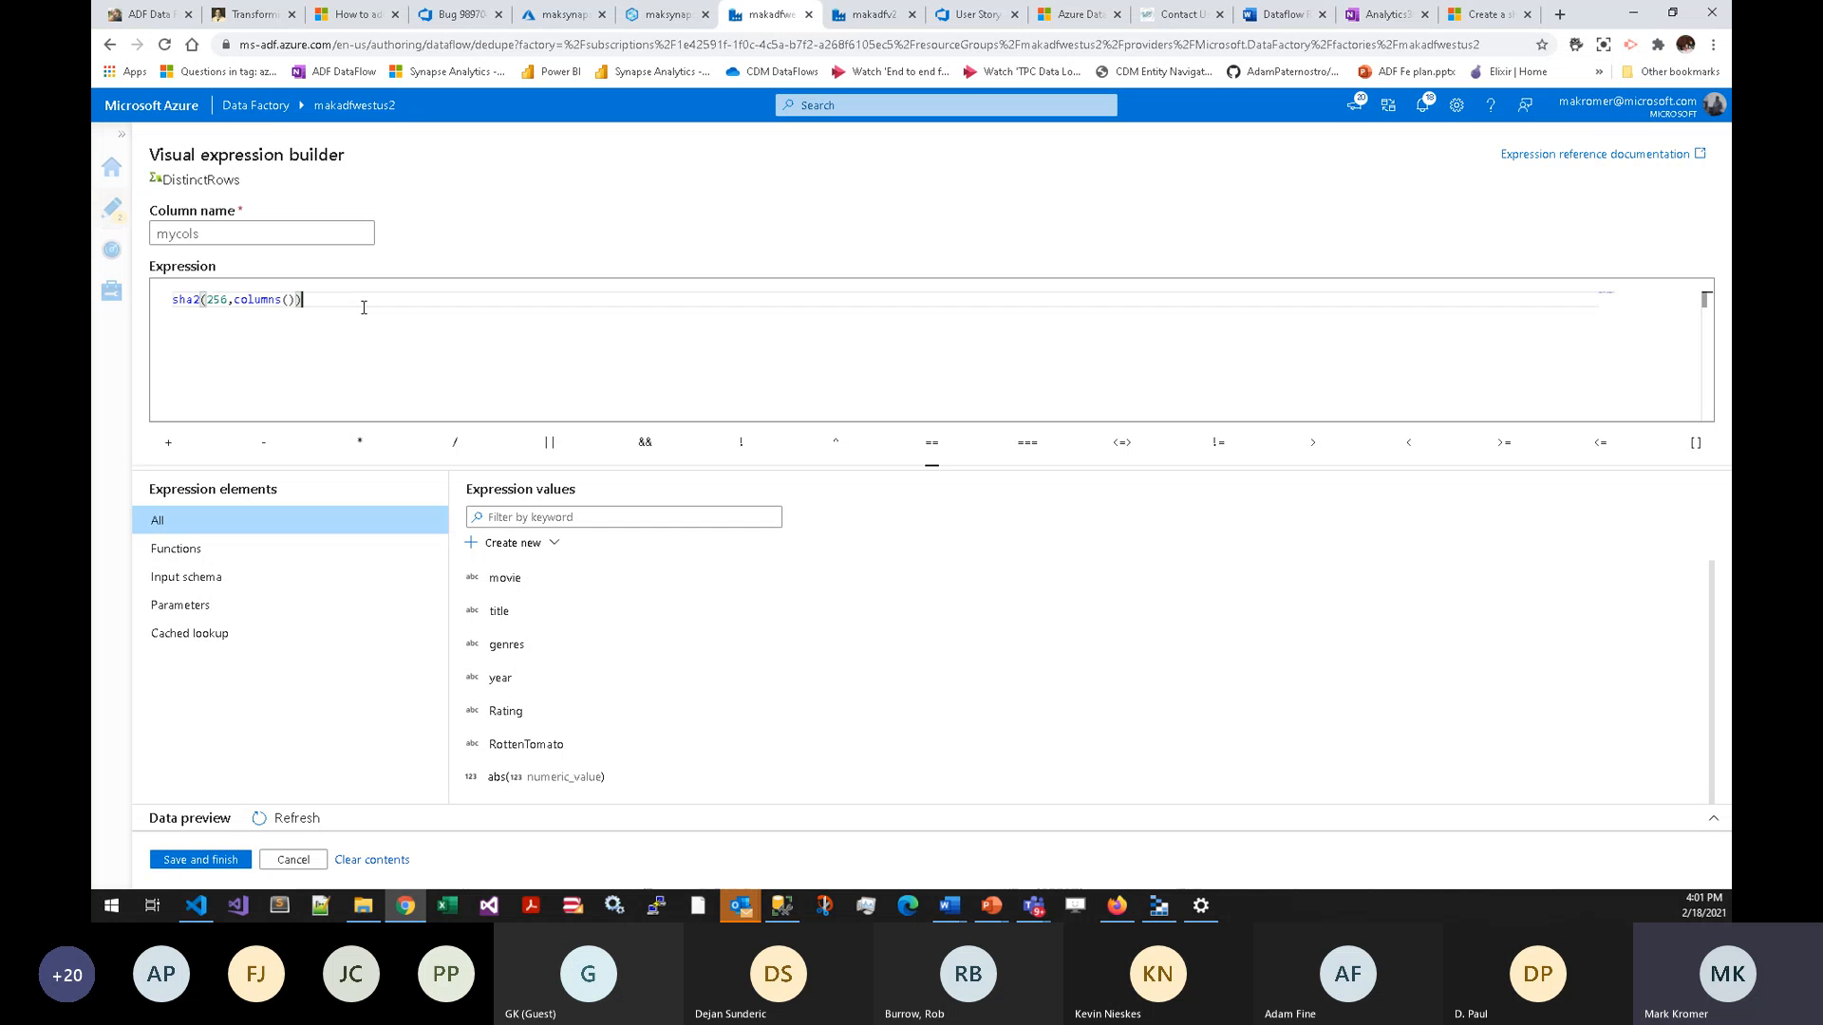
key("Return")
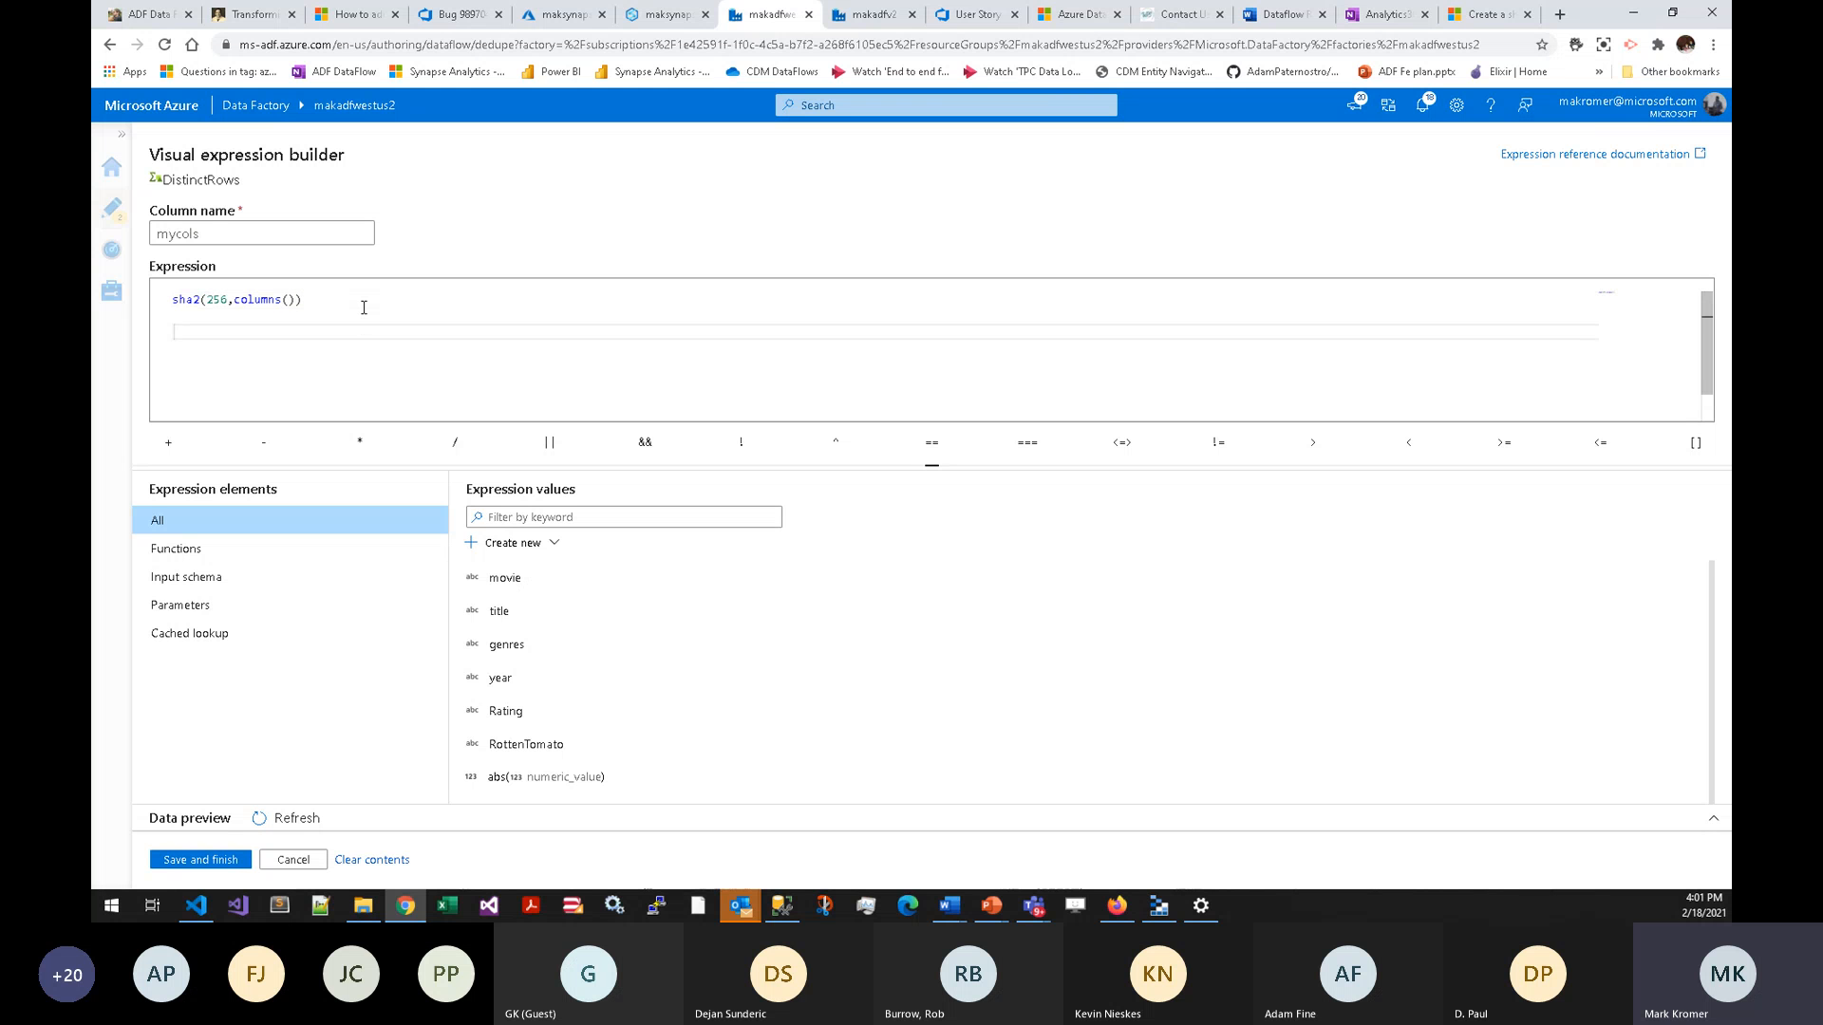
type("col")
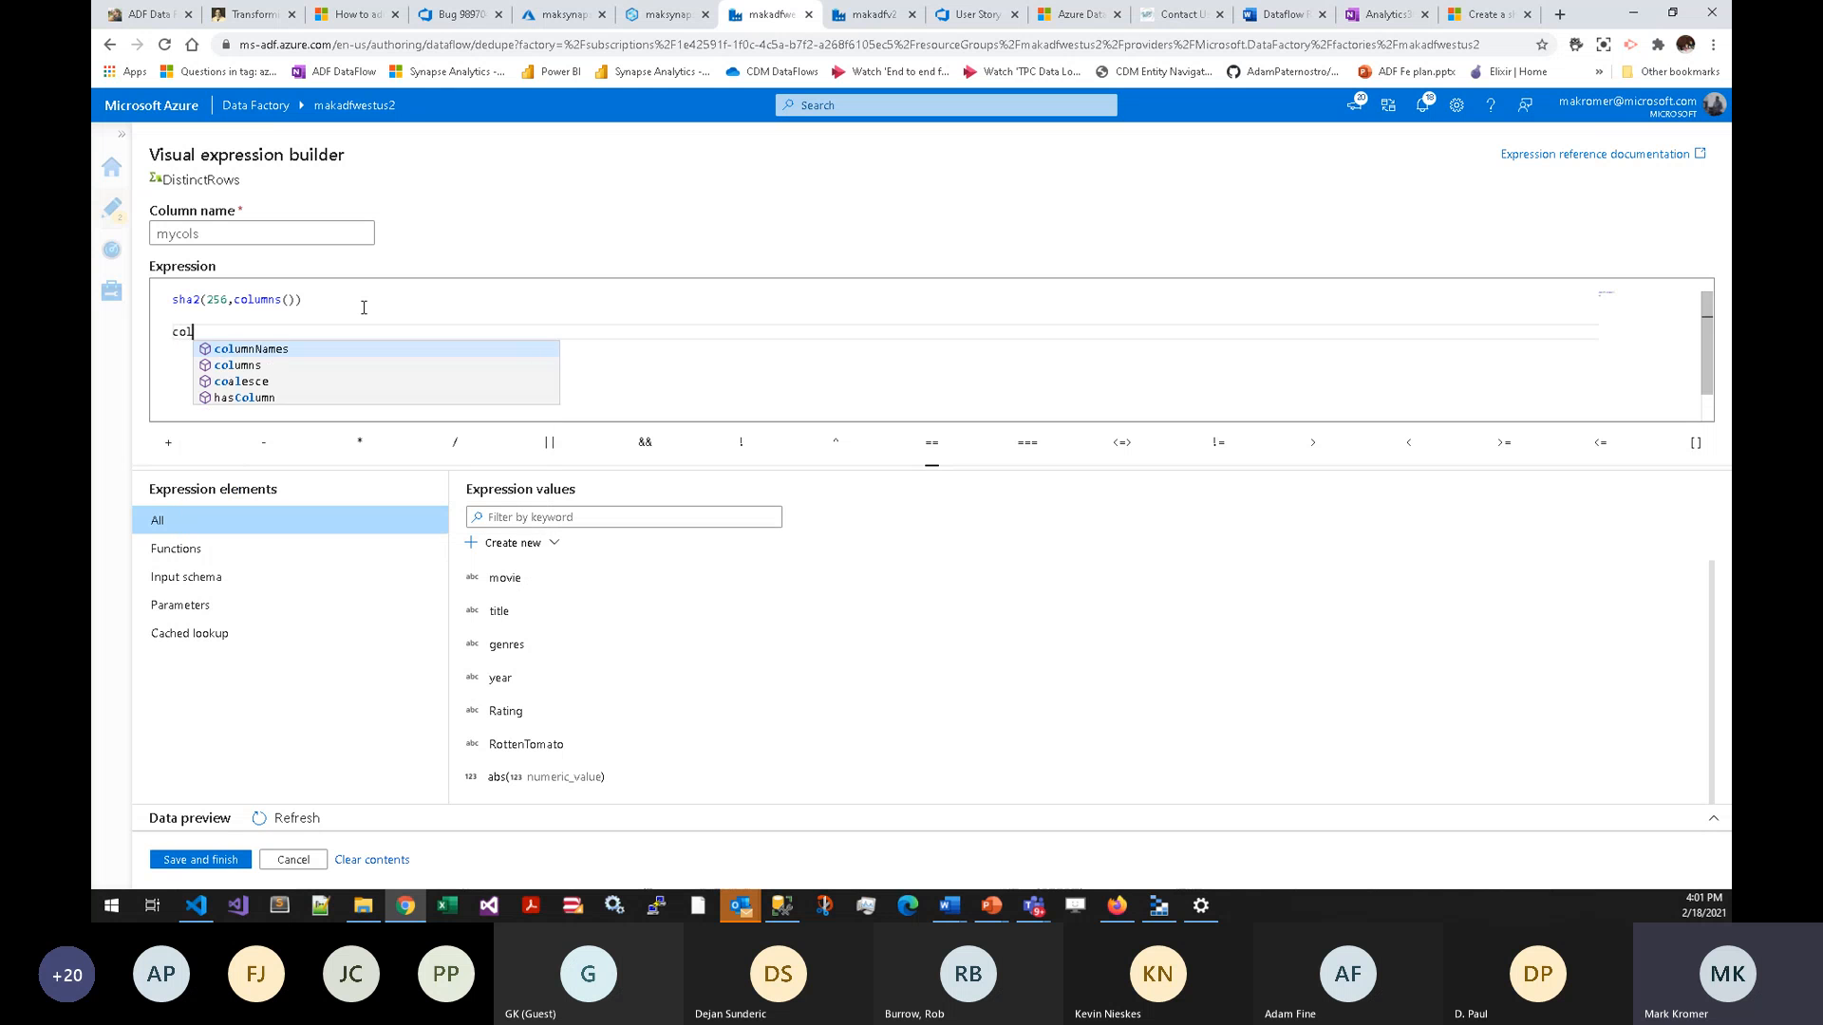
key("shift+Home")
key("BackSpace")
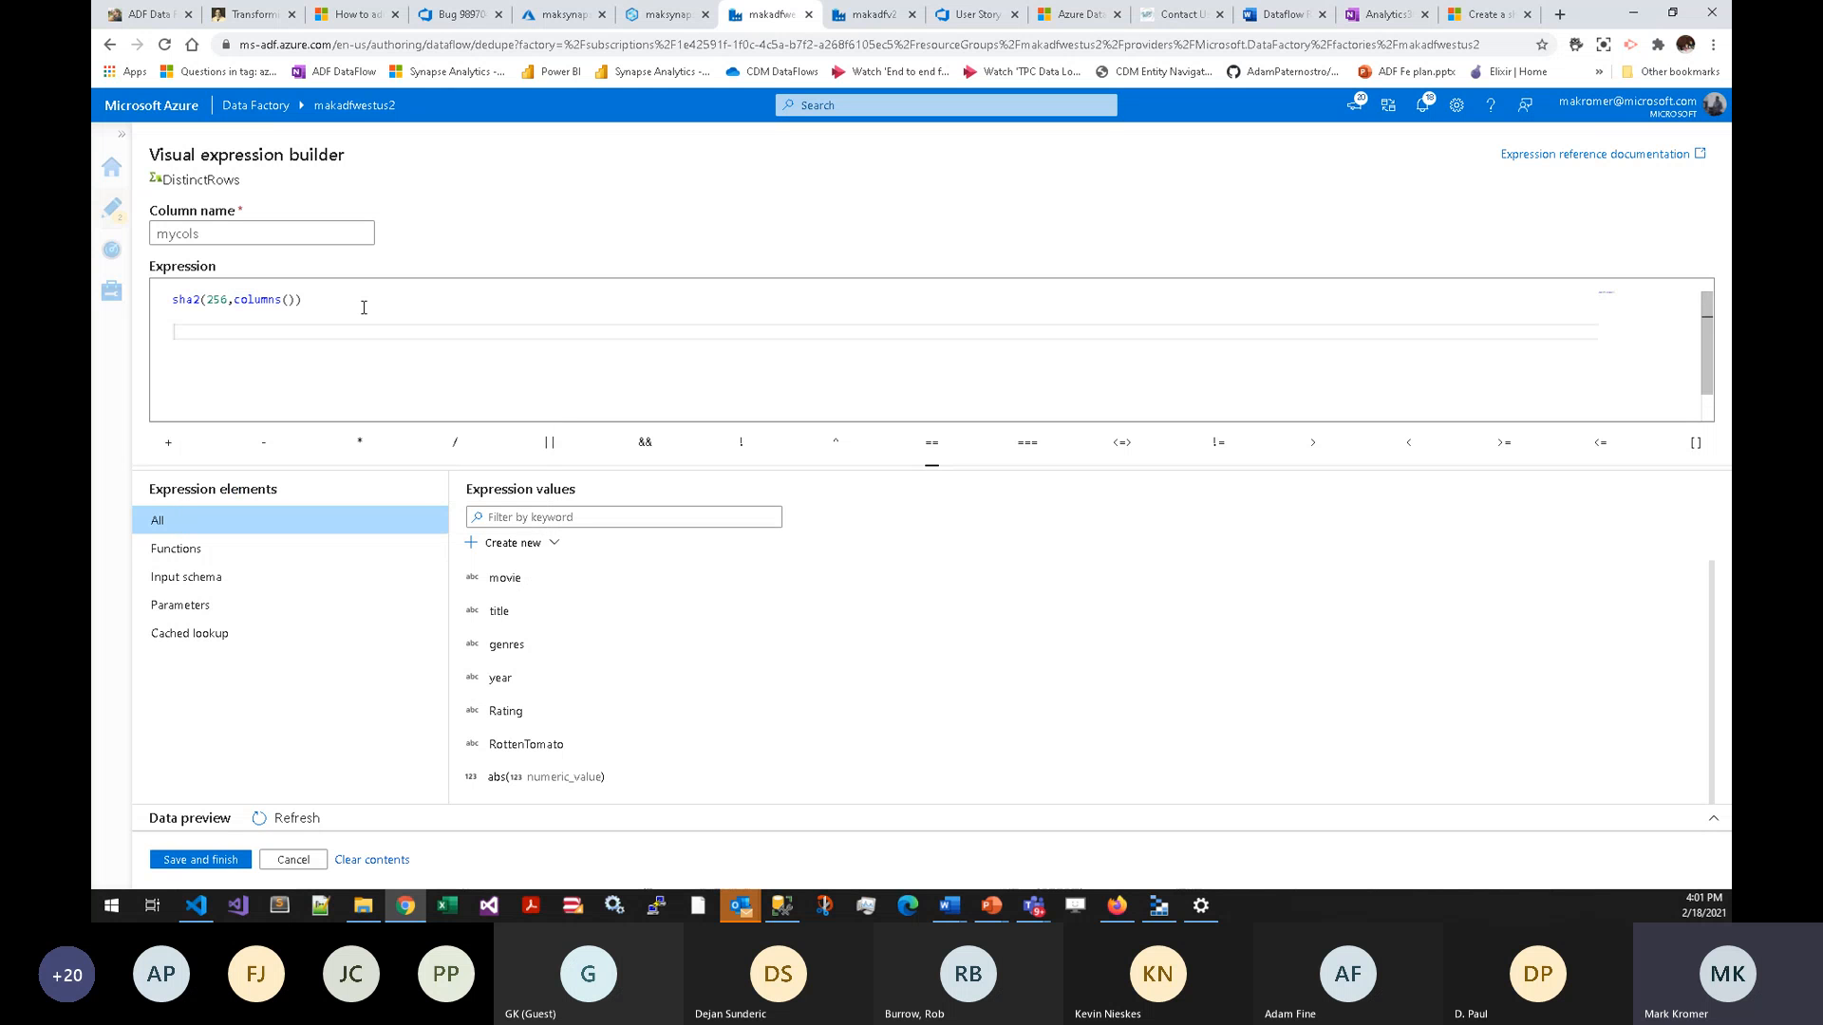
- Browse the available functions in the expression builder, and show the input schema columns
left_click(204, 558)
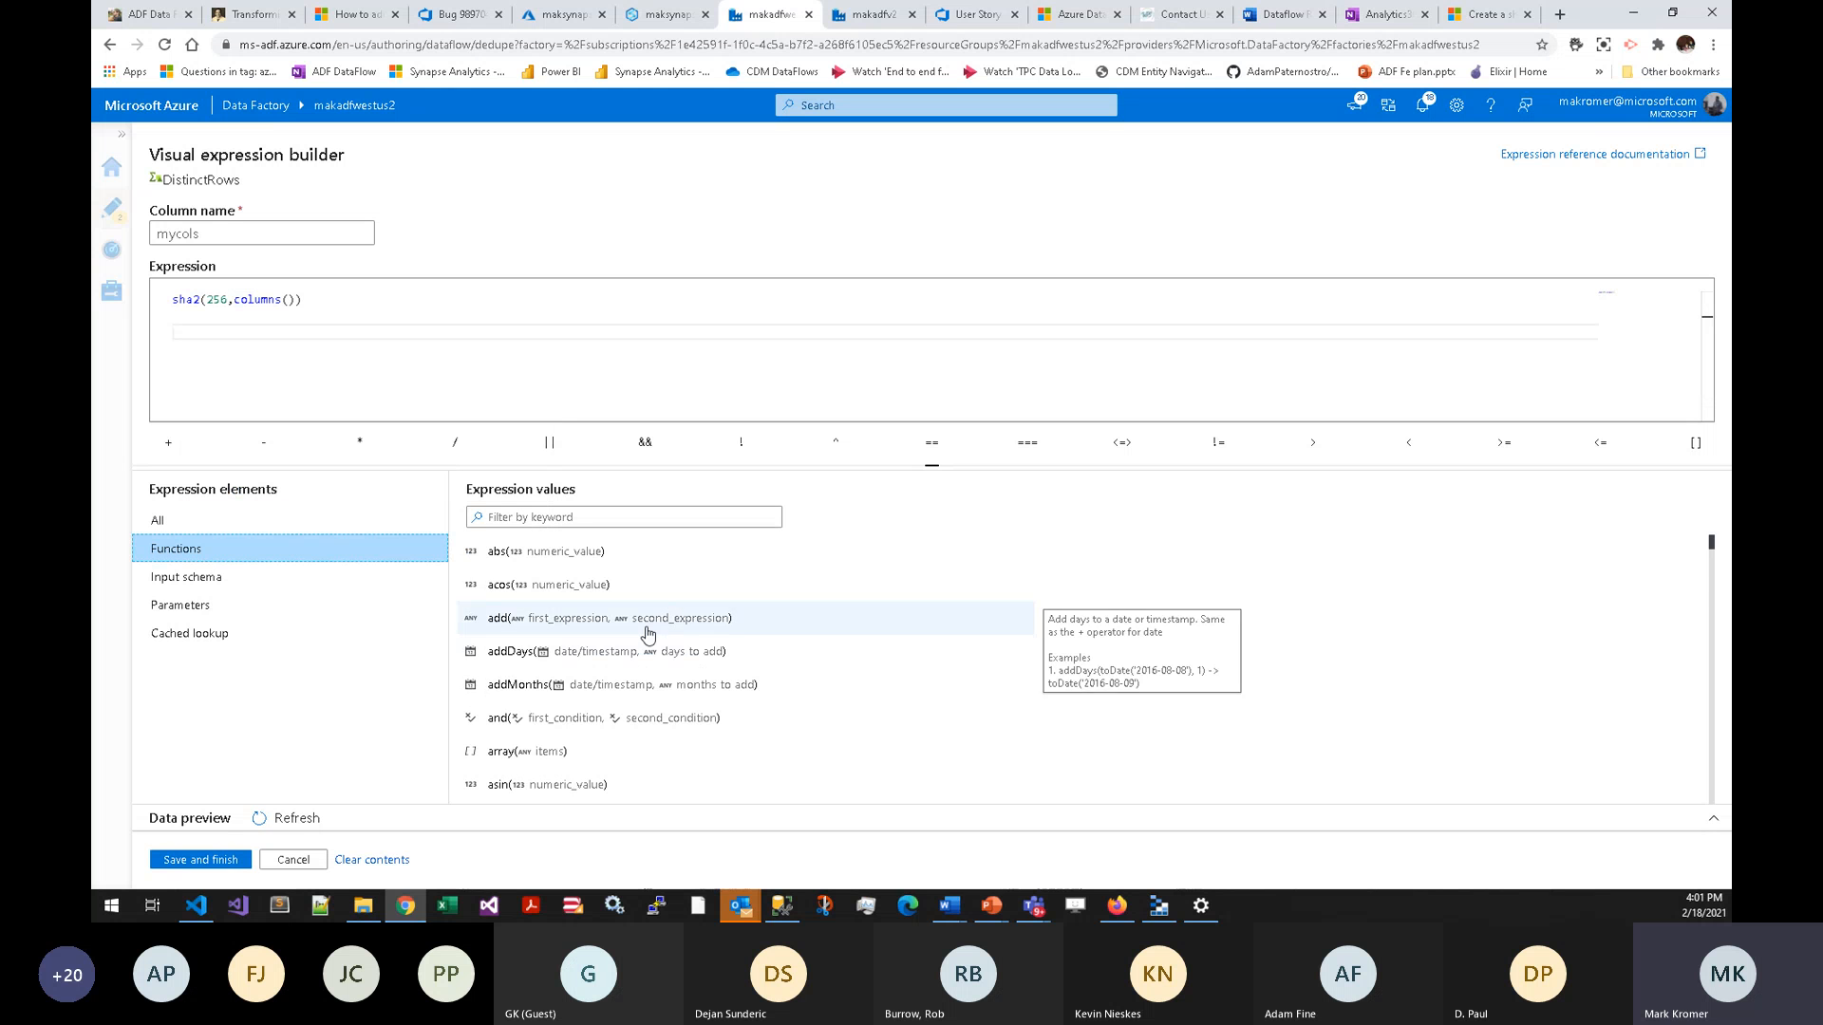
scroll(639, 634, "down", 15)
scroll(638, 635, "down", 20)
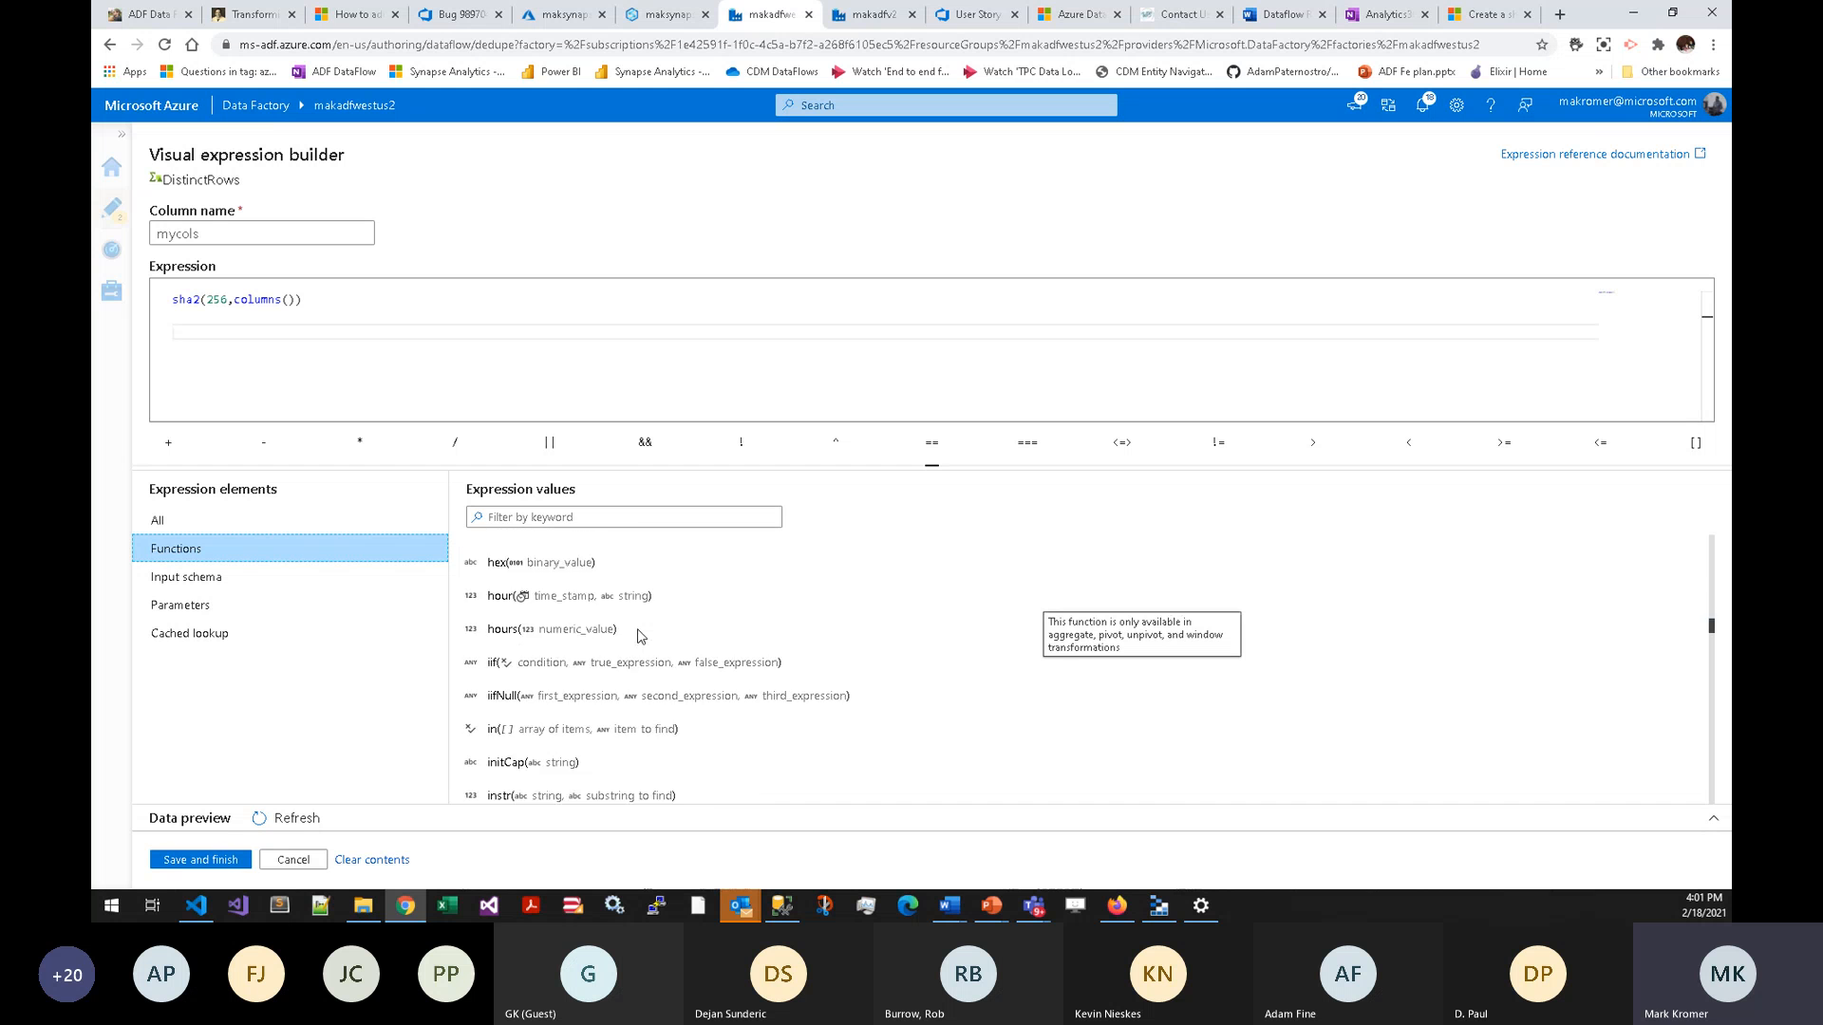
scroll(639, 634, "down", 20)
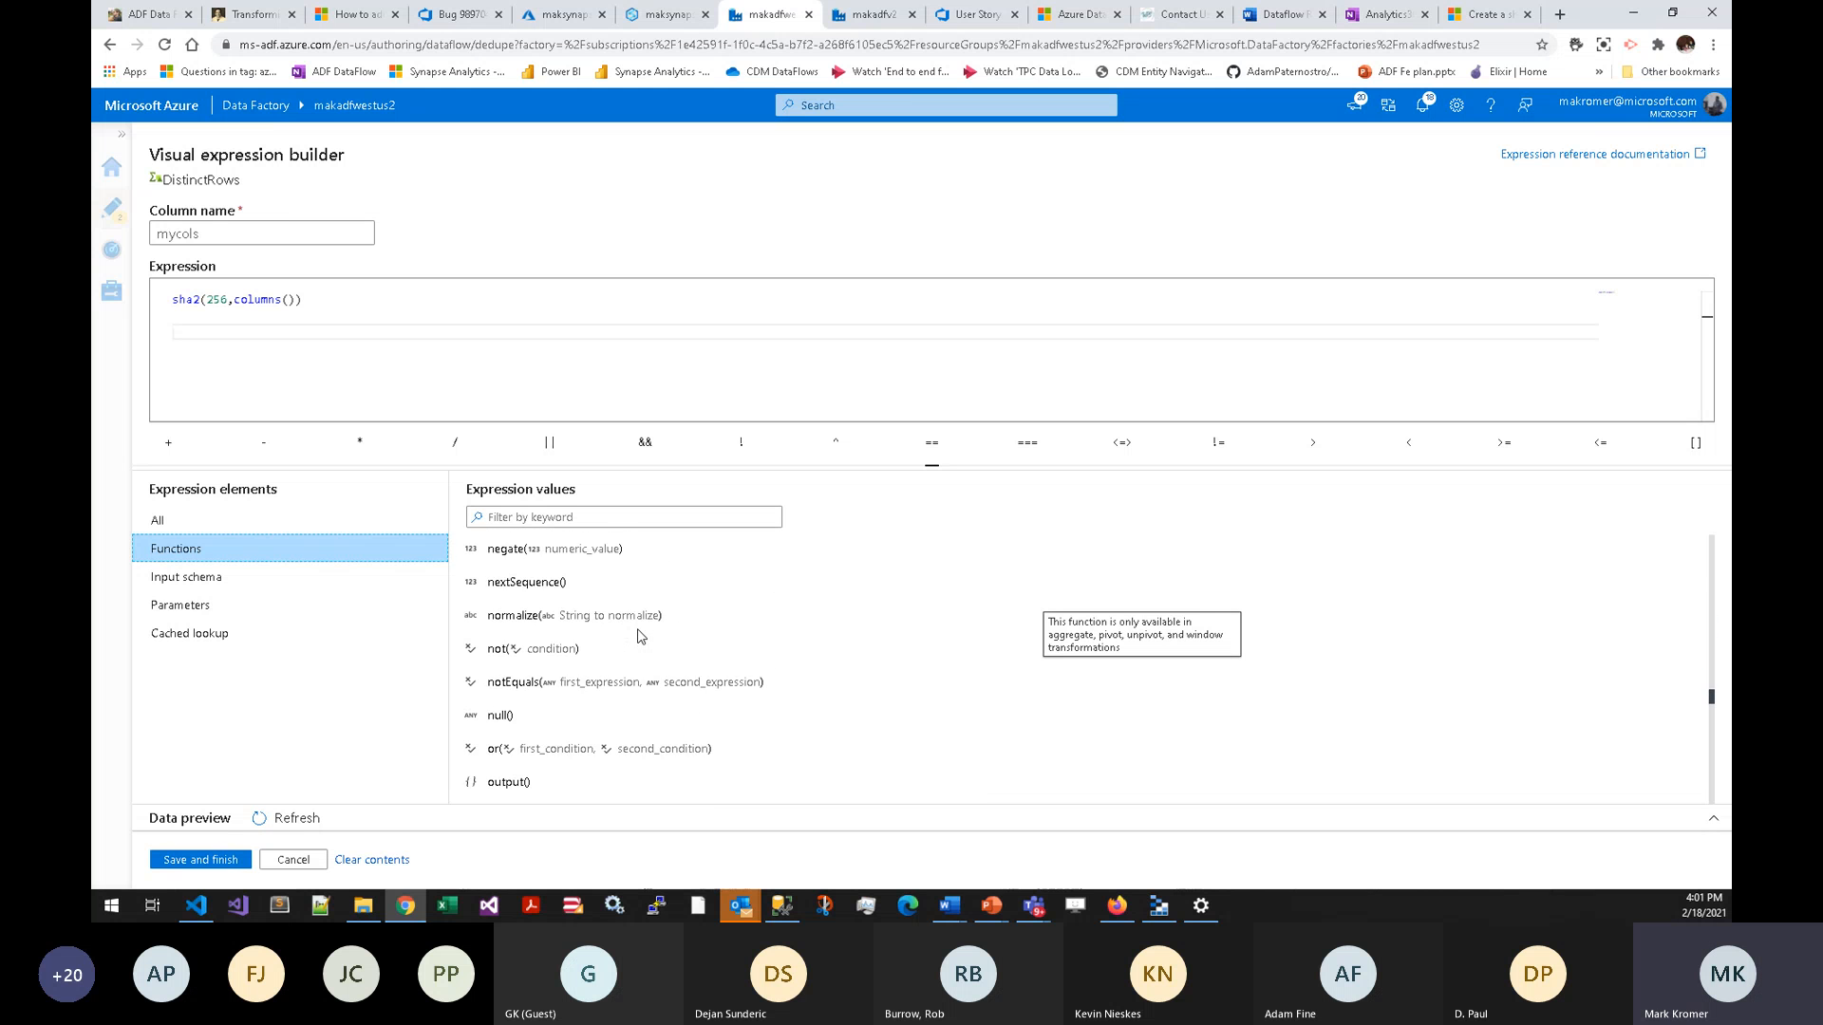
scroll(638, 634, "down", 5)
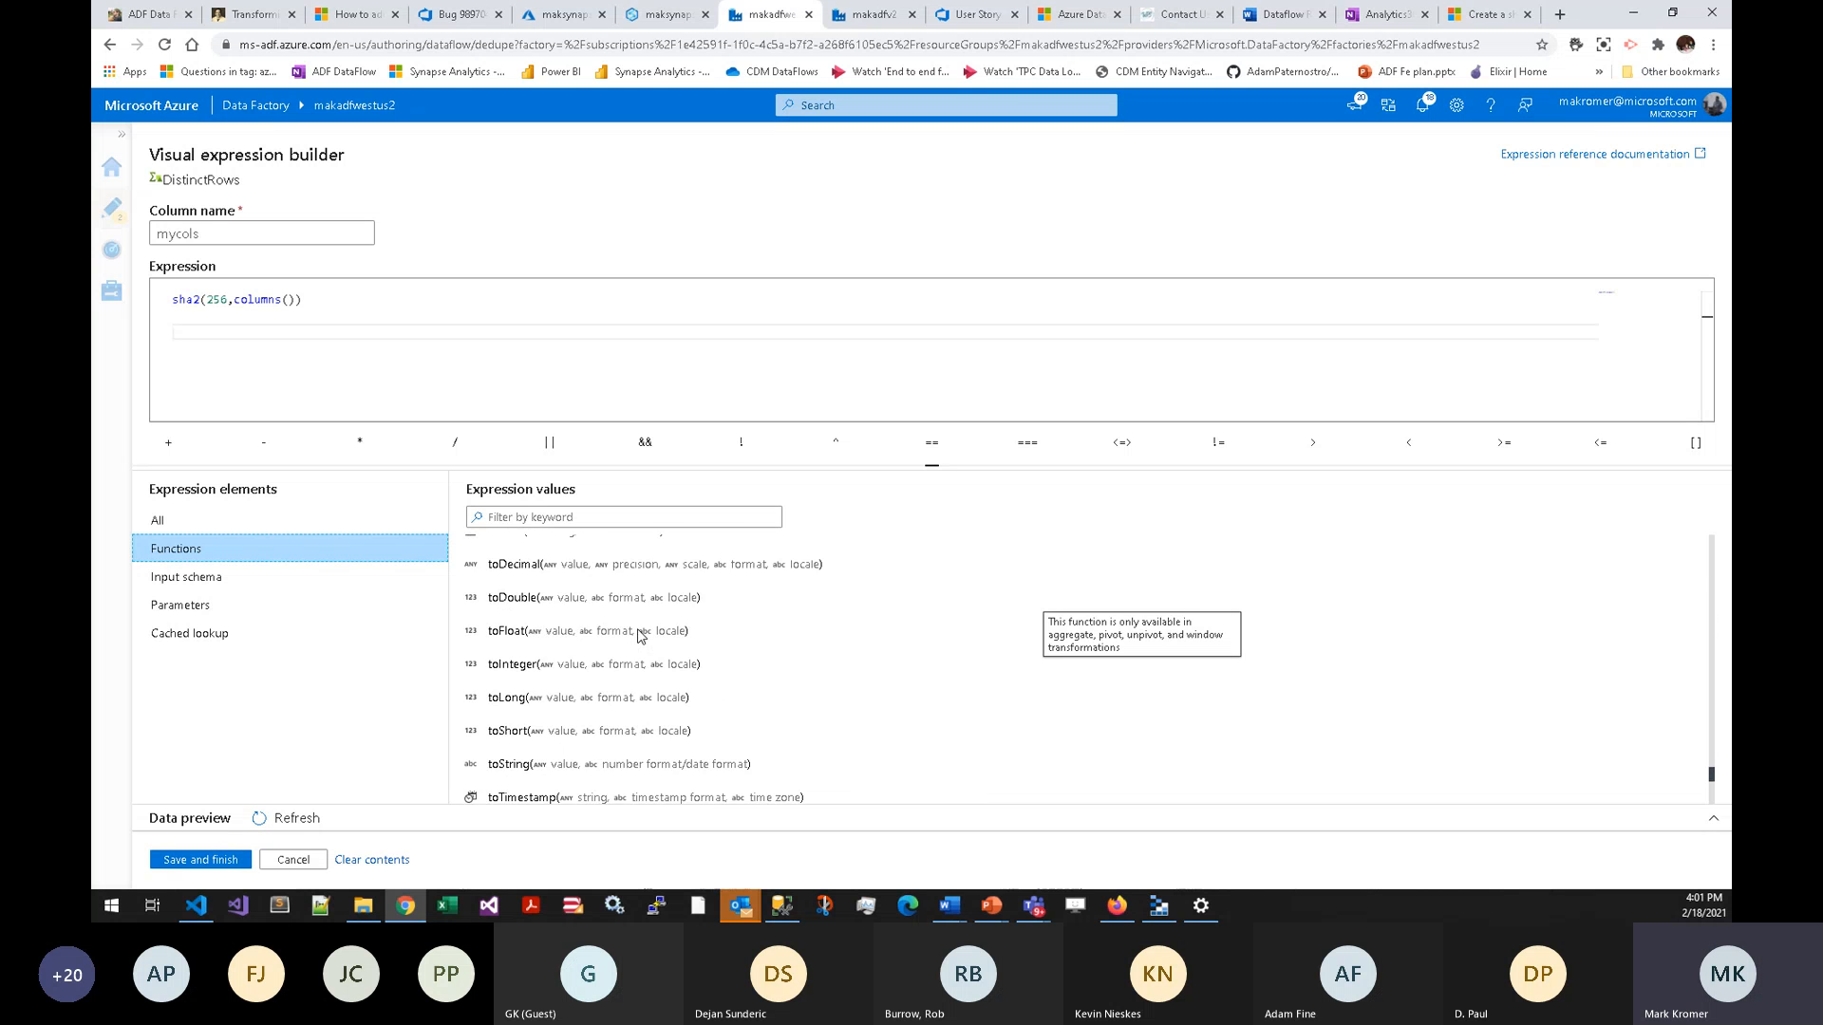
scroll(634, 639, "up", 5)
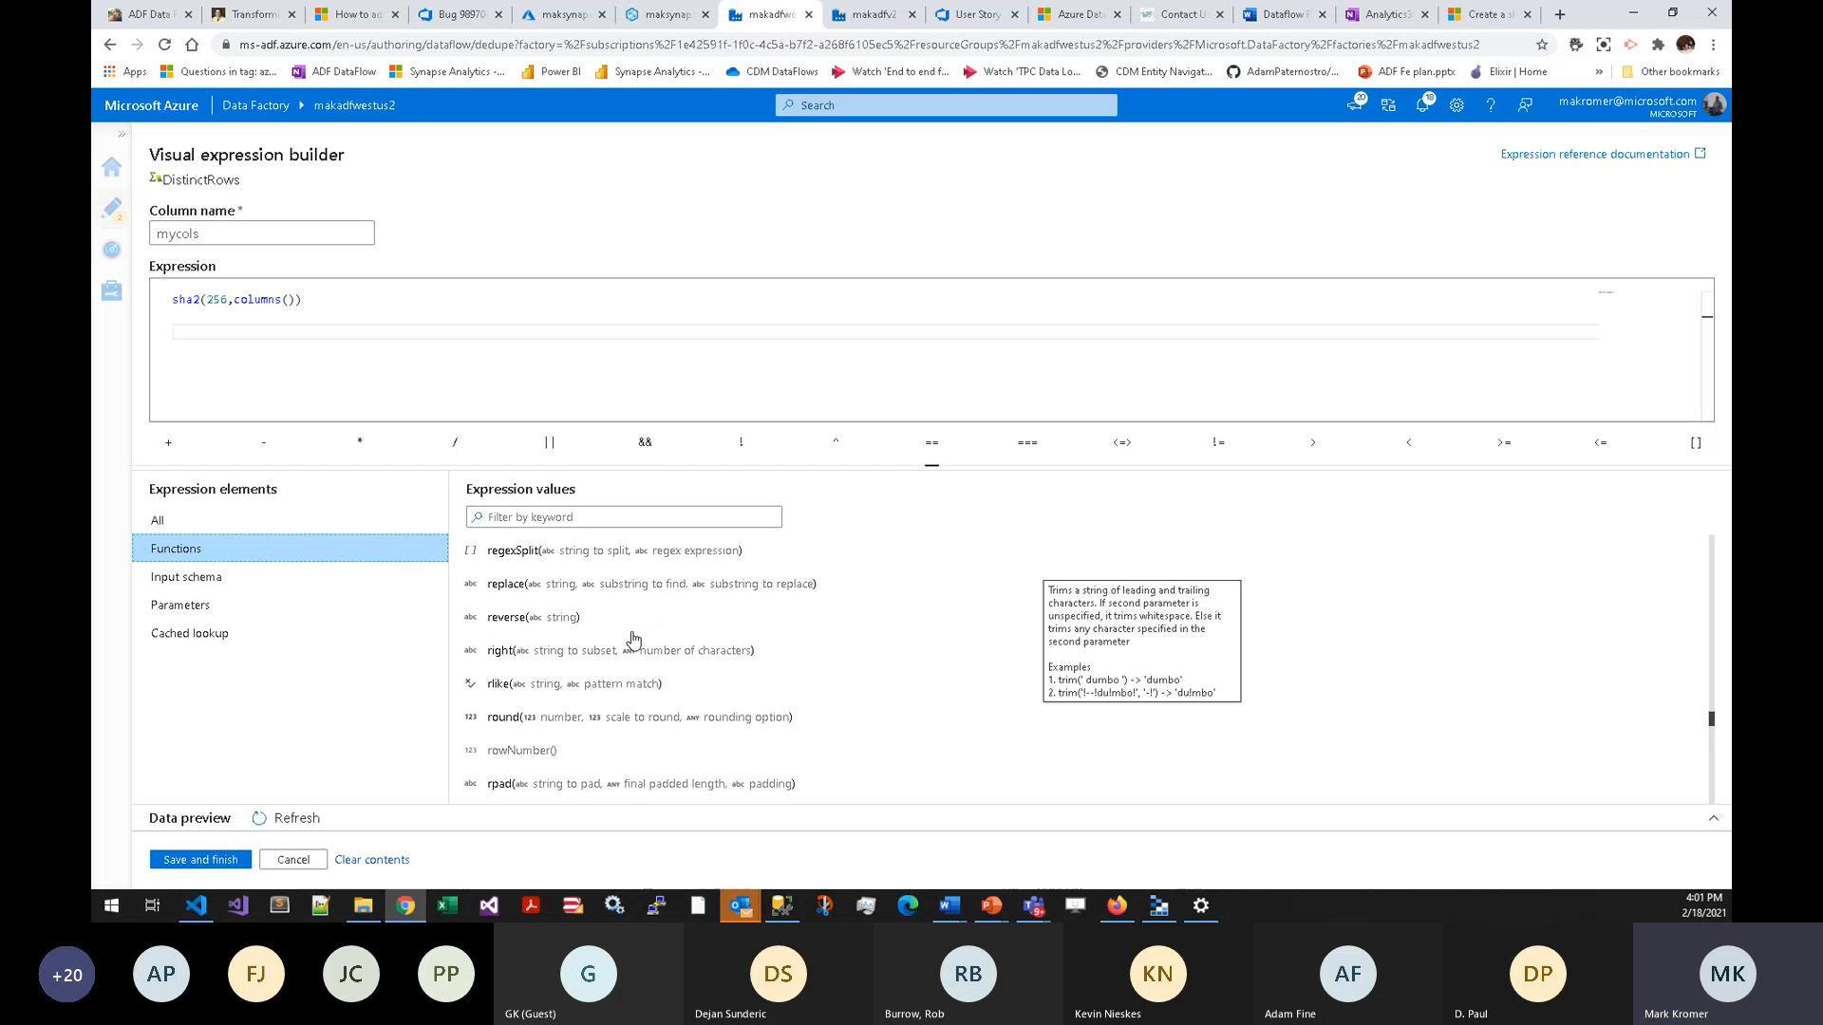
scroll(584, 643, "up", 8)
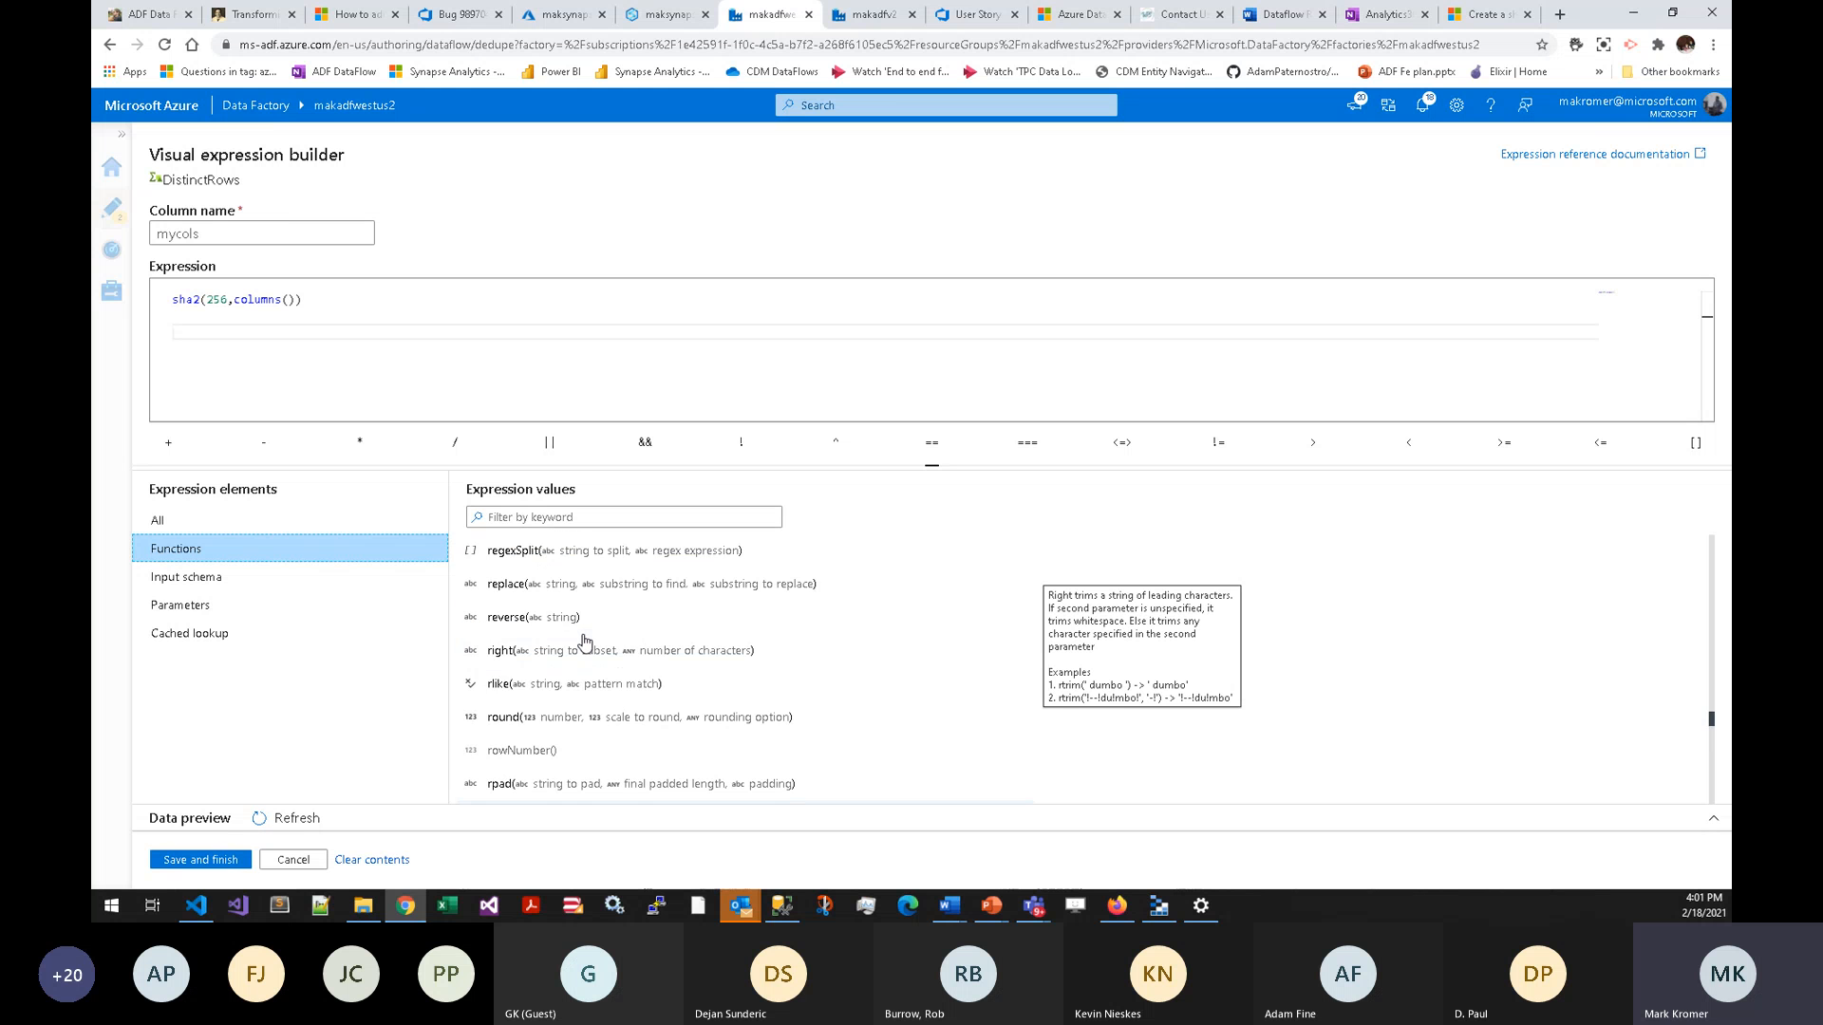
scroll(585, 643, "up", 15)
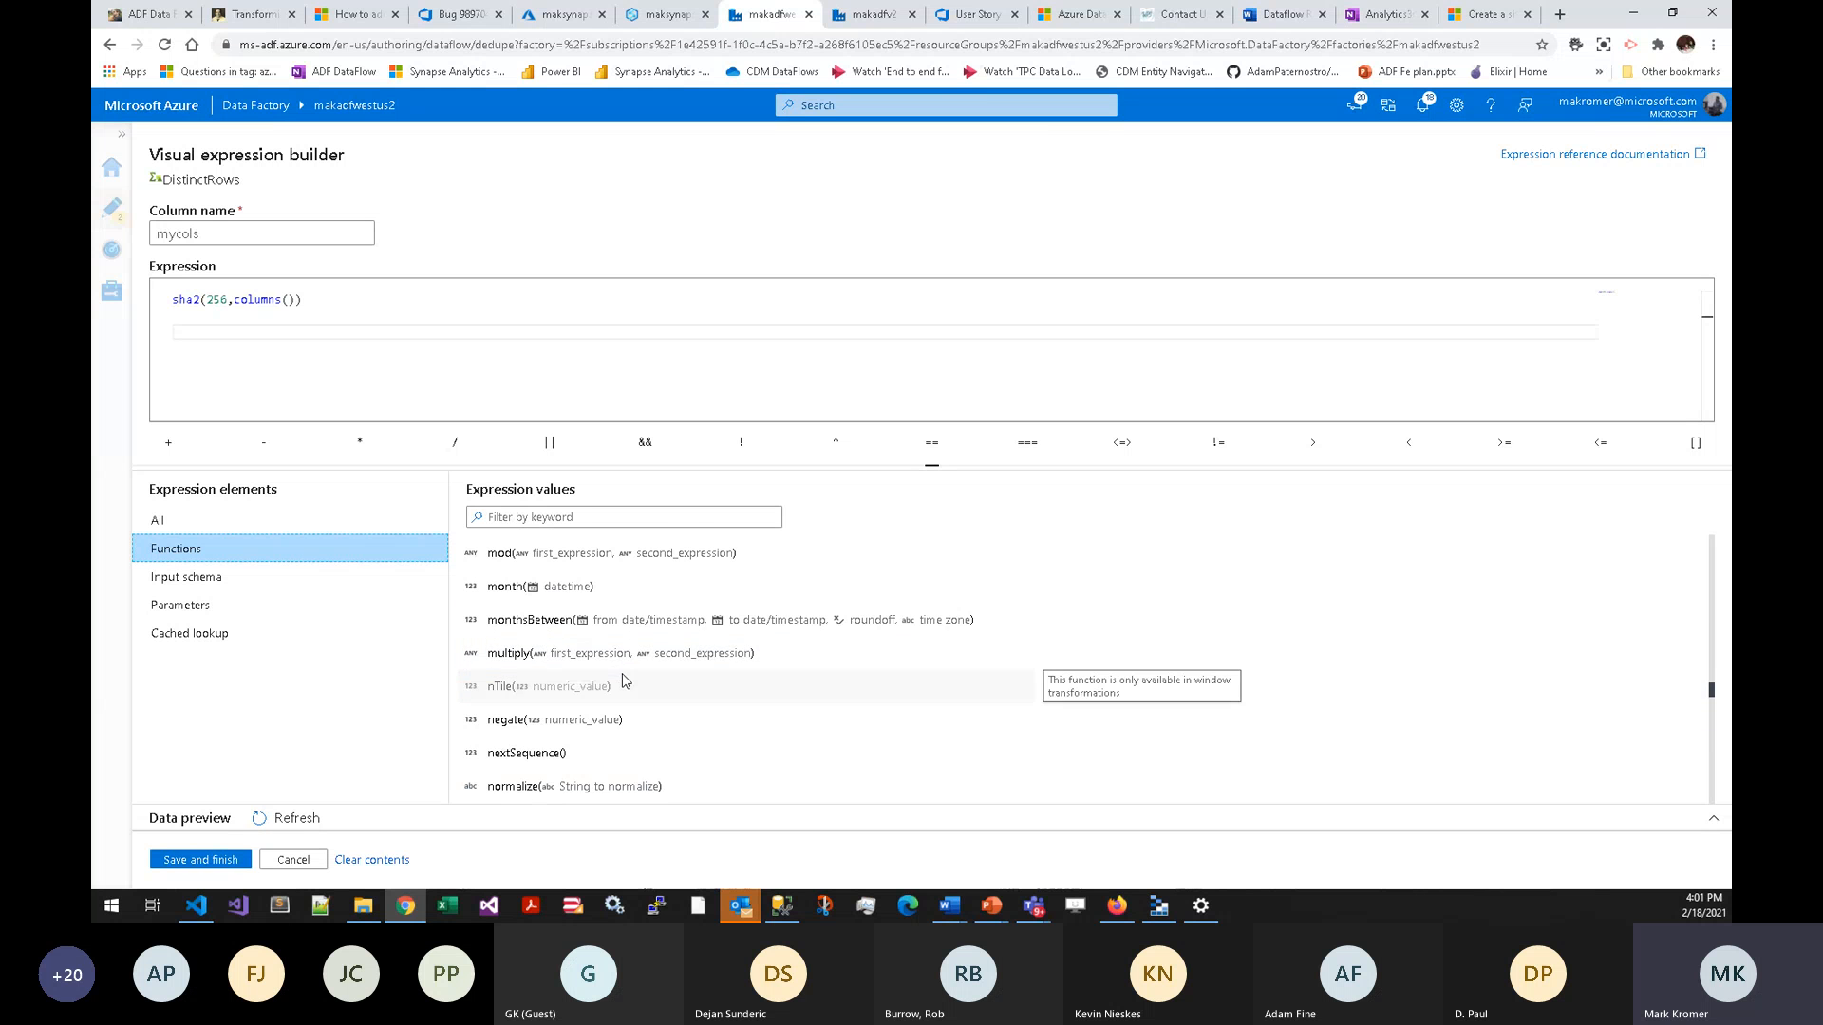
scroll(624, 676, "up", 20)
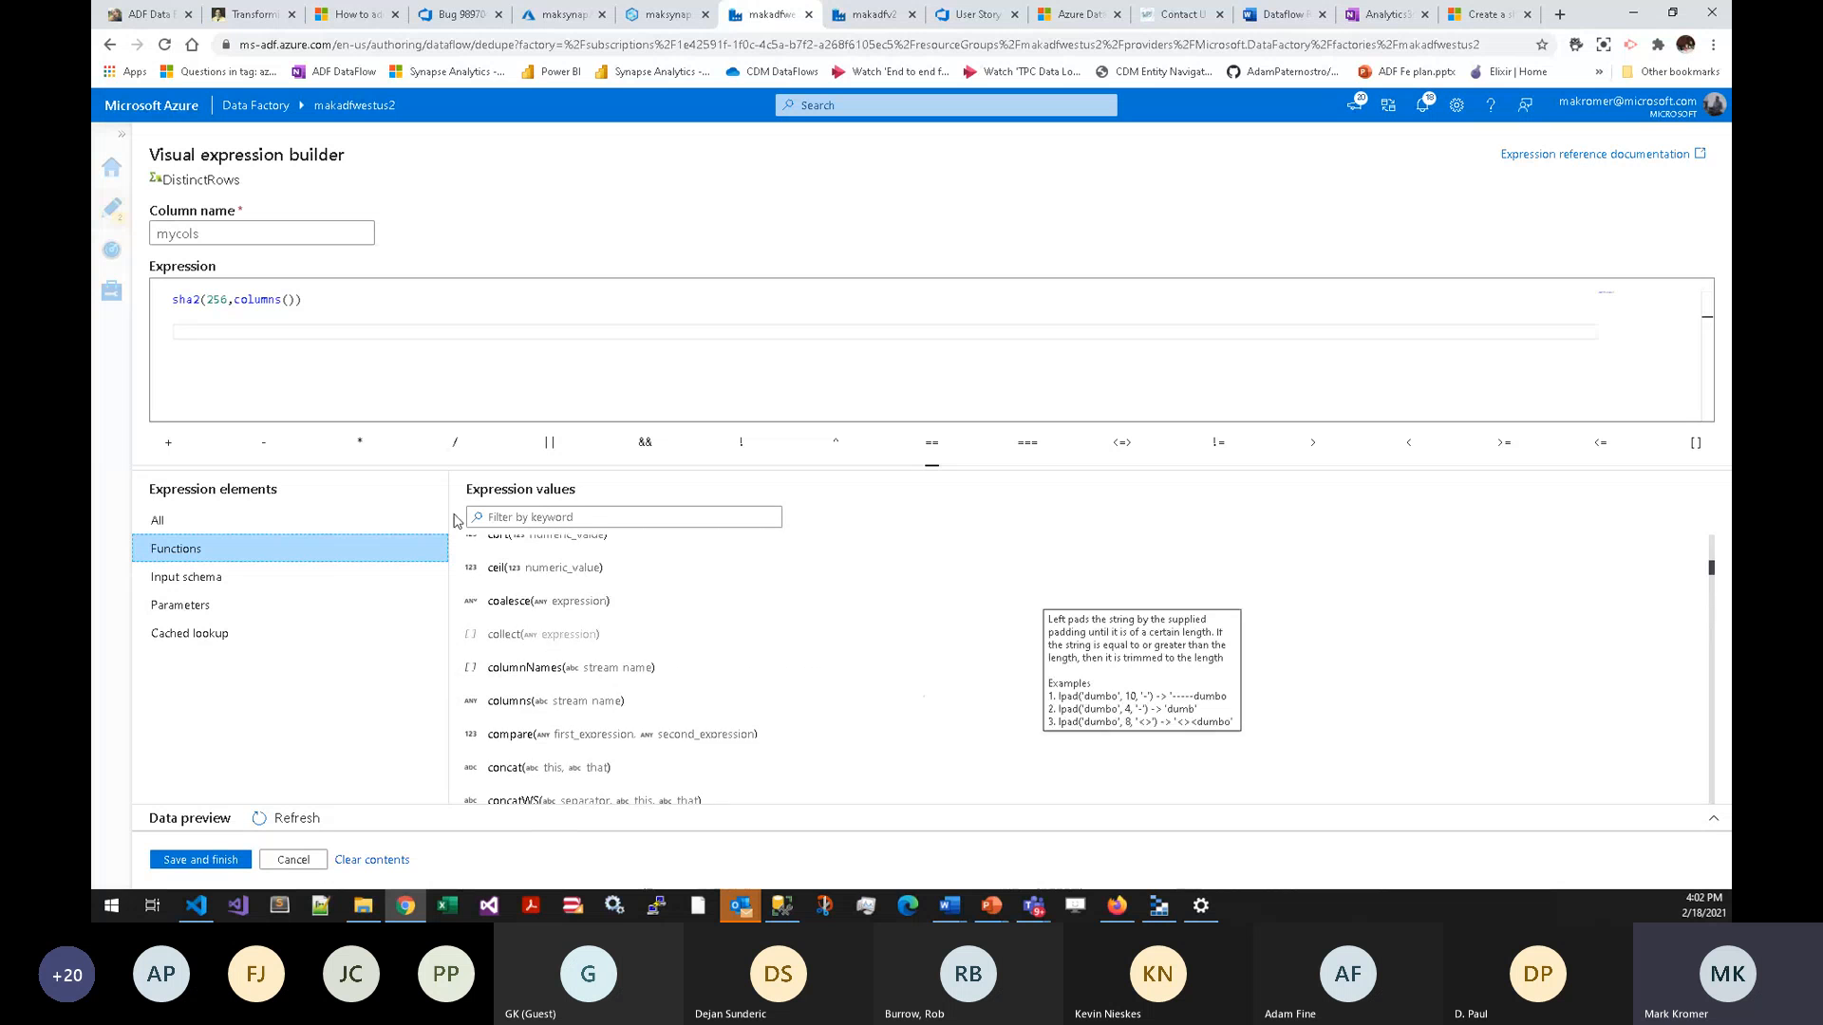
left_click(213, 579)
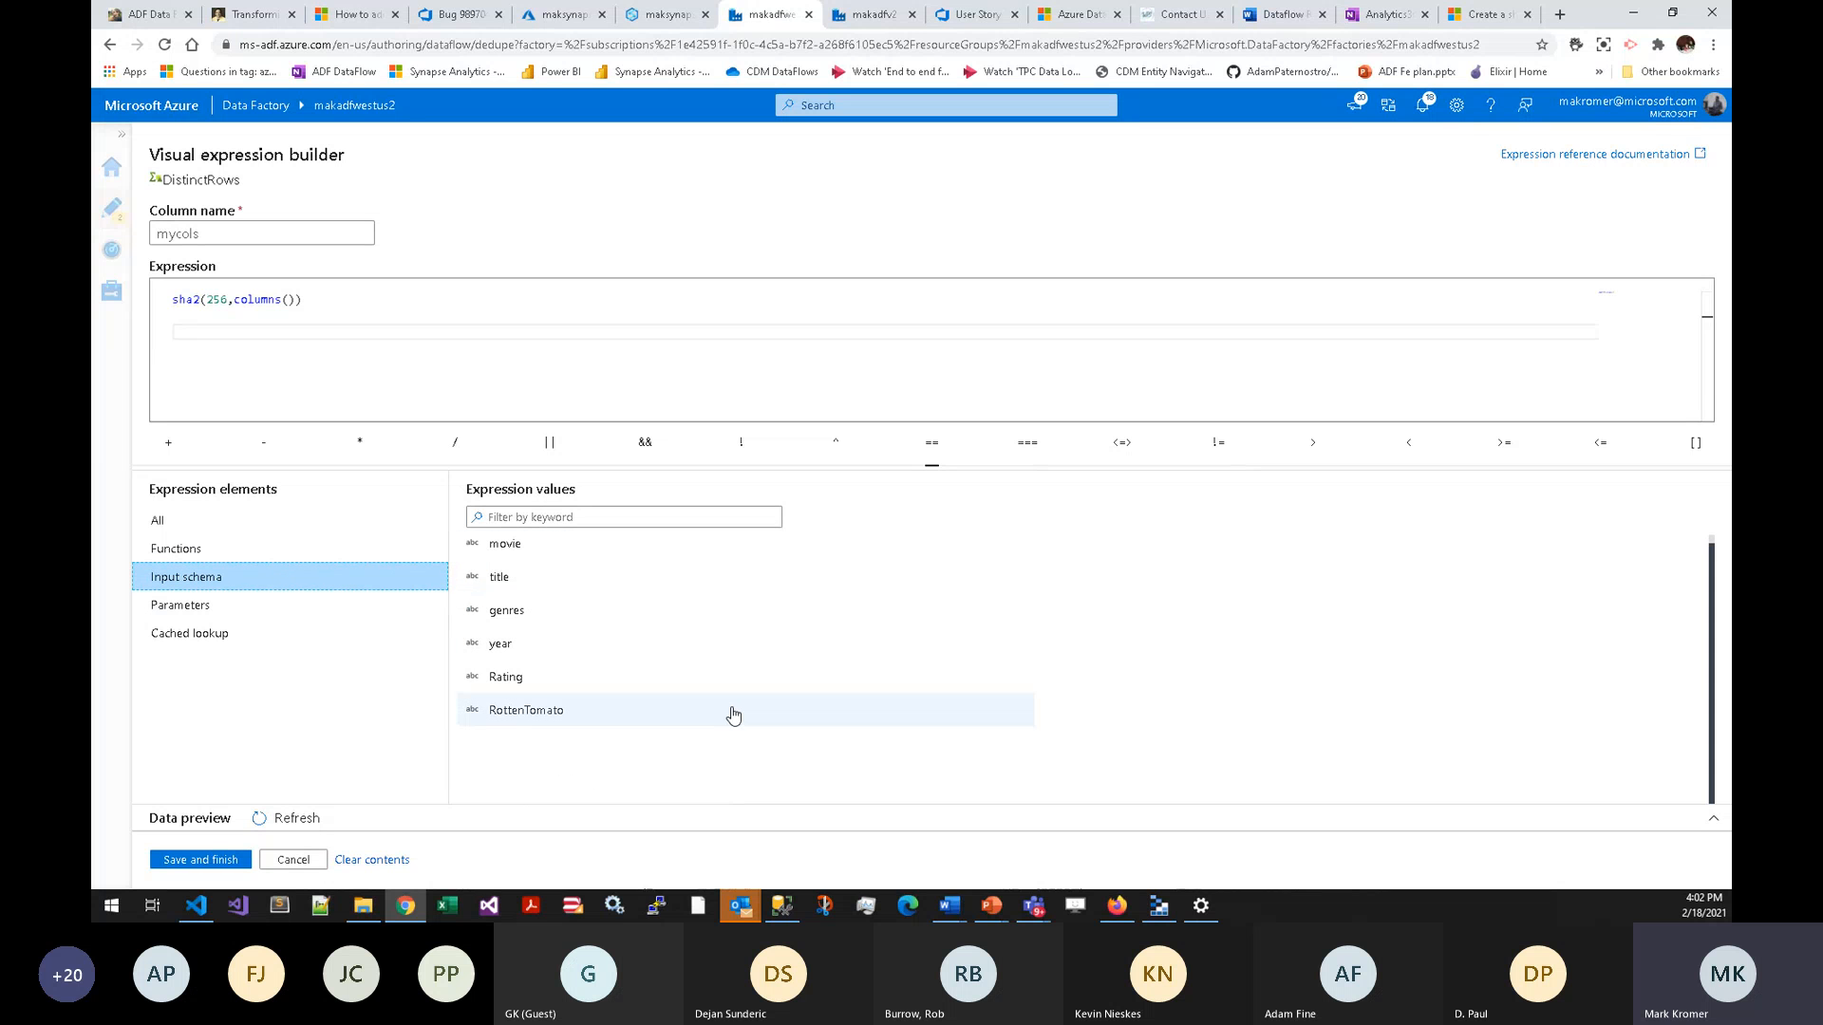
- Try autocompletion of an input column with "rating" below the sha2 expression, and remove the added text and lines
left_click(334, 336)
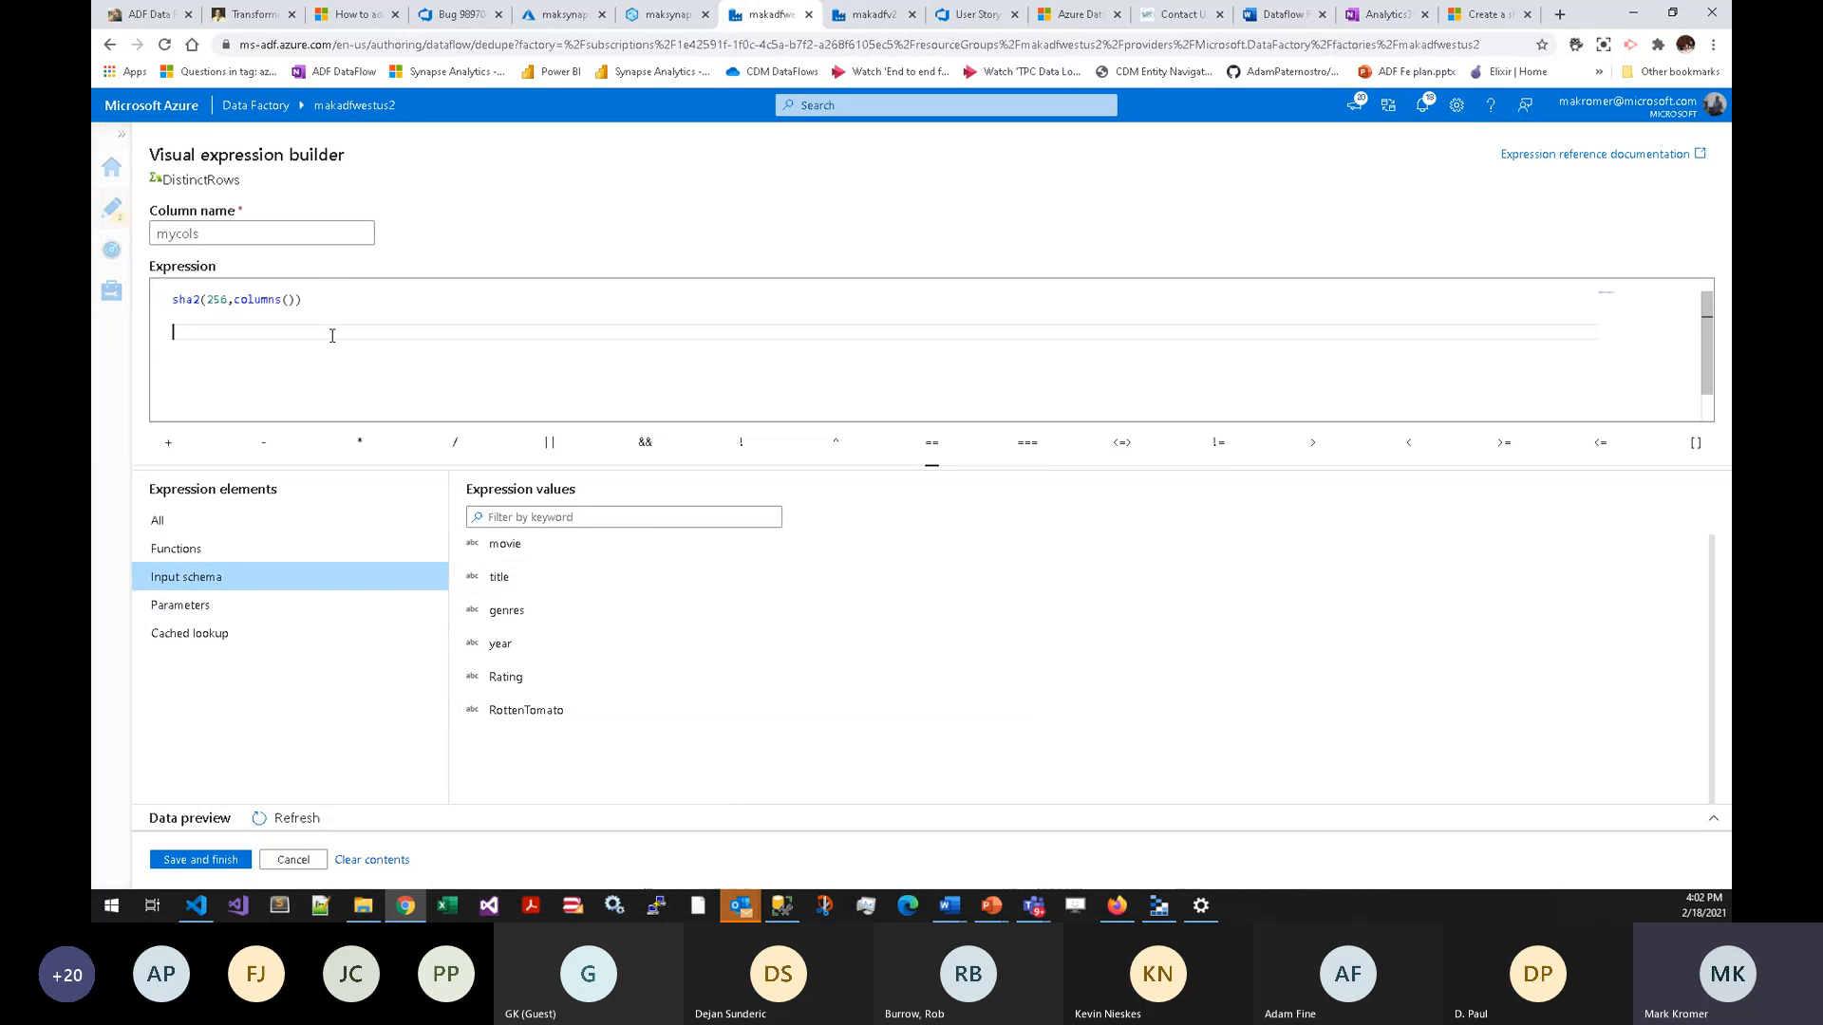
type("rating")
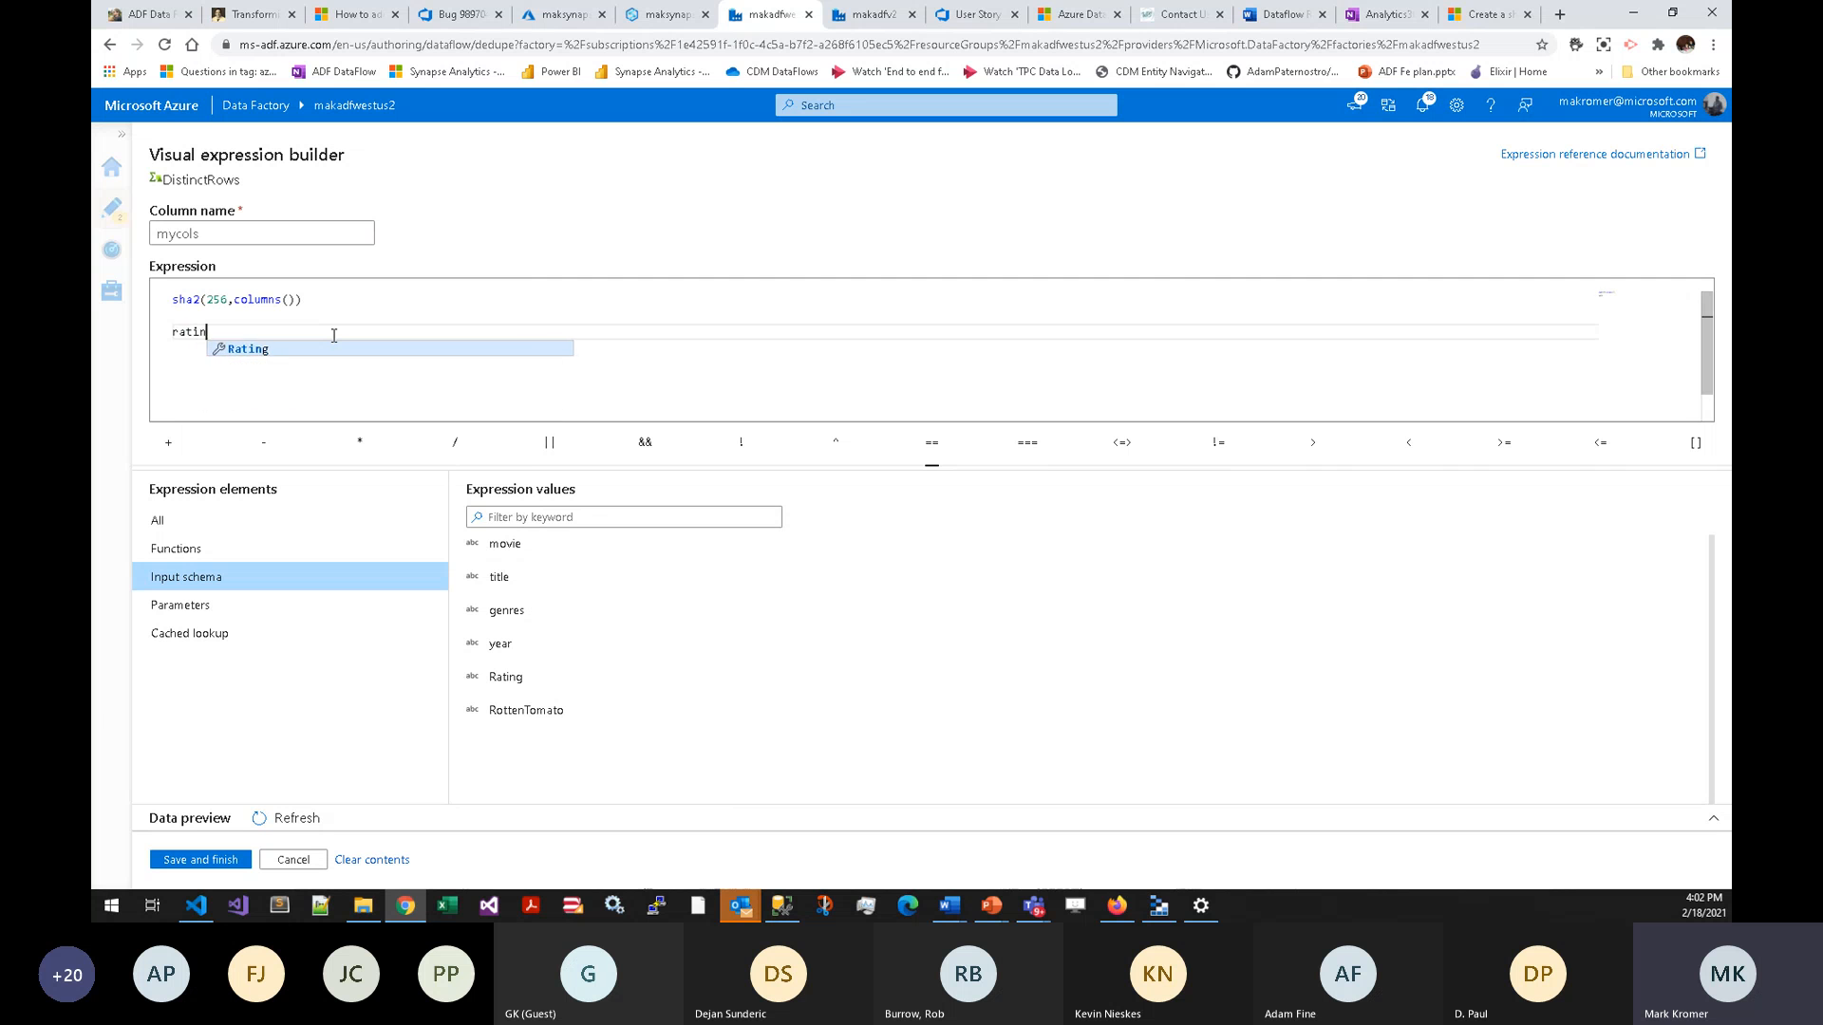
key("shift+Home")
key("BackSpace")
key("BackSpace")
key("BackSpace")
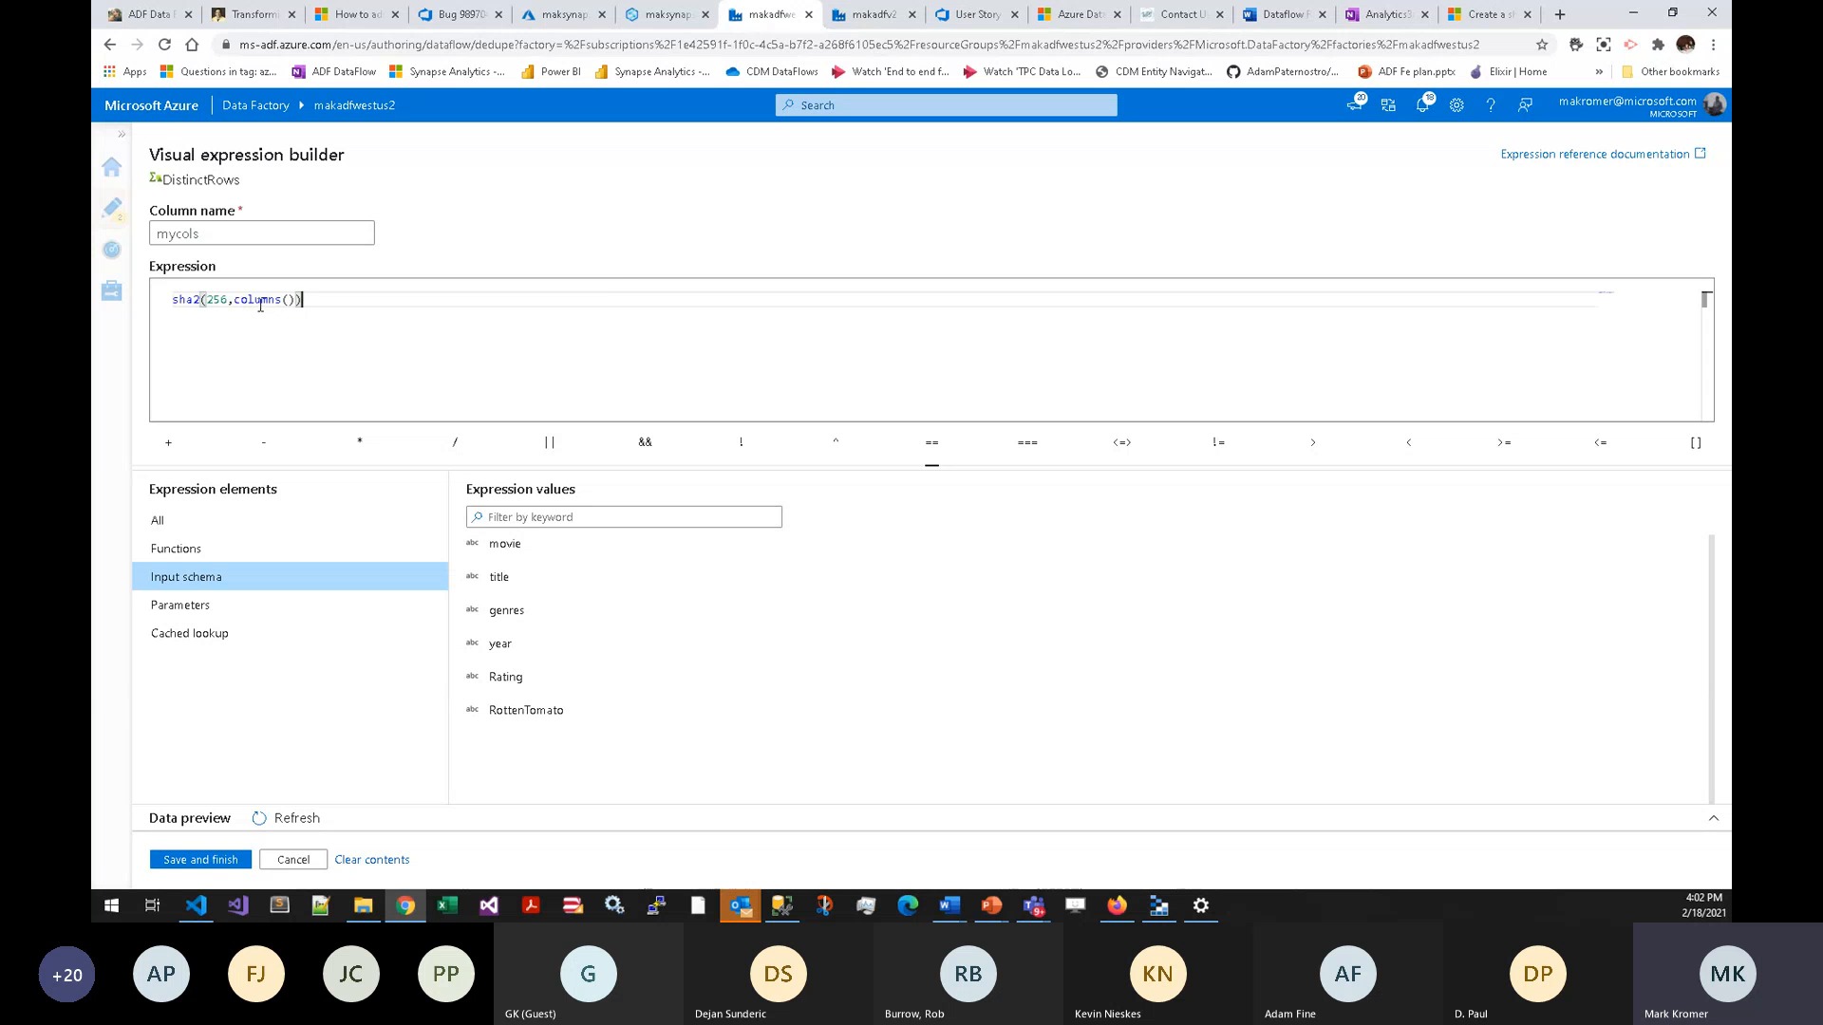
- Examine the columns() function and the 256 argument of the sha2 expression, and leave the expression builder without changes
mouse_move(272, 298)
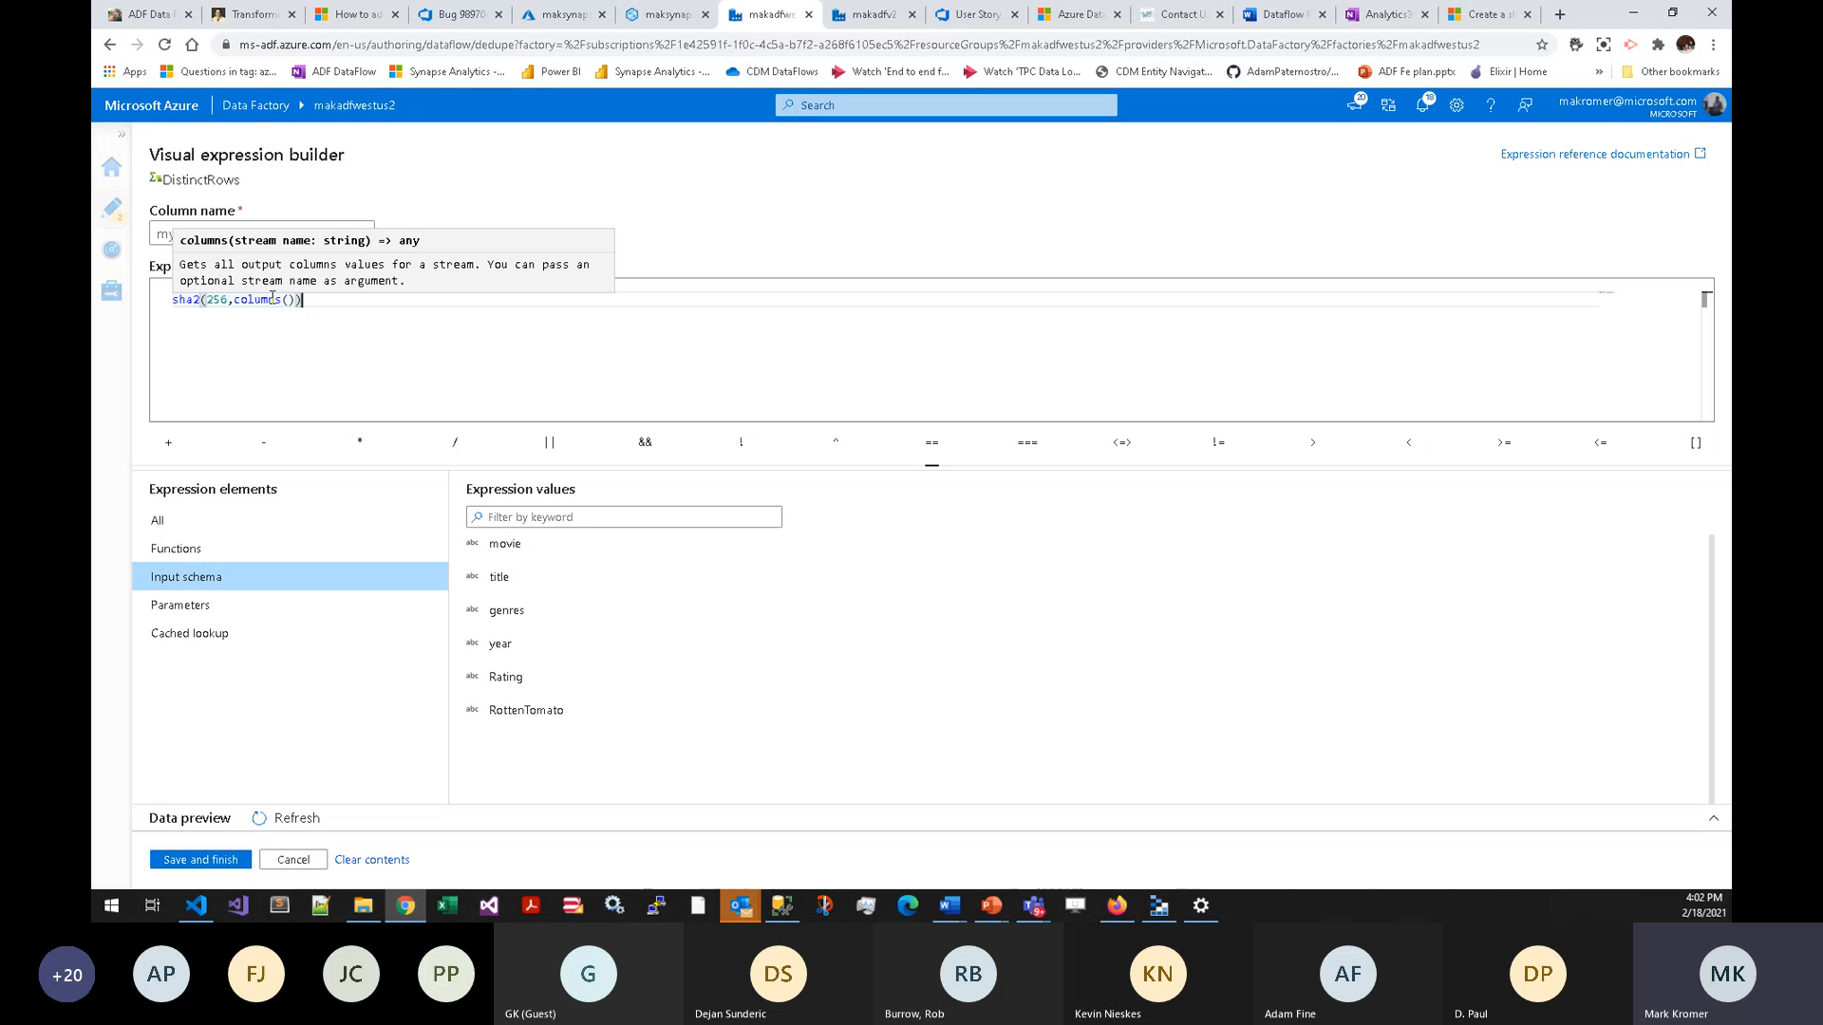
left_click(184, 300)
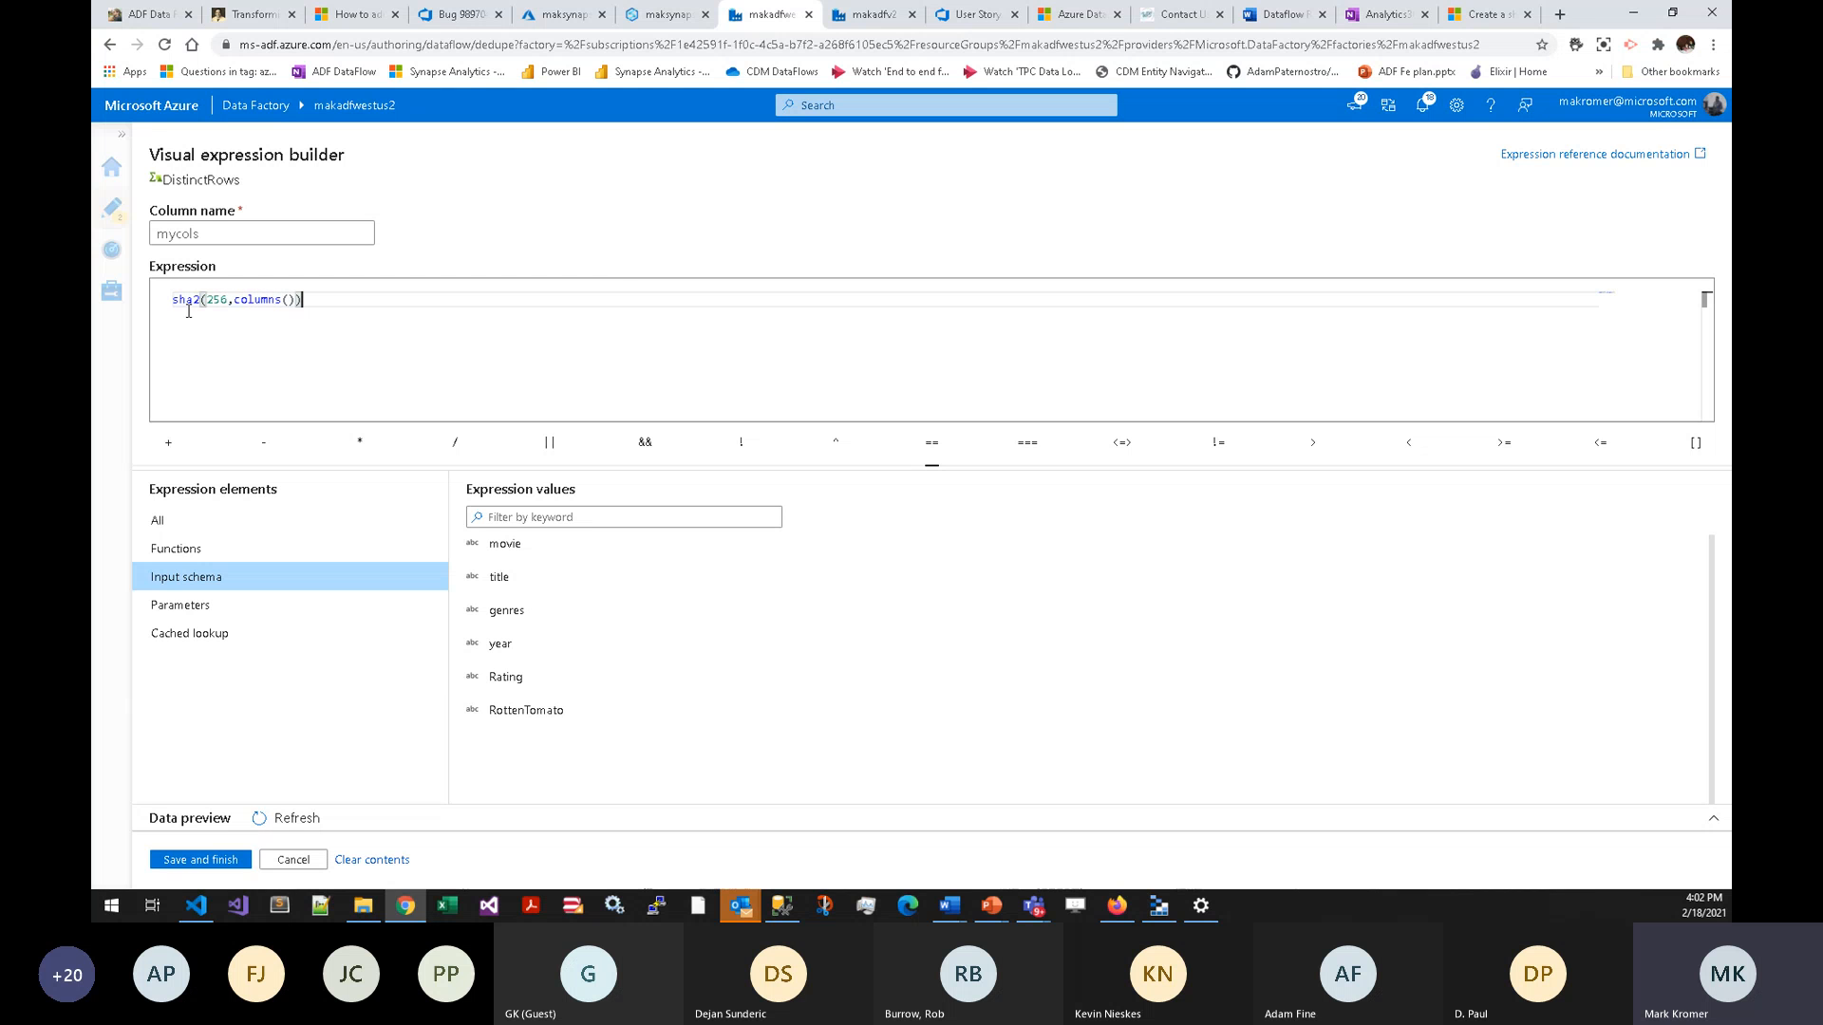
double_click(217, 300)
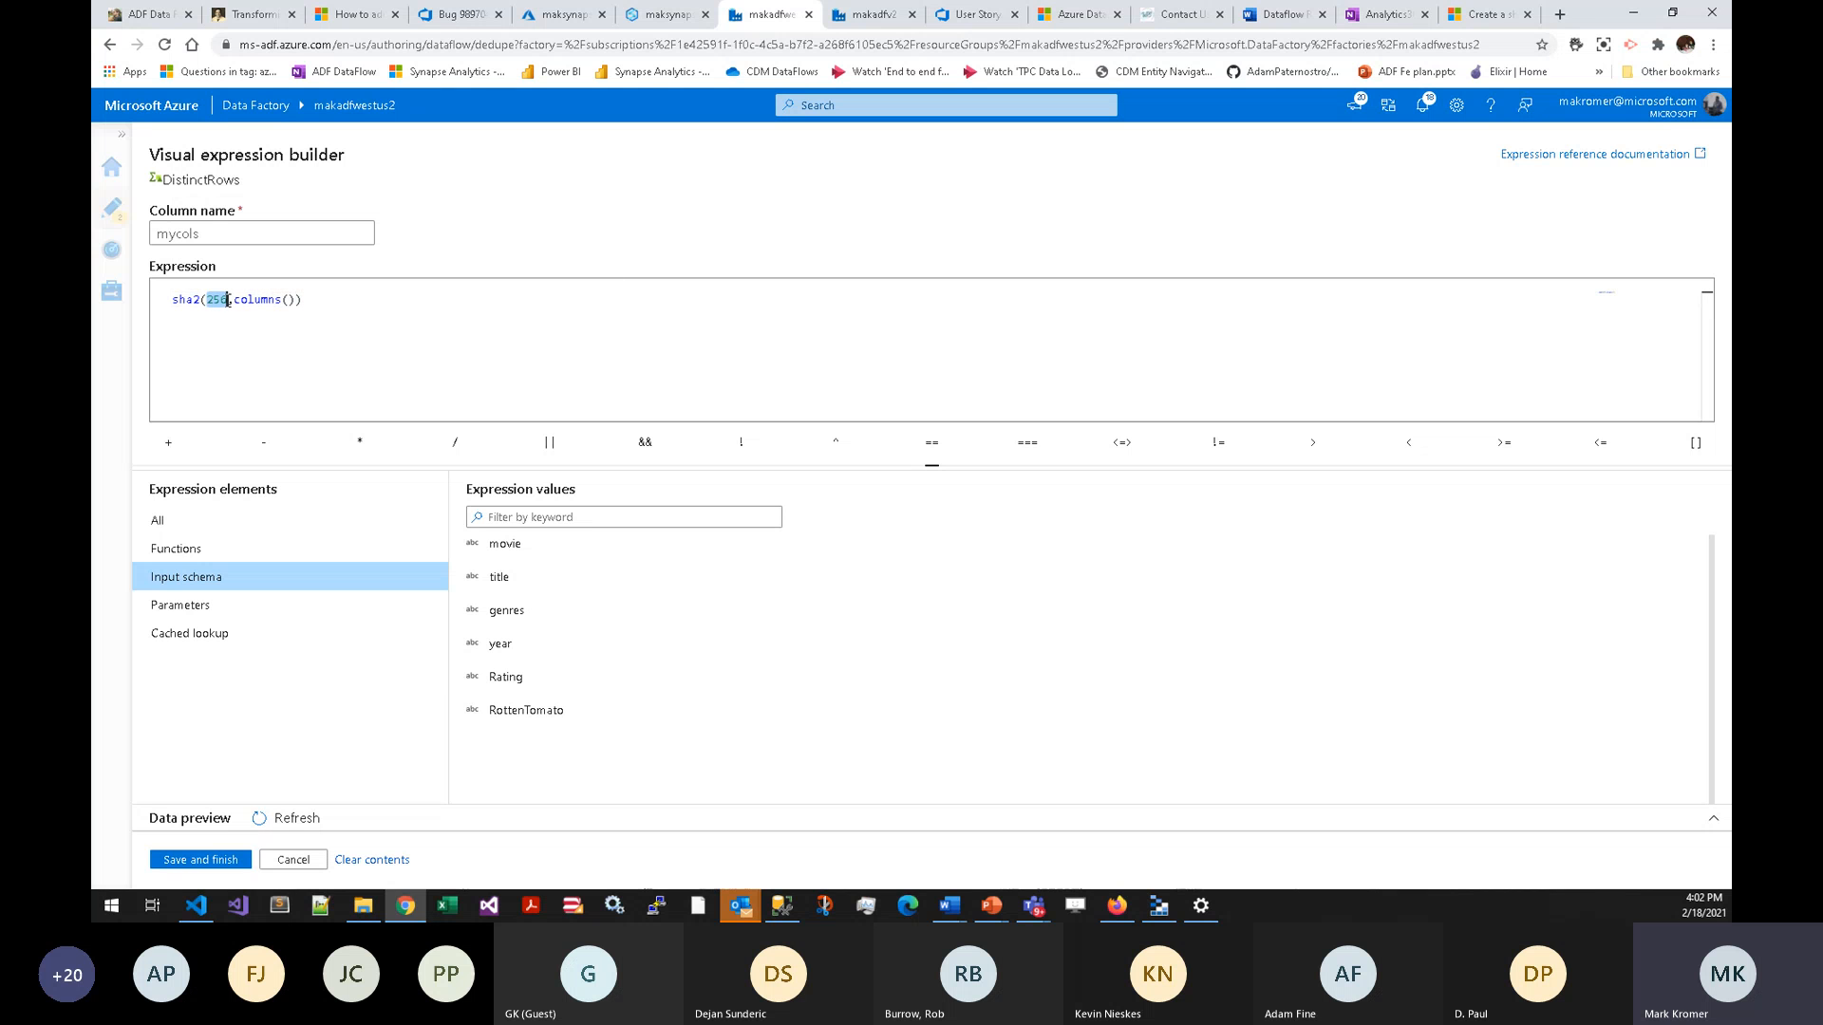
left_click(184, 322)
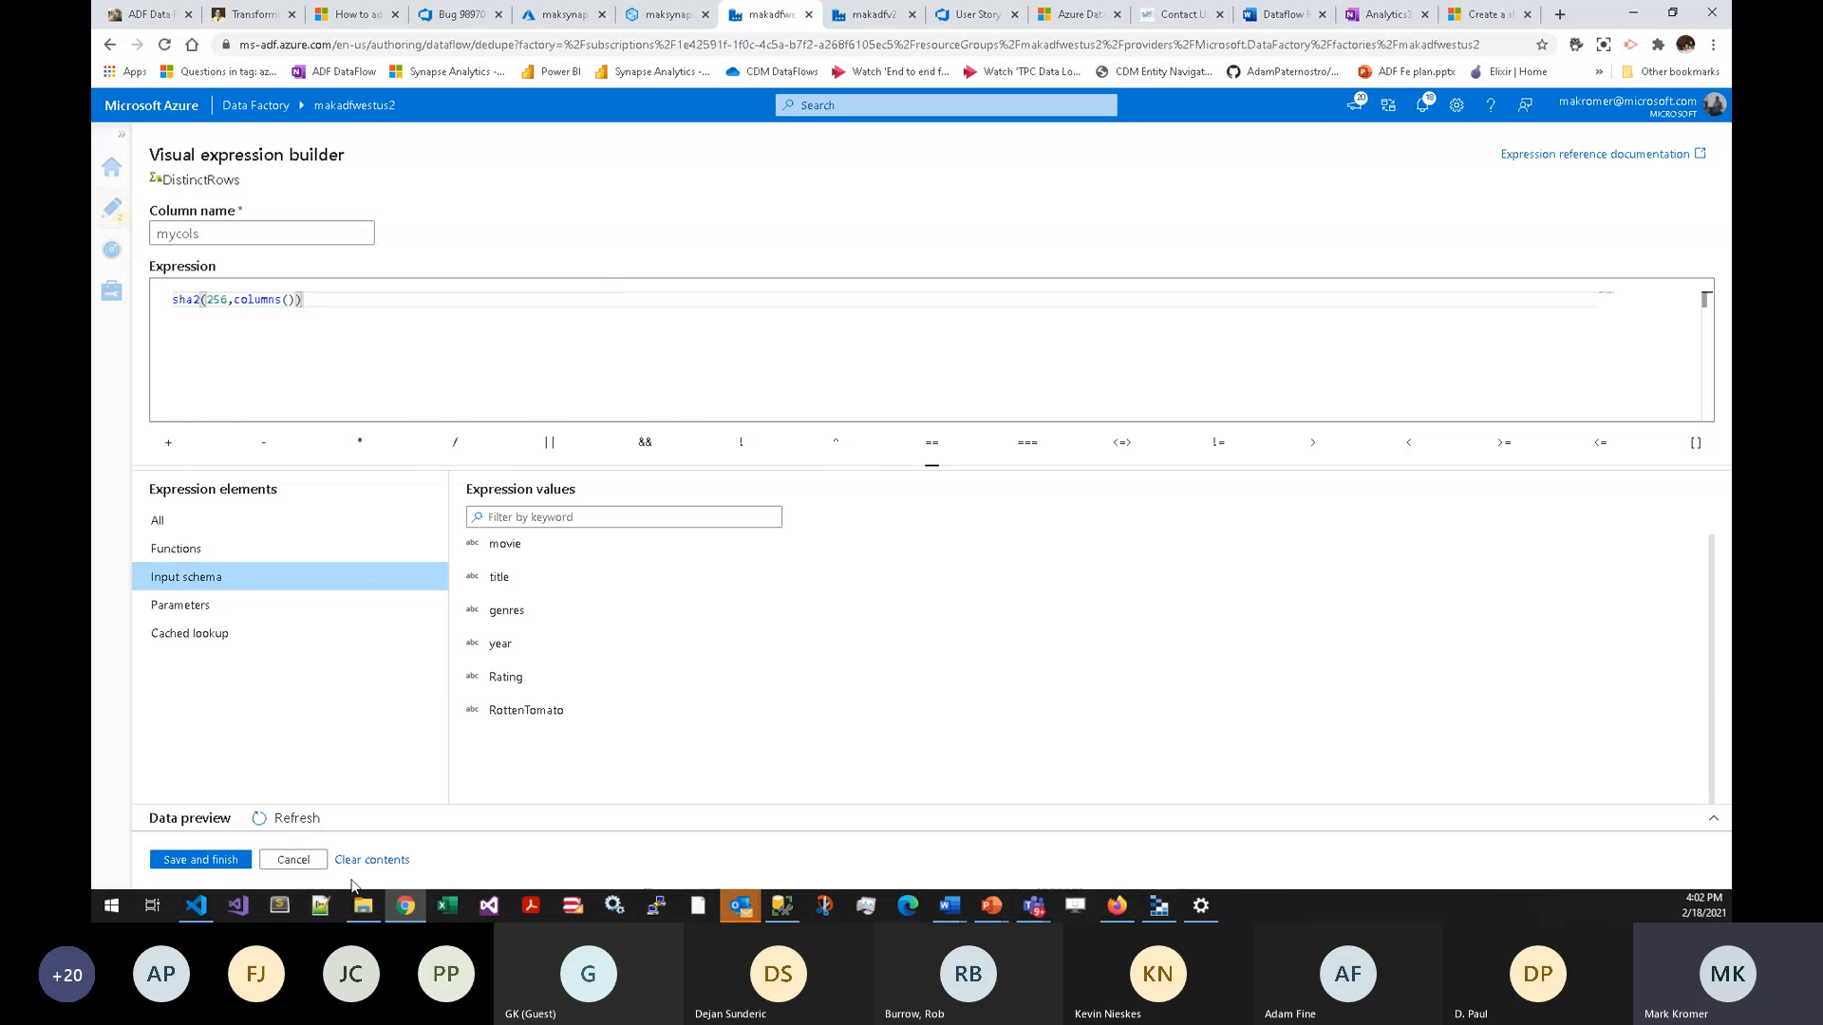
left_click(298, 862)
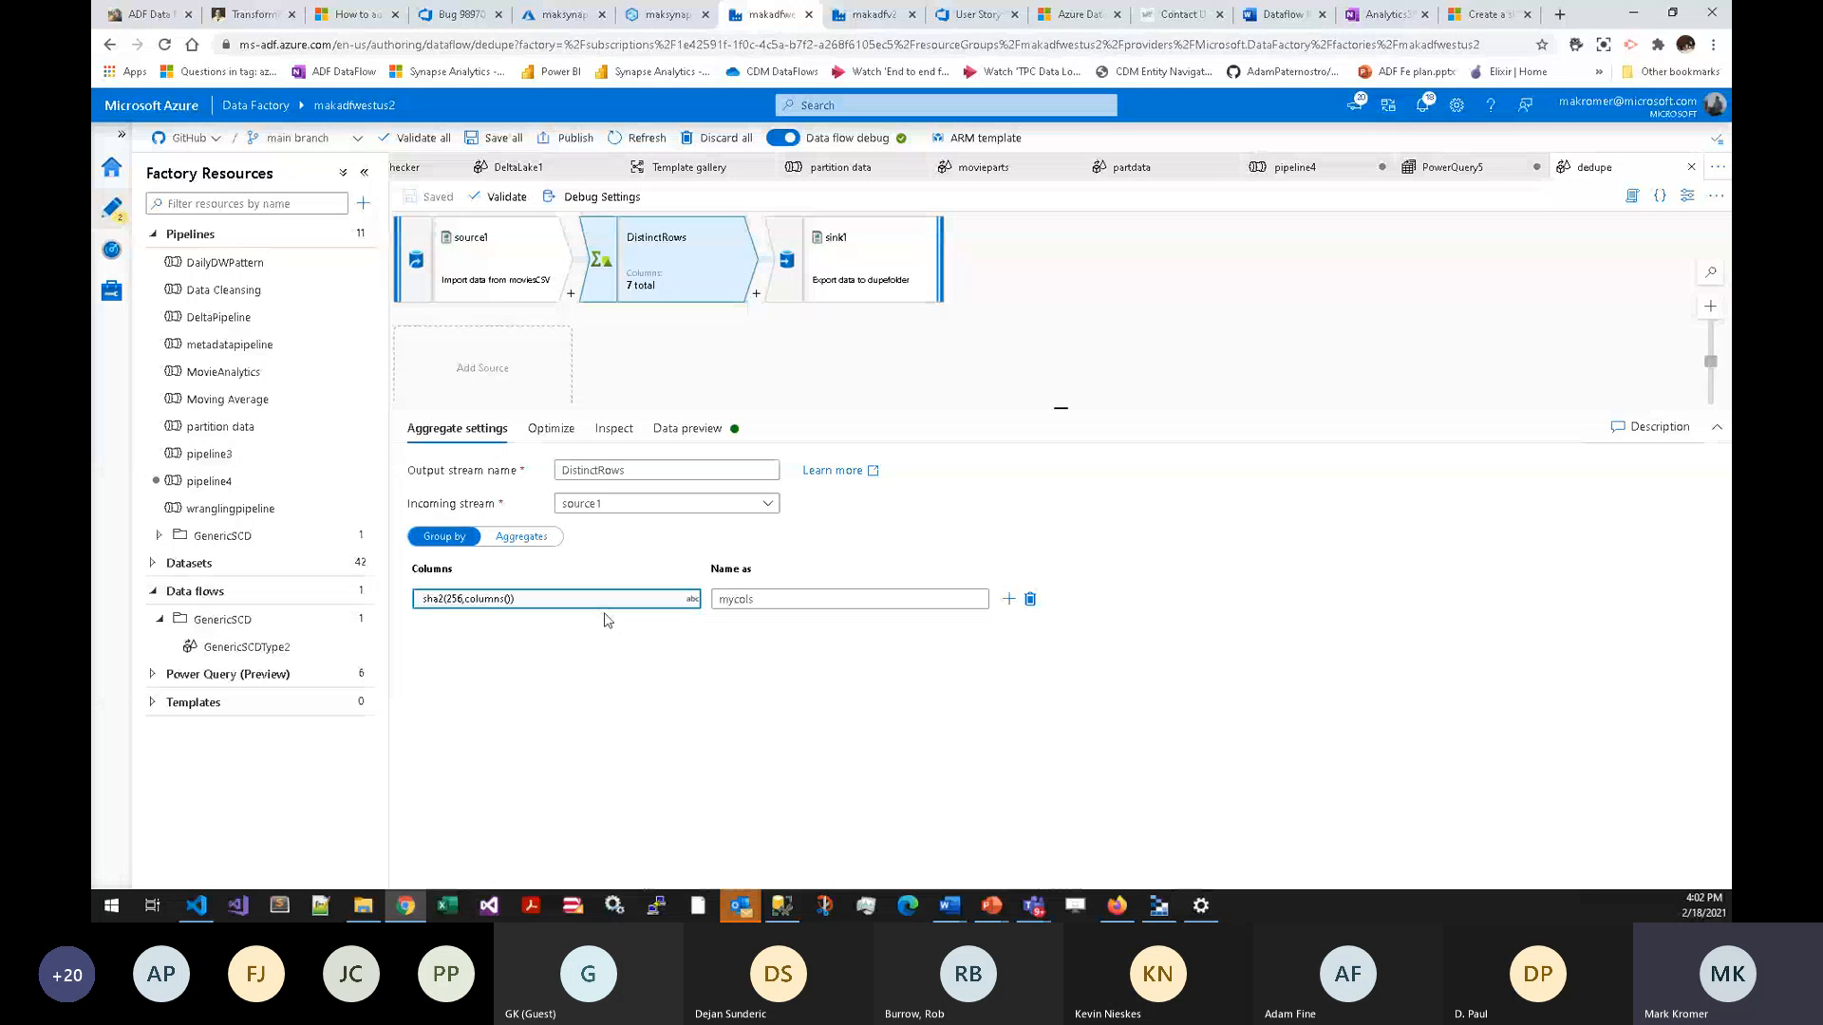
- Show the DistinctRows aggregates and expand the column pattern to examine its first($$) expression
left_click(549, 539)
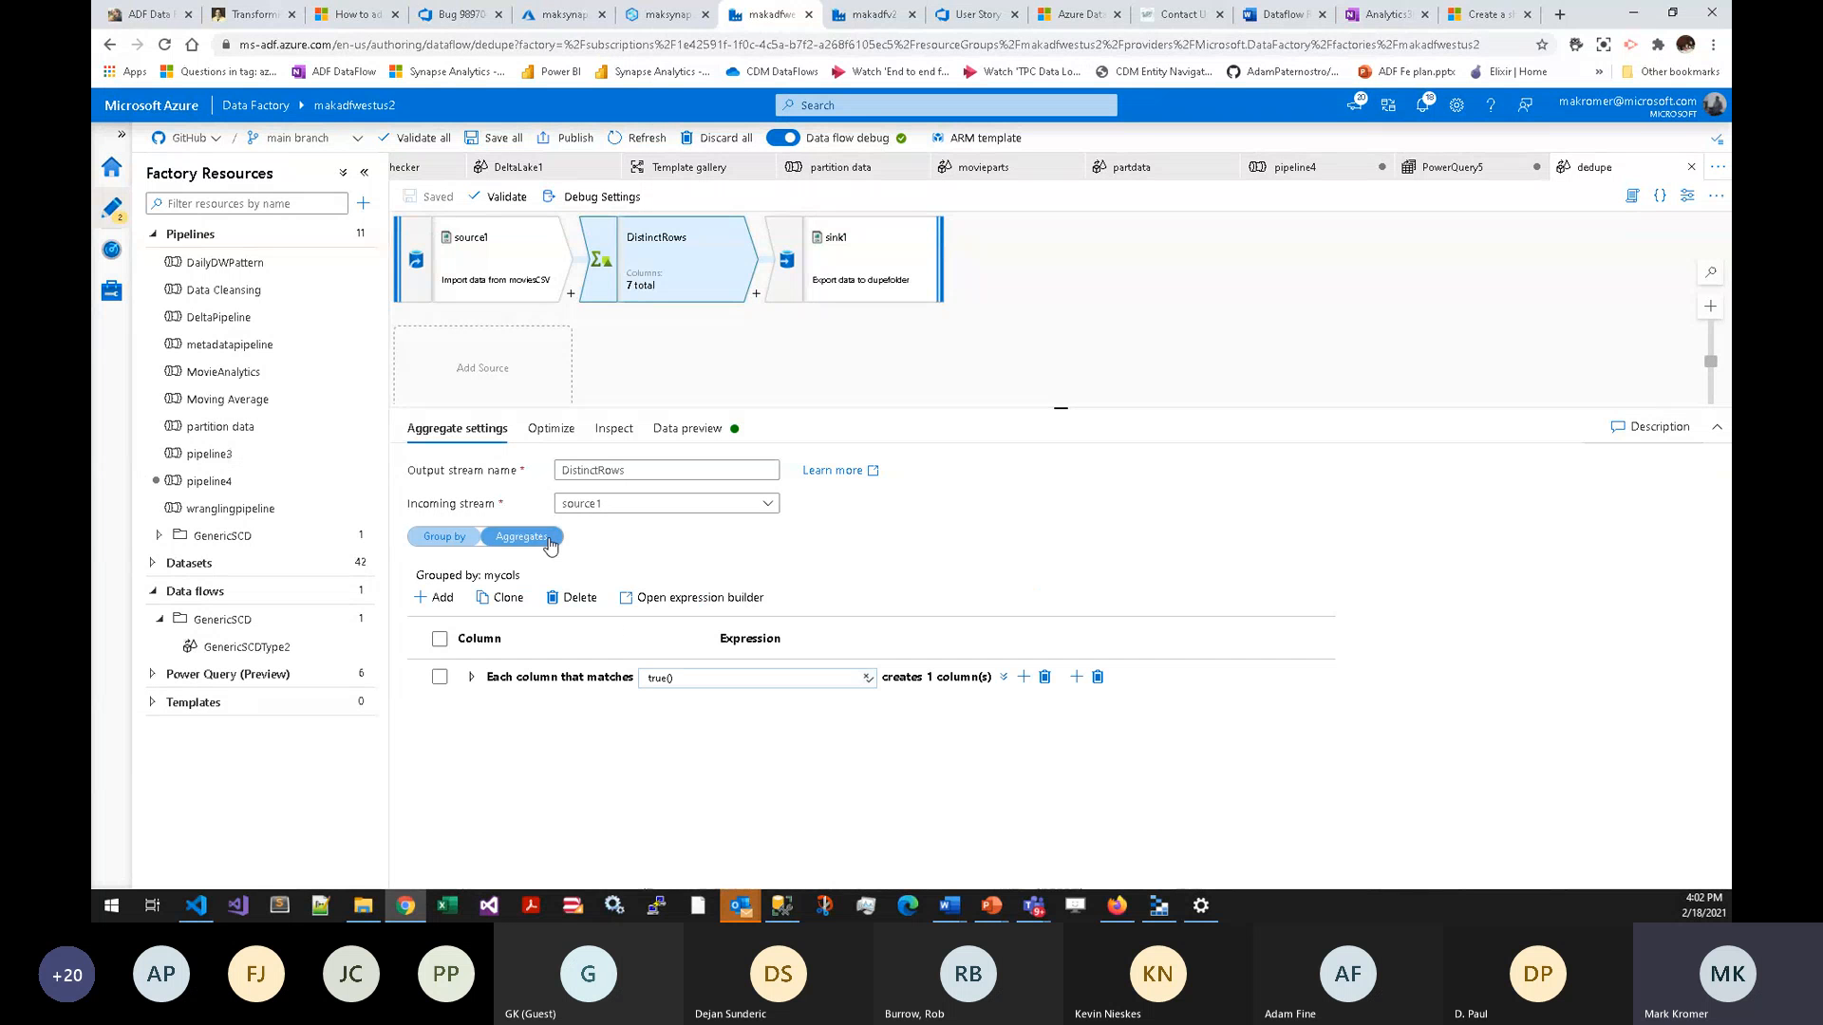
left_click(472, 680)
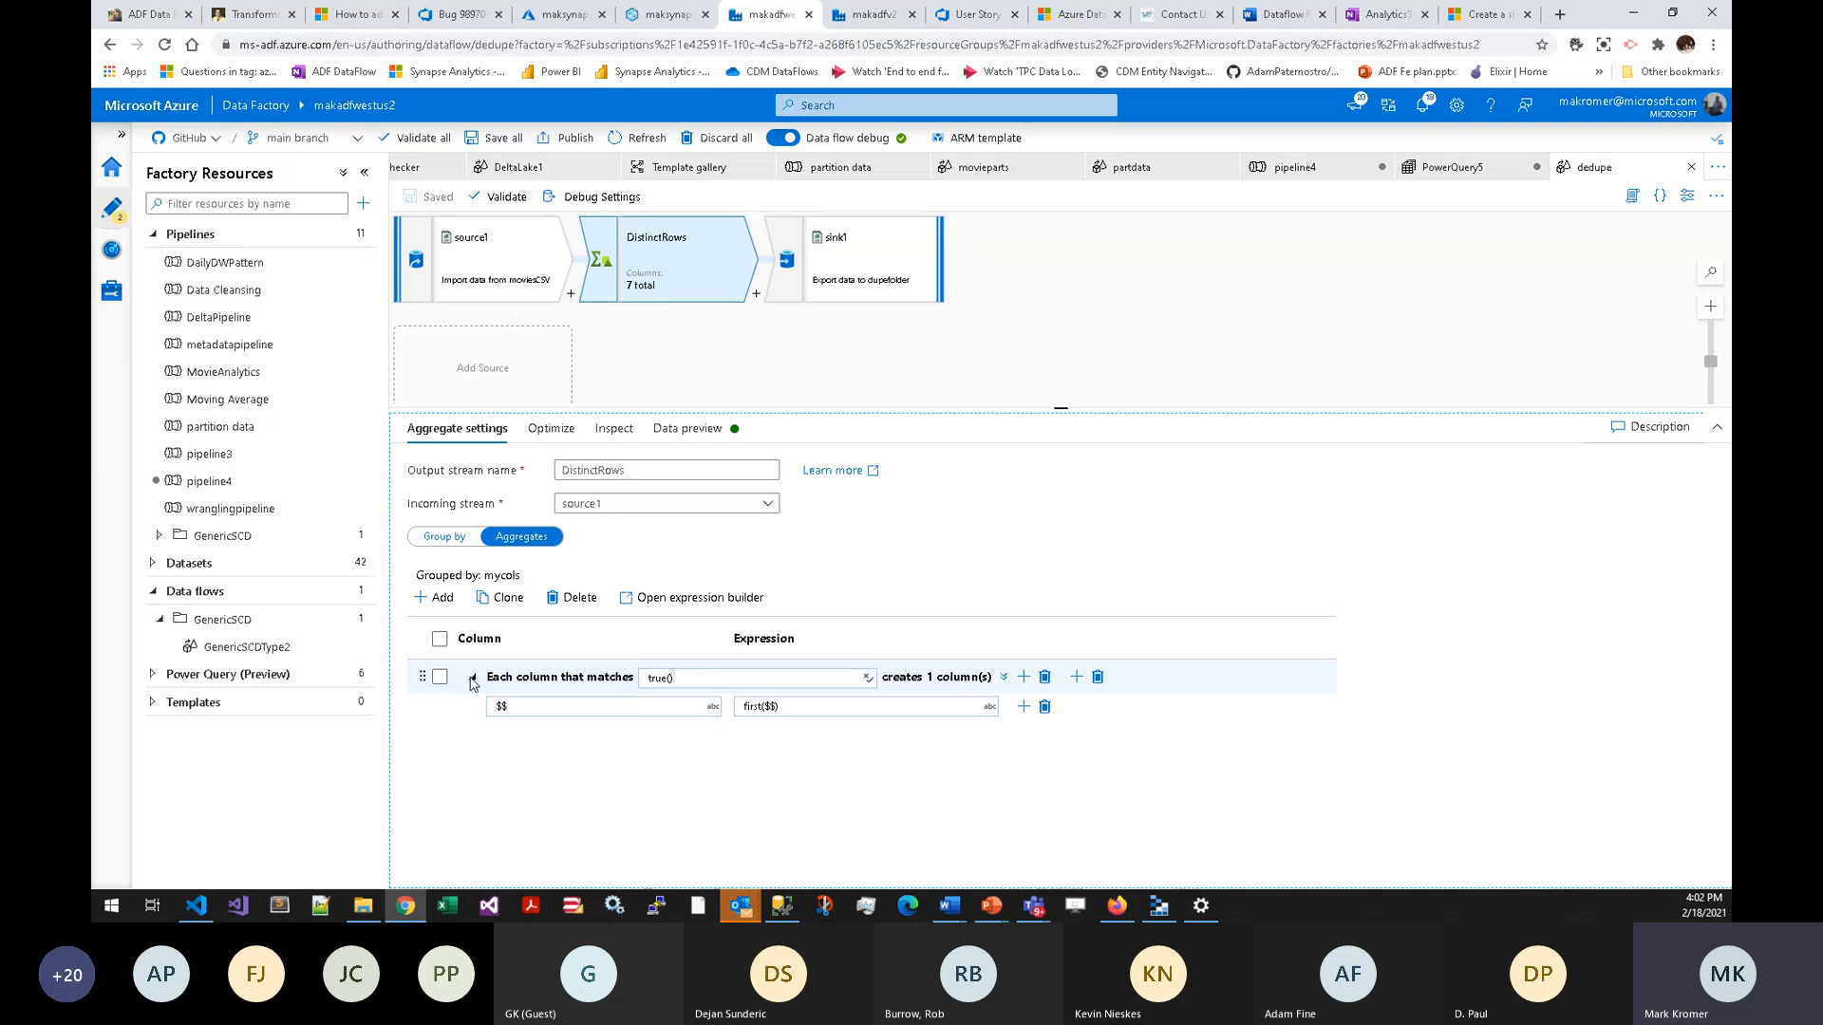
left_click(745, 708)
left_click(764, 707)
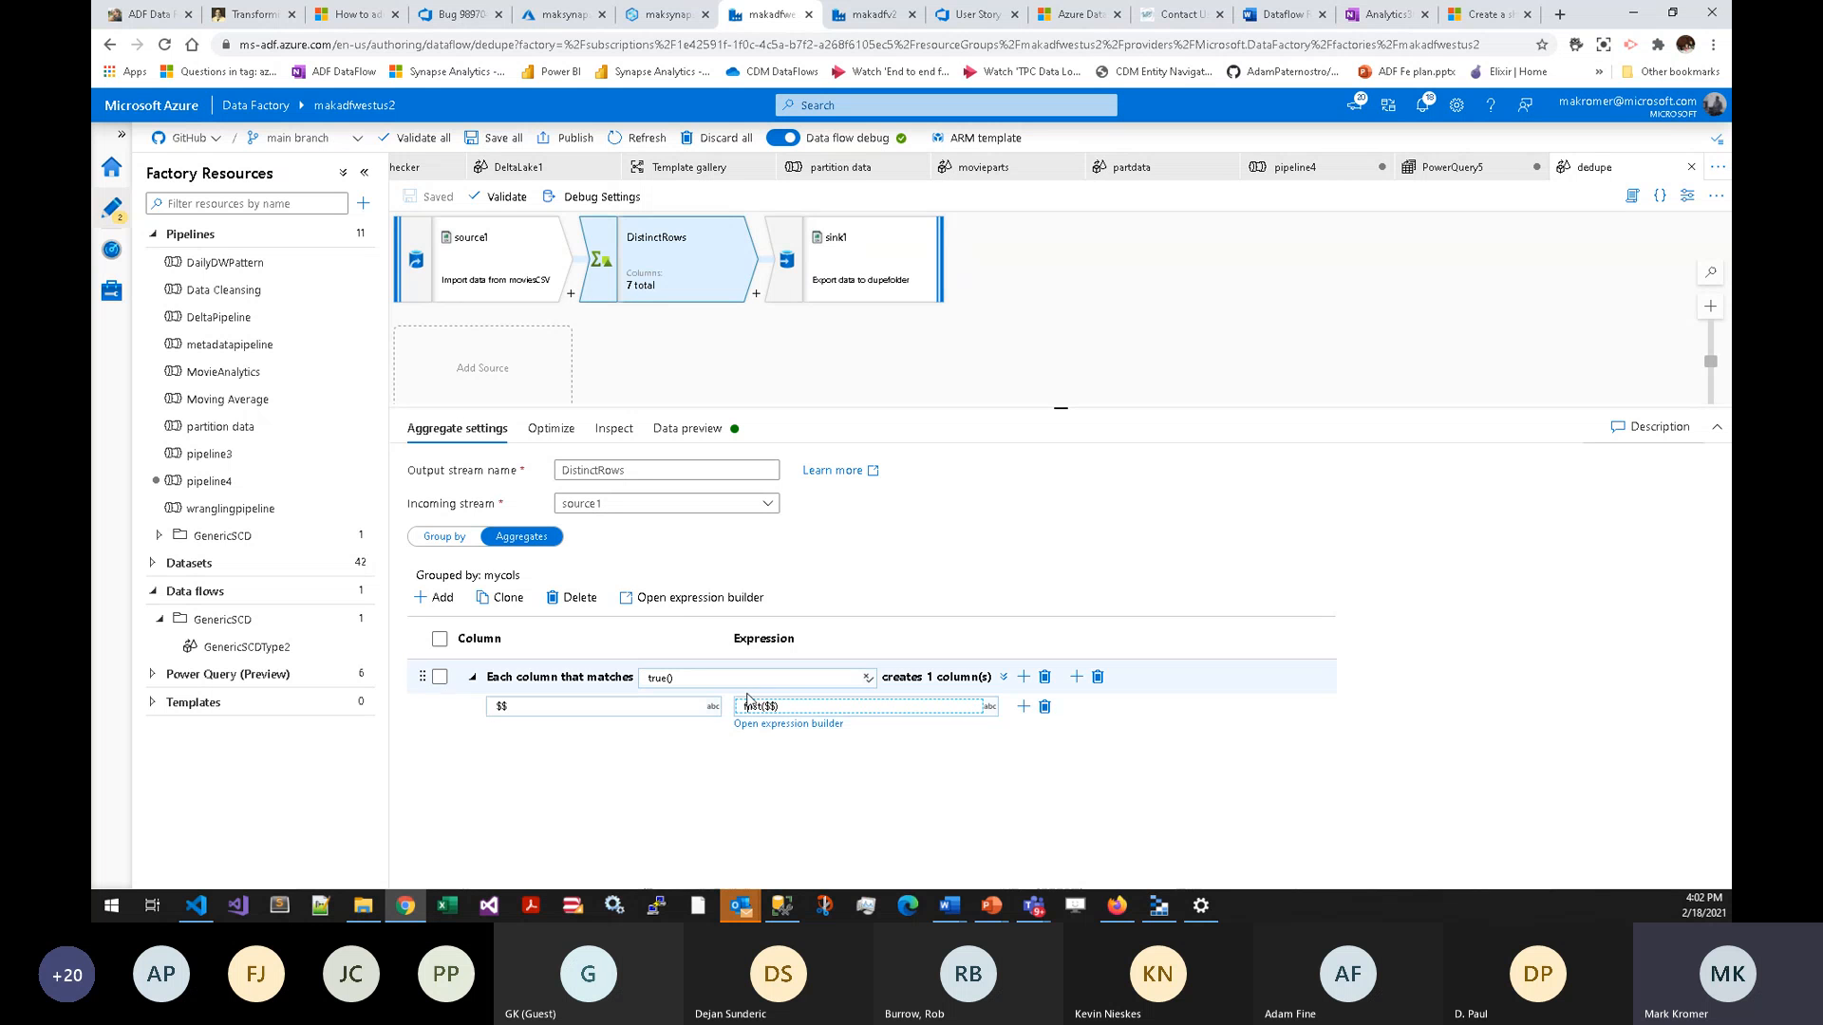
- Rewrite the mycols group-by expression as sha2(256,title,Rating) to hash only specific columns
left_click(445, 539)
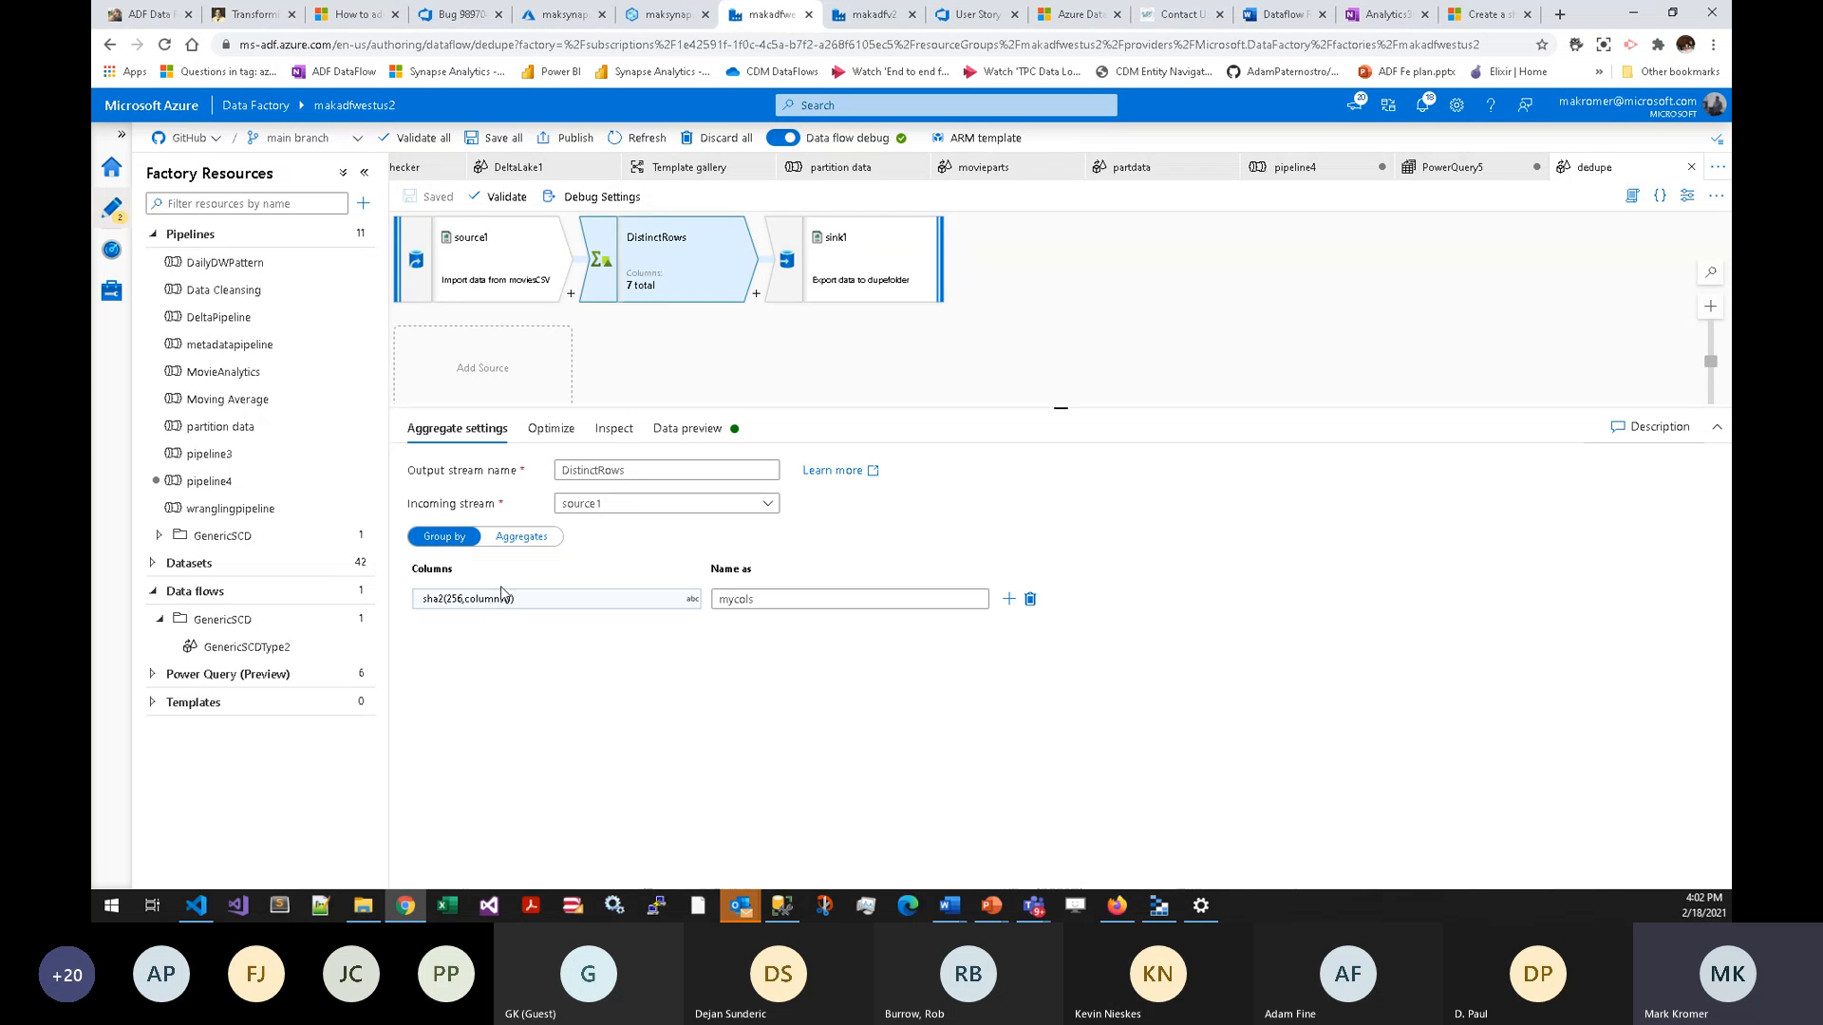
left_click(508, 606)
left_click_drag(234, 299, 327, 296)
type("title")
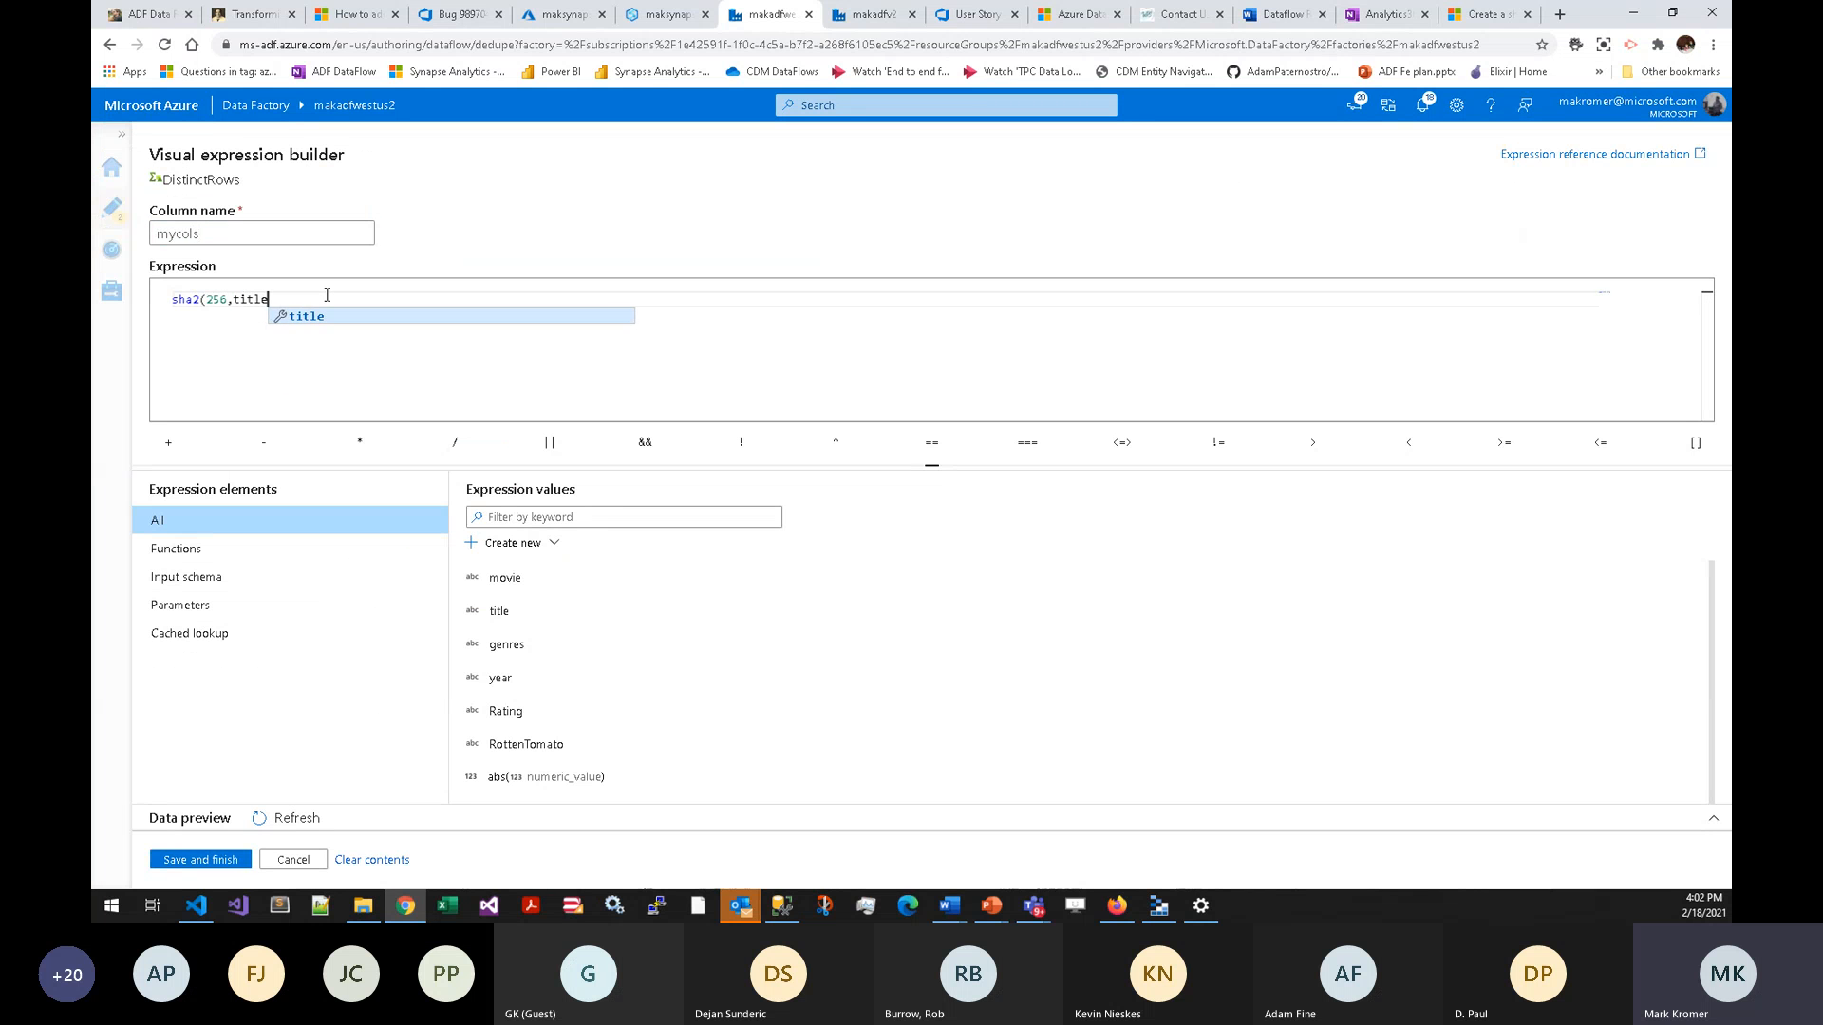
type(",")
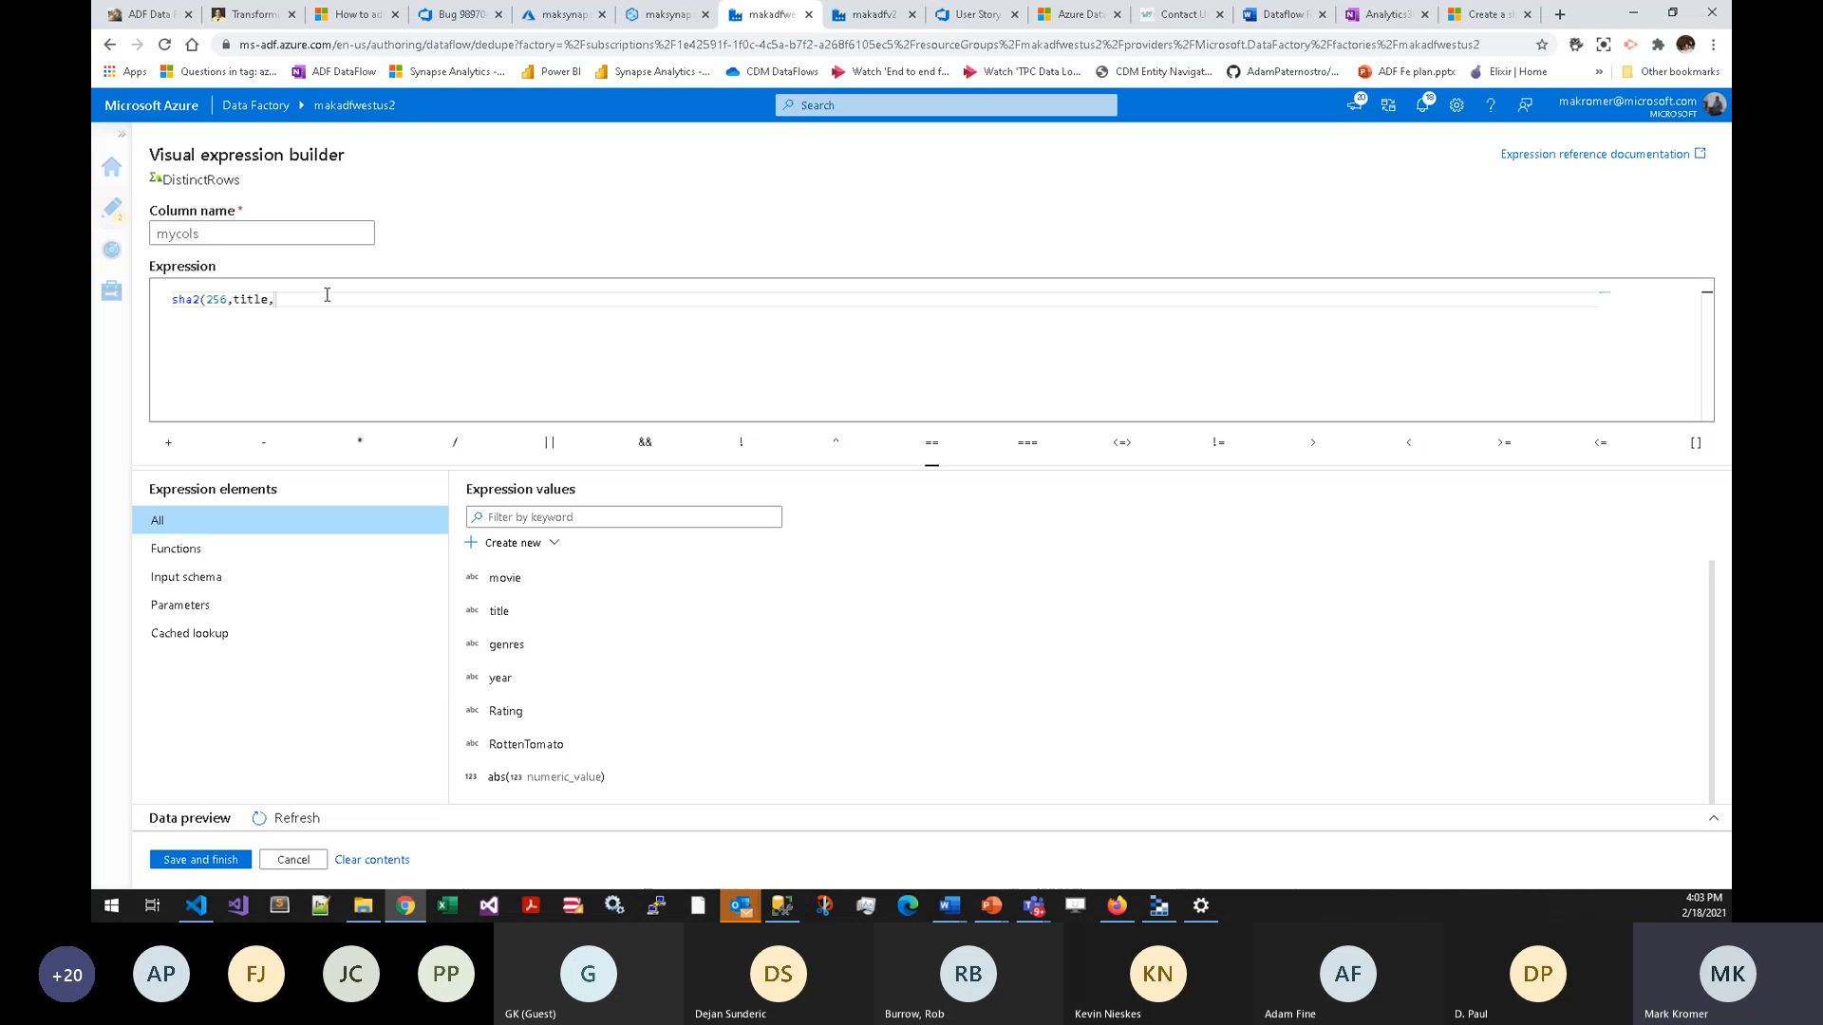
type("ra")
key("Down")
key("Return")
type(")")
- Add the nonexistent column djhfj to the sha2 arguments, inspect its validation, and discard all changes to the expression
key("Left")
type(",djhfj")
left_click(253, 299)
mouse_move(341, 302)
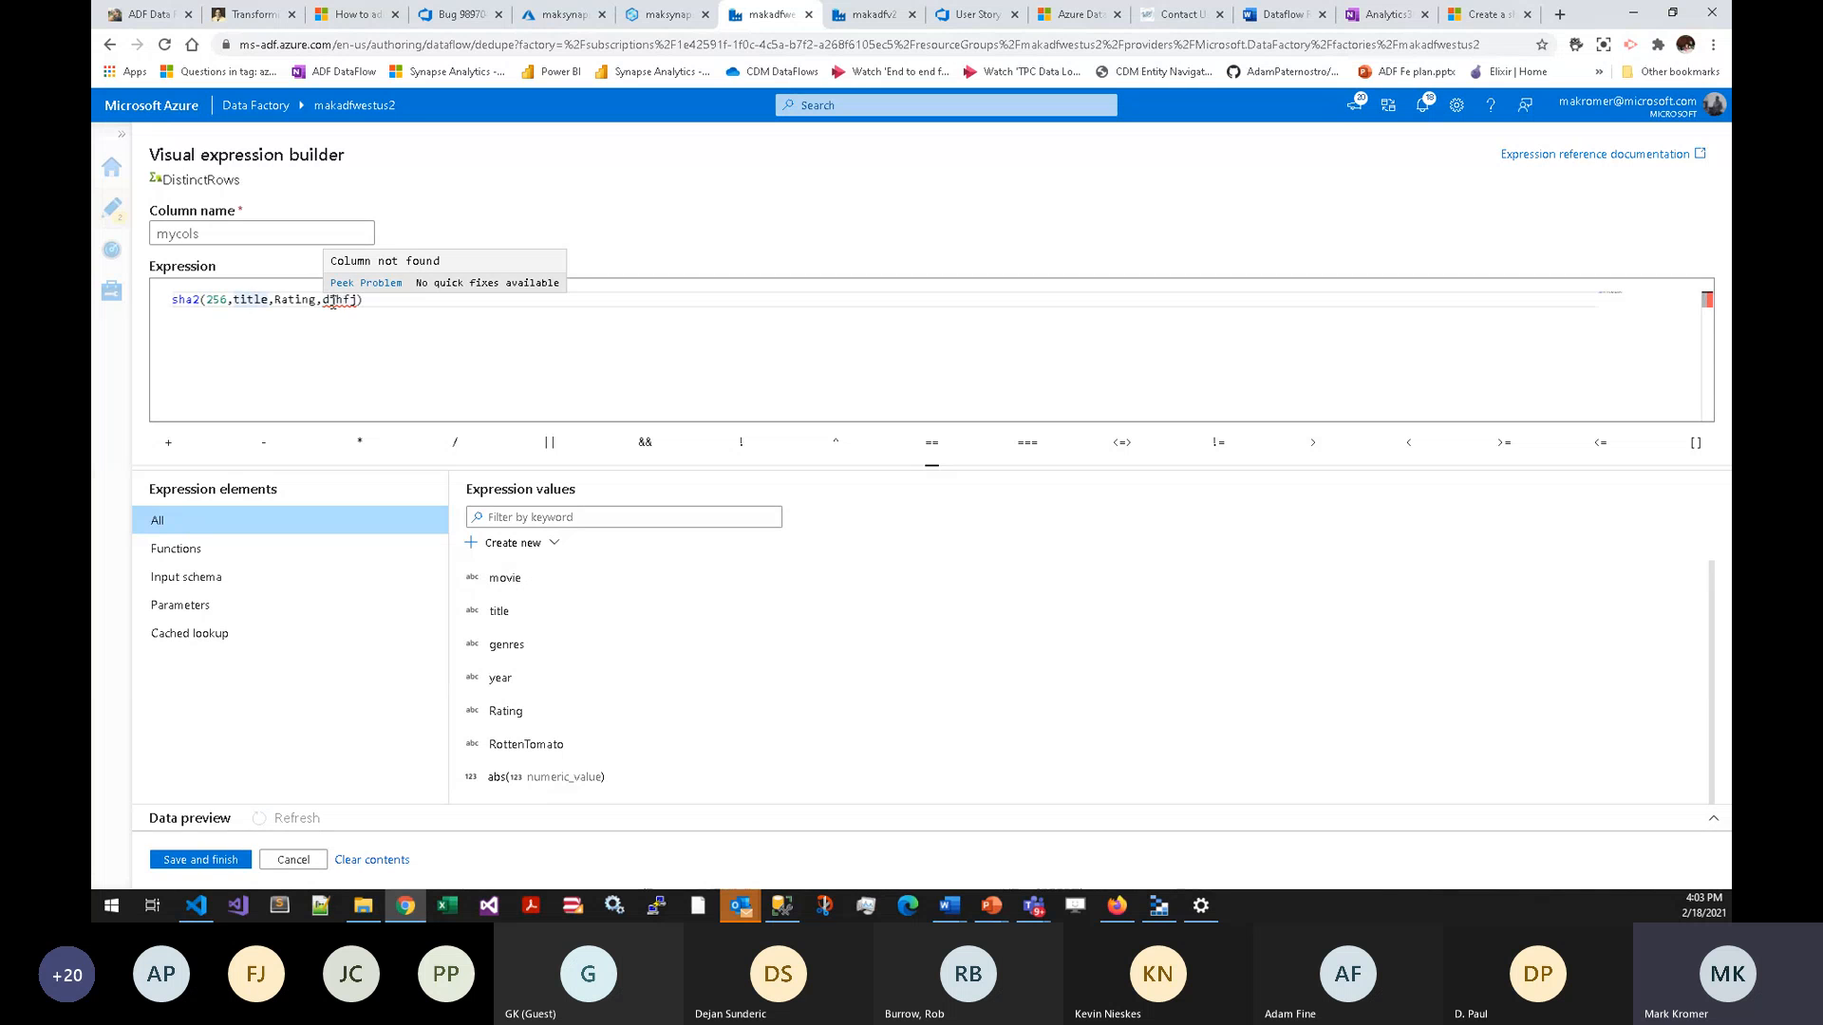
left_click(293, 860)
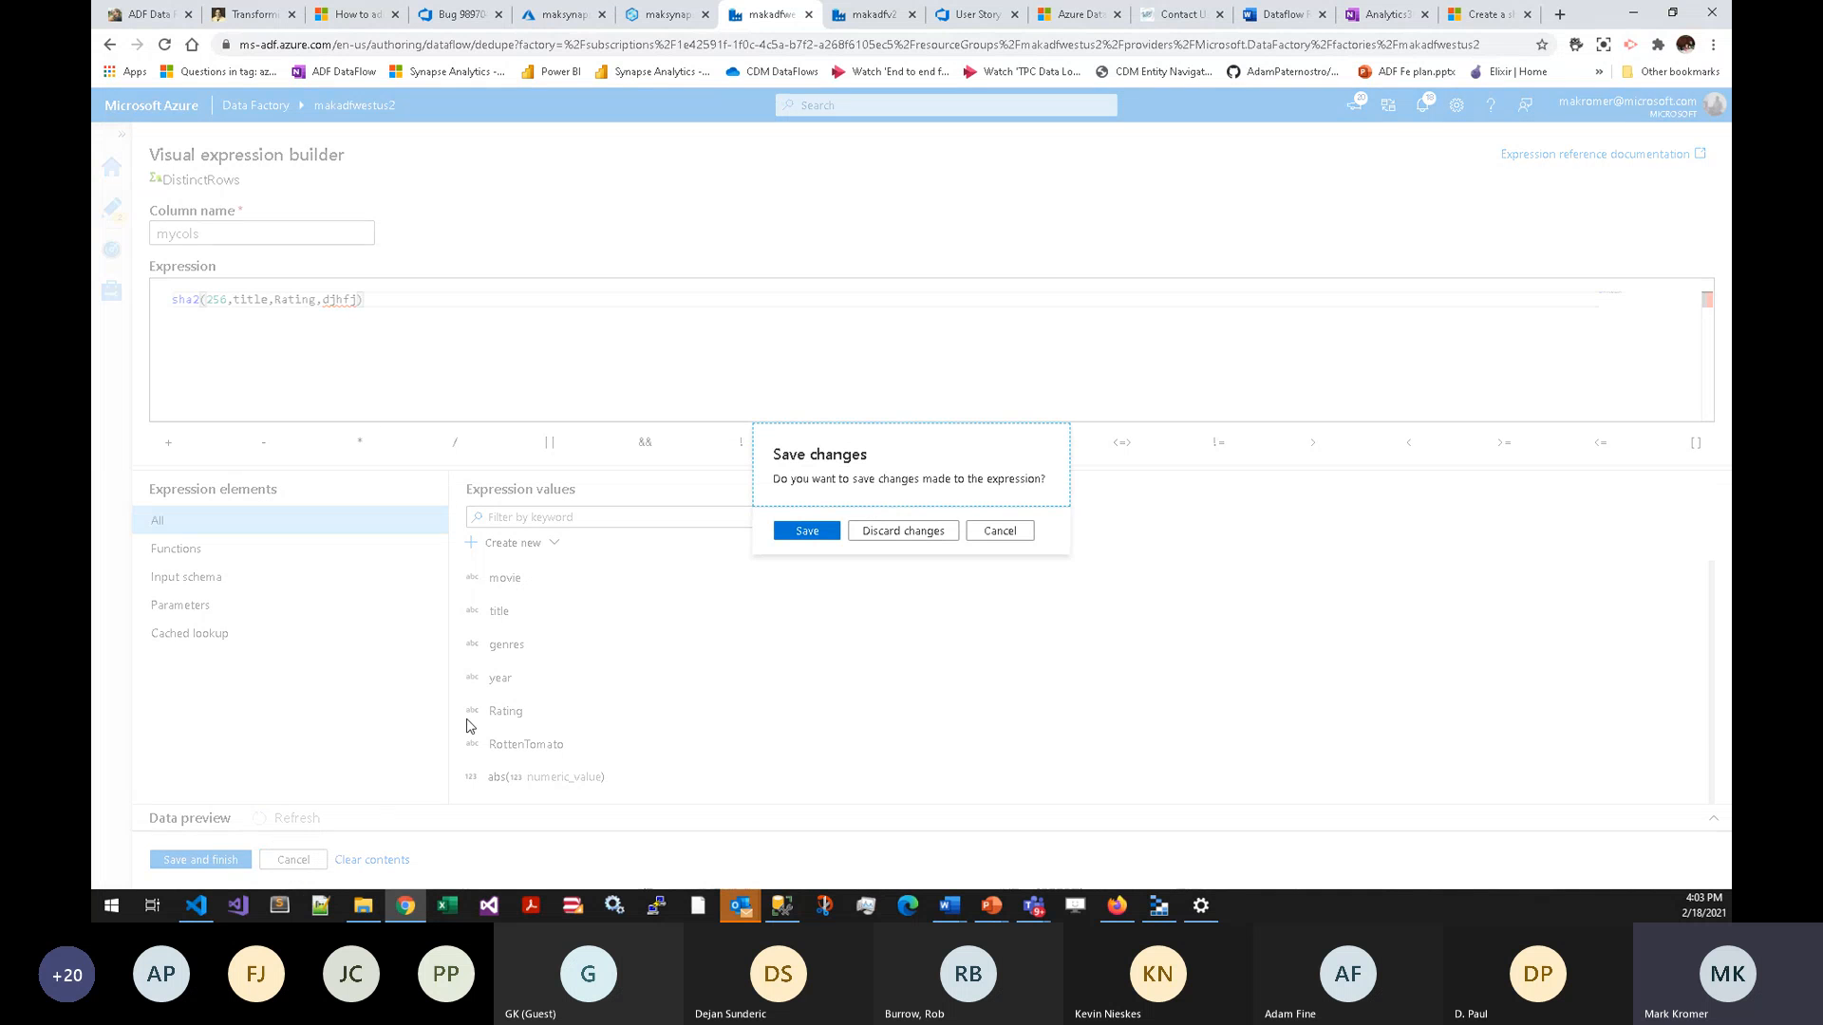
left_click(921, 531)
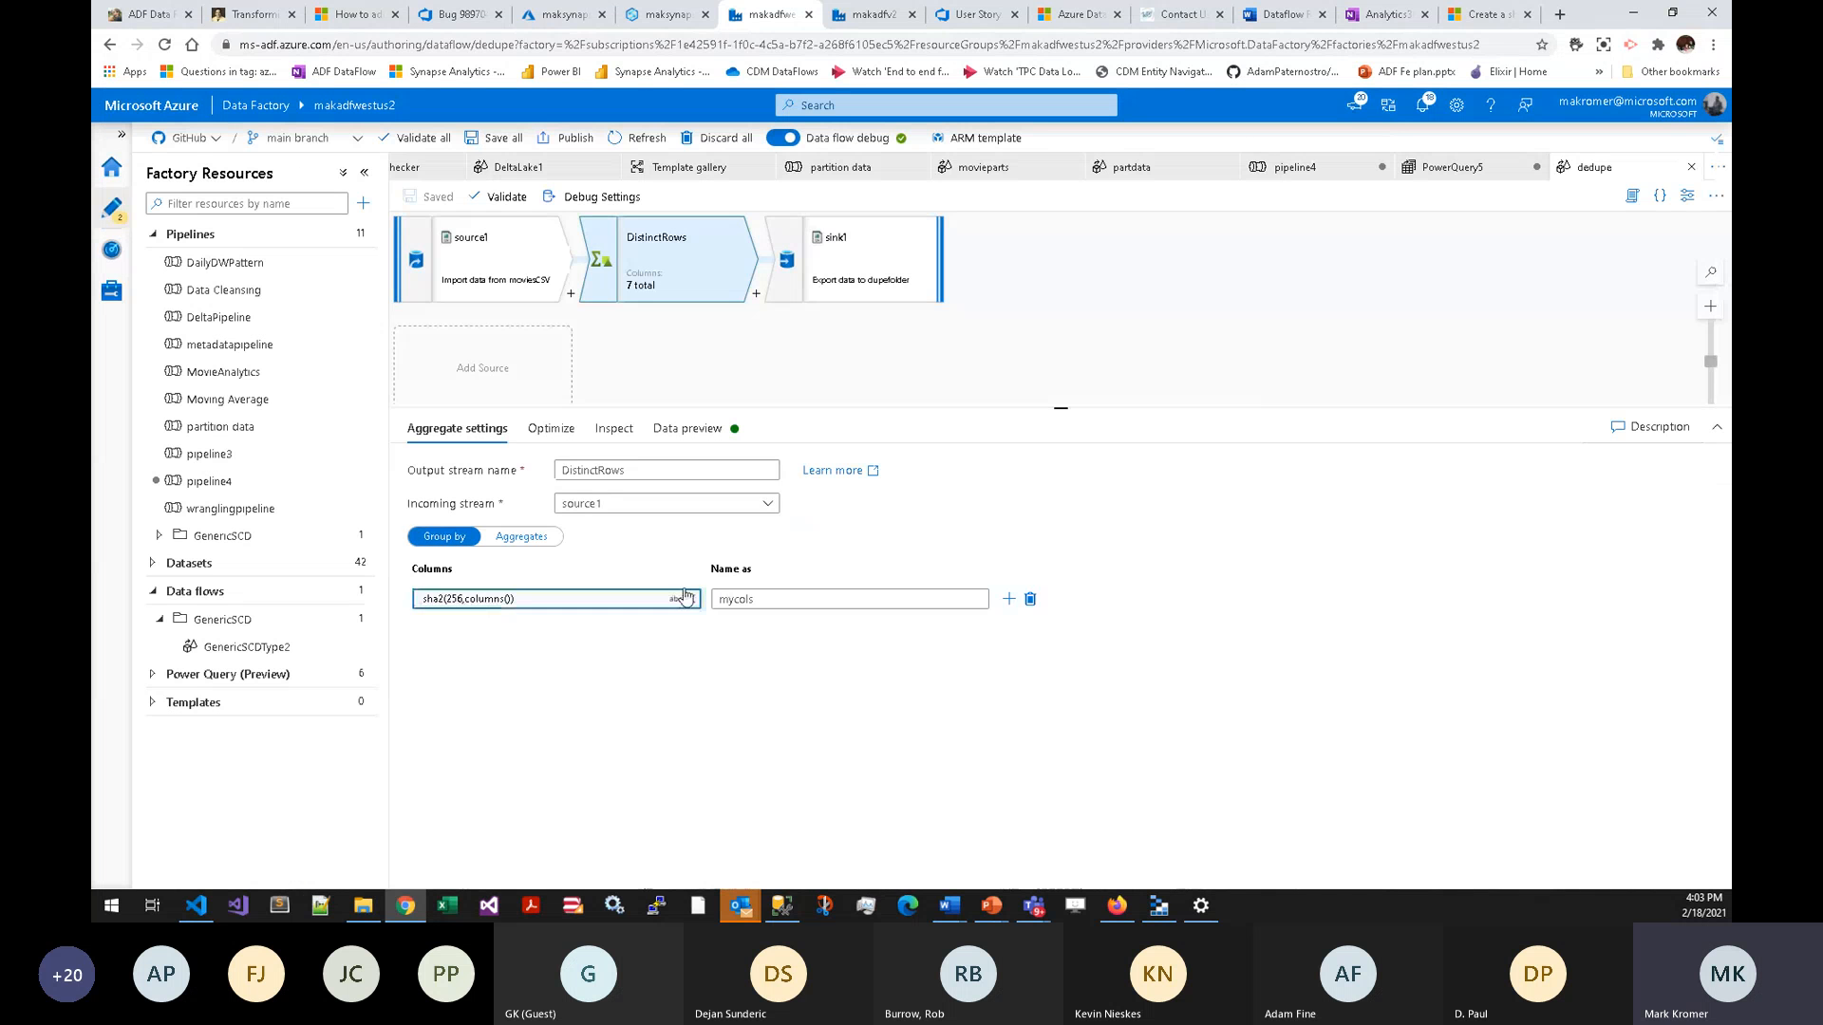
- Inspect the sink1 settings and refresh the data preview of the DistinctRows aggregate in an enlarged settings area
left_click(818, 280)
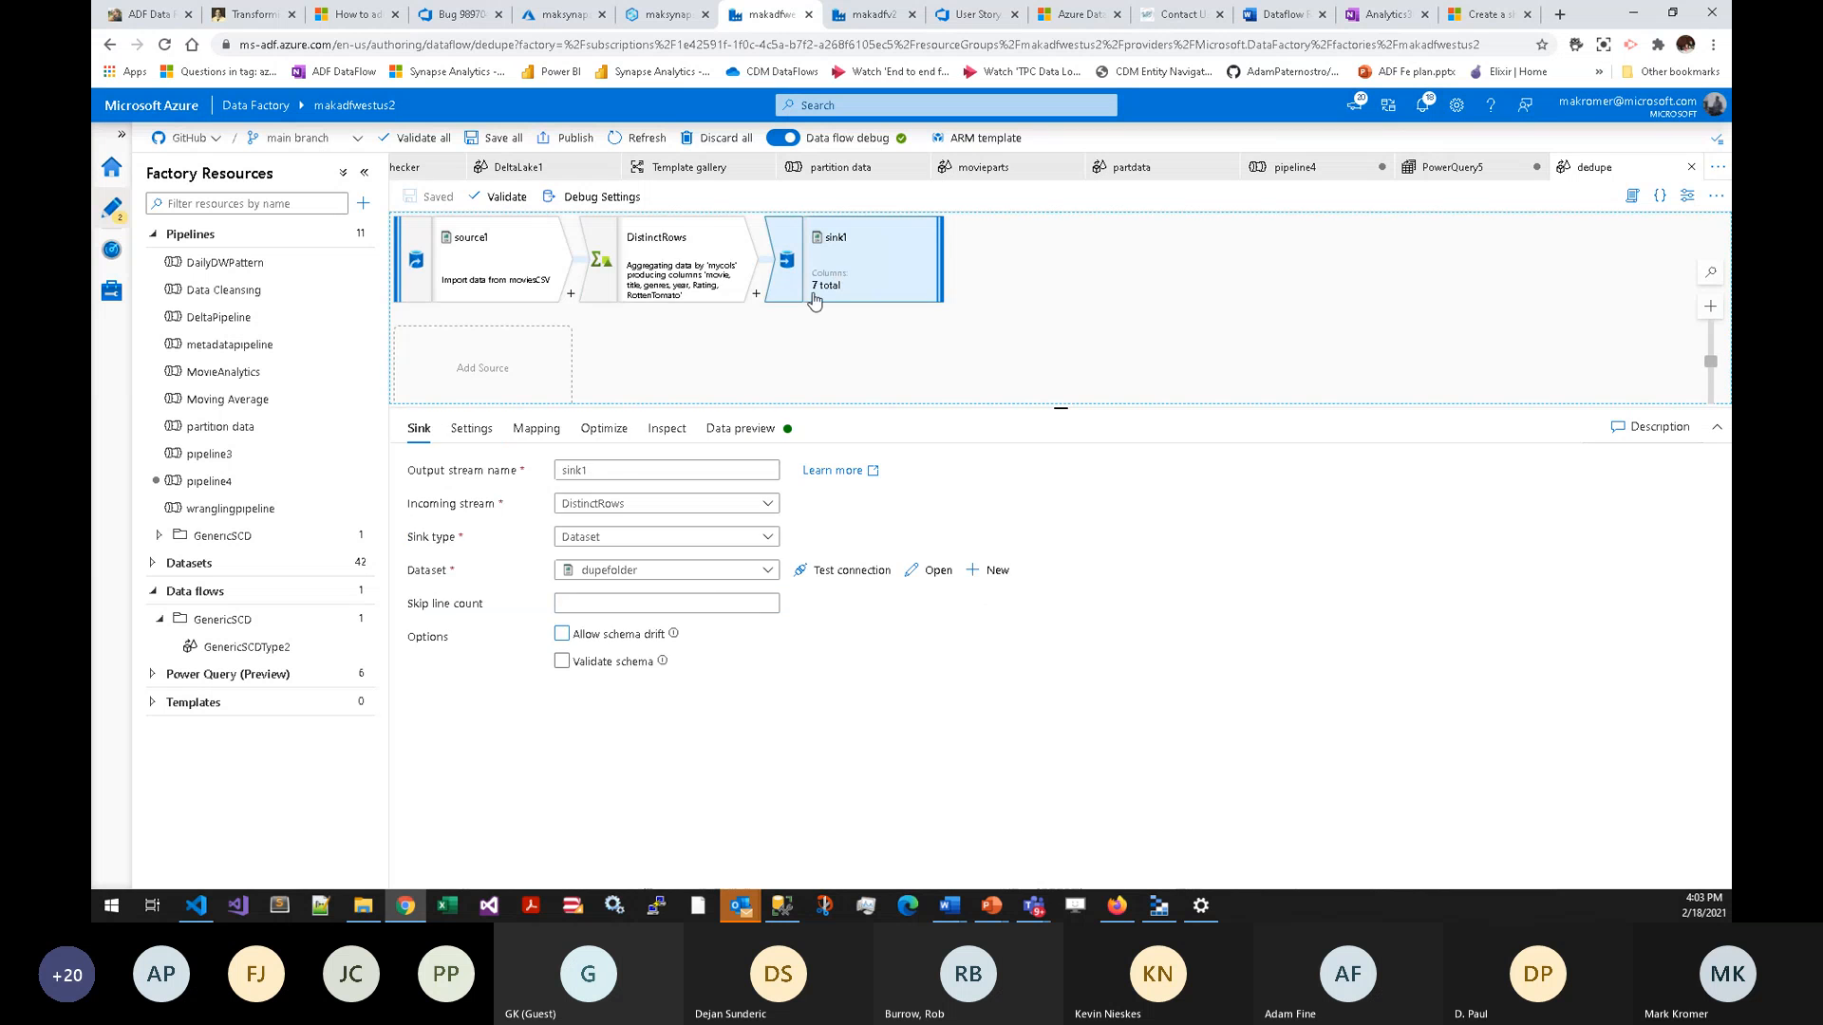
left_click(715, 266)
left_click(704, 429)
left_click_drag(716, 406, 715, 310)
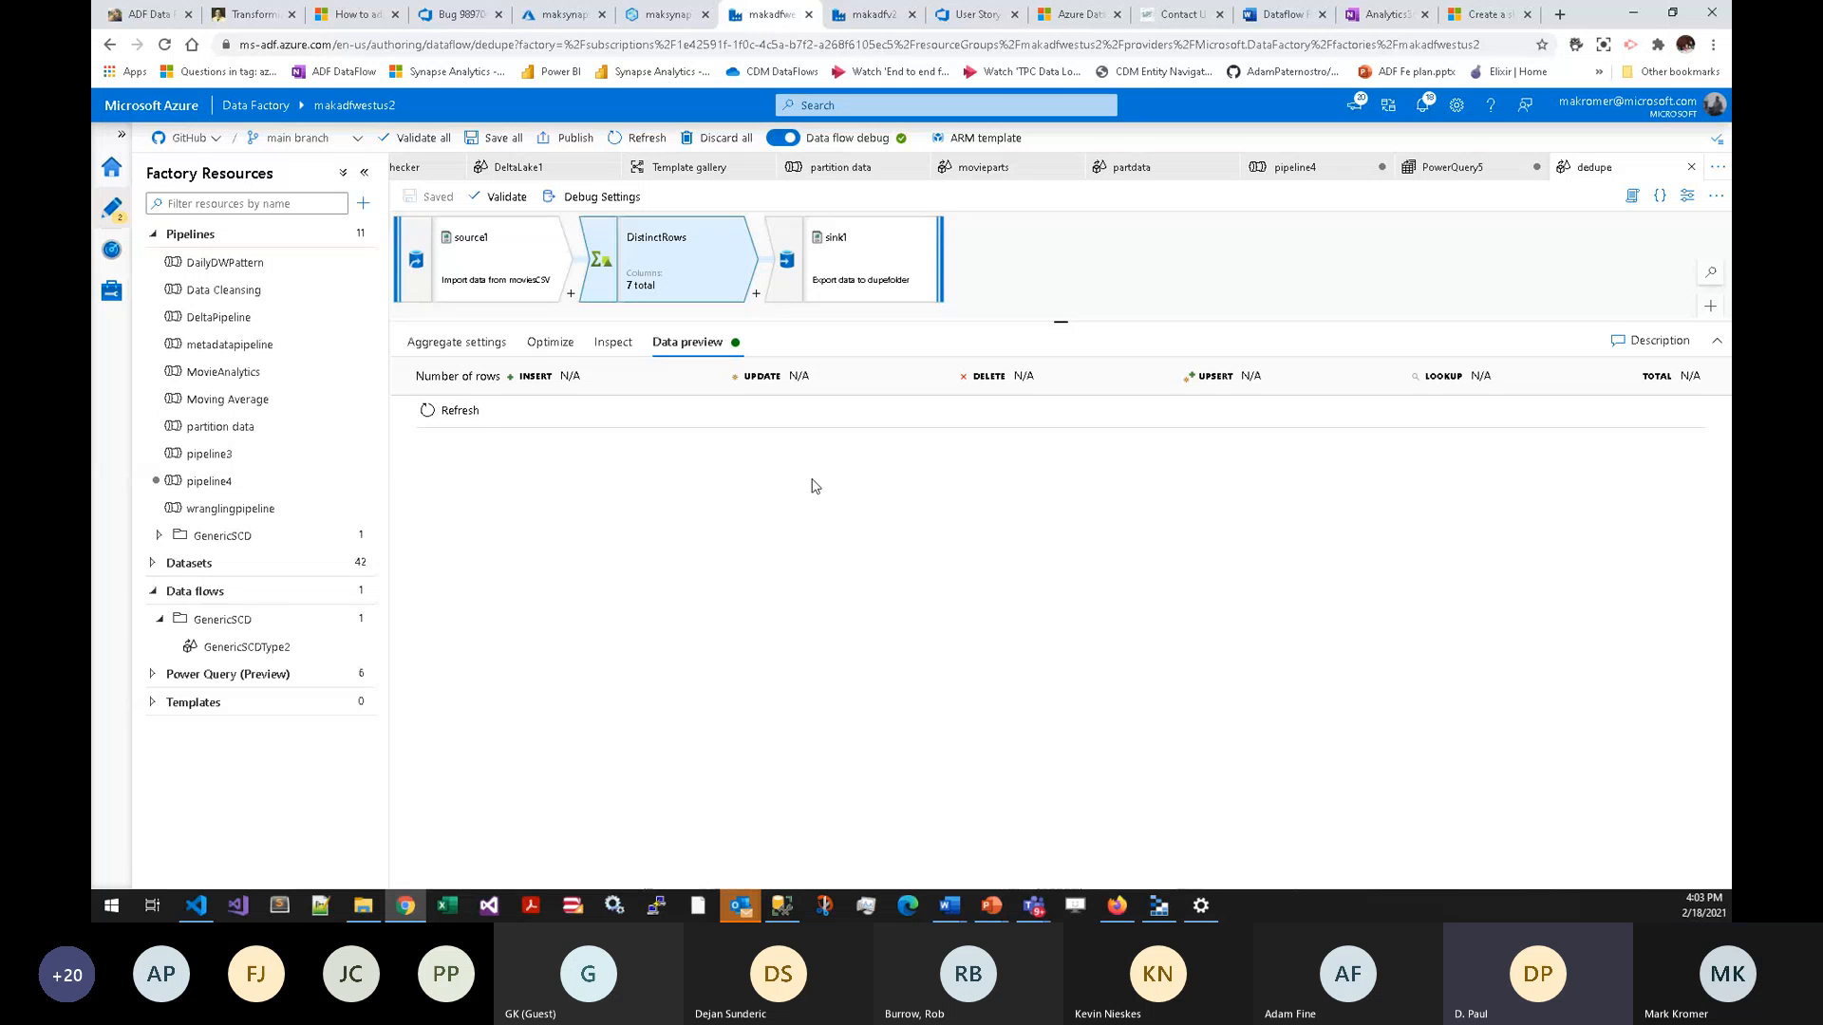
left_click(478, 412)
- Review the DistinctRows group-by and aggregate settings, and examine the mycols sha2 expression without changing it
left_click(505, 340)
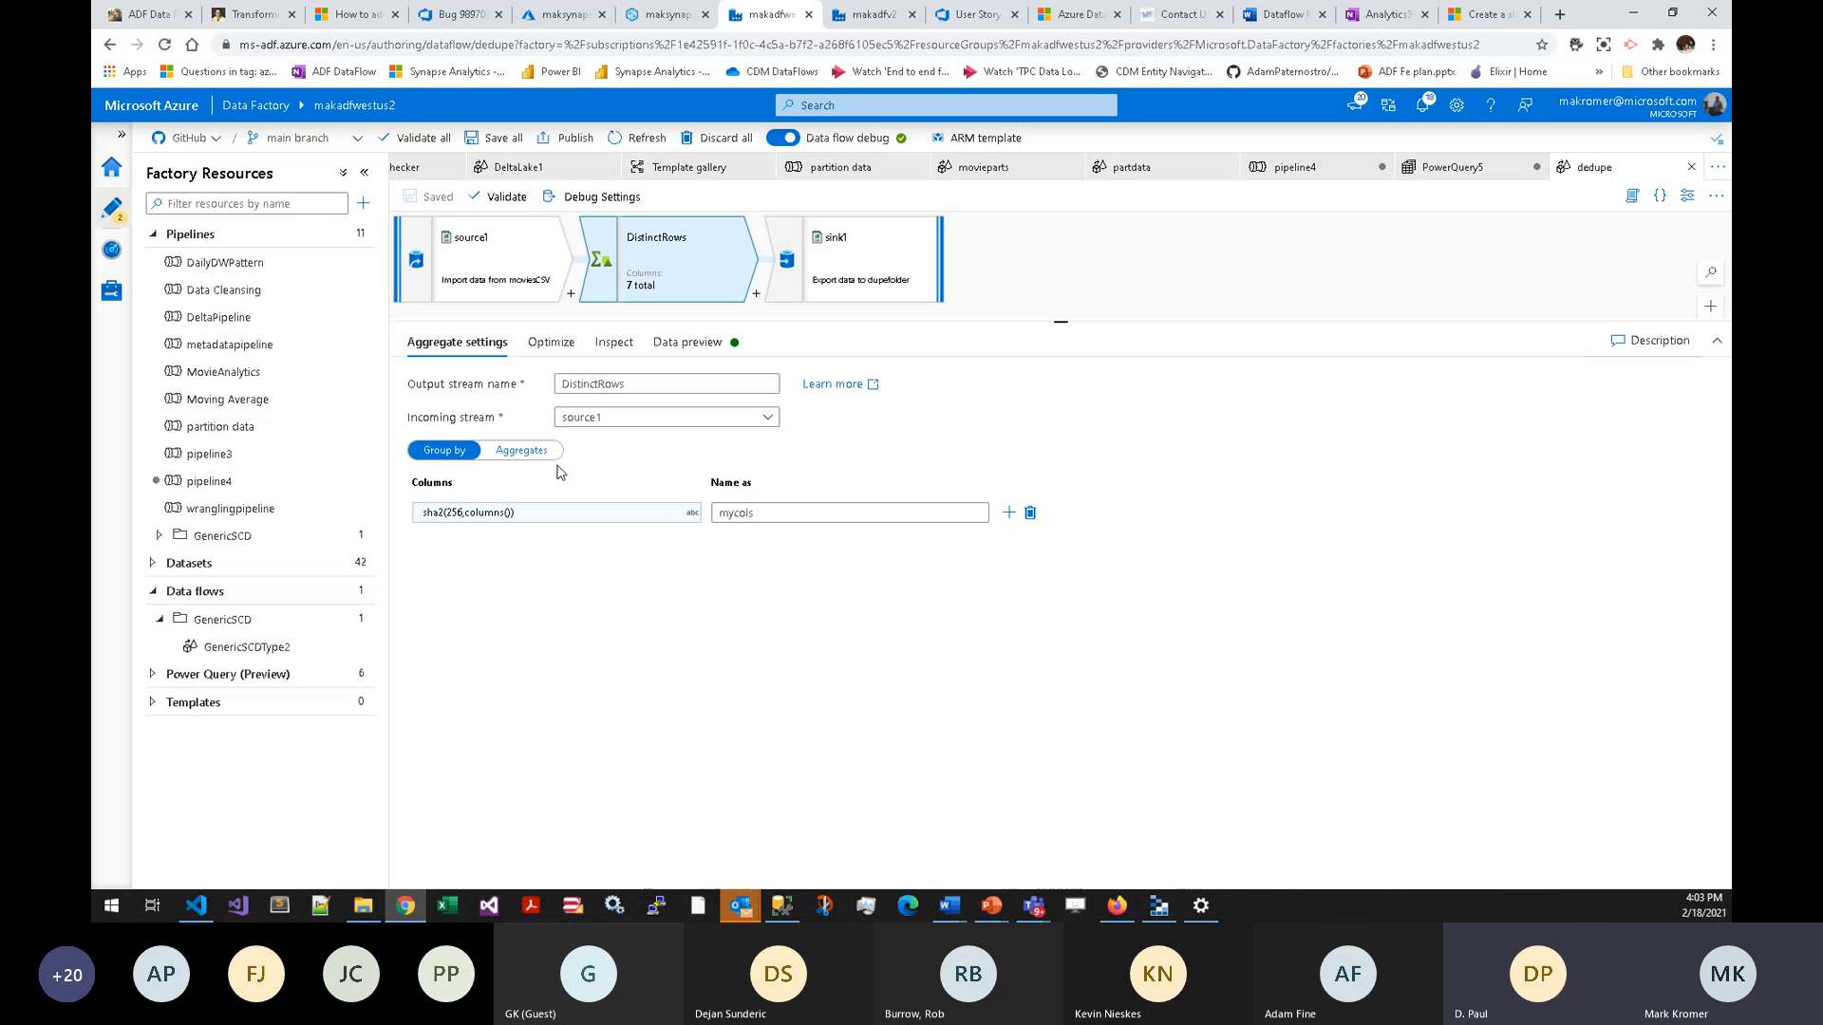
left_click(776, 514)
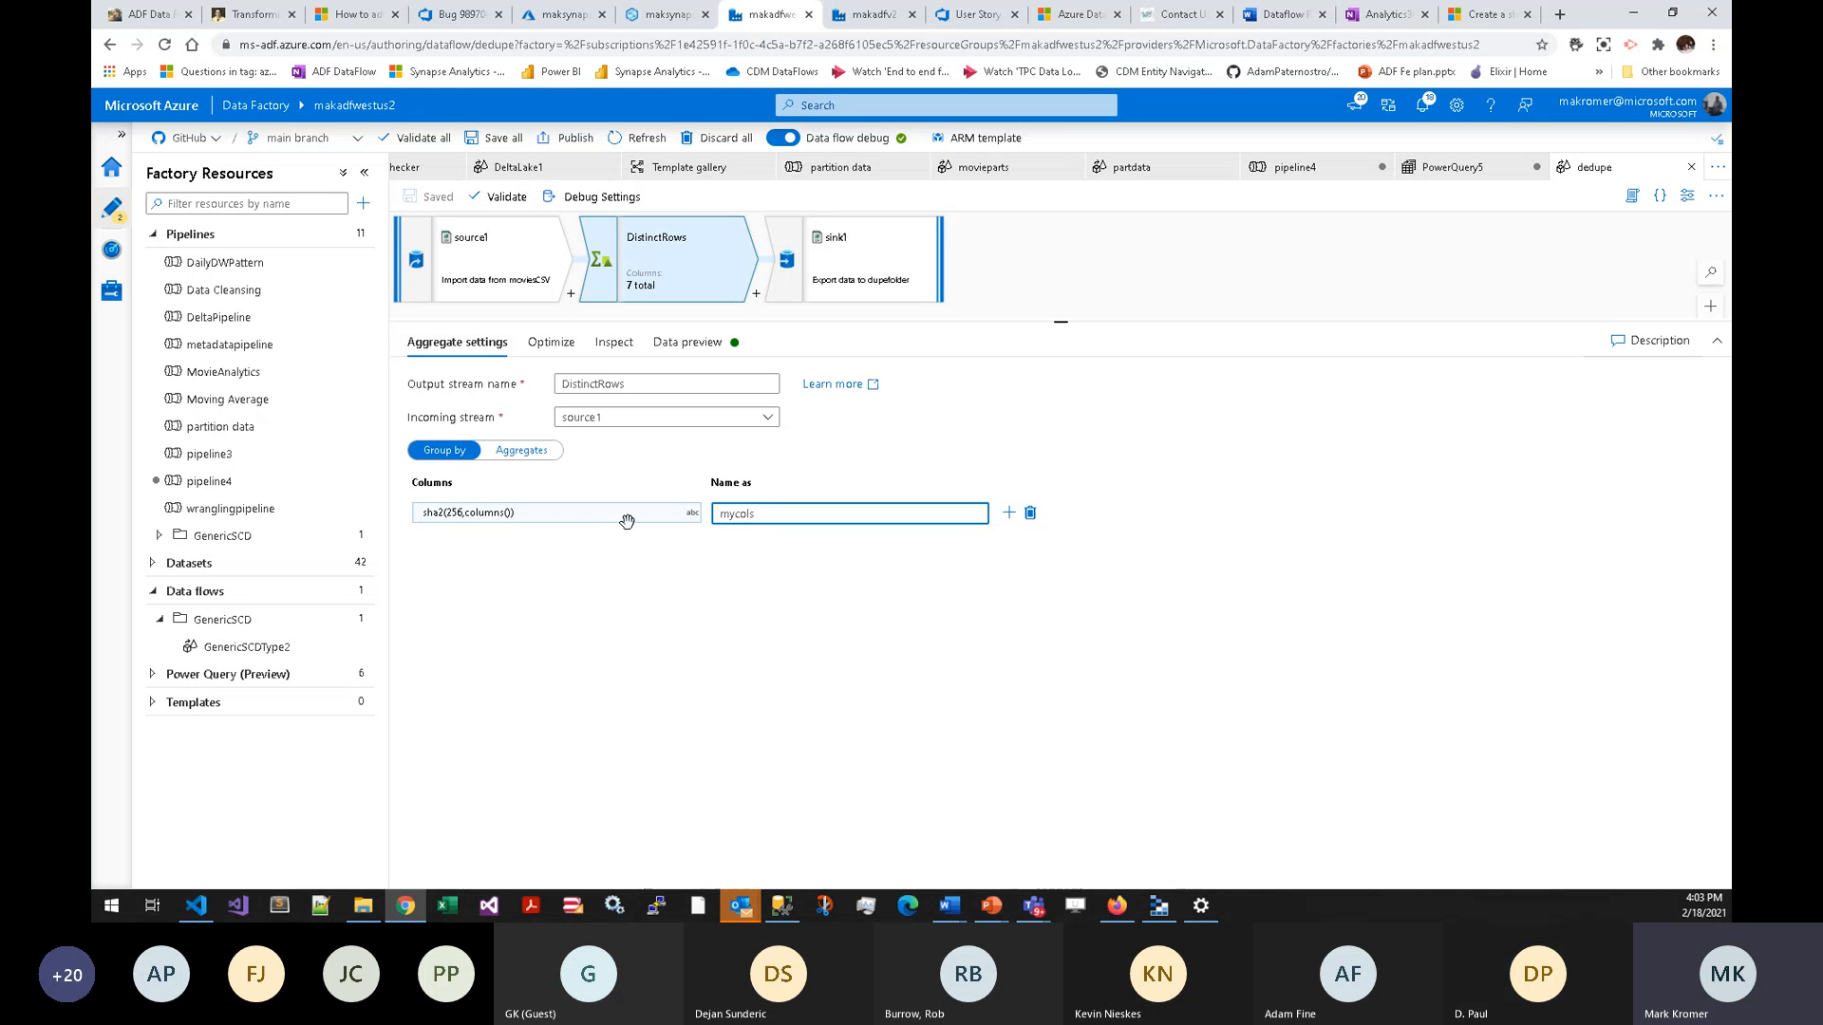
left_click(522, 452)
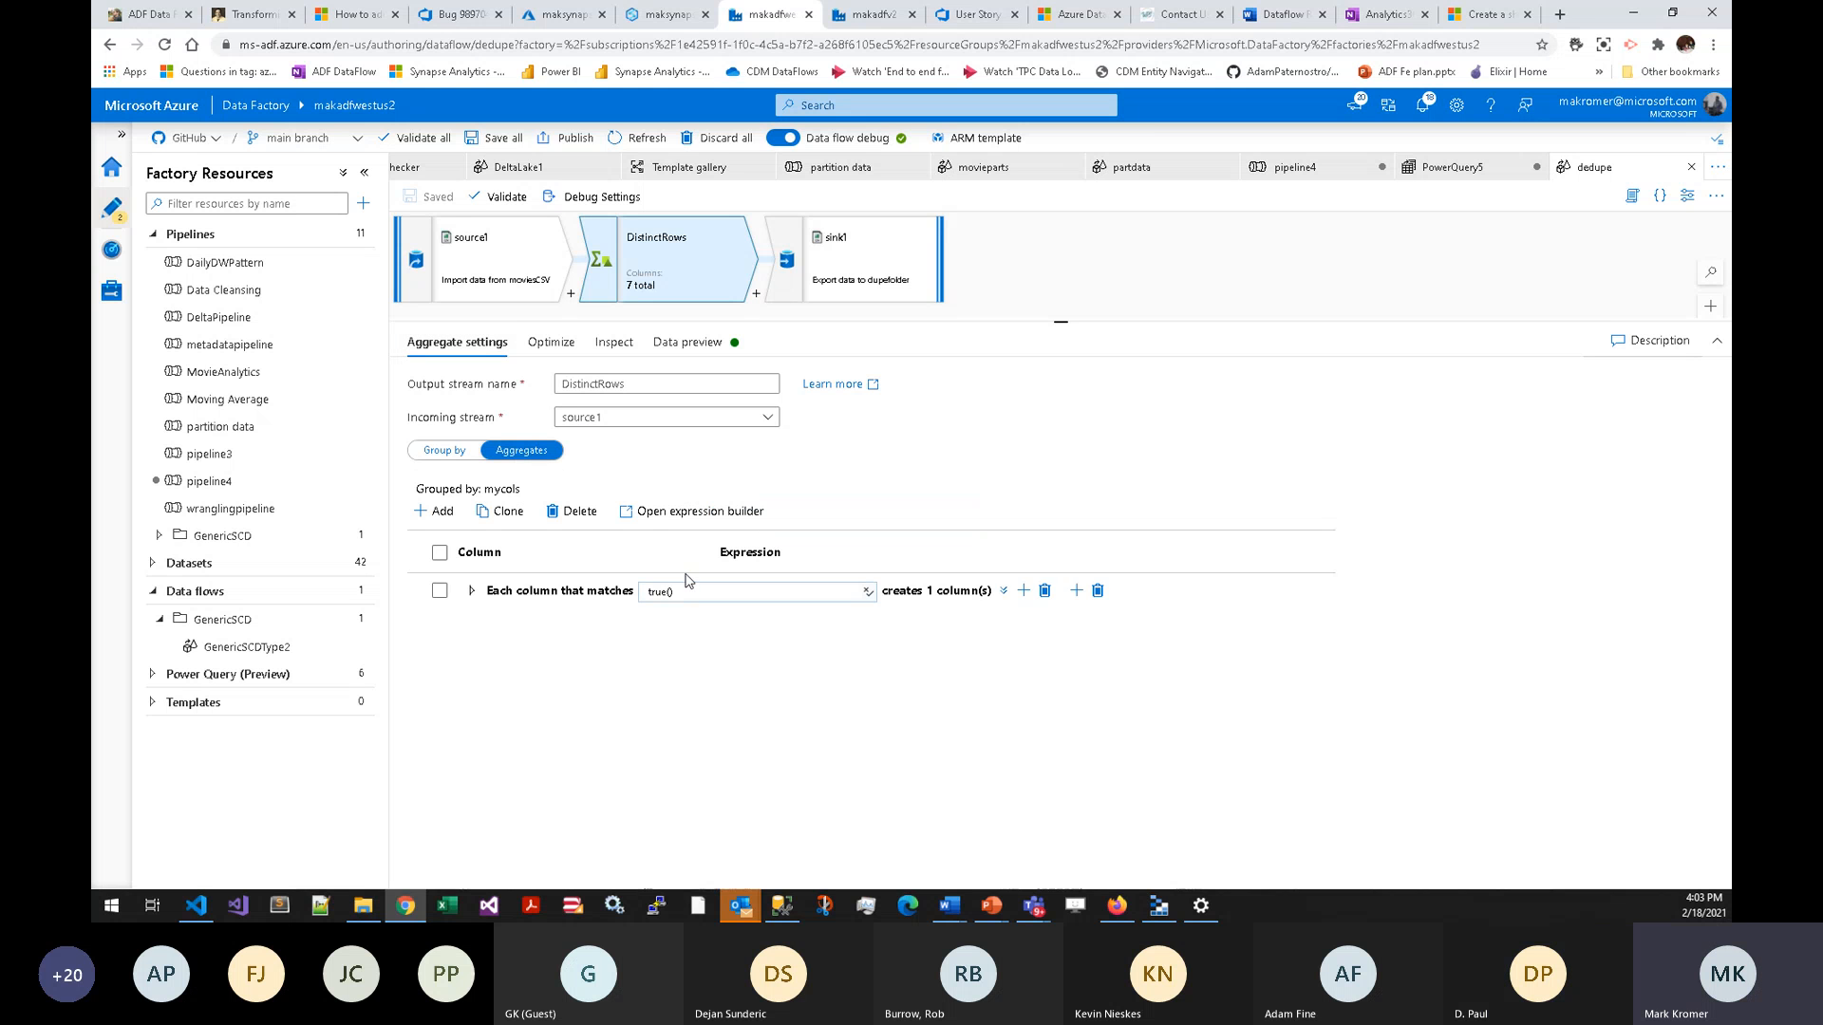
left_click(448, 452)
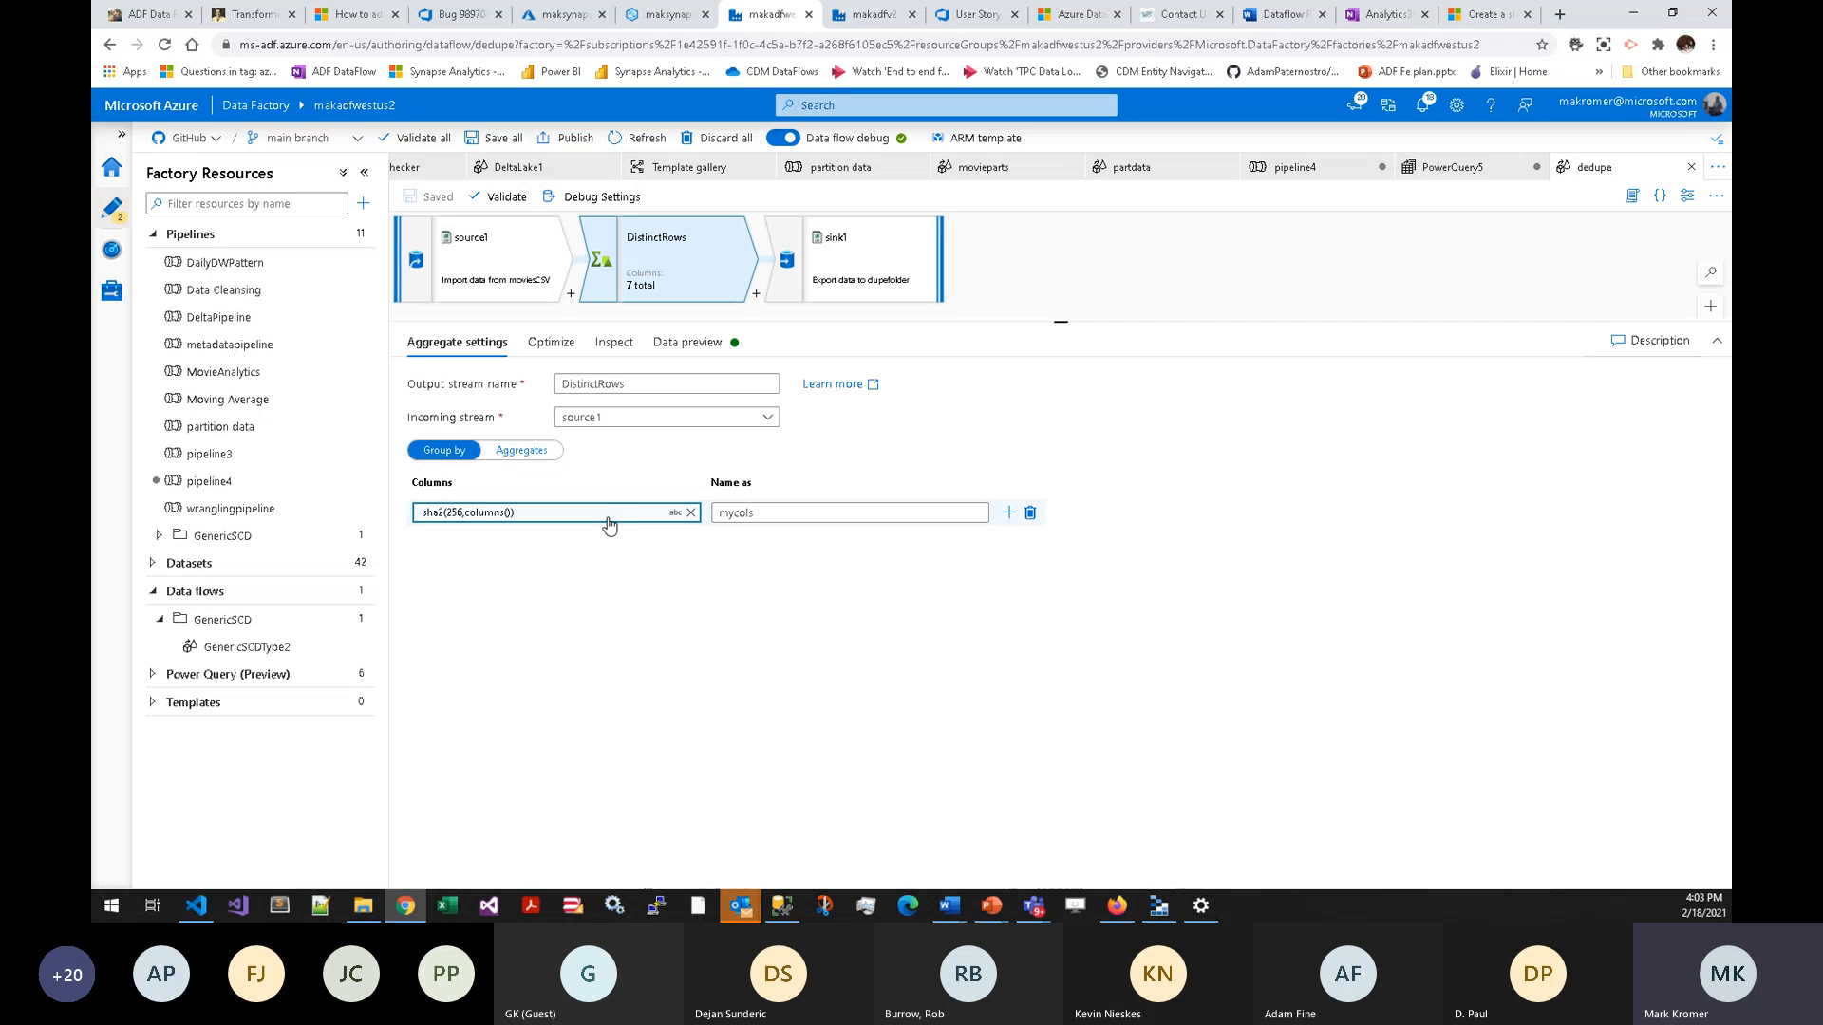
left_click(553, 517)
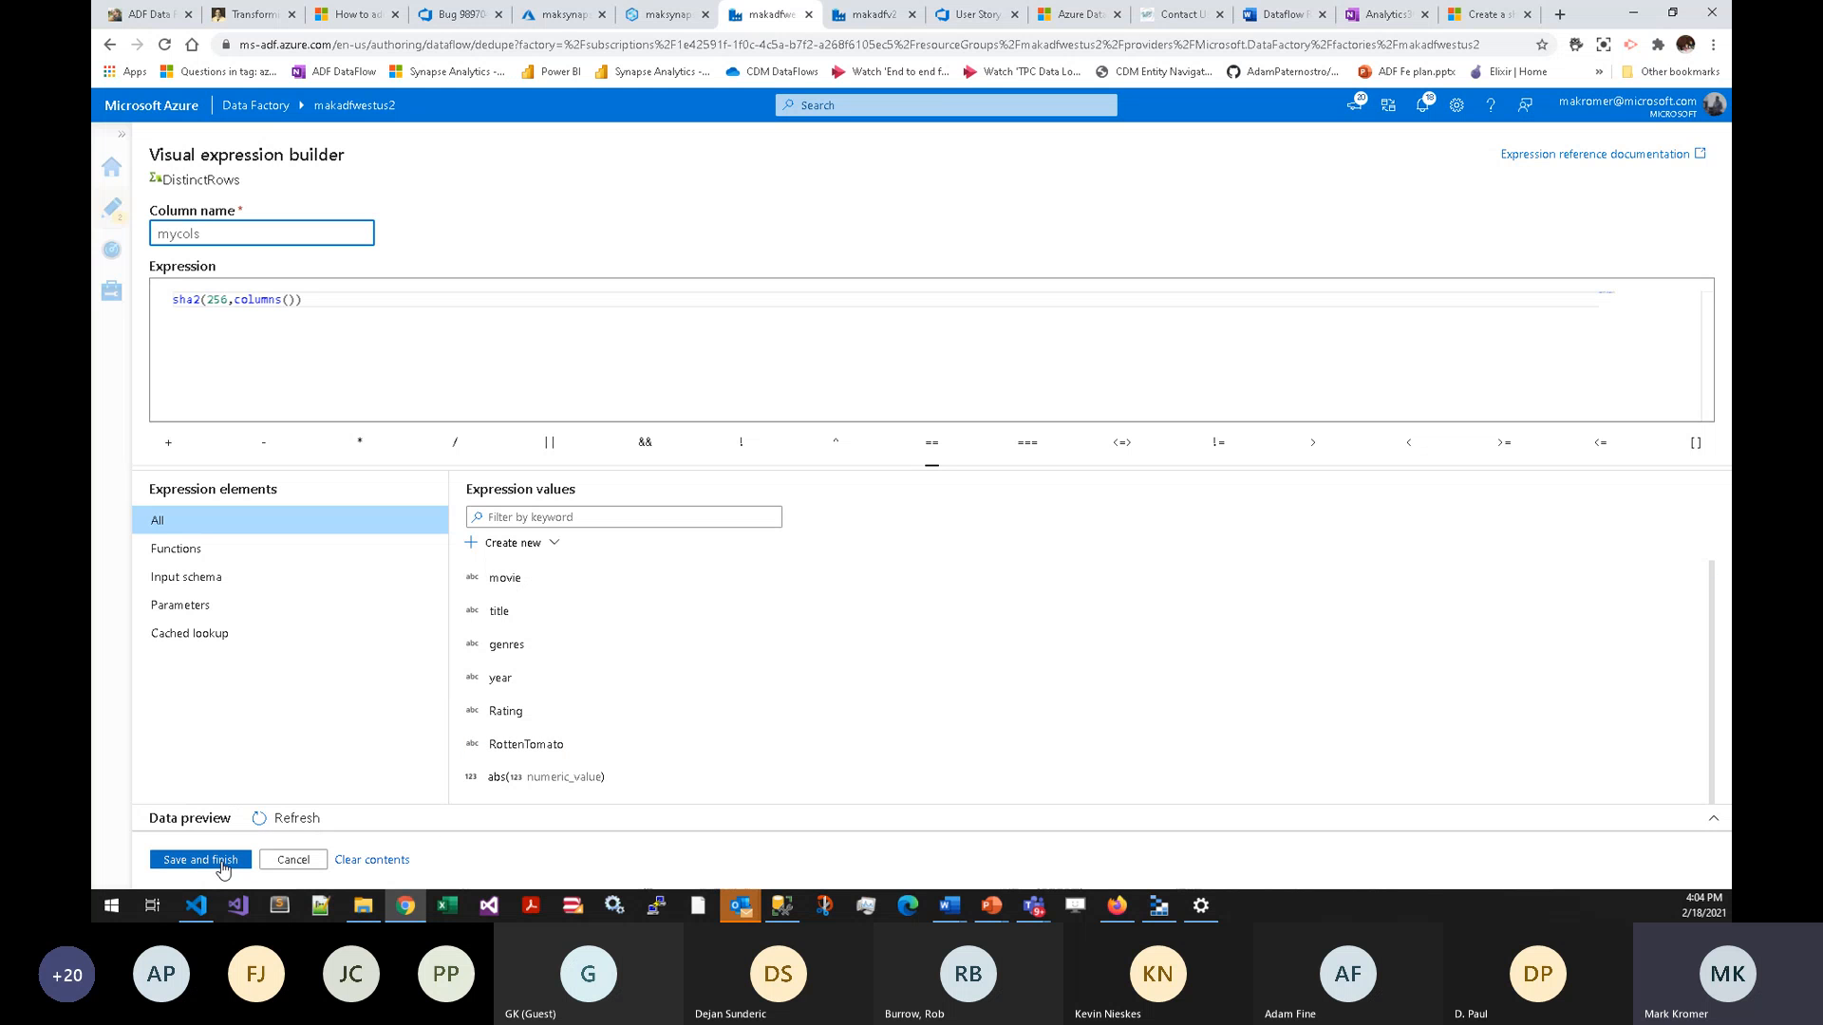
left_click(291, 861)
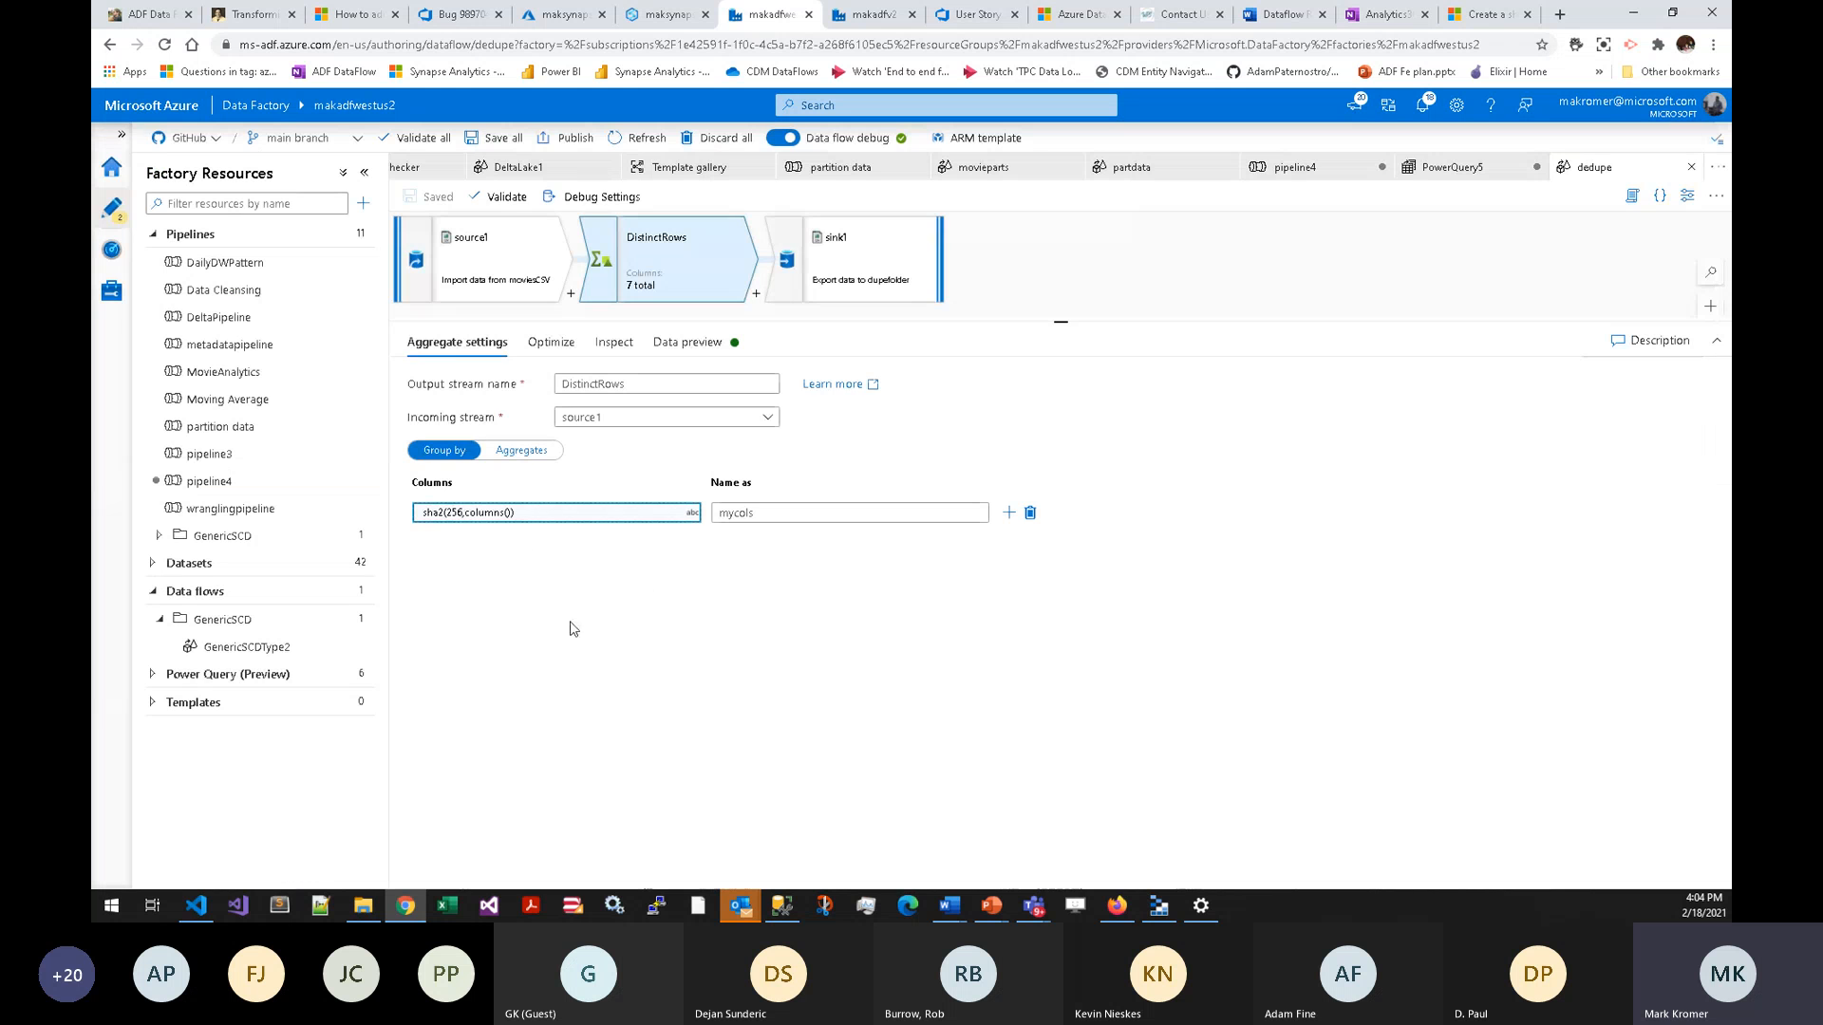
- Add a Derived Column transformation between DistinctRows and sink1 and open the expression builder for its first column
left_click(756, 296)
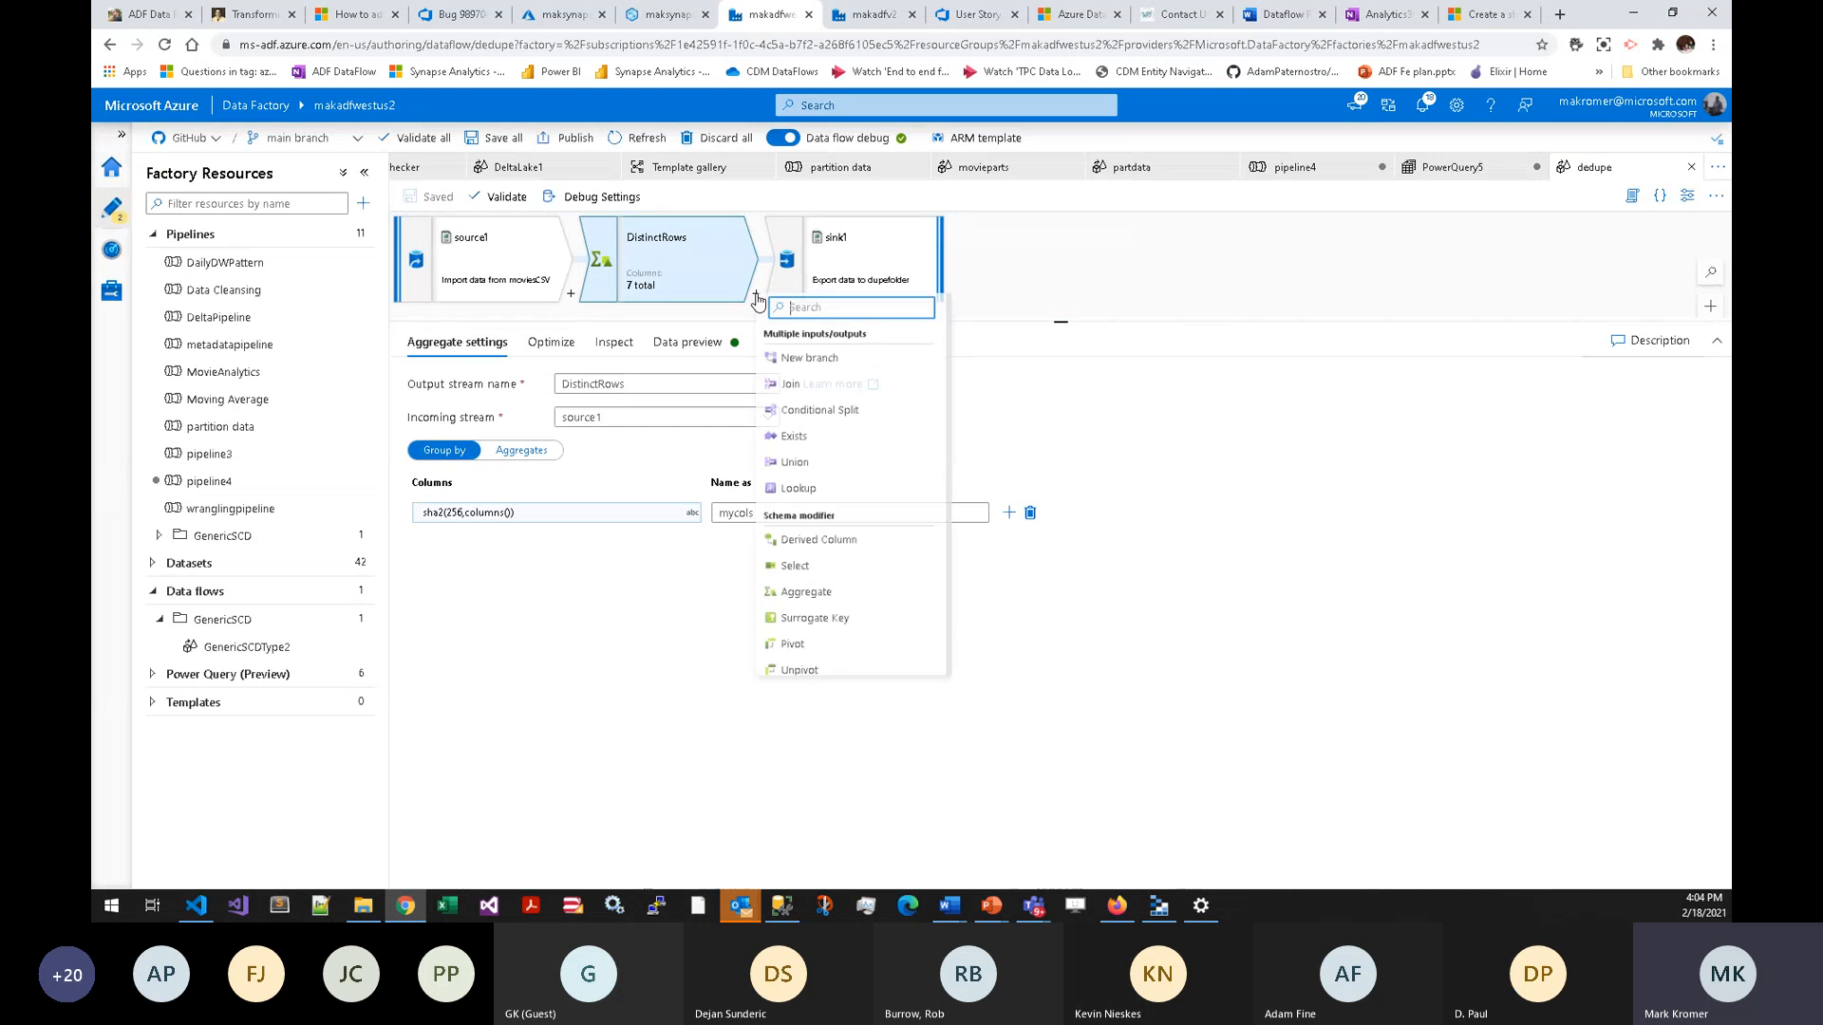
left_click(854, 549)
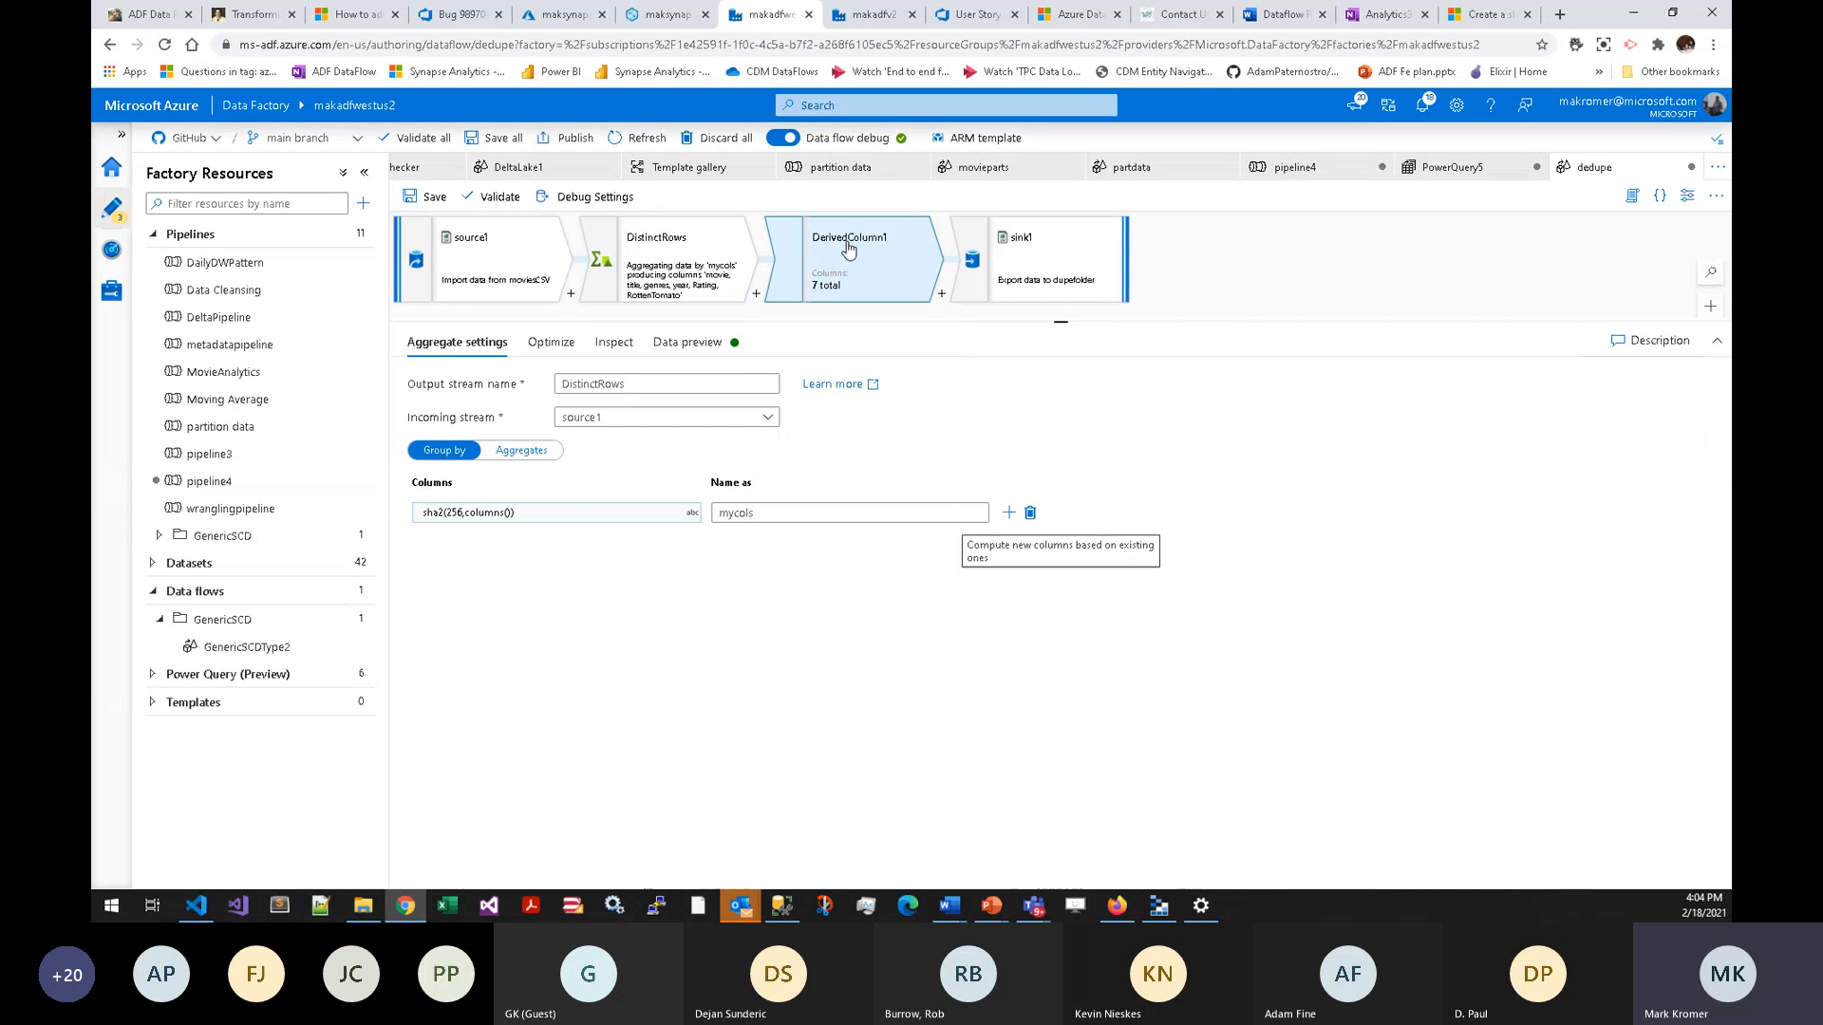
left_click(959, 548)
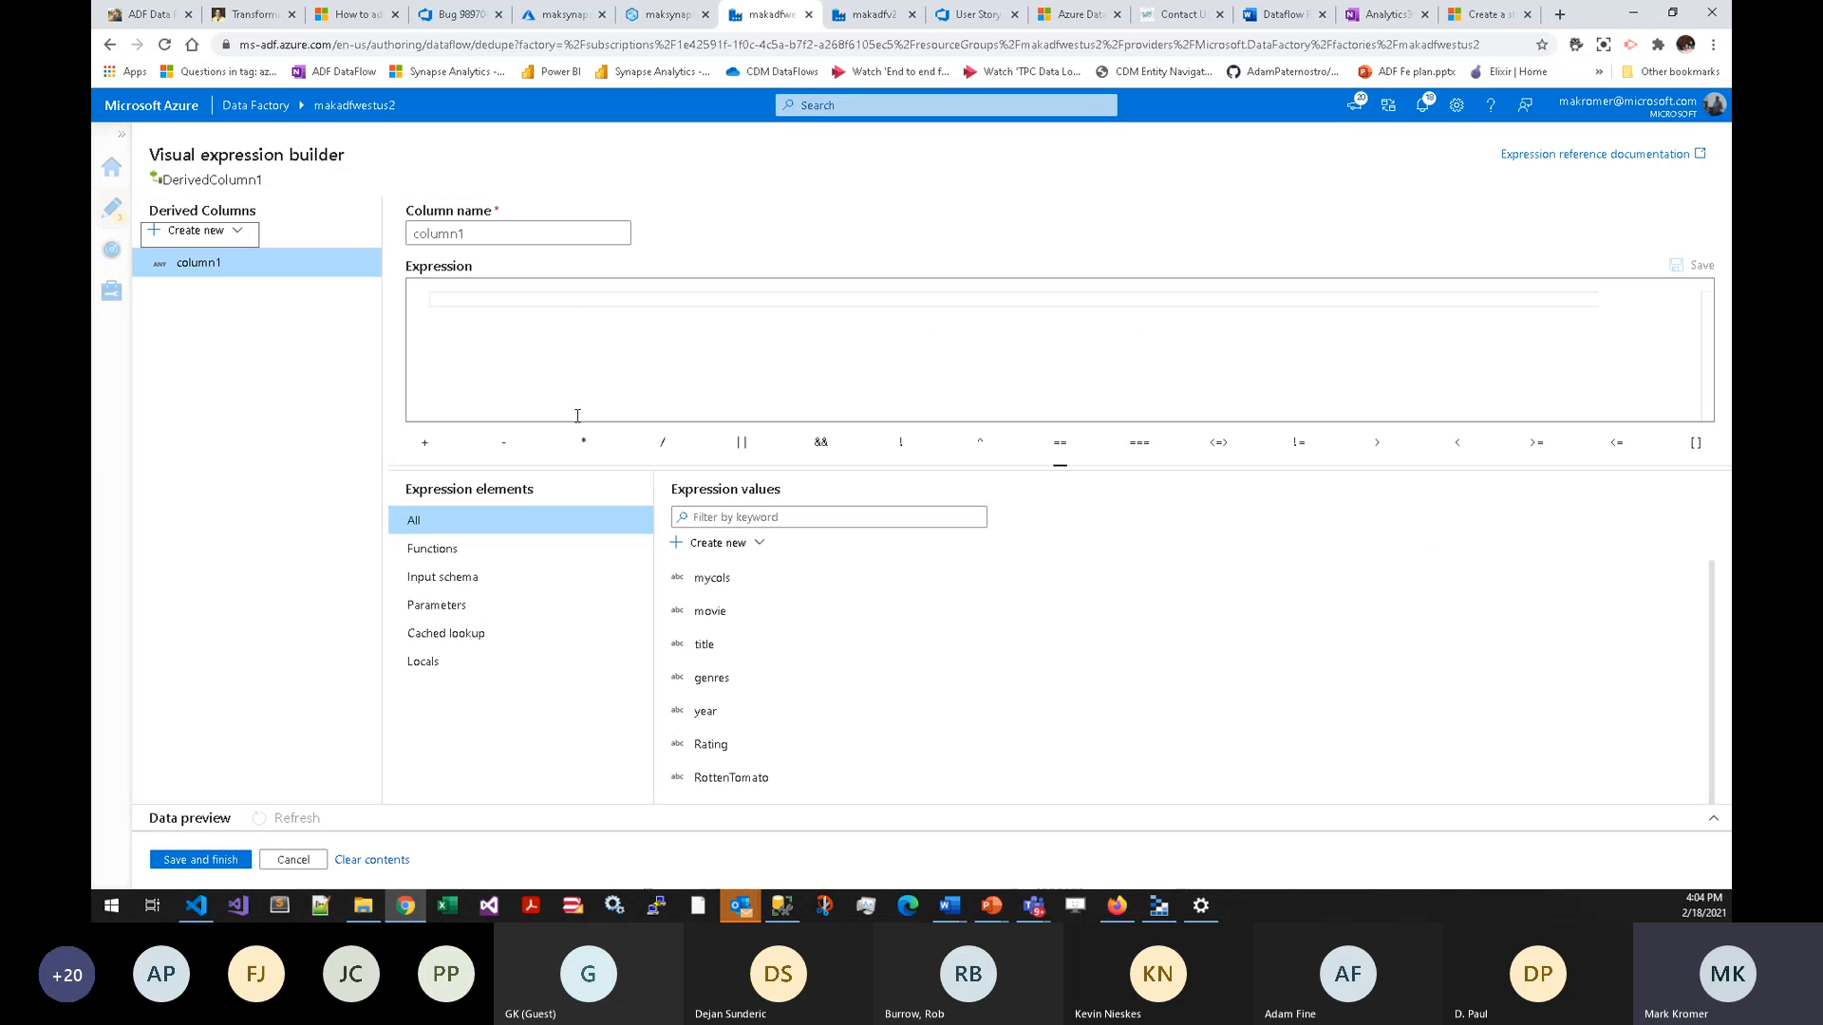
- Start a new local for the derived column with the expression trim(year)
left_click(429, 664)
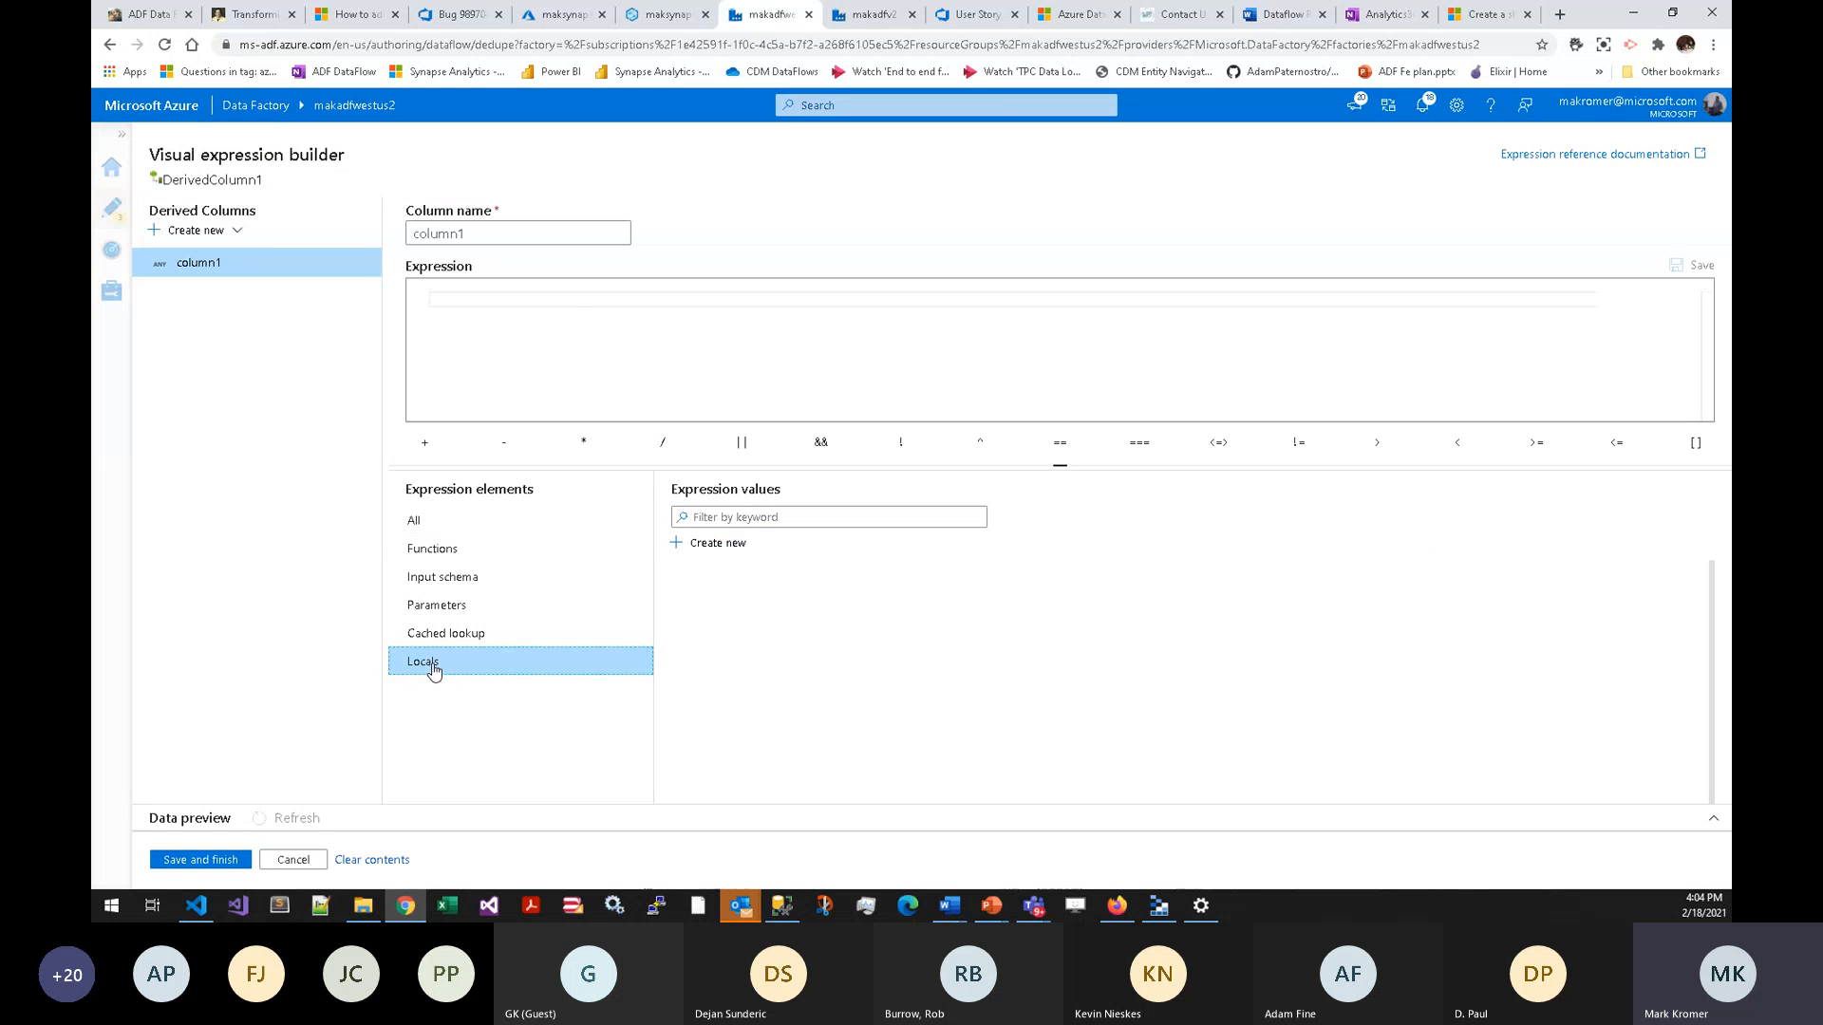
left_click(714, 546)
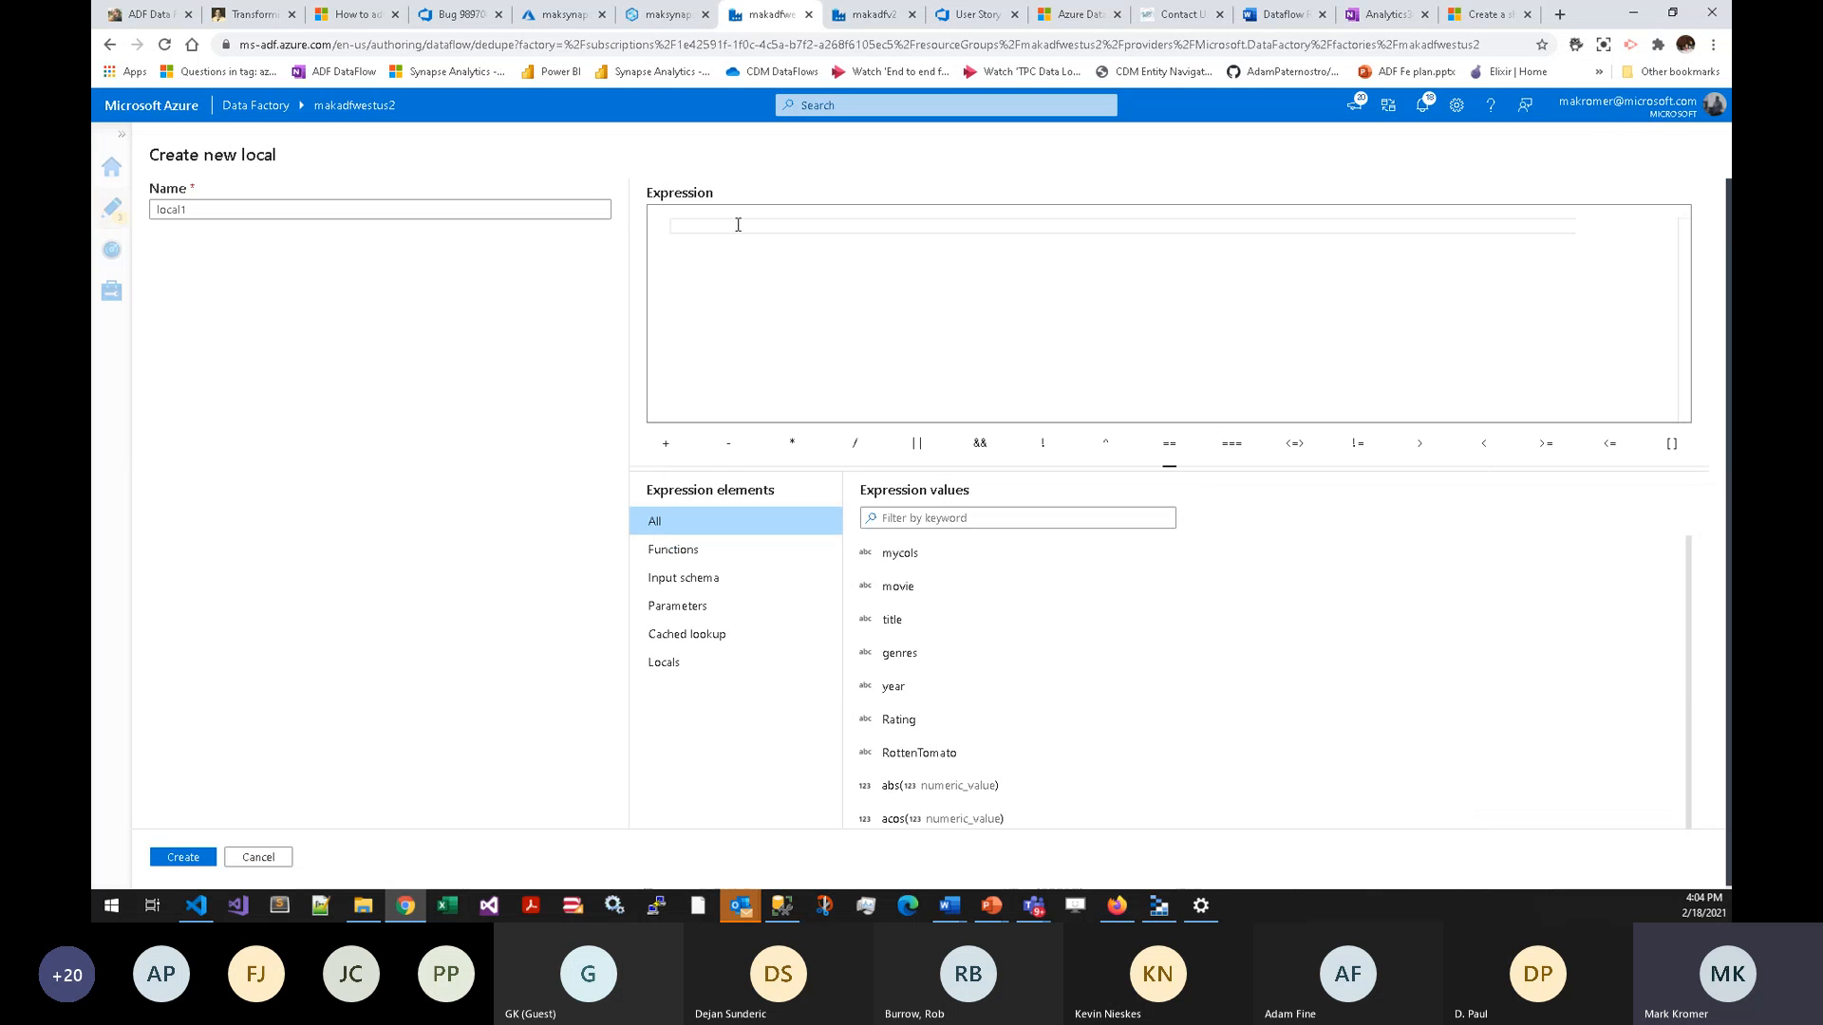
type("trim")
key("Return")
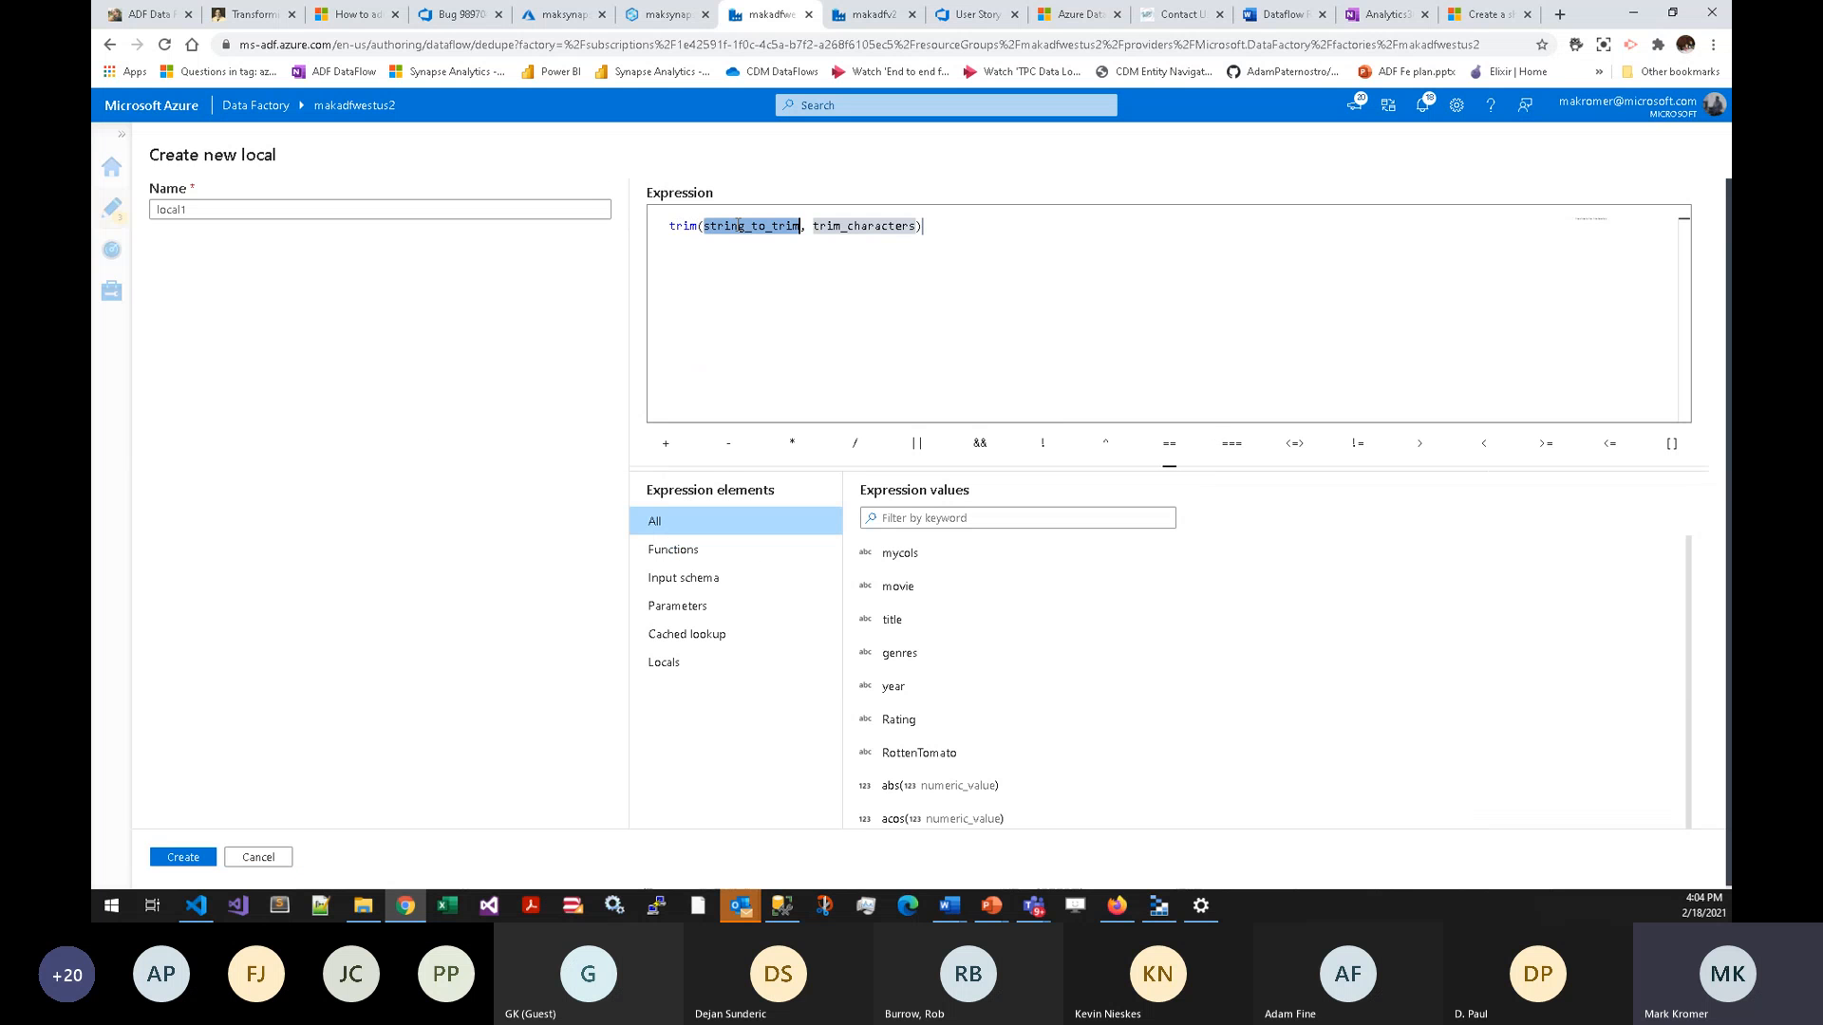
key("shift+End")
type("year)")
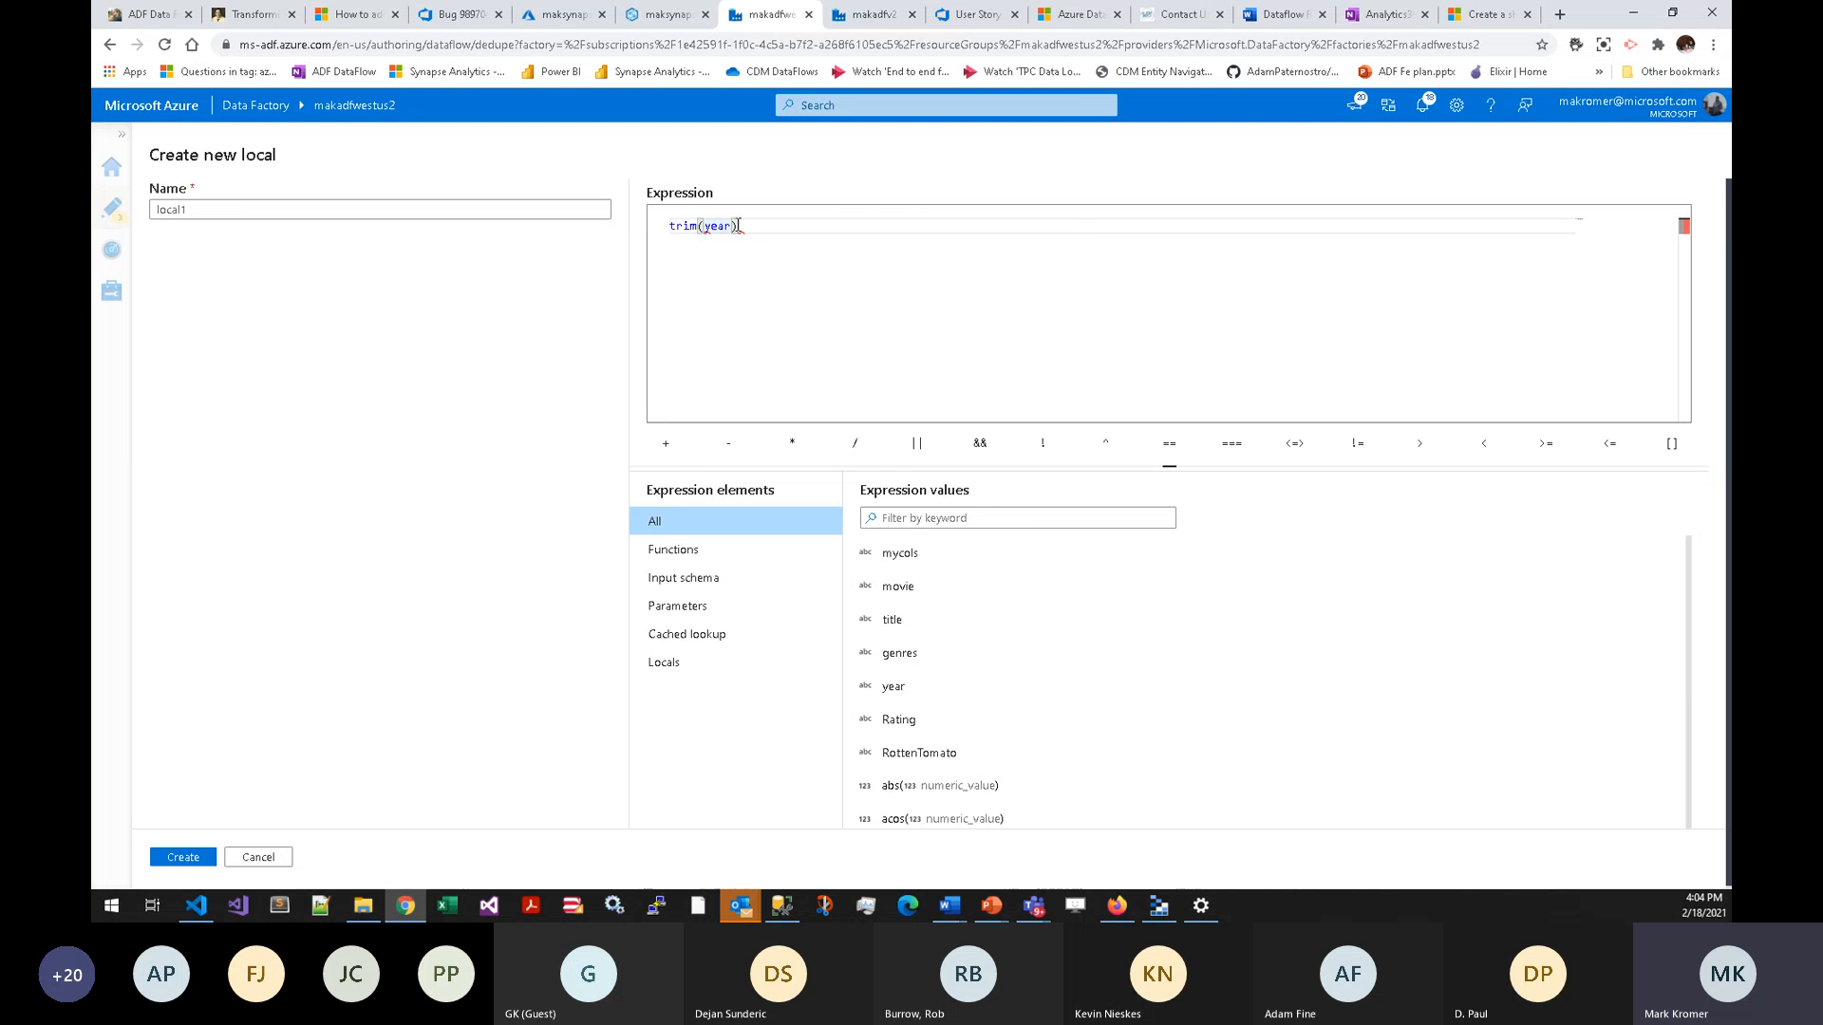
- Name the local mytrim, browse the available expression functions, and discard the new local
double_click(271, 212)
type("m")
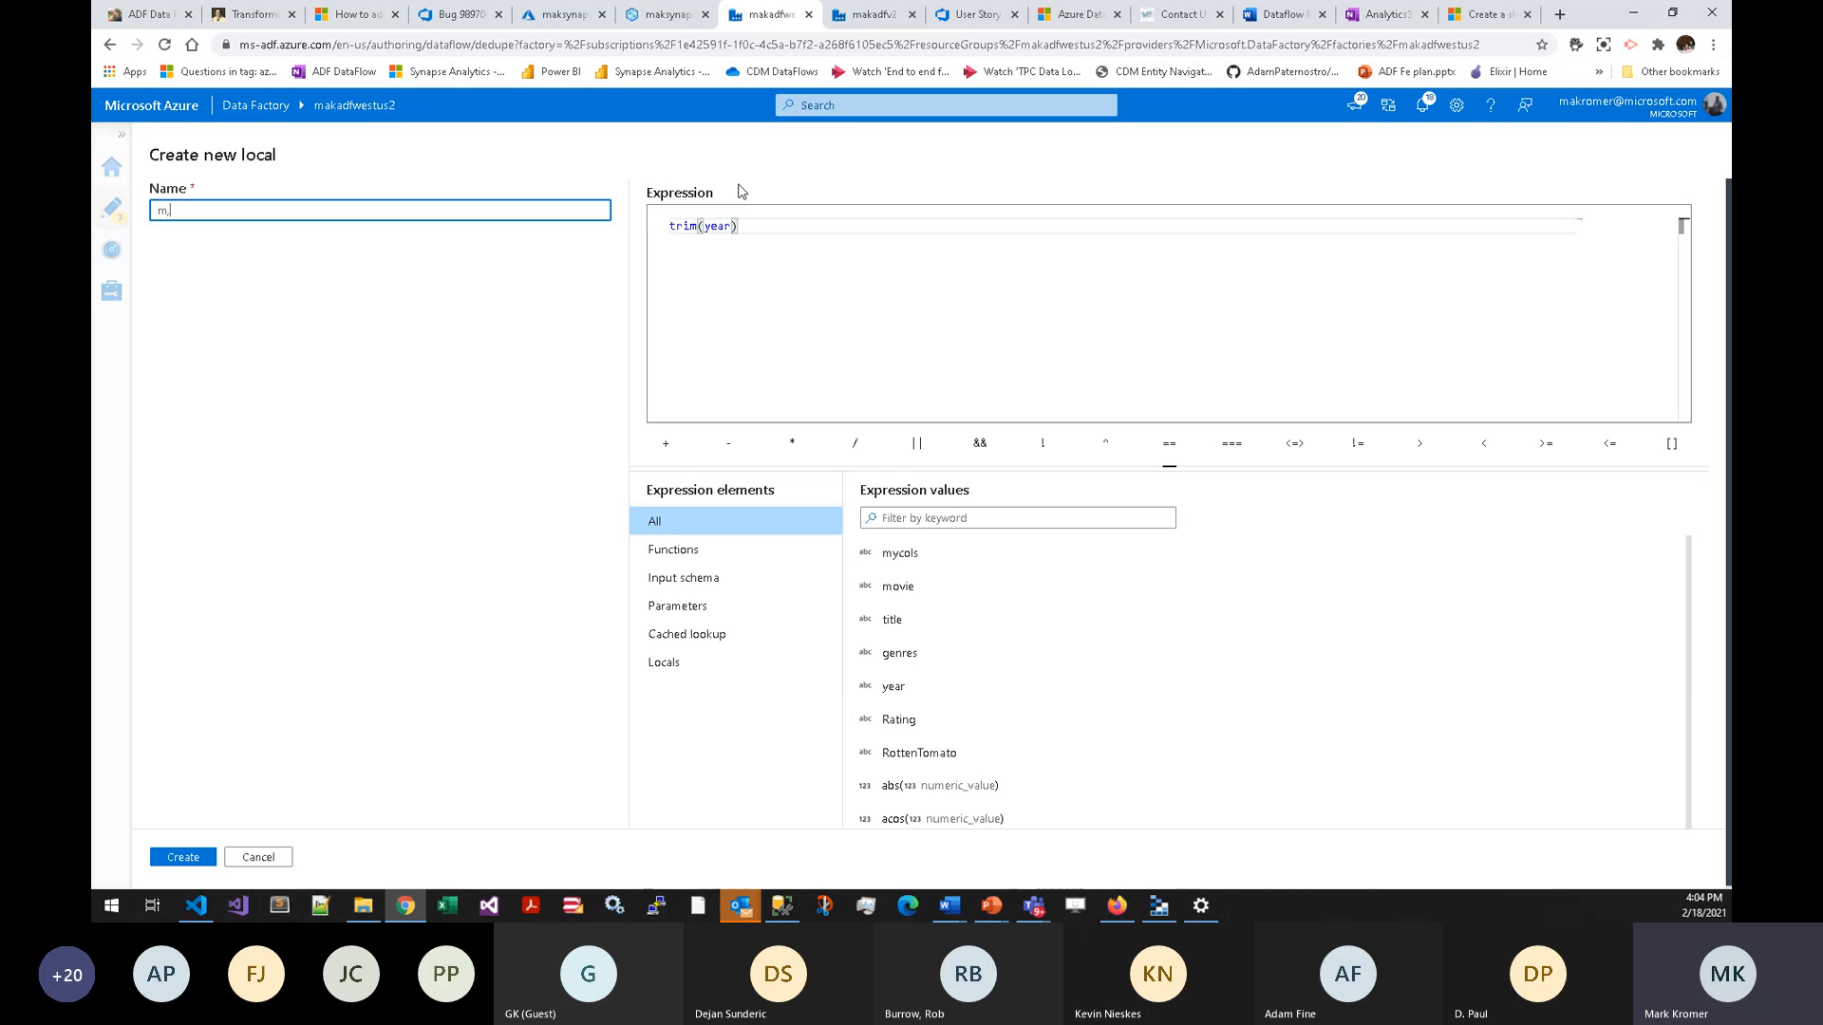
type("_ytrim")
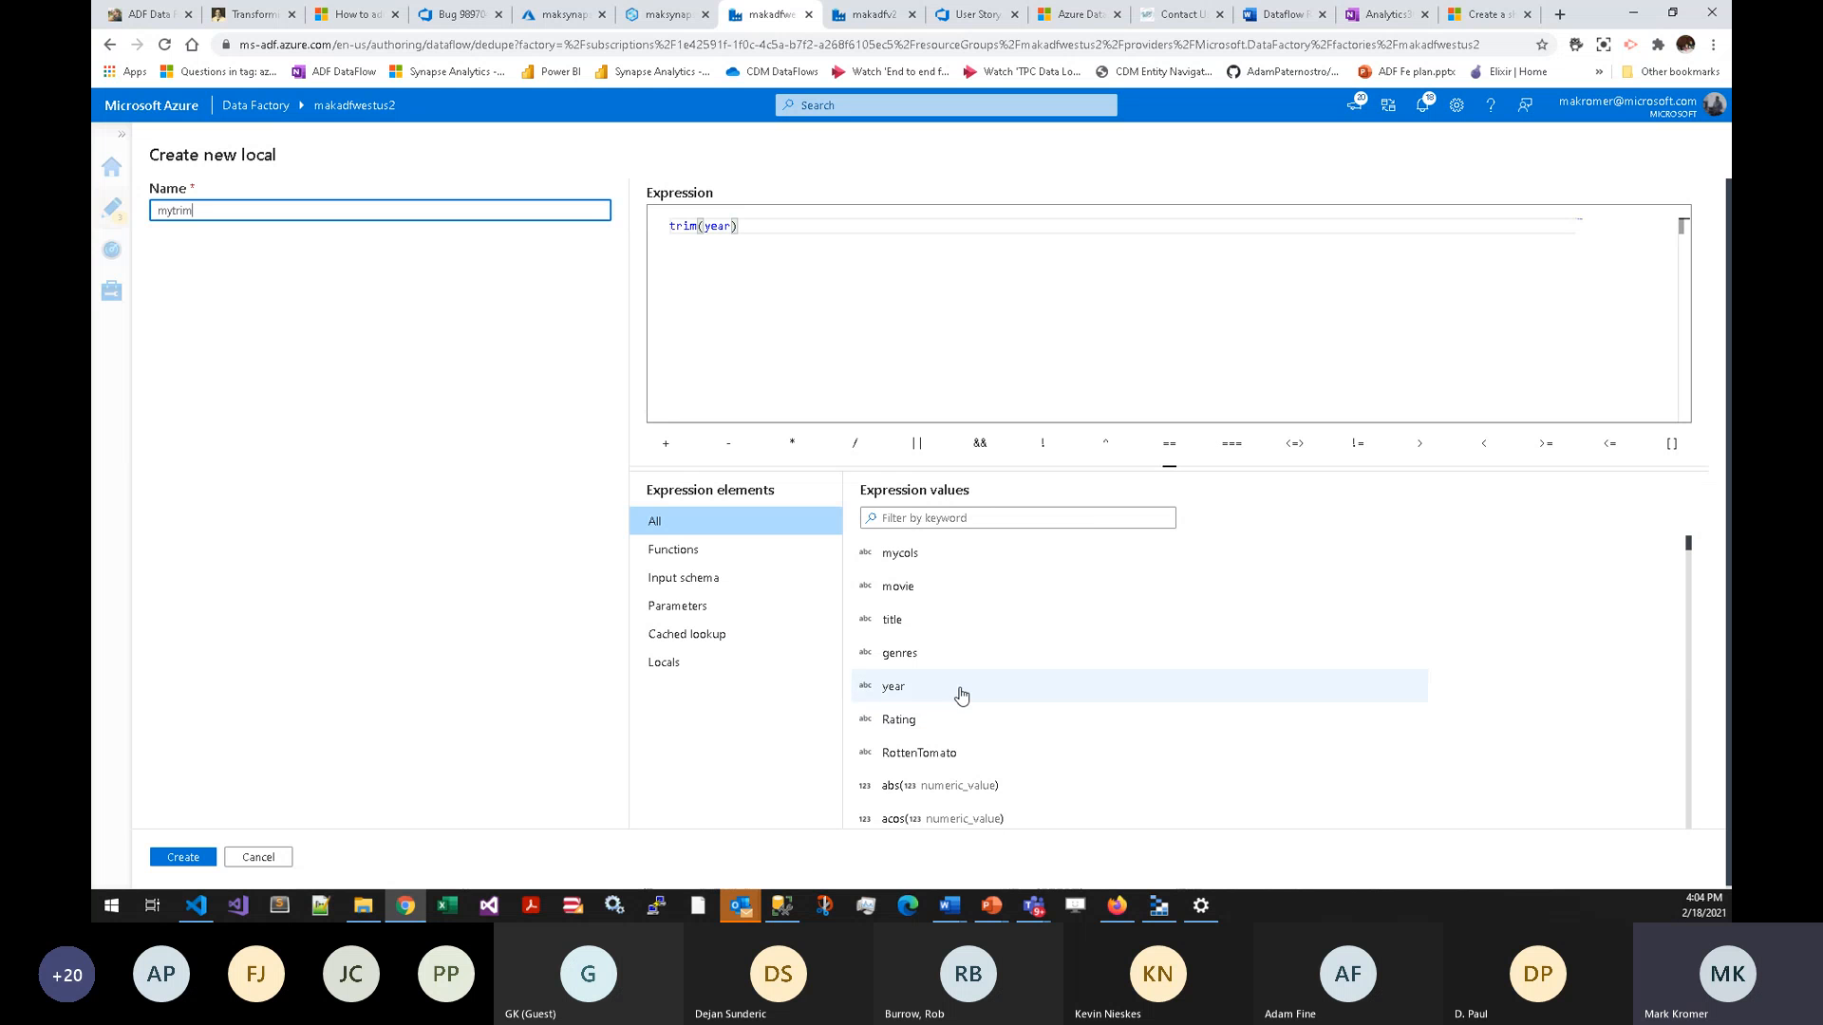
scroll(949, 697, "down", 15)
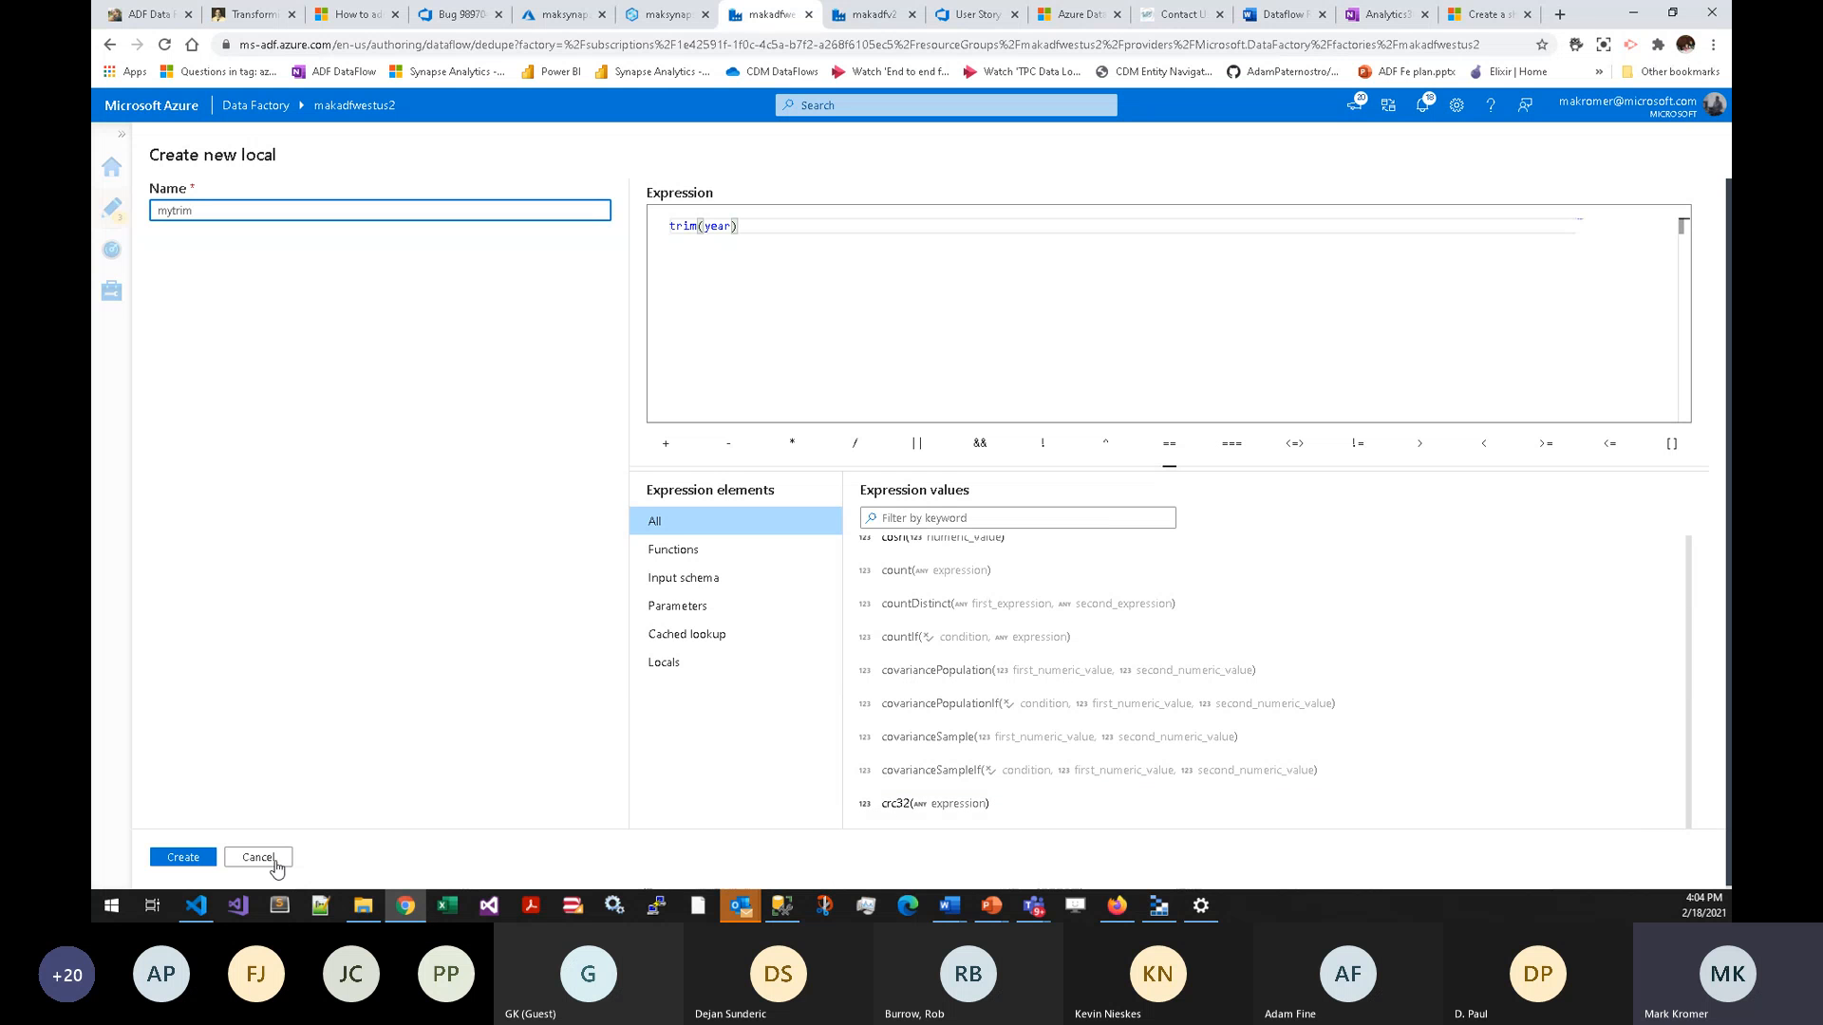
left_click(274, 858)
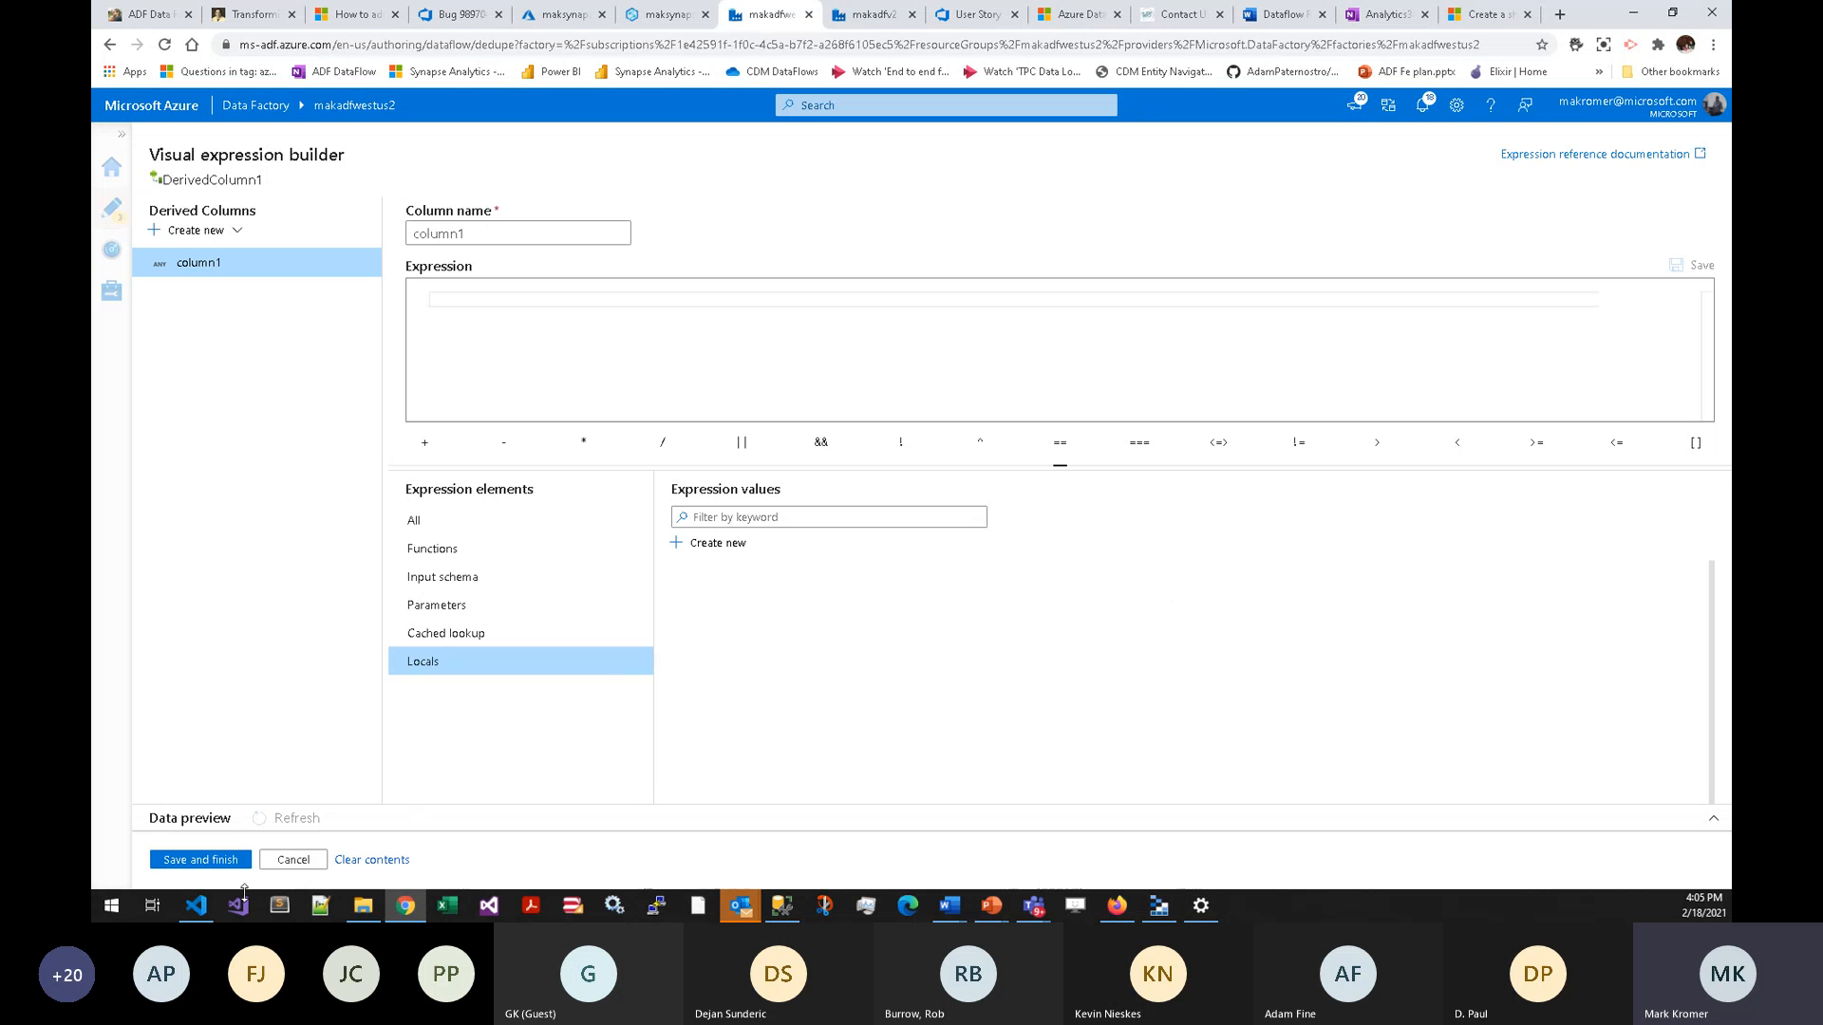
- Leave the expression builder without saving and delete the DerivedColumn1 transformation from the dedupe data flow
left_click(288, 859)
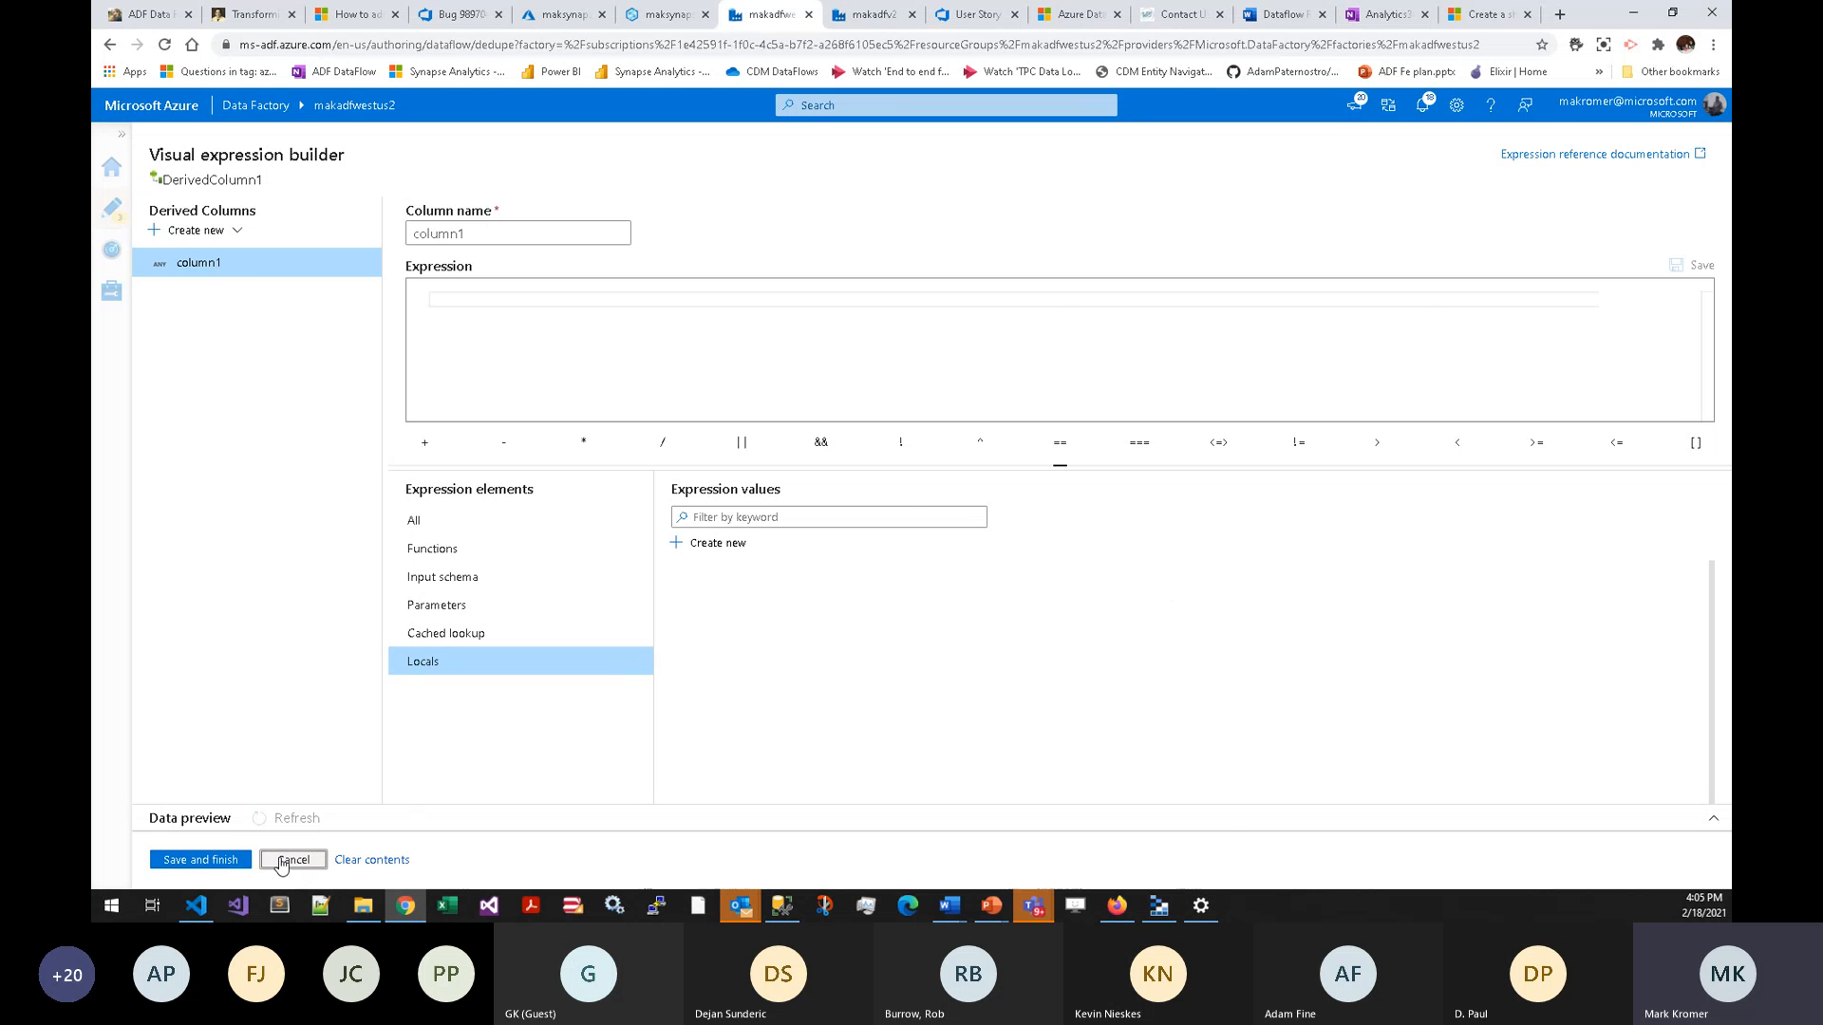
right_click(852, 275)
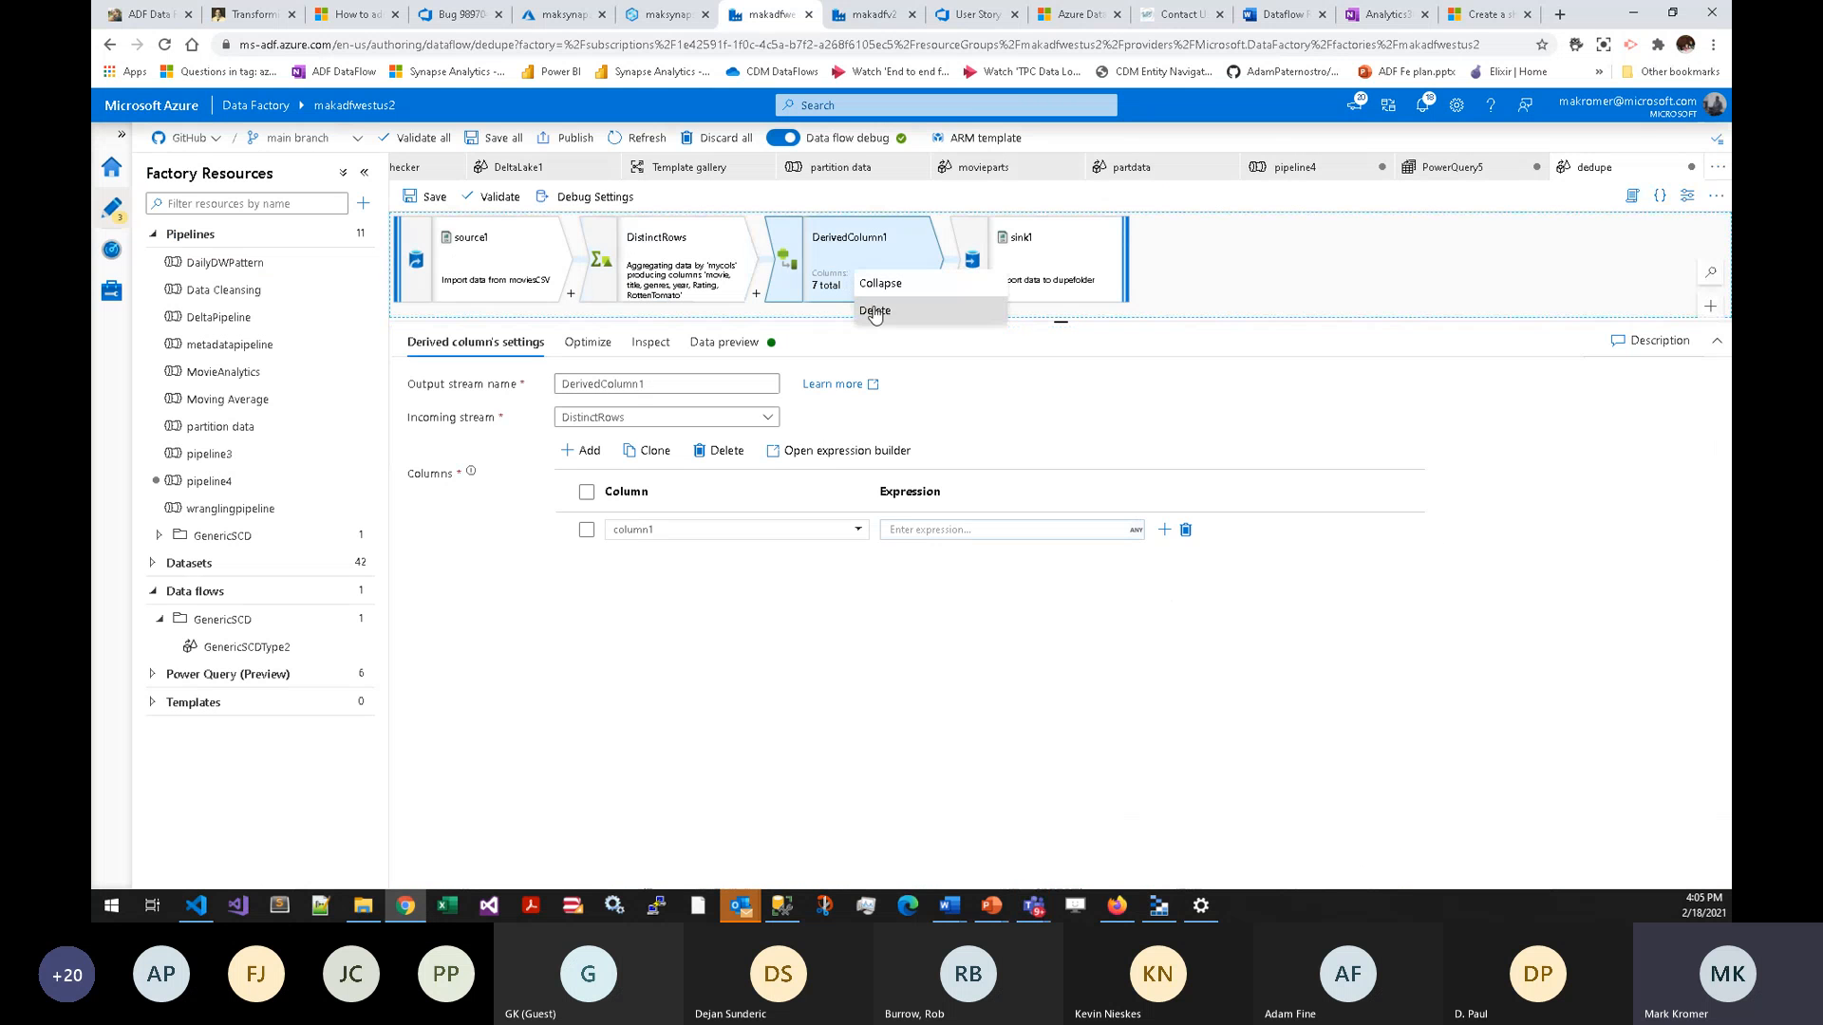
left_click(874, 310)
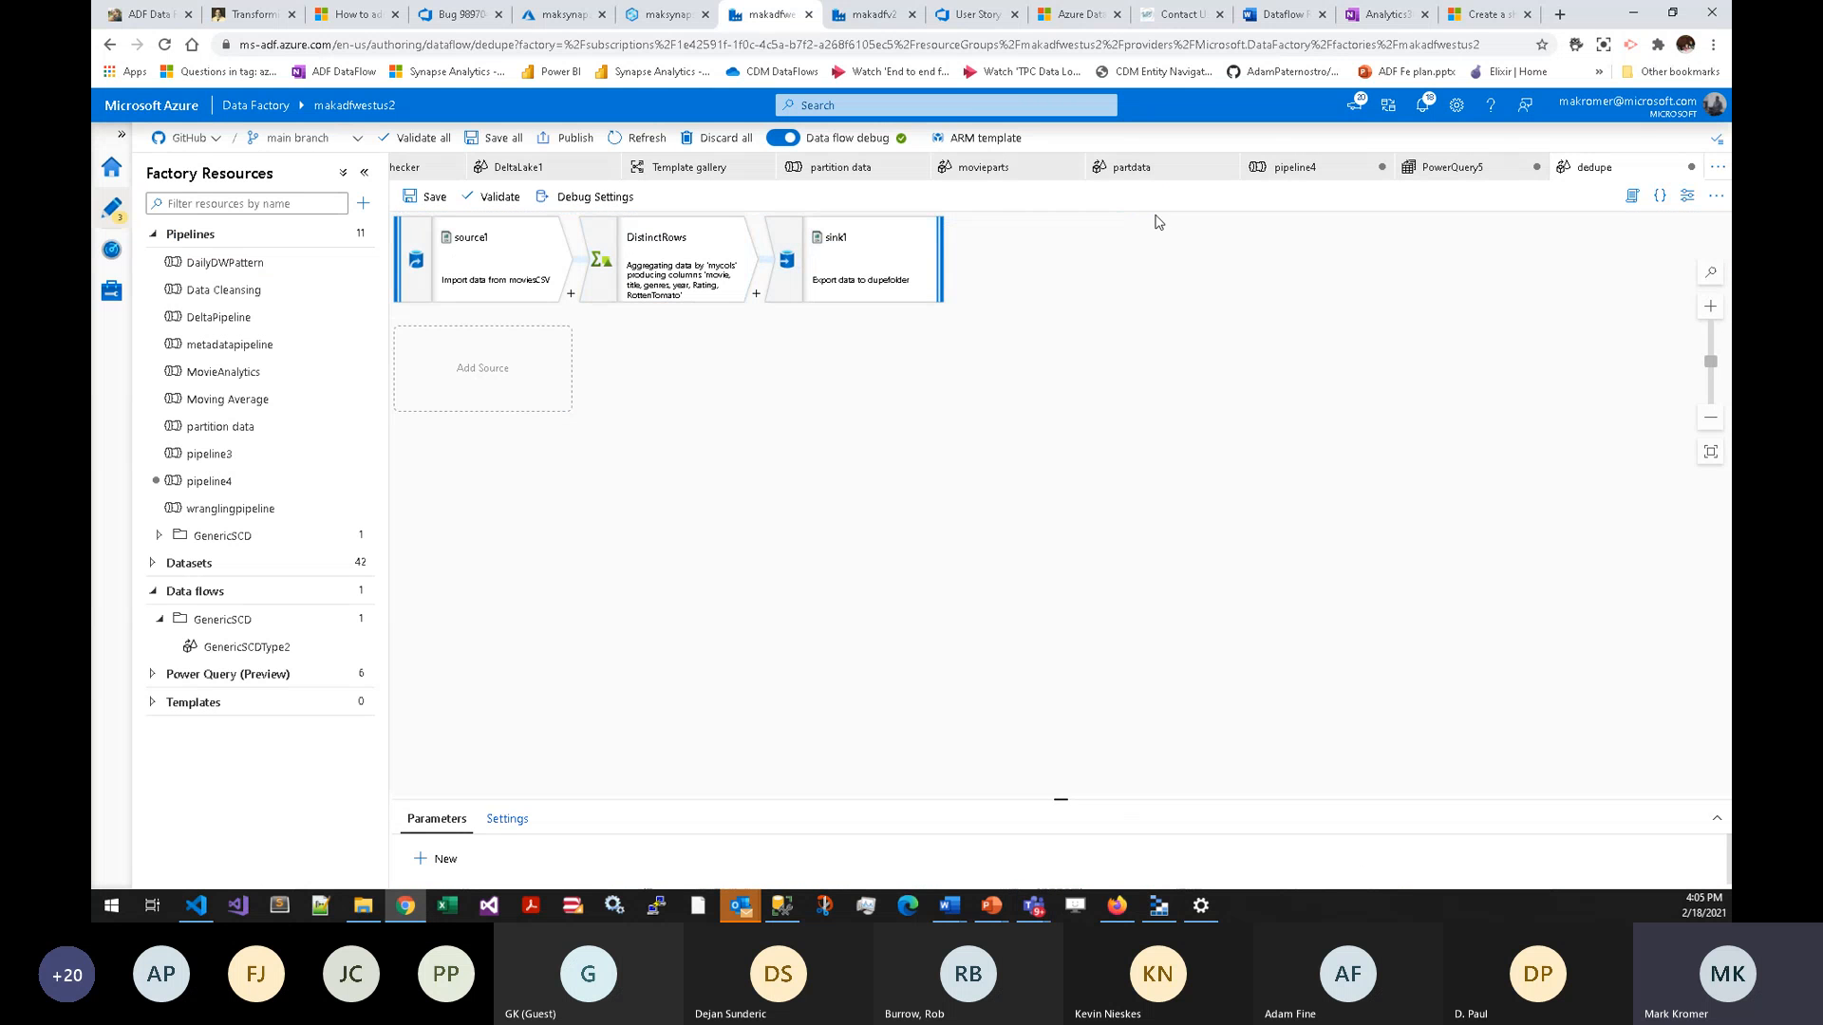
- Switch to pipeline4 and move the Data flow1 activity closer to Power Query1
left_click(1330, 172)
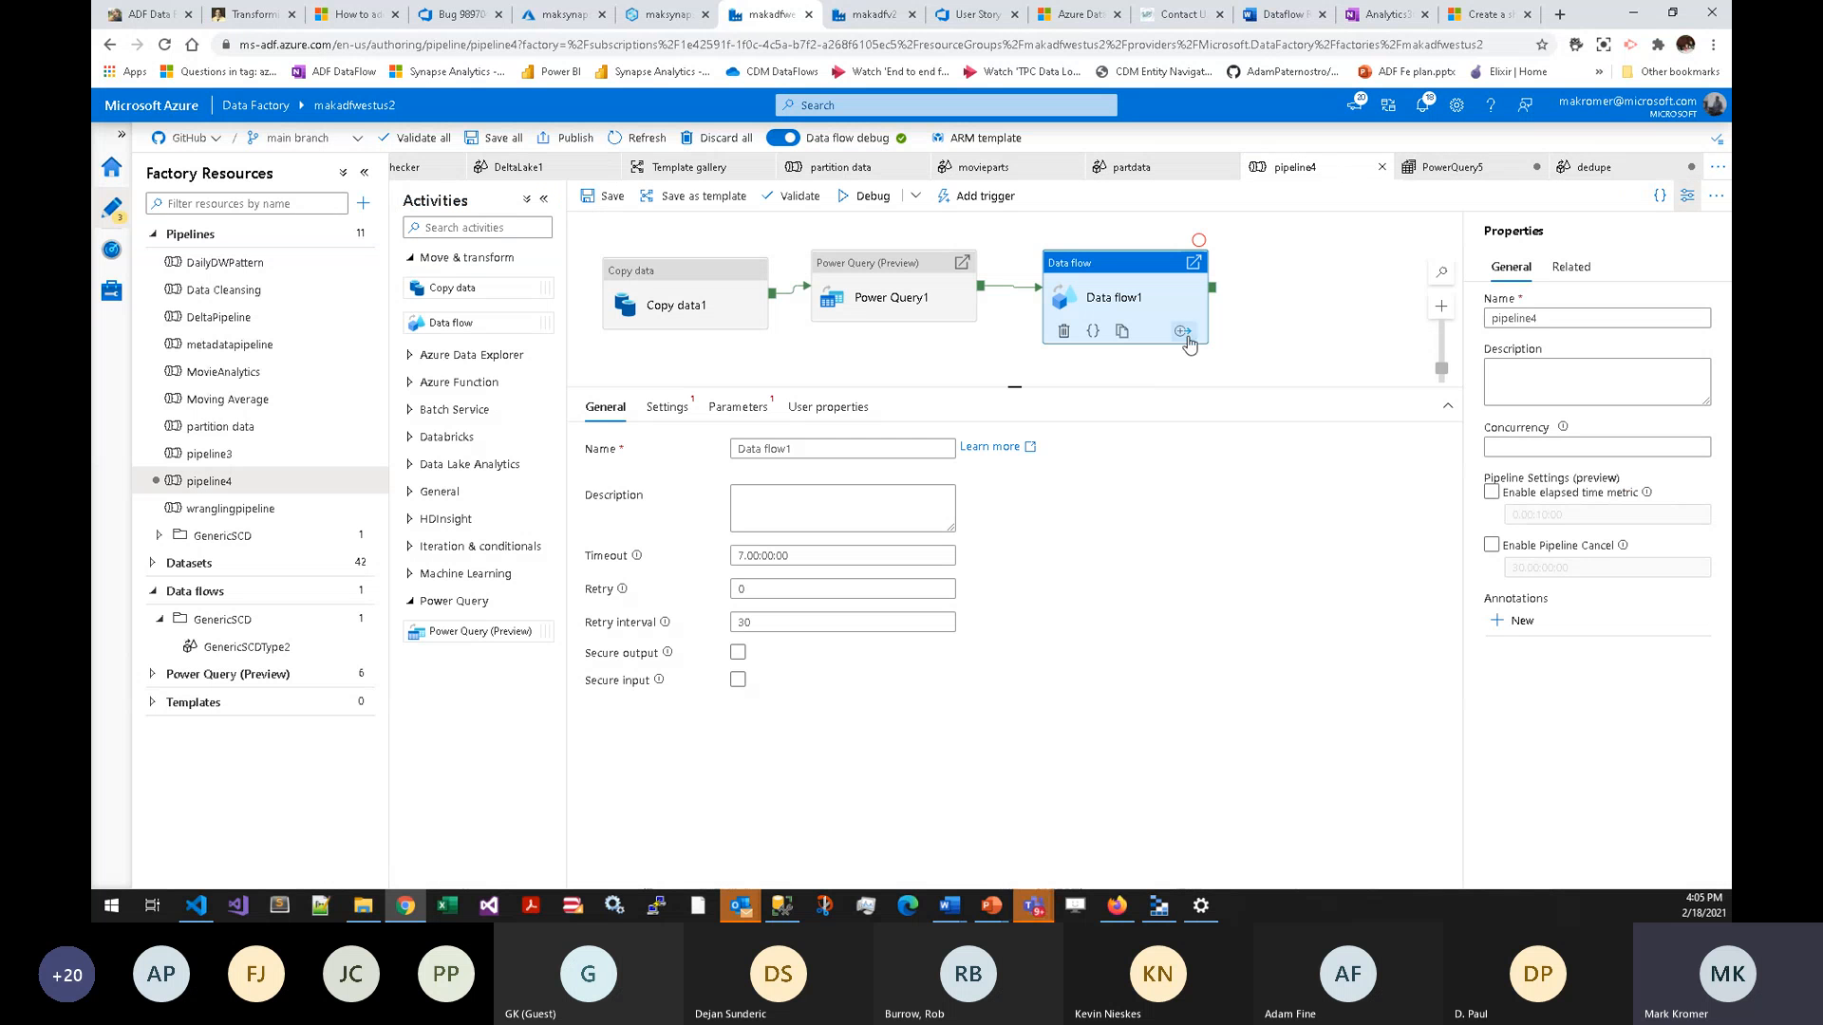
left_click_drag(1149, 271, 1117, 261)
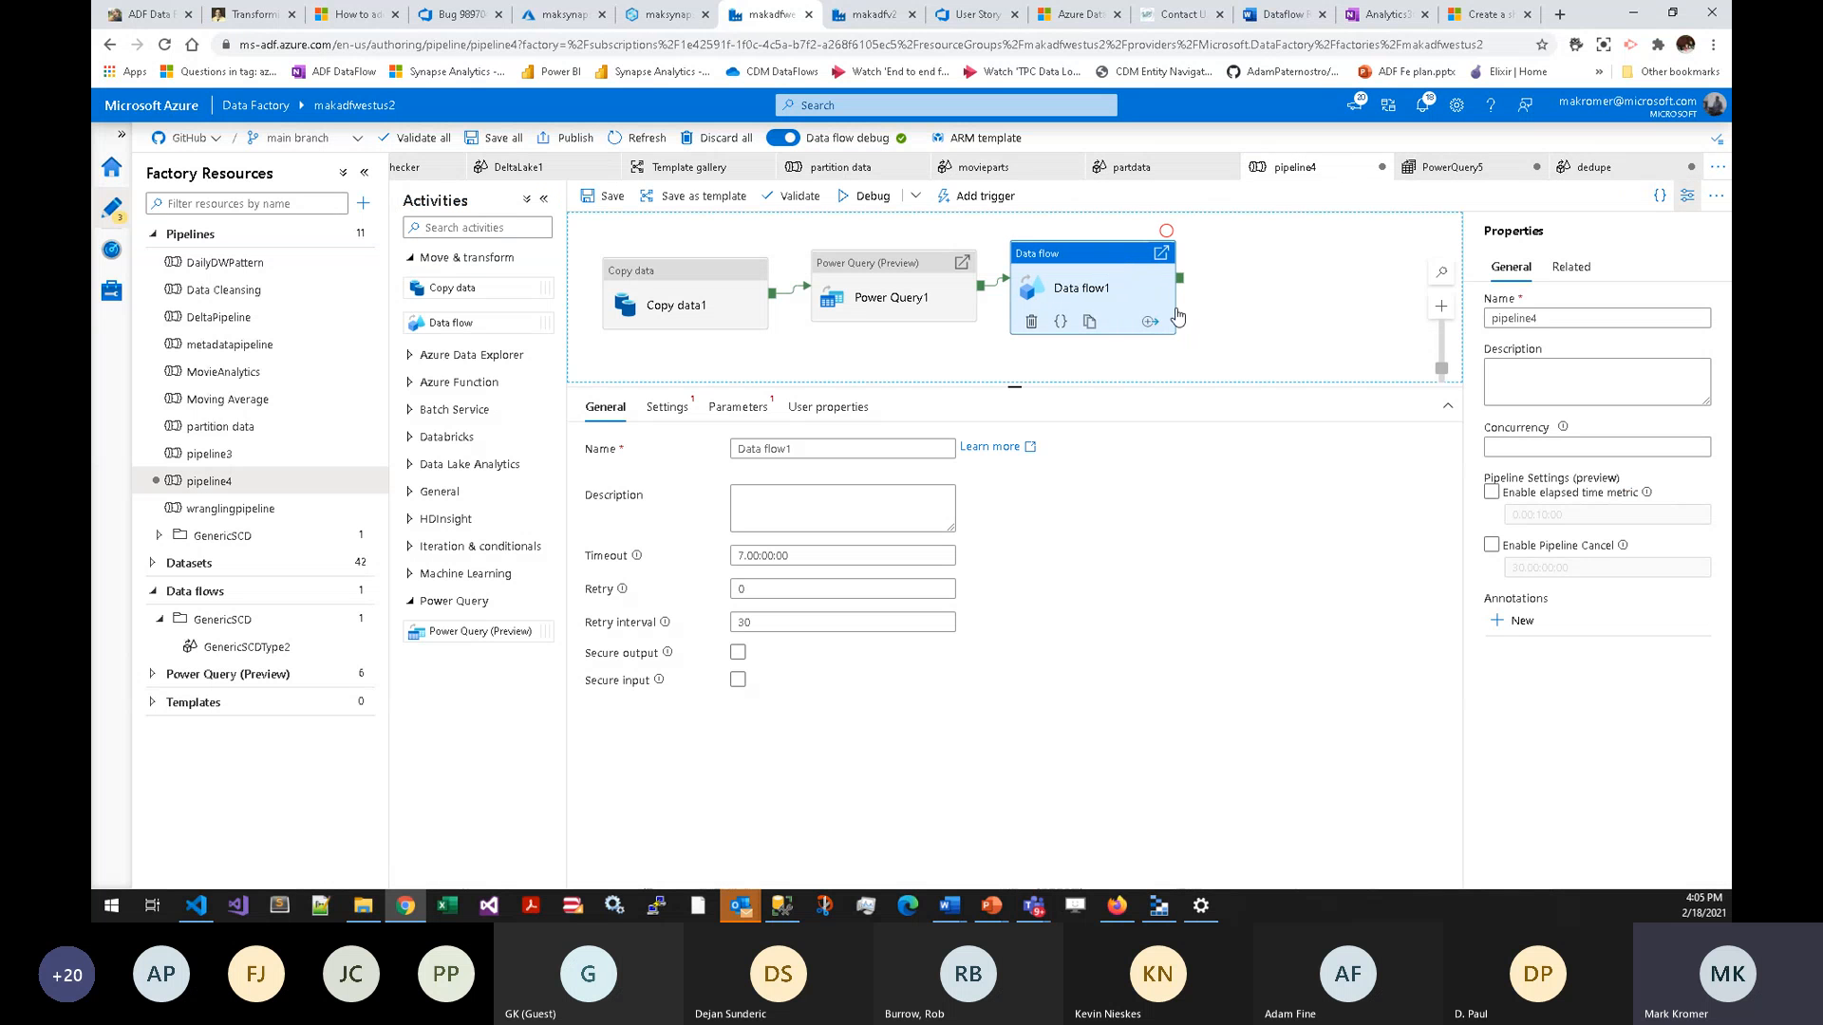
left_click_drag(1290, 334, 1061, 334)
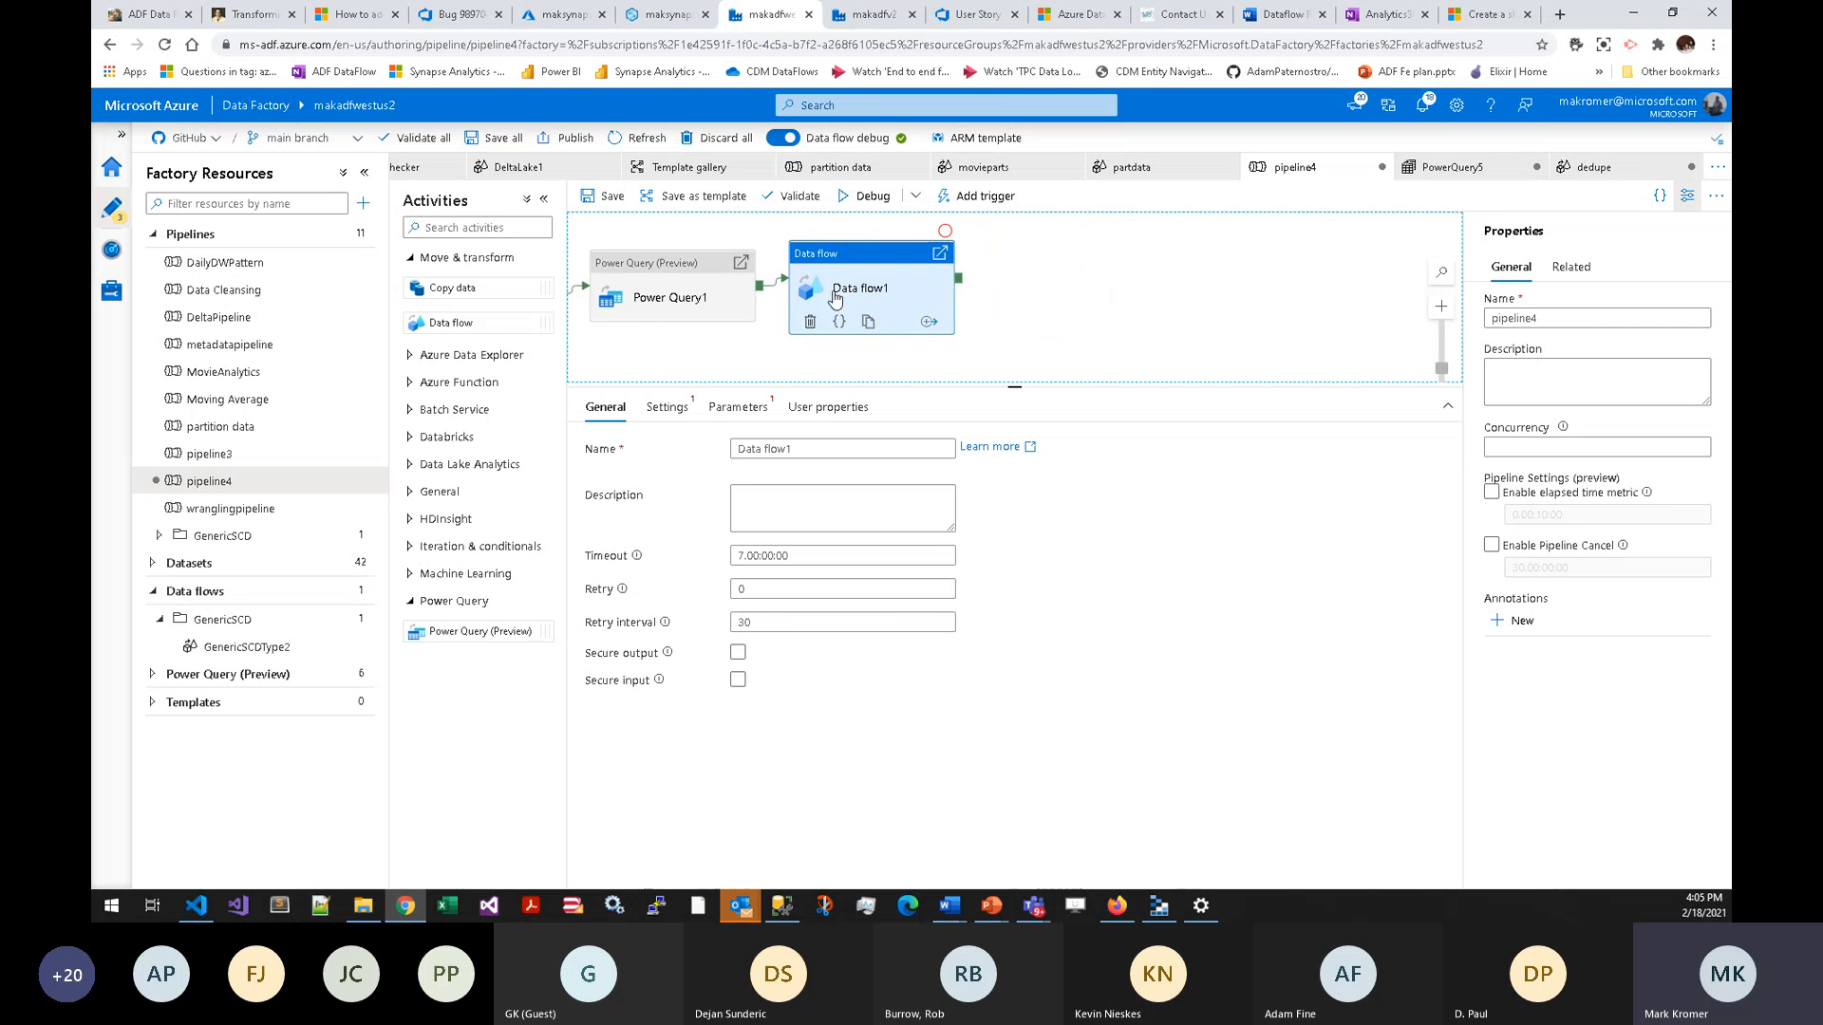
- Find the Azure Function activity, add it after Data flow1, and connect Data flow1's success output to it
left_click(495, 219)
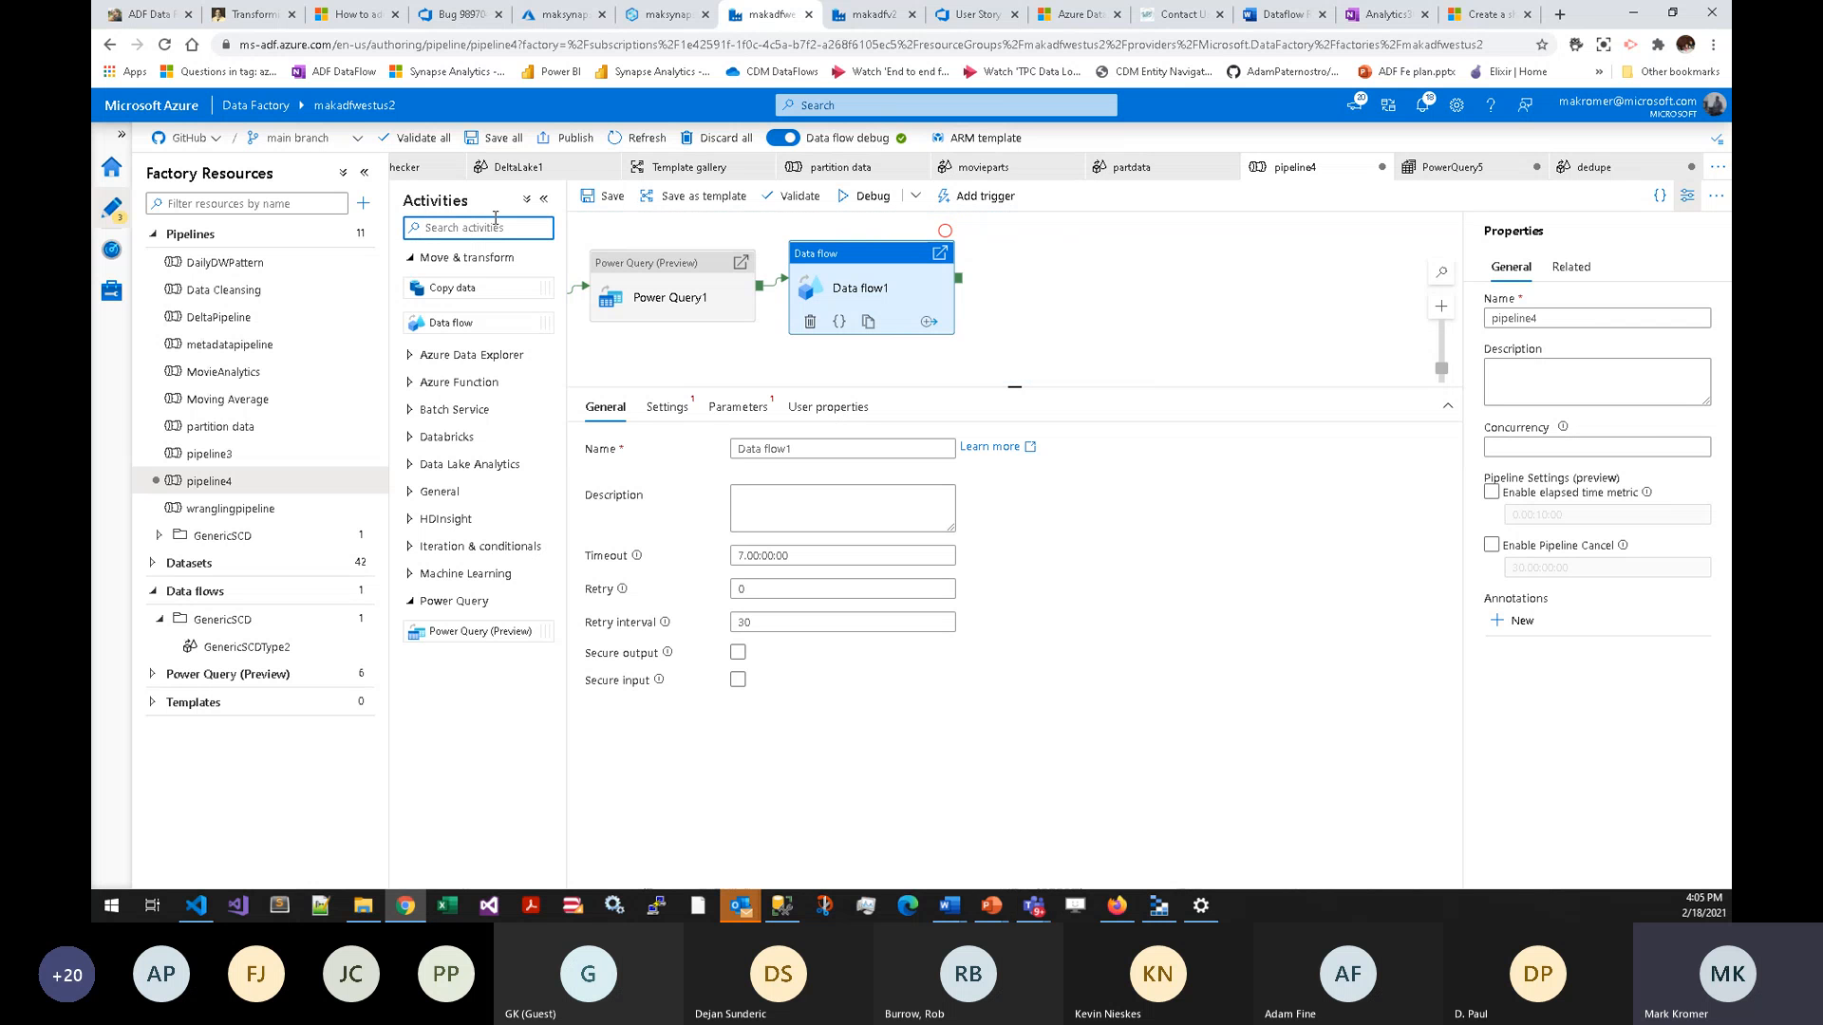
type("functio")
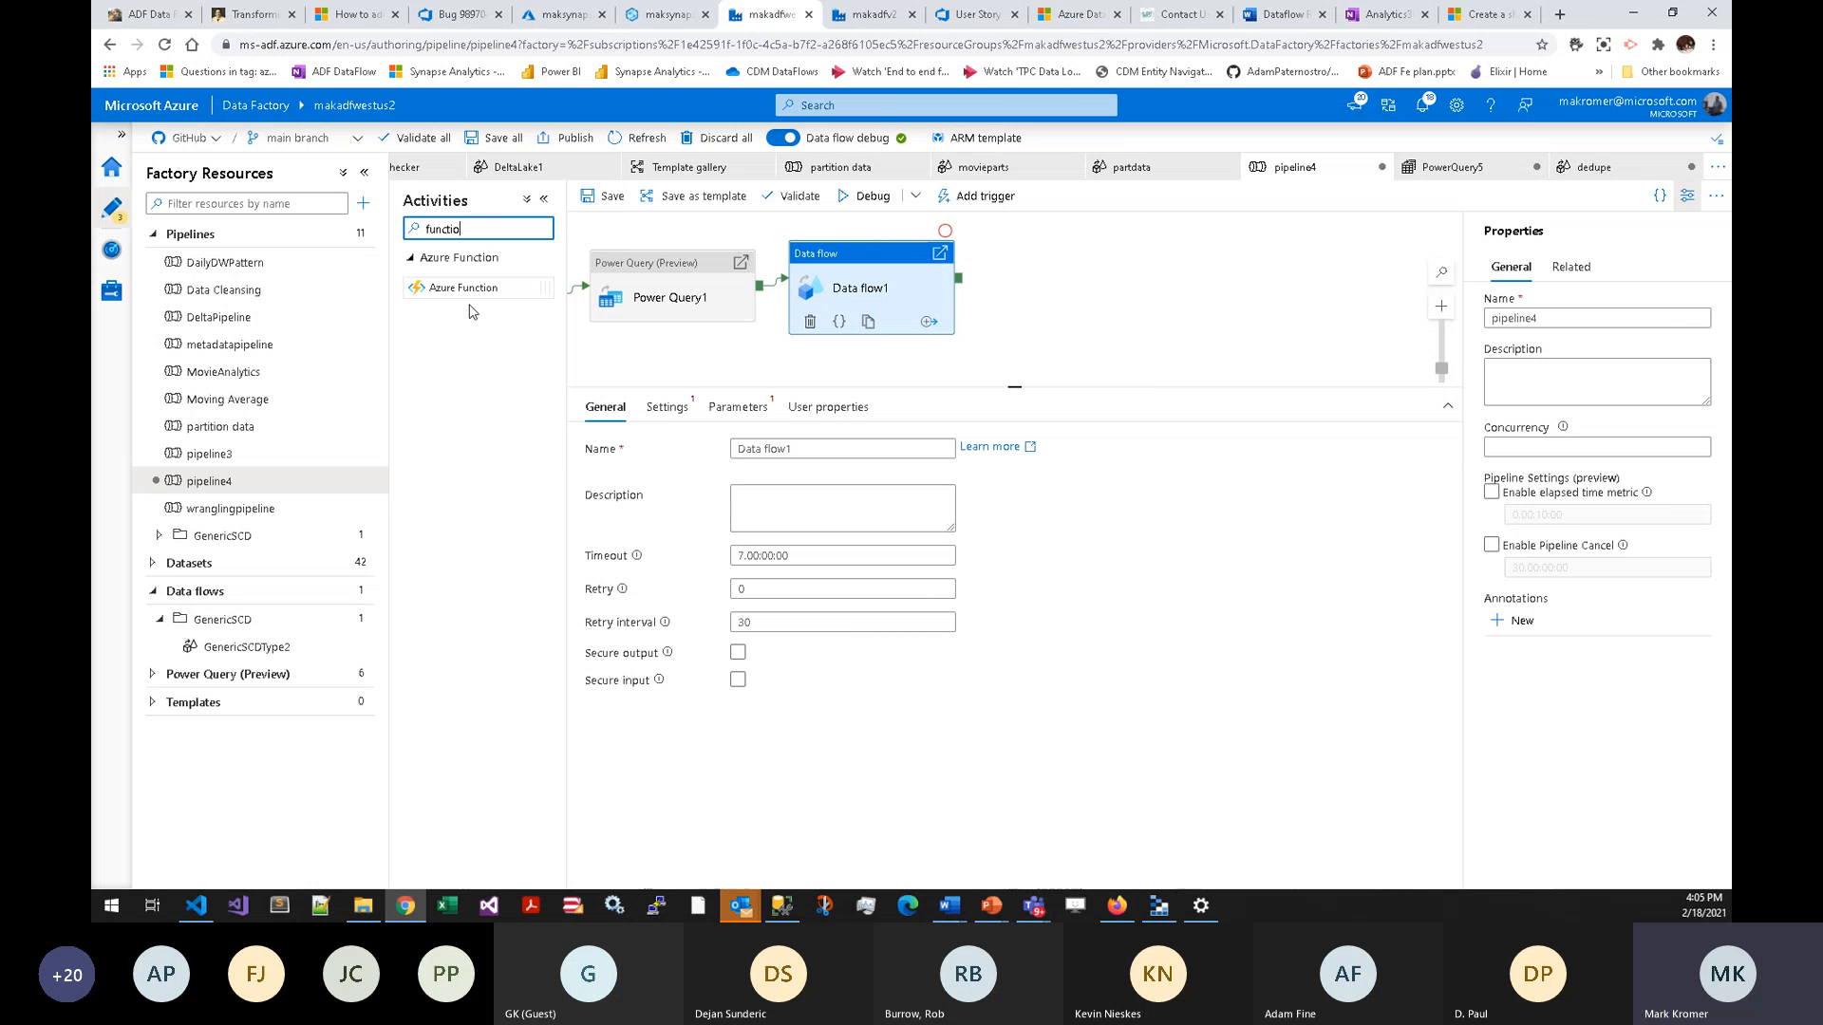
left_click_drag(459, 287, 1155, 280)
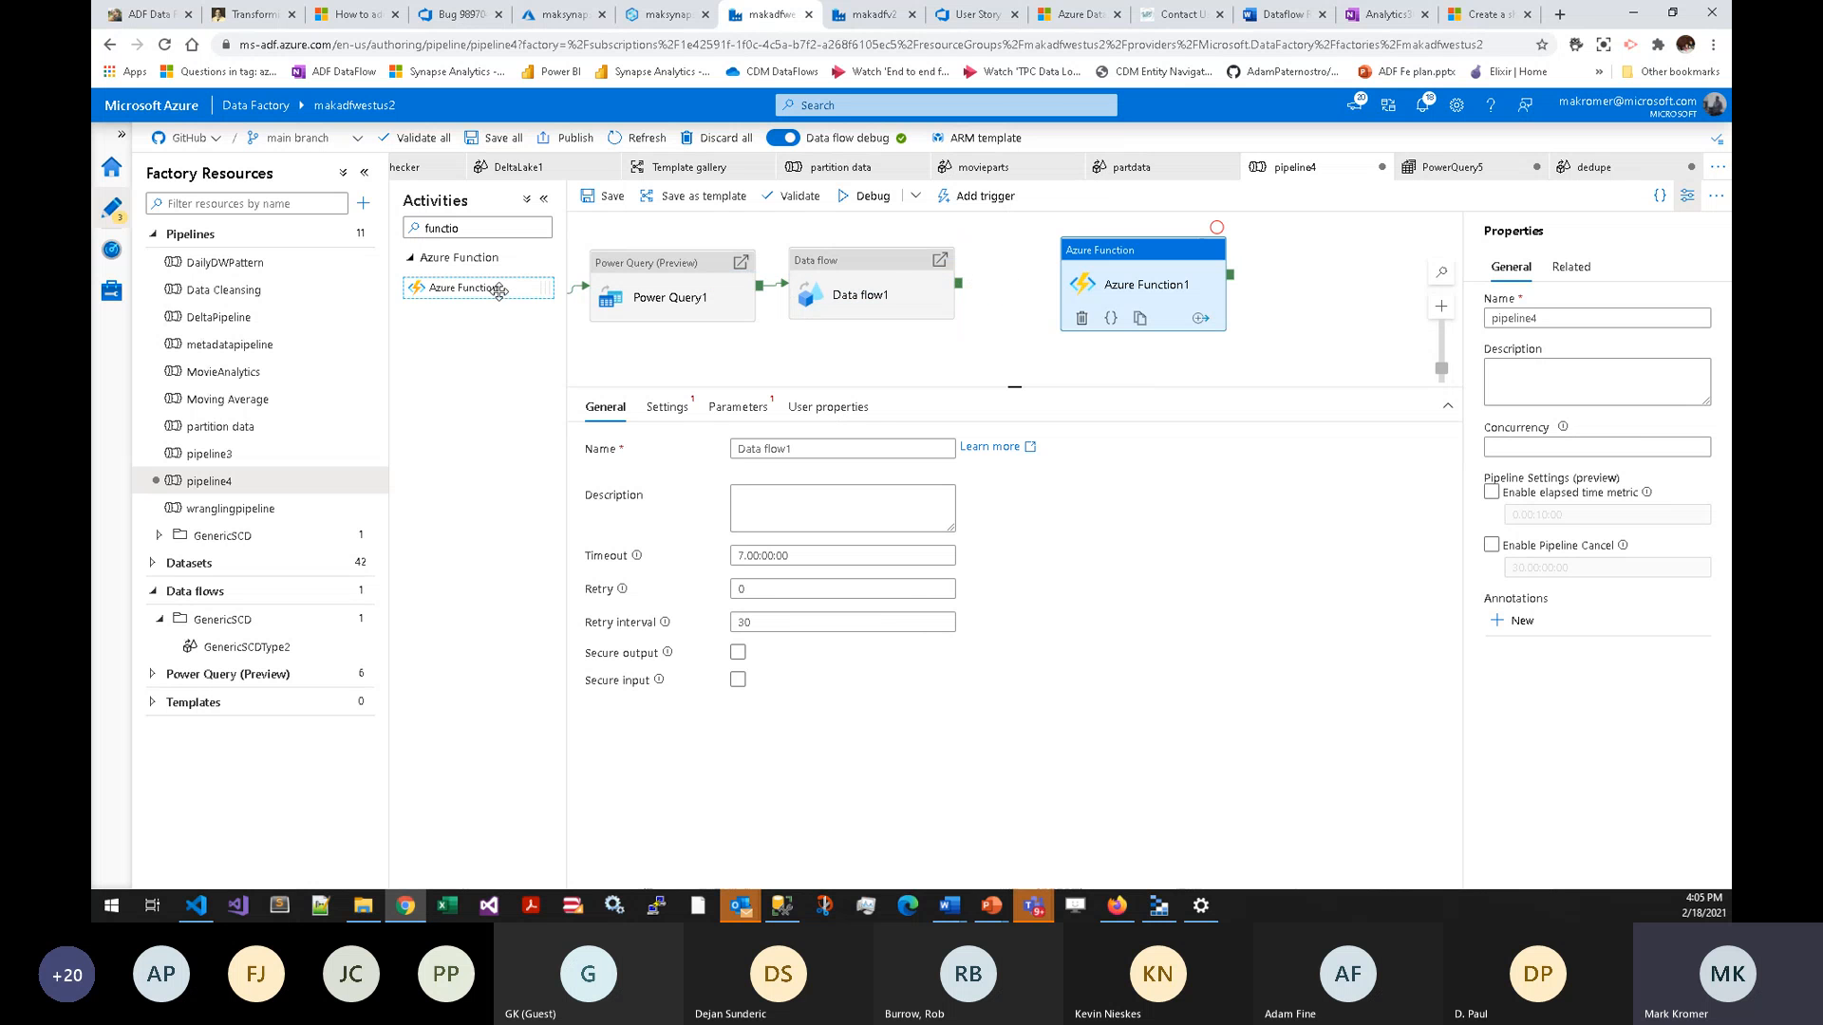
left_click_drag(958, 283, 1130, 283)
left_click(1241, 287)
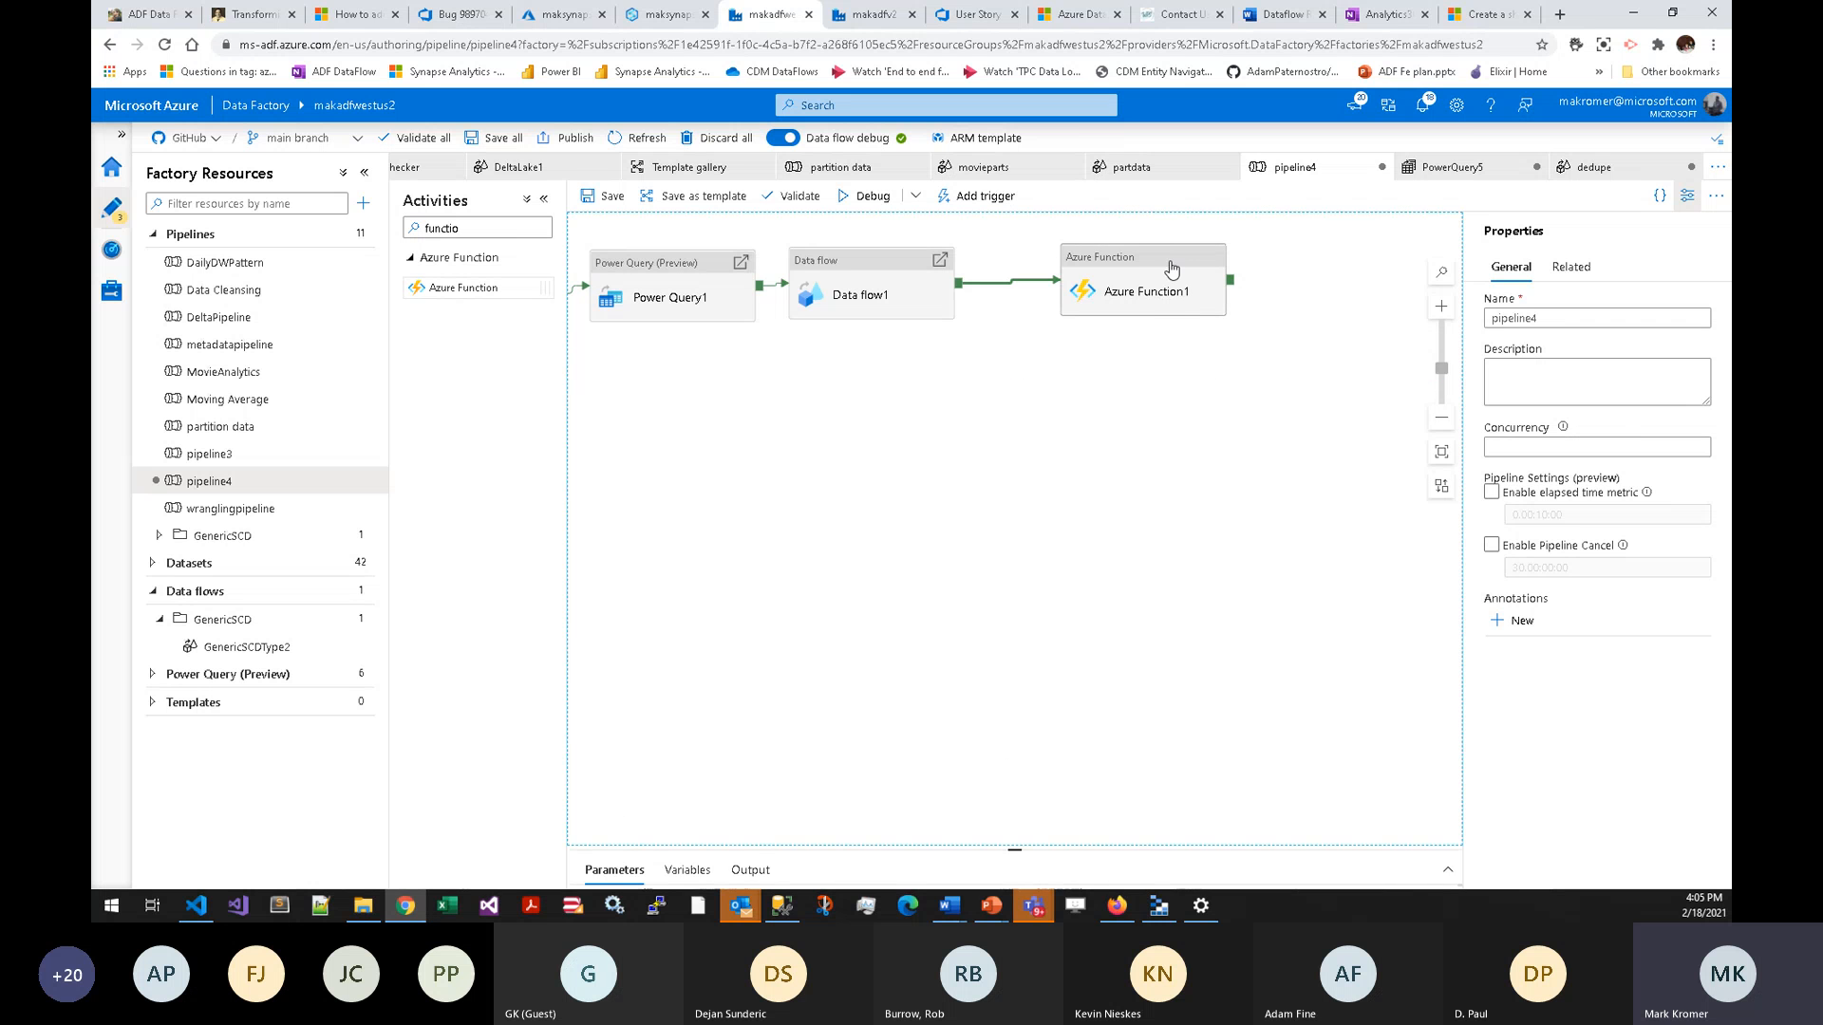
- Delete the Azure Function1 activity from pipeline4
left_click(1173, 276)
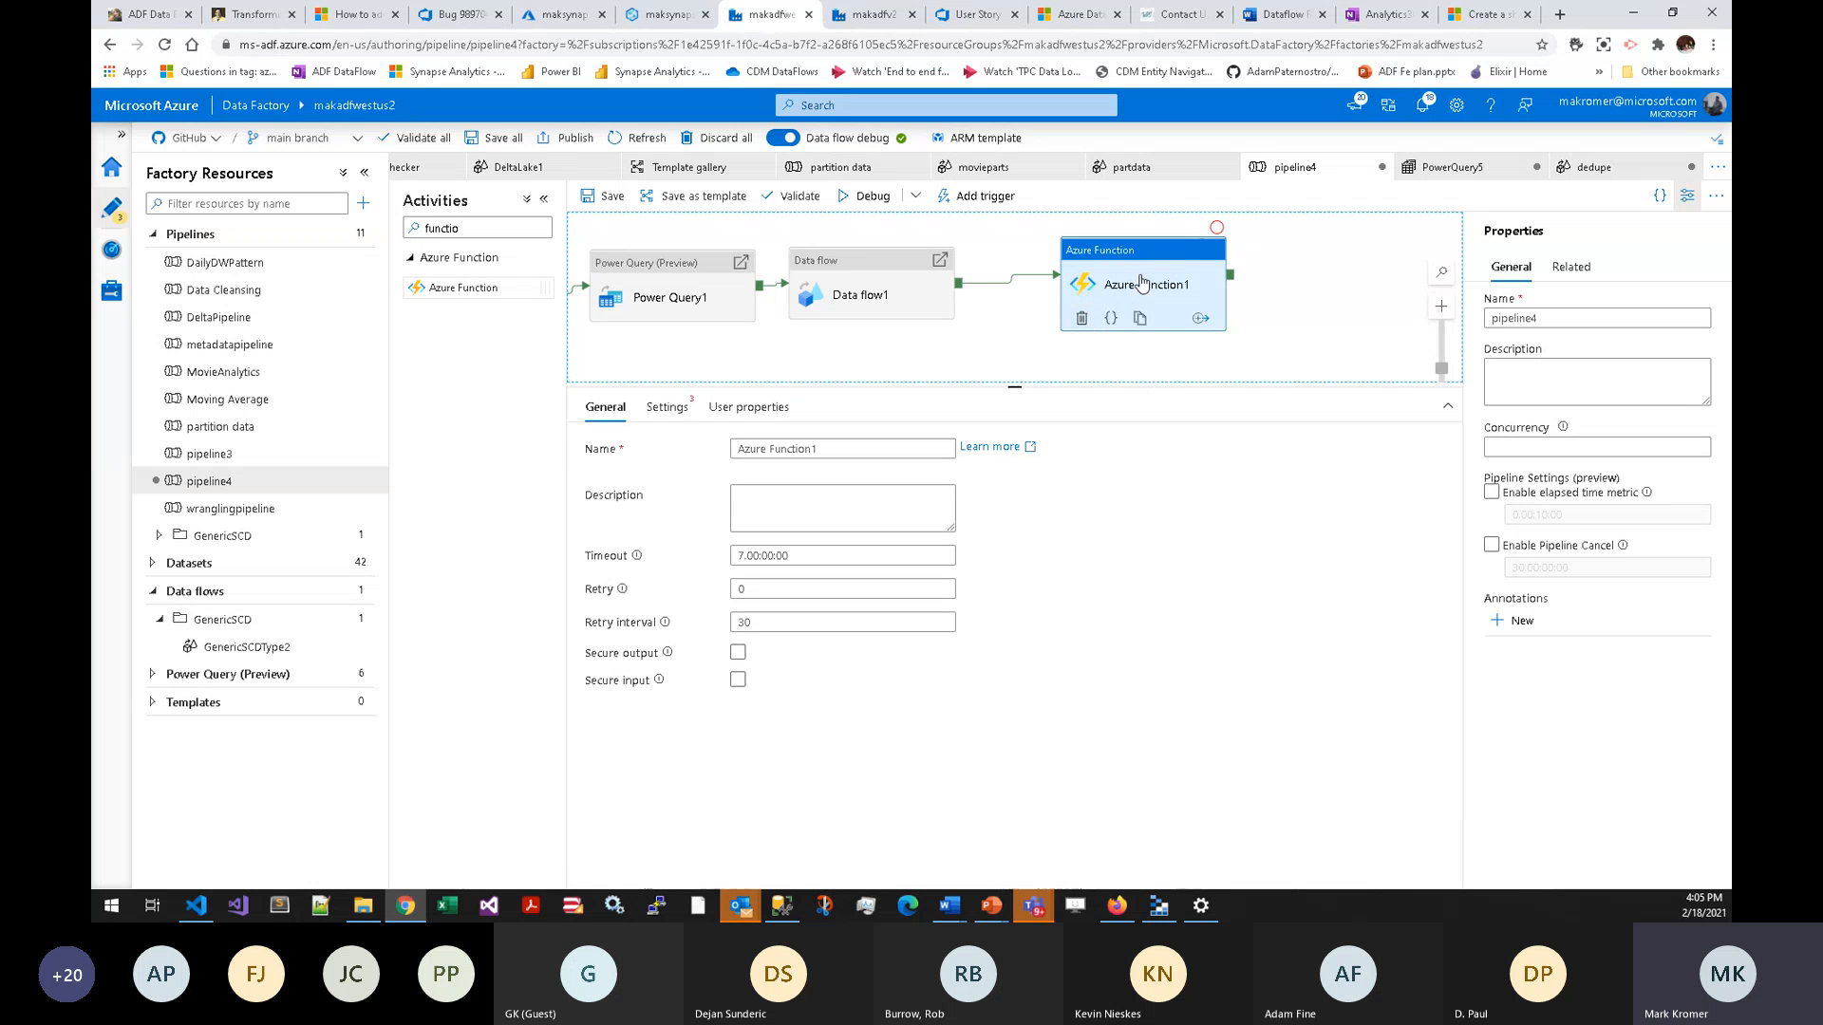
left_click(1083, 320)
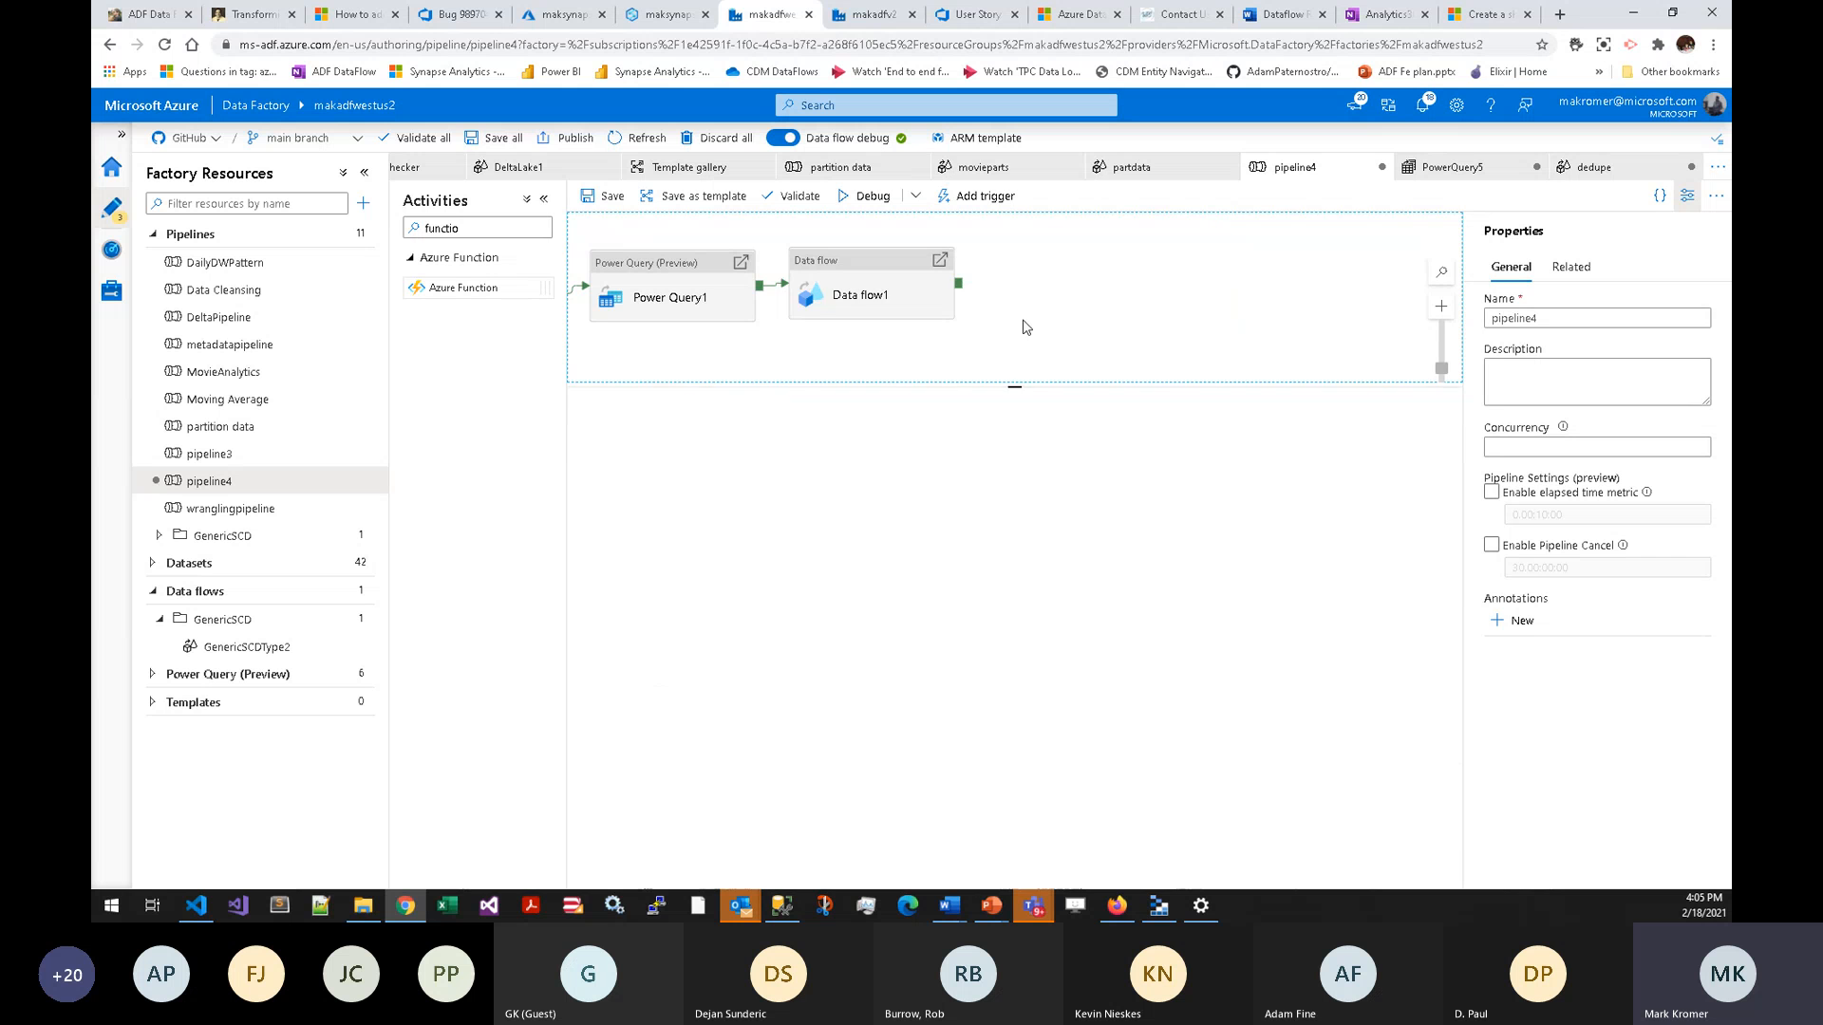
- Switch to the Data Cleansing pipeline and open the dedupe data flow from its data flow activity
left_click(866, 294)
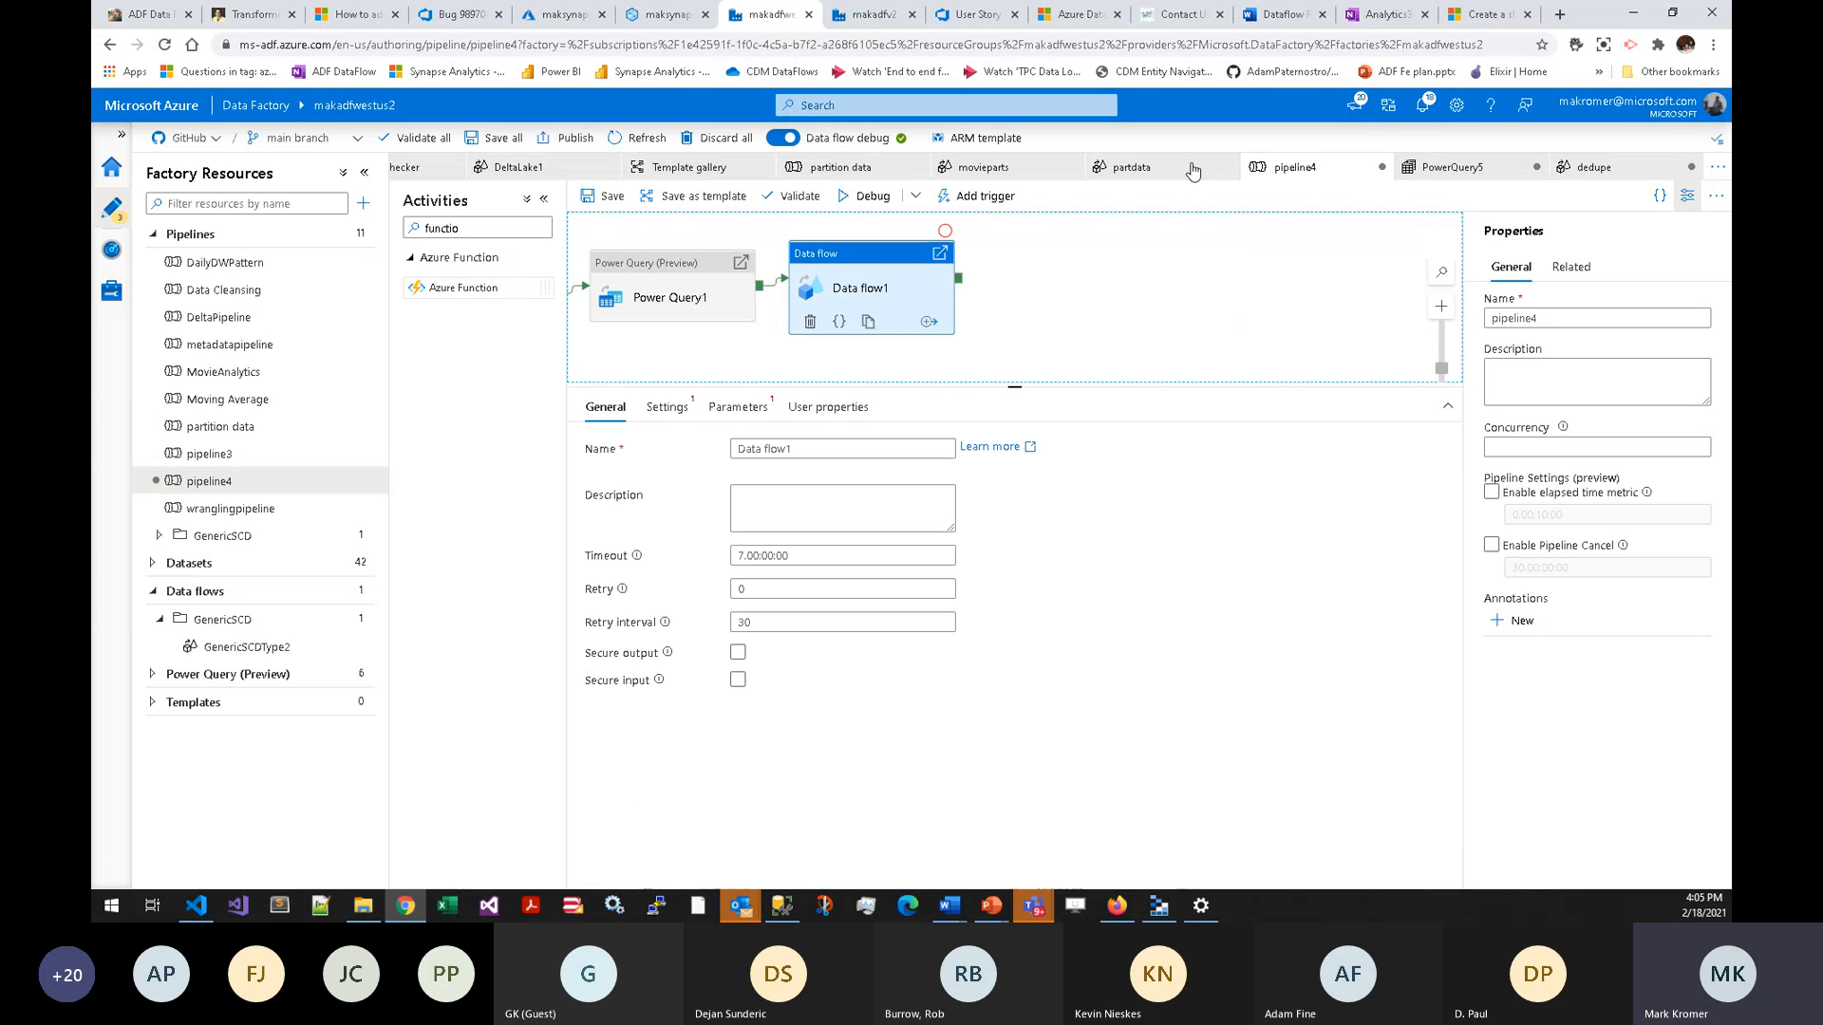
left_click_drag(949, 178, 484, 185)
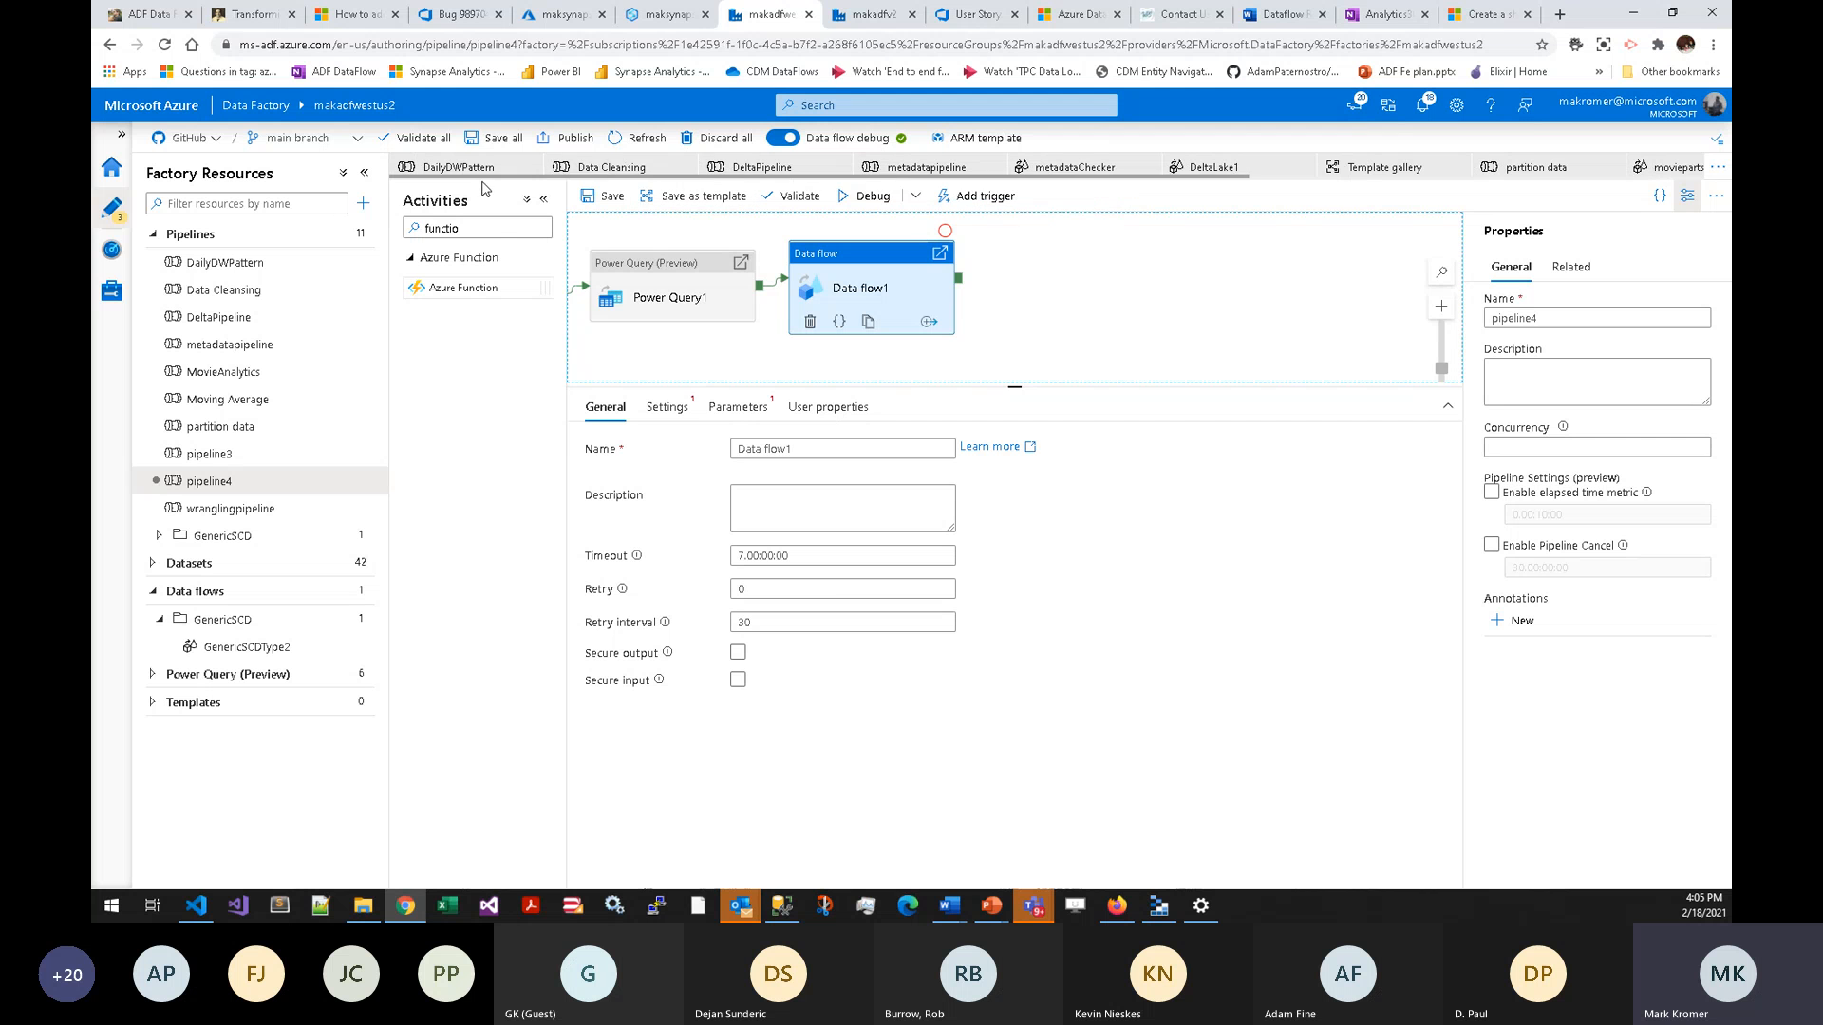
left_click(627, 169)
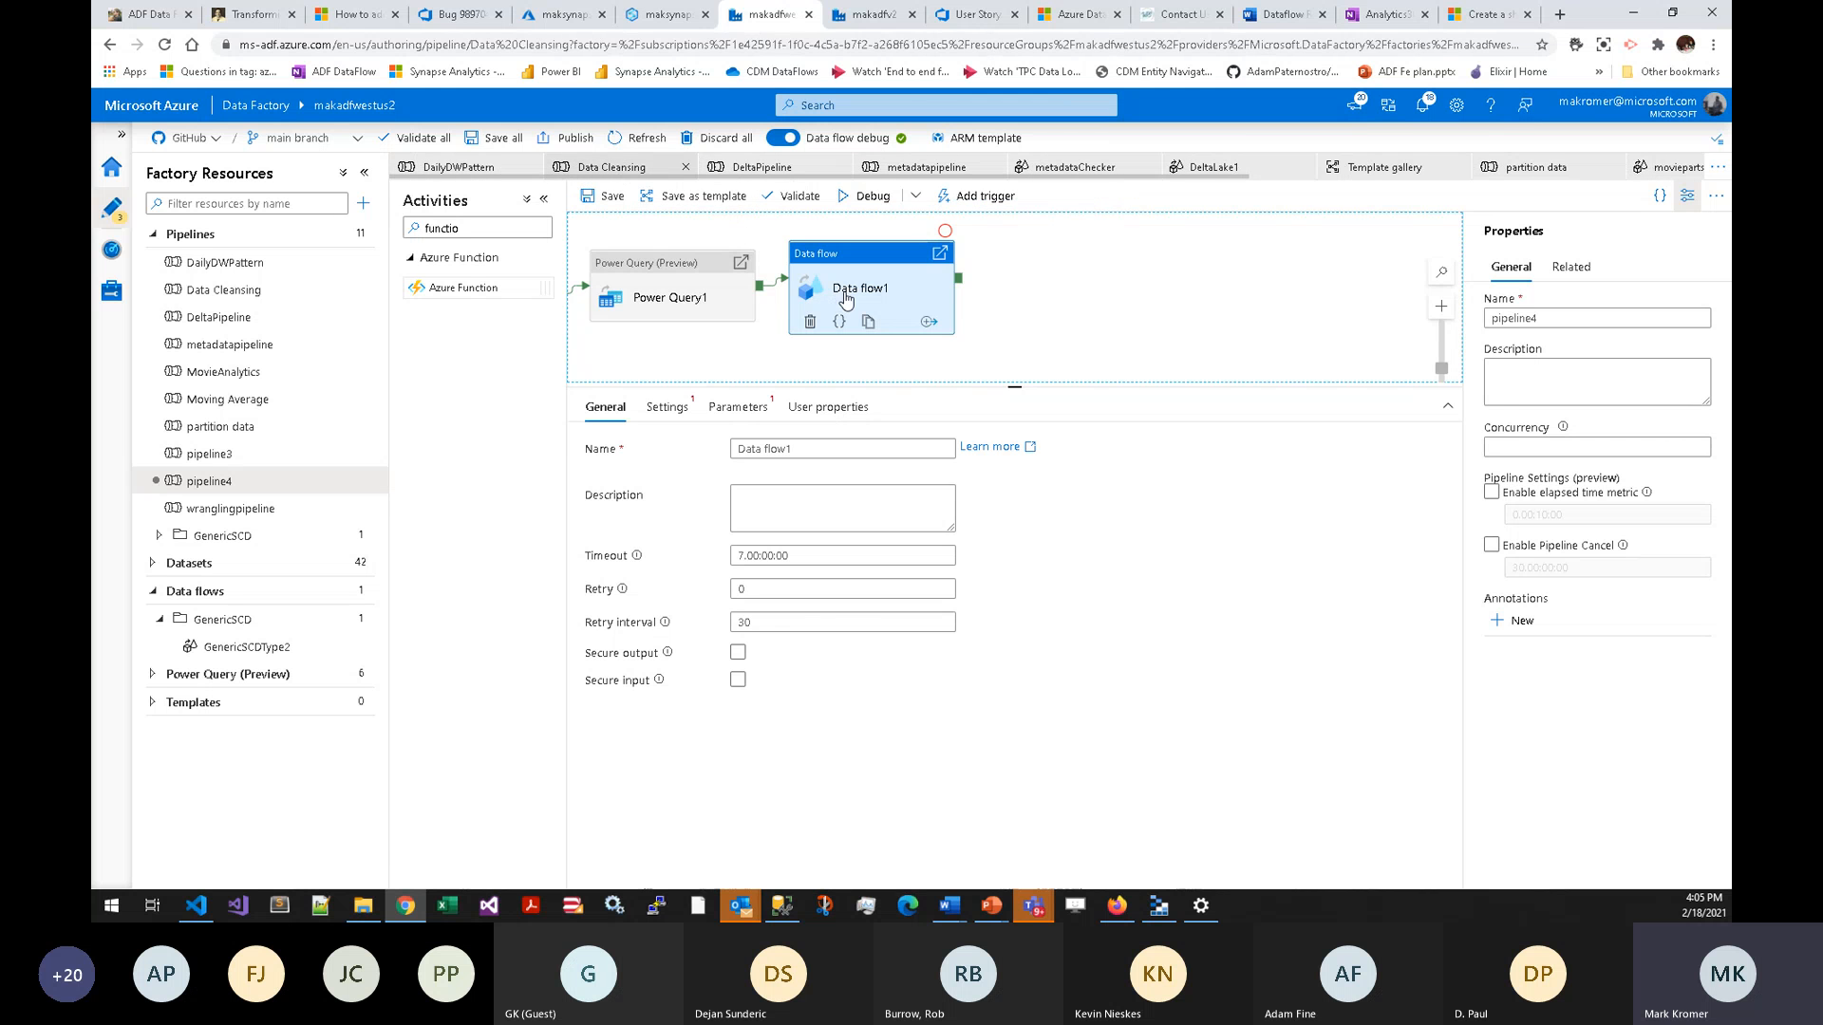
double_click(1063, 294)
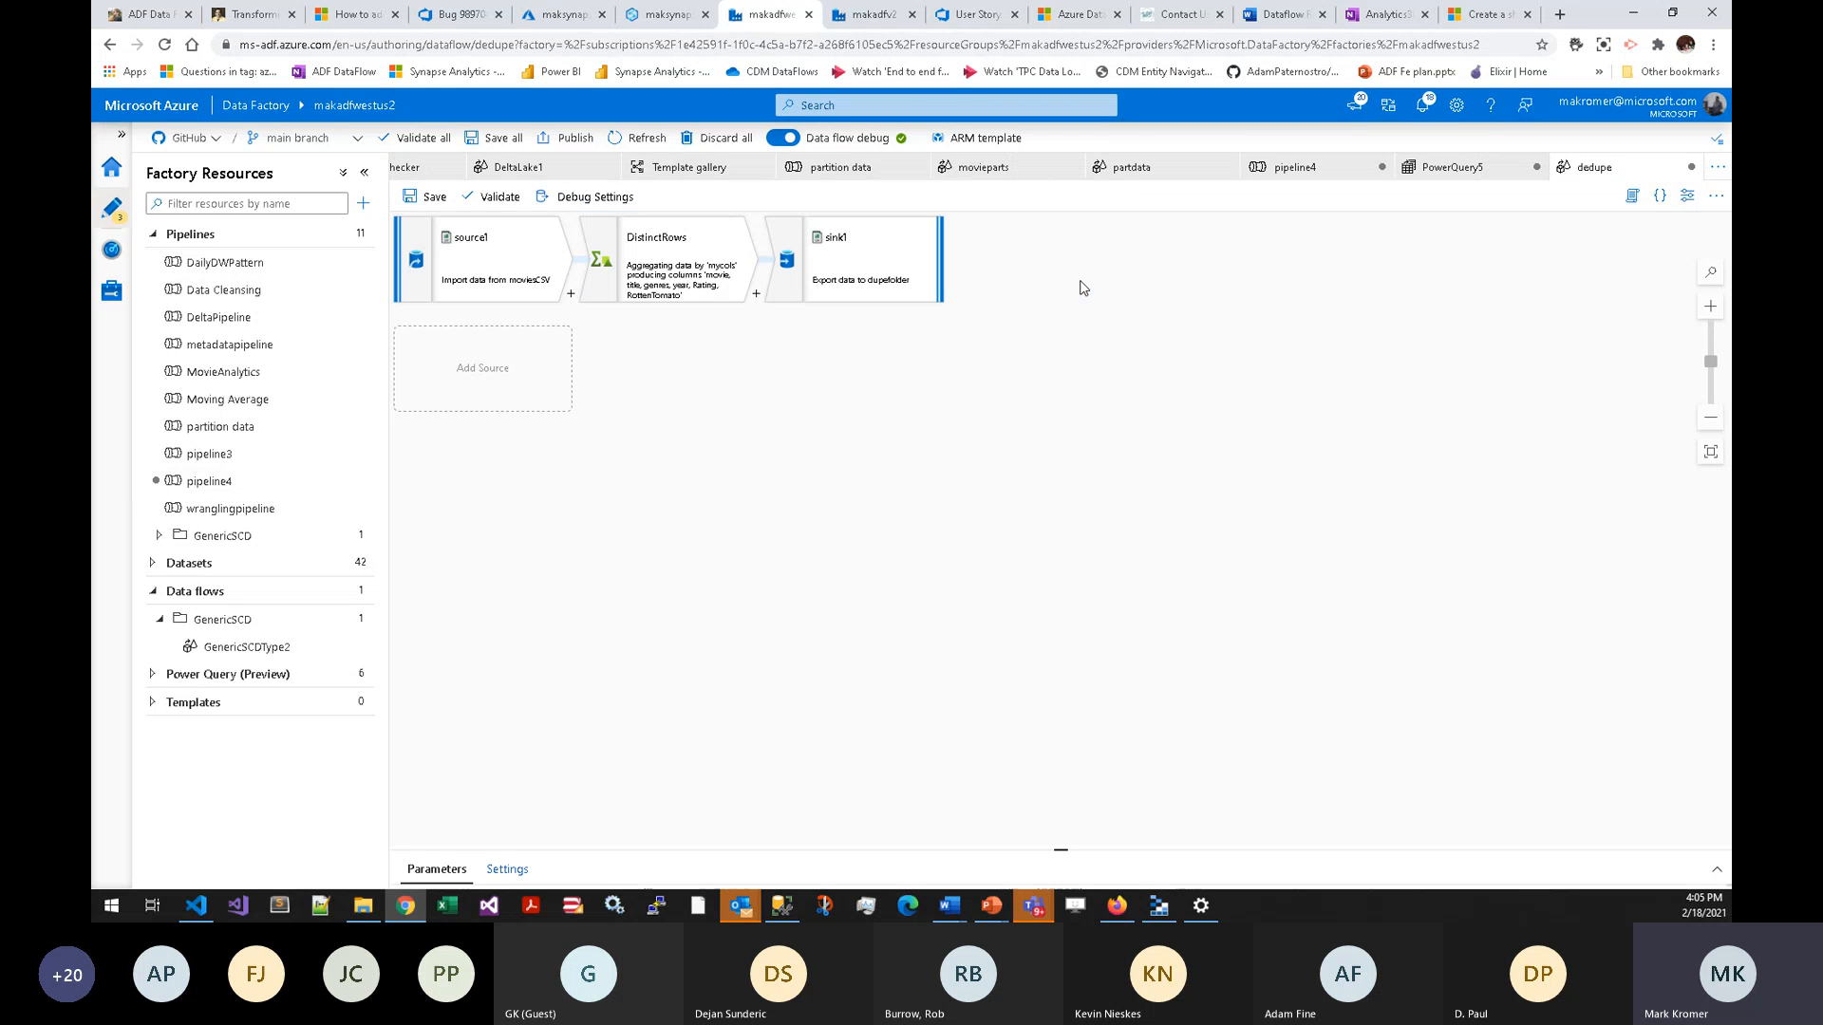
- Preview the output data of the DistinctRows aggregate and check its inserted row count
left_click(703, 262)
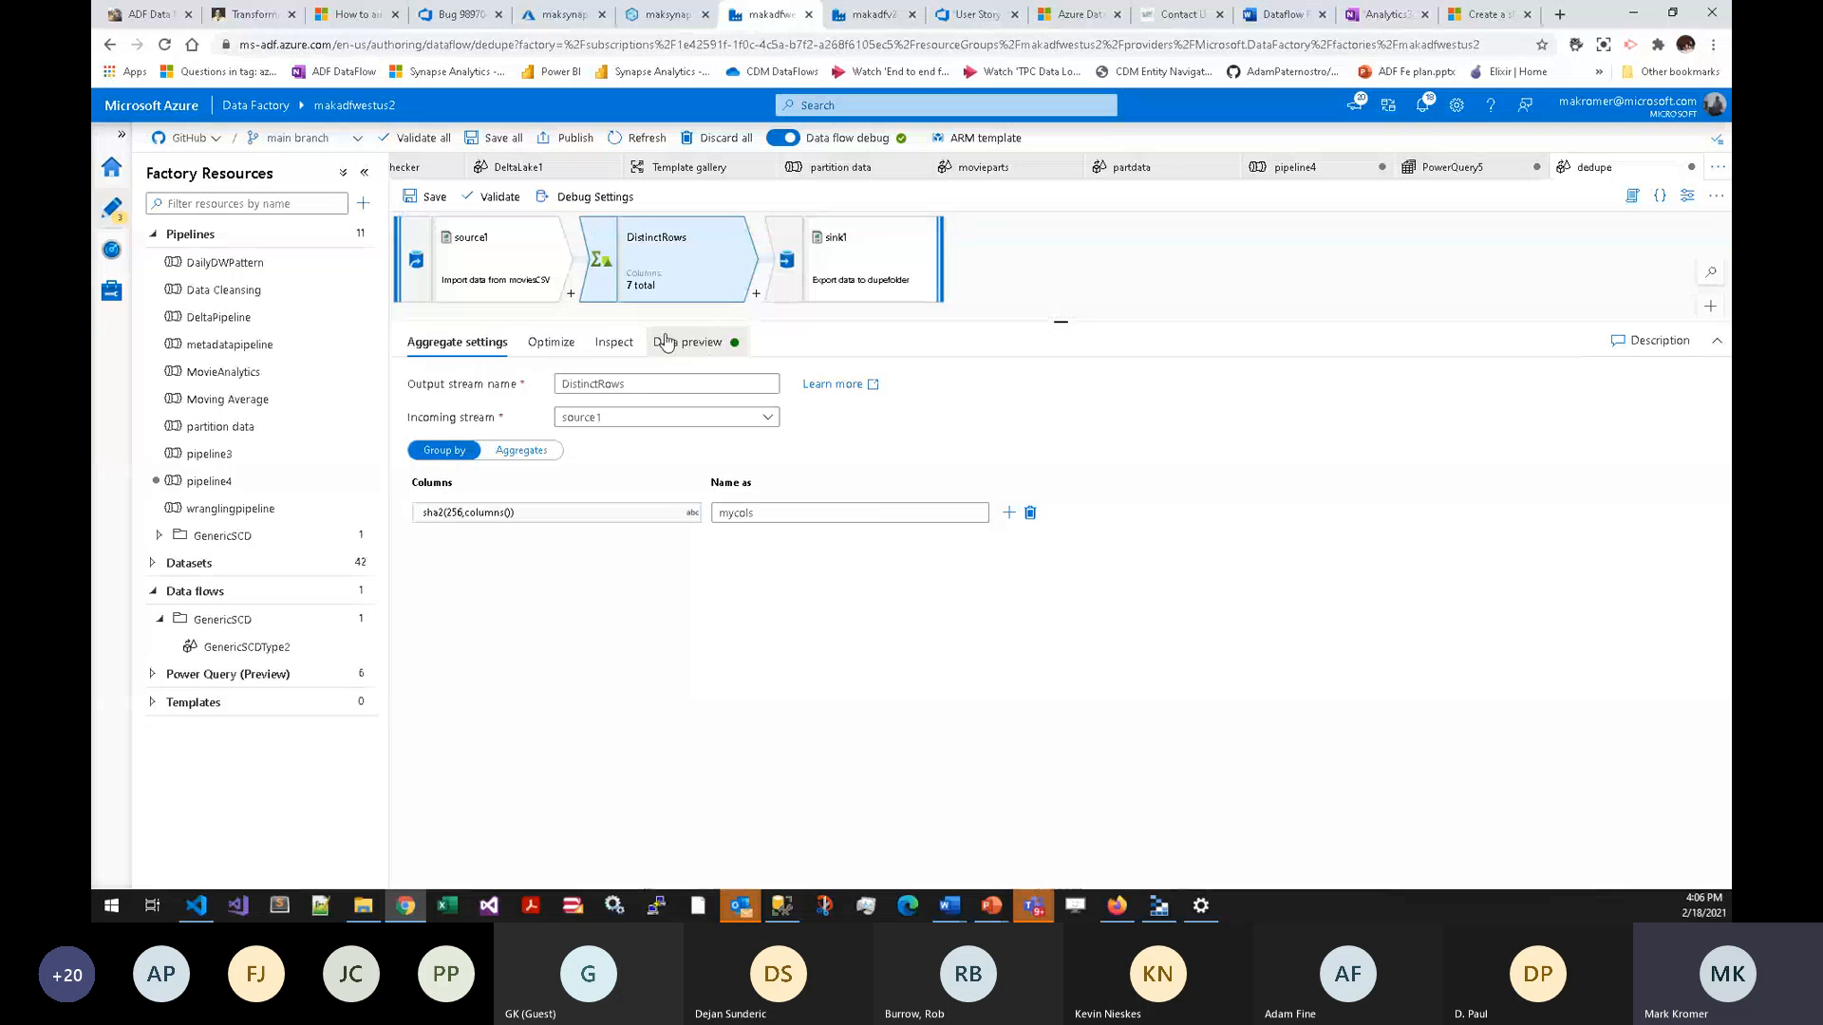
left_click(661, 345)
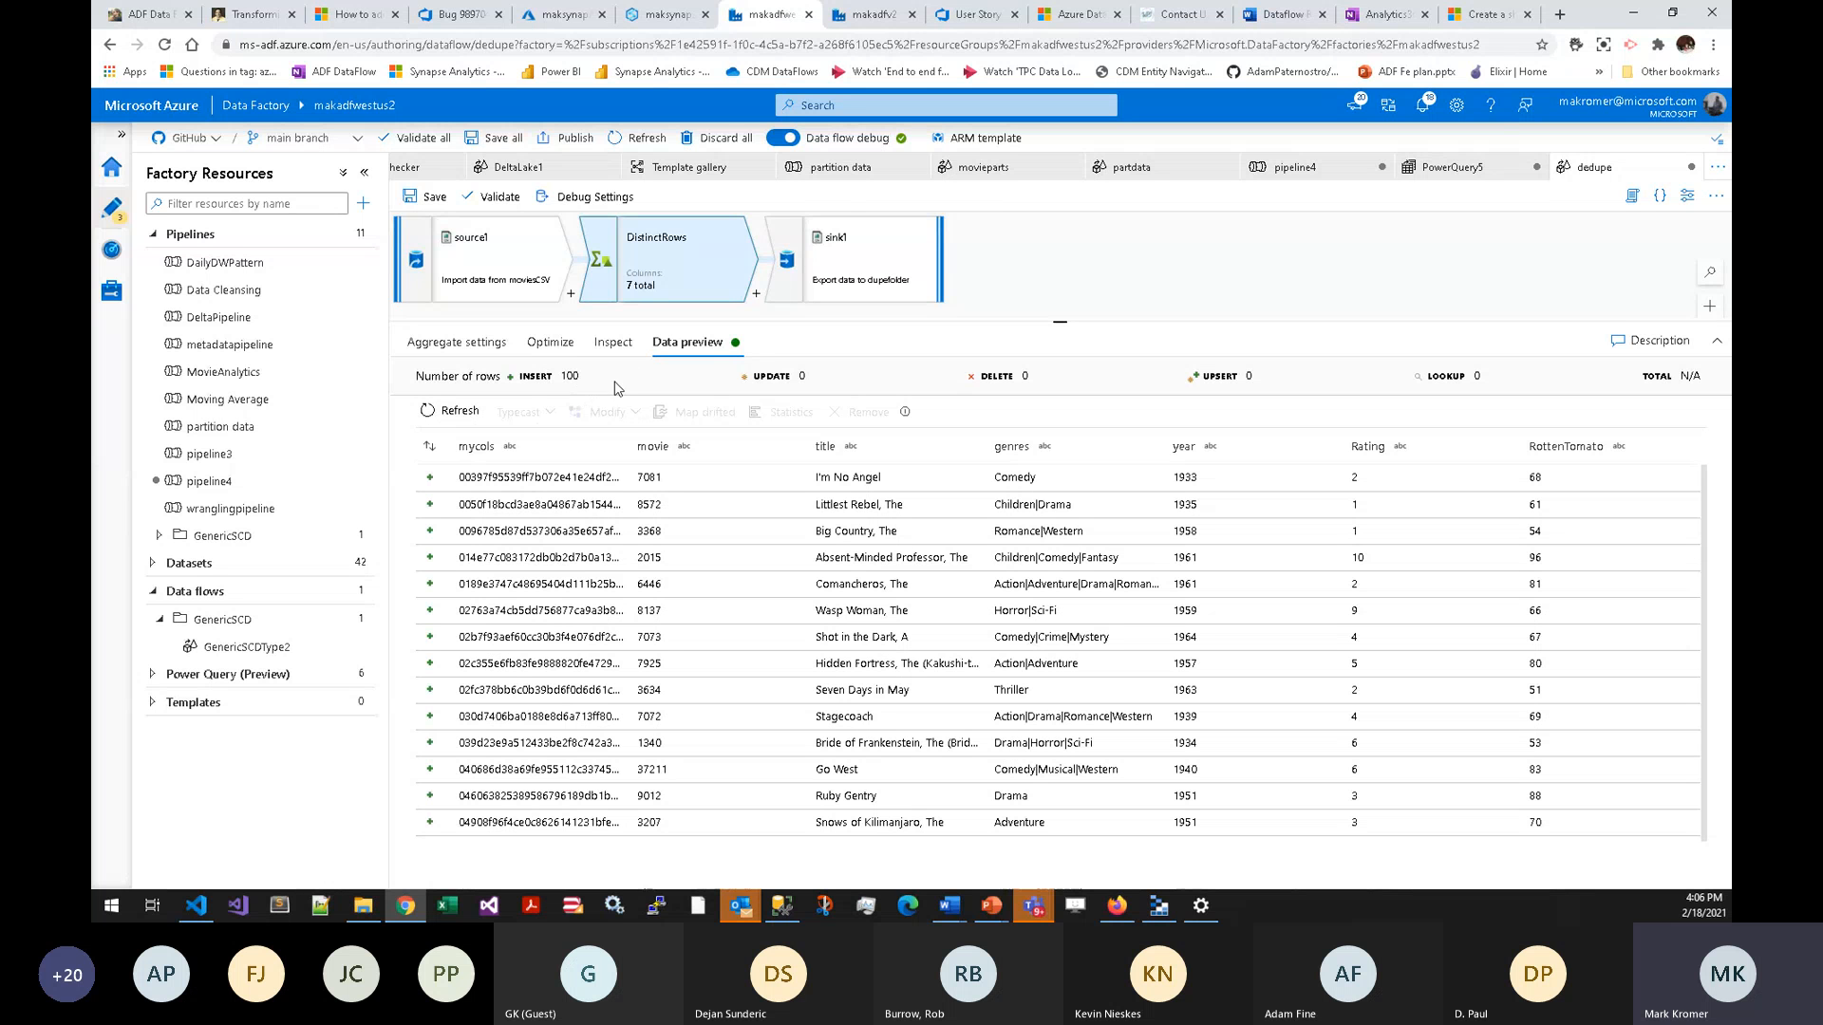
left_click_drag(584, 383, 570, 382)
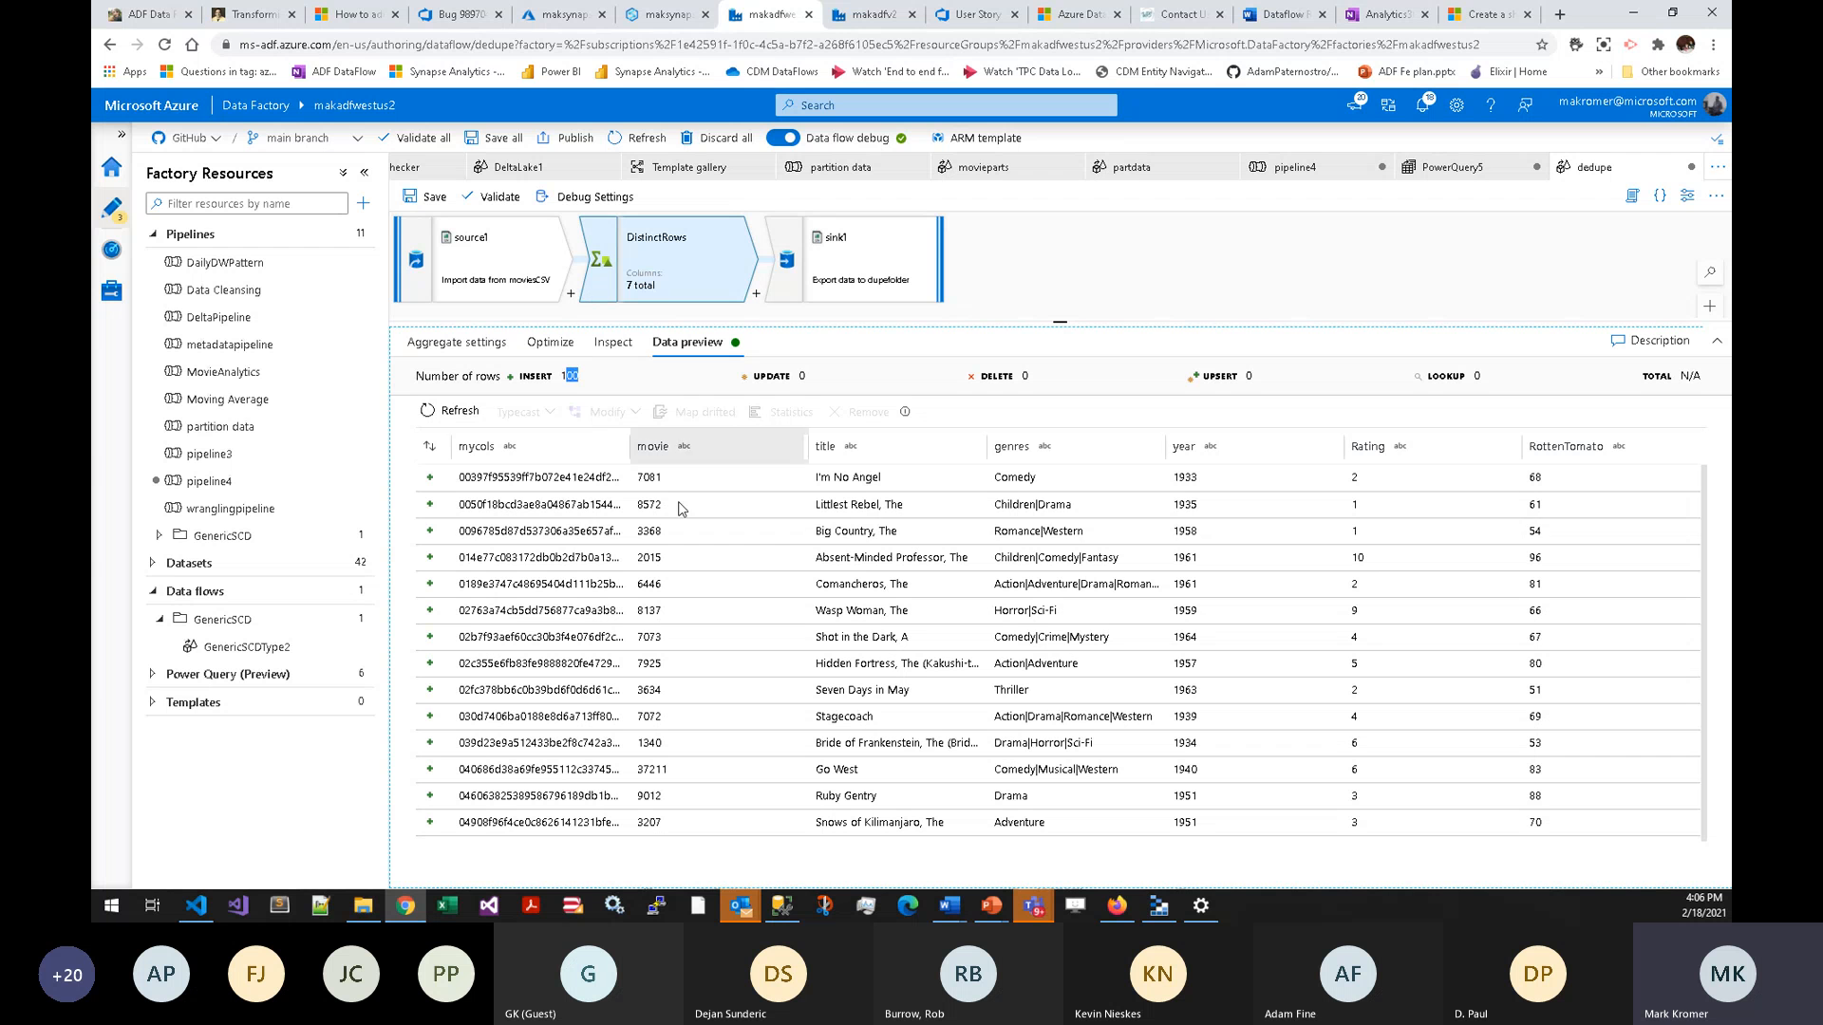
- Set the source1 row limit in the data flow debug settings to 10 and save the settings
left_click(617, 197)
left_click(1346, 330)
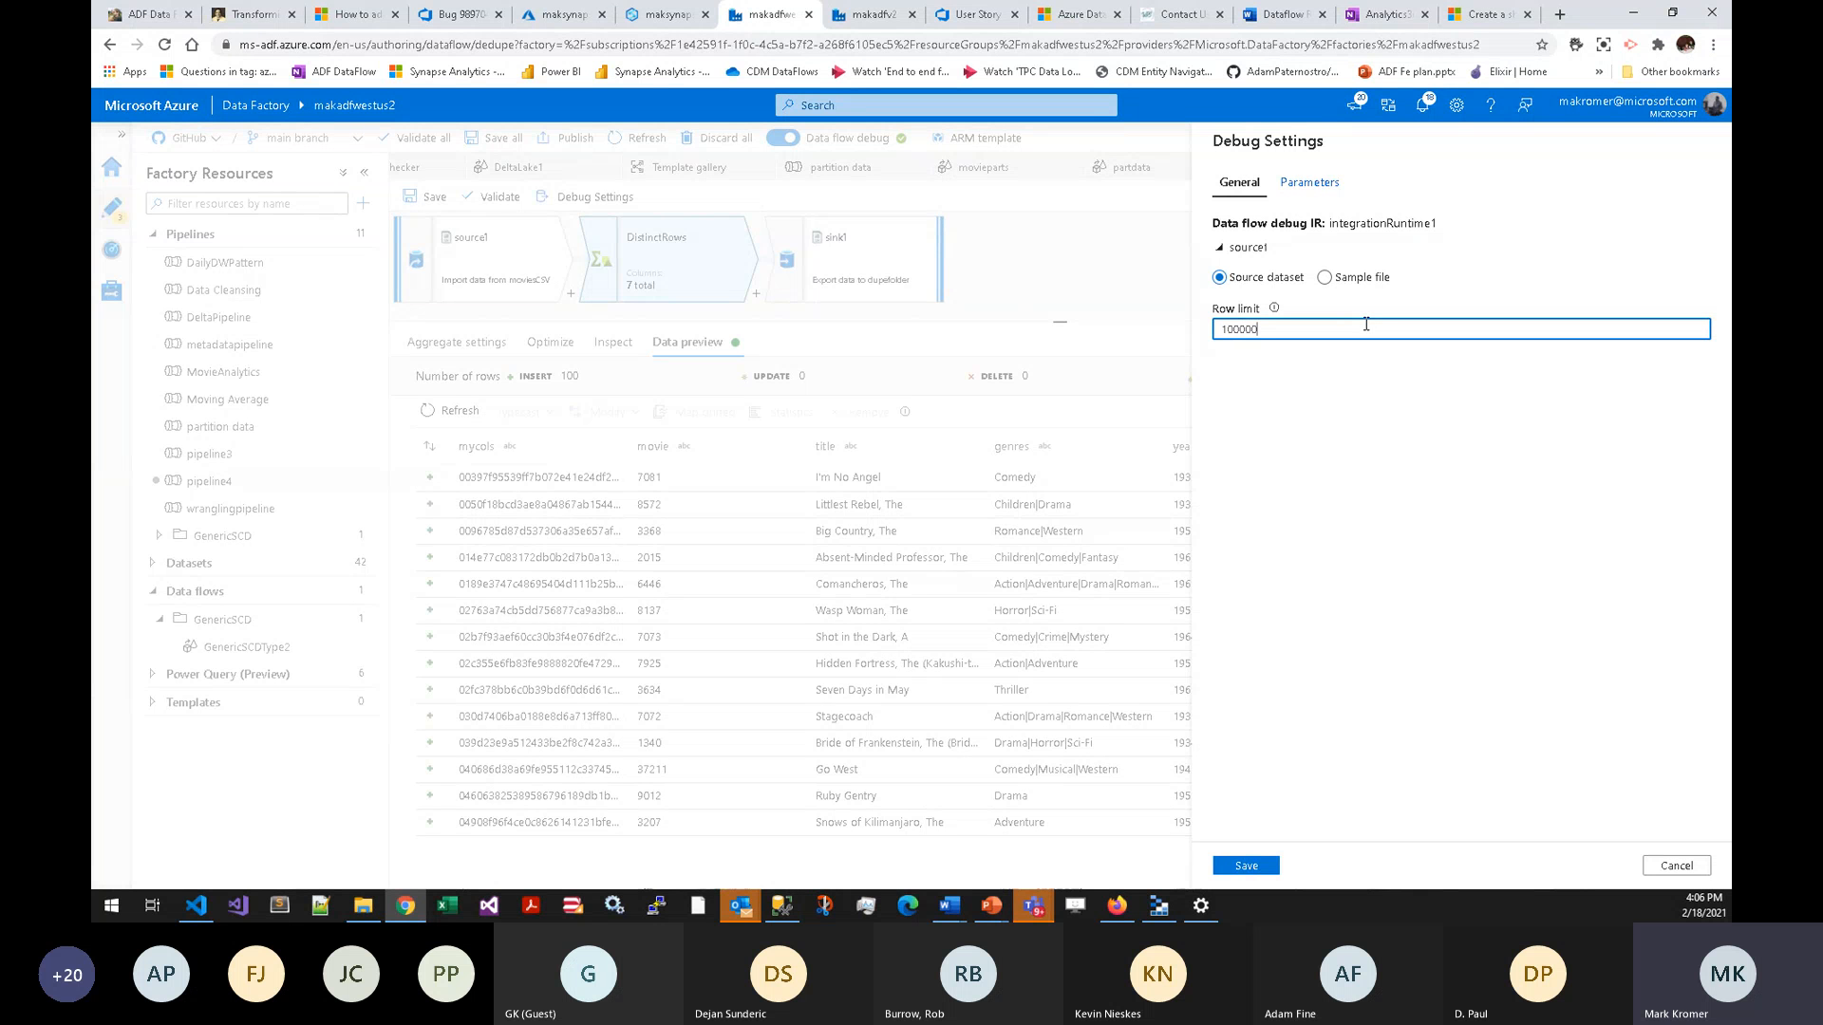
key("ctrl+a")
type("10")
left_click(1252, 866)
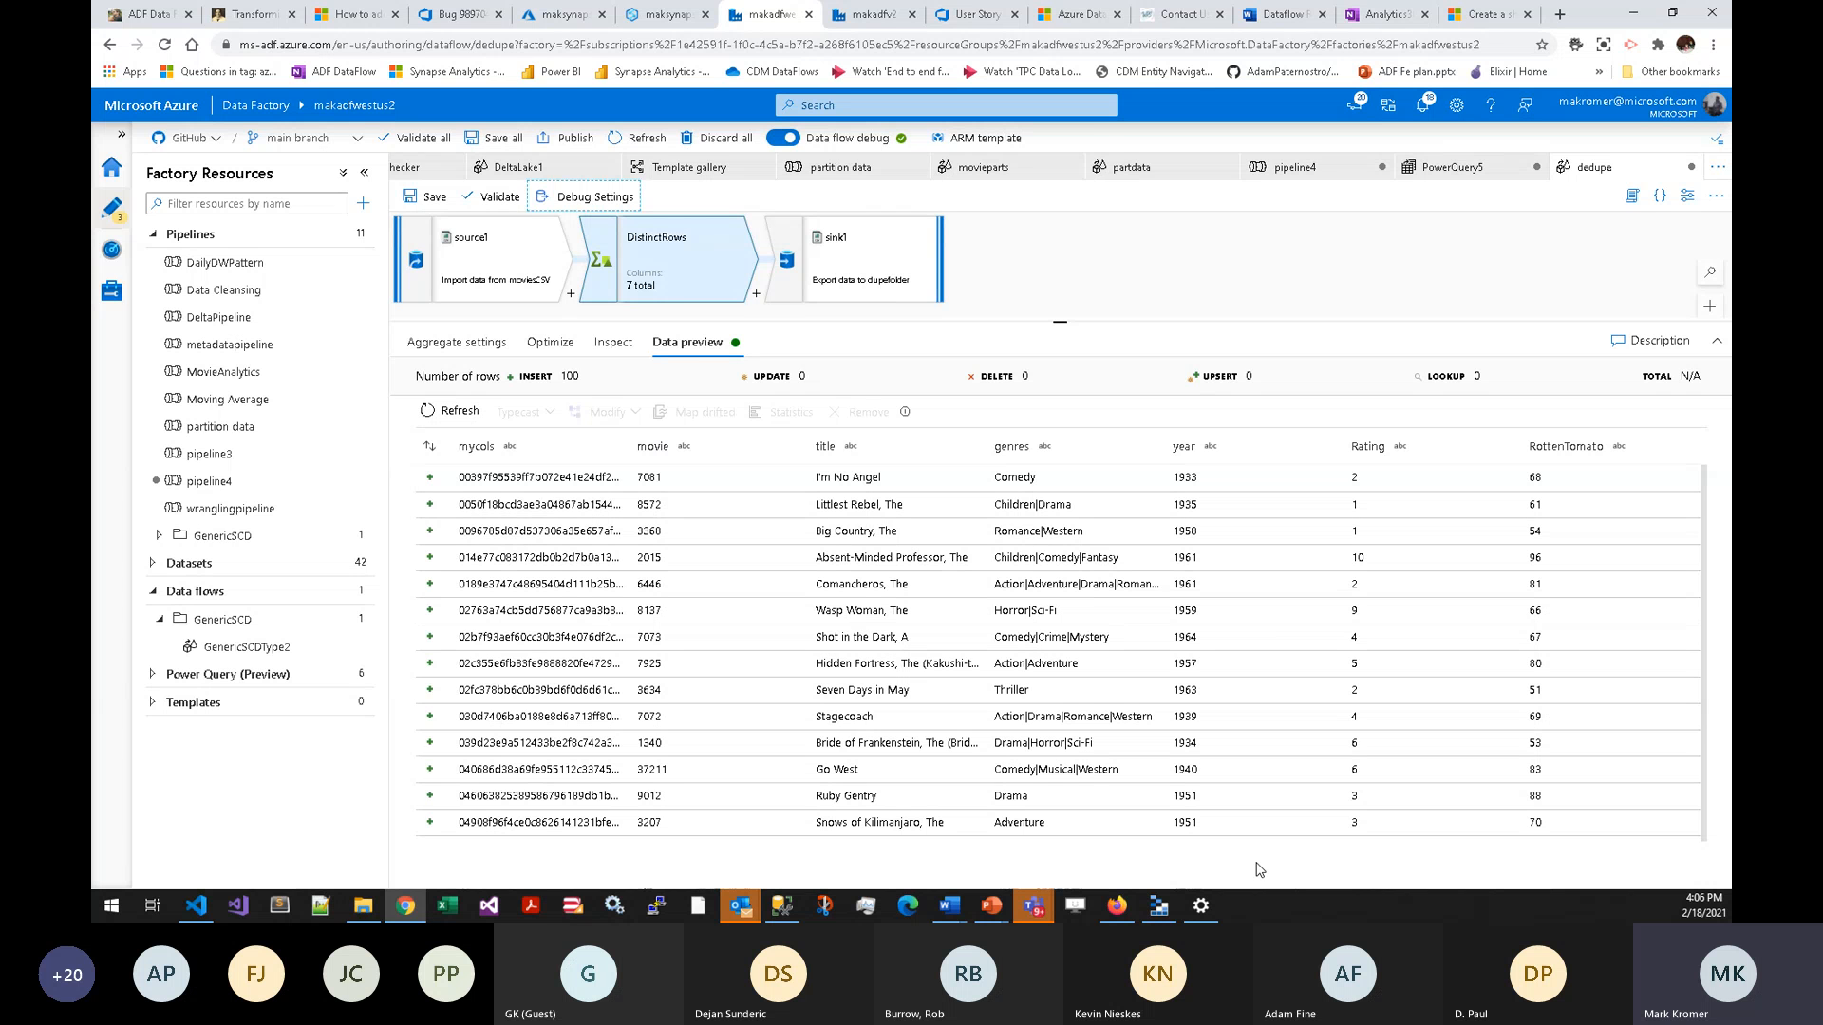
- Begin a new Azure integration runtime from the factory's integration runtimes and expand its data flow run time options
left_click_drag(976, 322, 1009, 361)
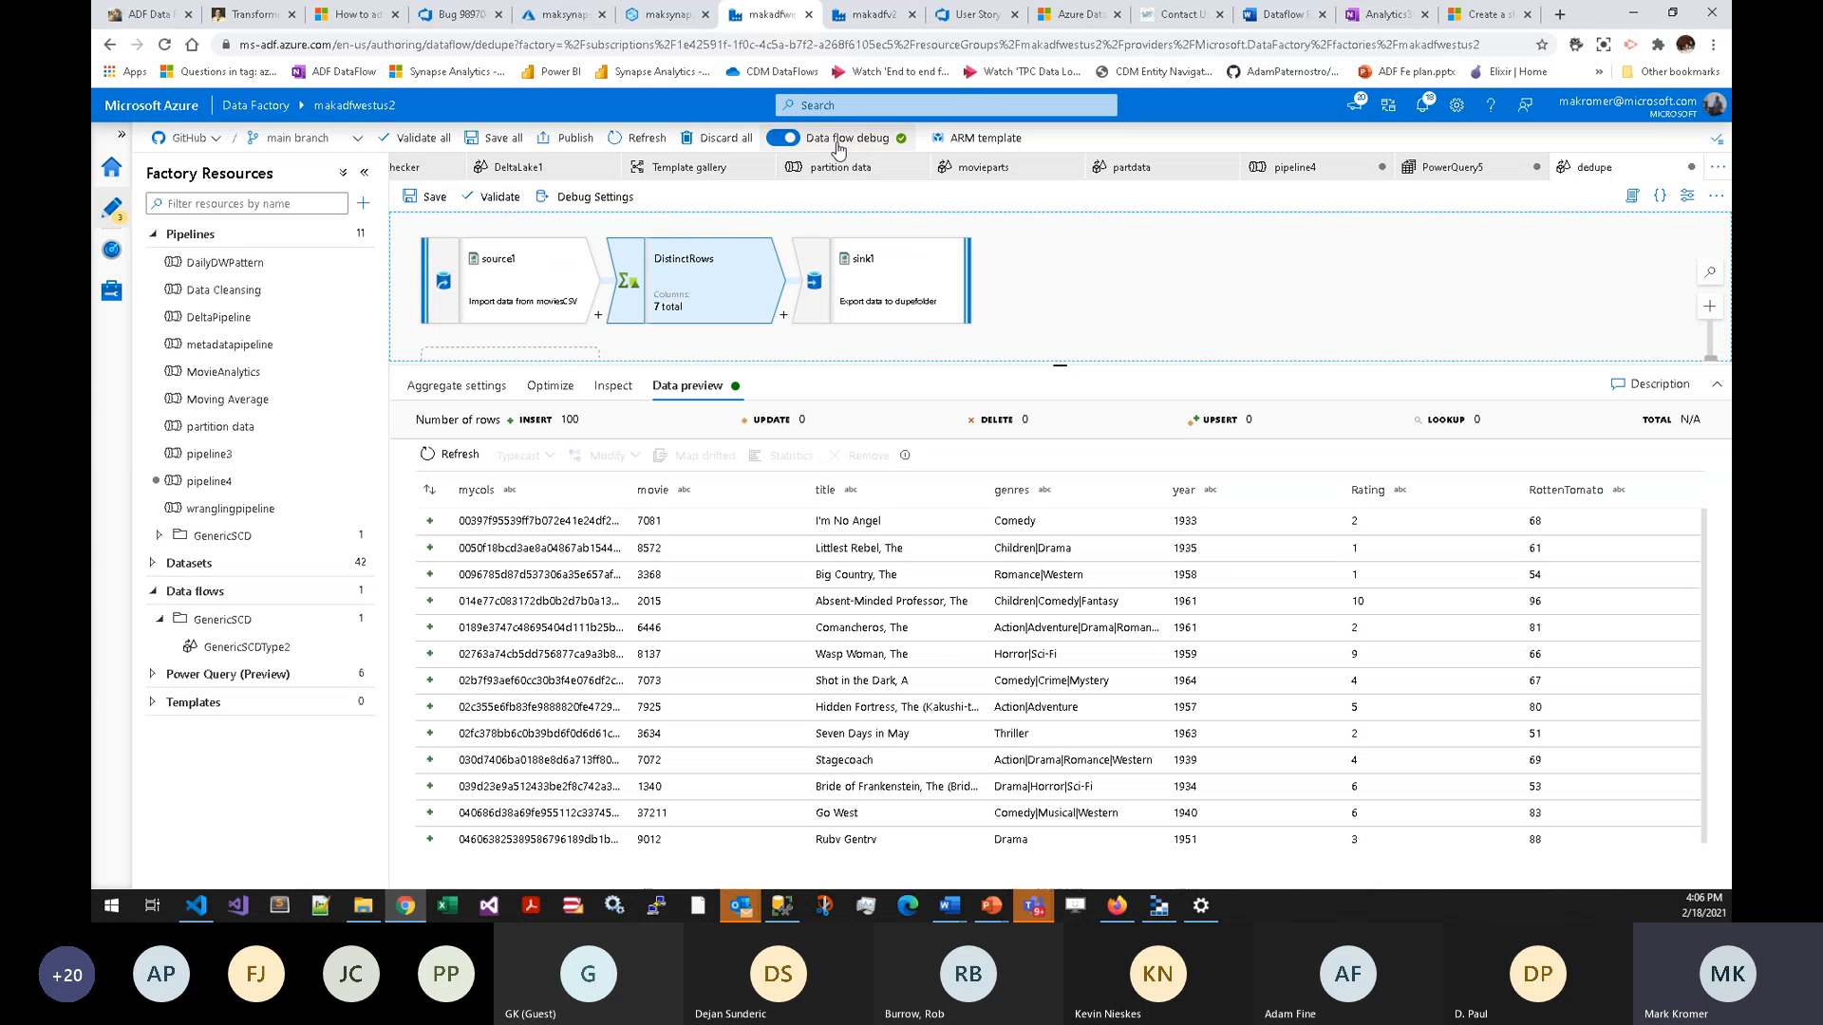
mouse_move(899, 144)
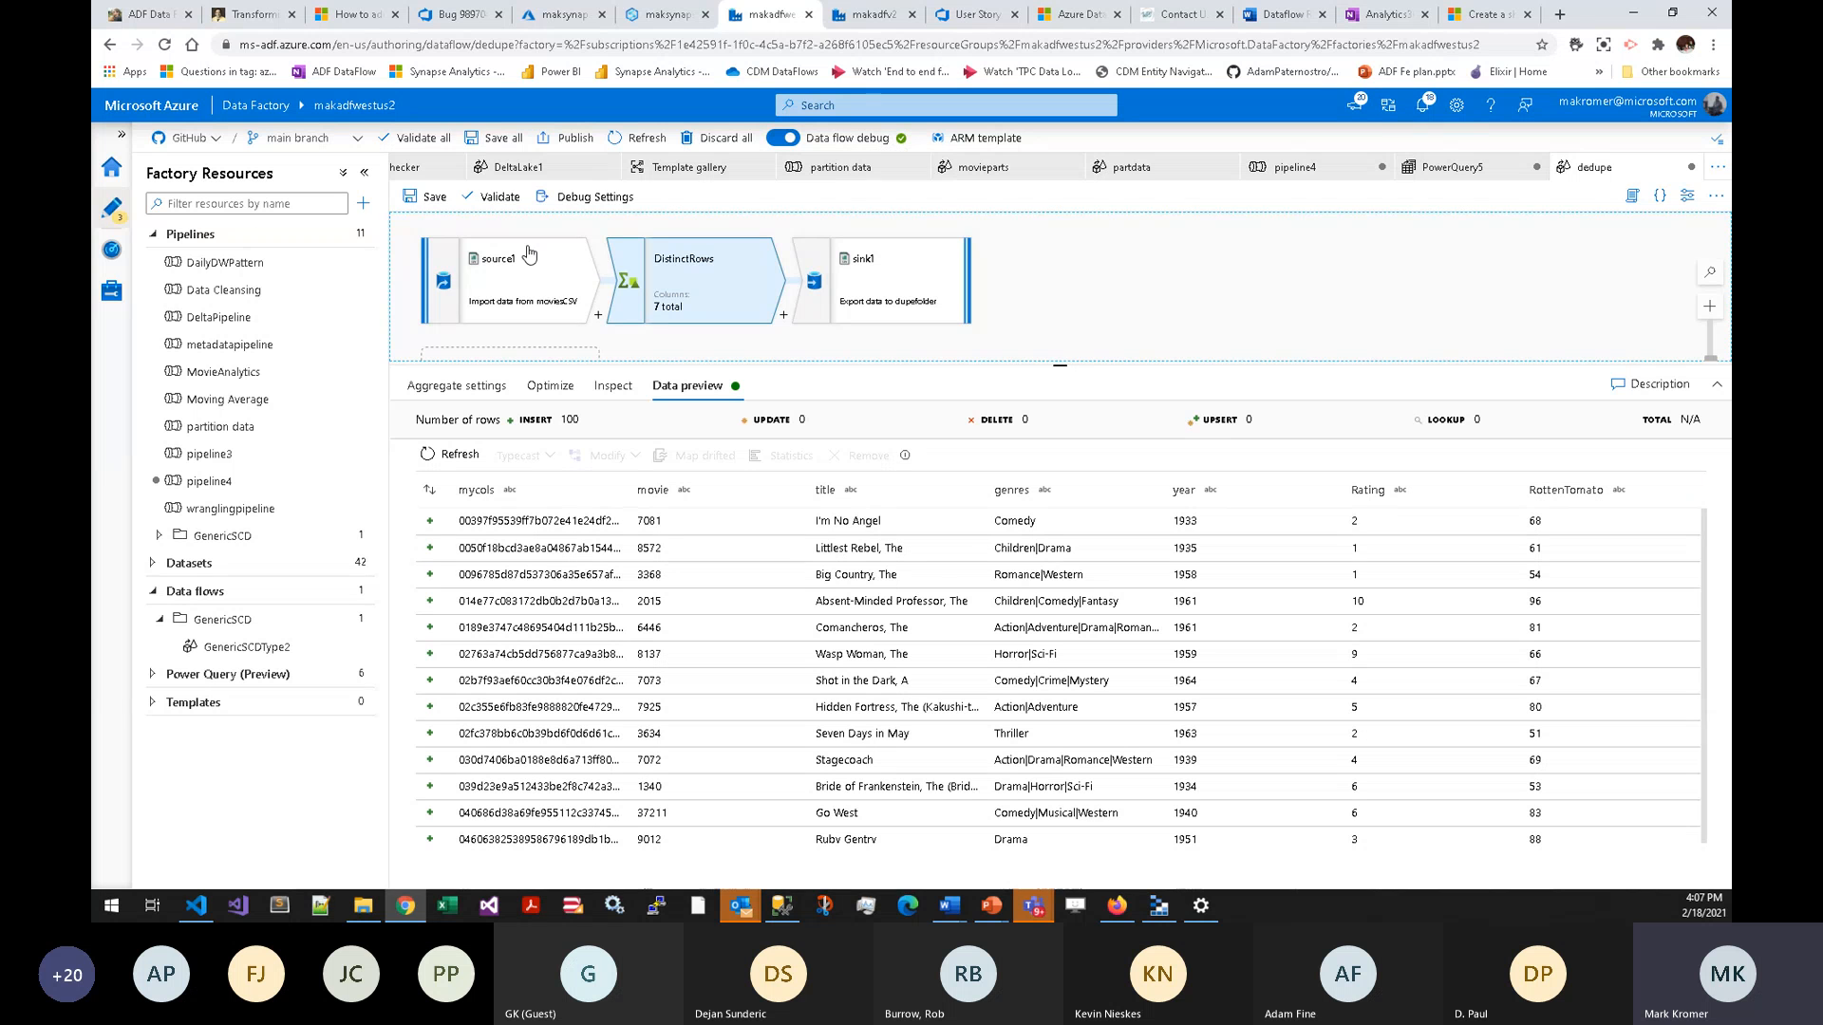
left_click(111, 296)
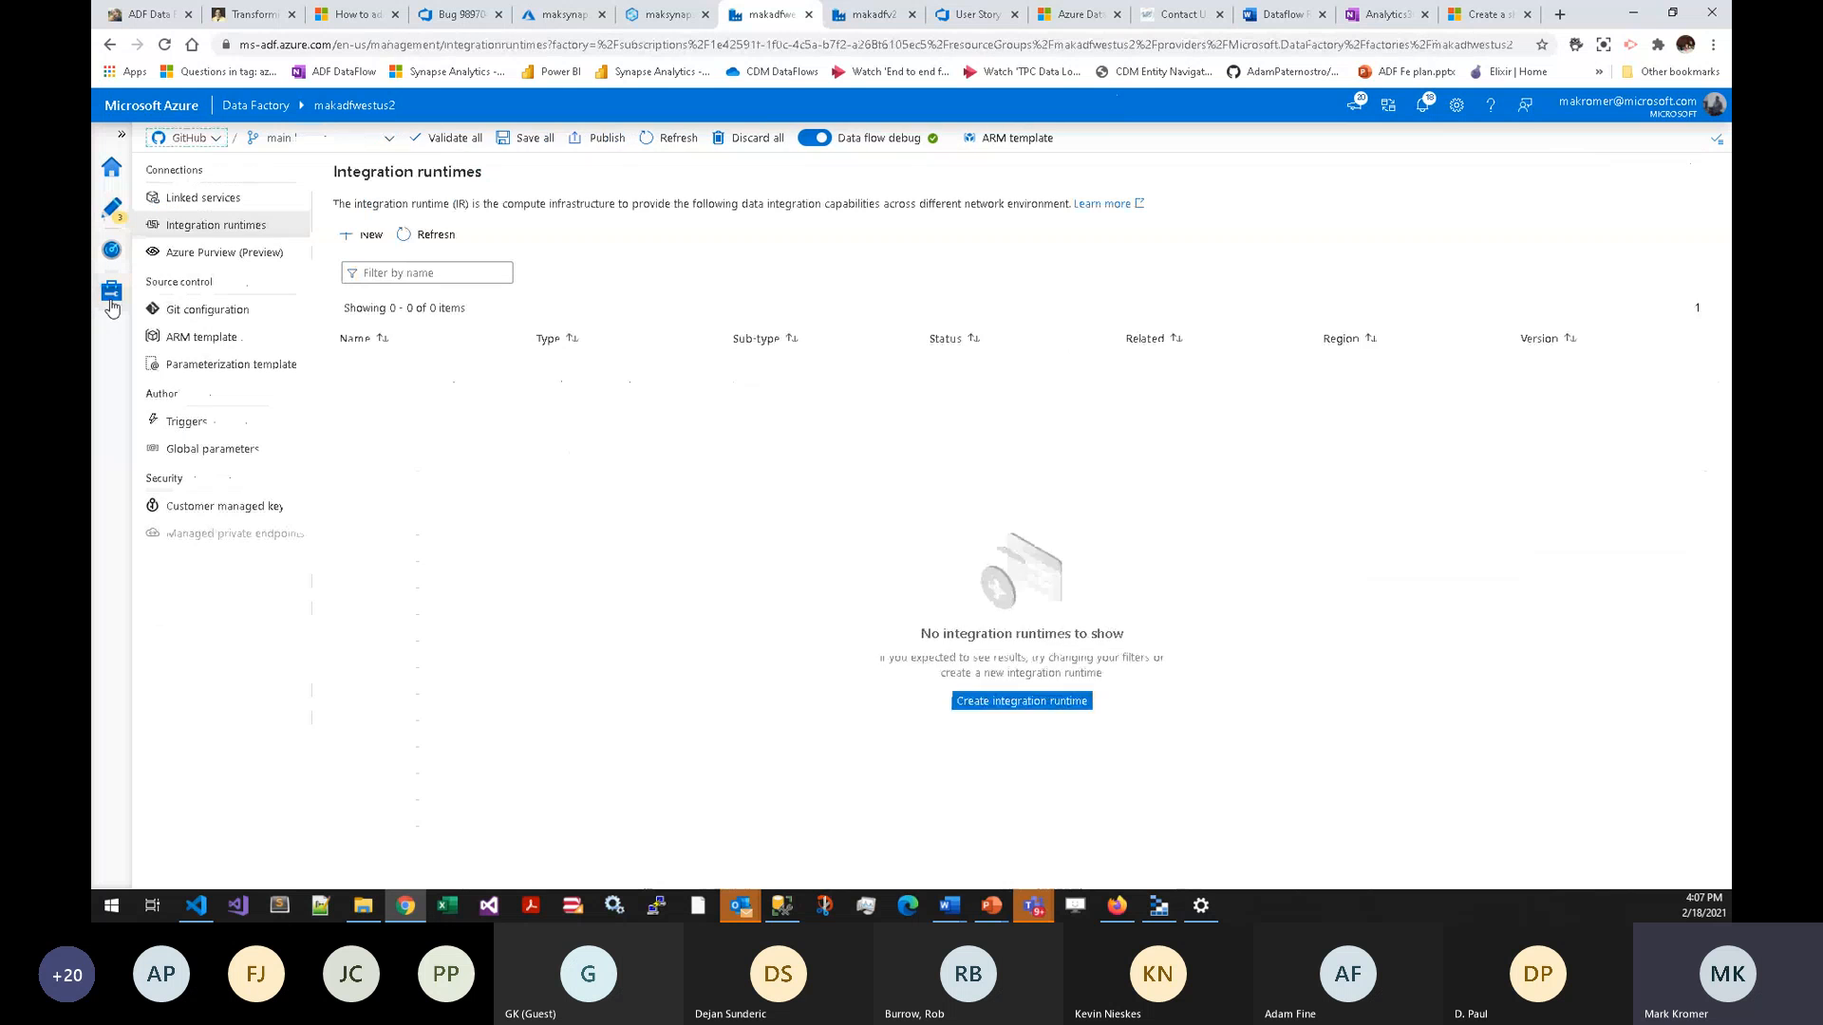
left_click(349, 238)
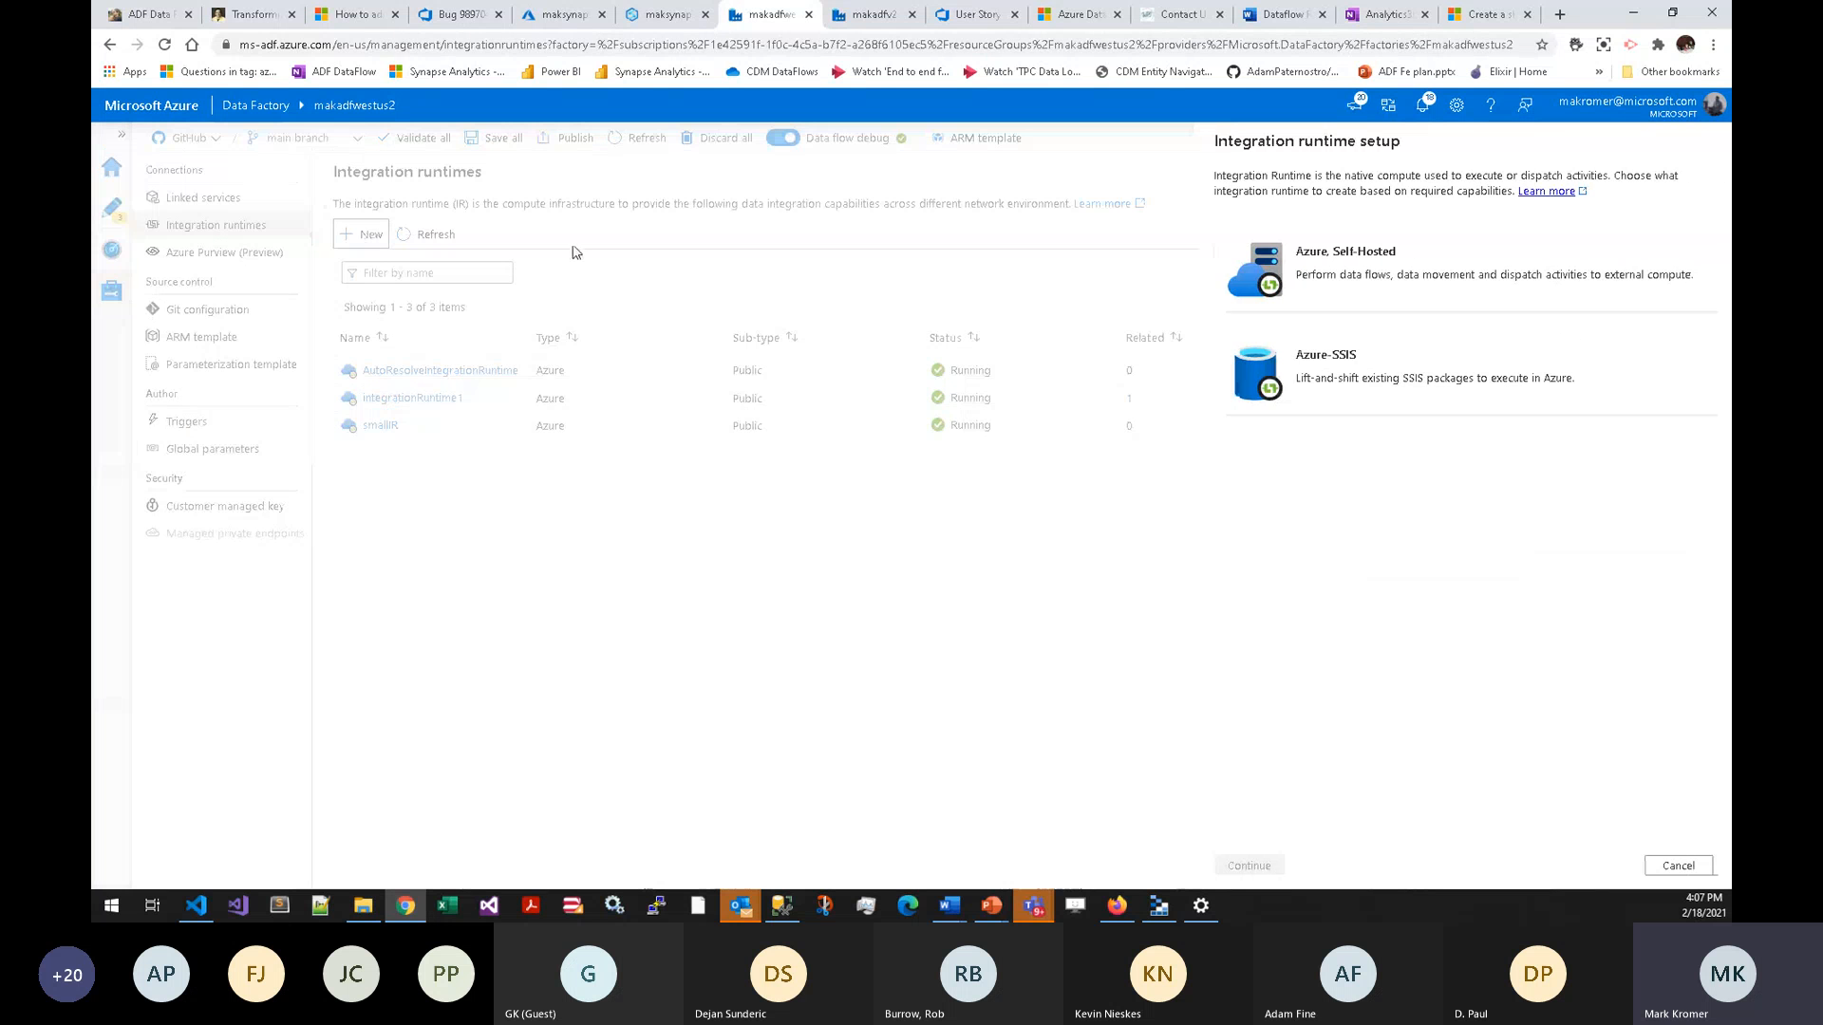
left_click(1258, 270)
double_click(1311, 276)
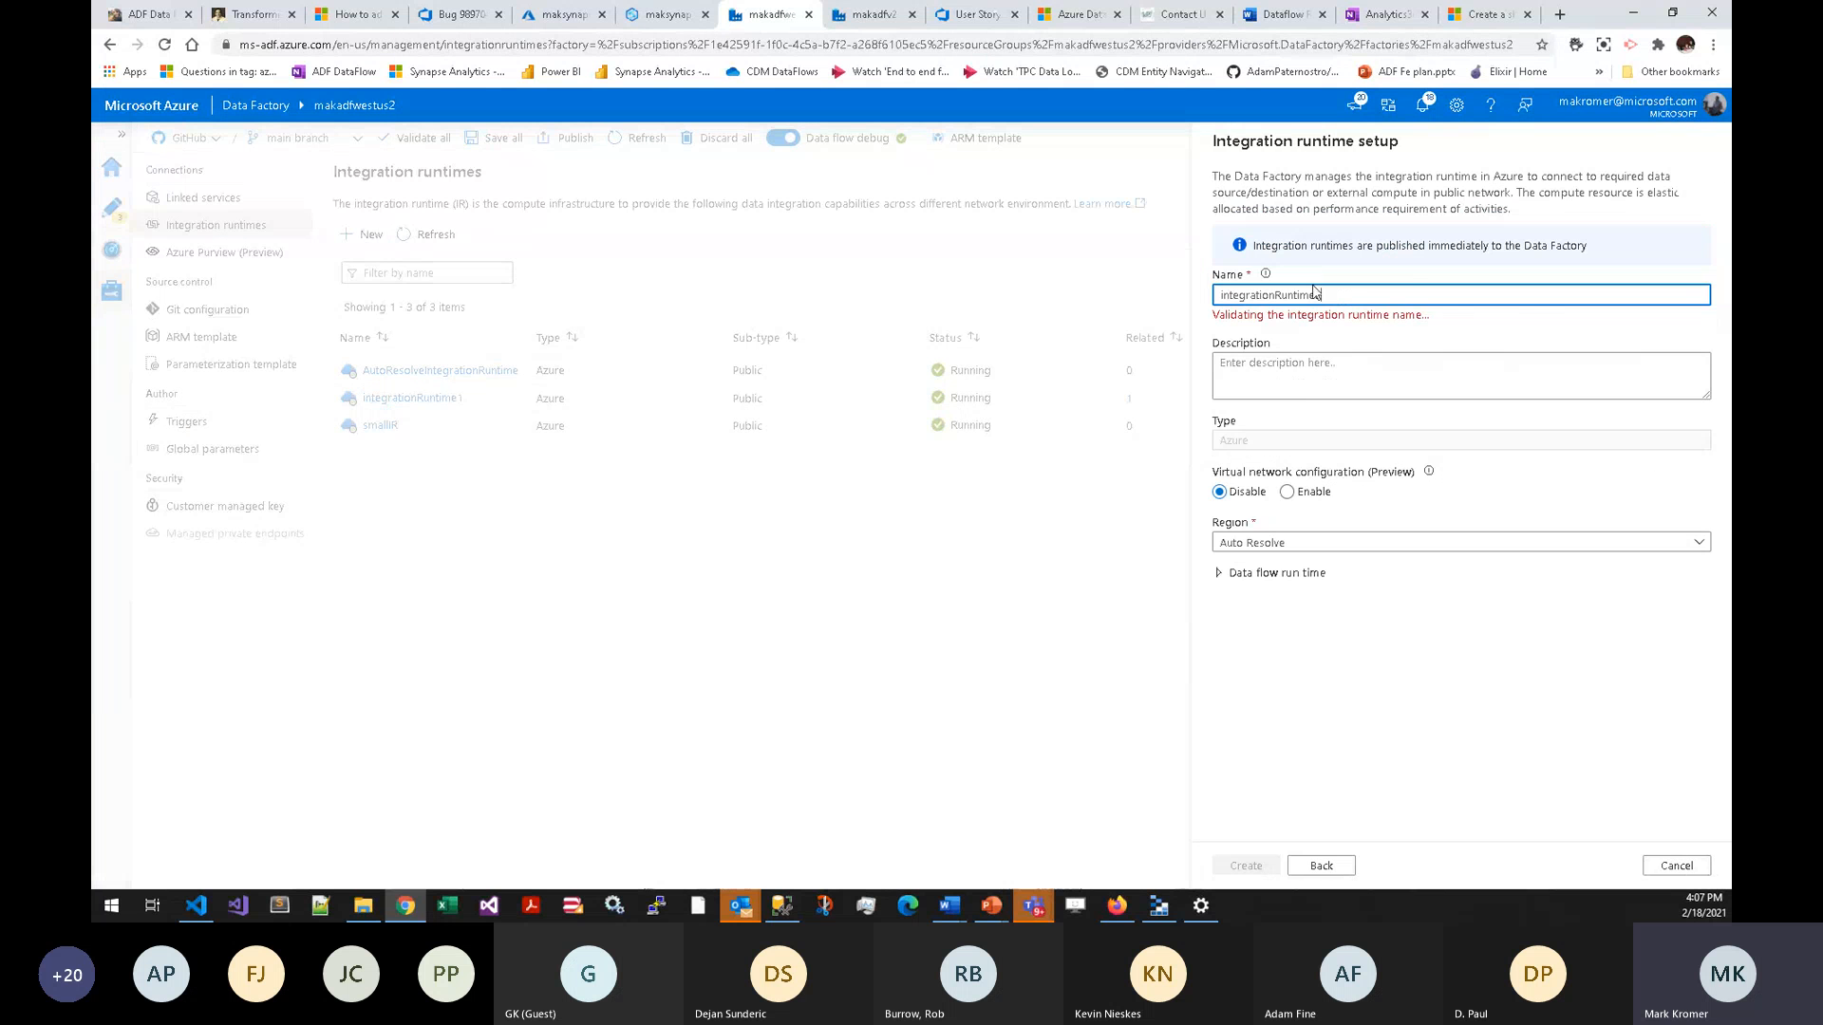
left_click(1315, 556)
scroll(1311, 634, "down", 1)
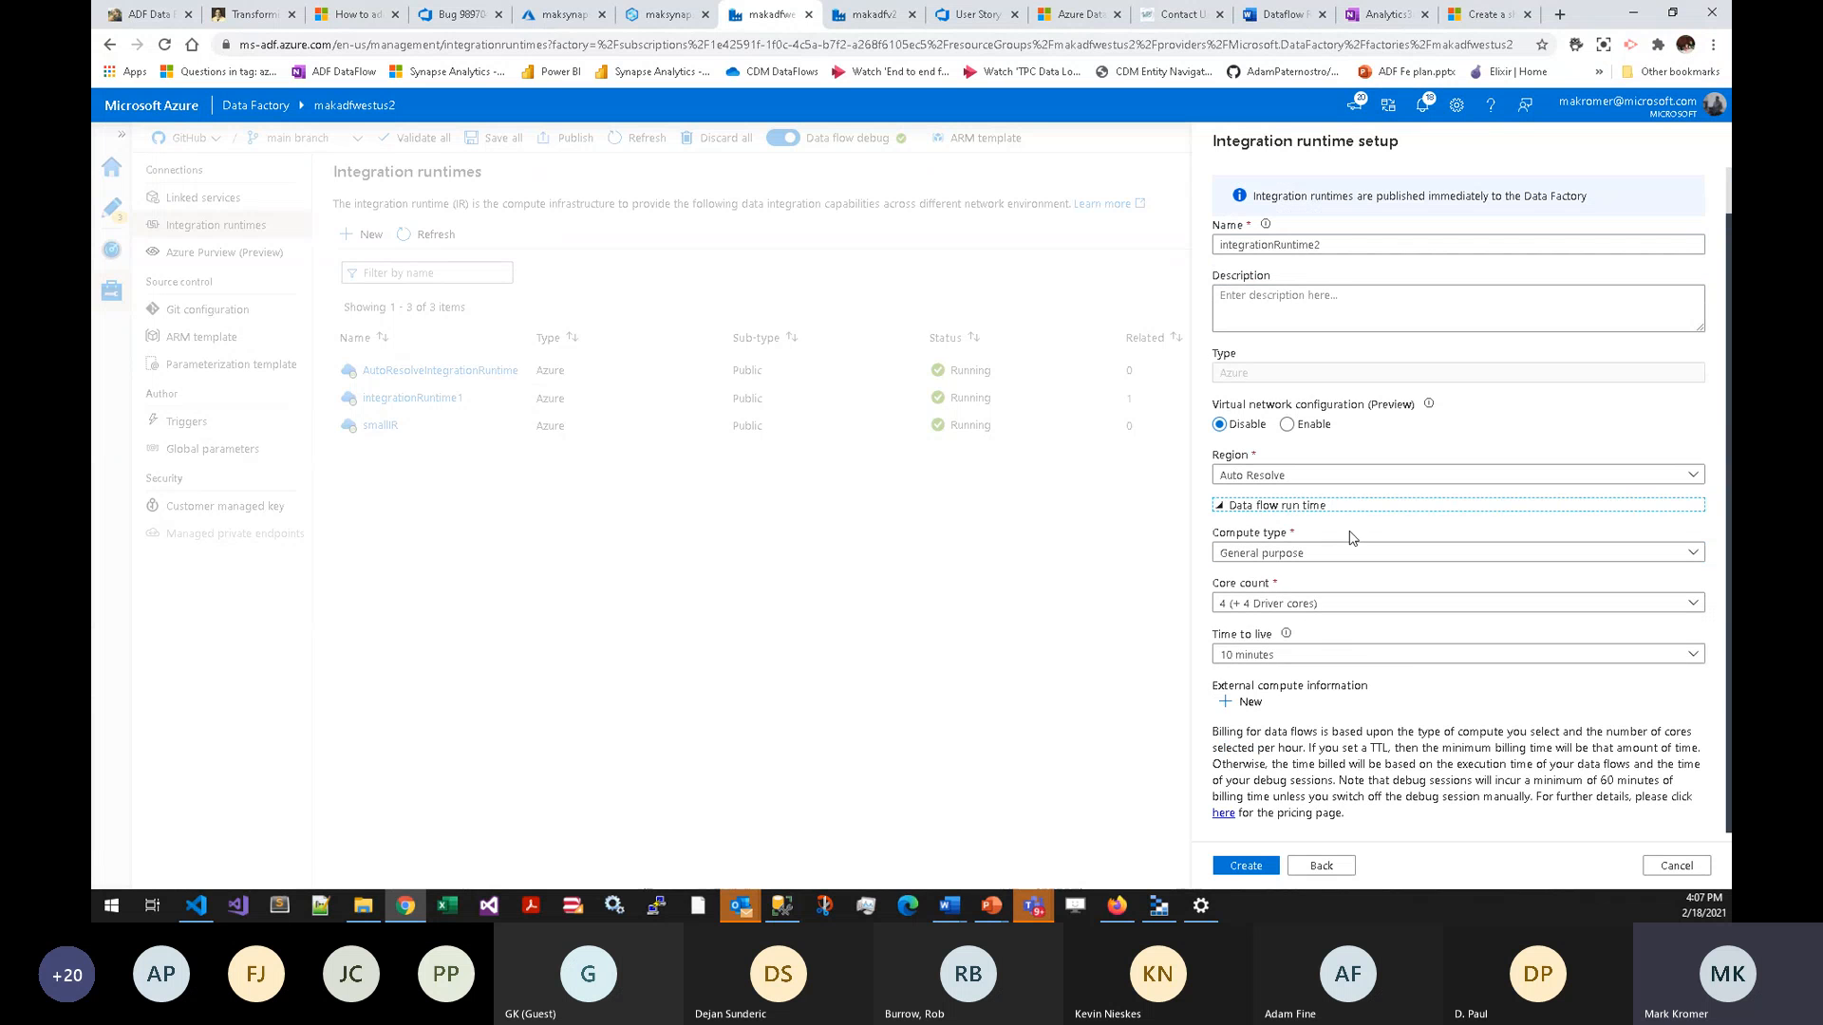
- Try 256 (+ 16 Driver cores) with Memory optimized compute for the new integration runtime, and discard the setup
left_click(1289, 606)
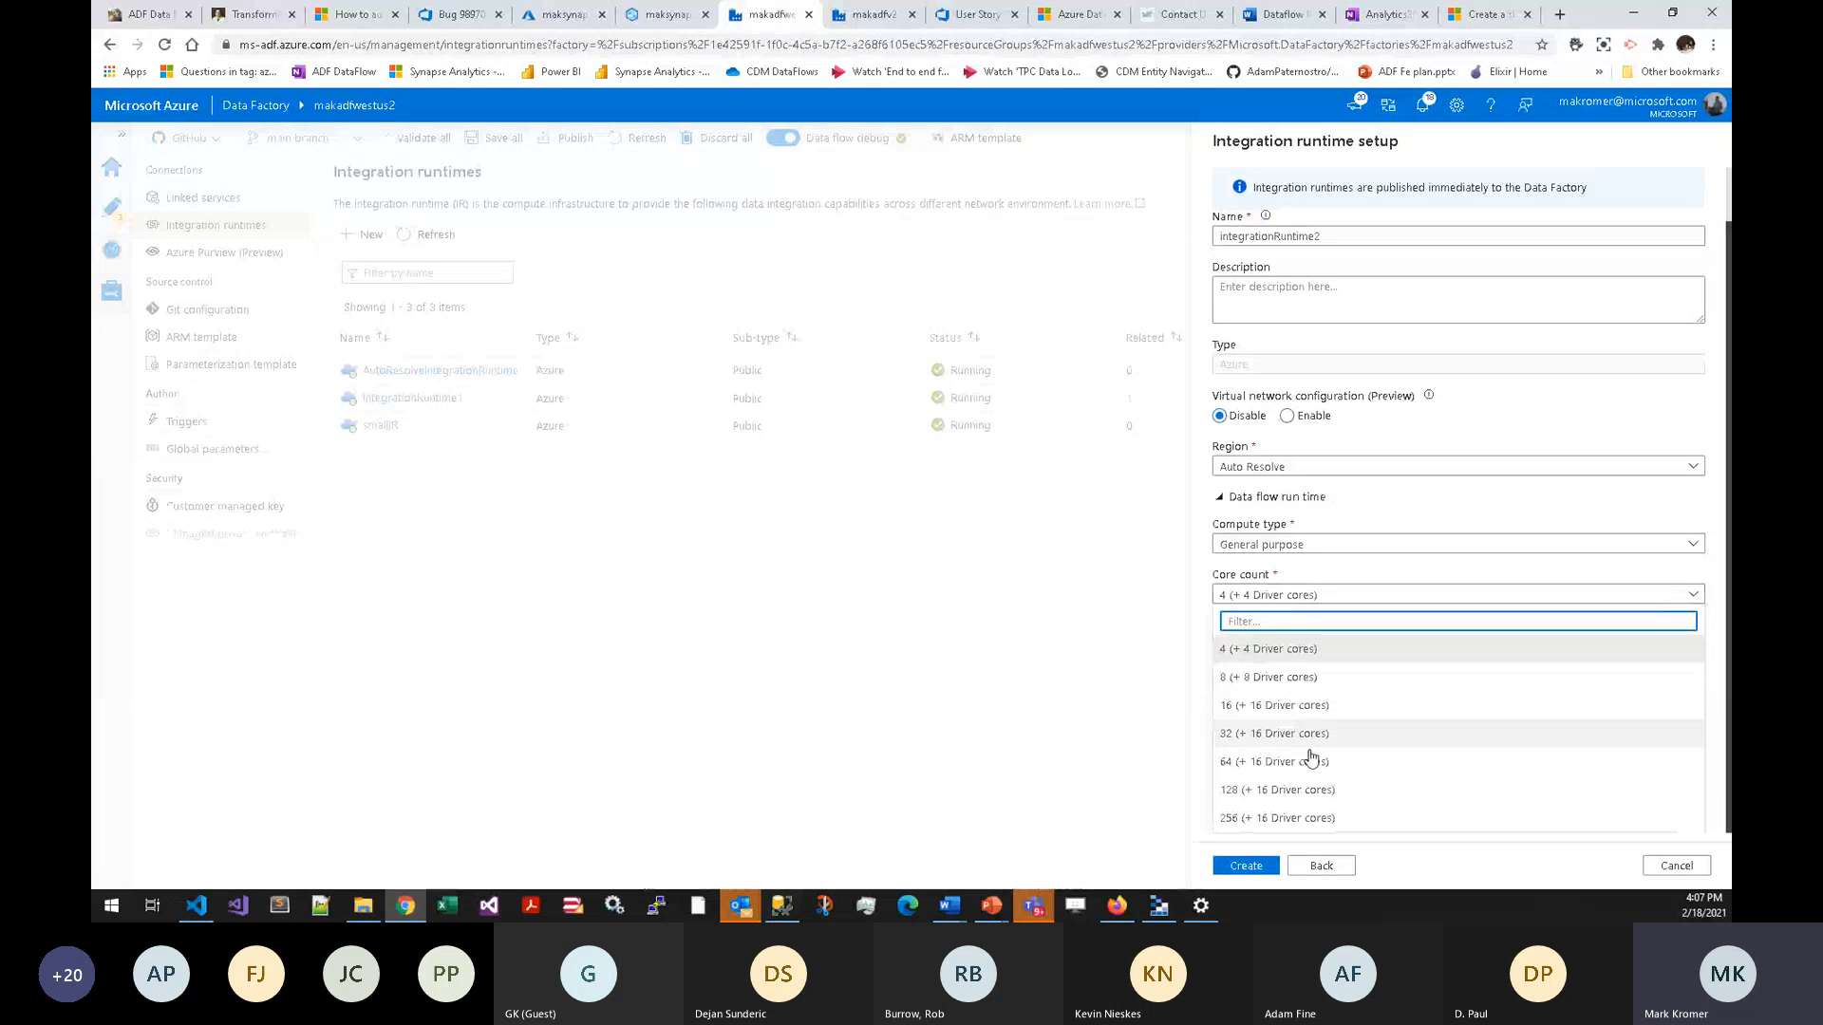
left_click(1308, 822)
left_click(1310, 552)
left_click(1314, 631)
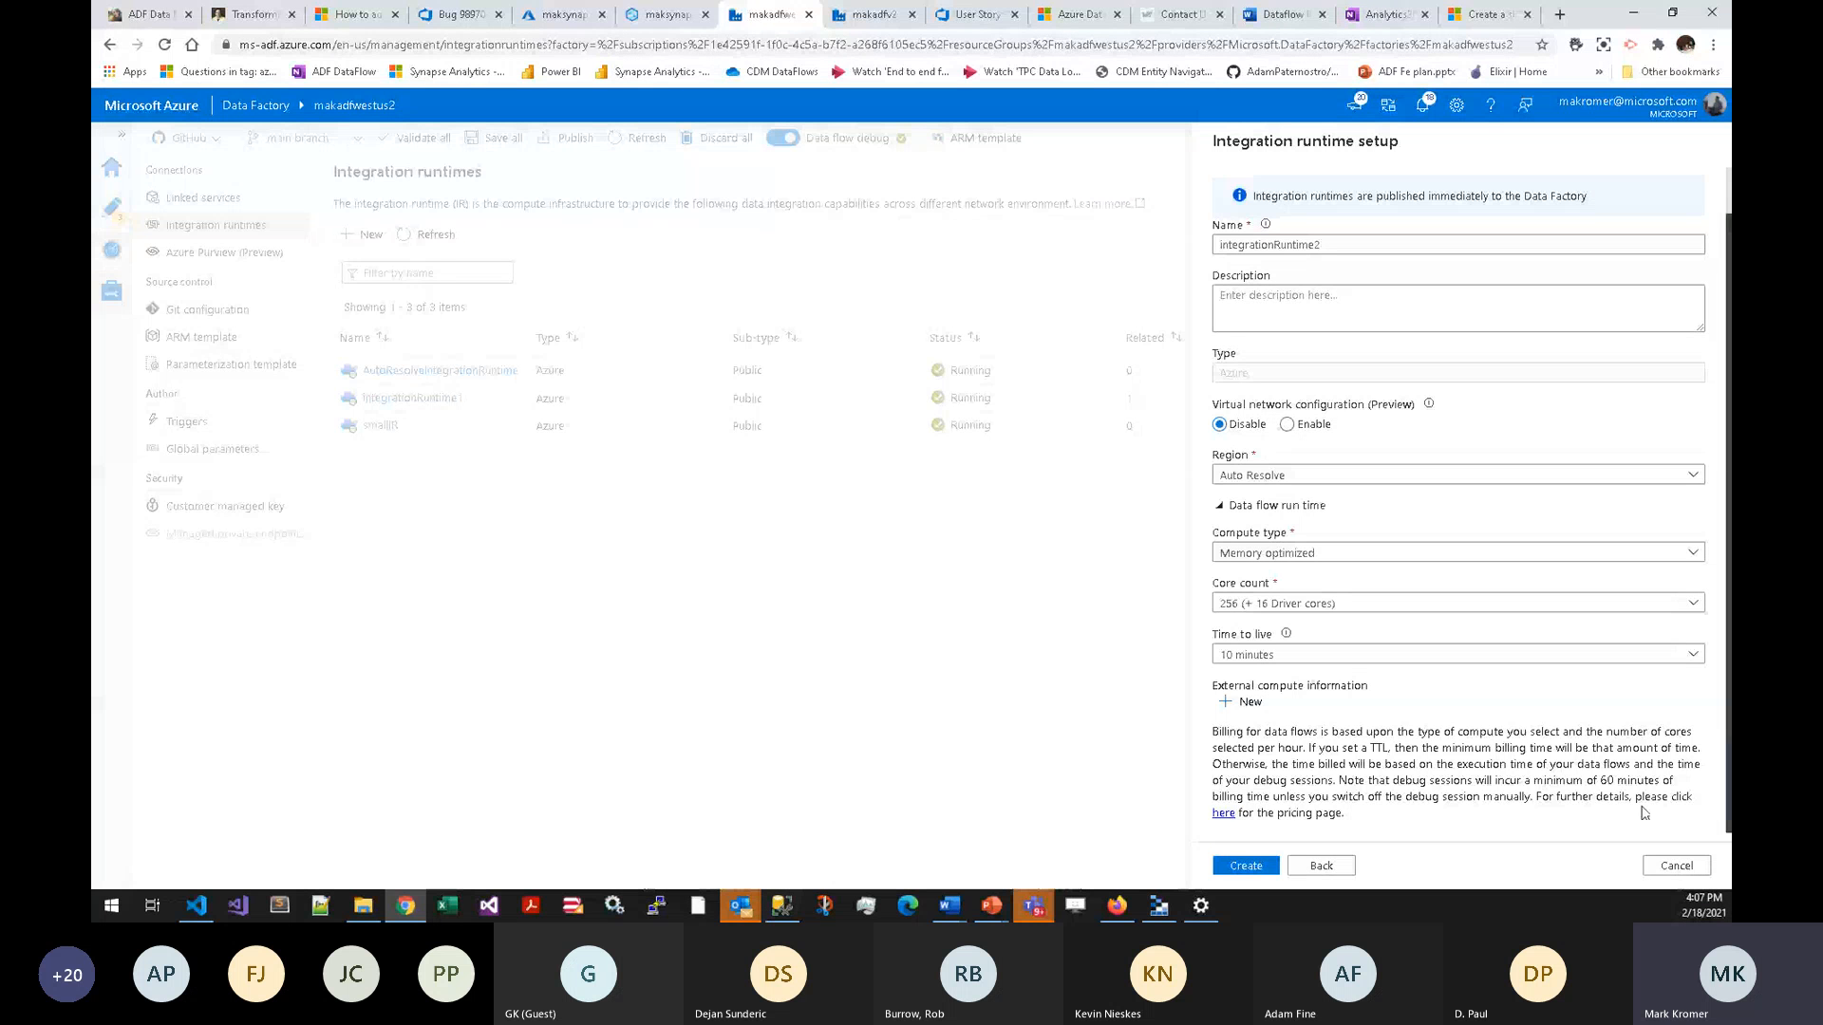
left_click(1676, 865)
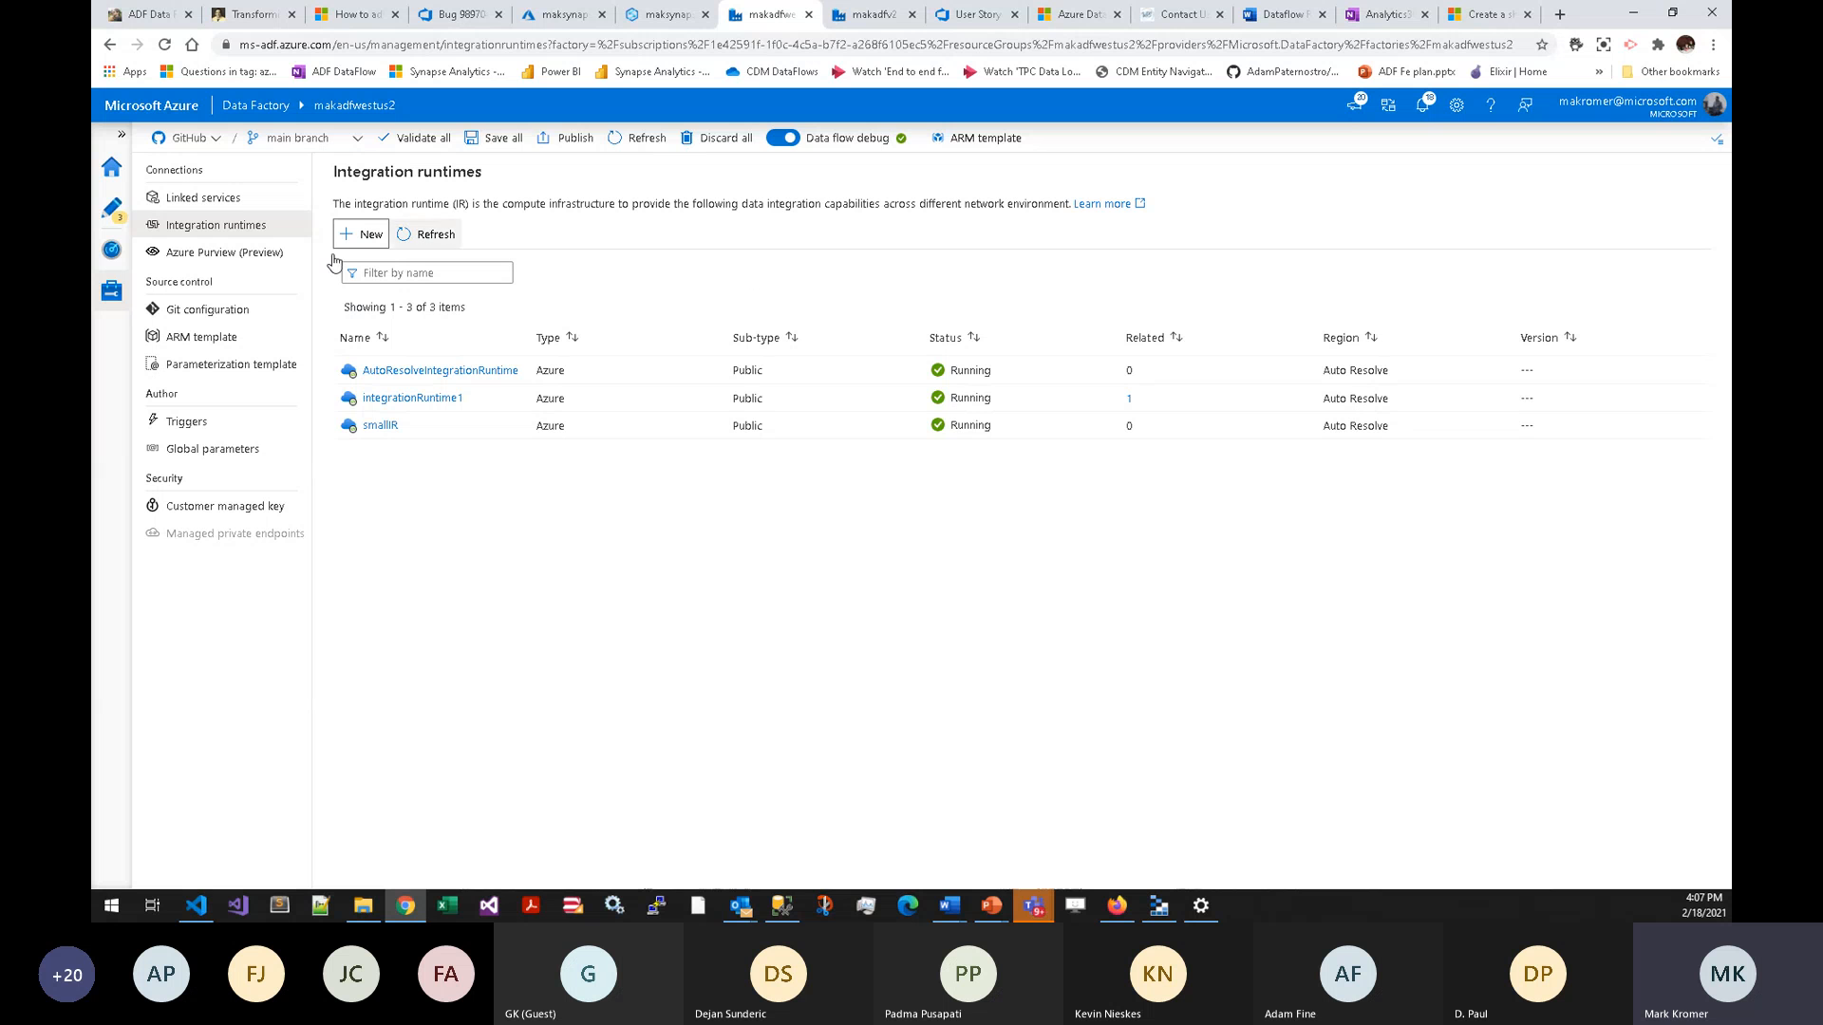
- Return to authoring, check the Send Email activity in the Data Cleansing pipeline, and reopen the dedupe data flow from its Dedupe activity
left_click(115, 214)
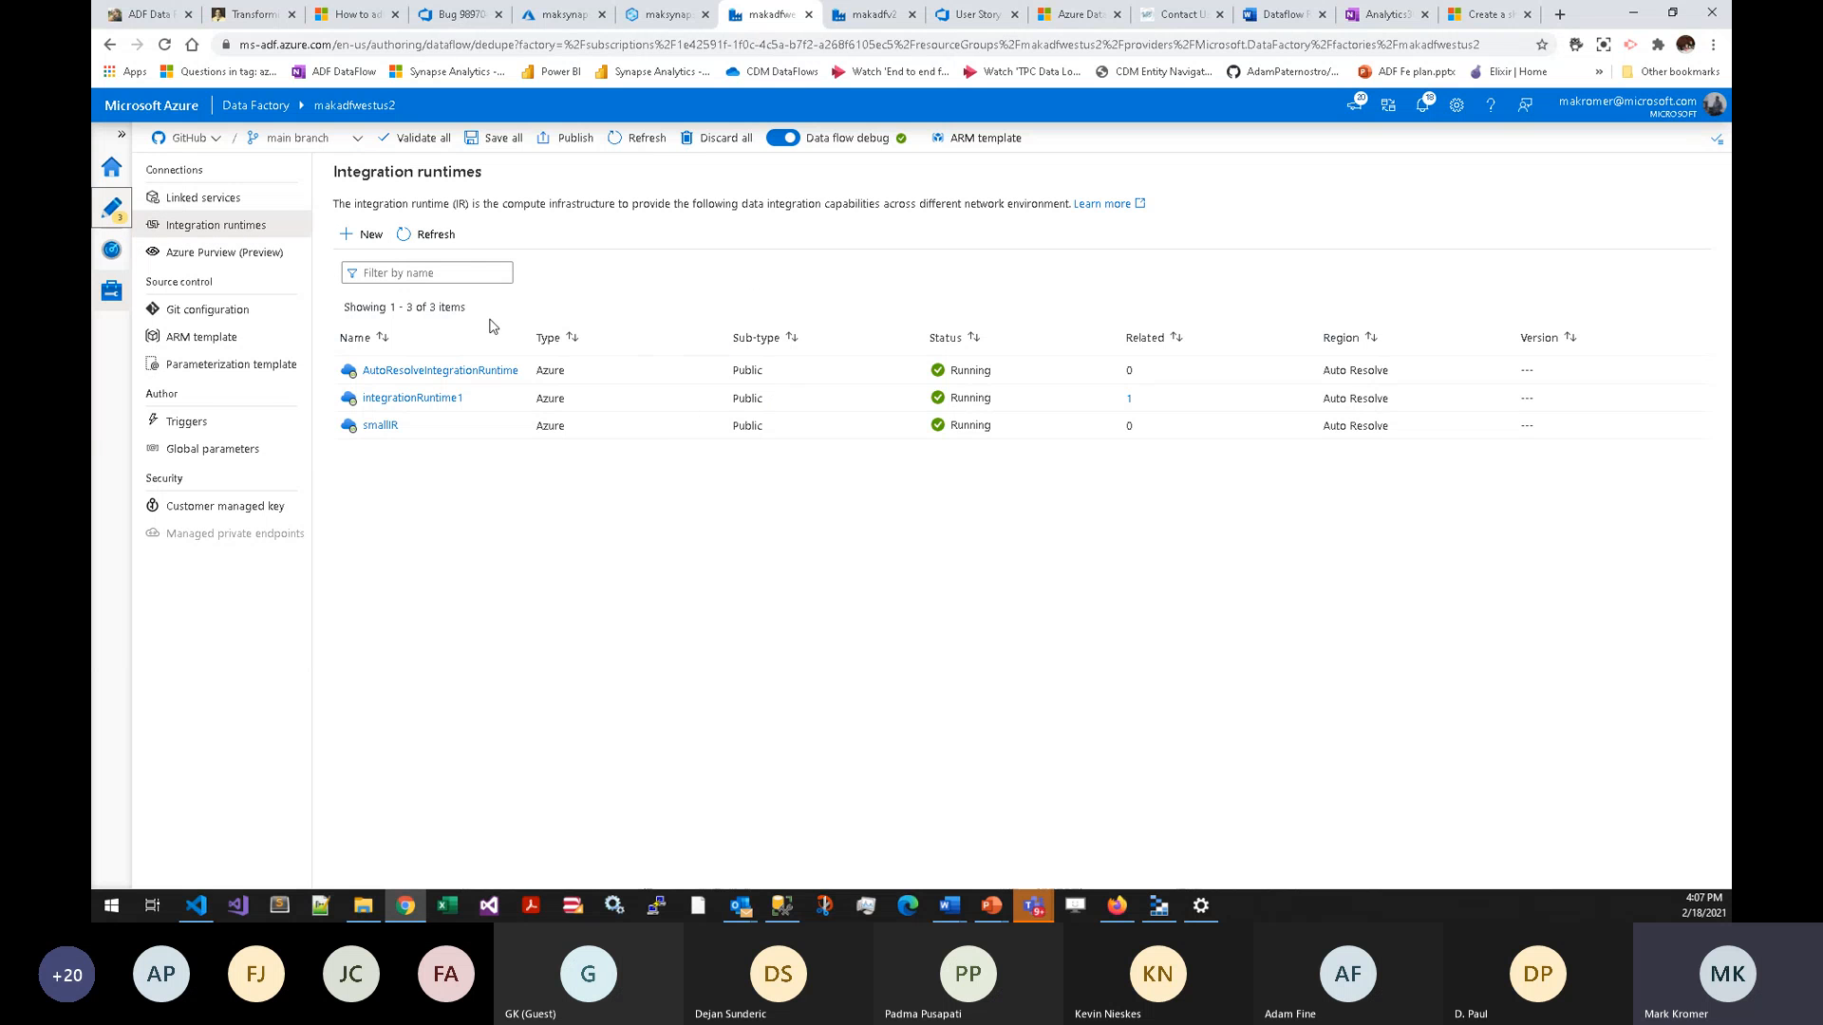
mouse_move(1042, 325)
left_mouse_down()
mouse_move(1063, 298)
mouse_move(1070, 312)
left_mouse_up()
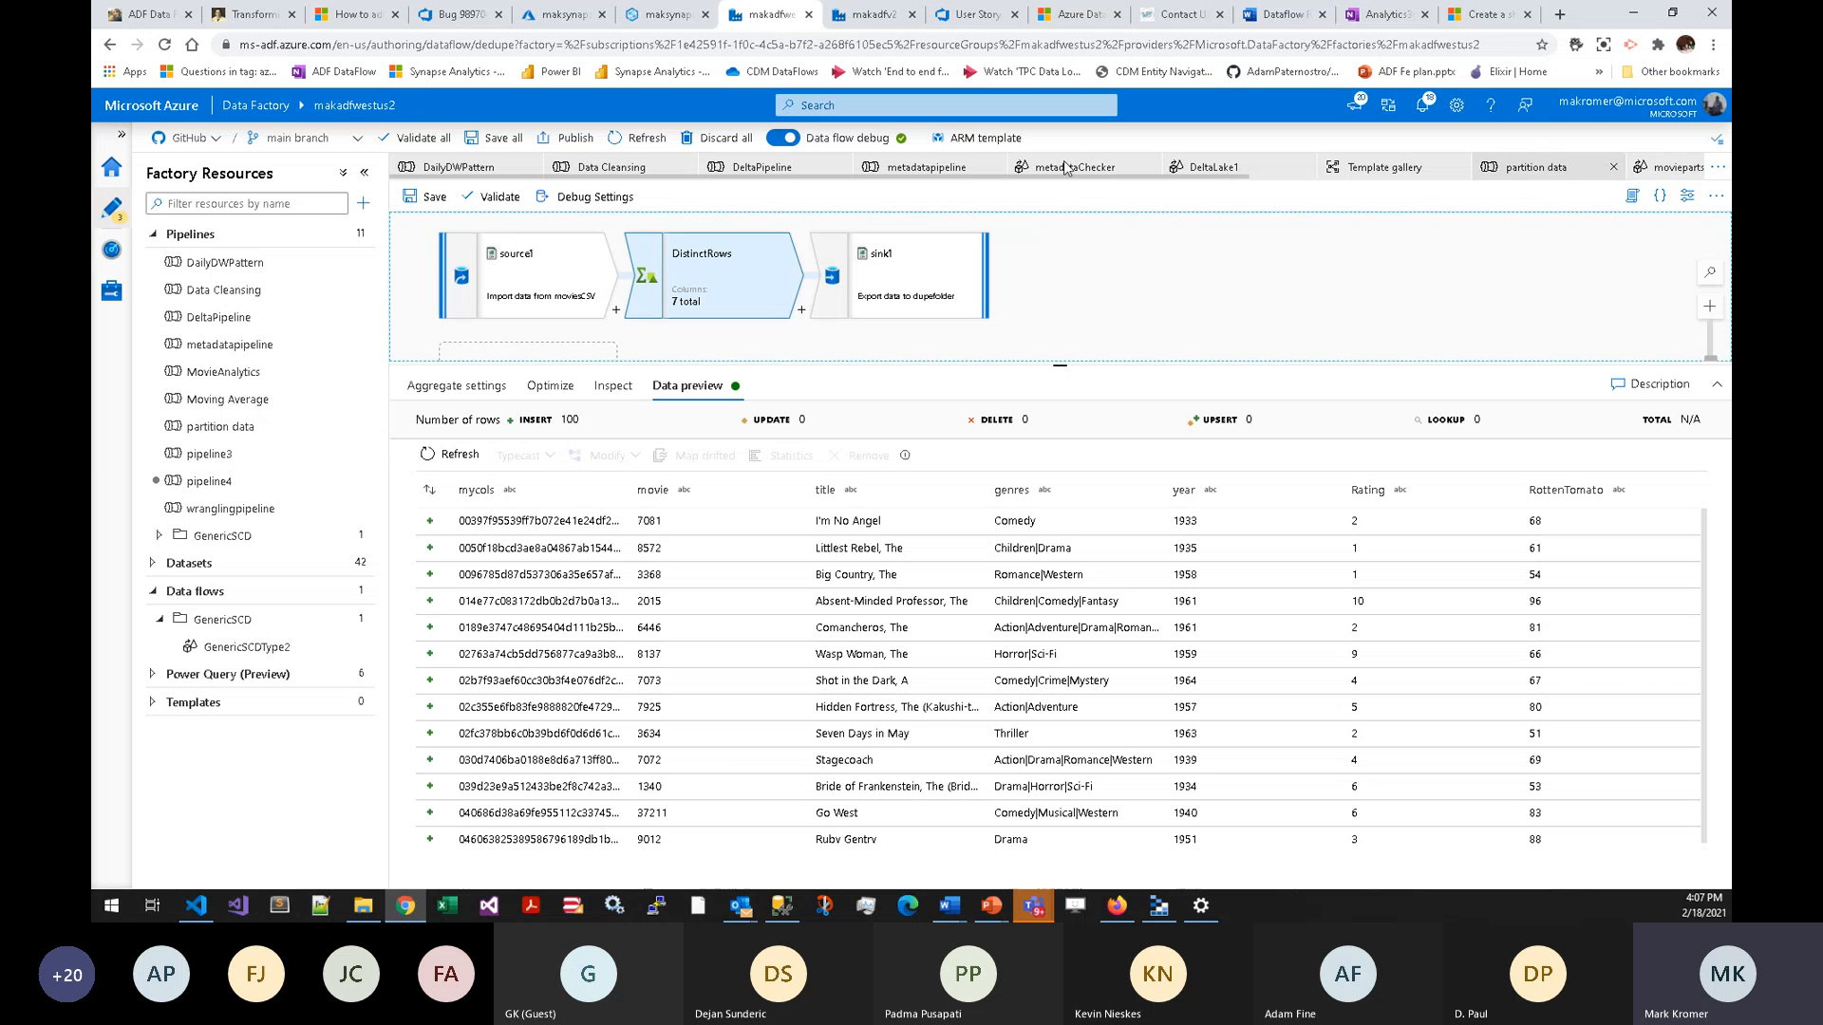
left_click(611, 167)
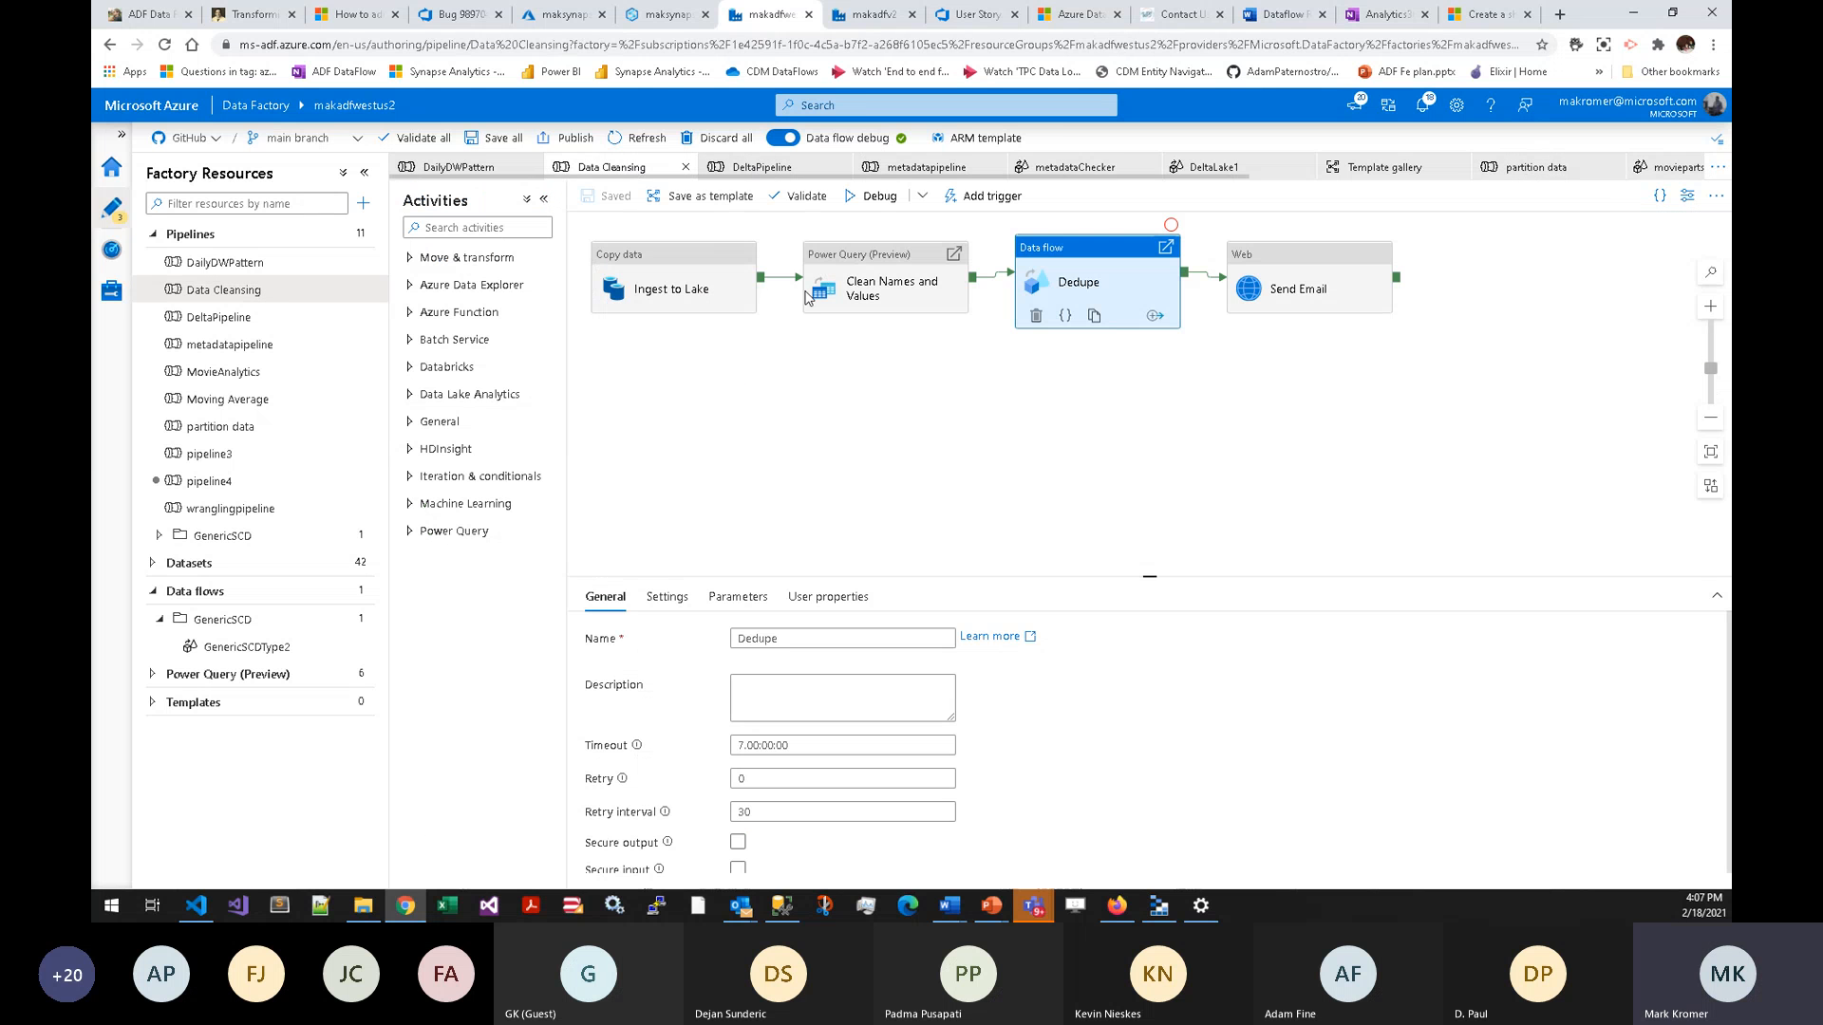
left_click(1282, 294)
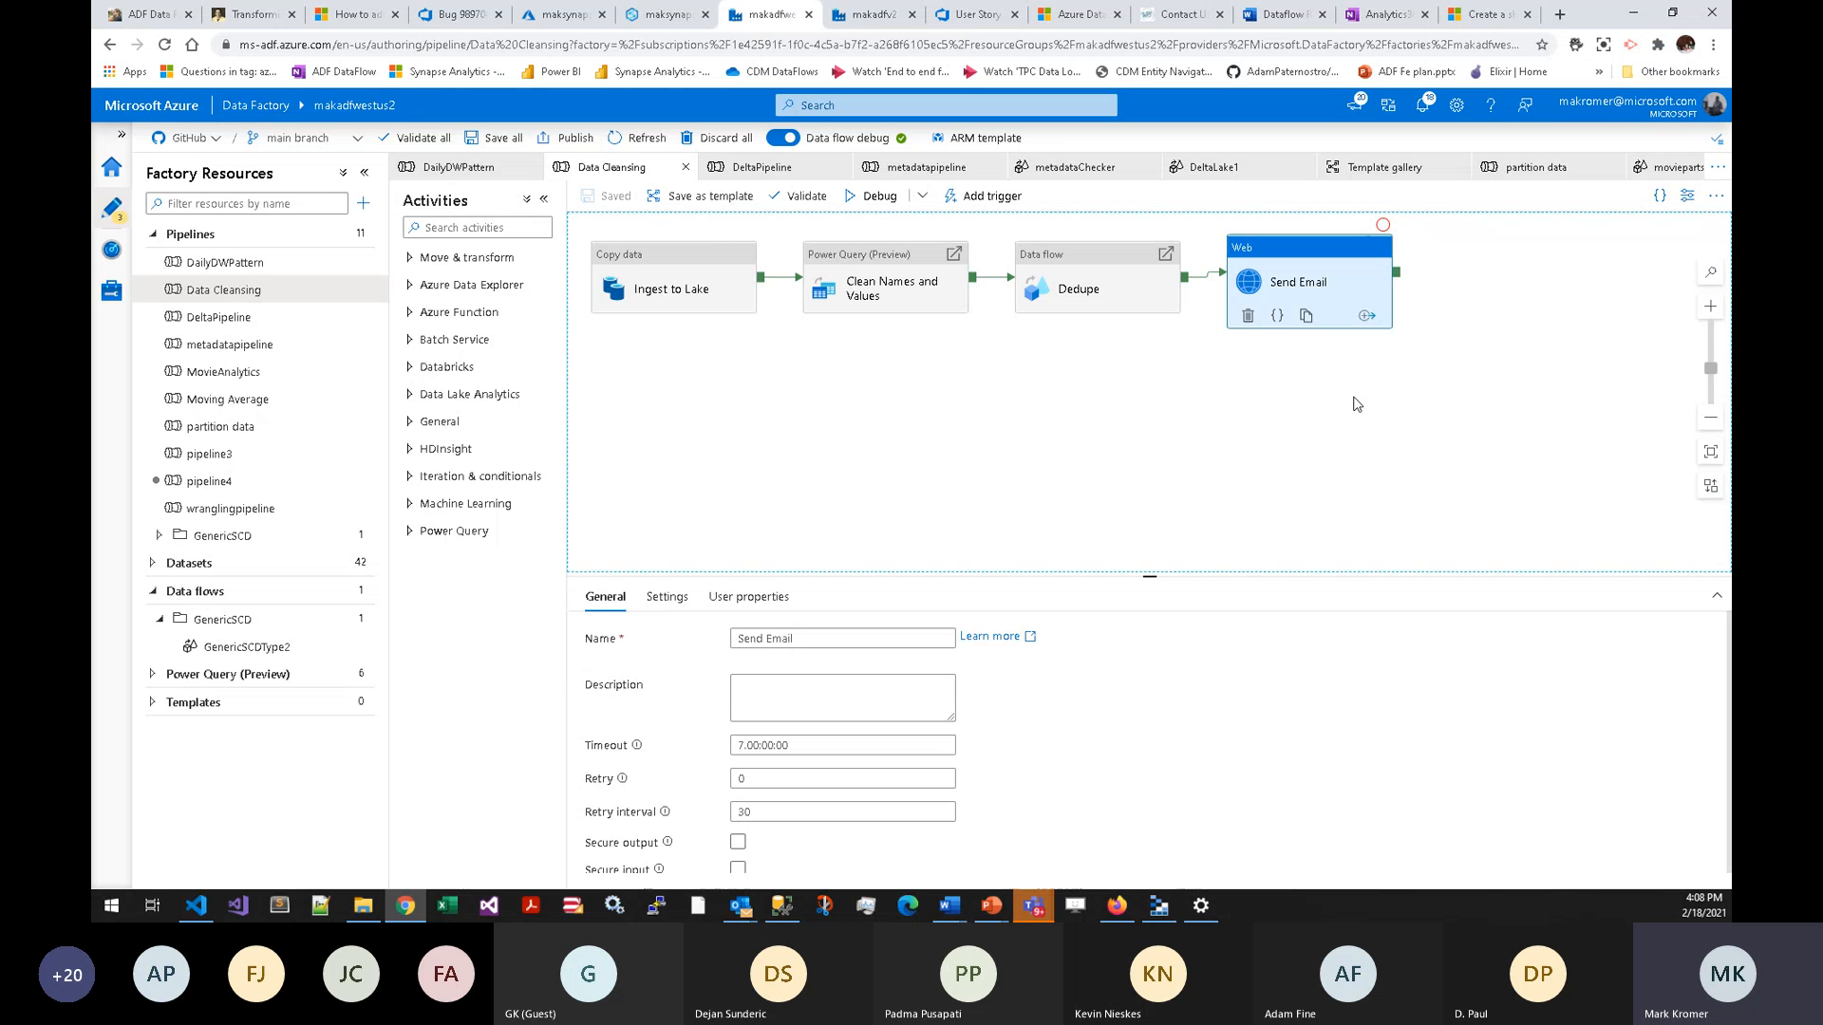
left_click(1101, 282)
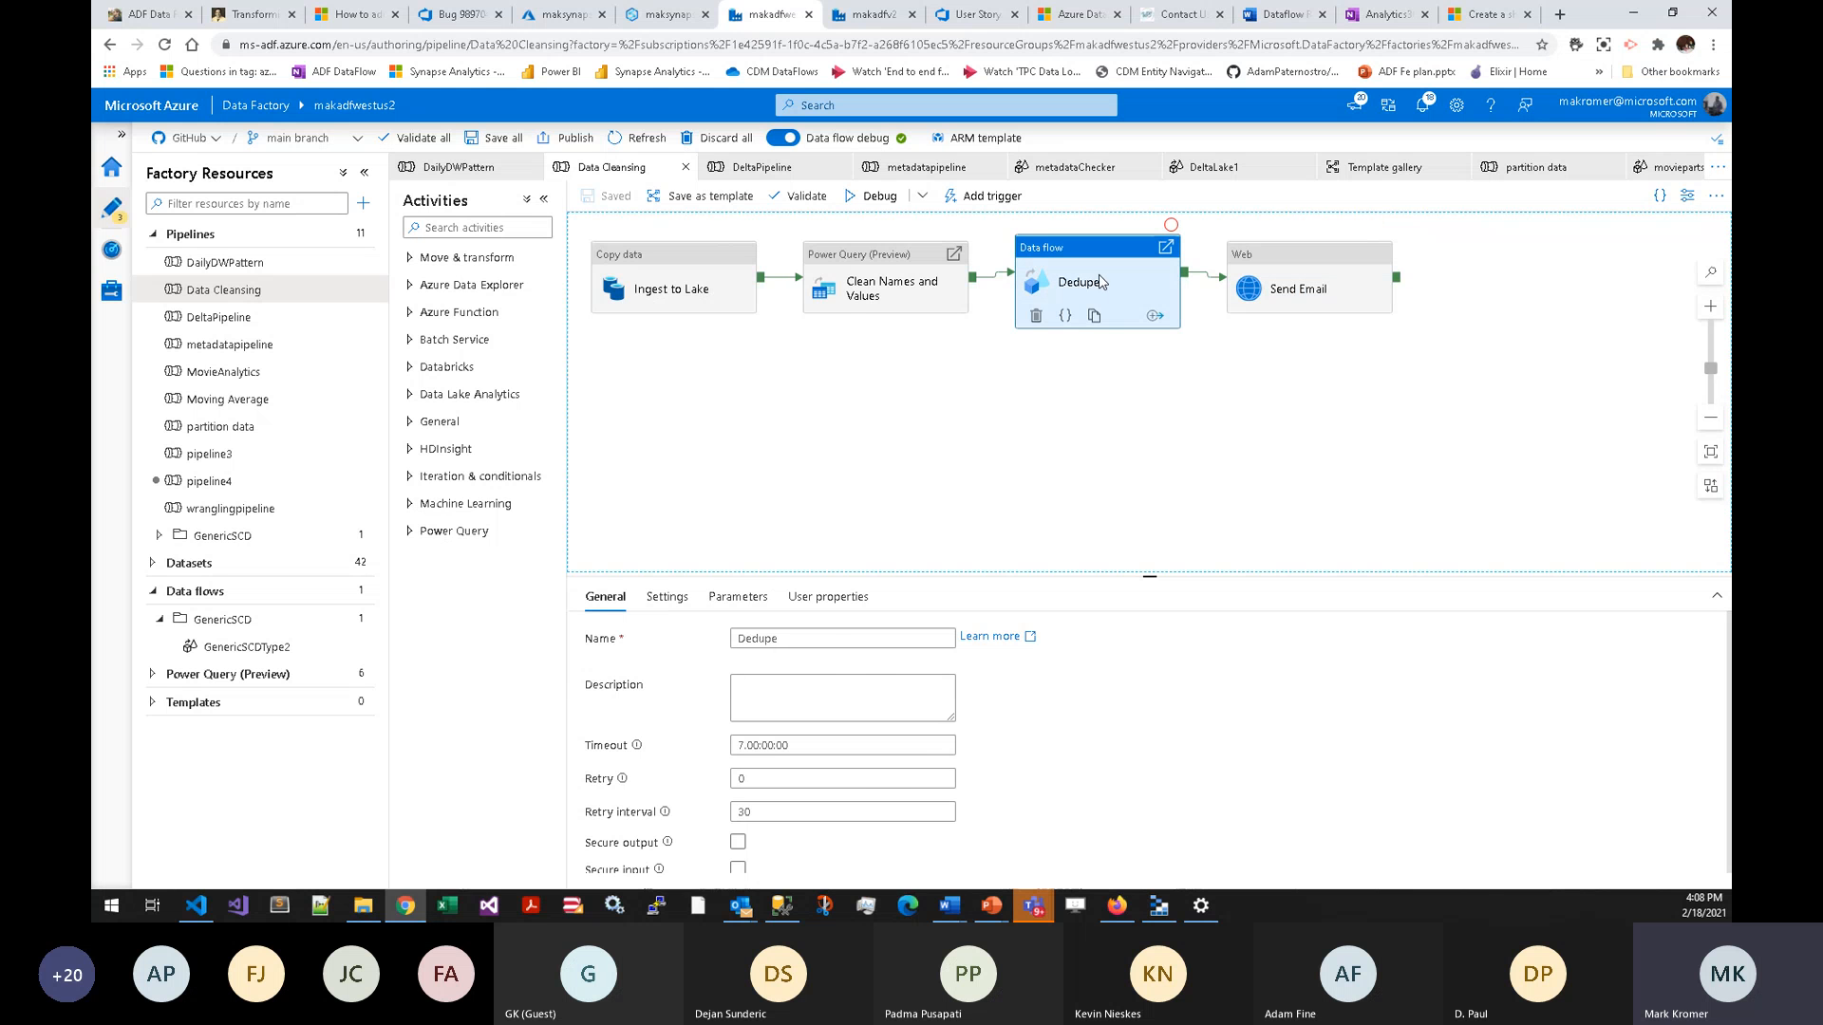
double_click(1101, 281)
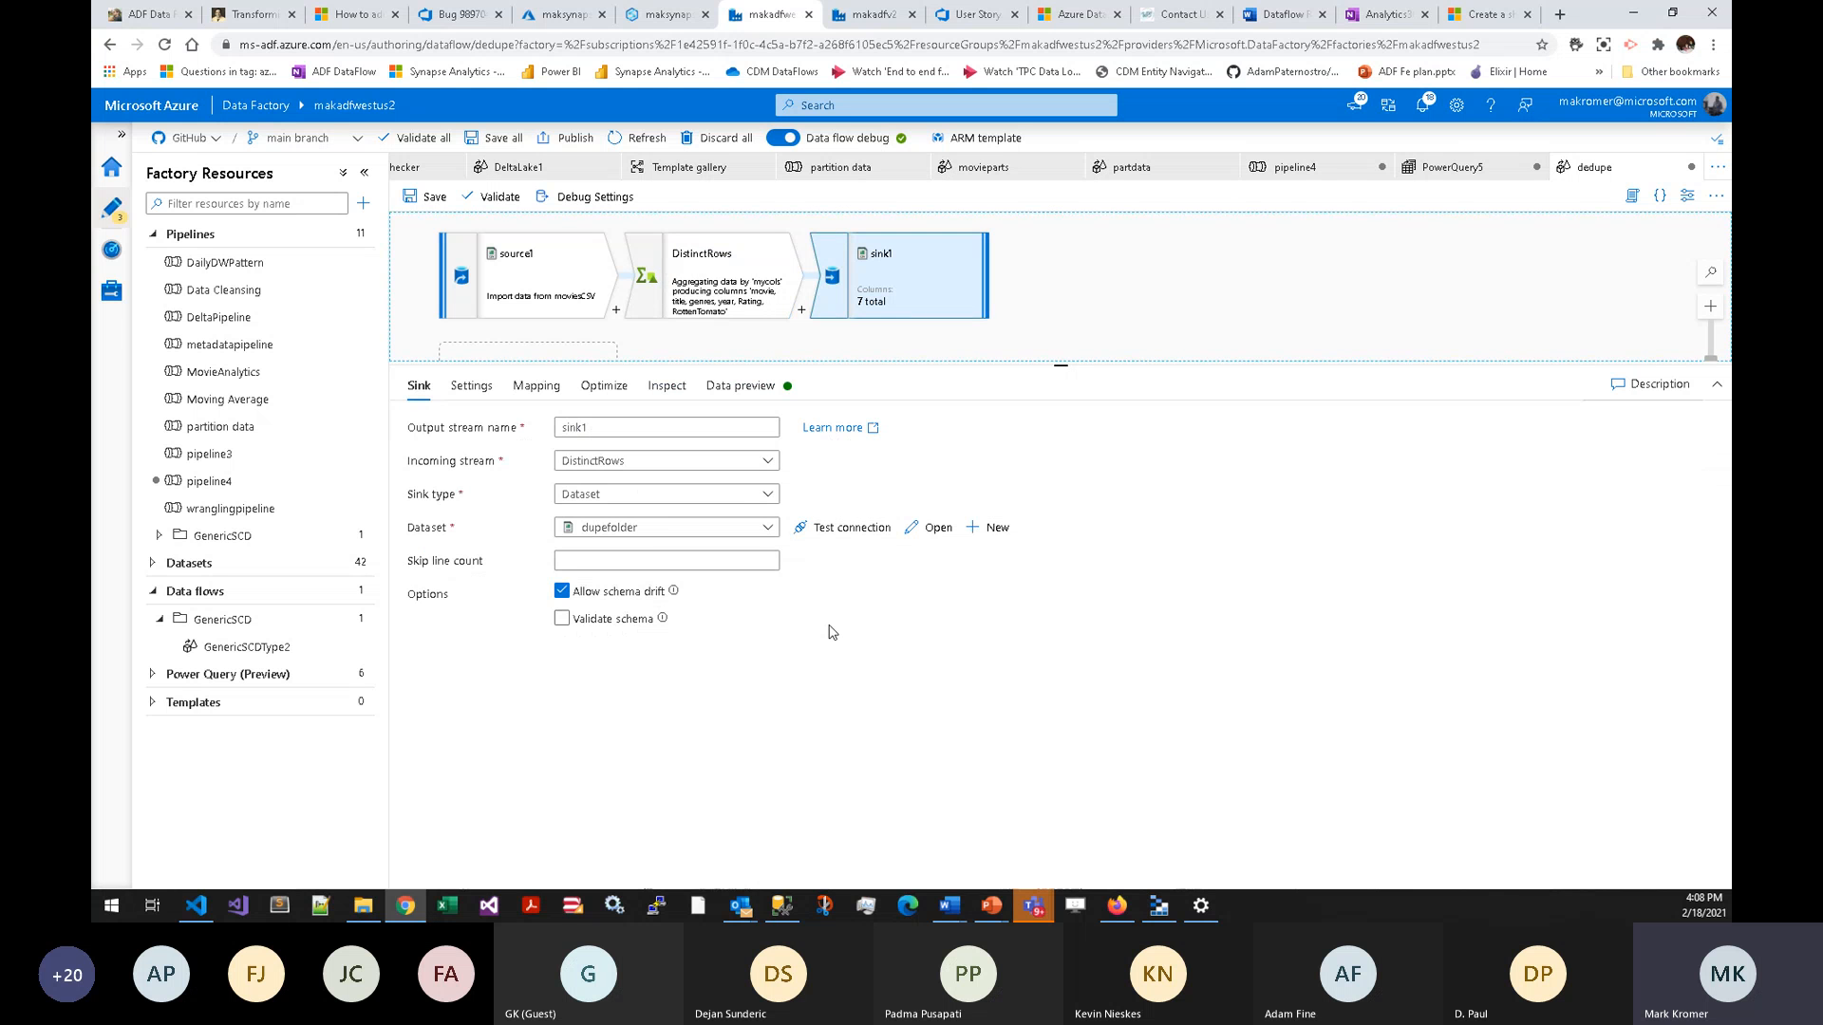
- Search the factory resources for sqlupdate and for sql, and clear the filter
left_click(186, 203)
type("sqlupdate")
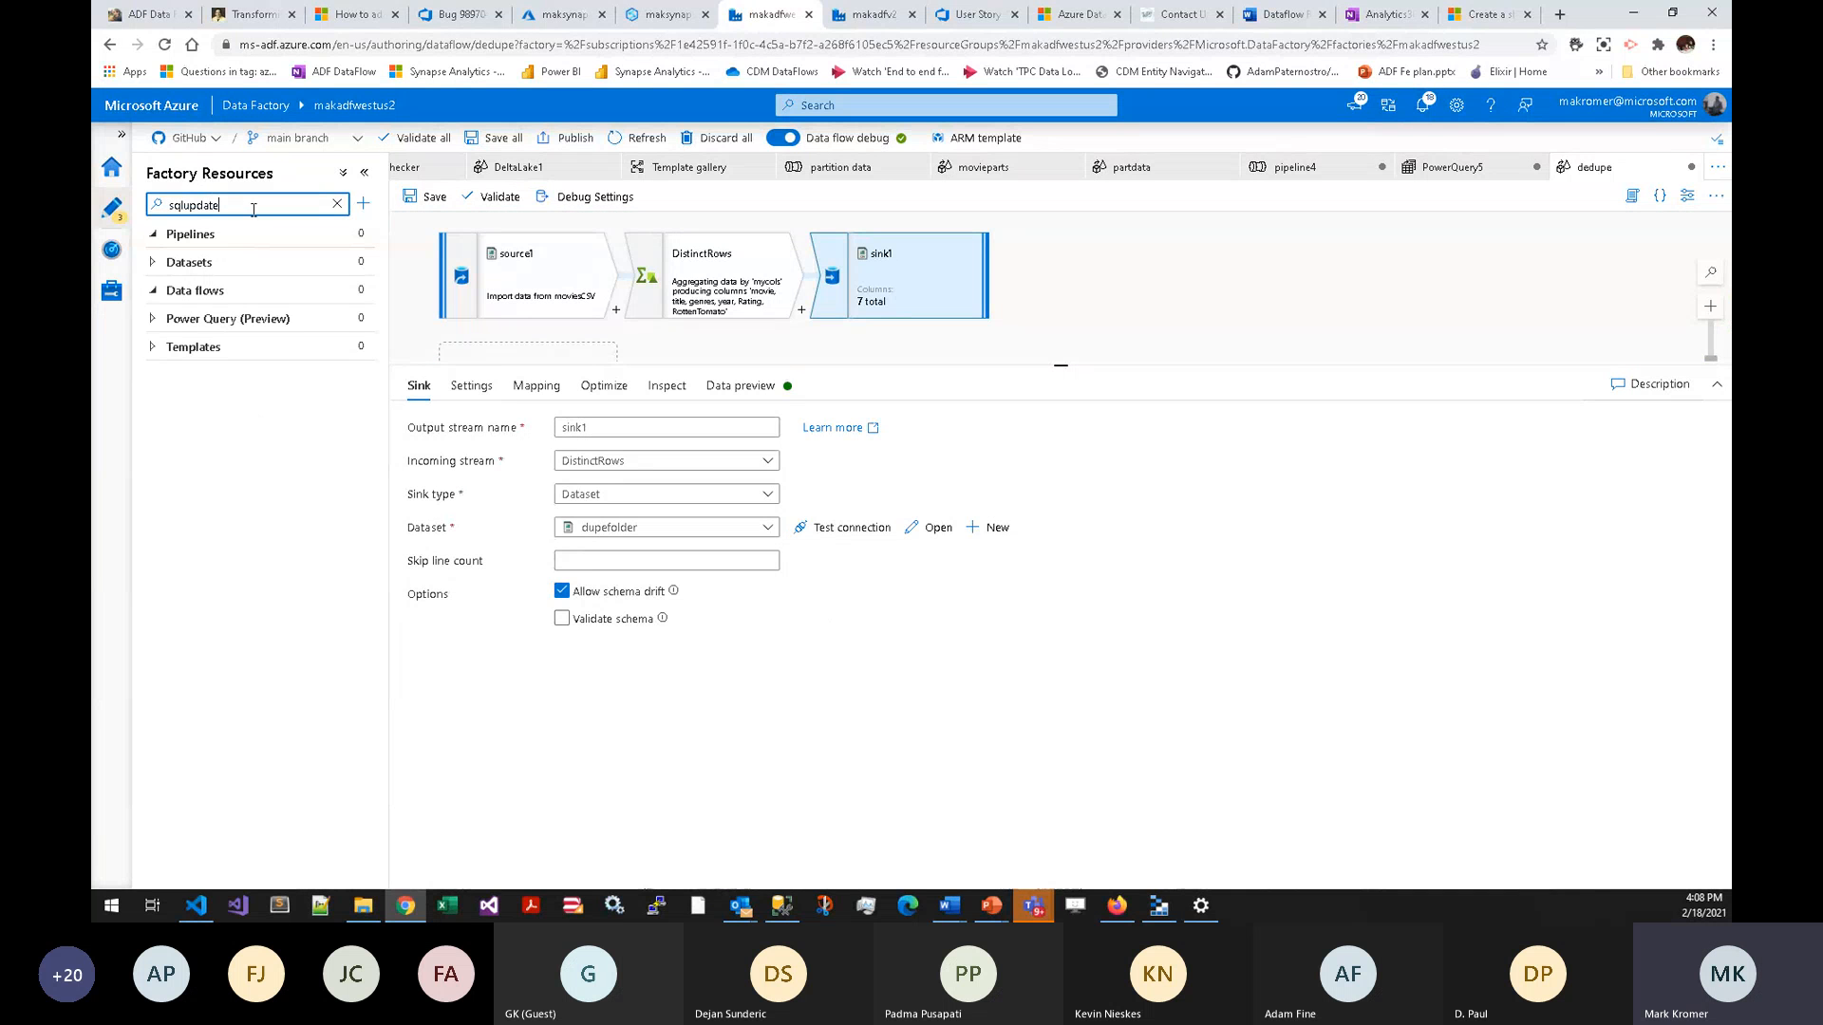
left_click_drag(271, 207, 168, 204)
type("sql")
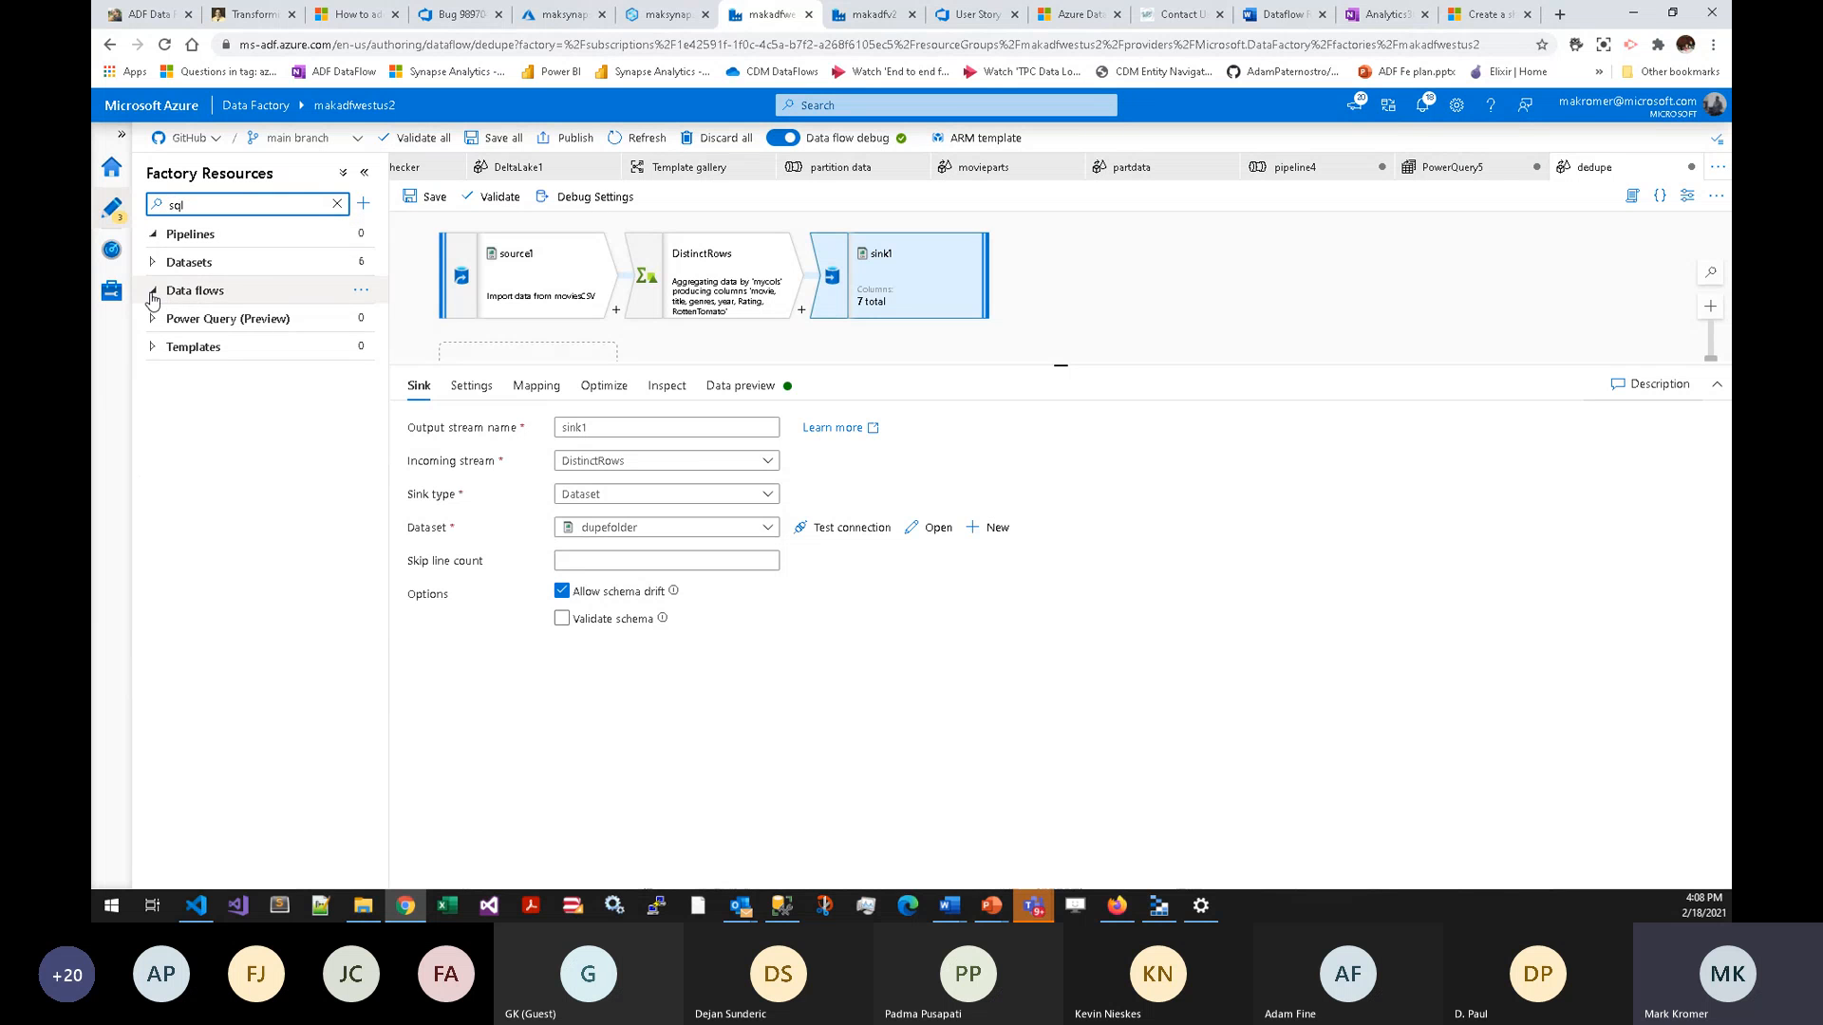
left_click(337, 203)
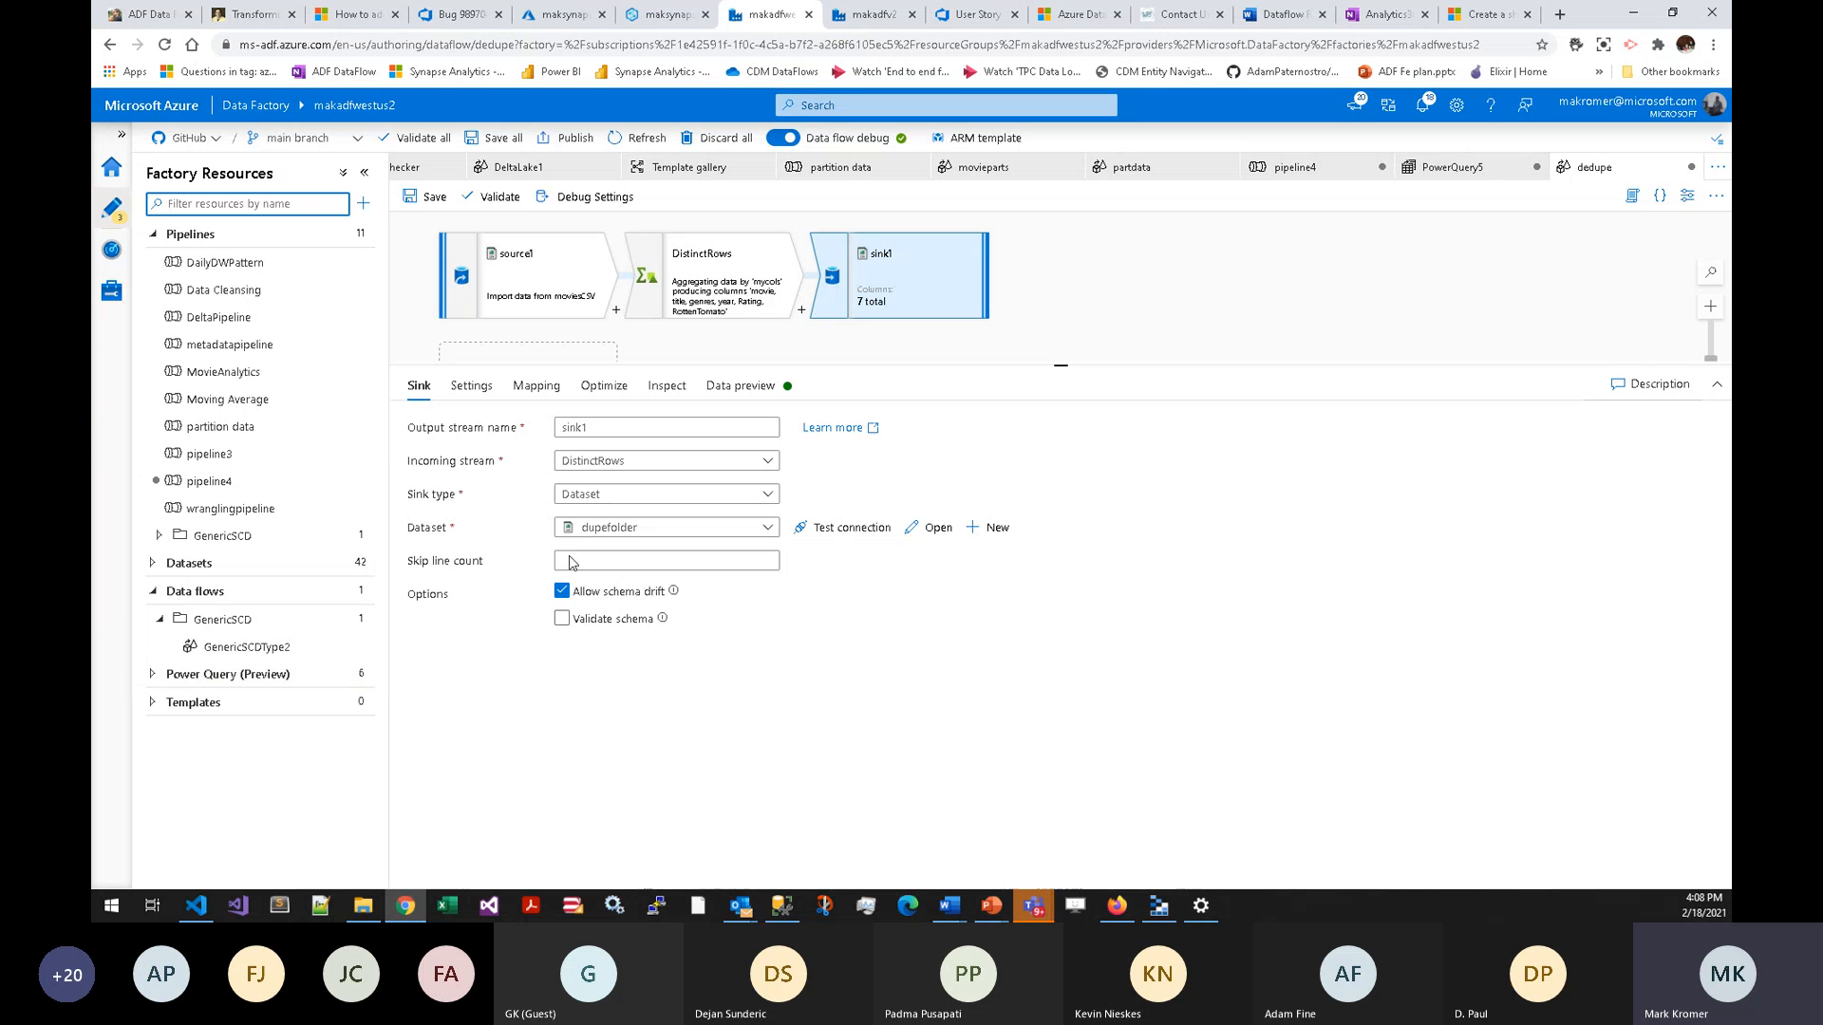
- Save all pending factory changes to the main branch and dismiss the notification
left_click(504, 139)
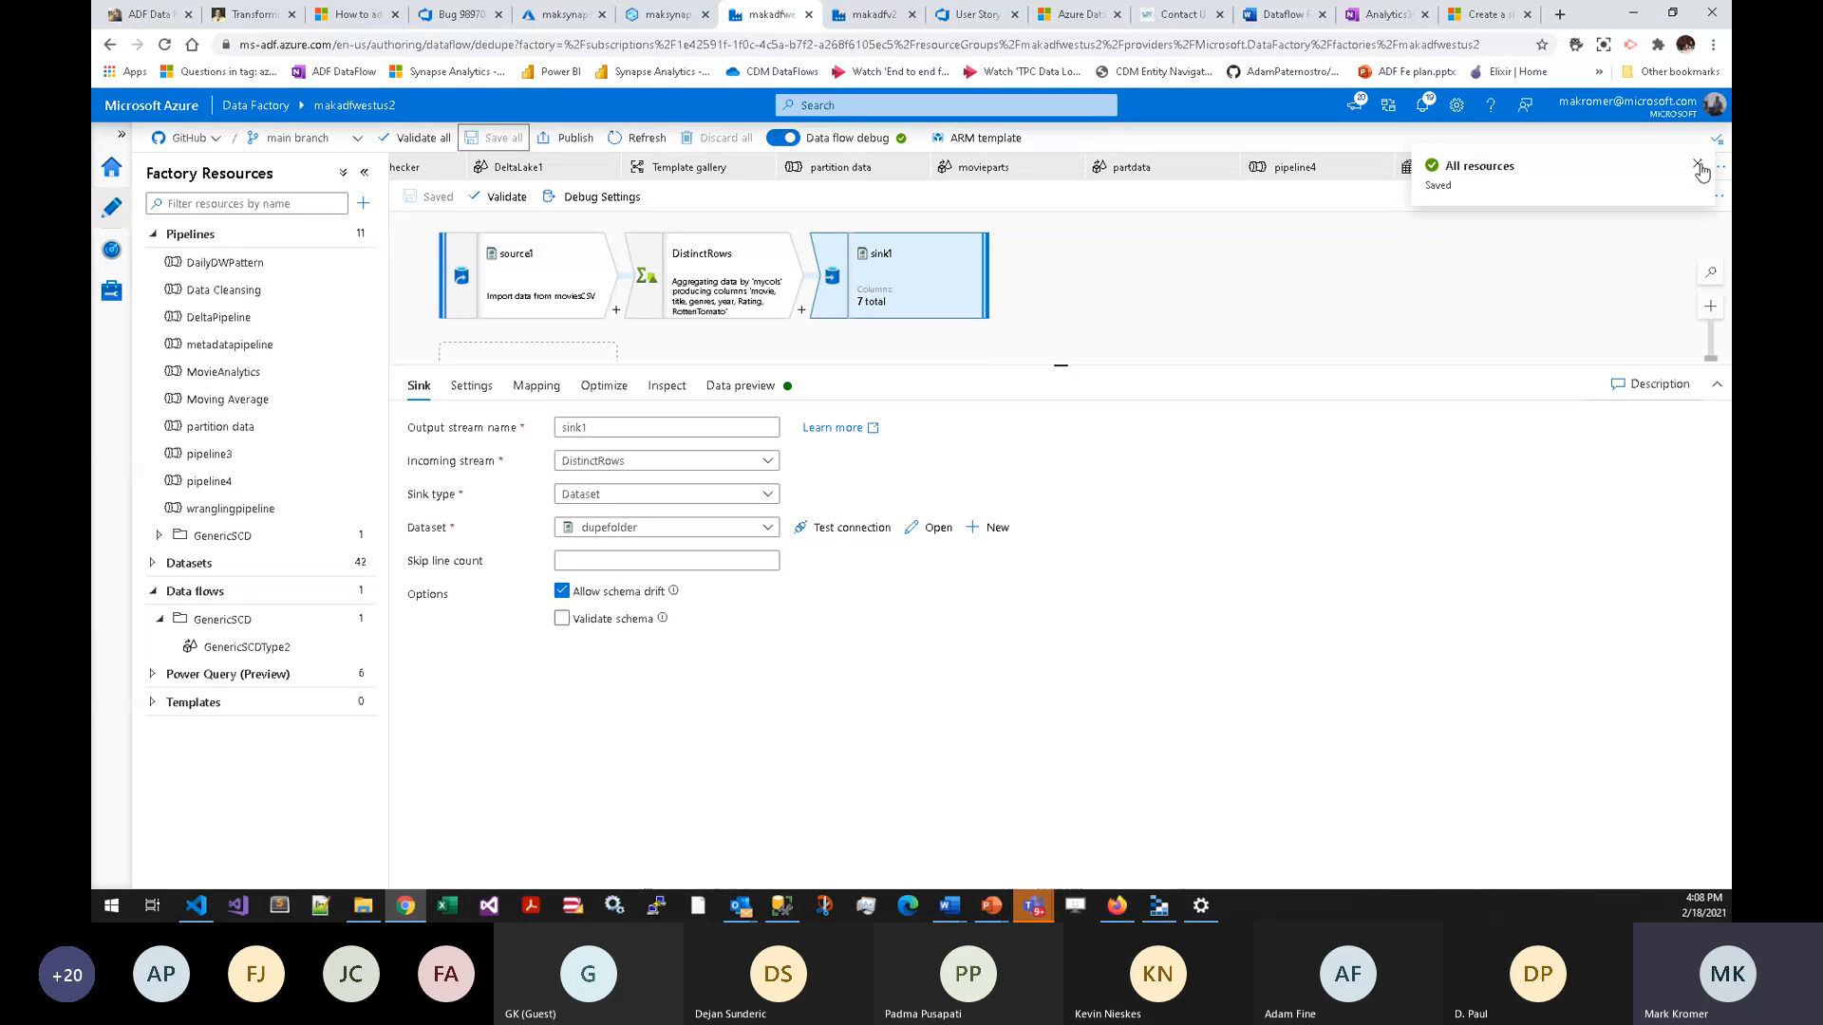
left_click(1698, 166)
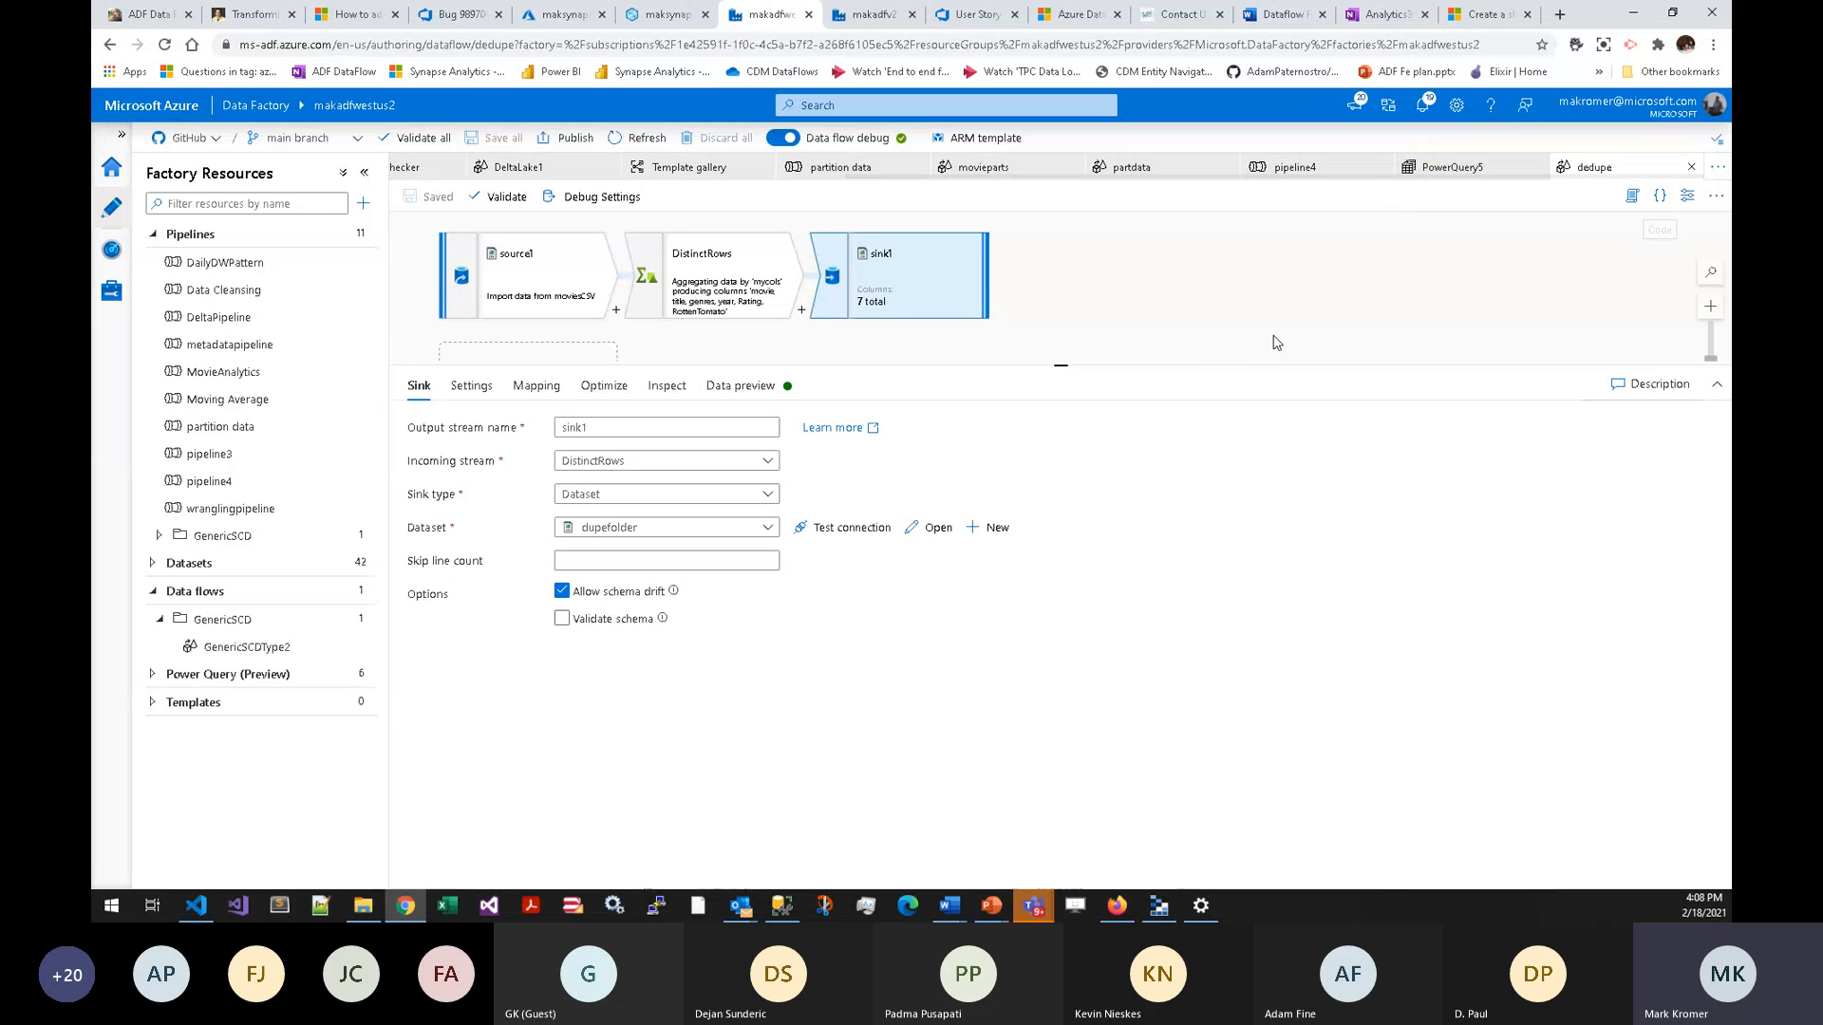
- Change the dataset of sink1 in the dedupe data flow to AzureSqlTable1, filtering the datasets by sql
left_click_drag(1191, 366, 1187, 433)
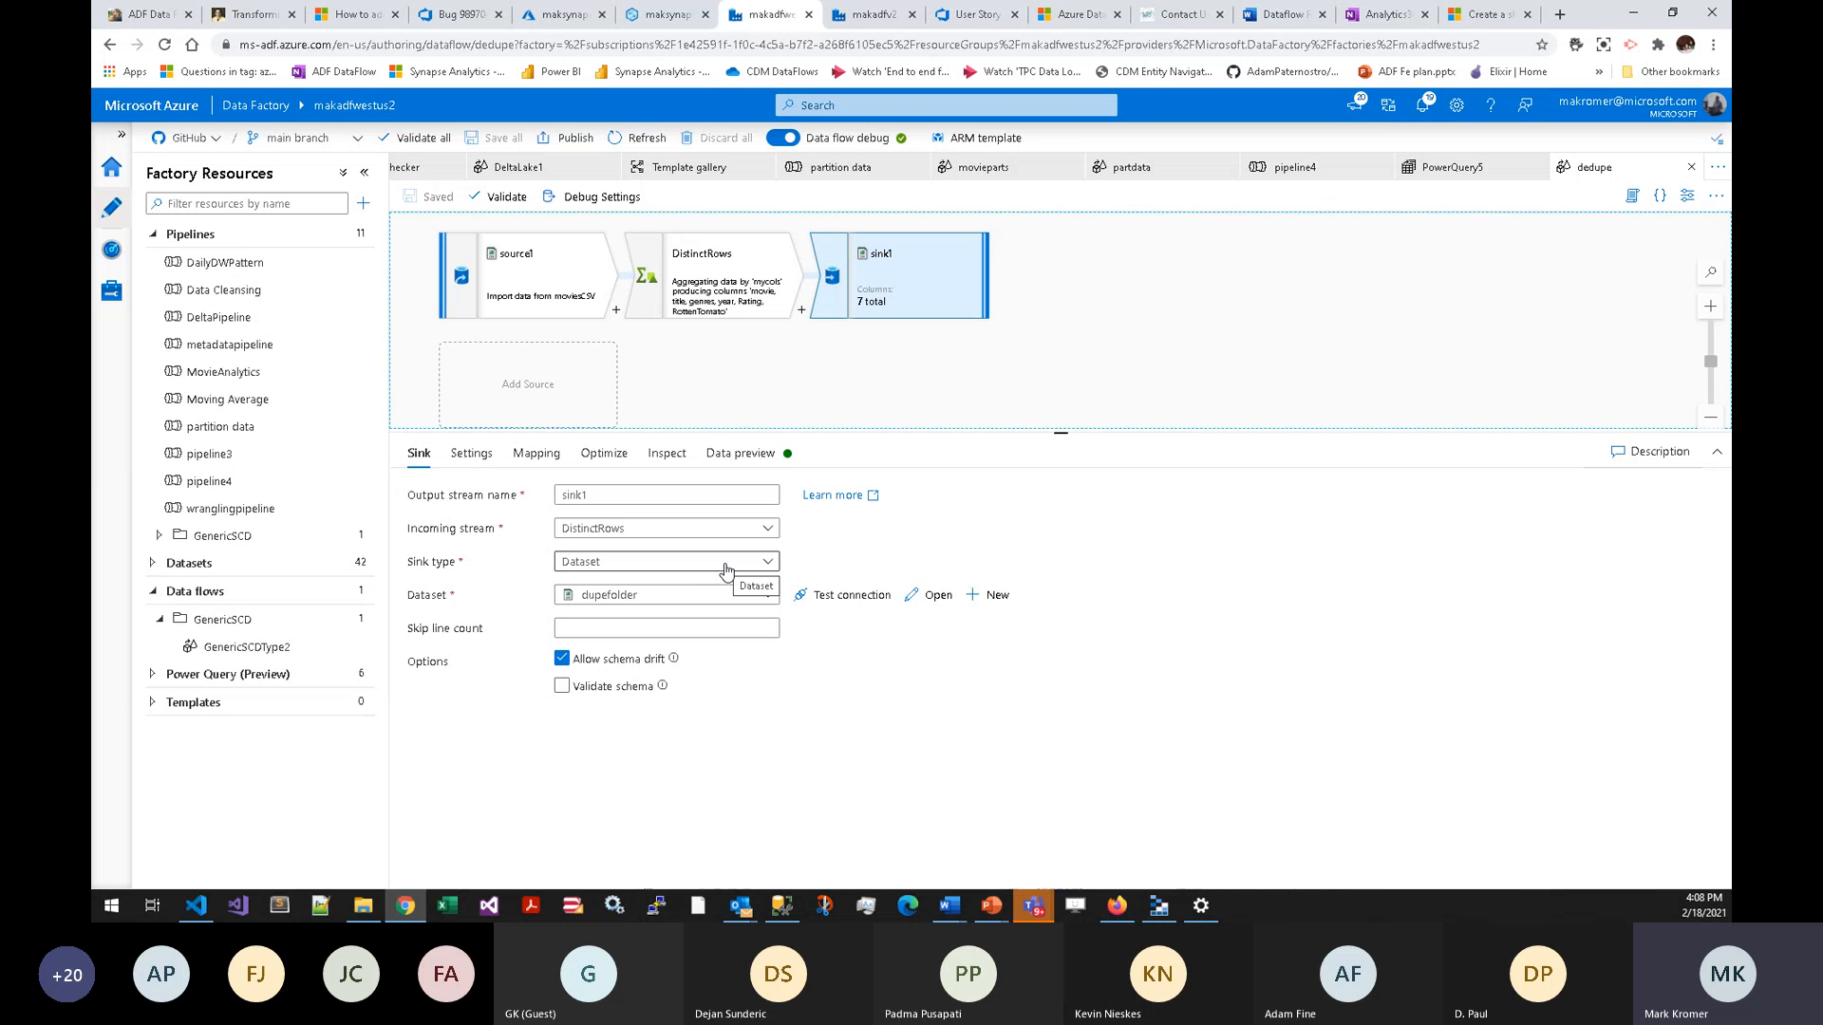
left_click(727, 570)
left_click(727, 568)
left_click(741, 596)
scroll(688, 710, "down", 3)
type("sql")
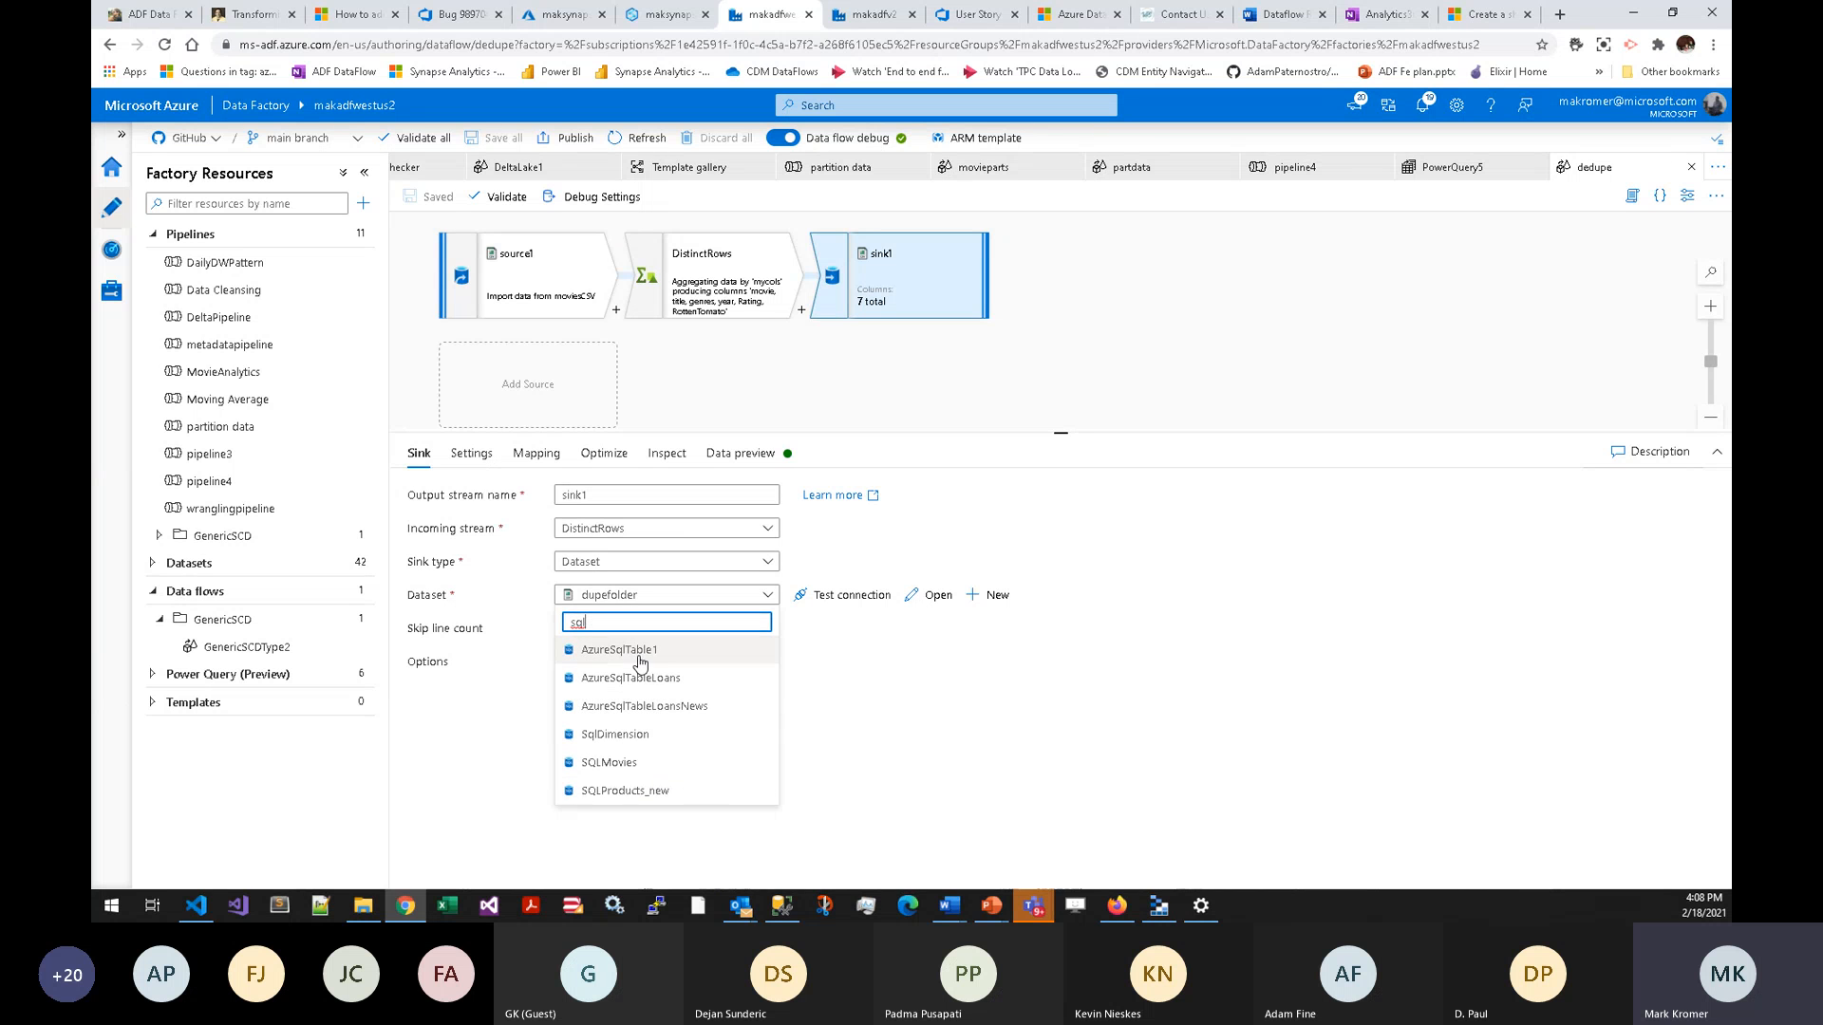
left_click(640, 654)
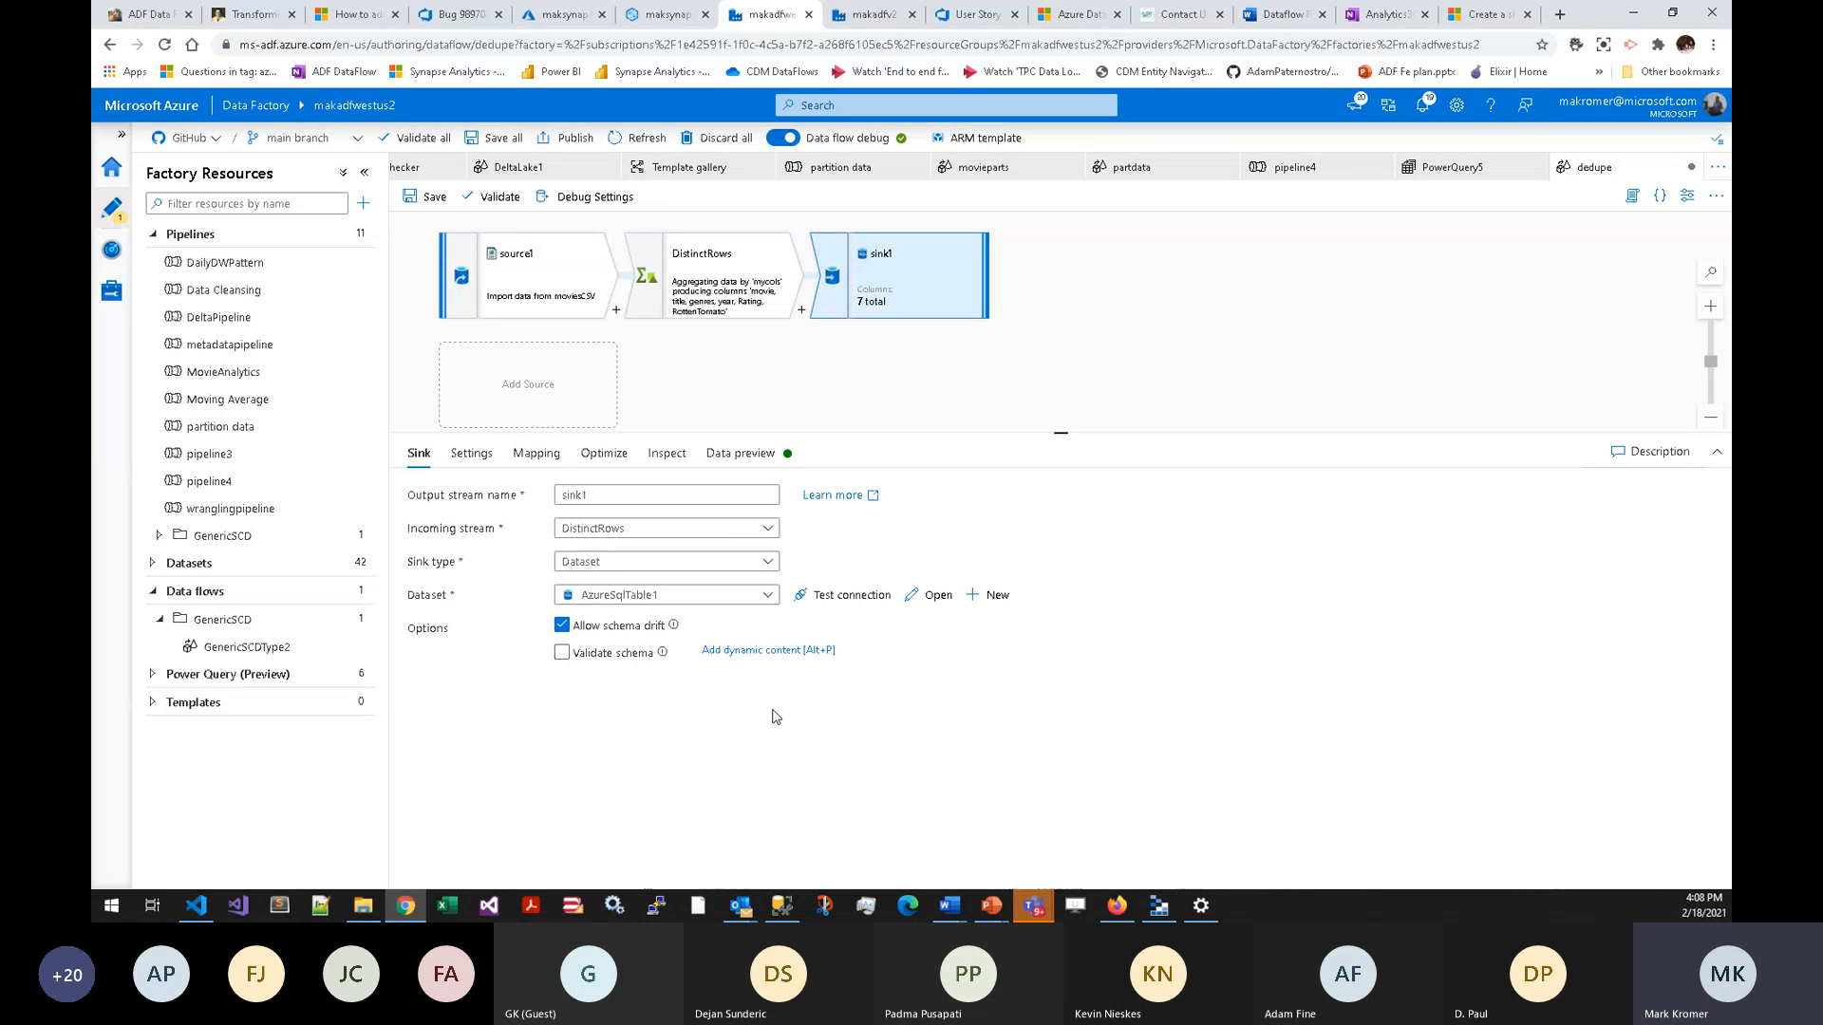
- Turn off auto mapping for sink1 to view its column mappings, and turn it back on
left_click(537, 454)
left_click(422, 543)
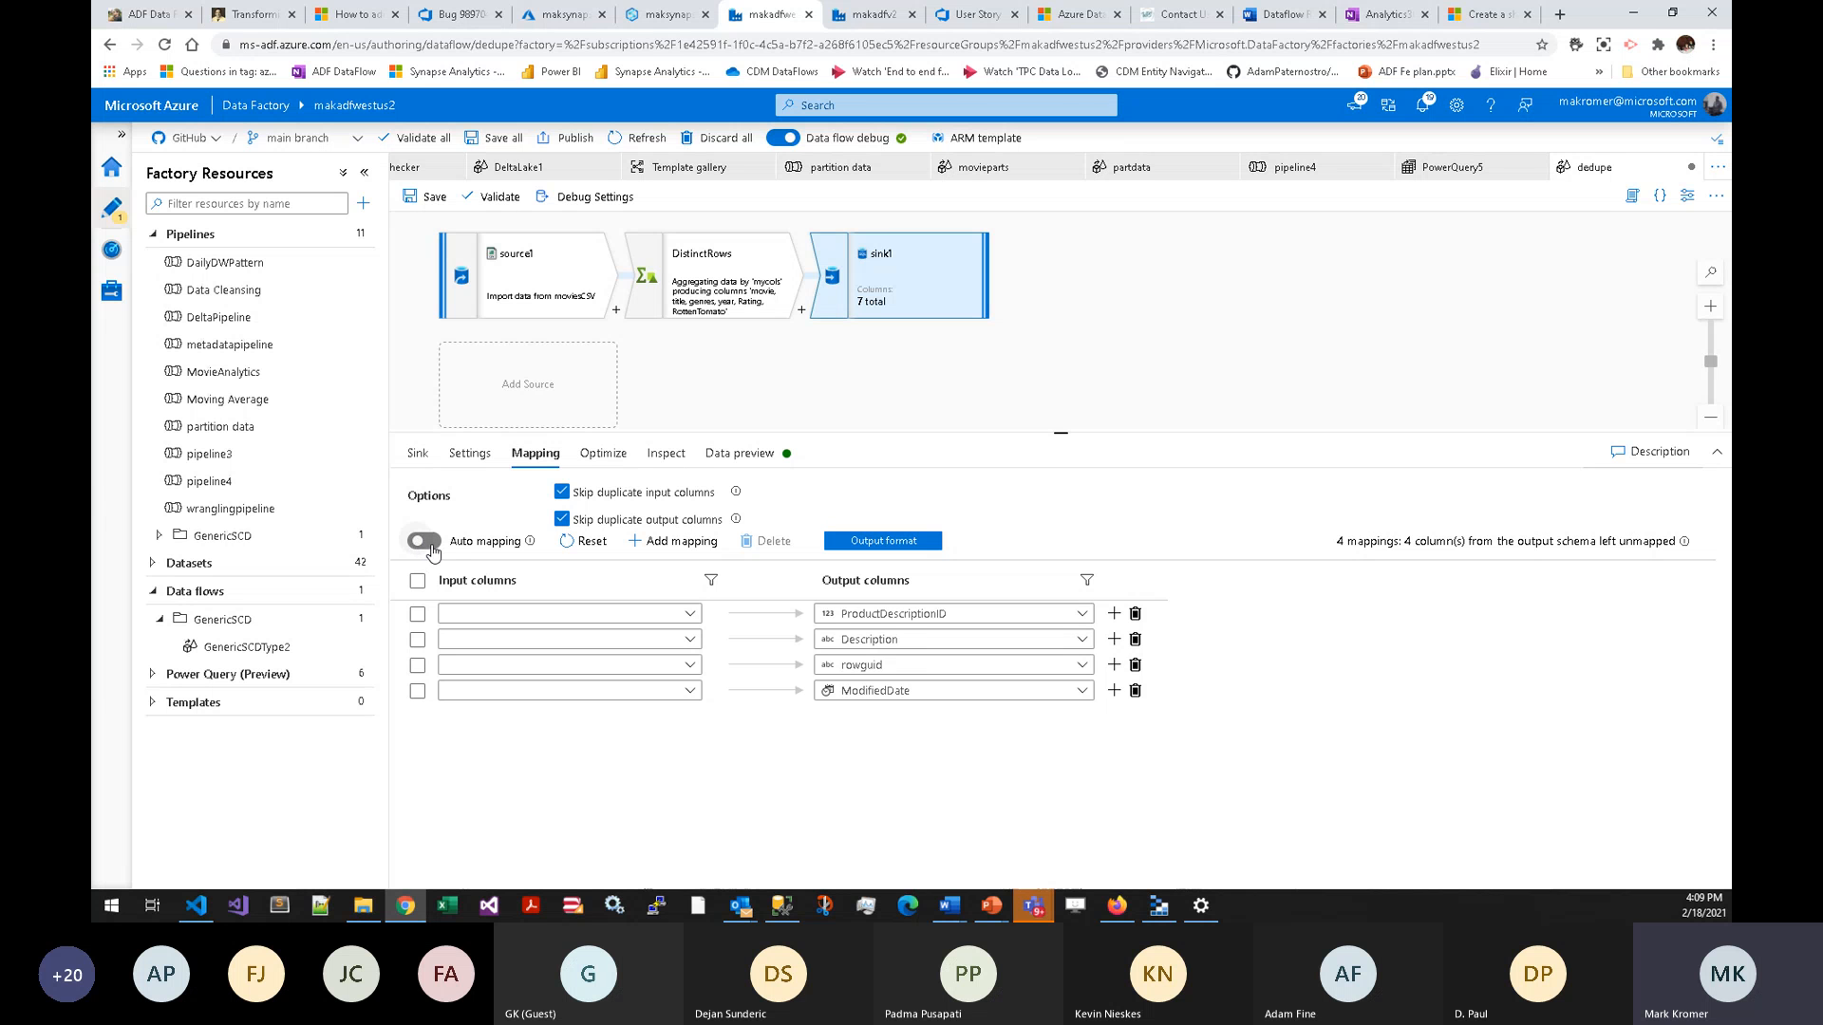
left_click(424, 542)
- Inspect the output schema of the DistinctRows aggregate and return to the sink1 mapping
left_click(703, 285)
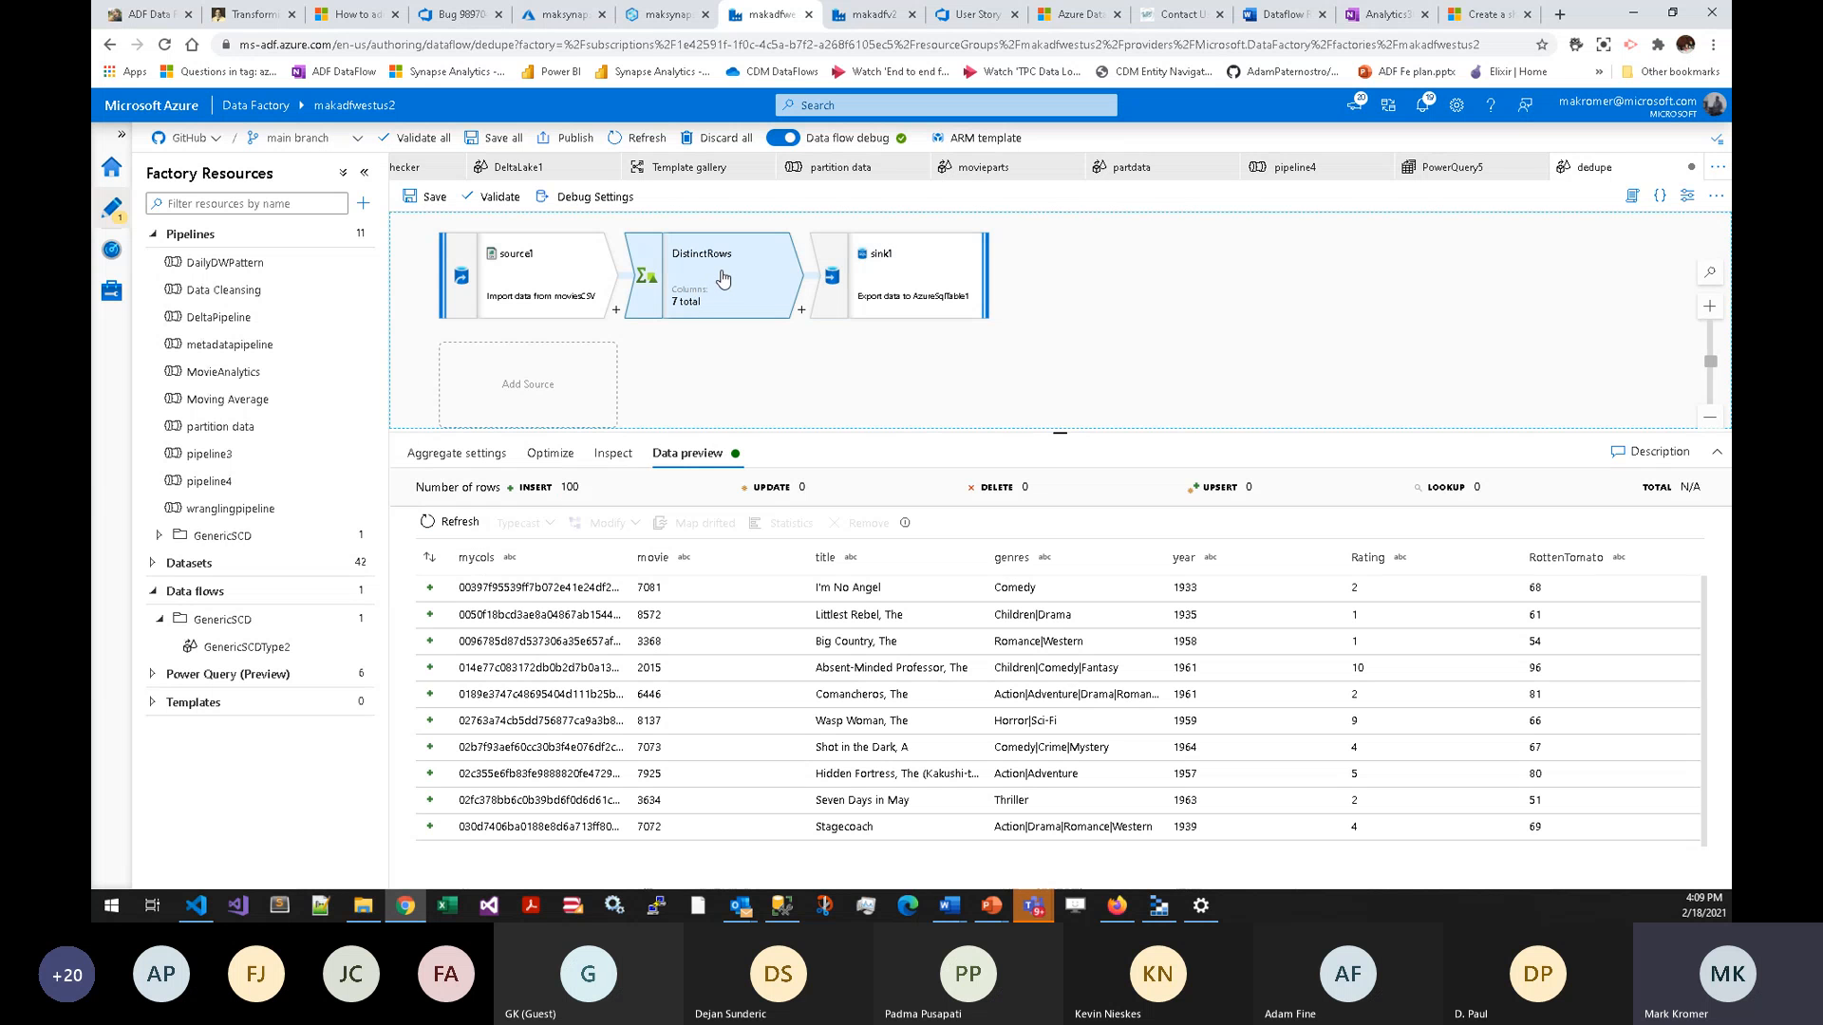
left_click(612, 454)
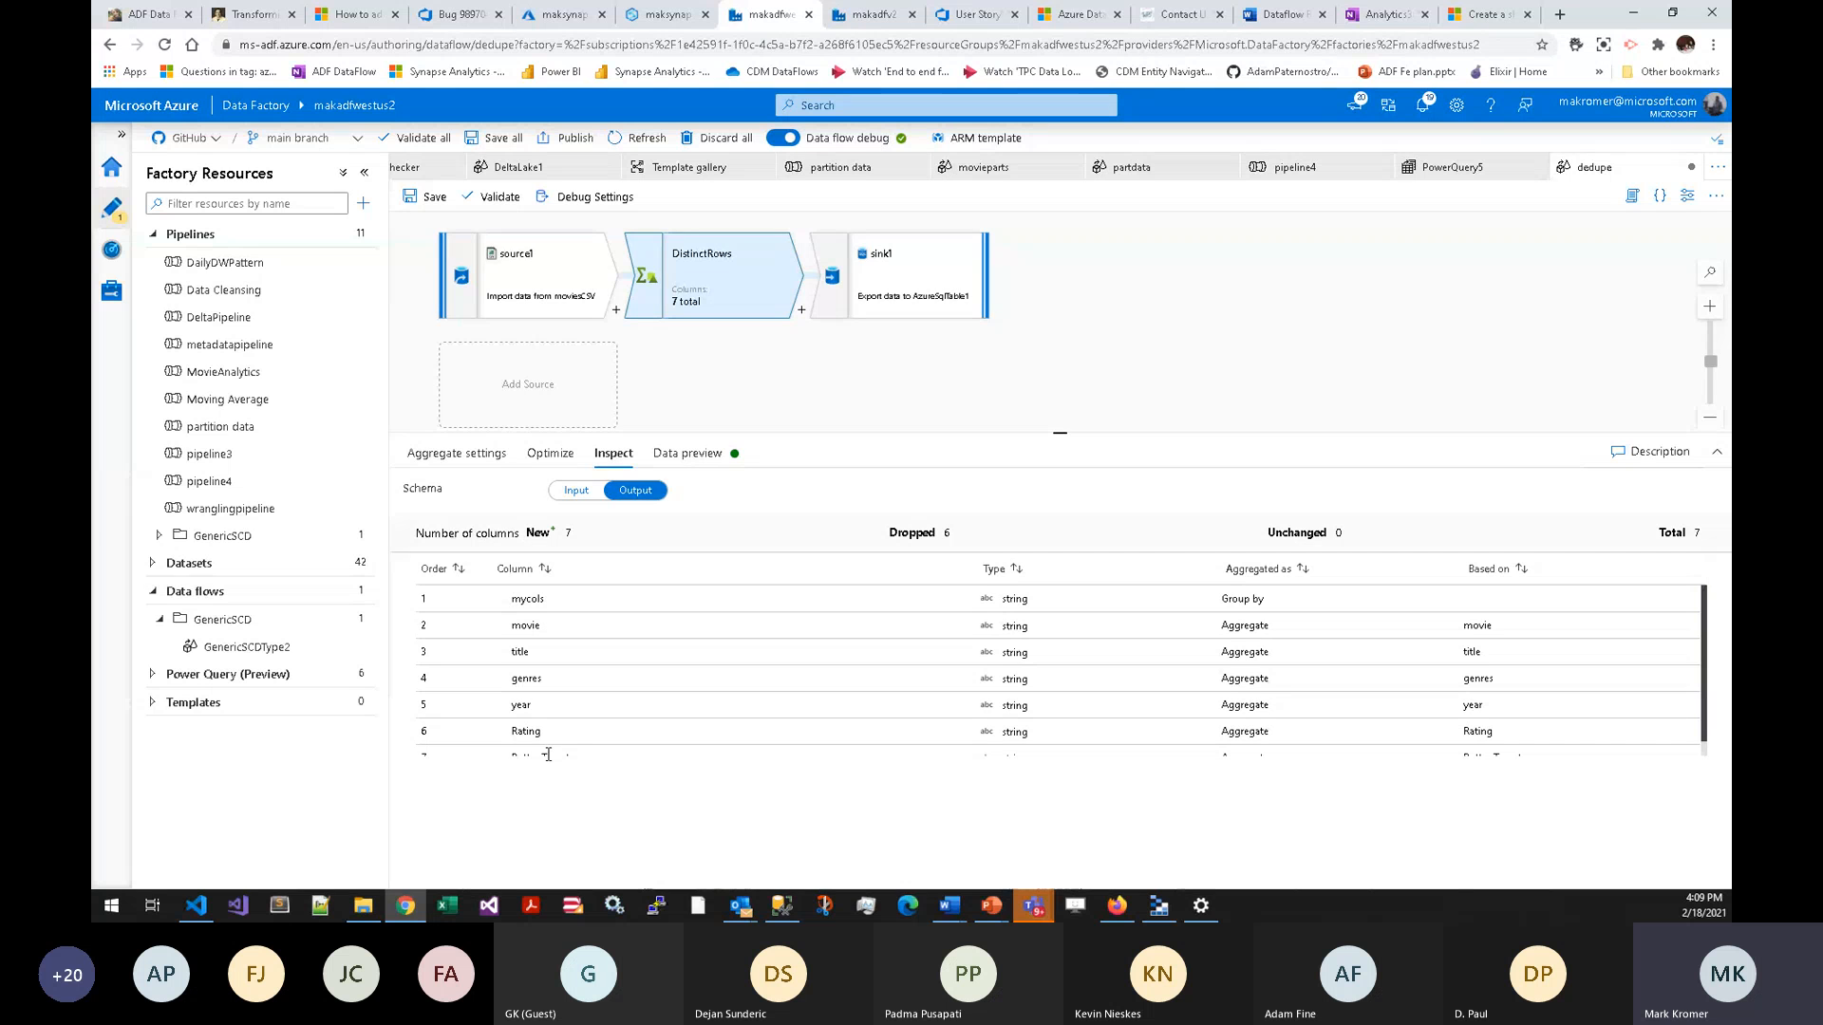
left_click(882, 283)
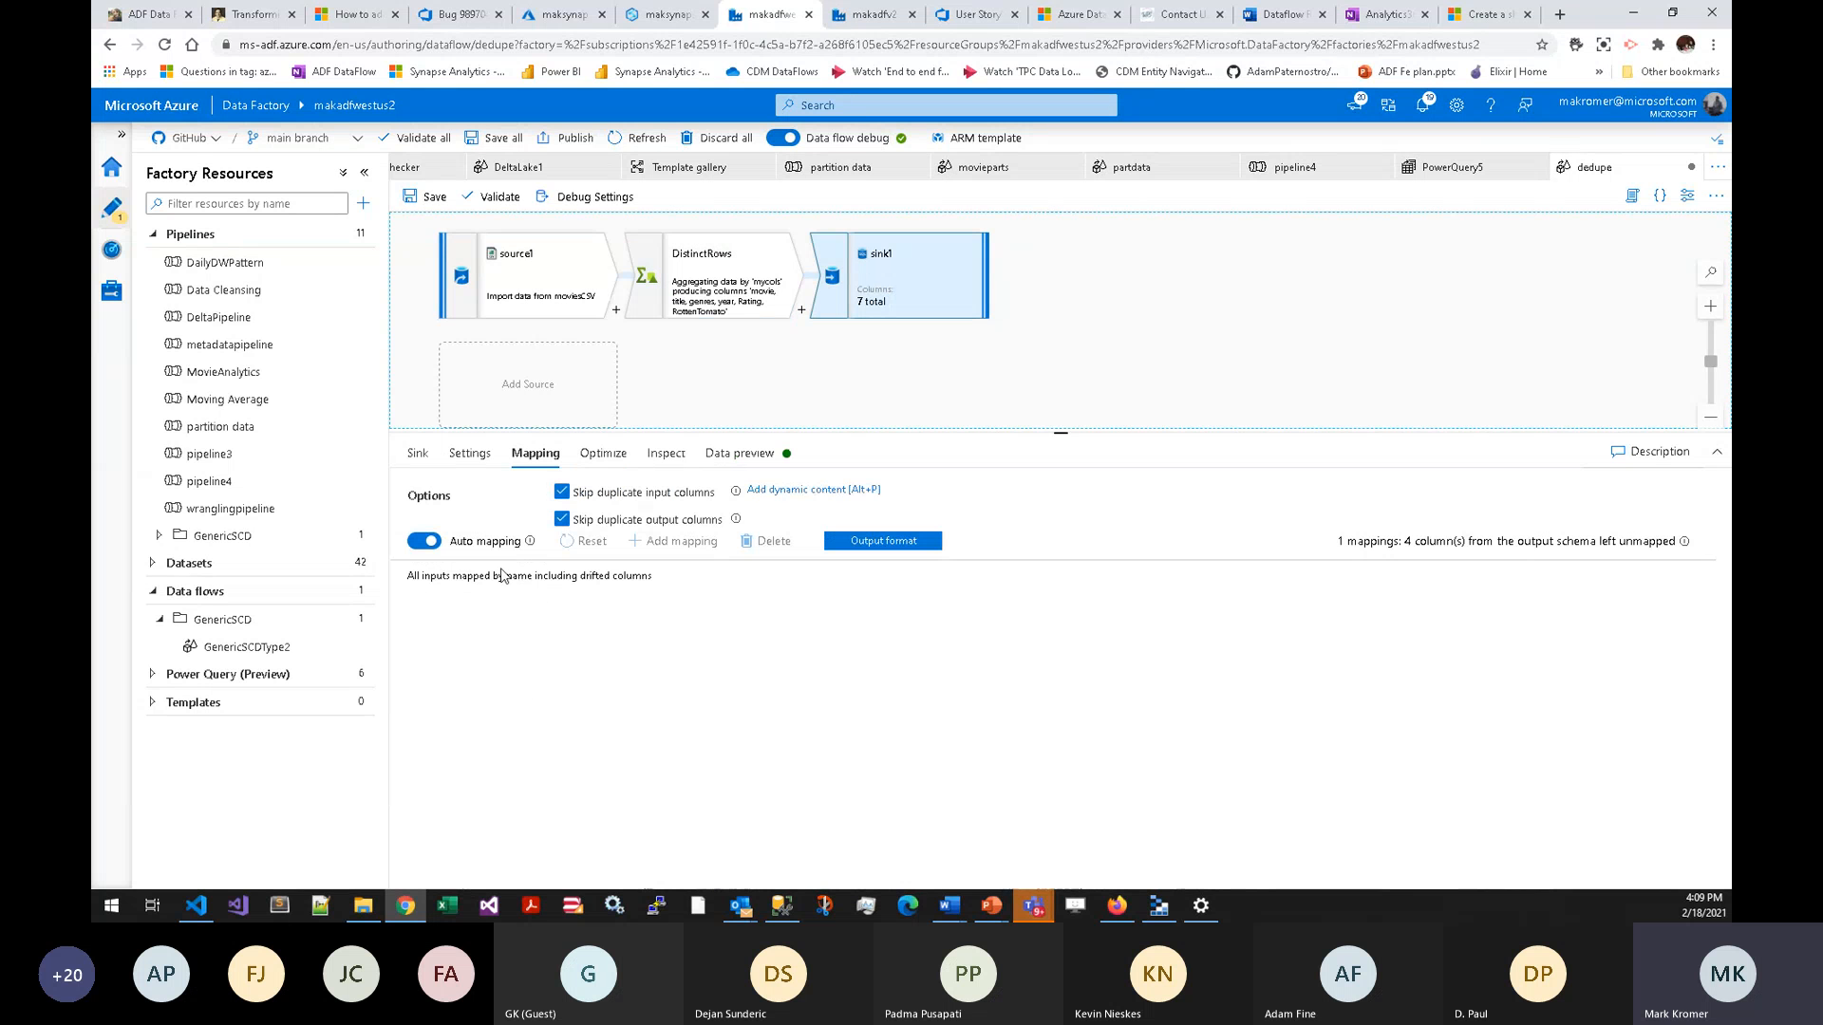
- Review the update method, table action and SQL script settings of sink1, and return to its general sink configuration
left_click(471, 454)
left_click_drag(835, 433, 838, 266)
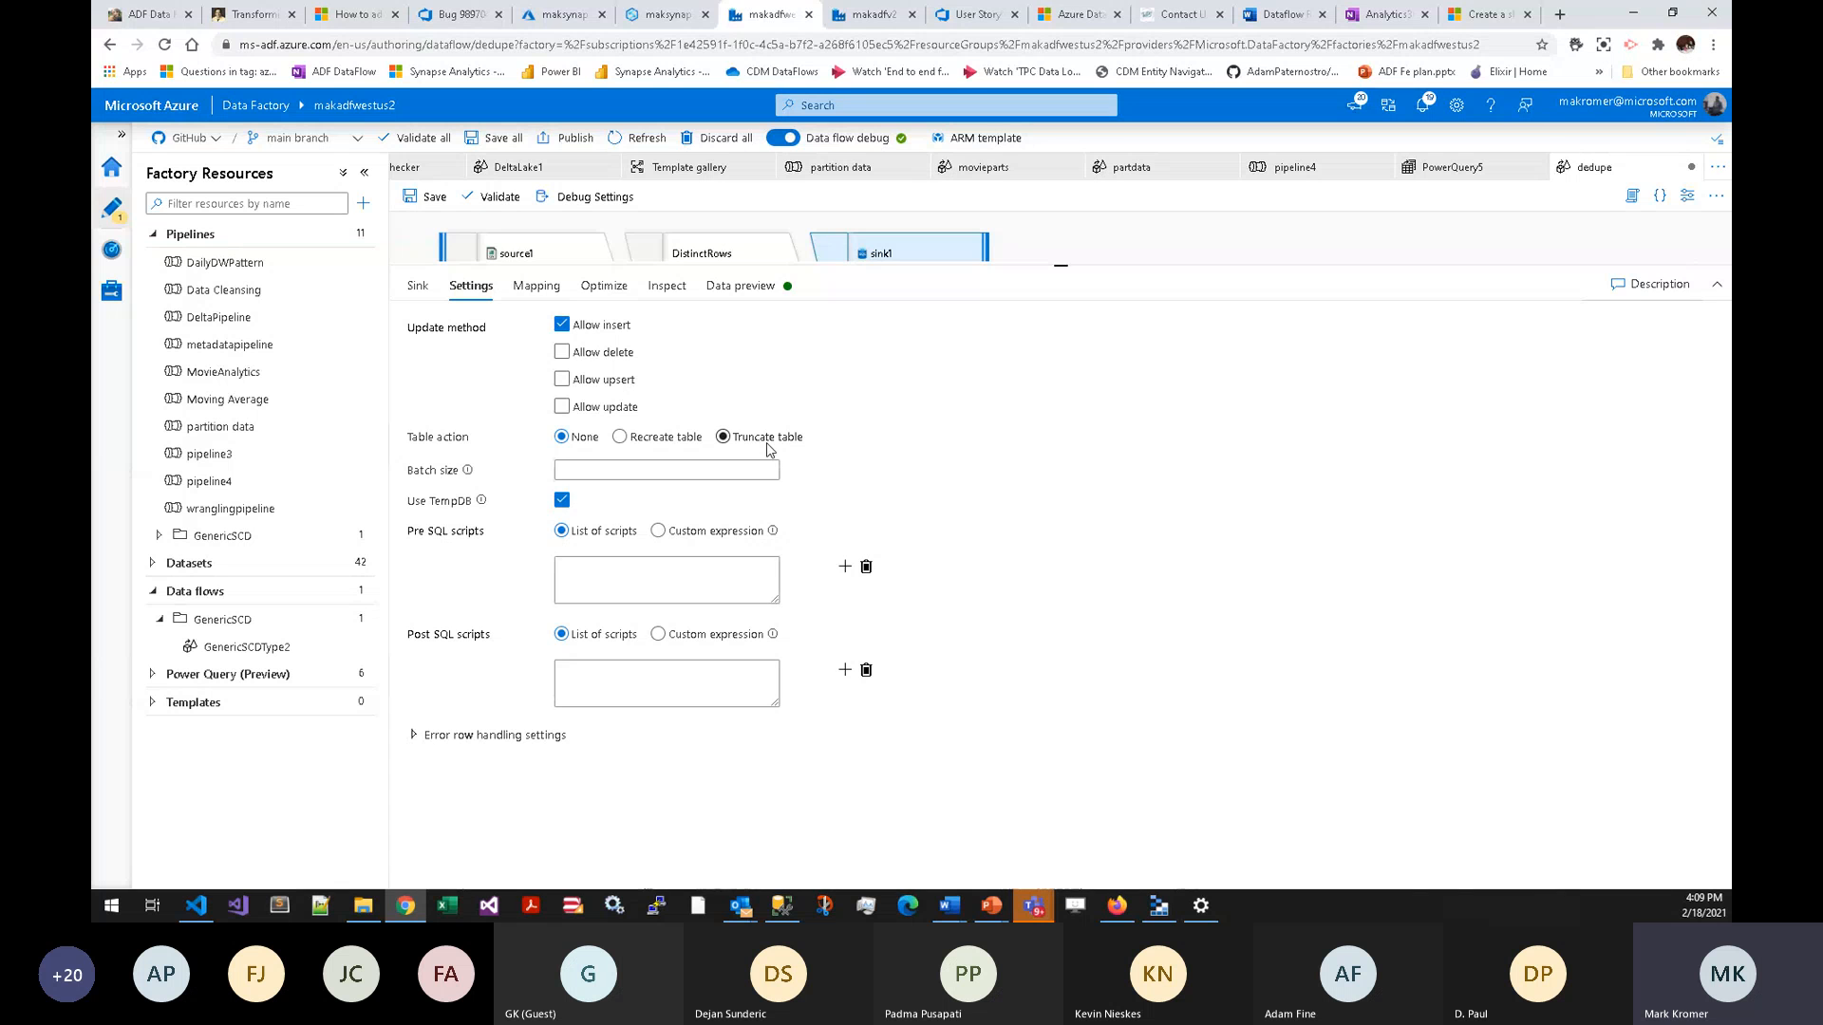
scroll(902, 513, "up", 2)
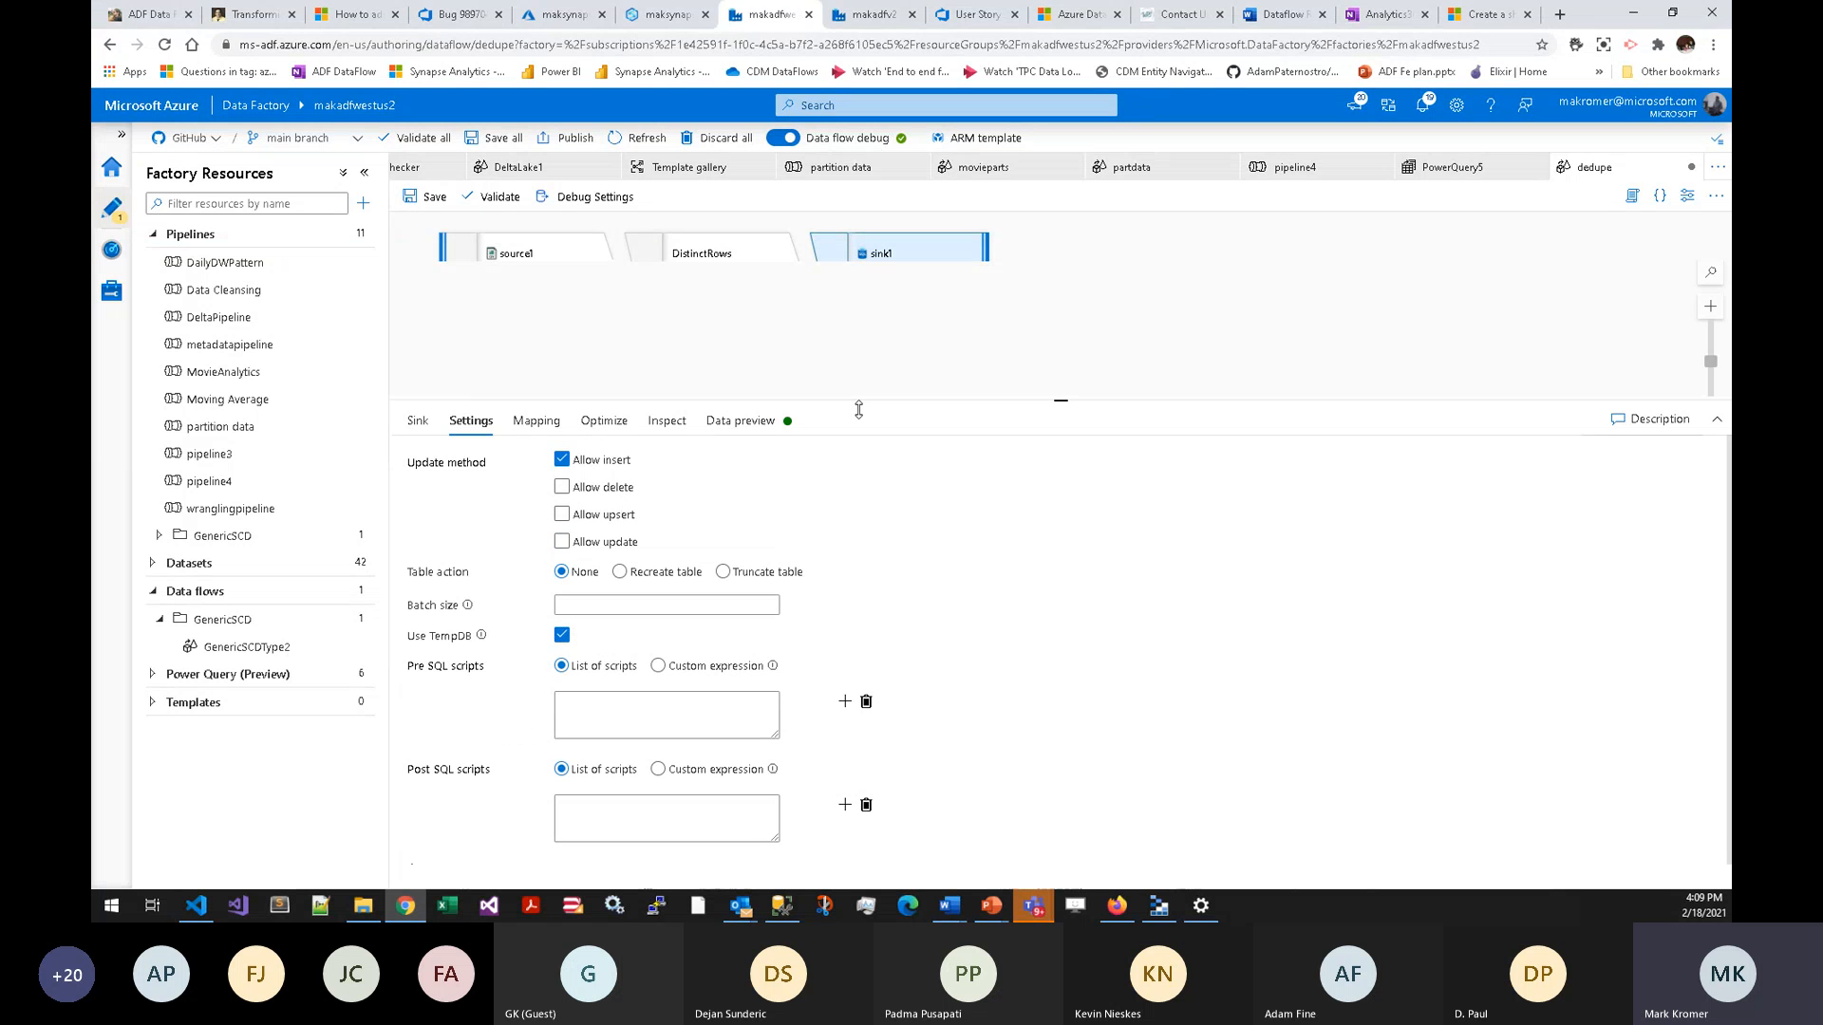
left_click(419, 422)
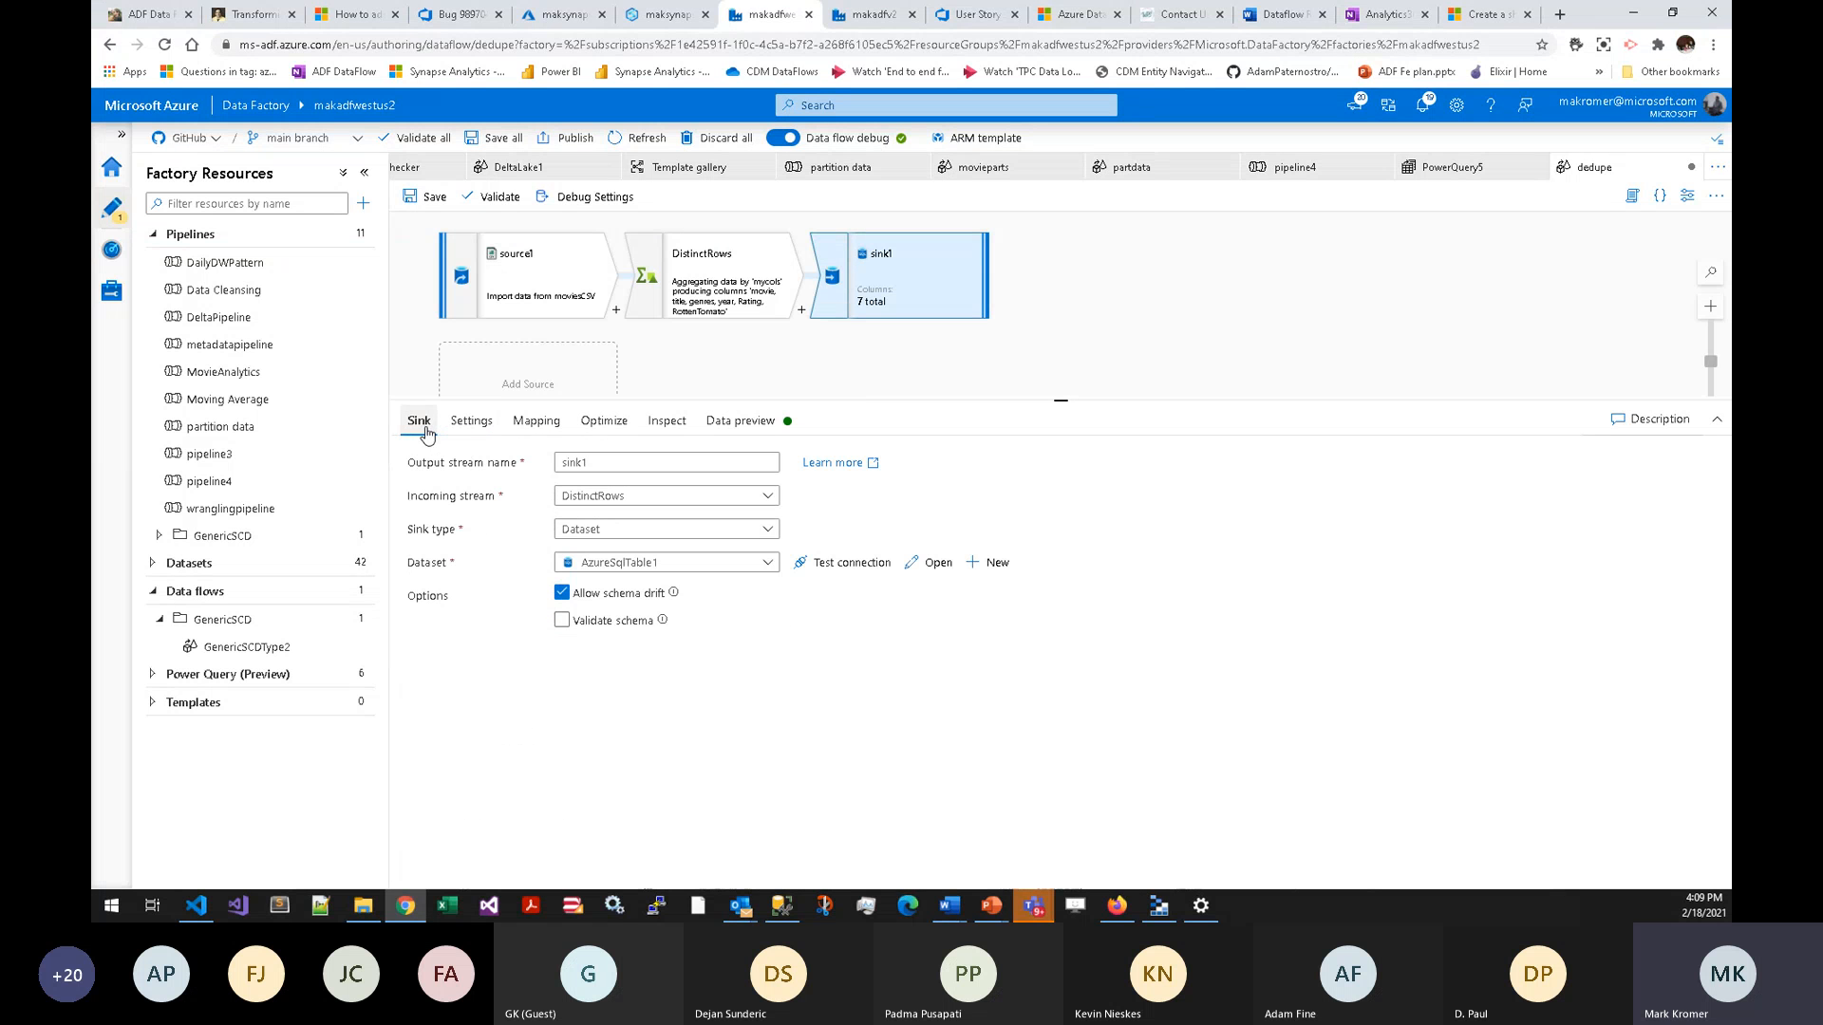
- Change the dataset of sink1 in the dedupe data flow to folderout, filtering the datasets by folder
left_click(655, 564)
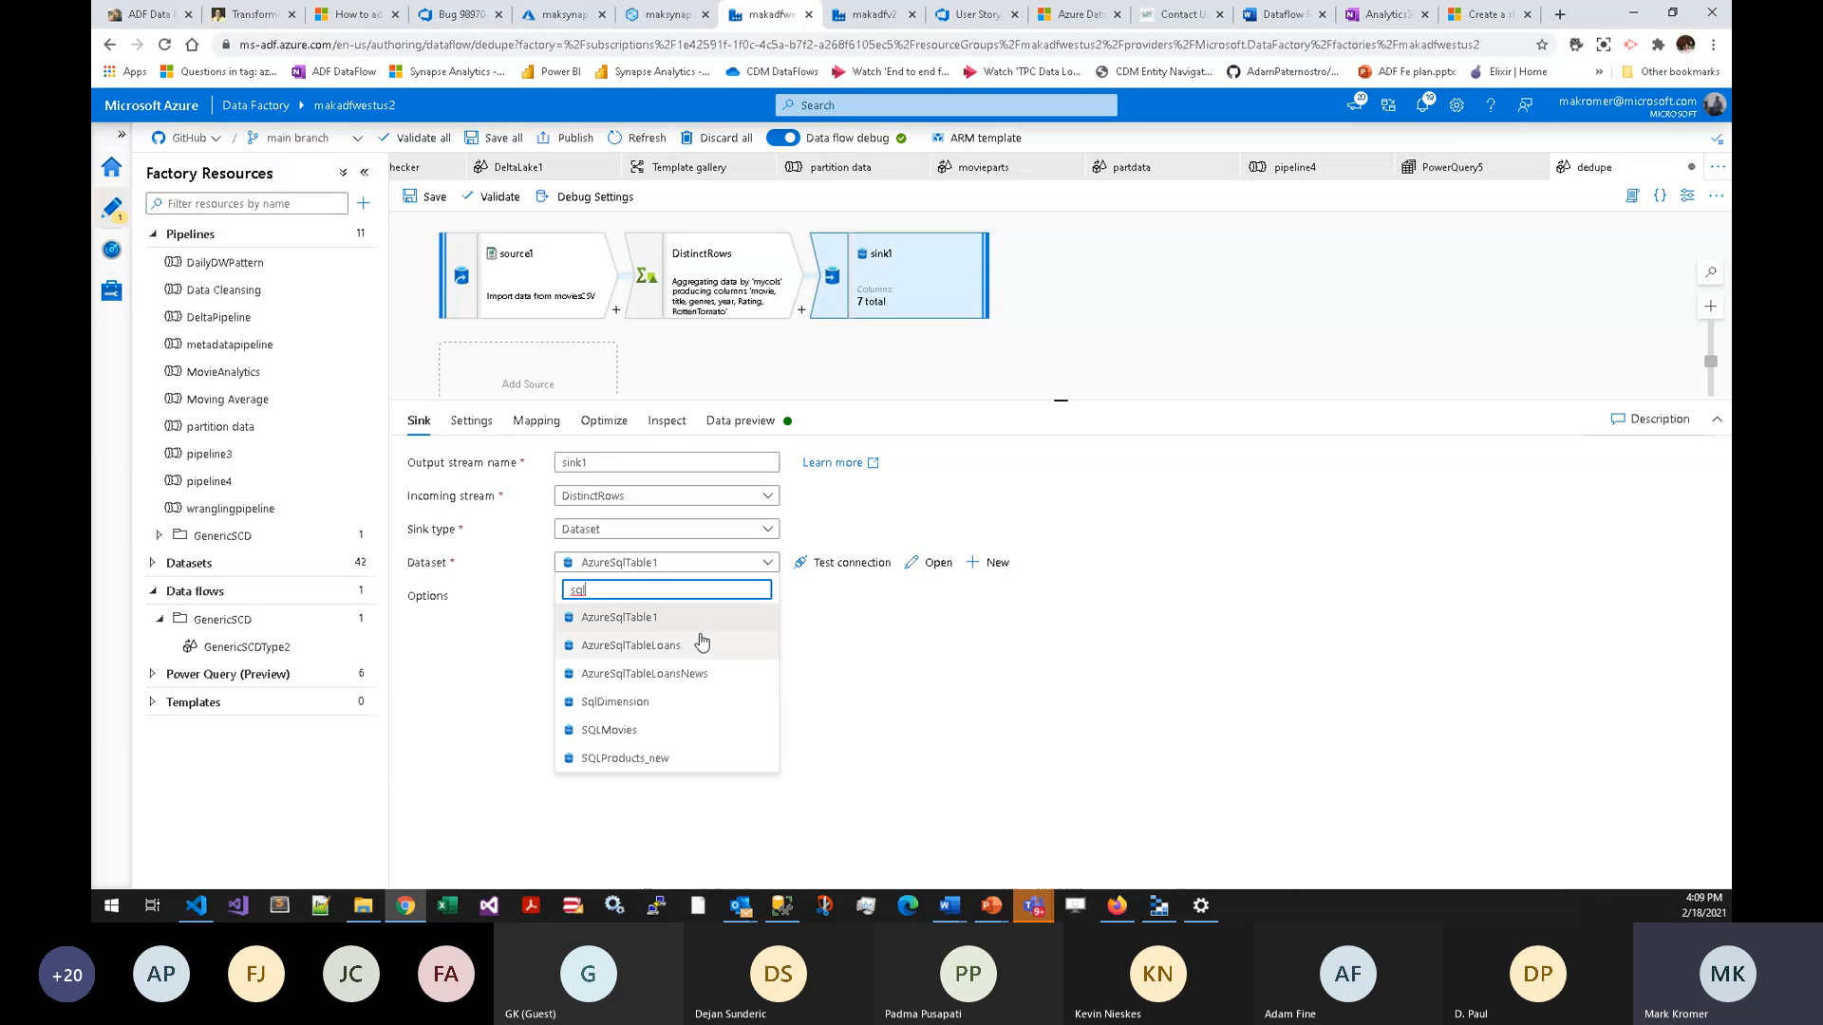
key("BackSpace")
key("BackSpace")
key("BackSpace")
type("folder")
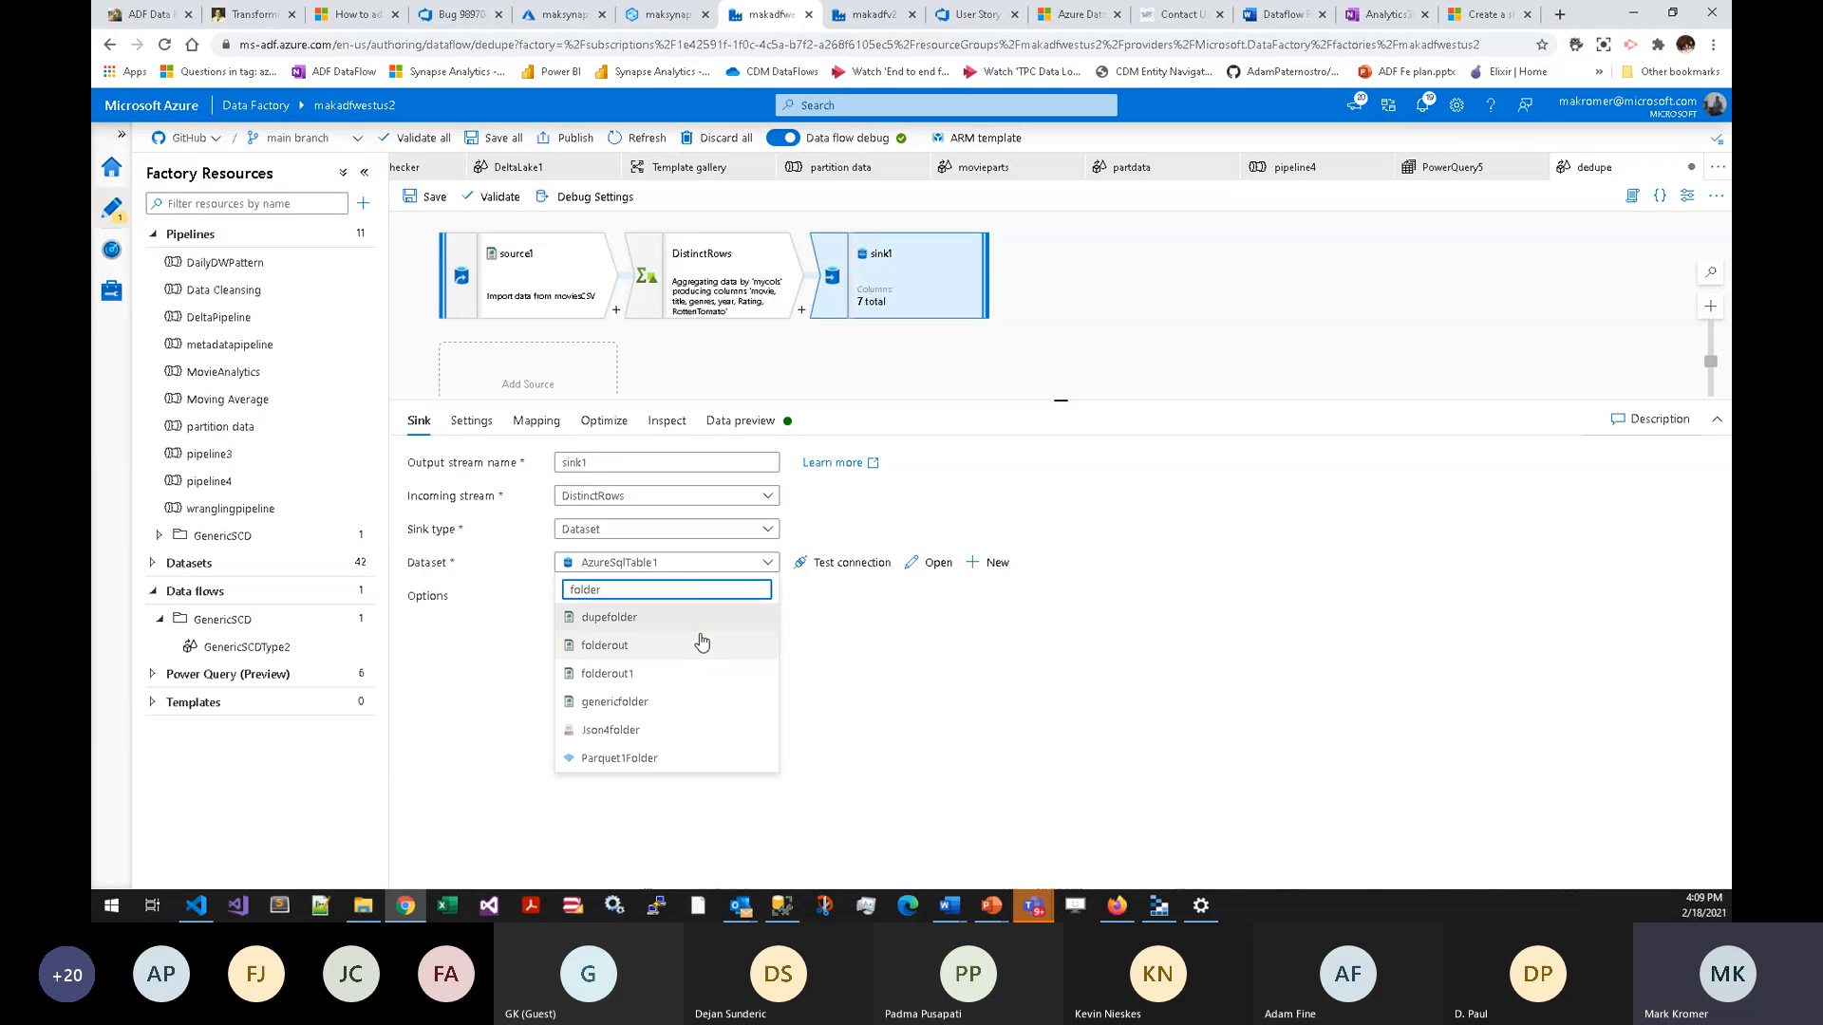
left_click(701, 646)
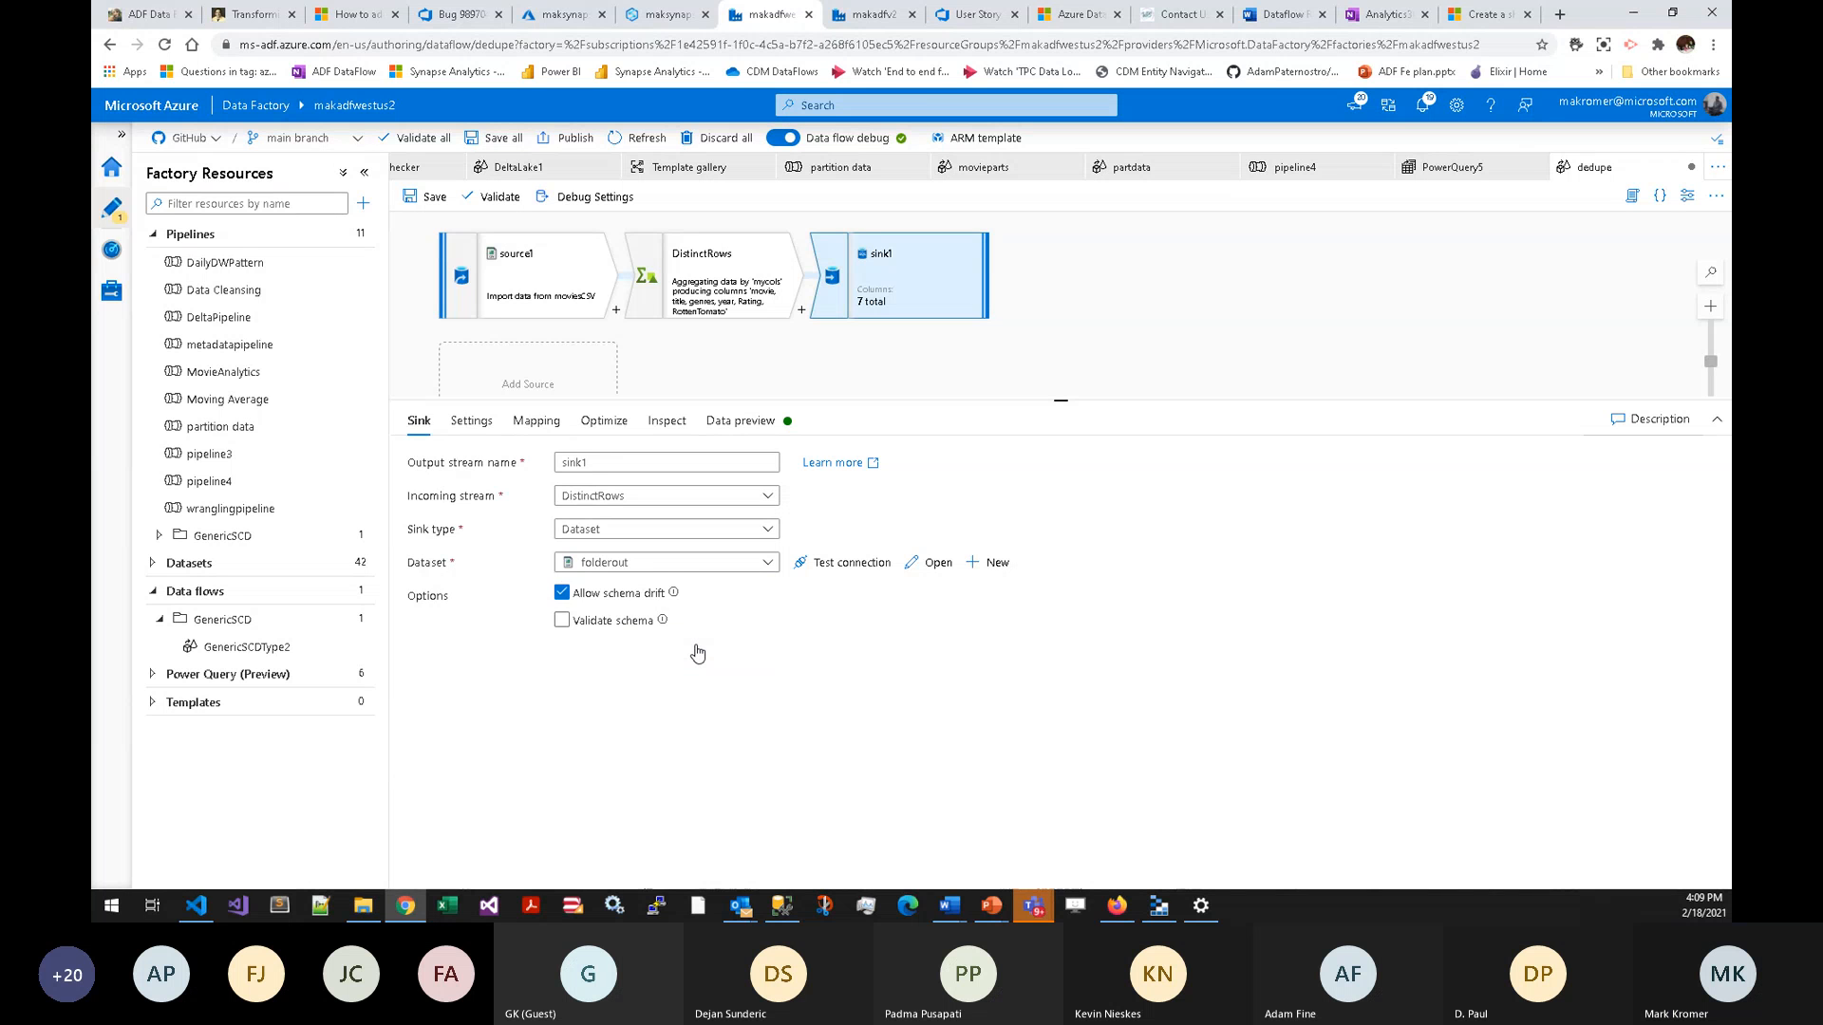
mouse_move(1115, 302)
left_mouse_down()
mouse_move(1182, 323)
mouse_move(1093, 298)
left_mouse_up()
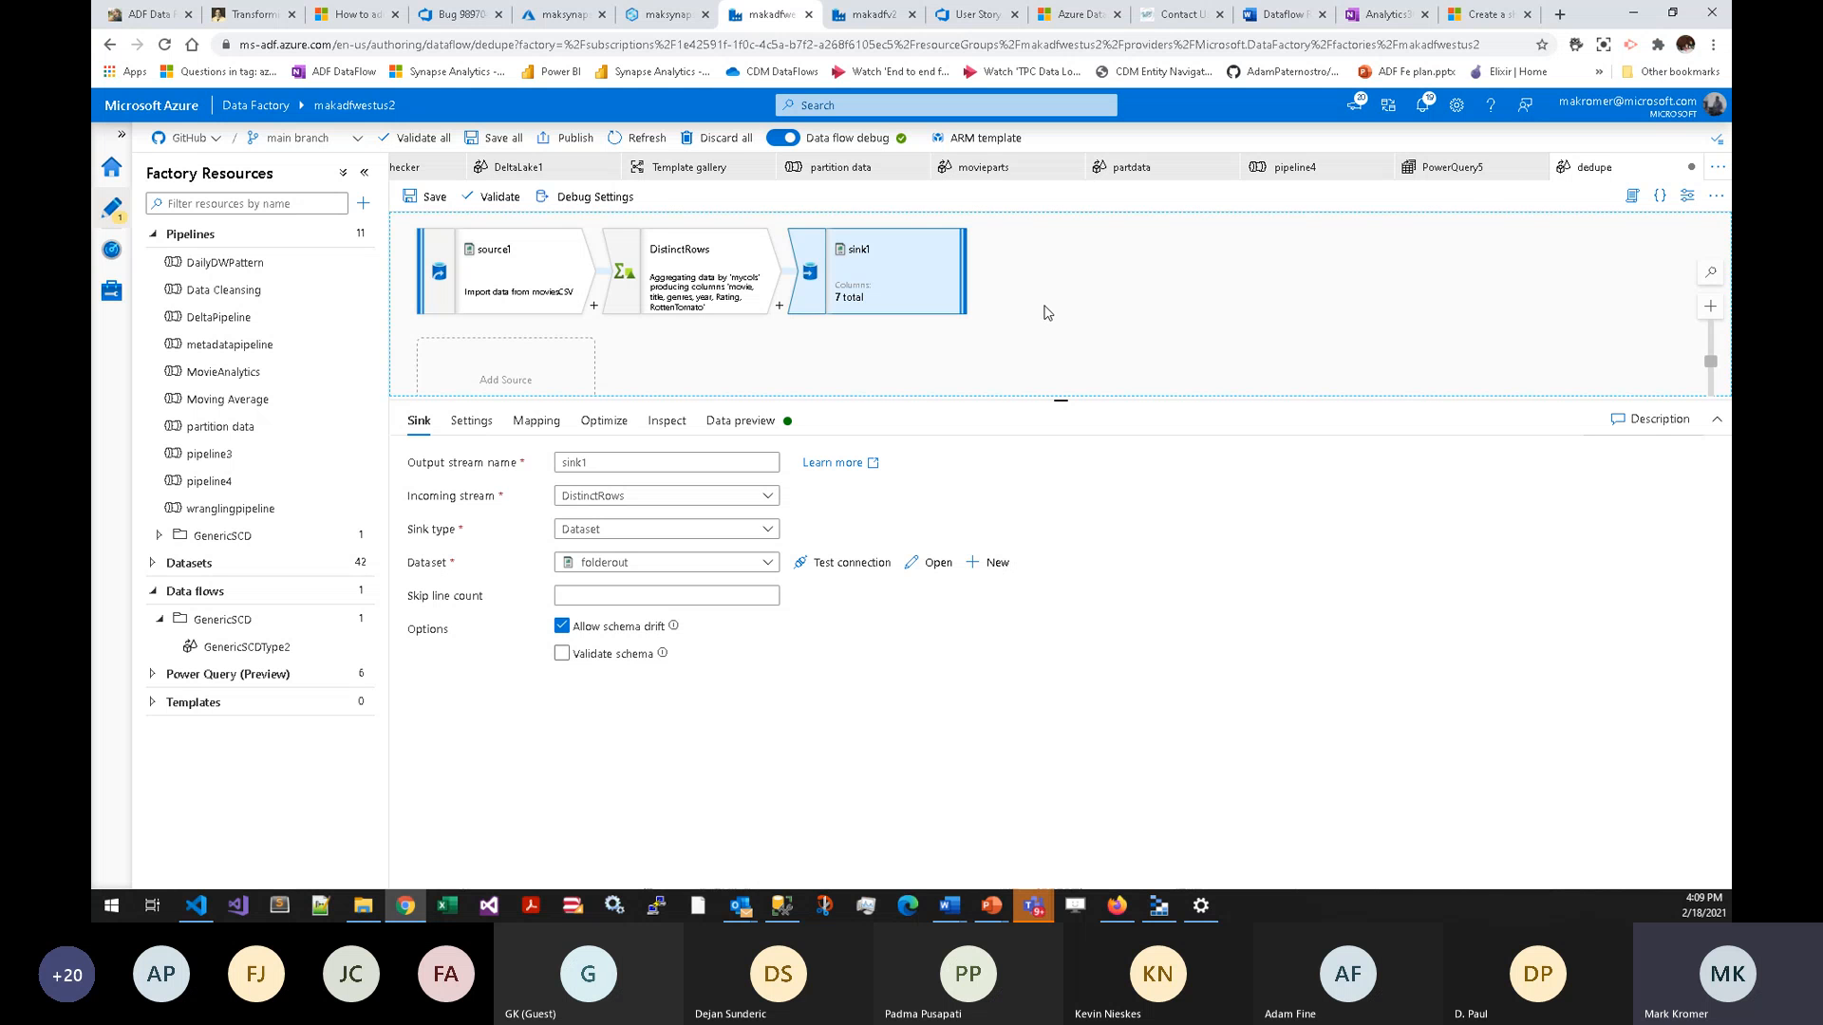
mouse_move(1063, 315)
left_mouse_down()
mouse_move(1127, 305)
mouse_move(1080, 312)
left_mouse_up()
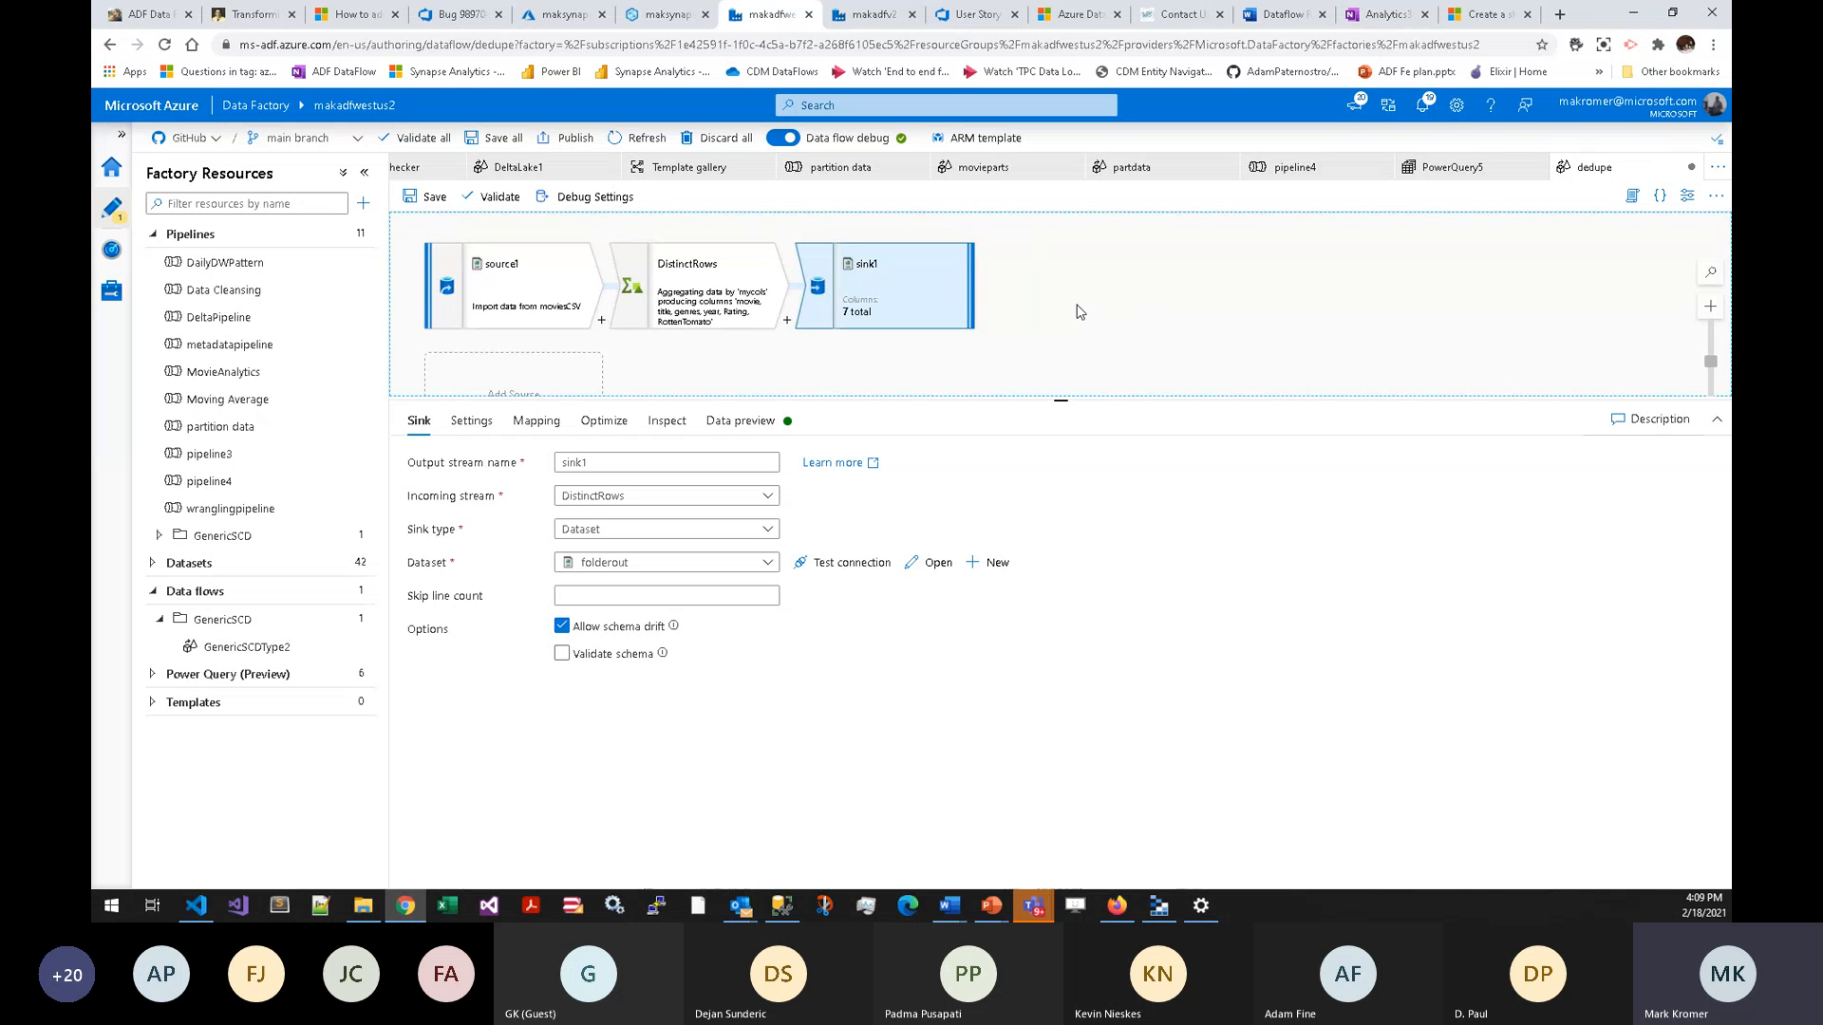
- Open the partition data pipeline to view its data flow activities
left_click(826, 177)
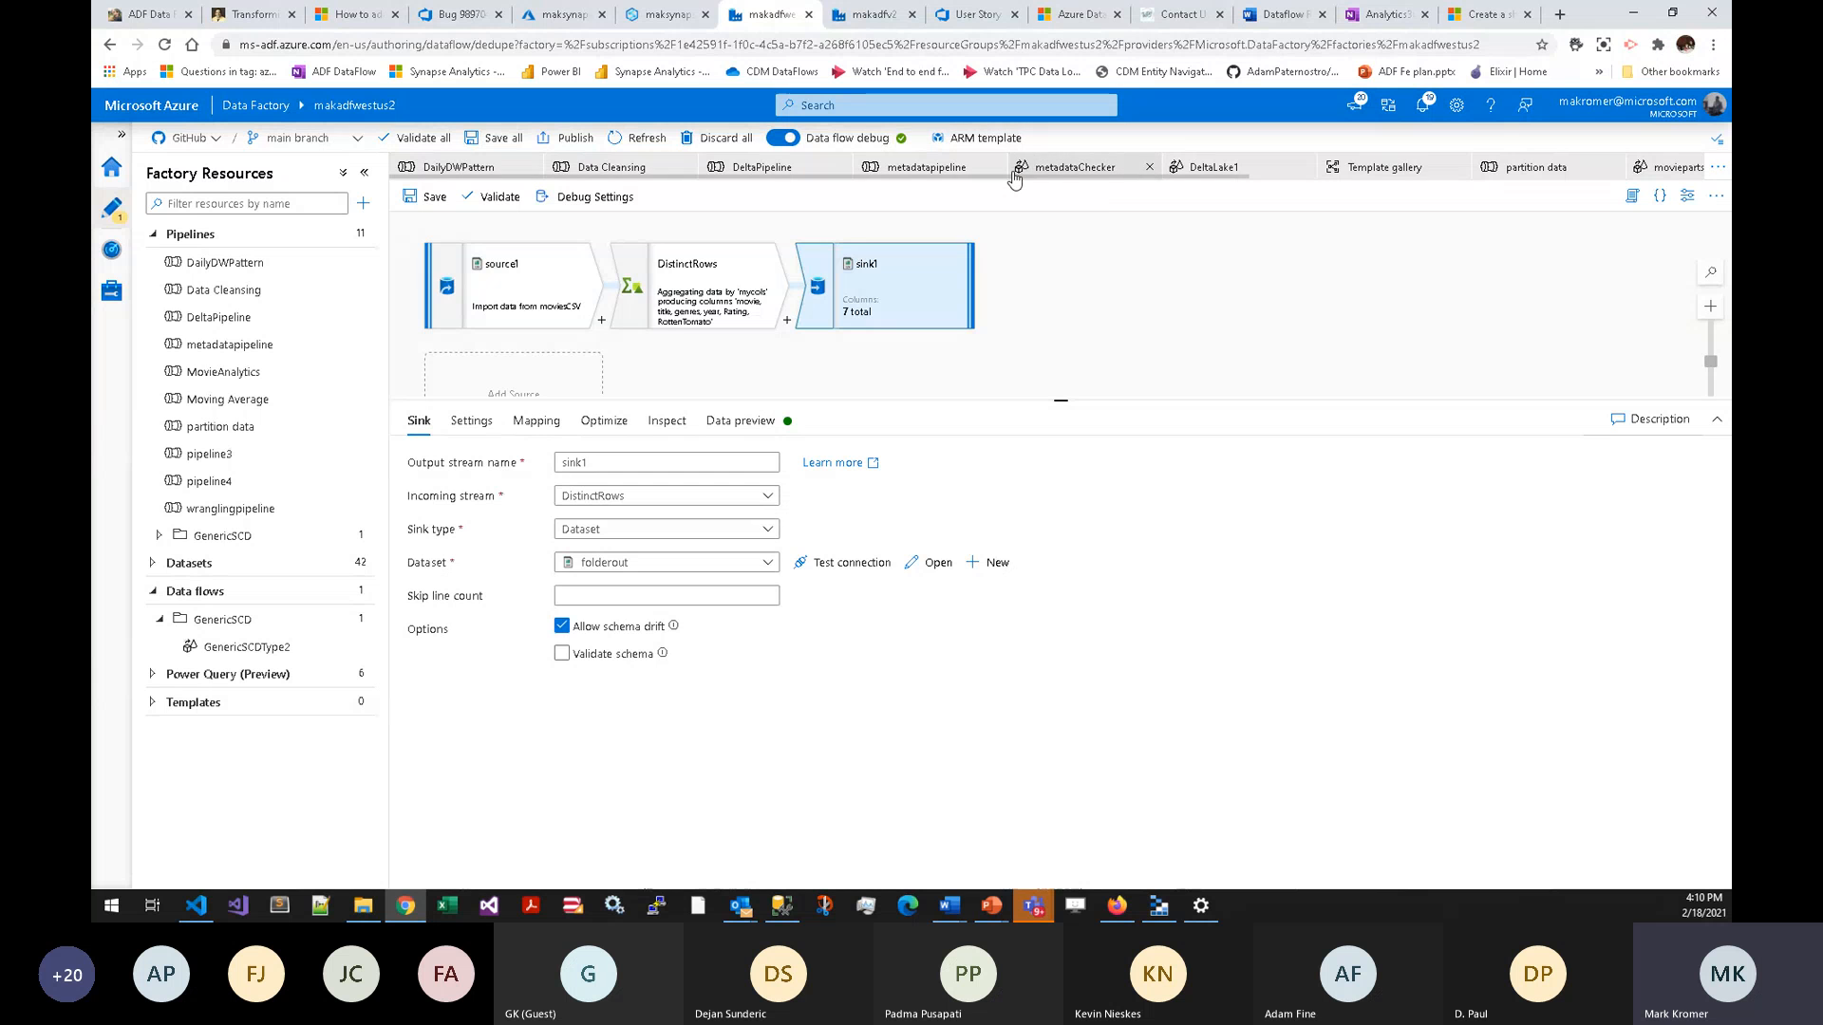
left_click_drag(1015, 178, 1154, 169)
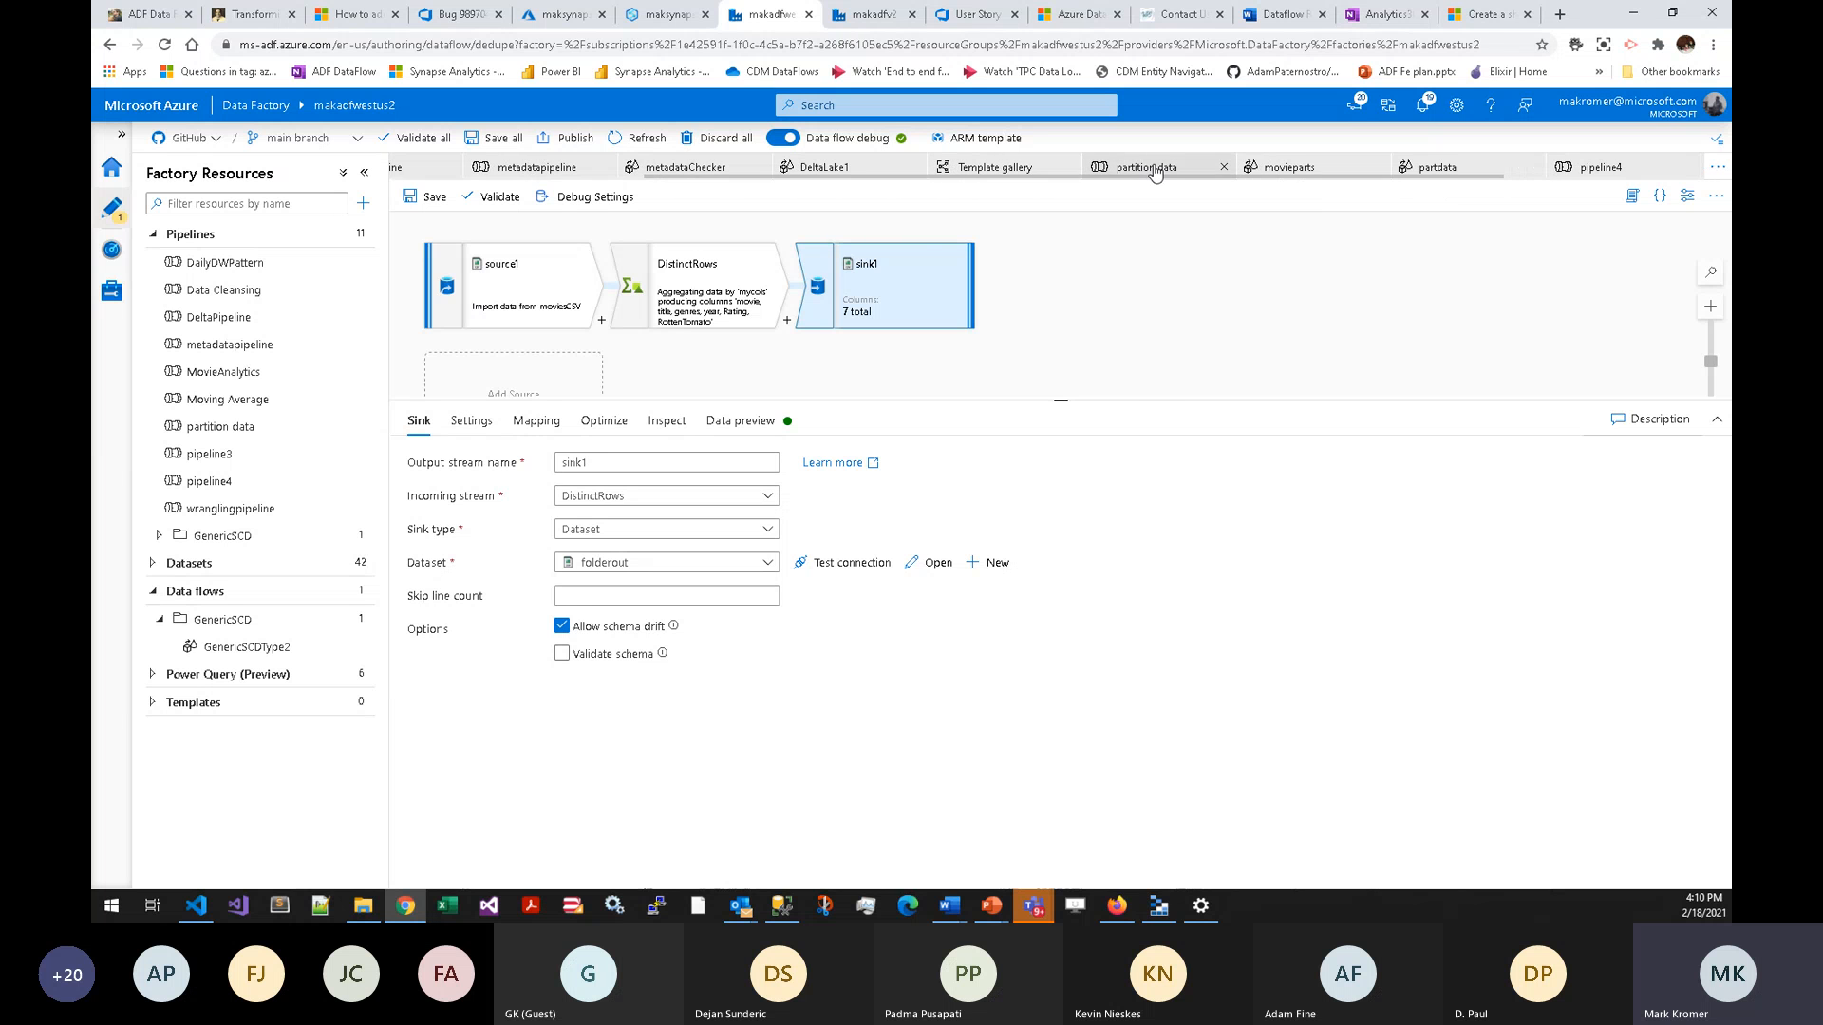
left_click(1155, 169)
left_click_drag(1165, 418, 1045, 418)
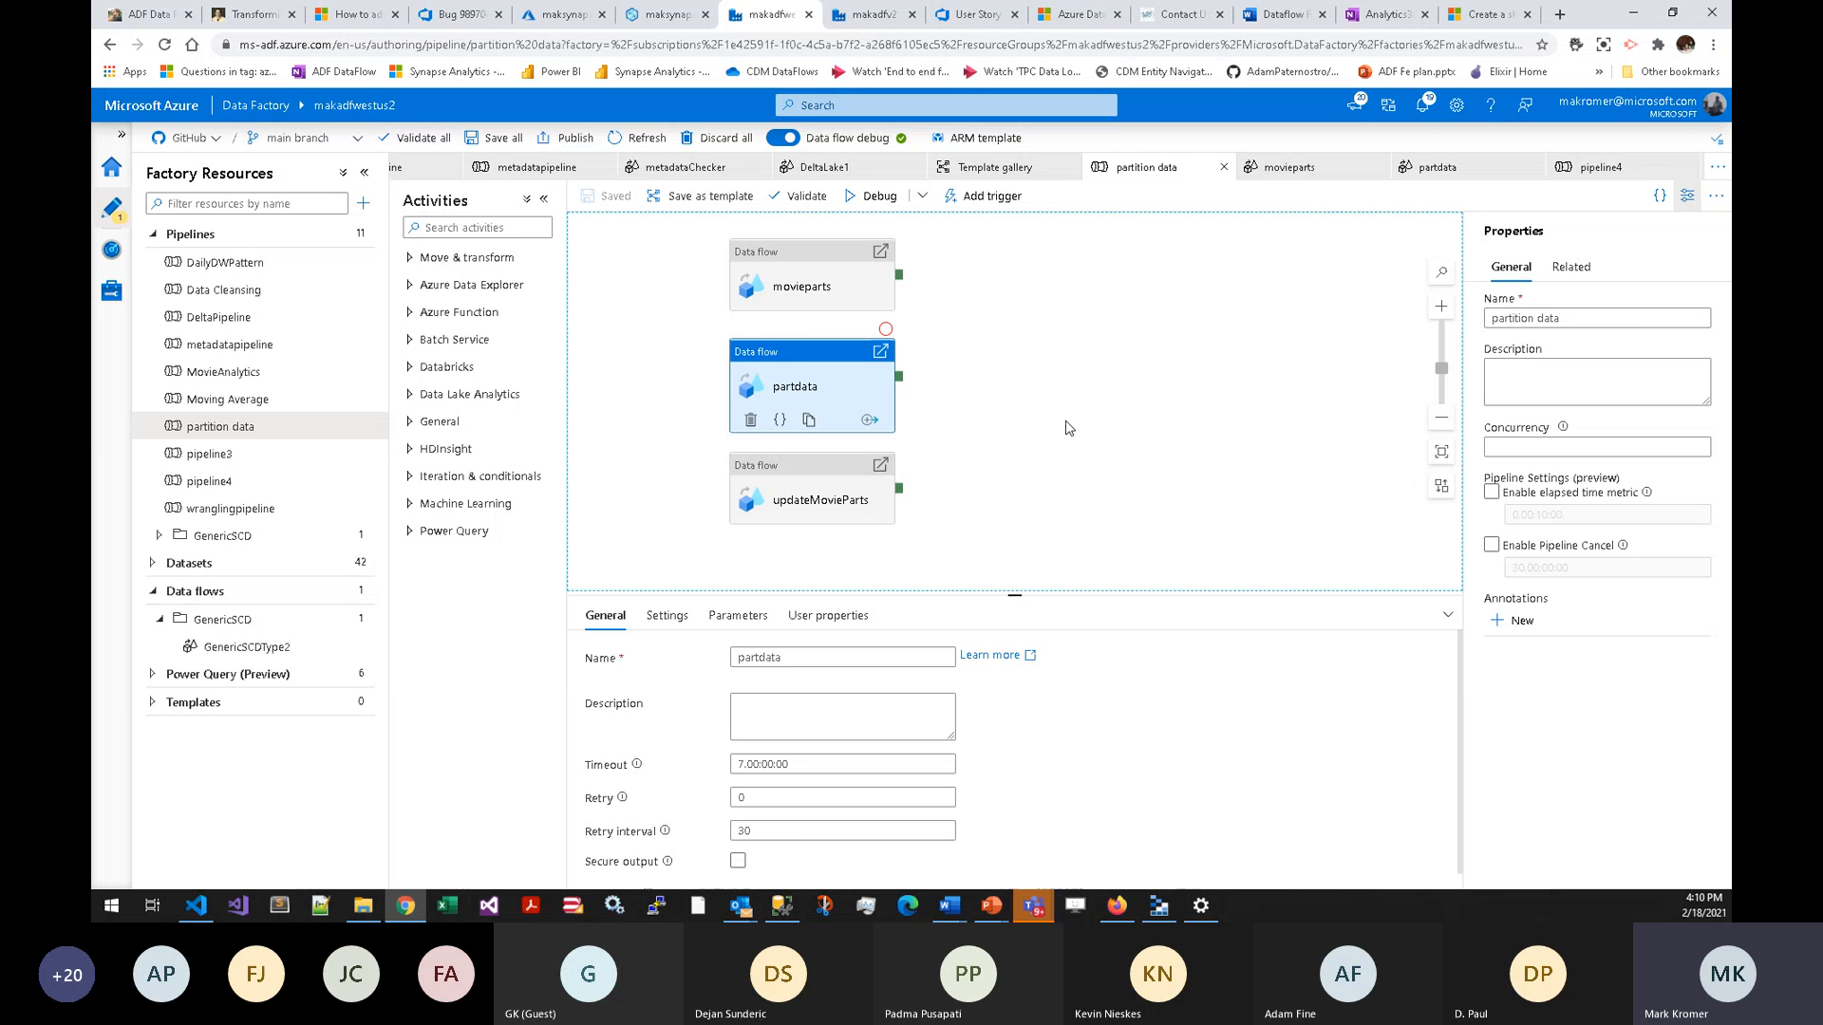
- Switch to Azure Storage Explorer and browse mycontainer to the parts folder inside output, reversing the name sort order on the way
left_click(1149, 910)
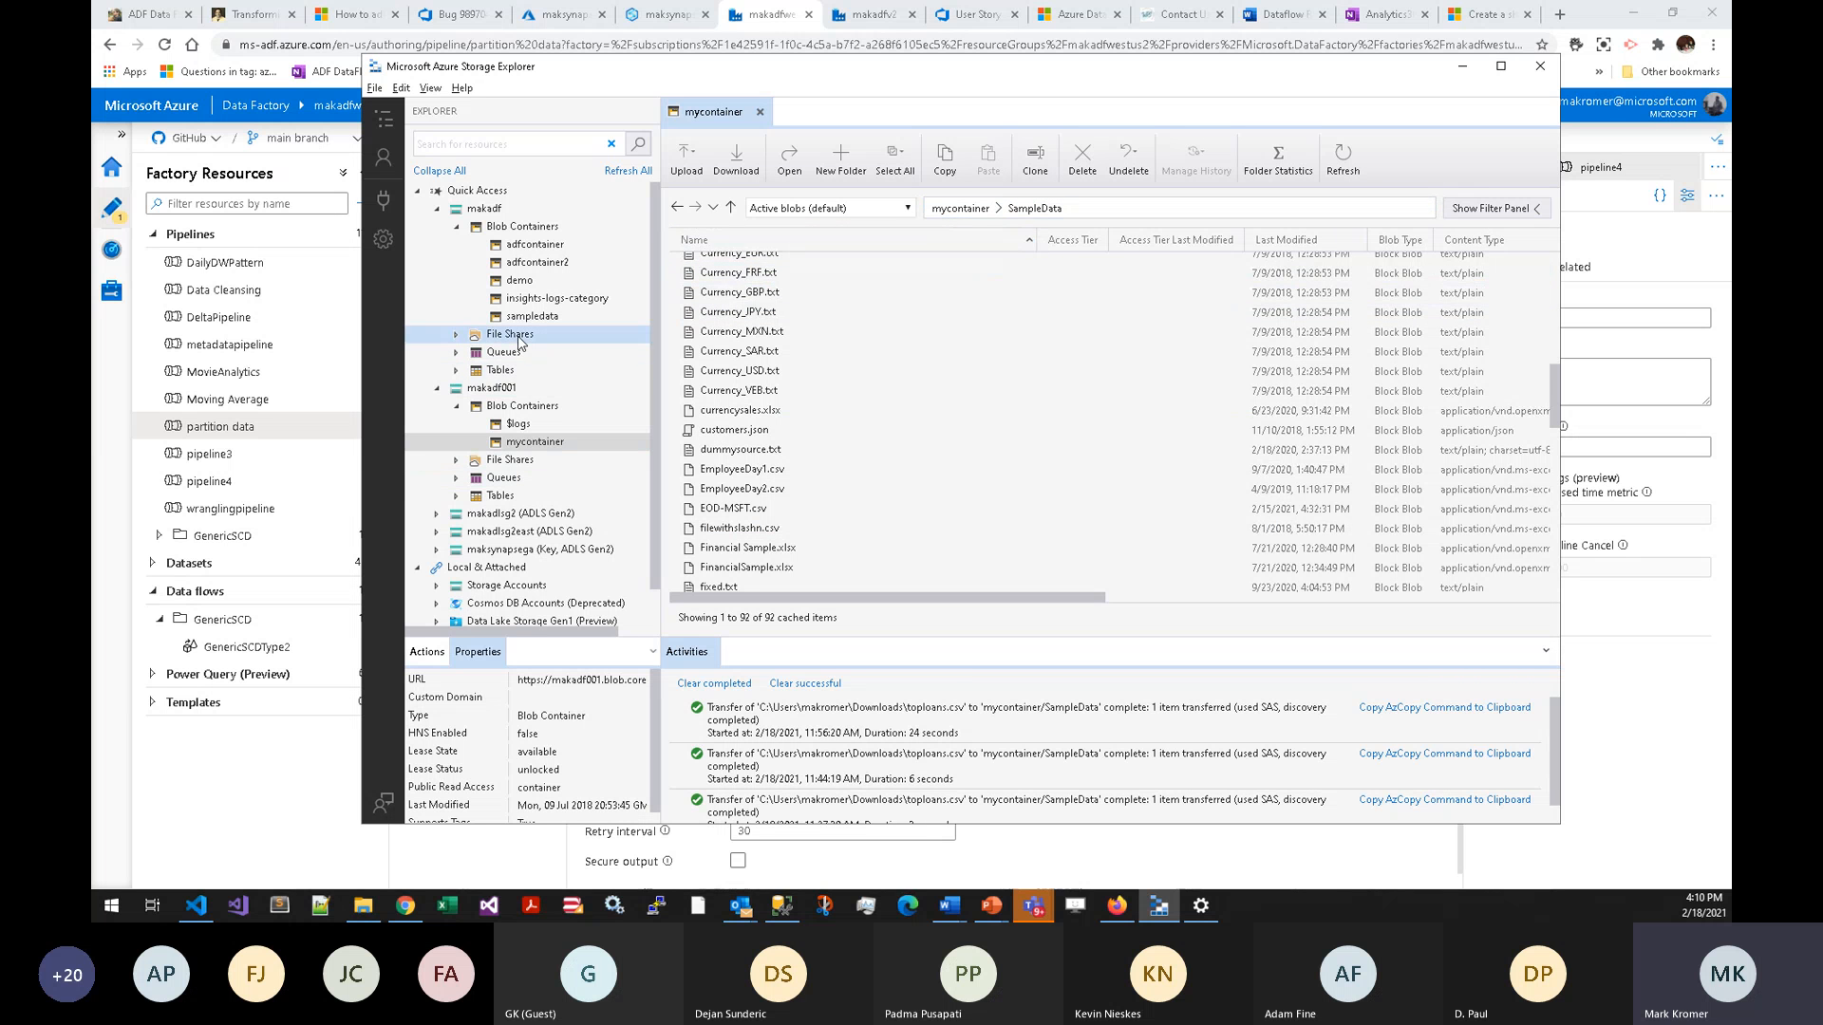
left_click(514, 443)
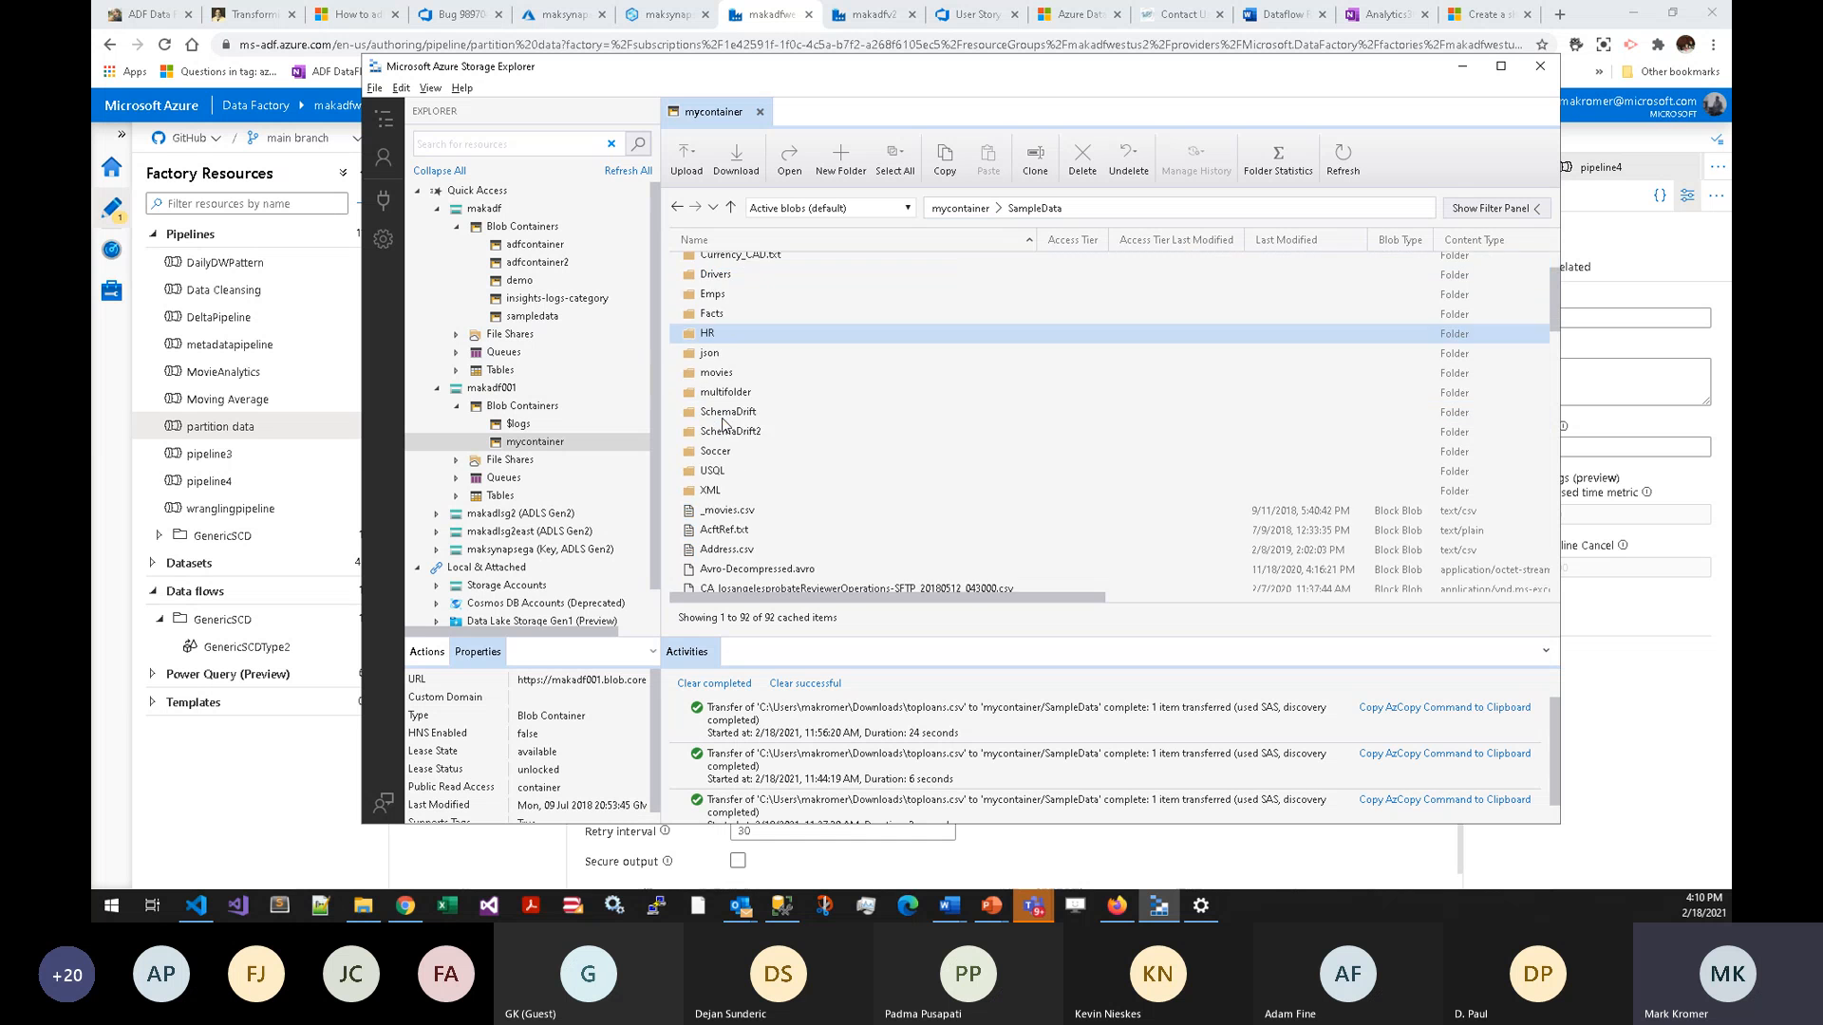
left_click(983, 211)
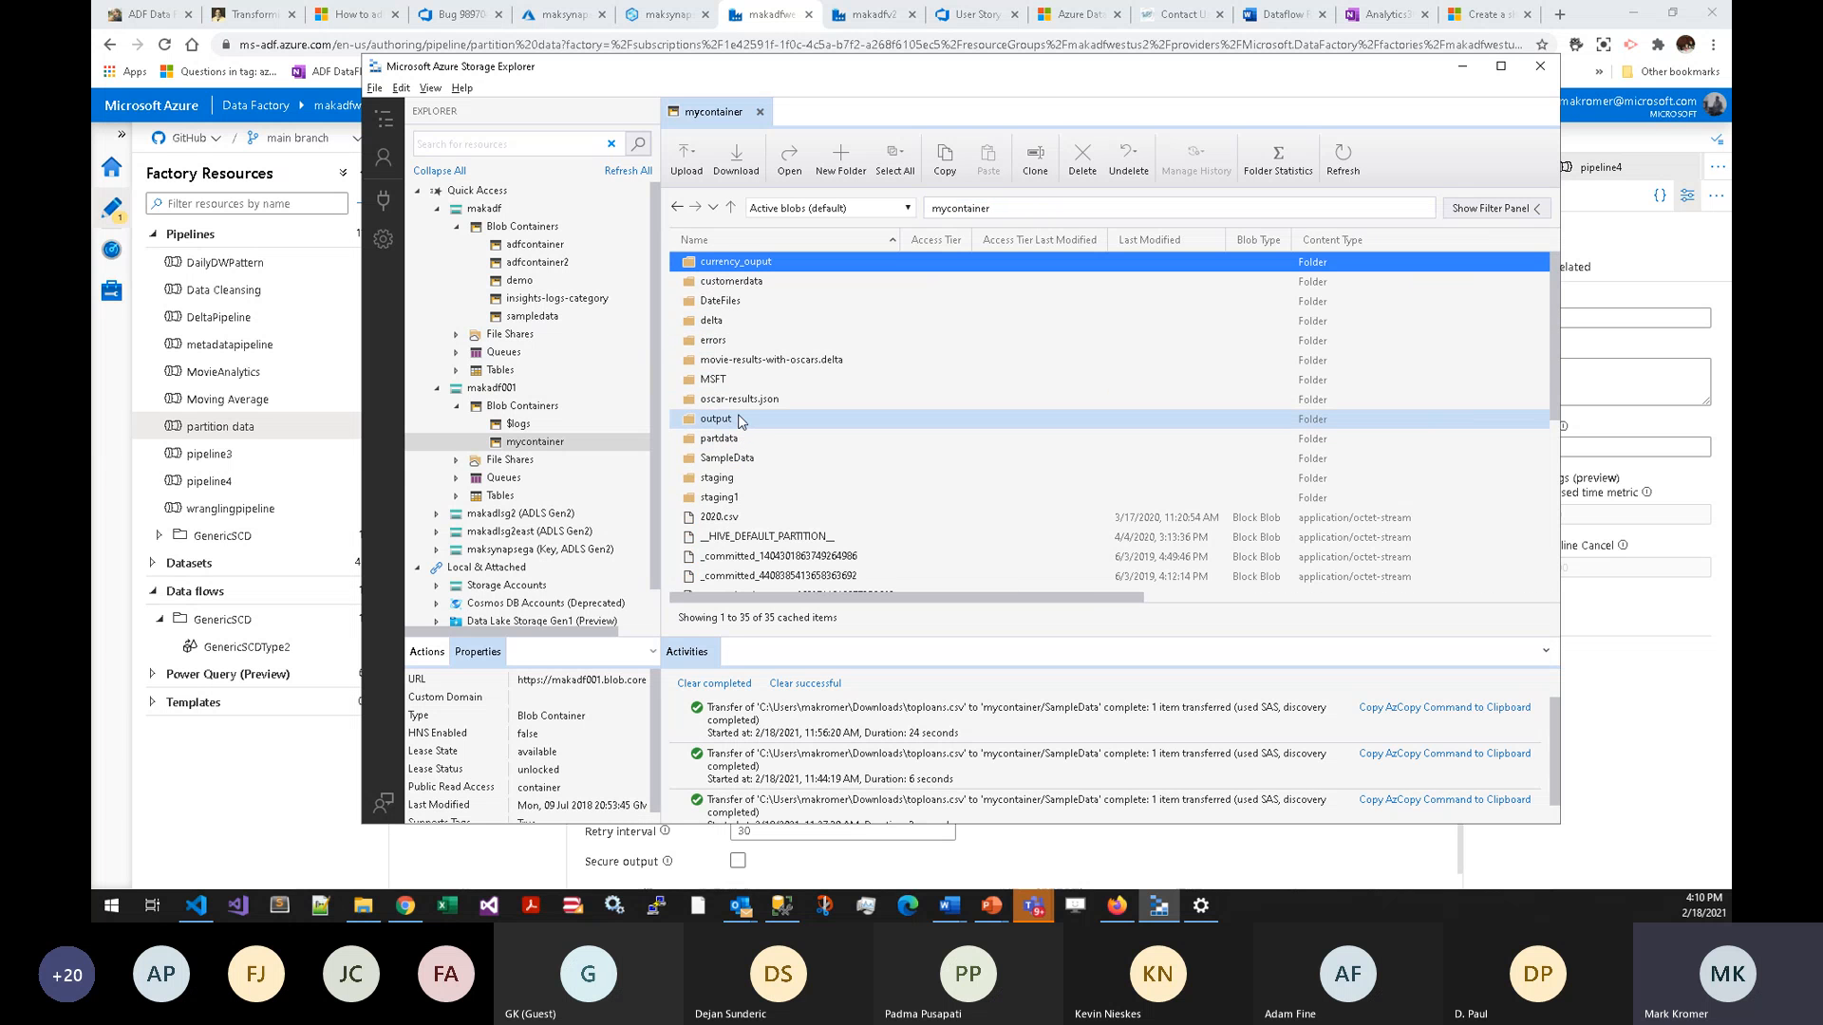
scroll(754, 466, "down", 6)
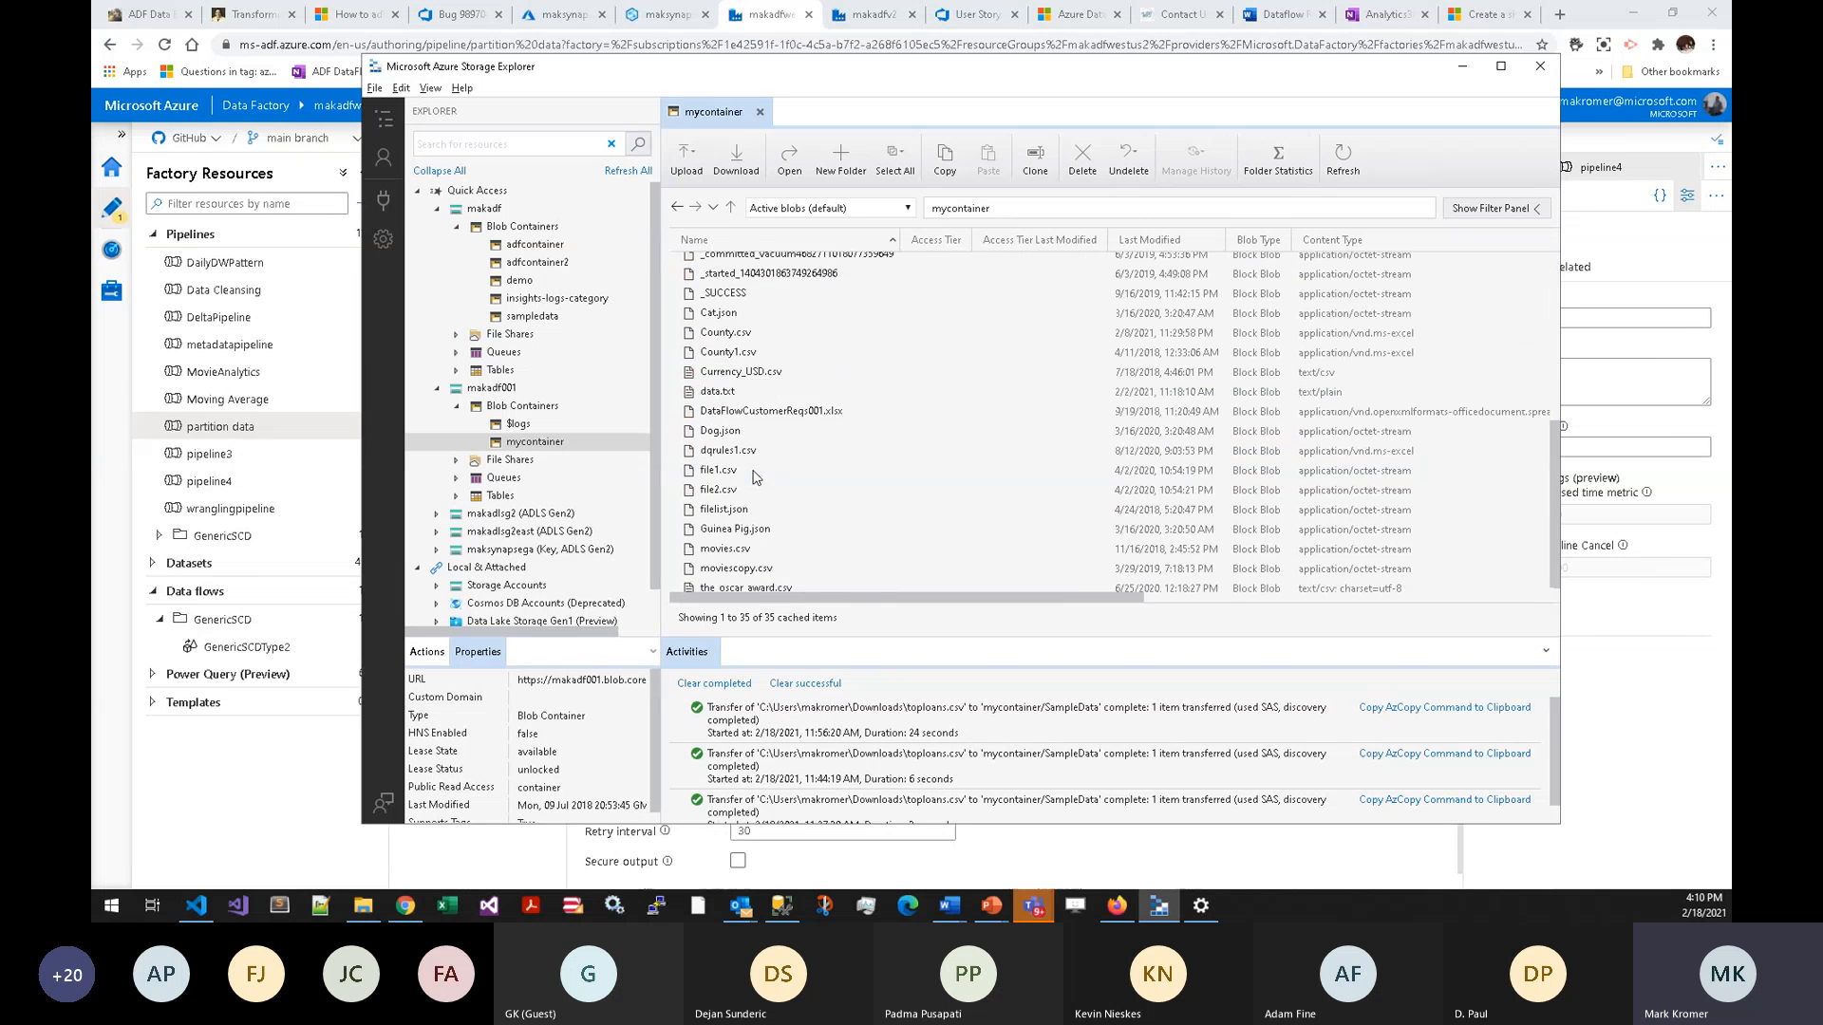
scroll(755, 475, "up", 6)
left_click(771, 258)
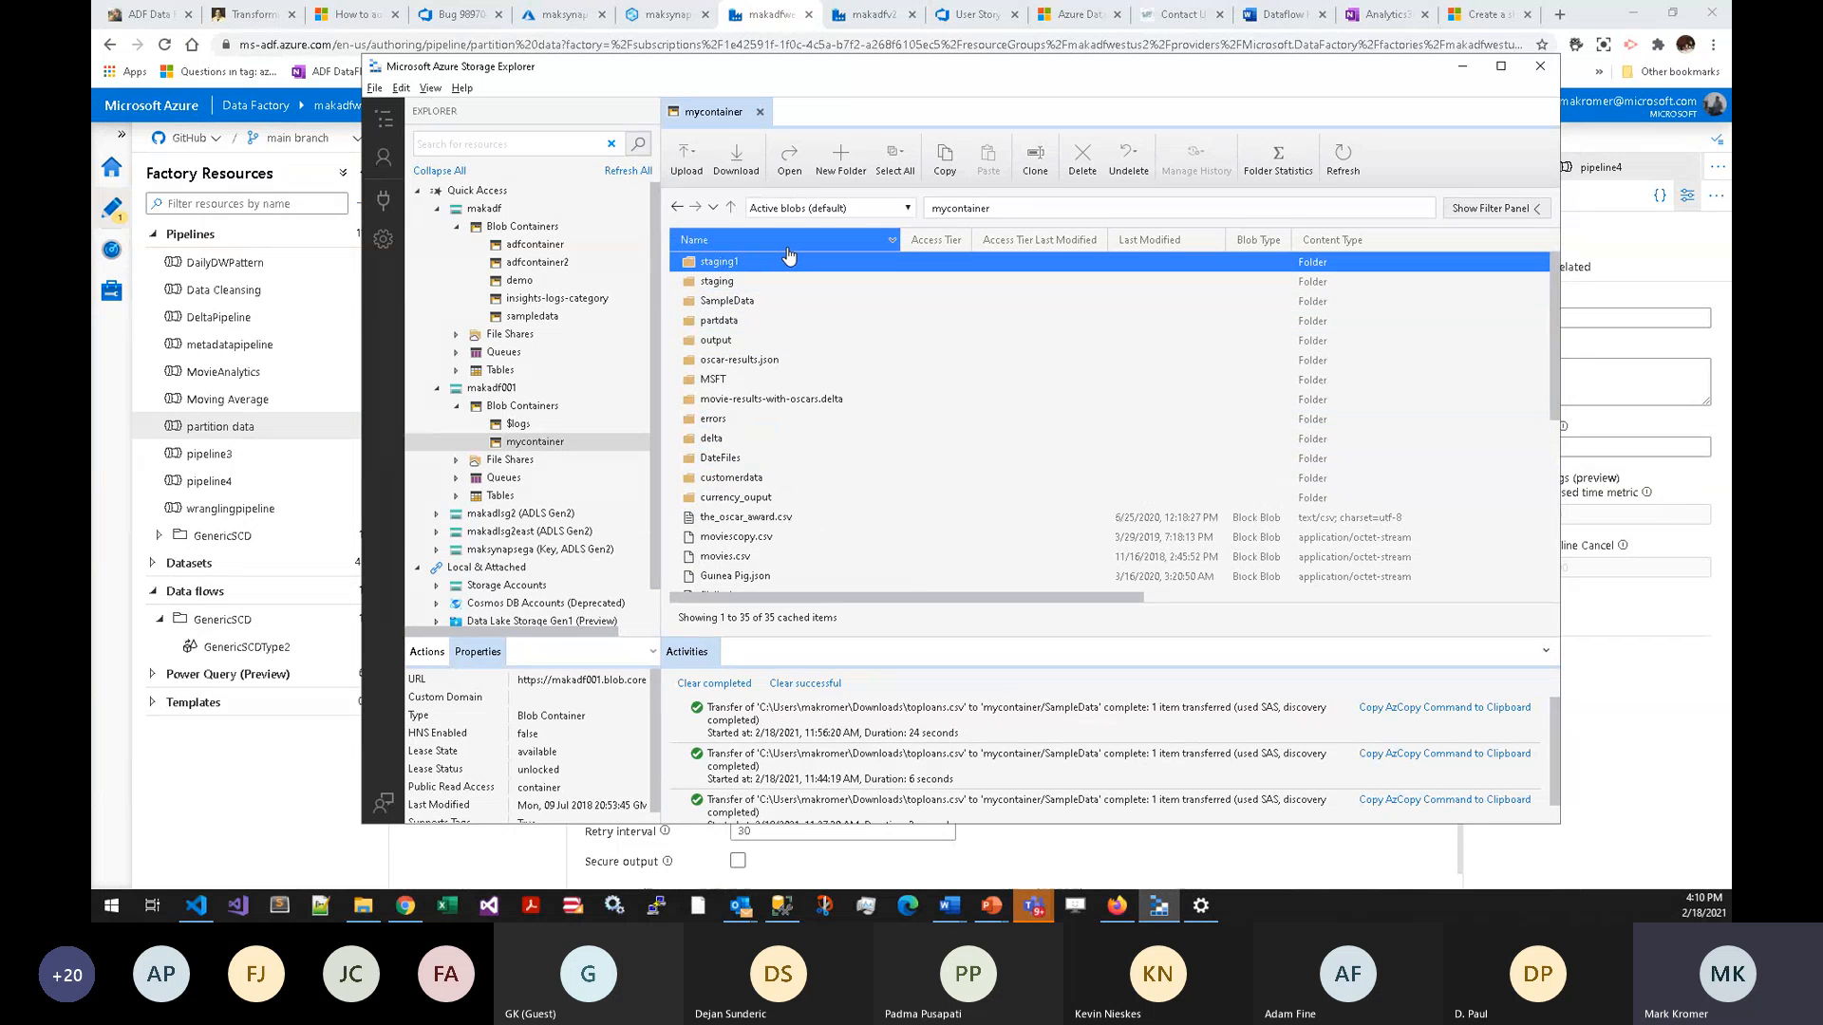
double_click(736, 342)
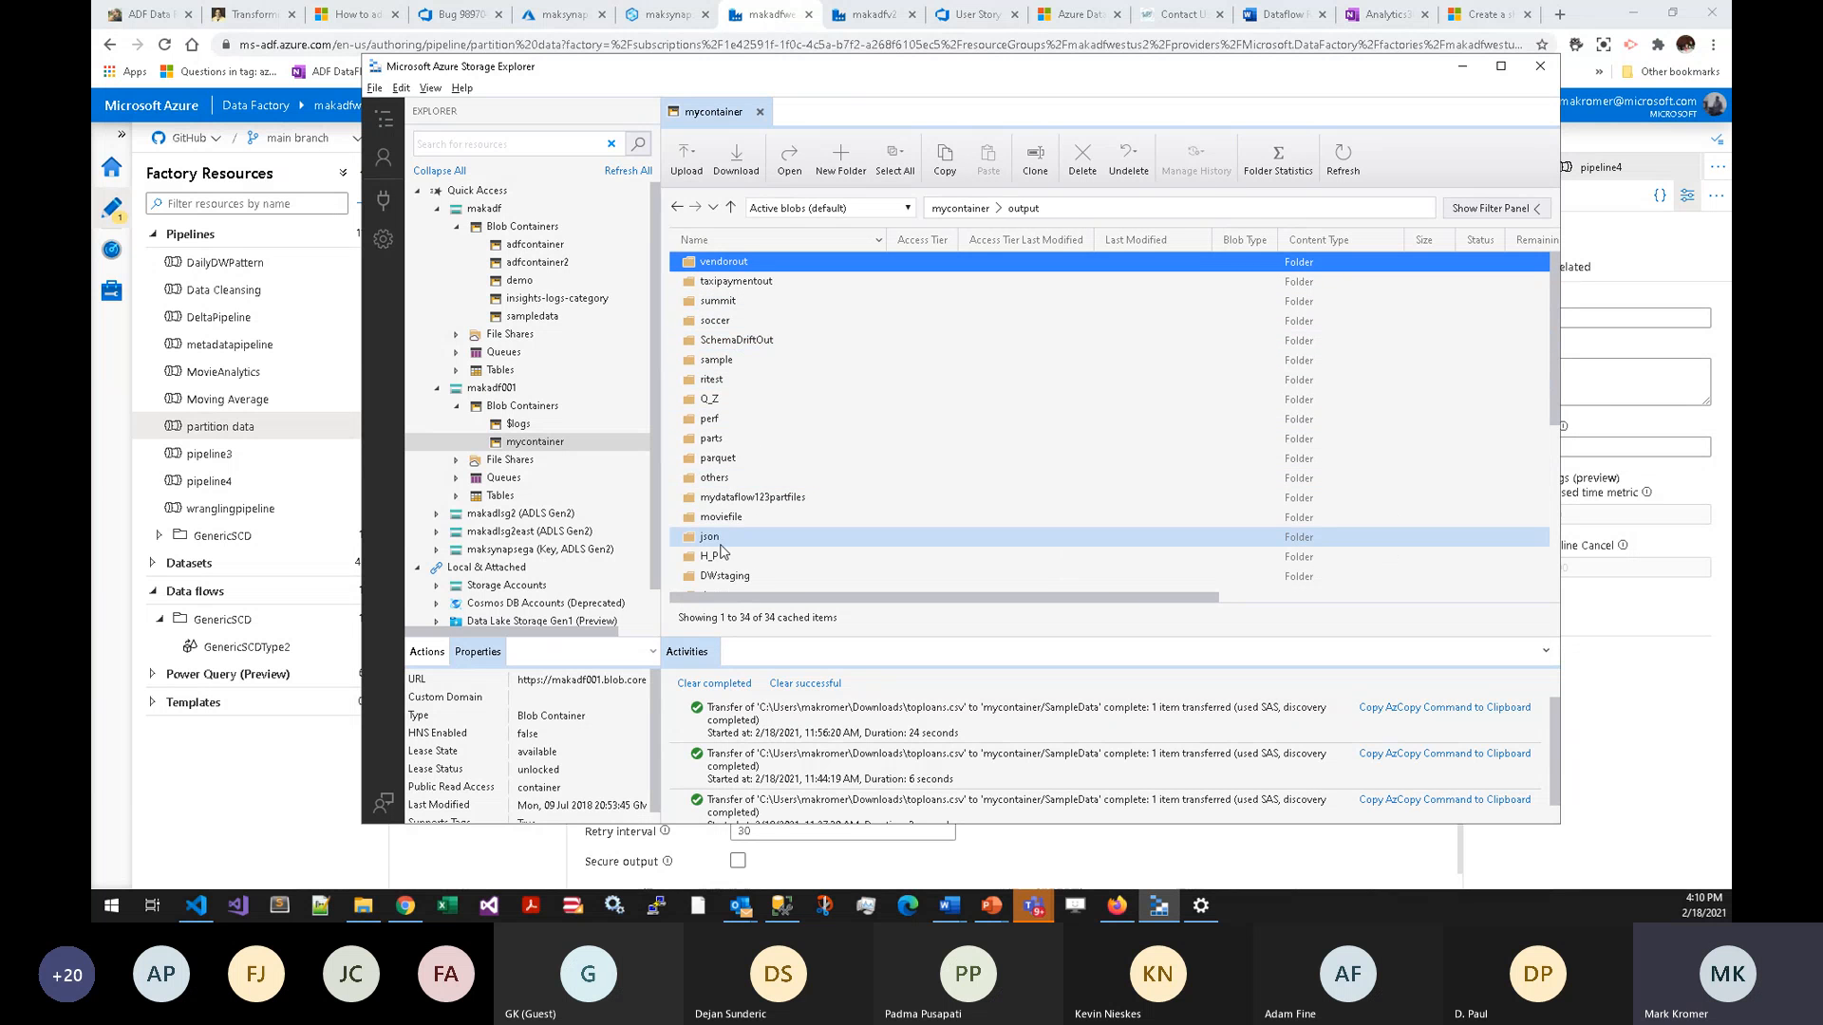
double_click(731, 438)
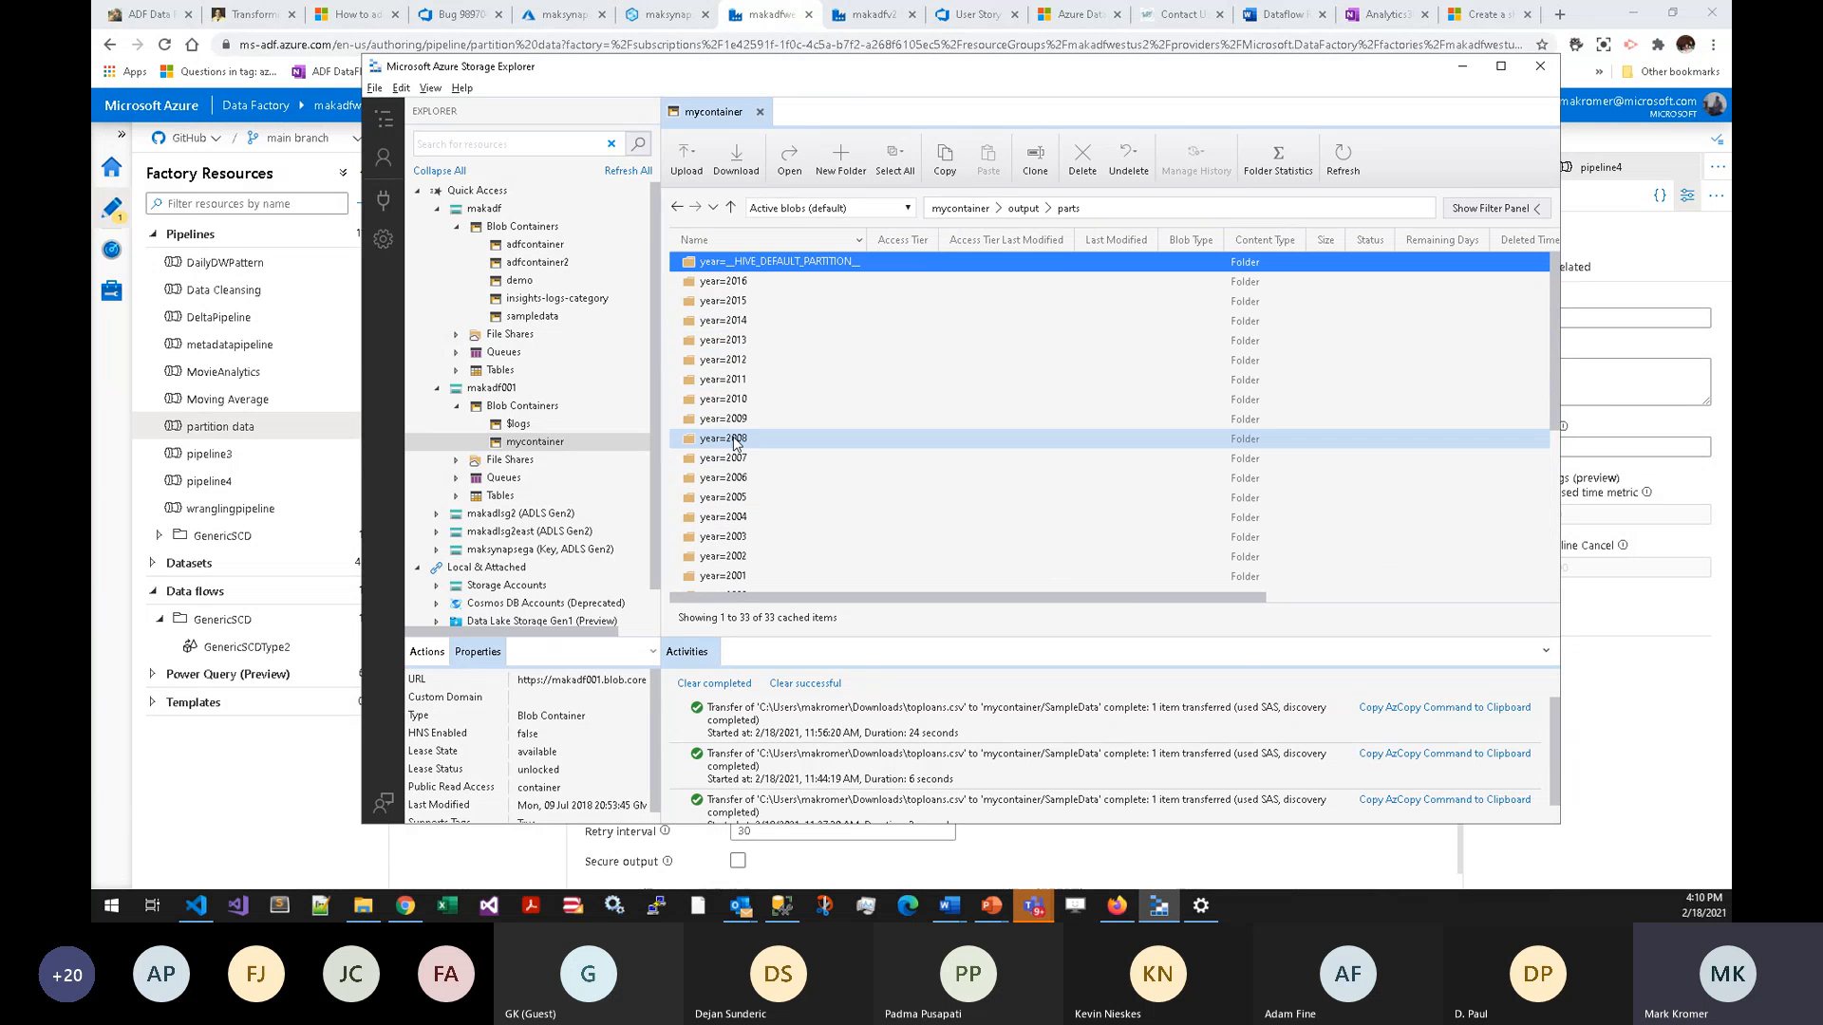
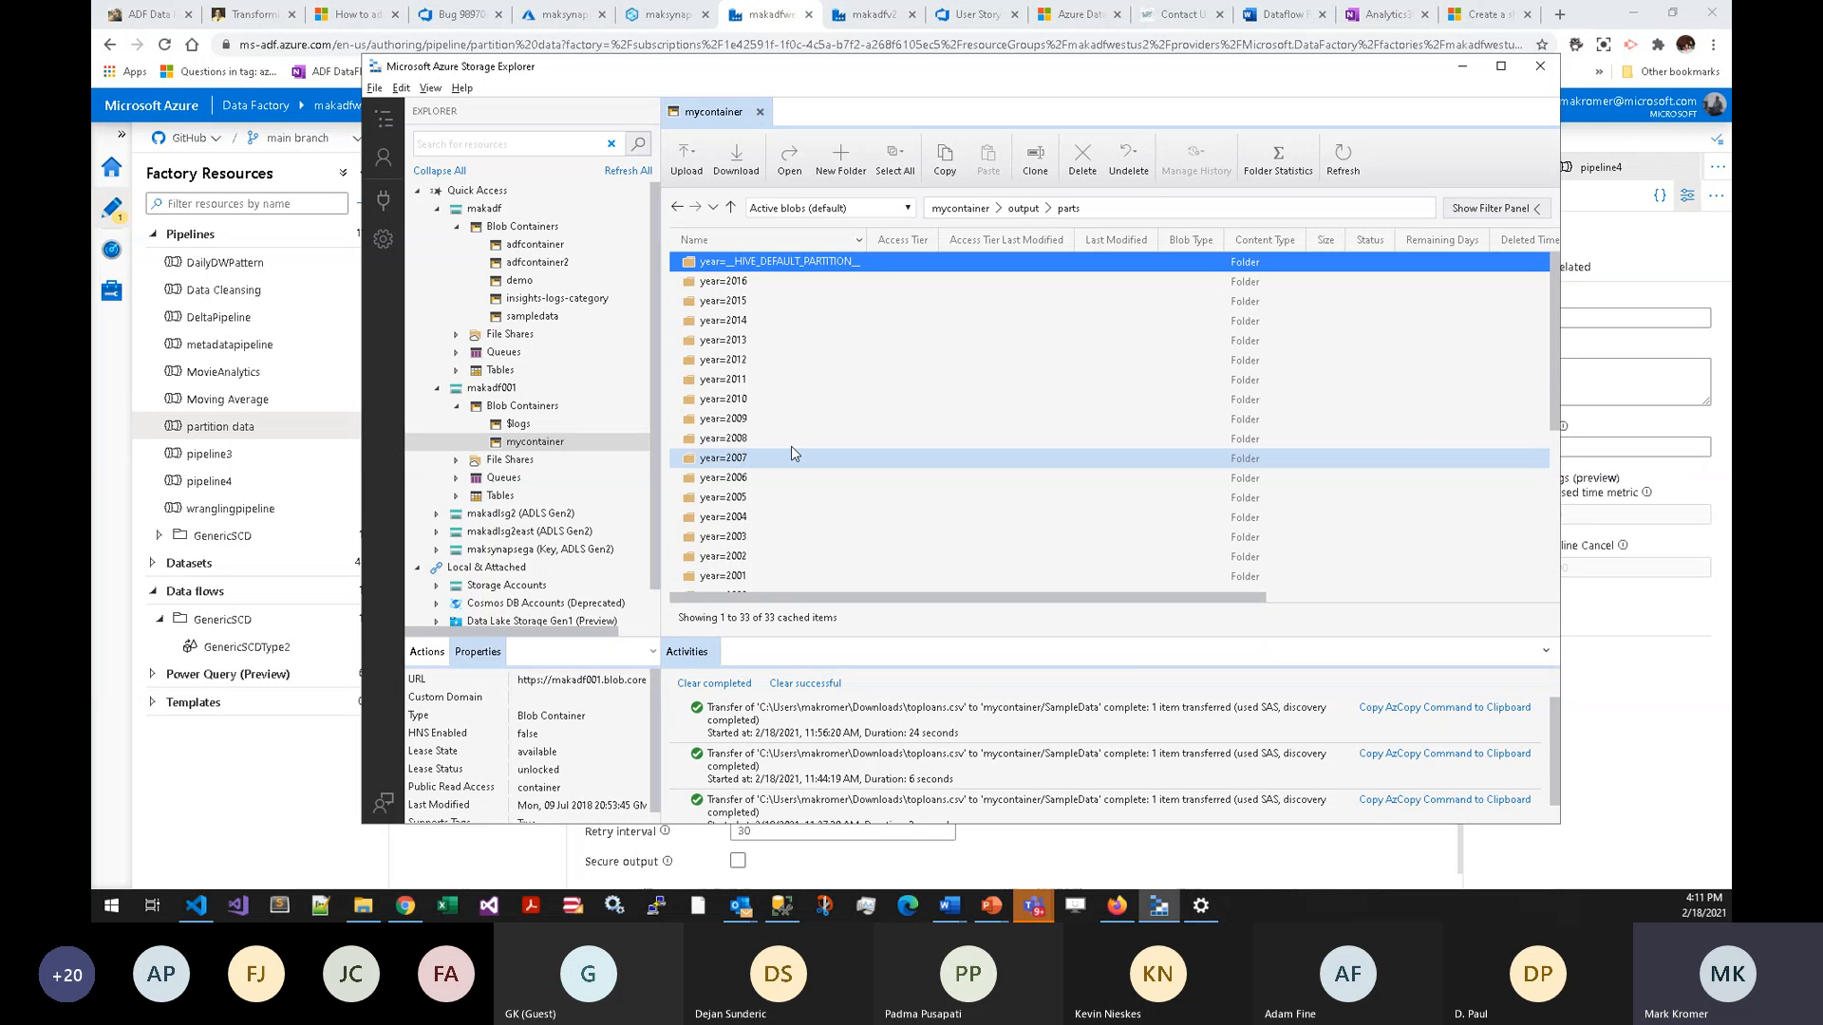
- Inspect the partitioned files in the year=2016 Rating=10 folder and the year=2013 Rating=1 folder
double_click(714, 288)
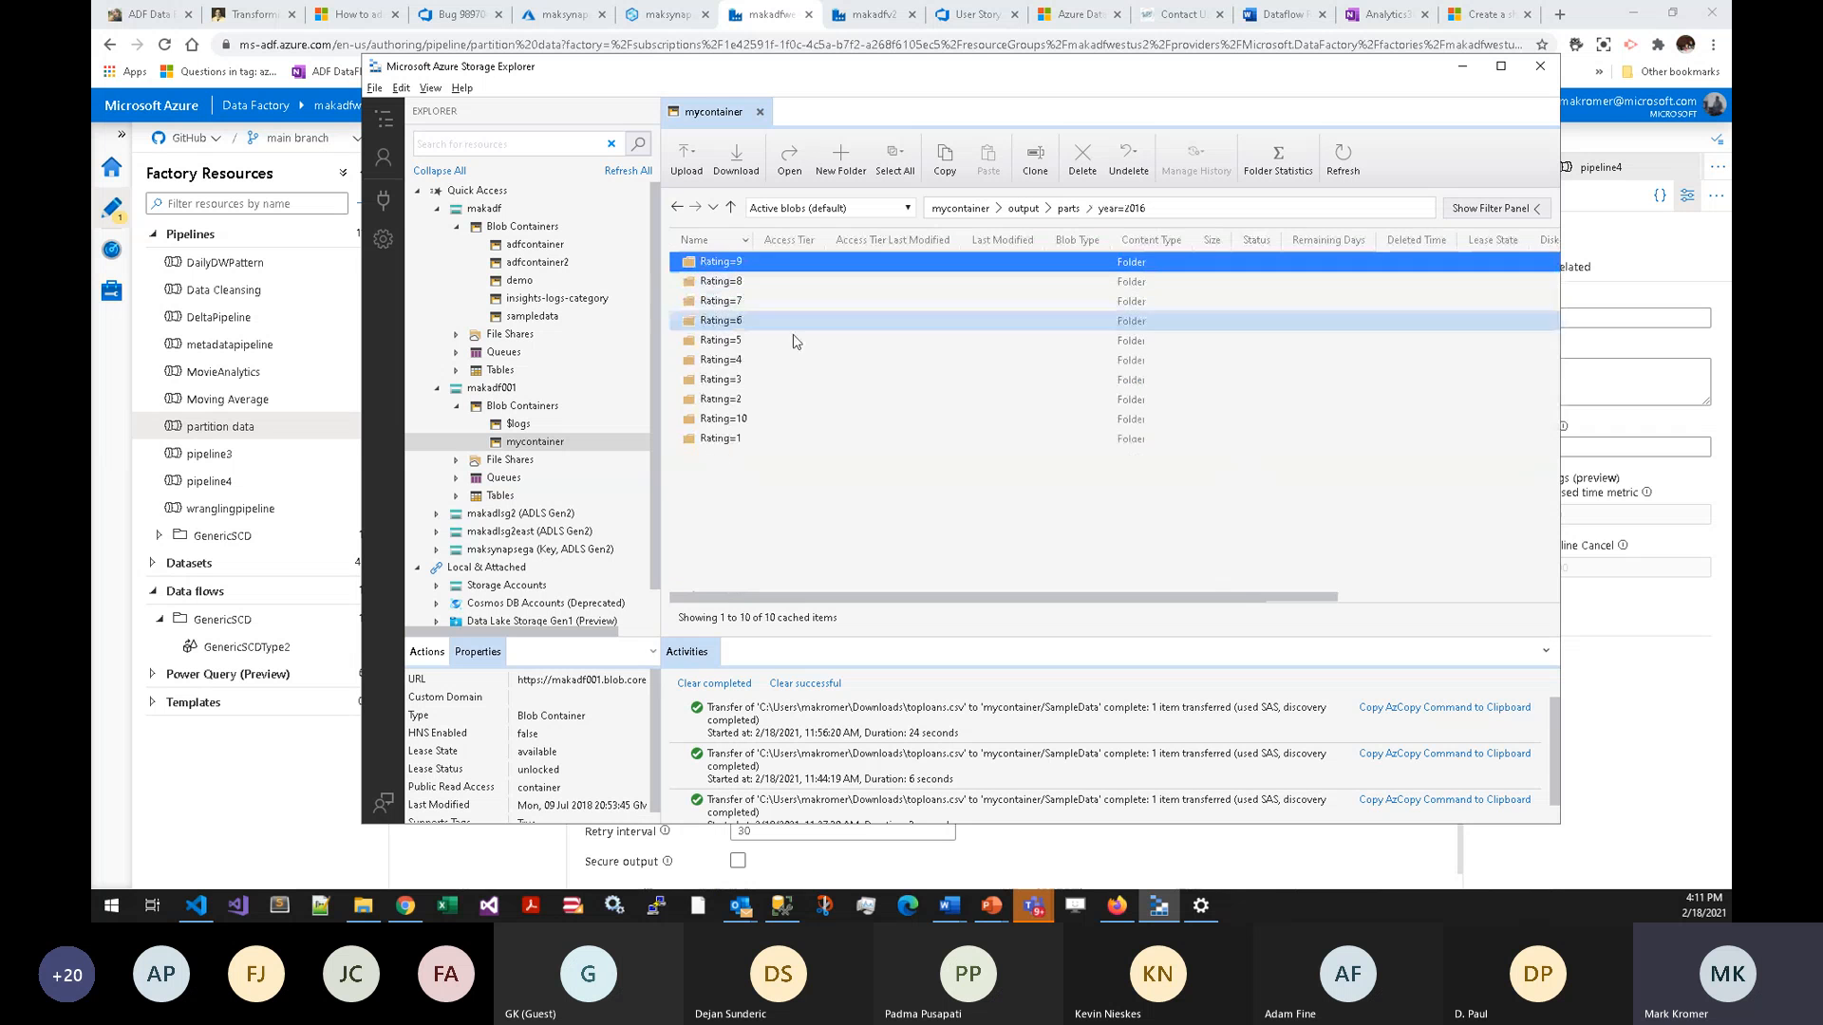
double_click(749, 421)
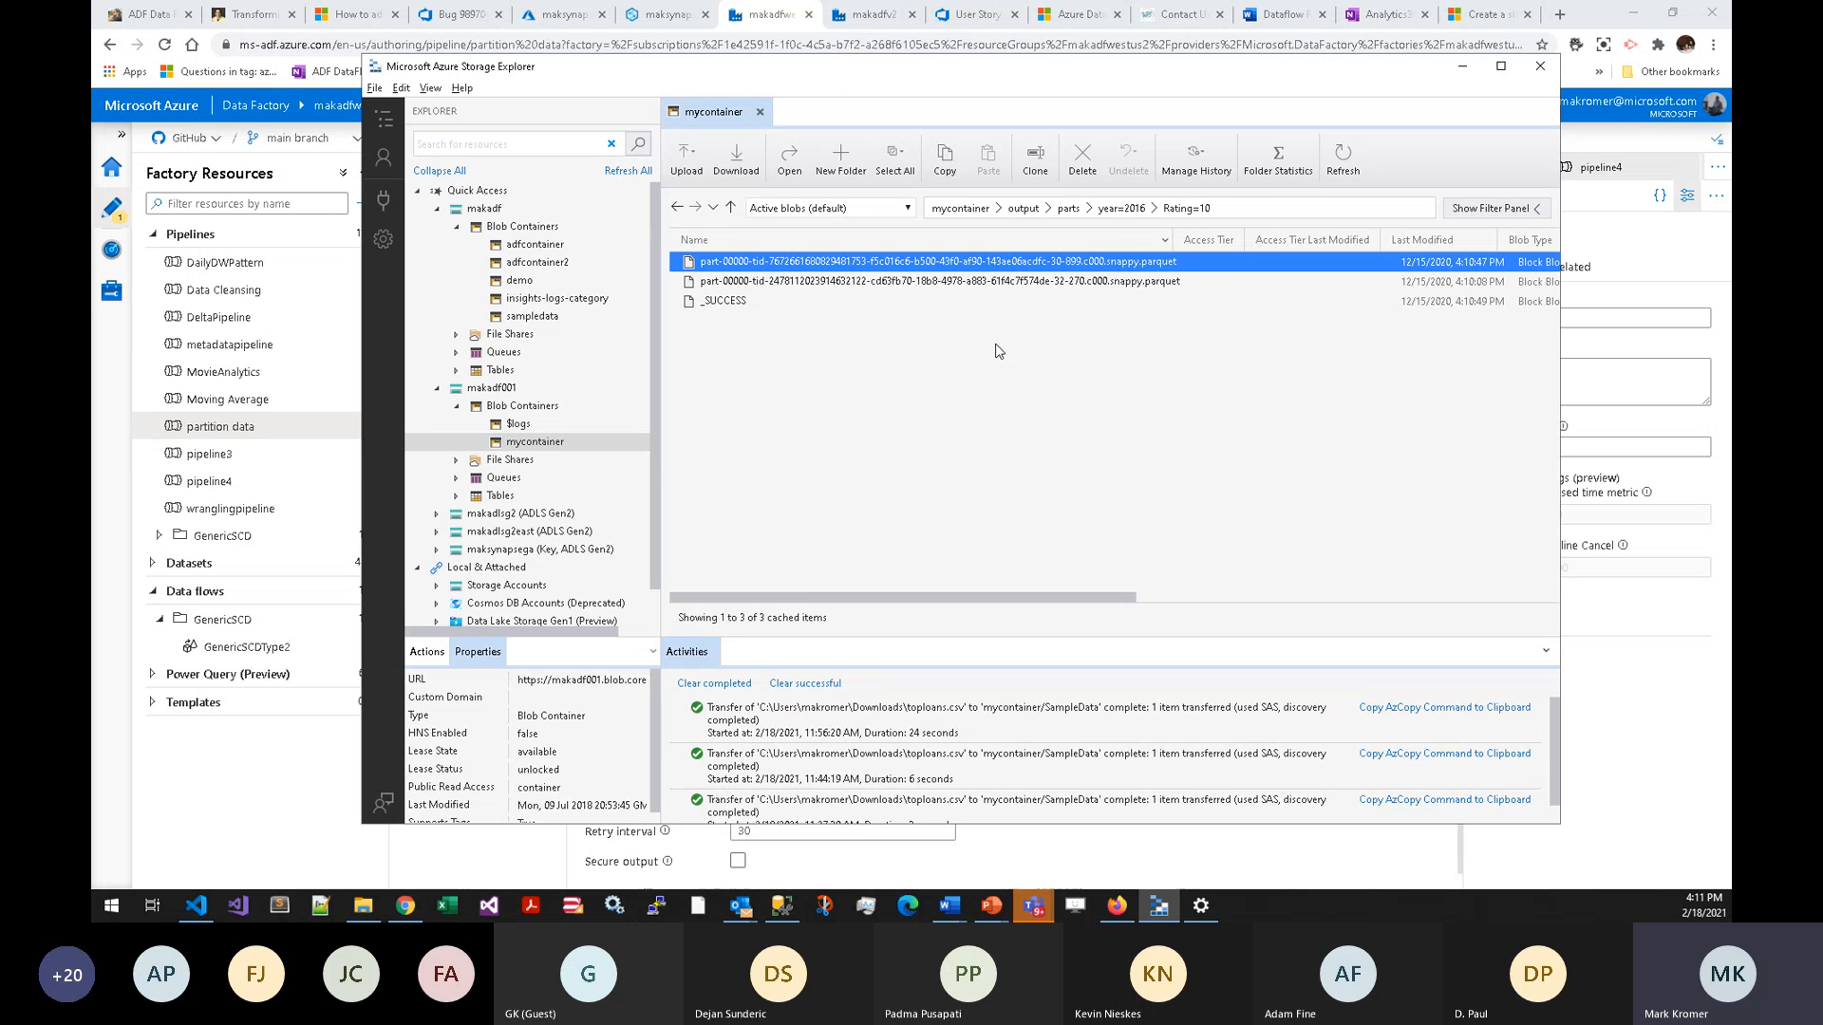
left_click(1070, 209)
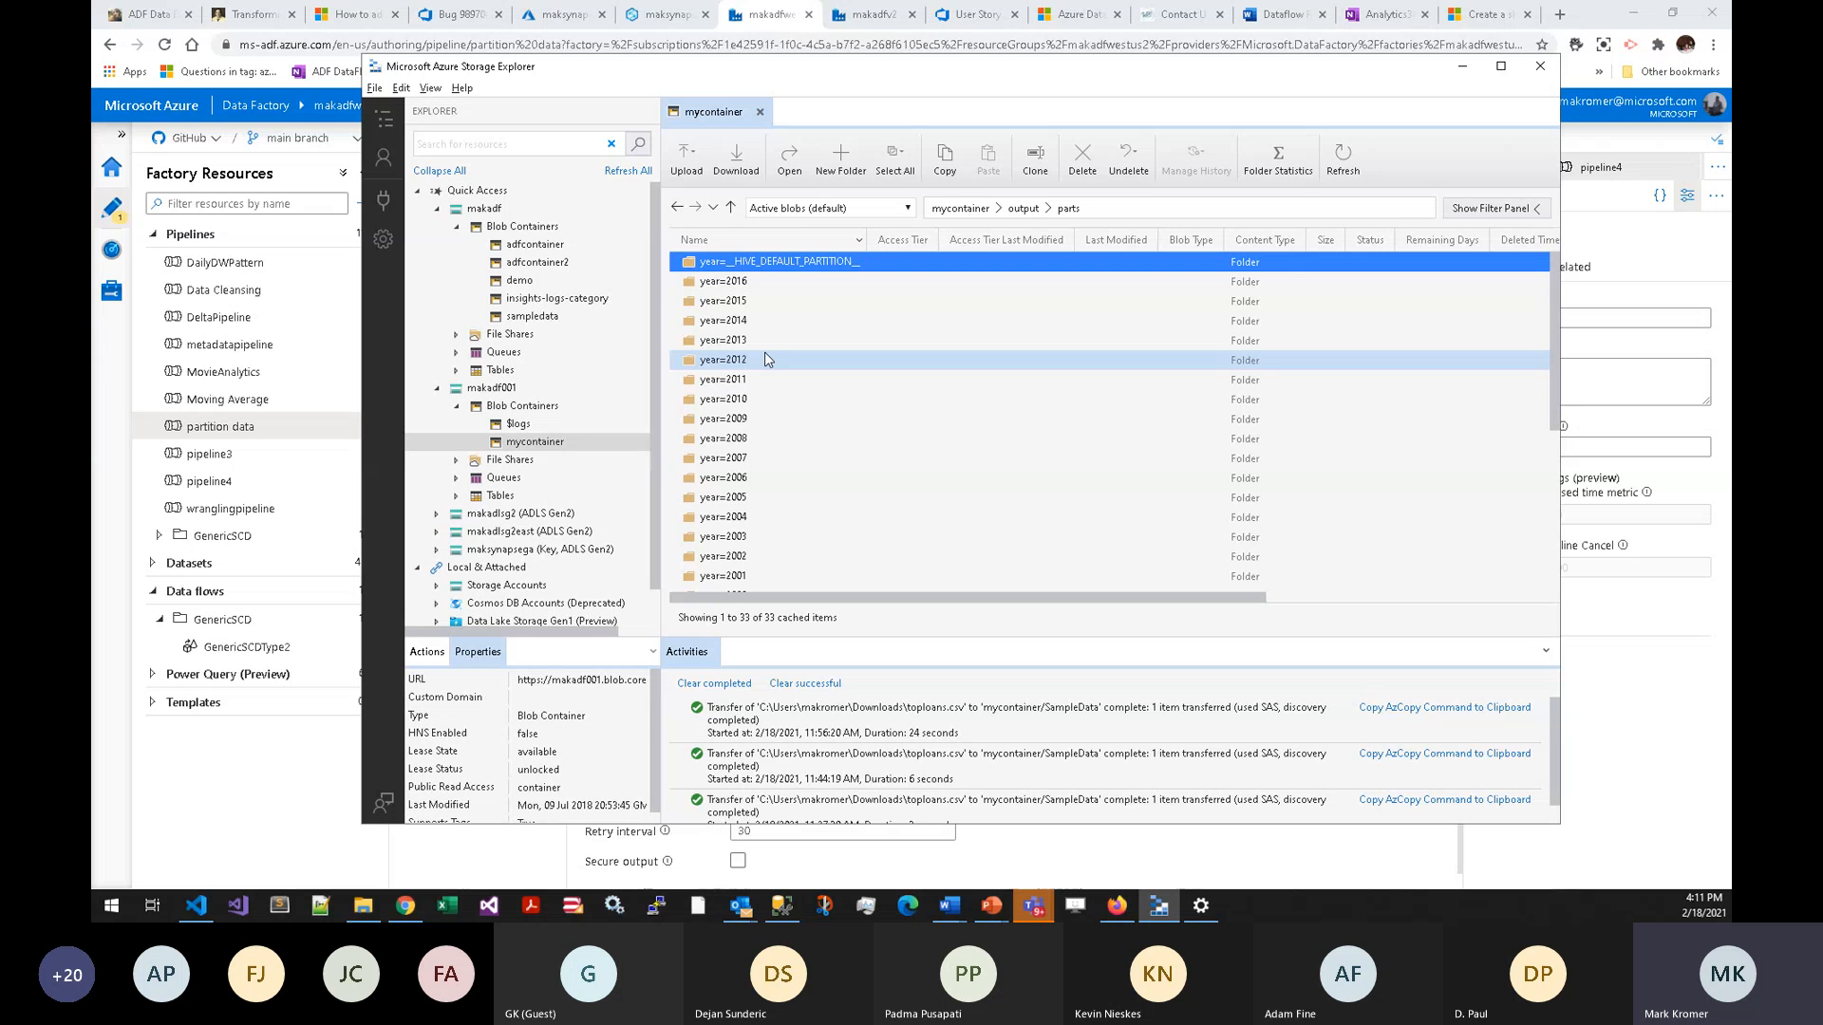
double_click(733, 342)
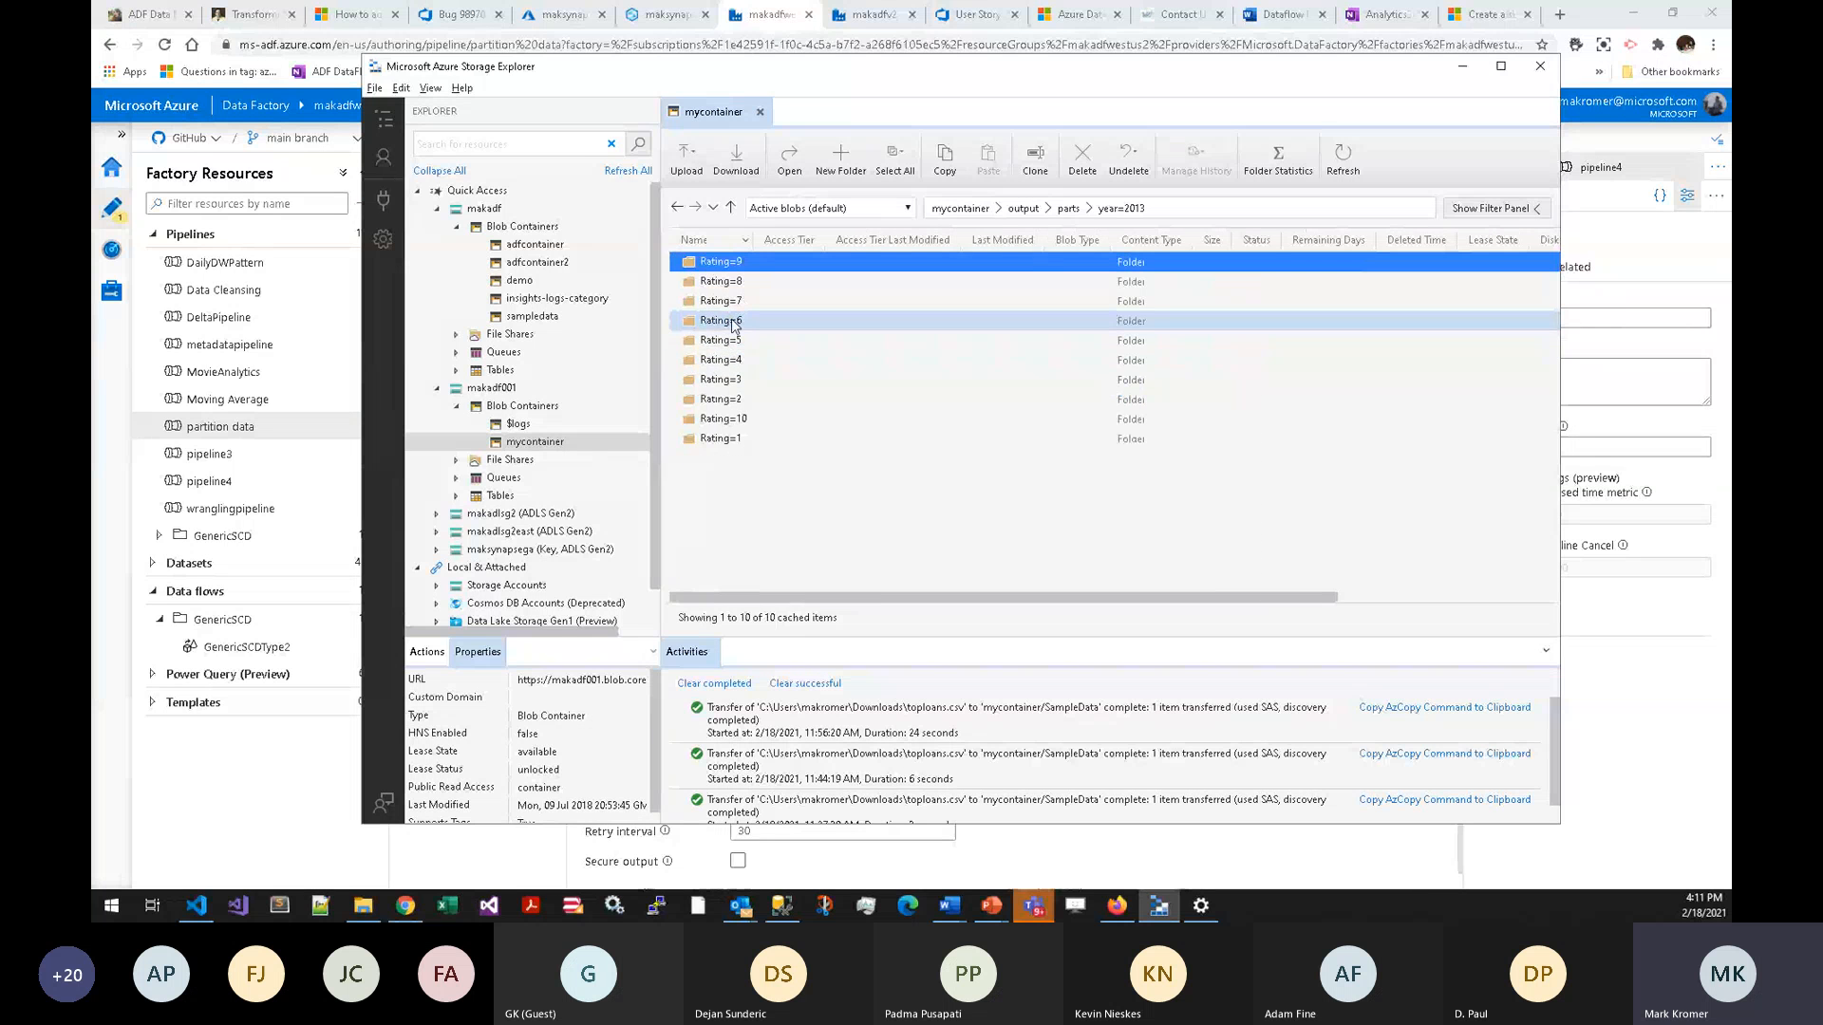
left_click(719, 439)
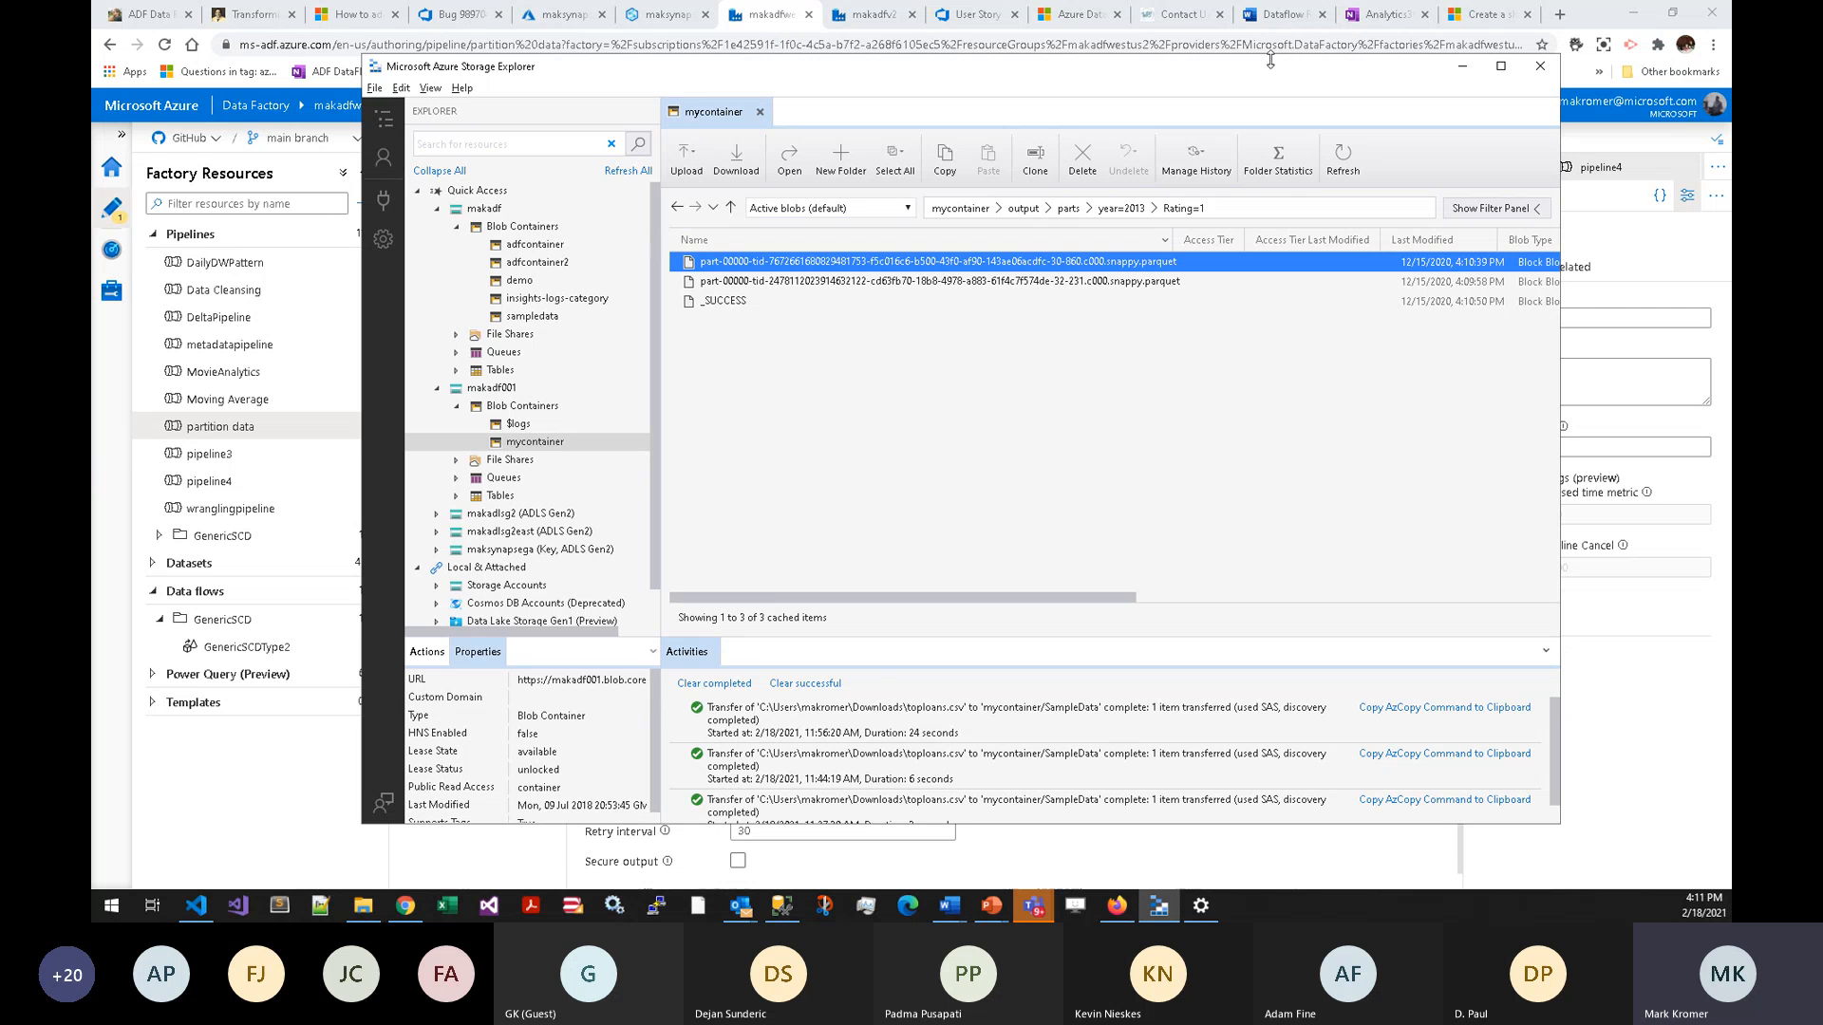
- Return to Data Factory, open the movieparts data flow, and view the settings of loansSink, movieSink and taxiSink
left_click(1630, 146)
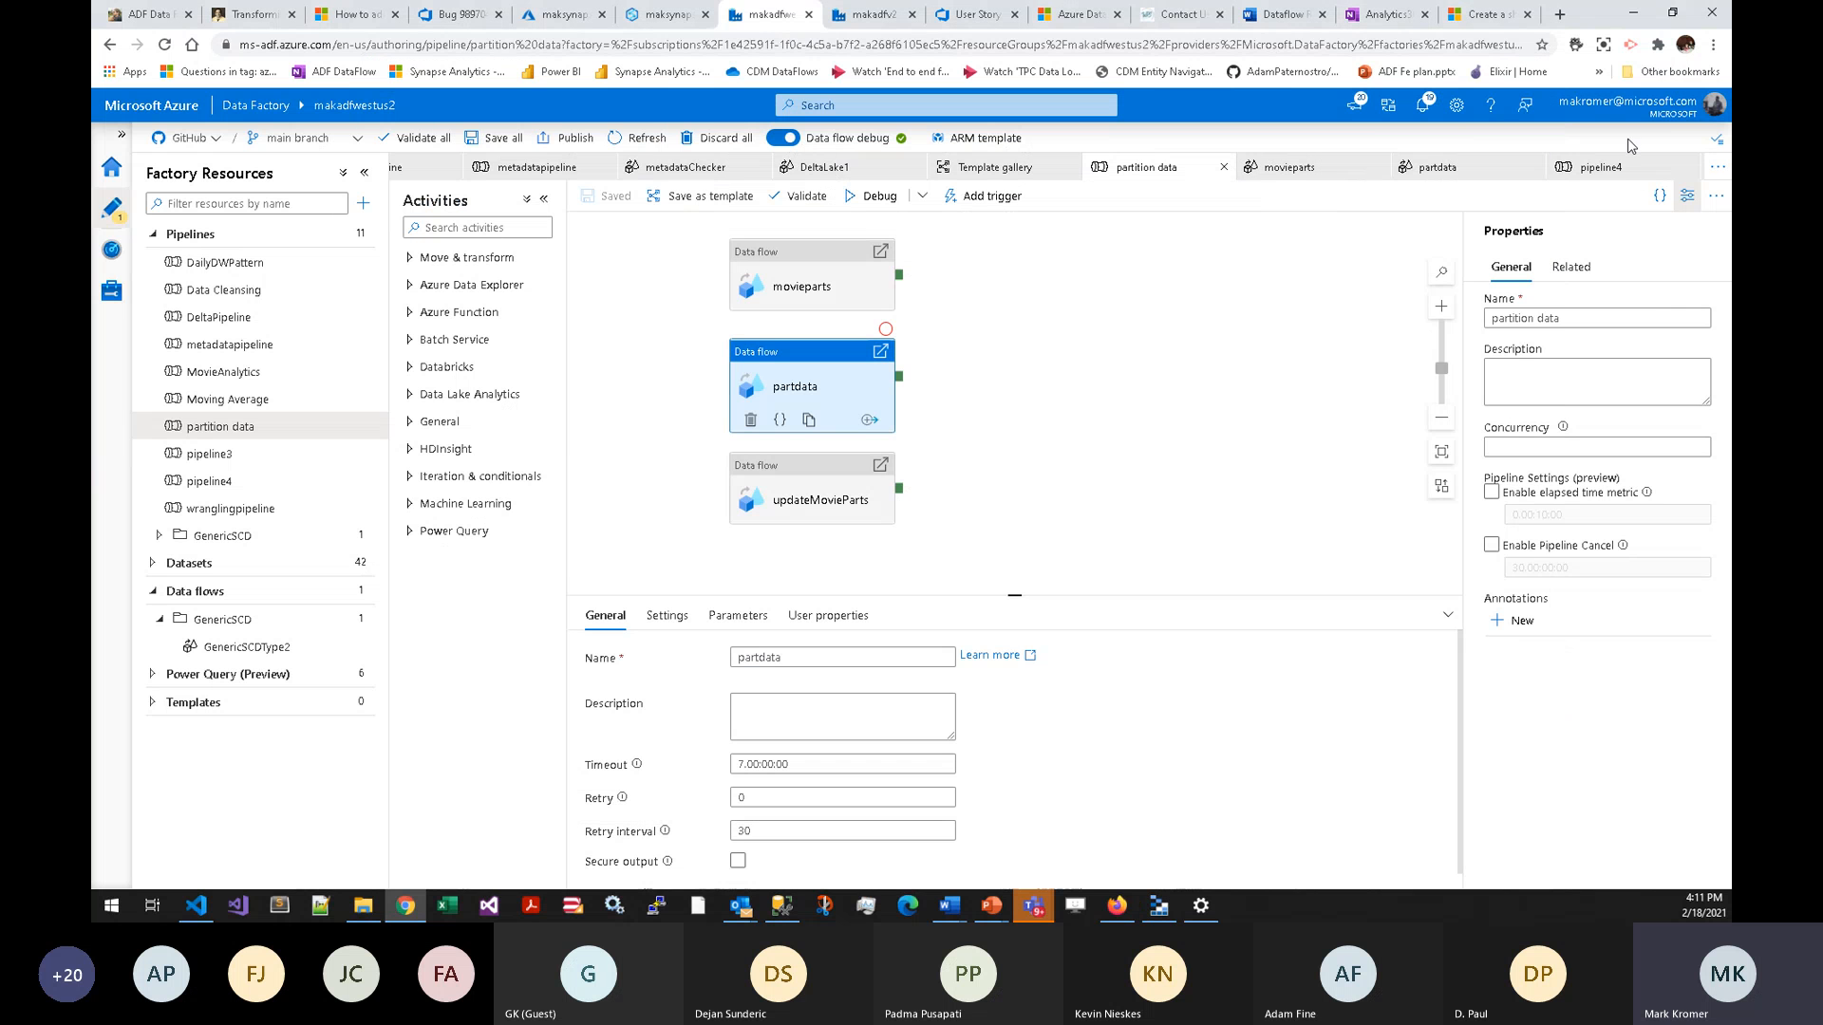
double_click(848, 295)
left_click(1059, 489)
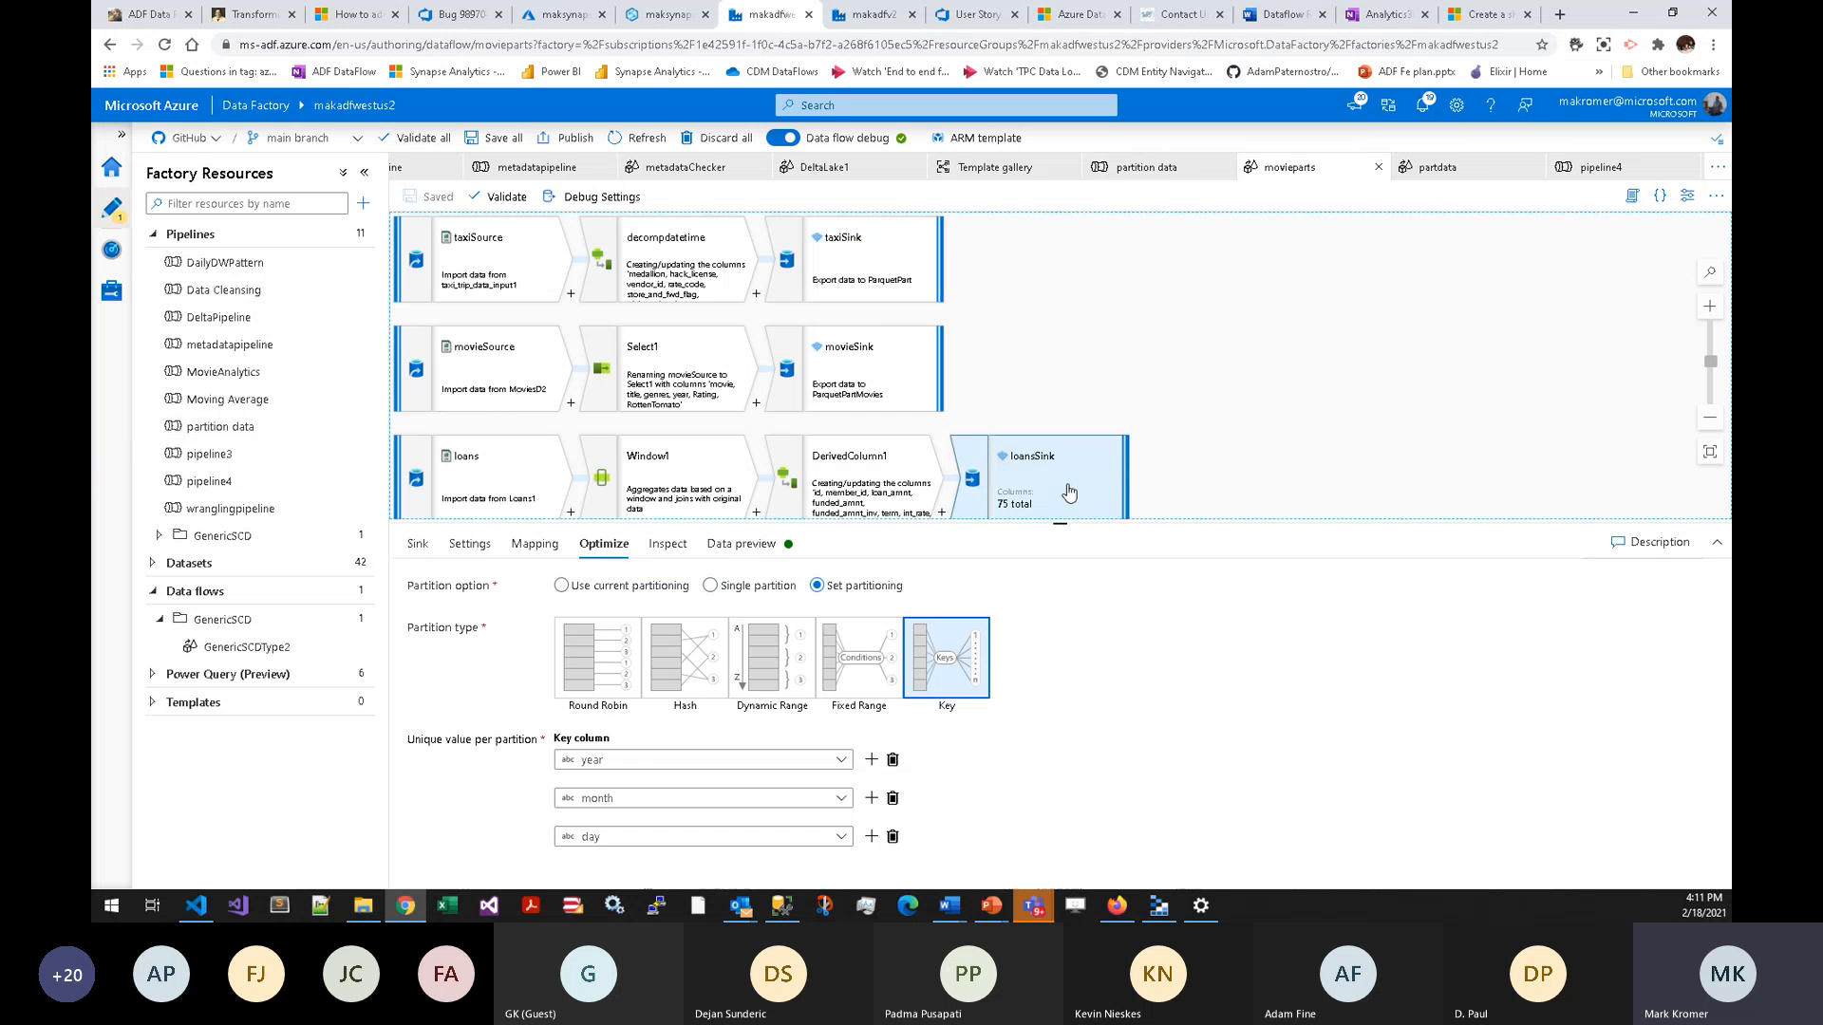
left_click(869, 377)
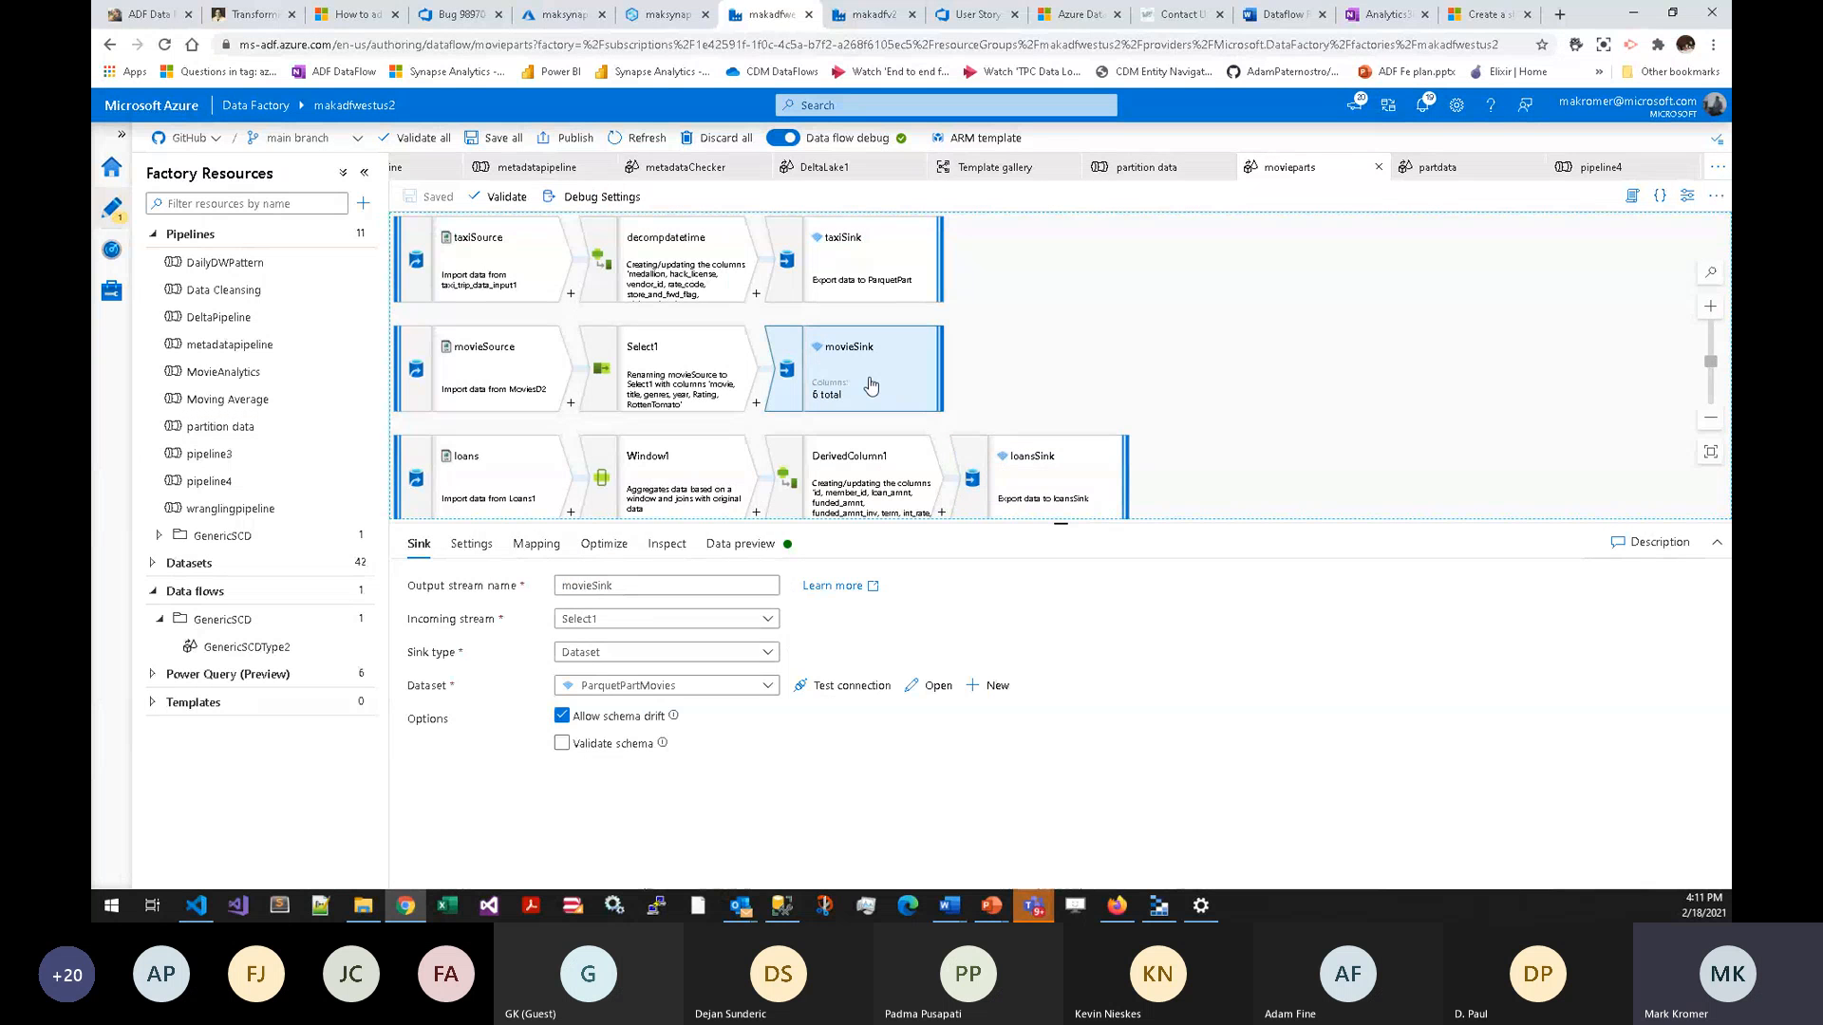
left_click(872, 277)
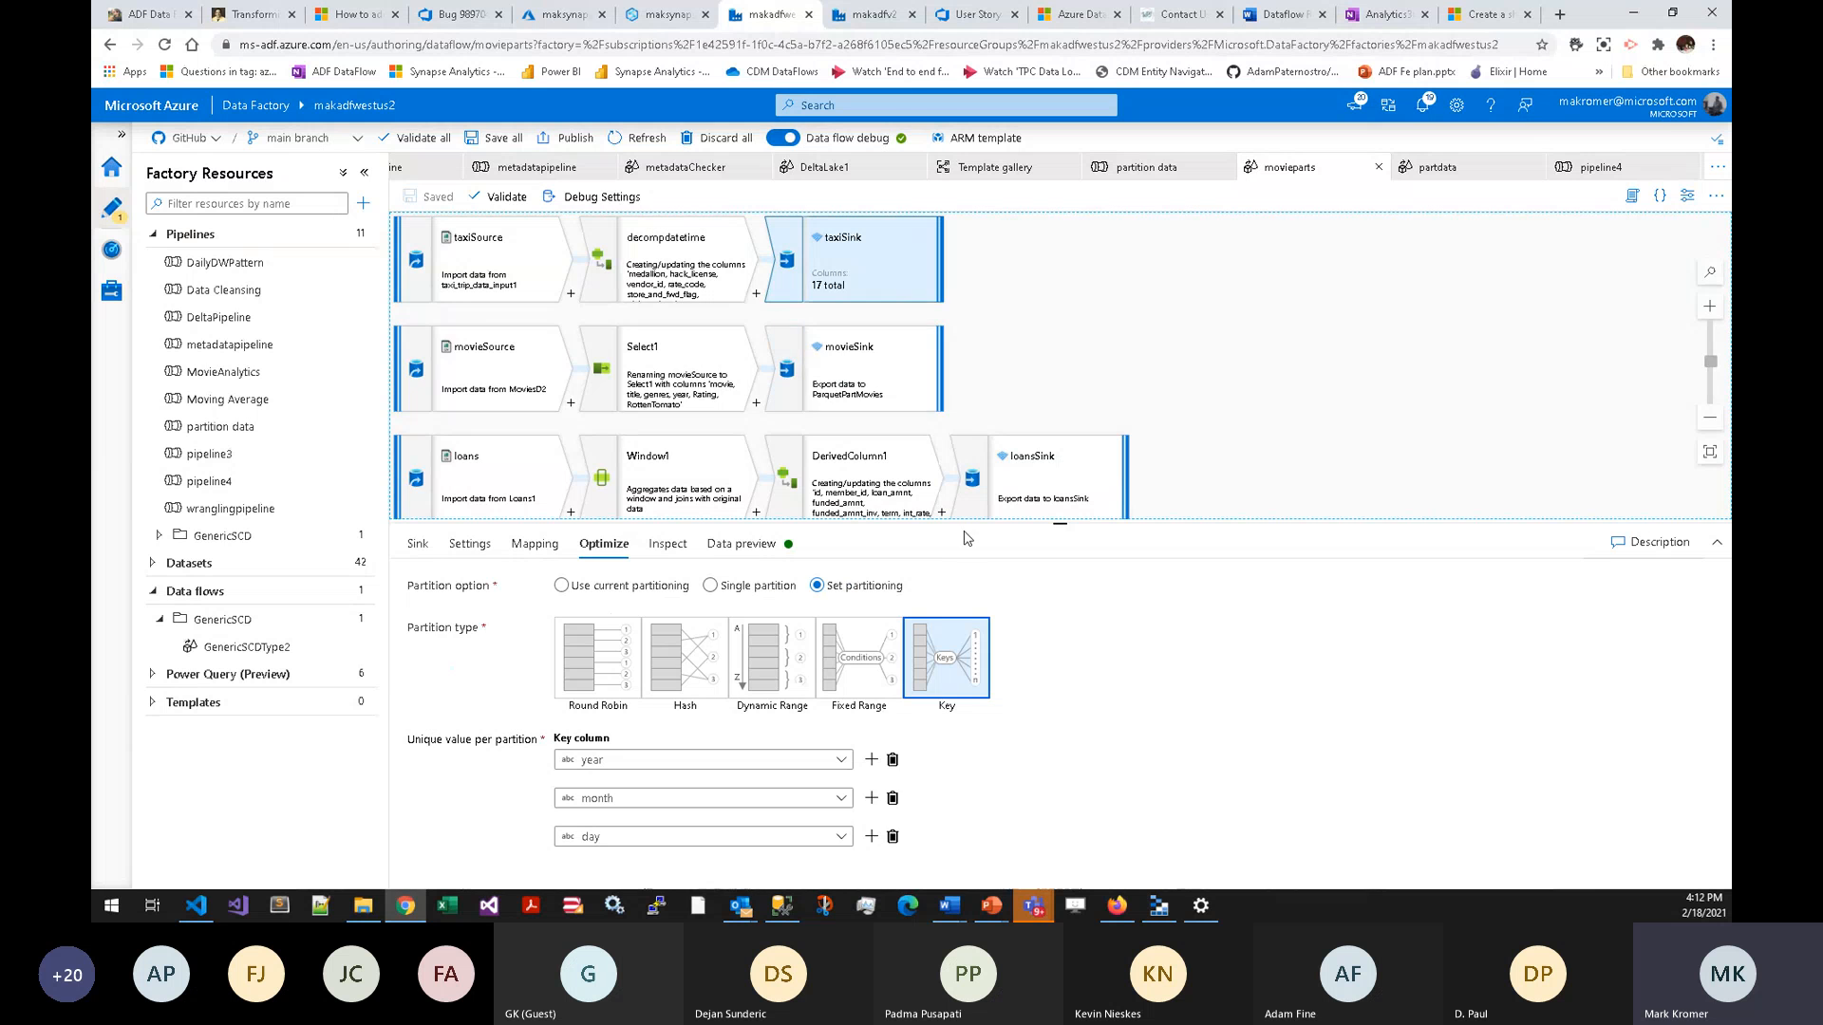
- Enlarge the configuration area, check the general sink settings of taxiSink, and return to its partitioning options
left_click_drag(965, 525, 961, 270)
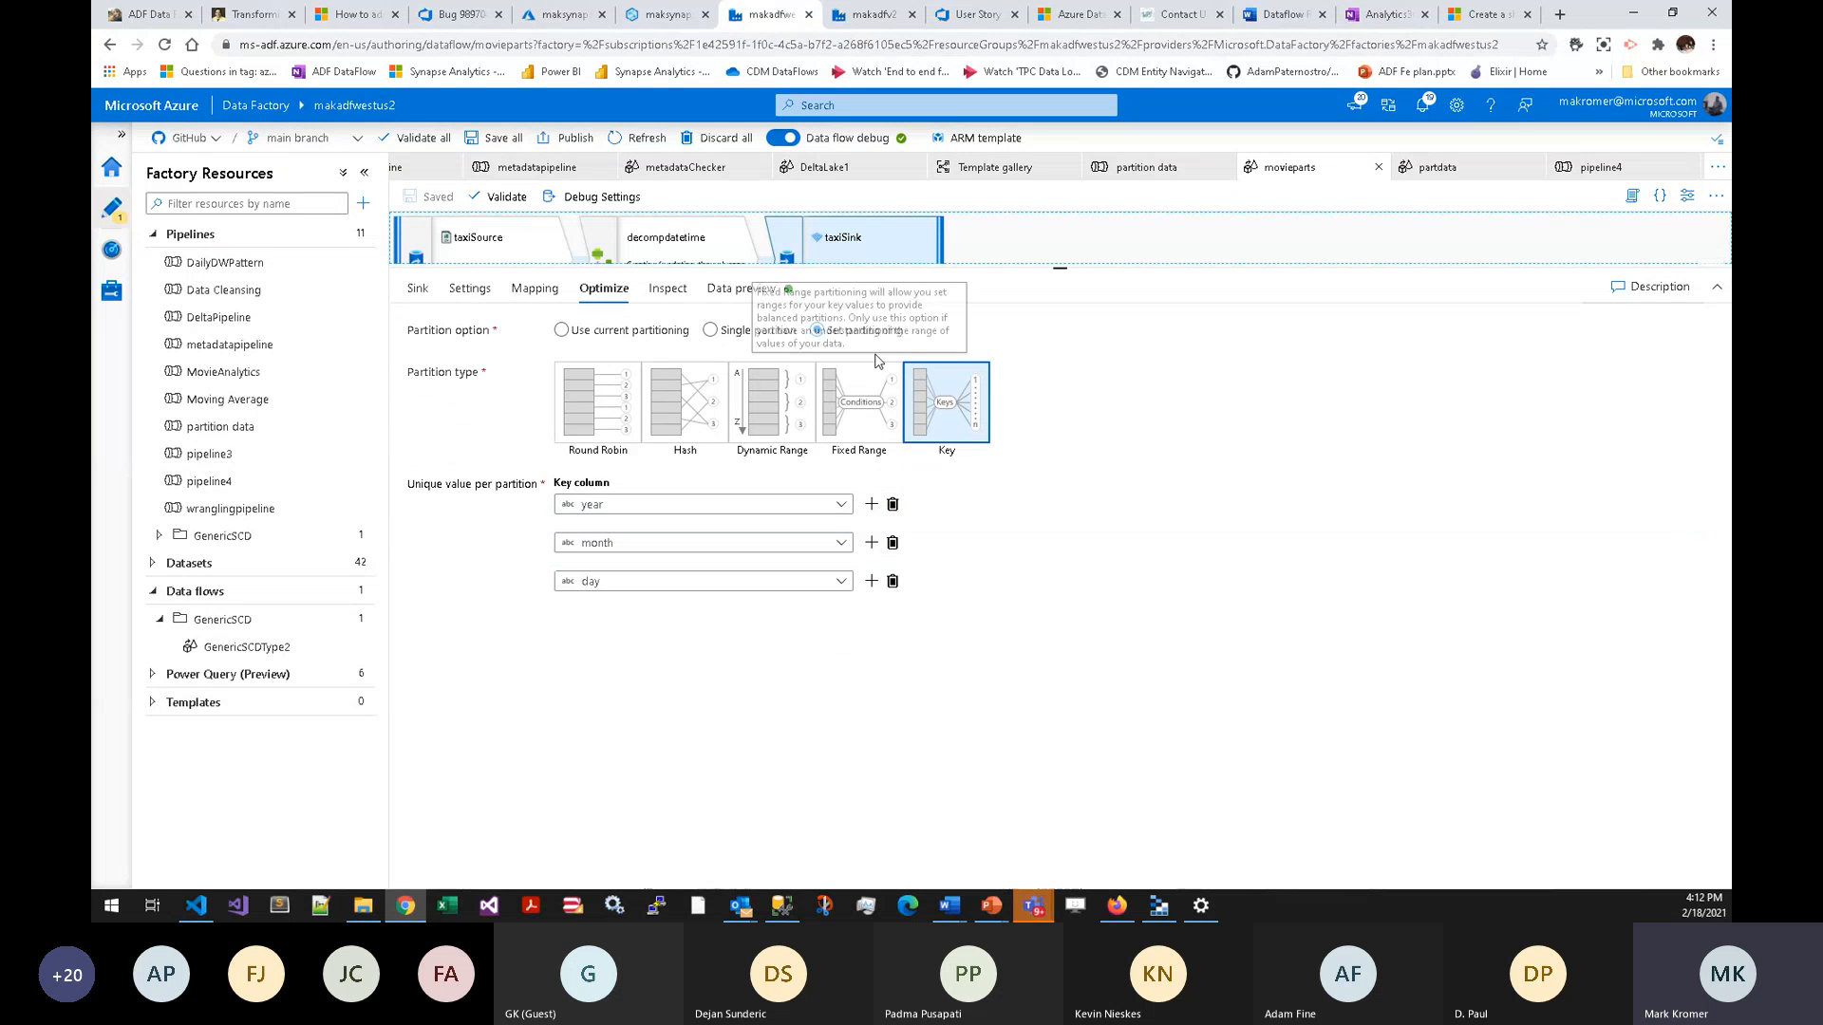
left_click(418, 289)
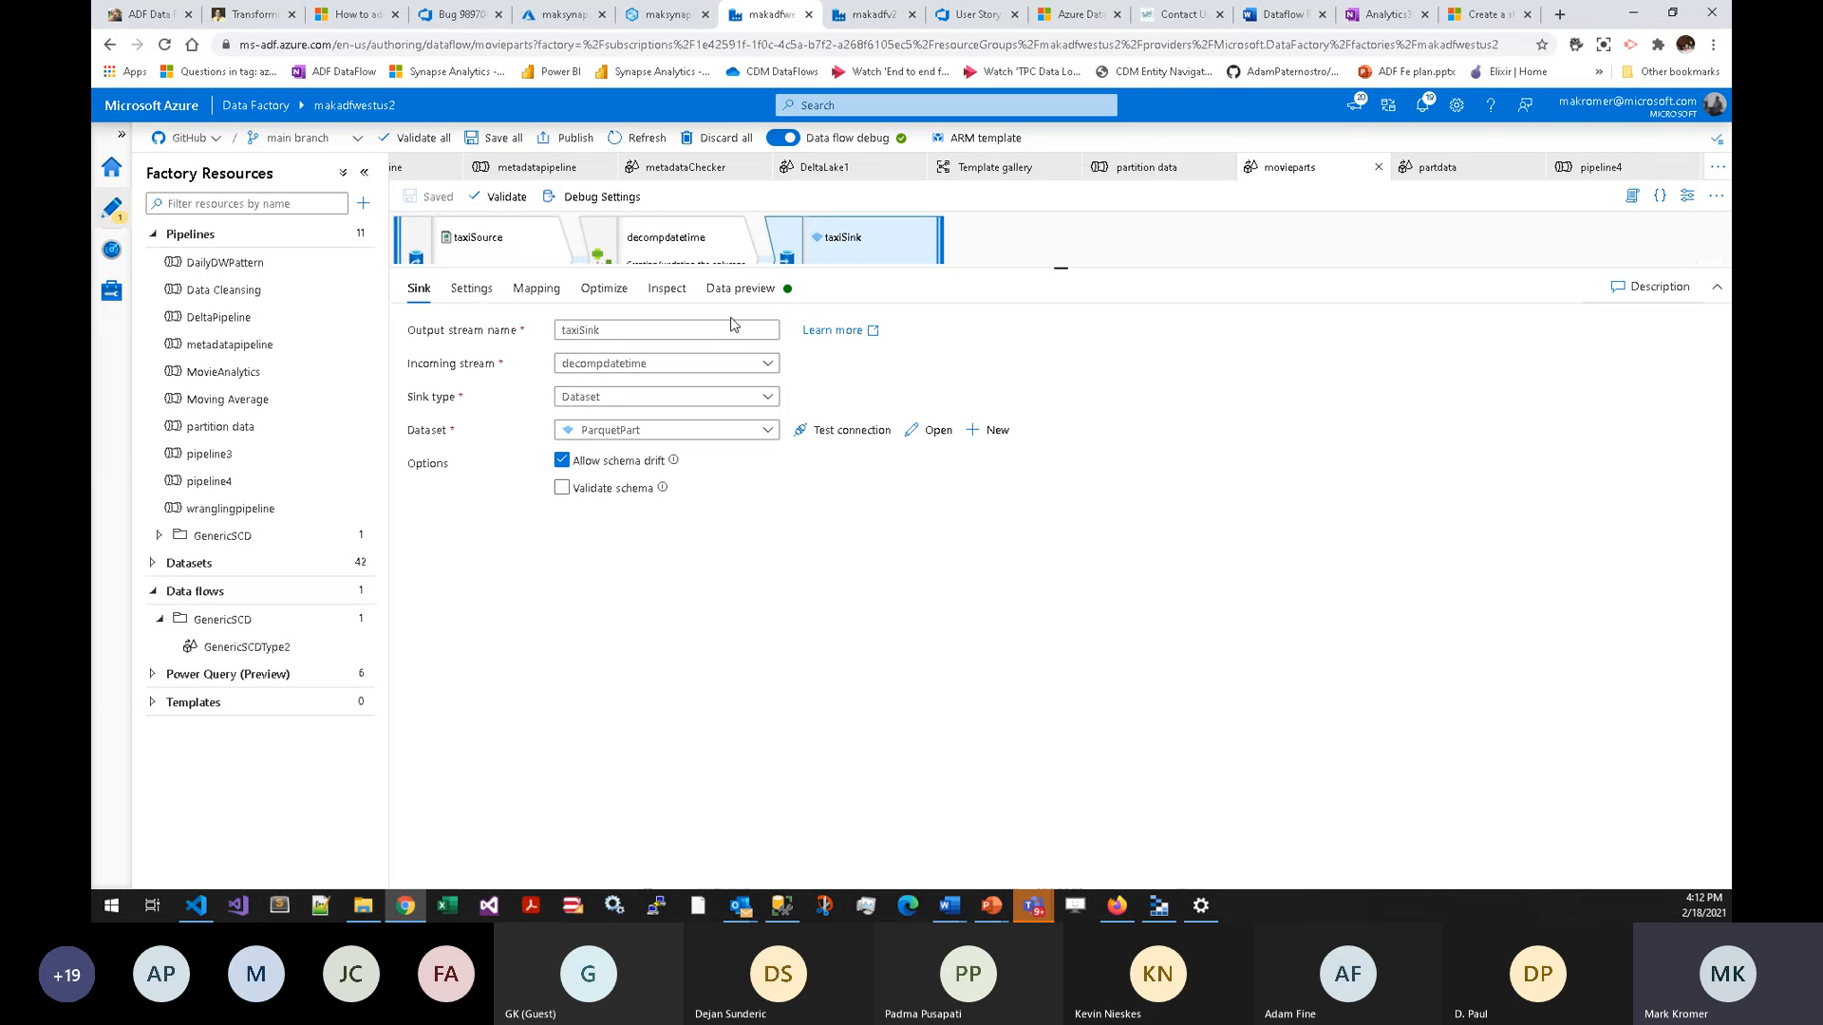
left_click(605, 297)
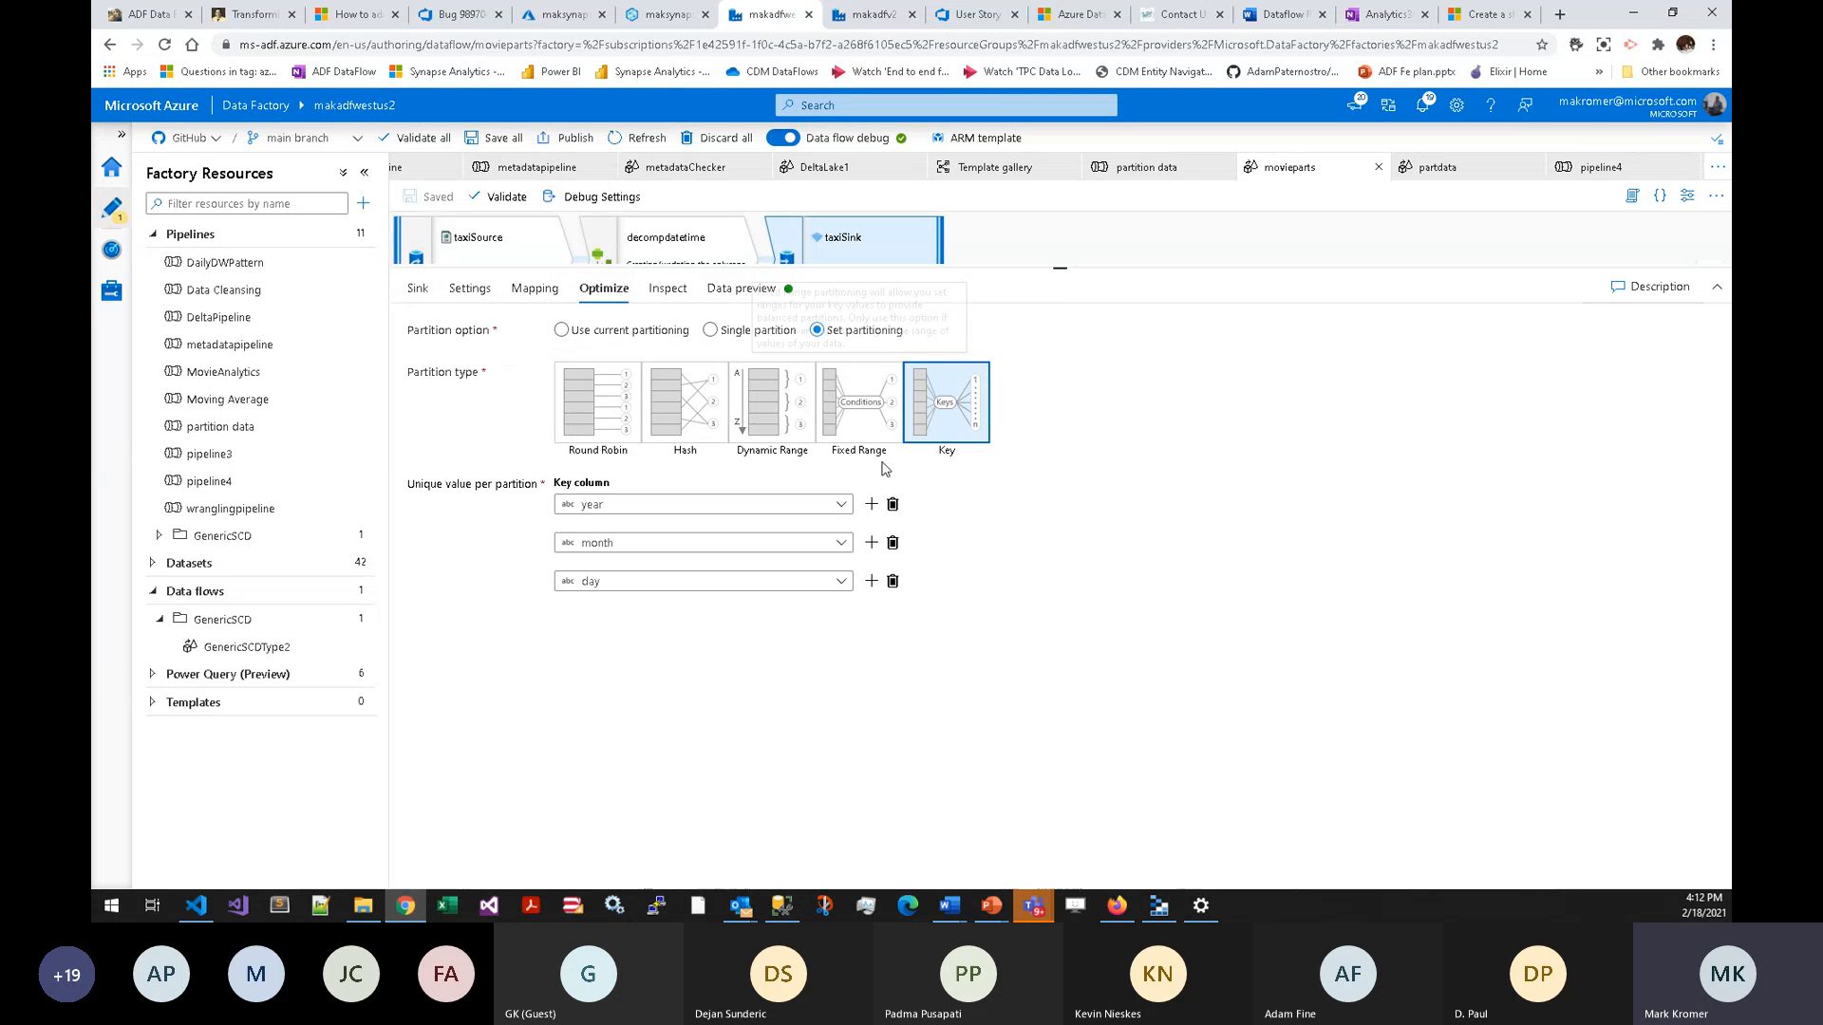
- Look through the available columns for the year, month and day partition keys of taxiSink without changing them
left_click(832, 509)
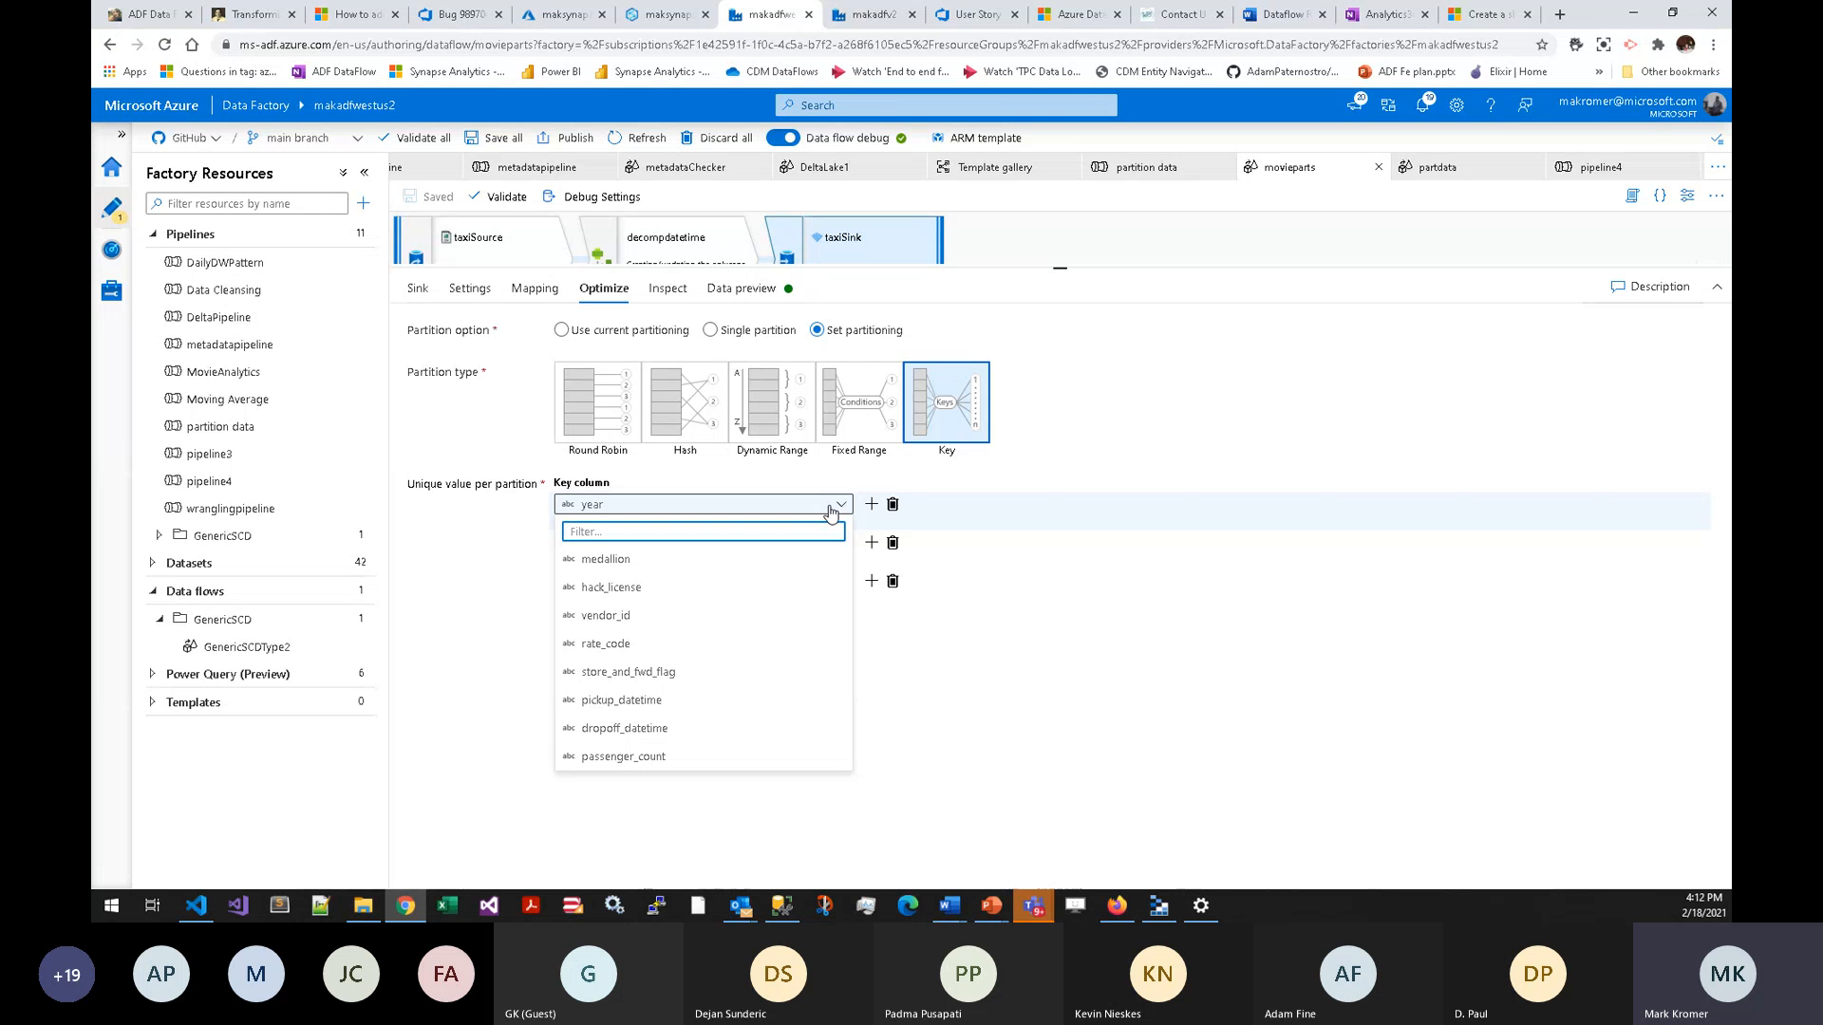
left_click(1049, 732)
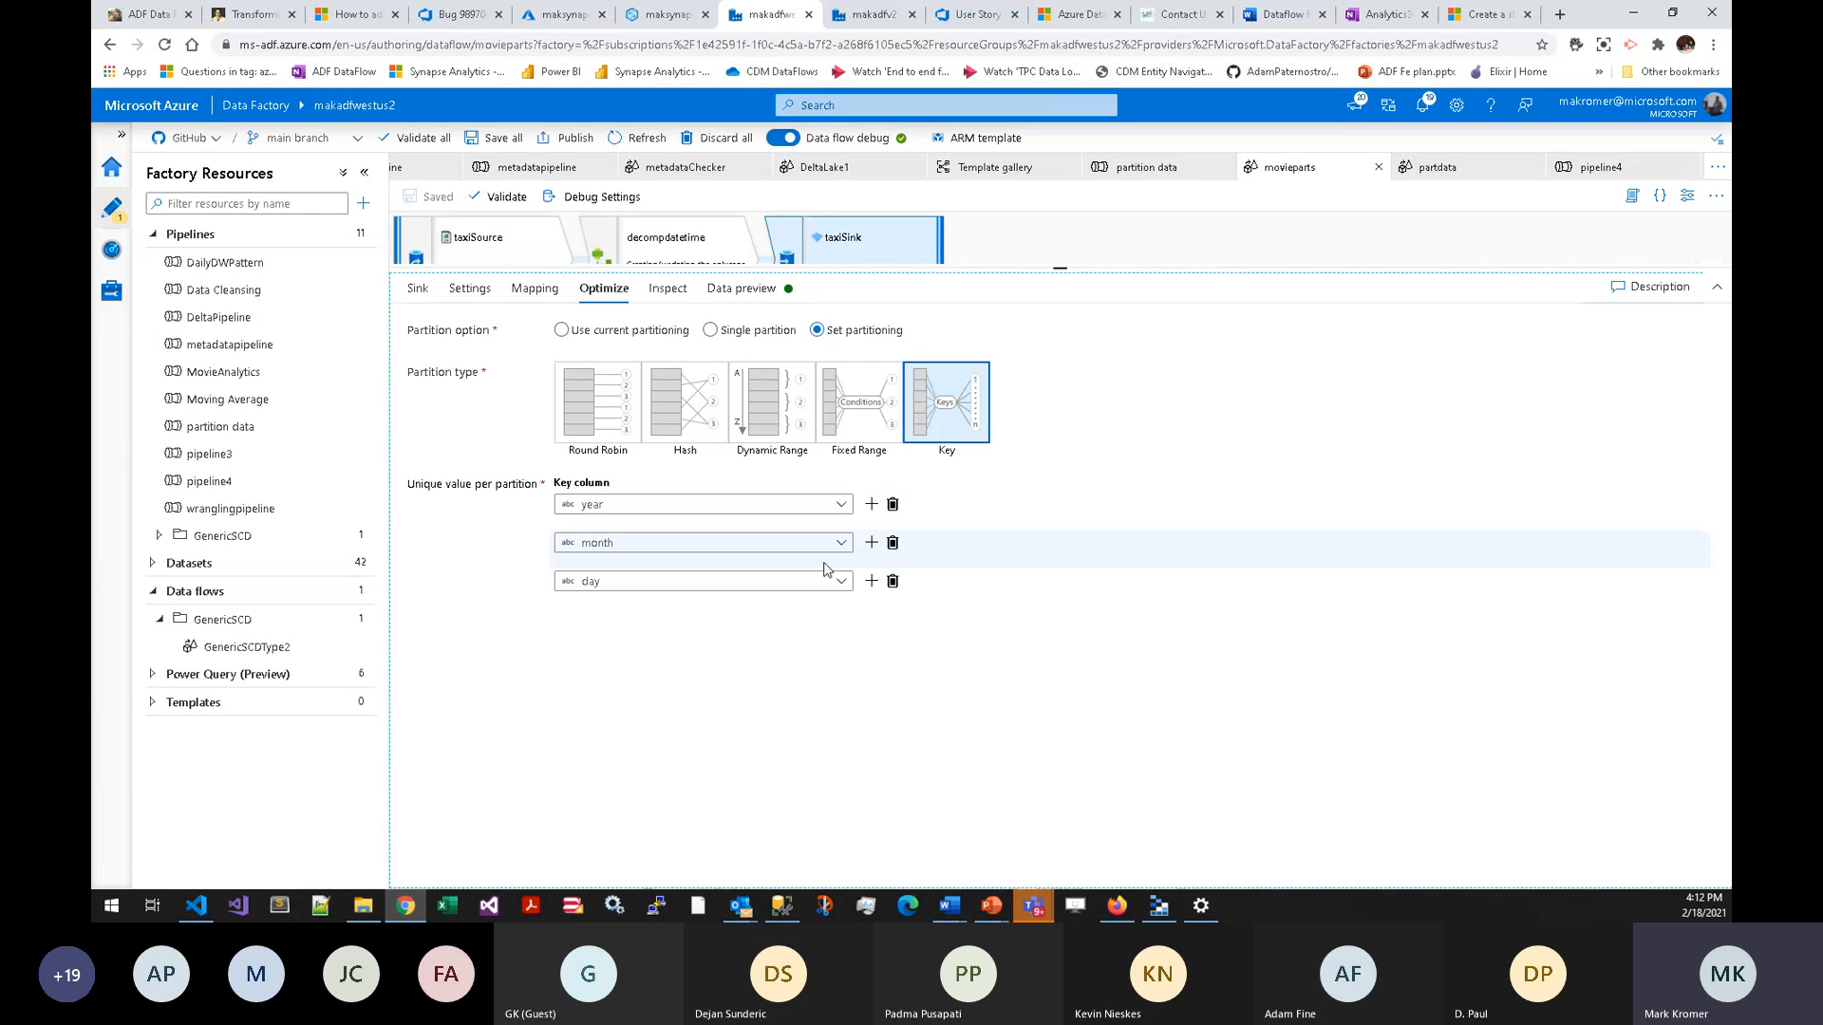
left_click(835, 542)
left_click(1013, 684)
left_click(841, 583)
left_click(1018, 712)
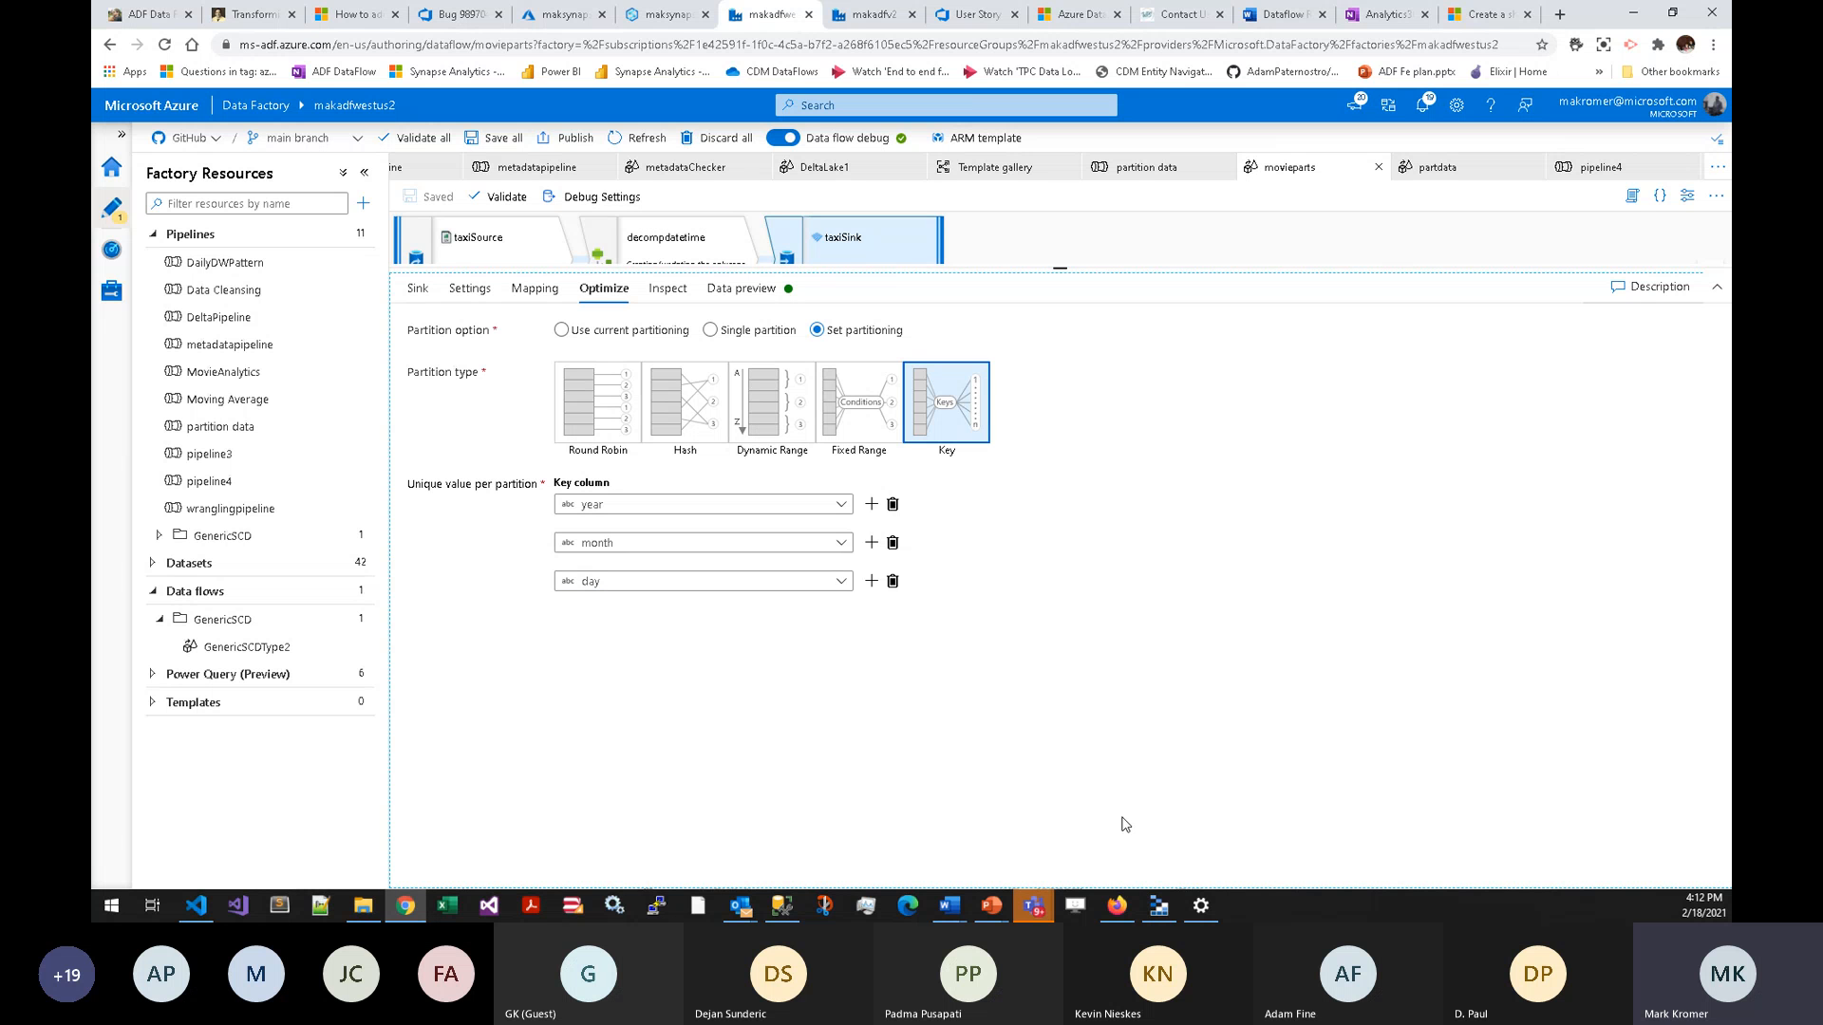
- View the year folders under output/parts in Azure Storage Explorer, and return to taxiSink's partitioning settings in Data Factory
left_click(1158, 905)
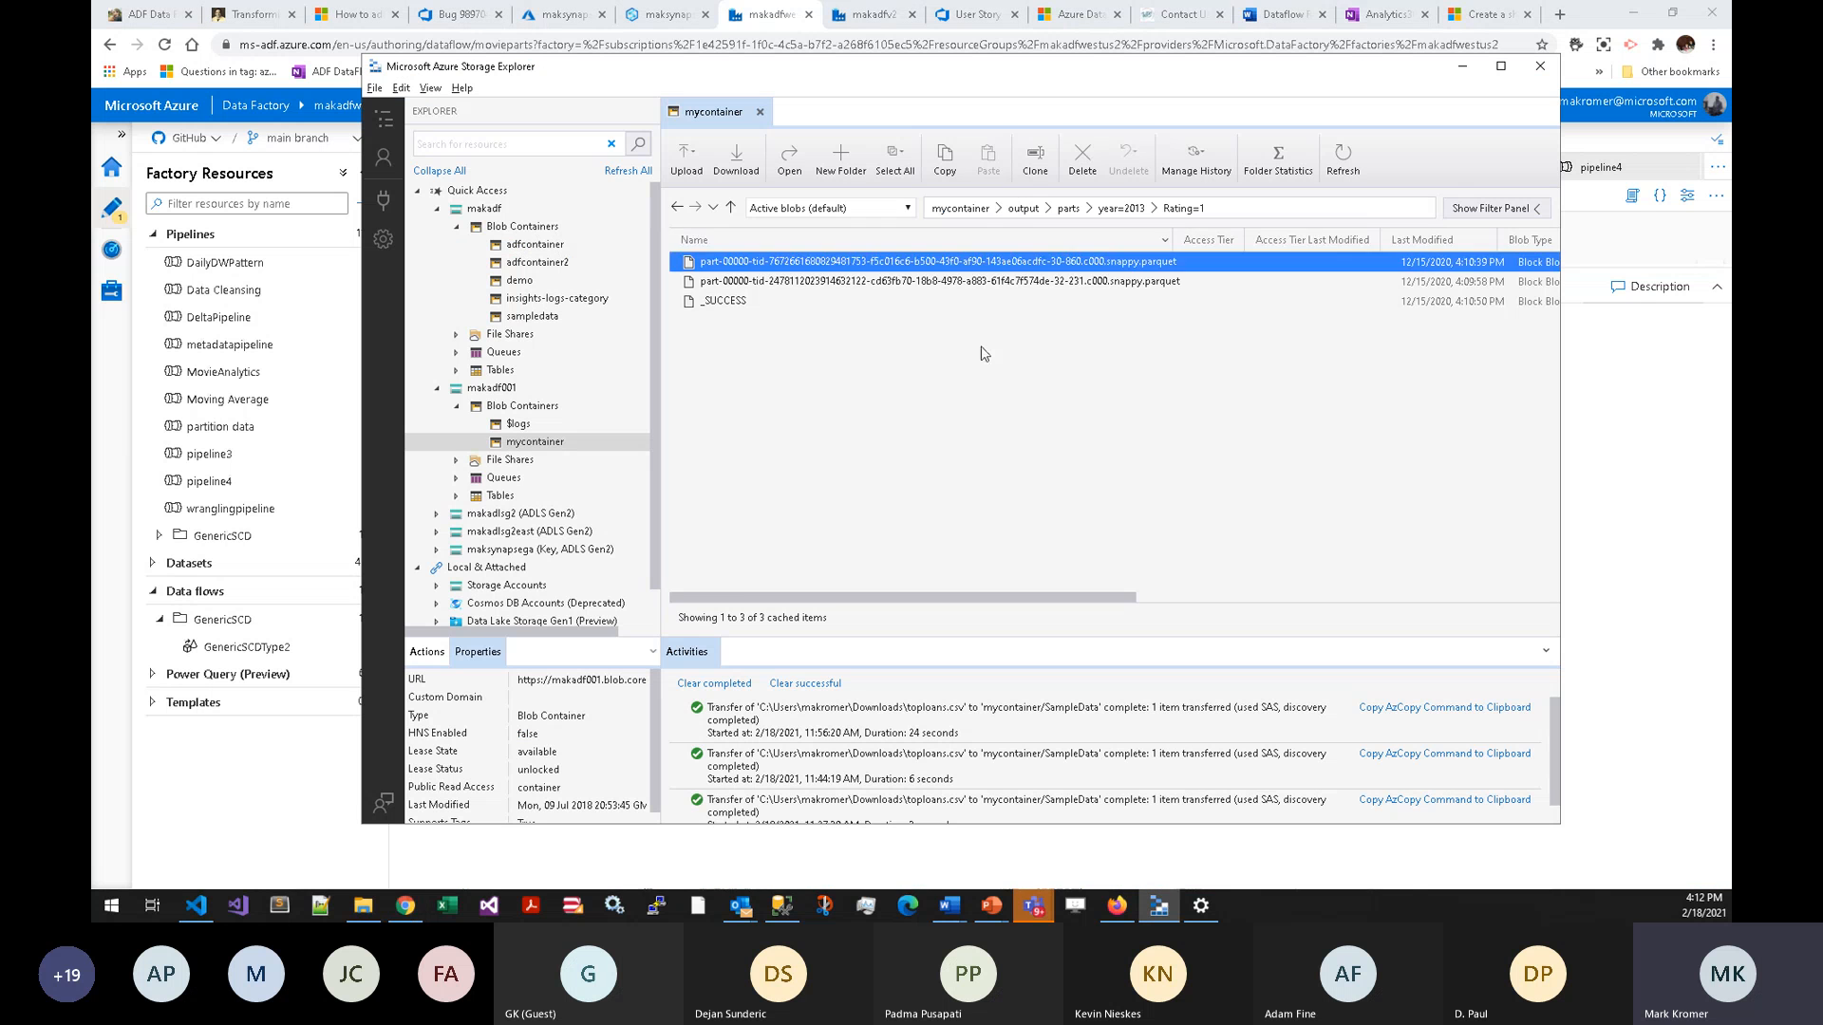
left_click(1068, 208)
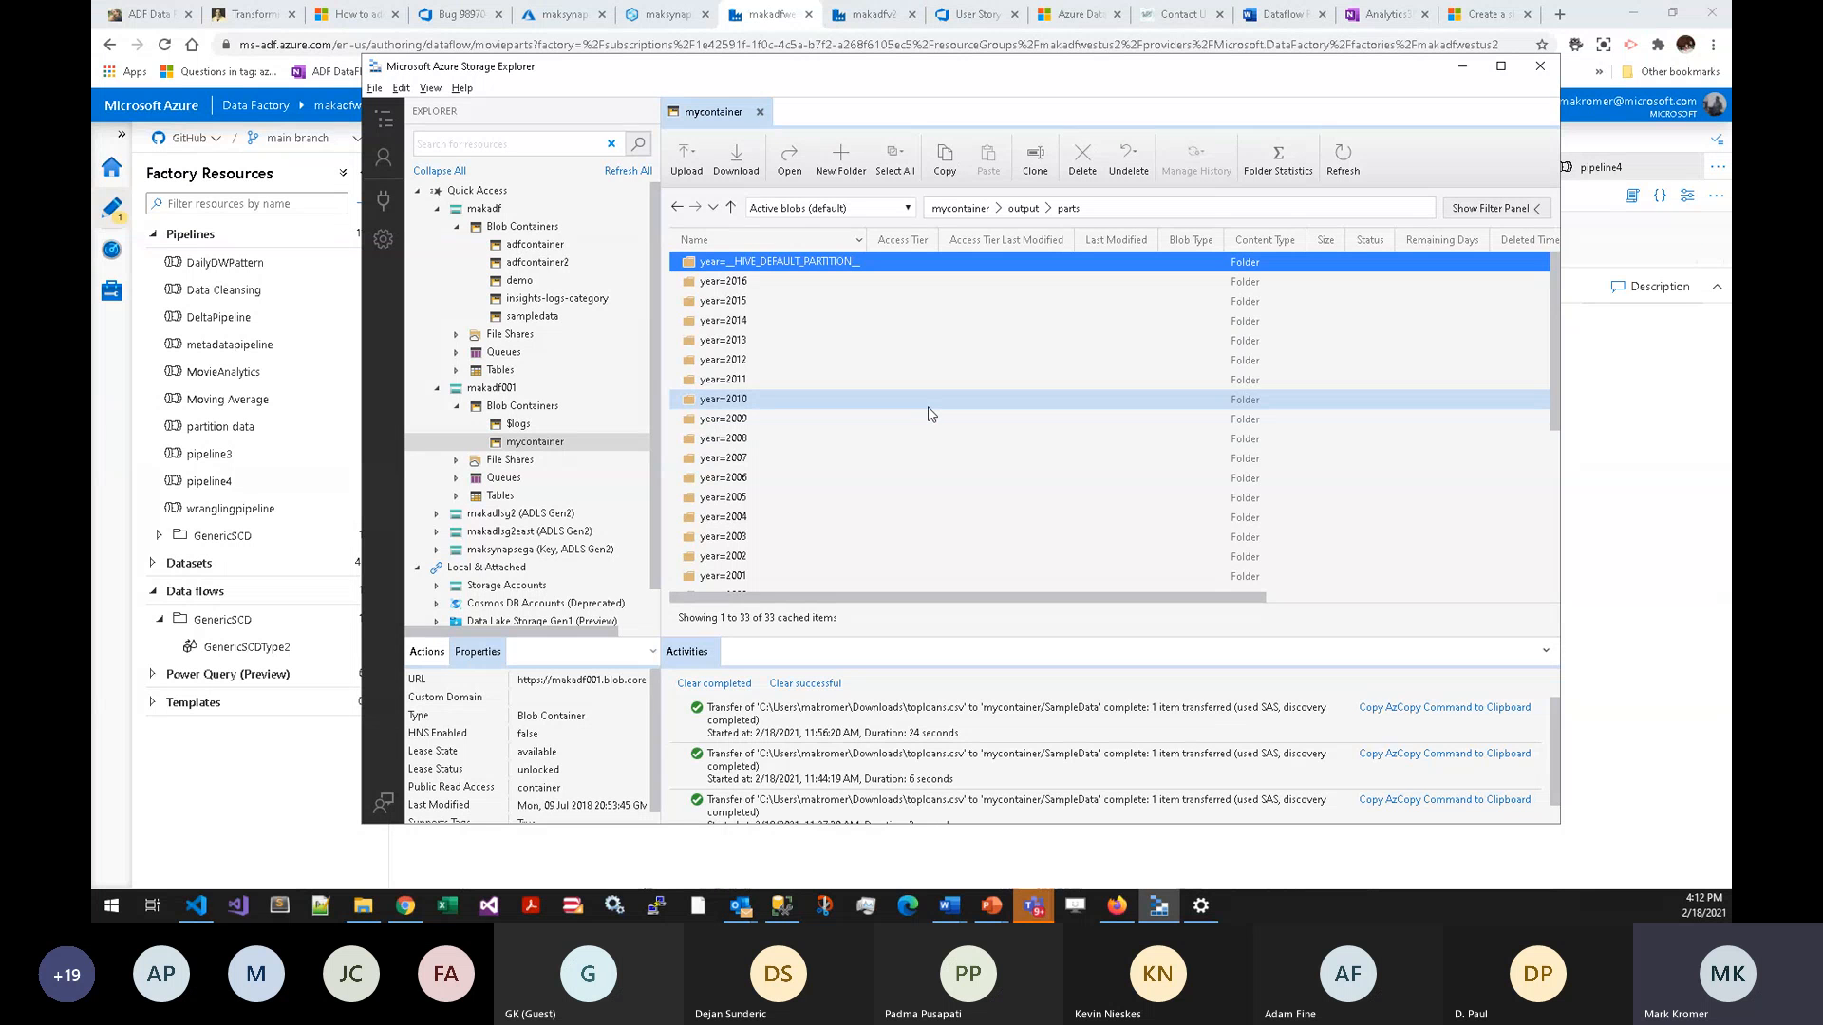
key("alt")
left_click(719, 862)
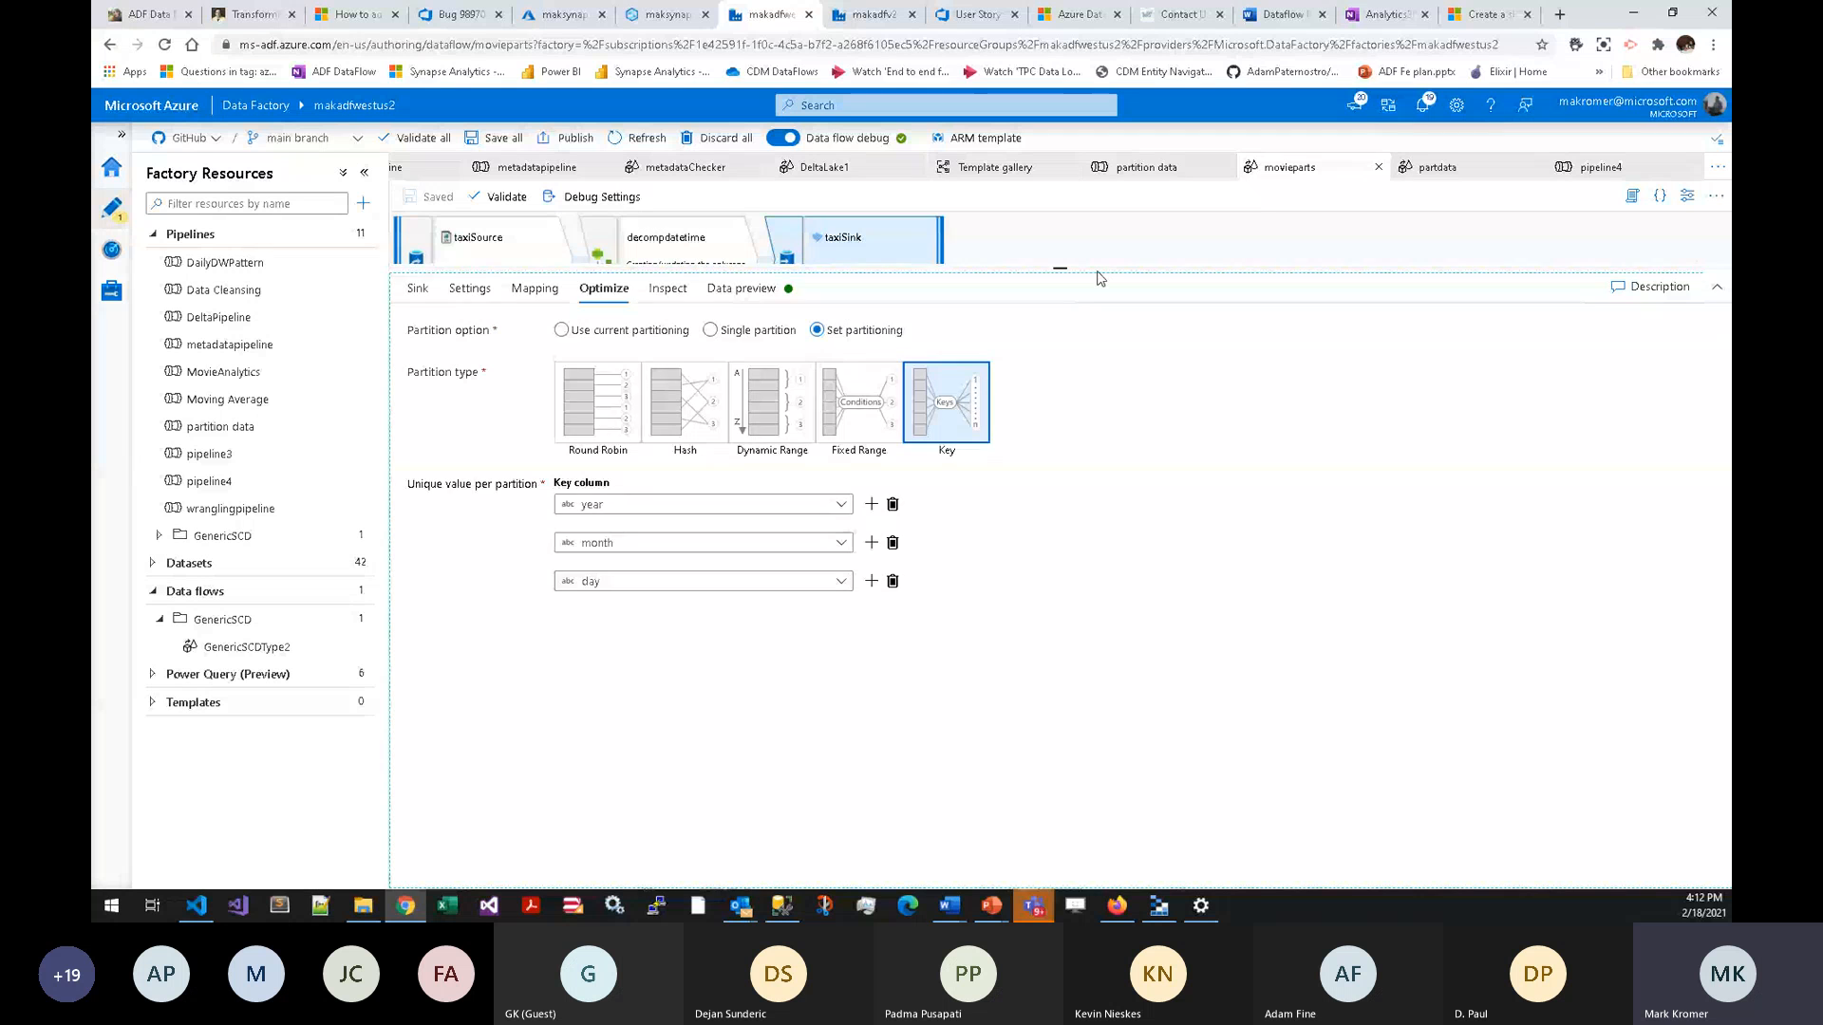
left_click_drag(1098, 269, 1100, 375)
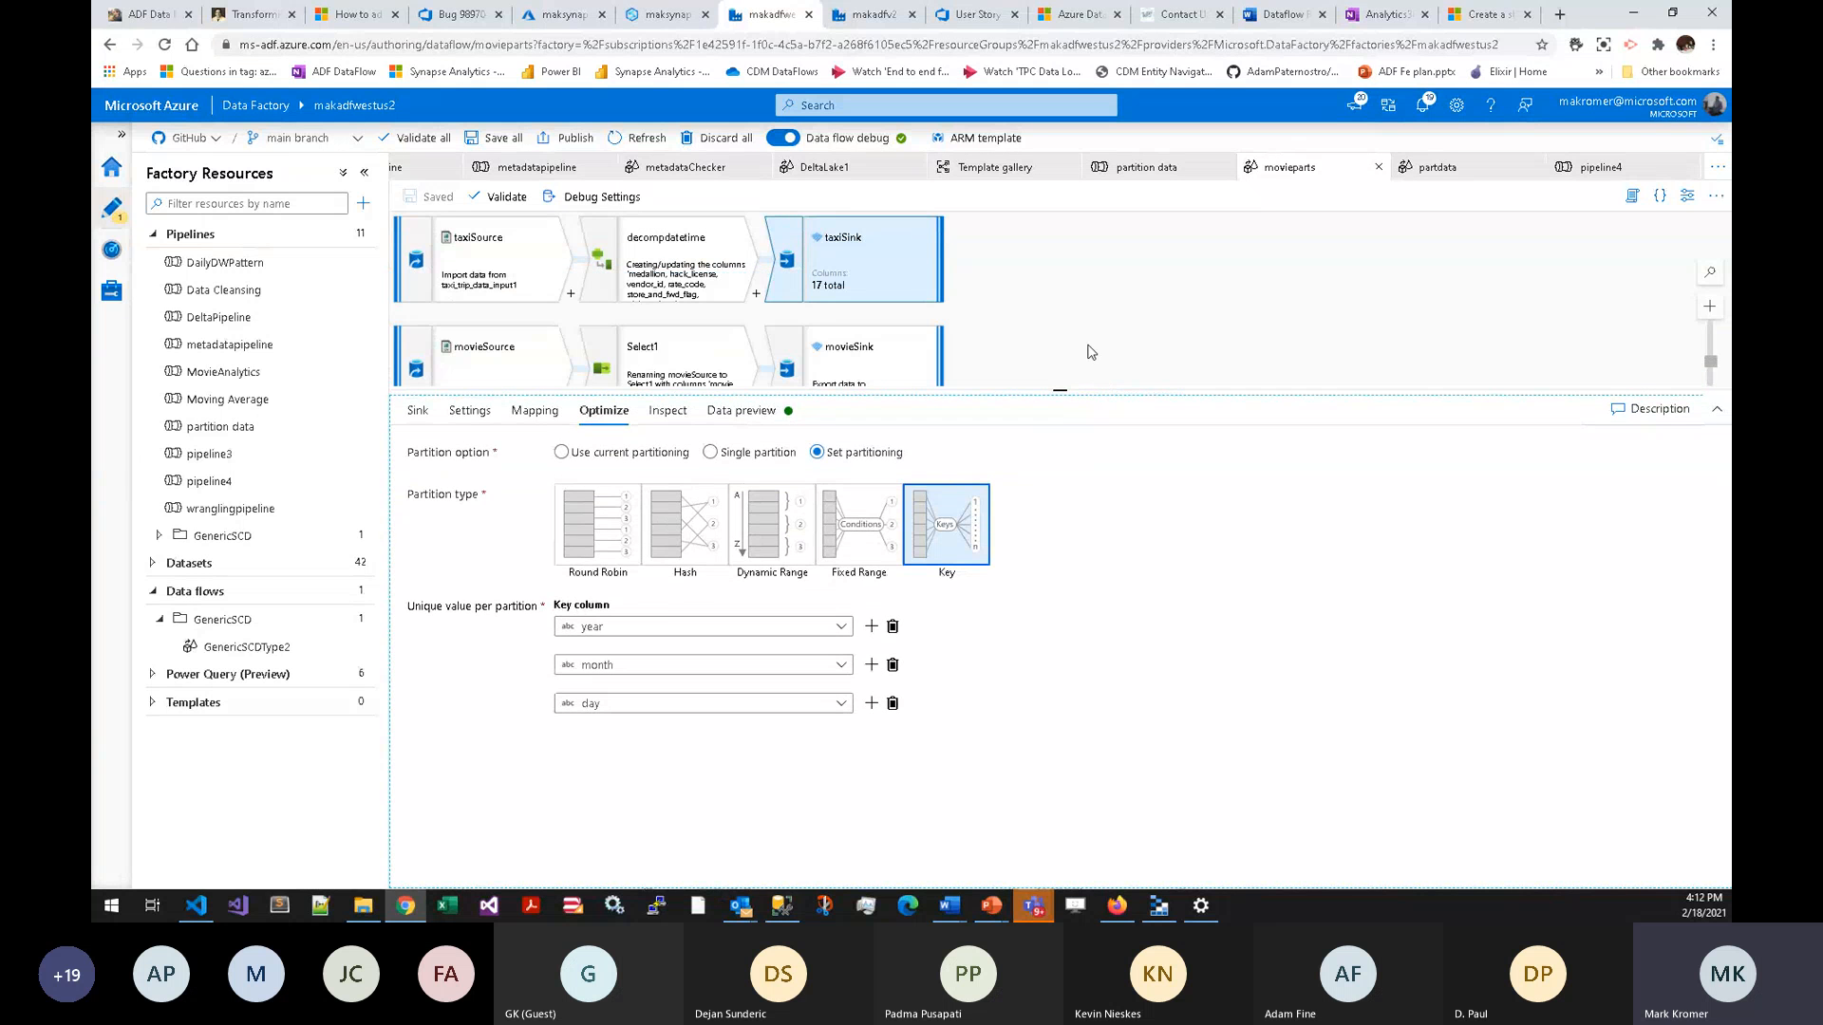
- Open the DeltaLake1 data flow and view the settings of its Delta sink, including the moviesdelta folder path
left_click(850, 171)
mouse_move(730, 462)
left_mouse_down()
mouse_move(767, 494)
mouse_move(754, 481)
left_mouse_up()
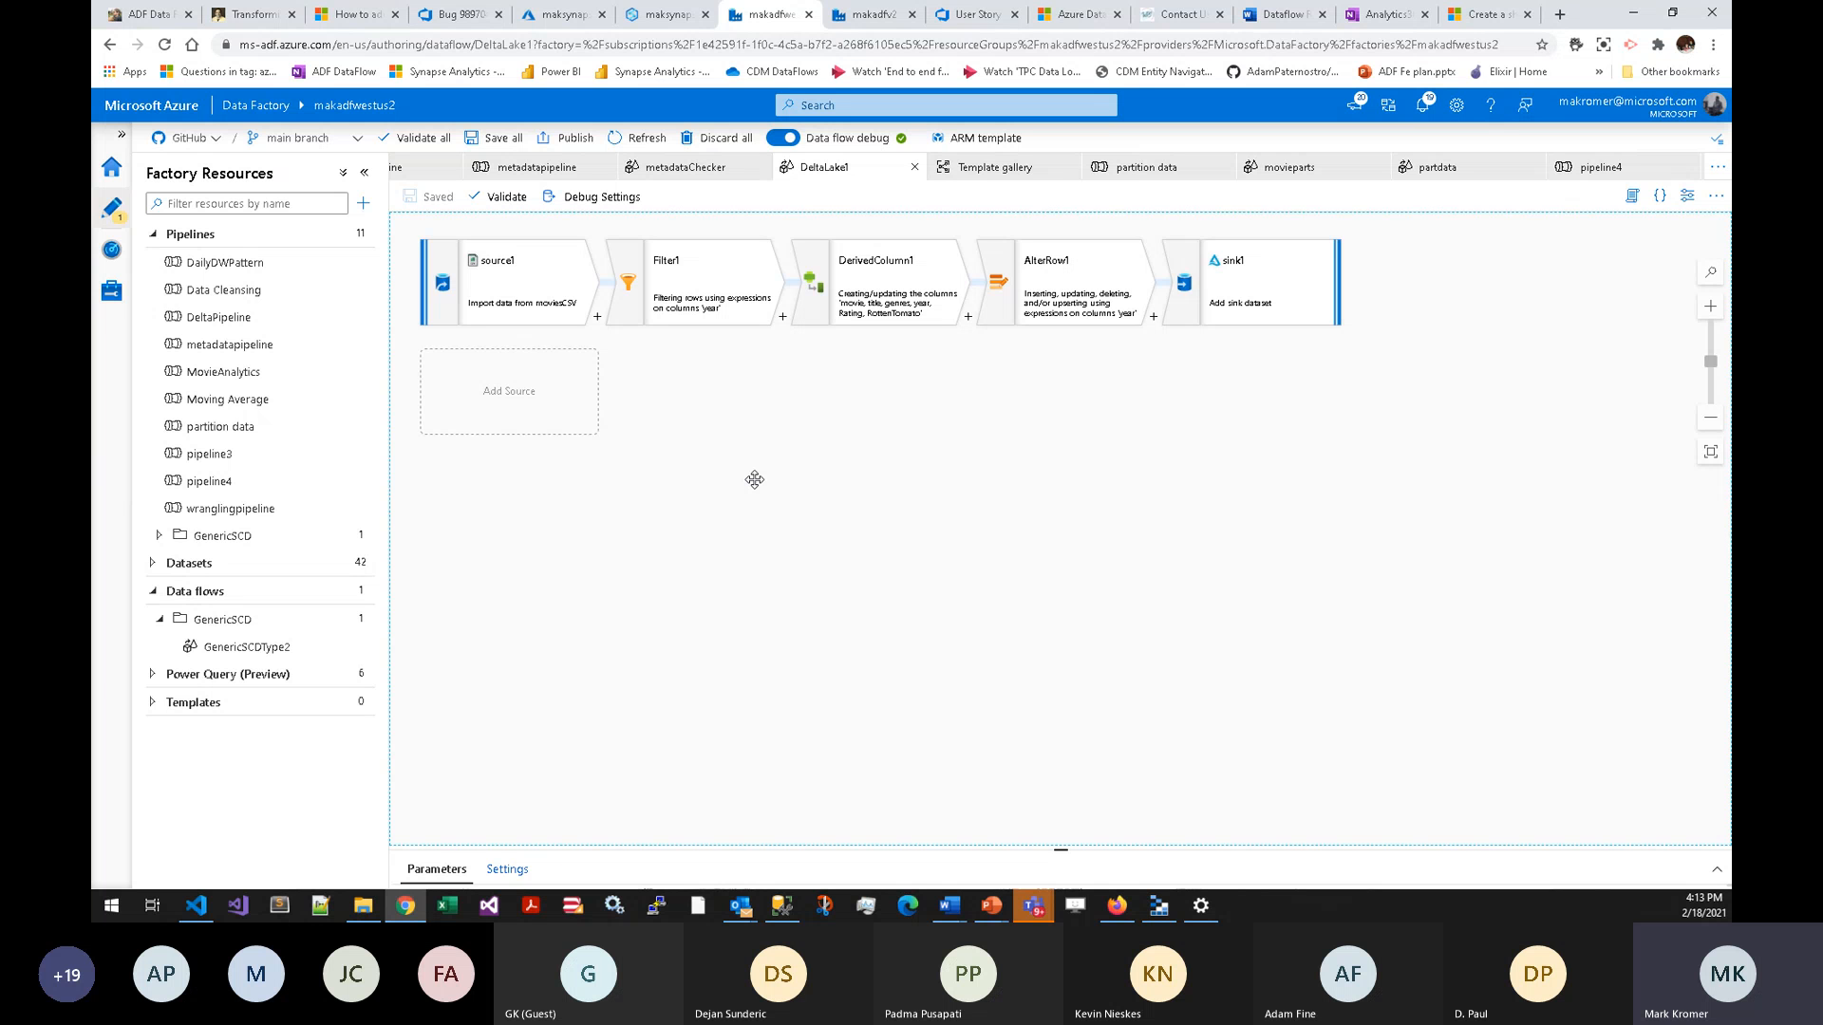
left_click(1231, 309)
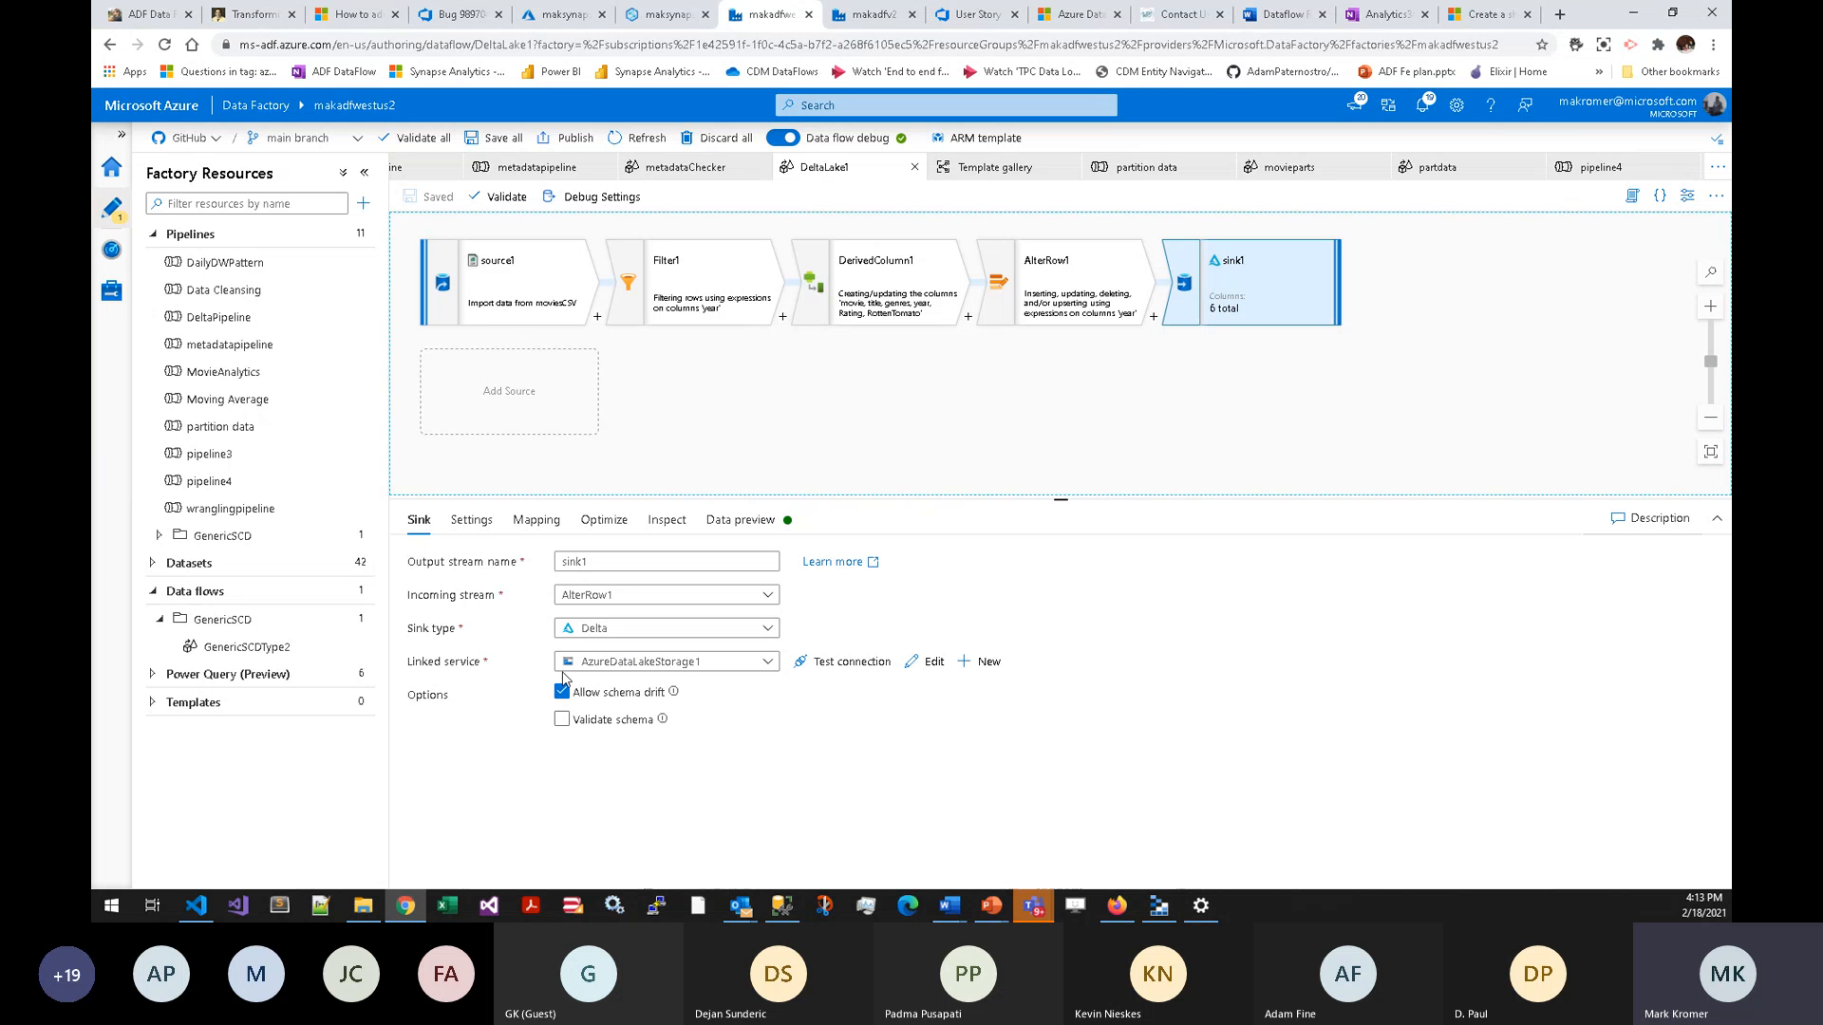
left_click(471, 520)
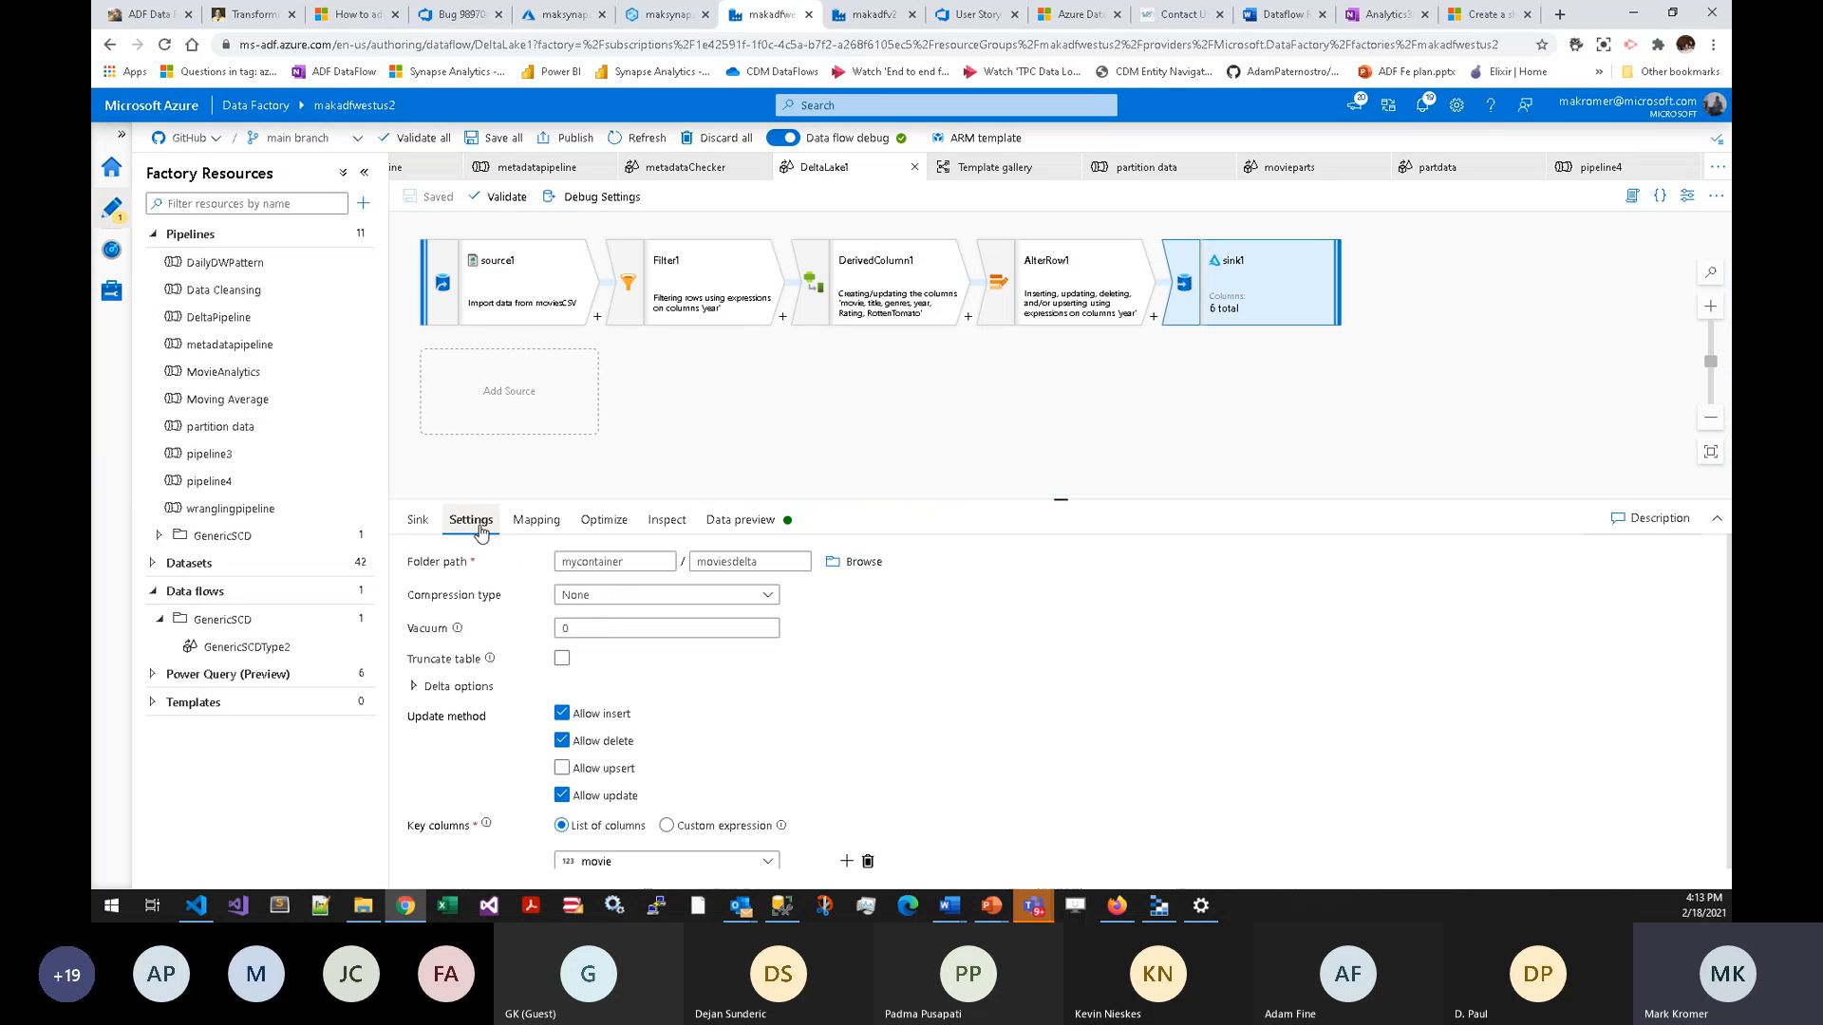
double_click(750, 561)
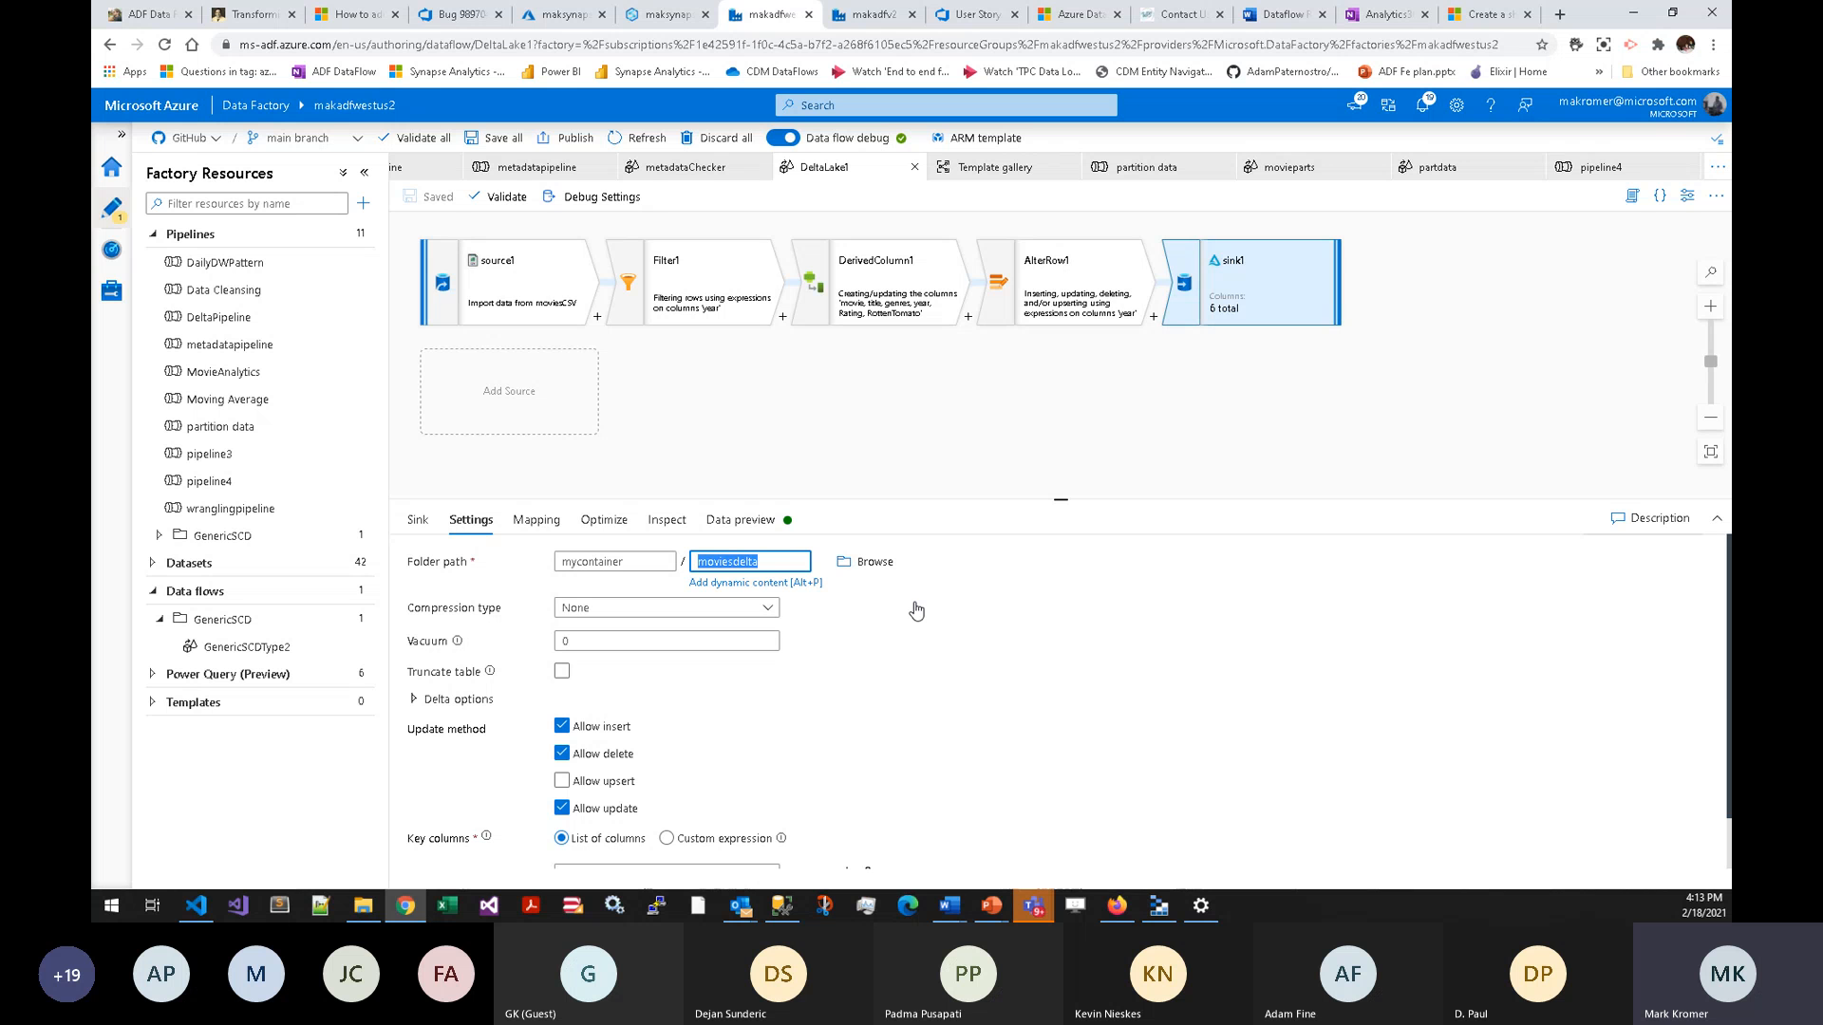
- Create a new data flow and add a source that reads from the MoviesD2 dataset
left_click(364, 206)
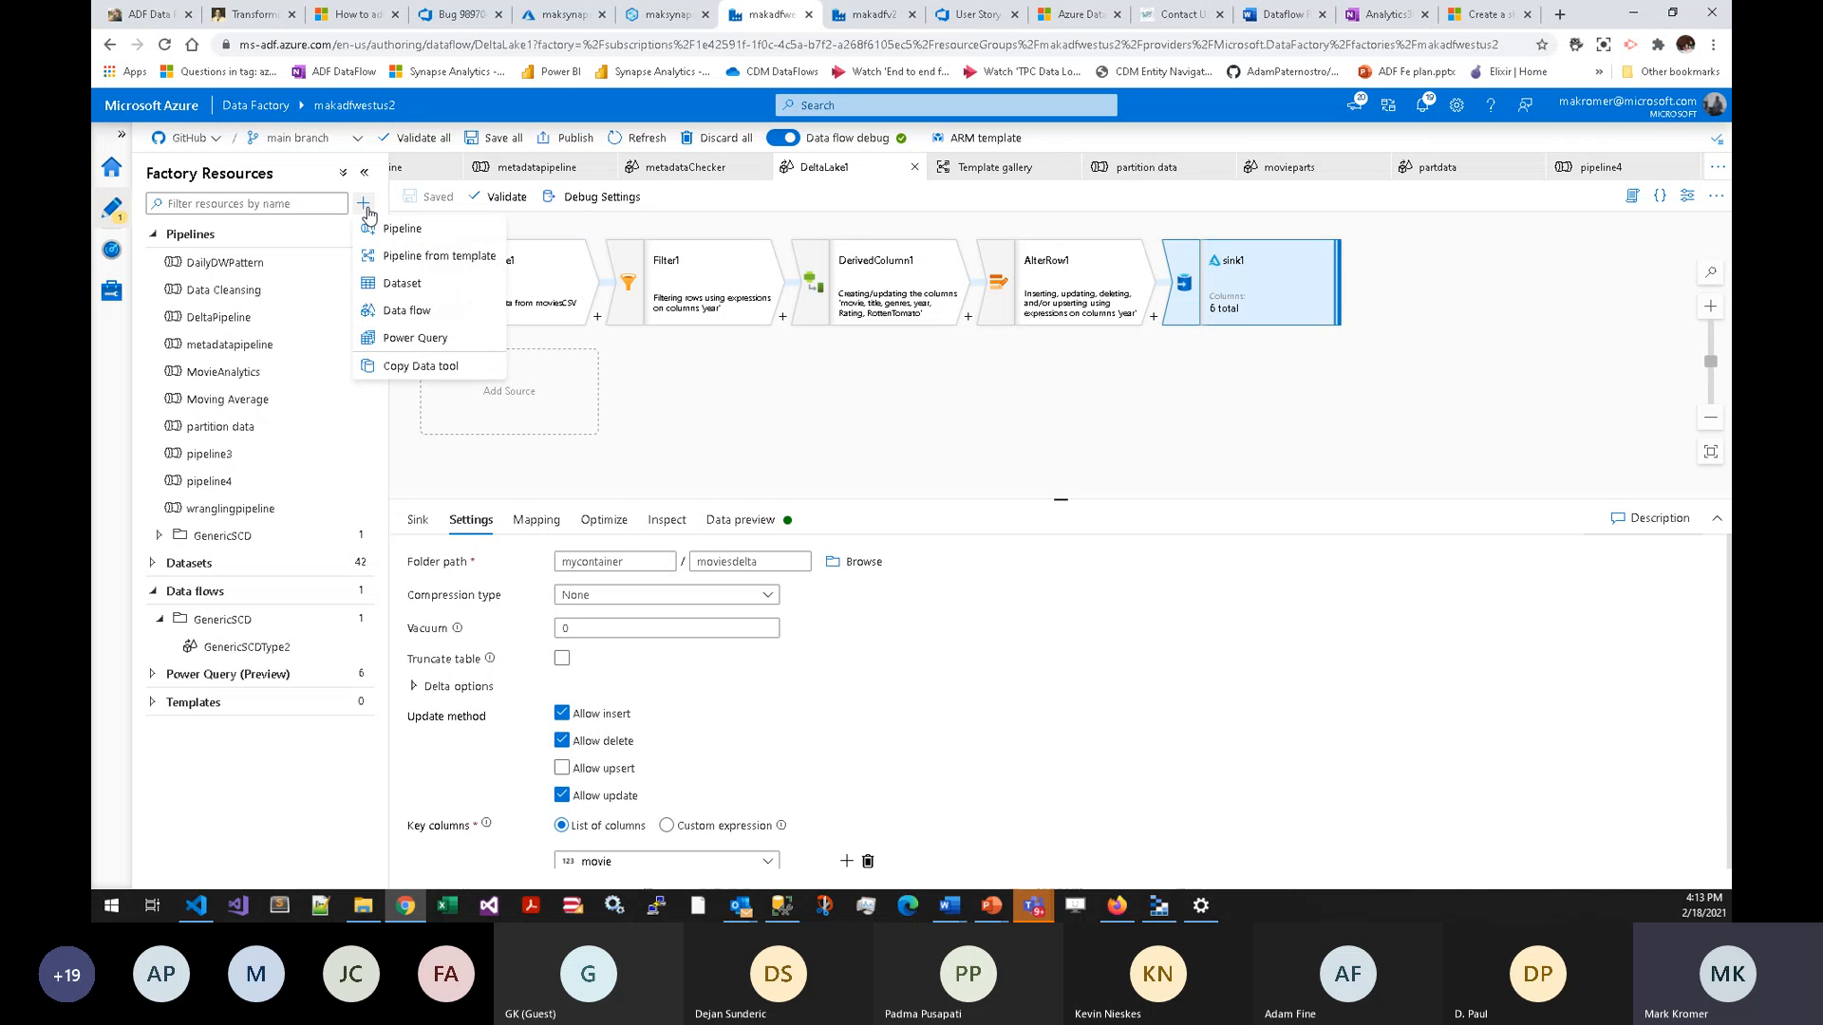
left_click(418, 316)
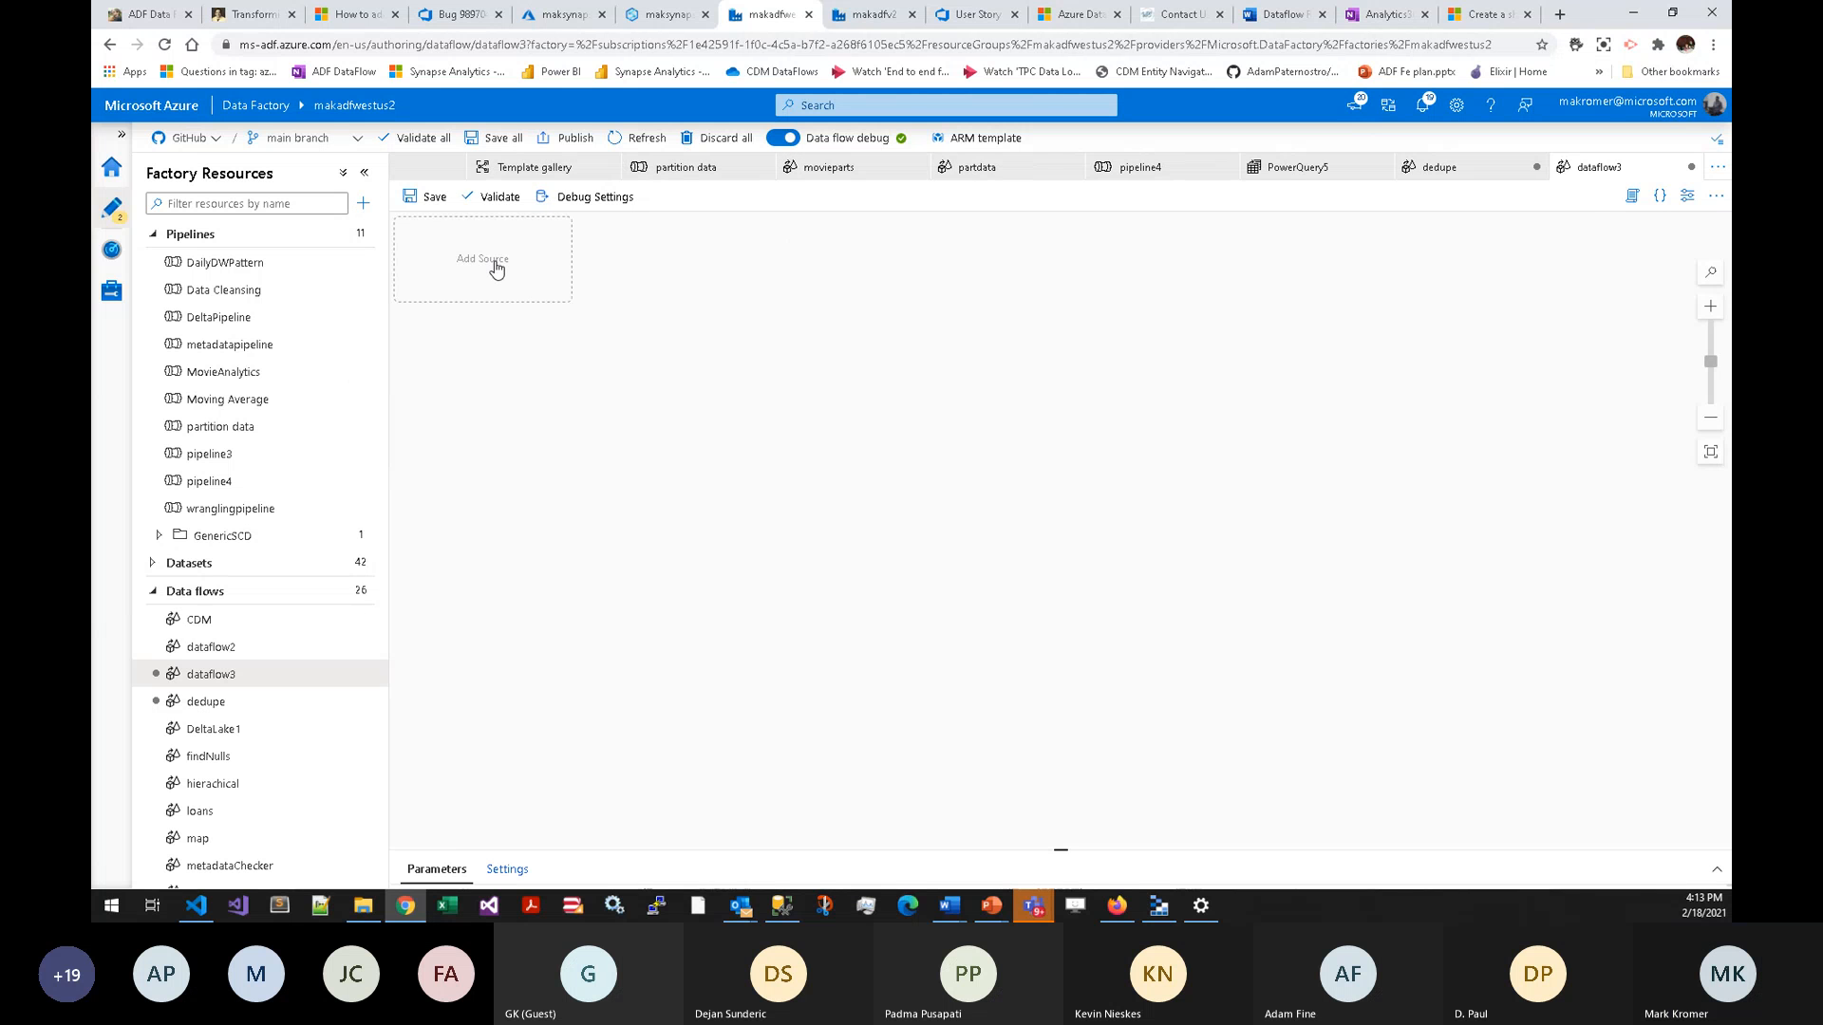
left_click(655, 629)
type("moviesd")
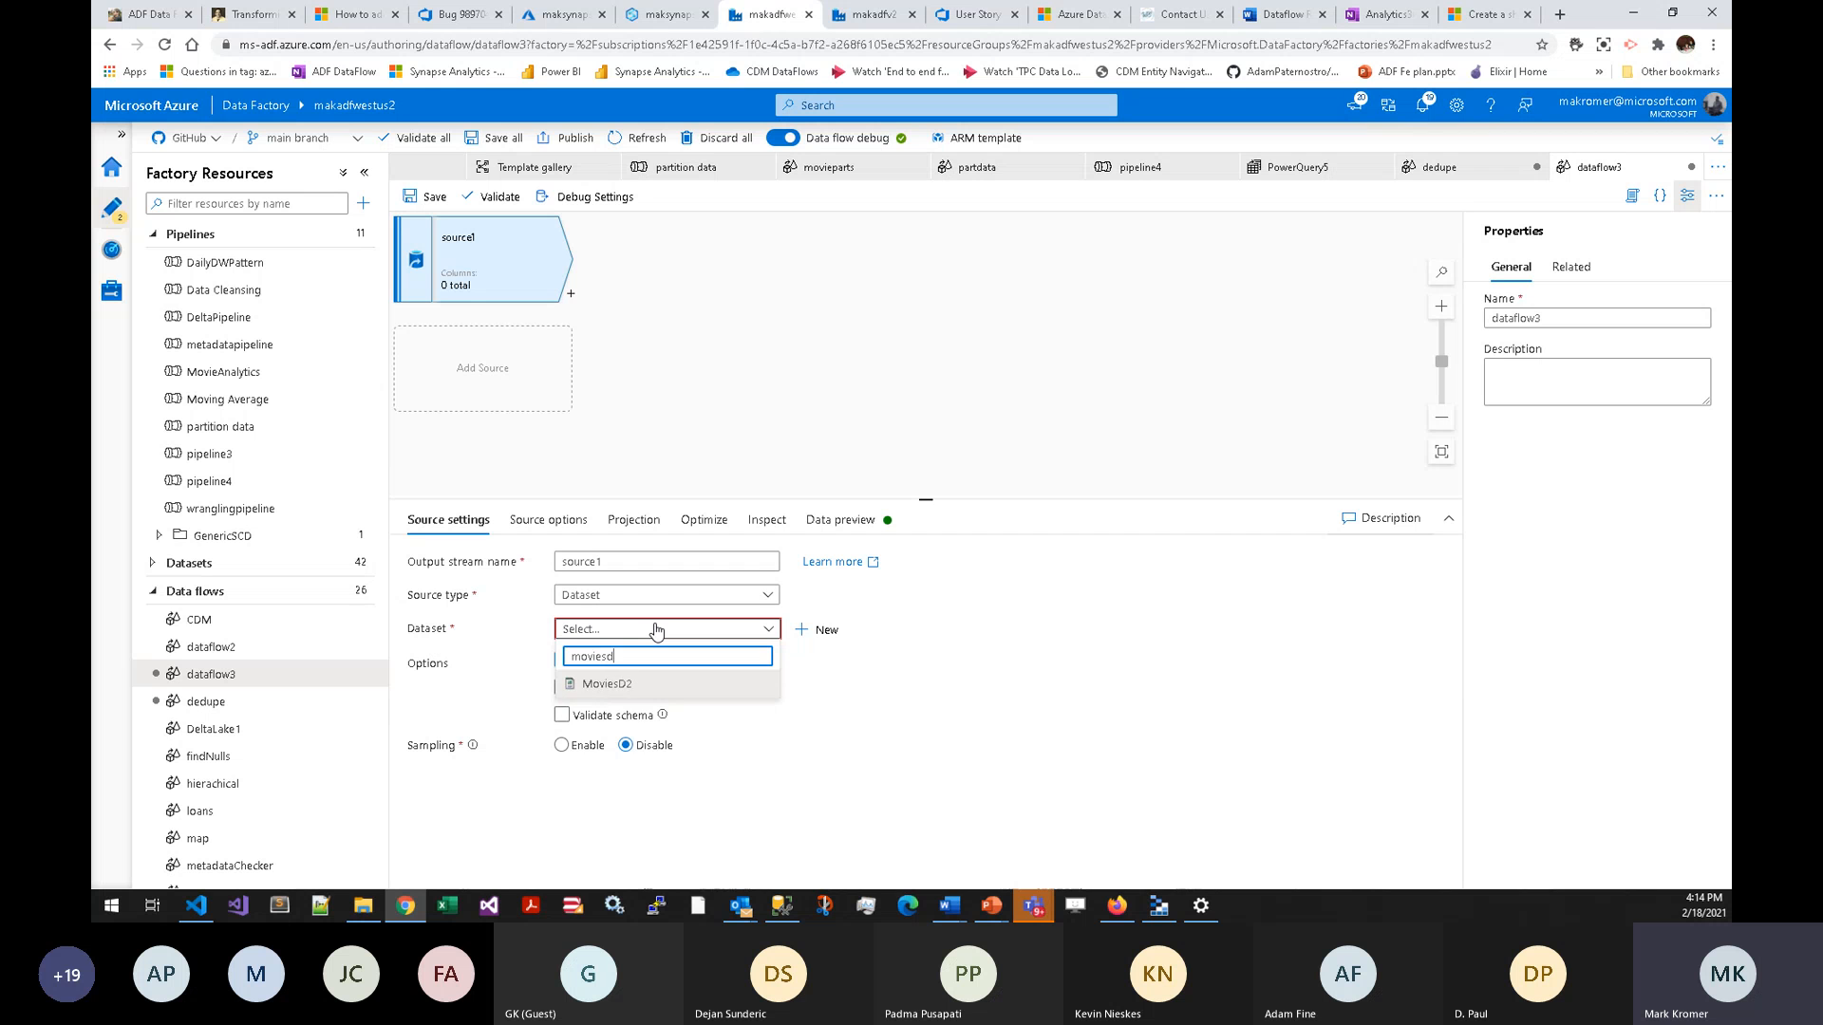
left_click(650, 694)
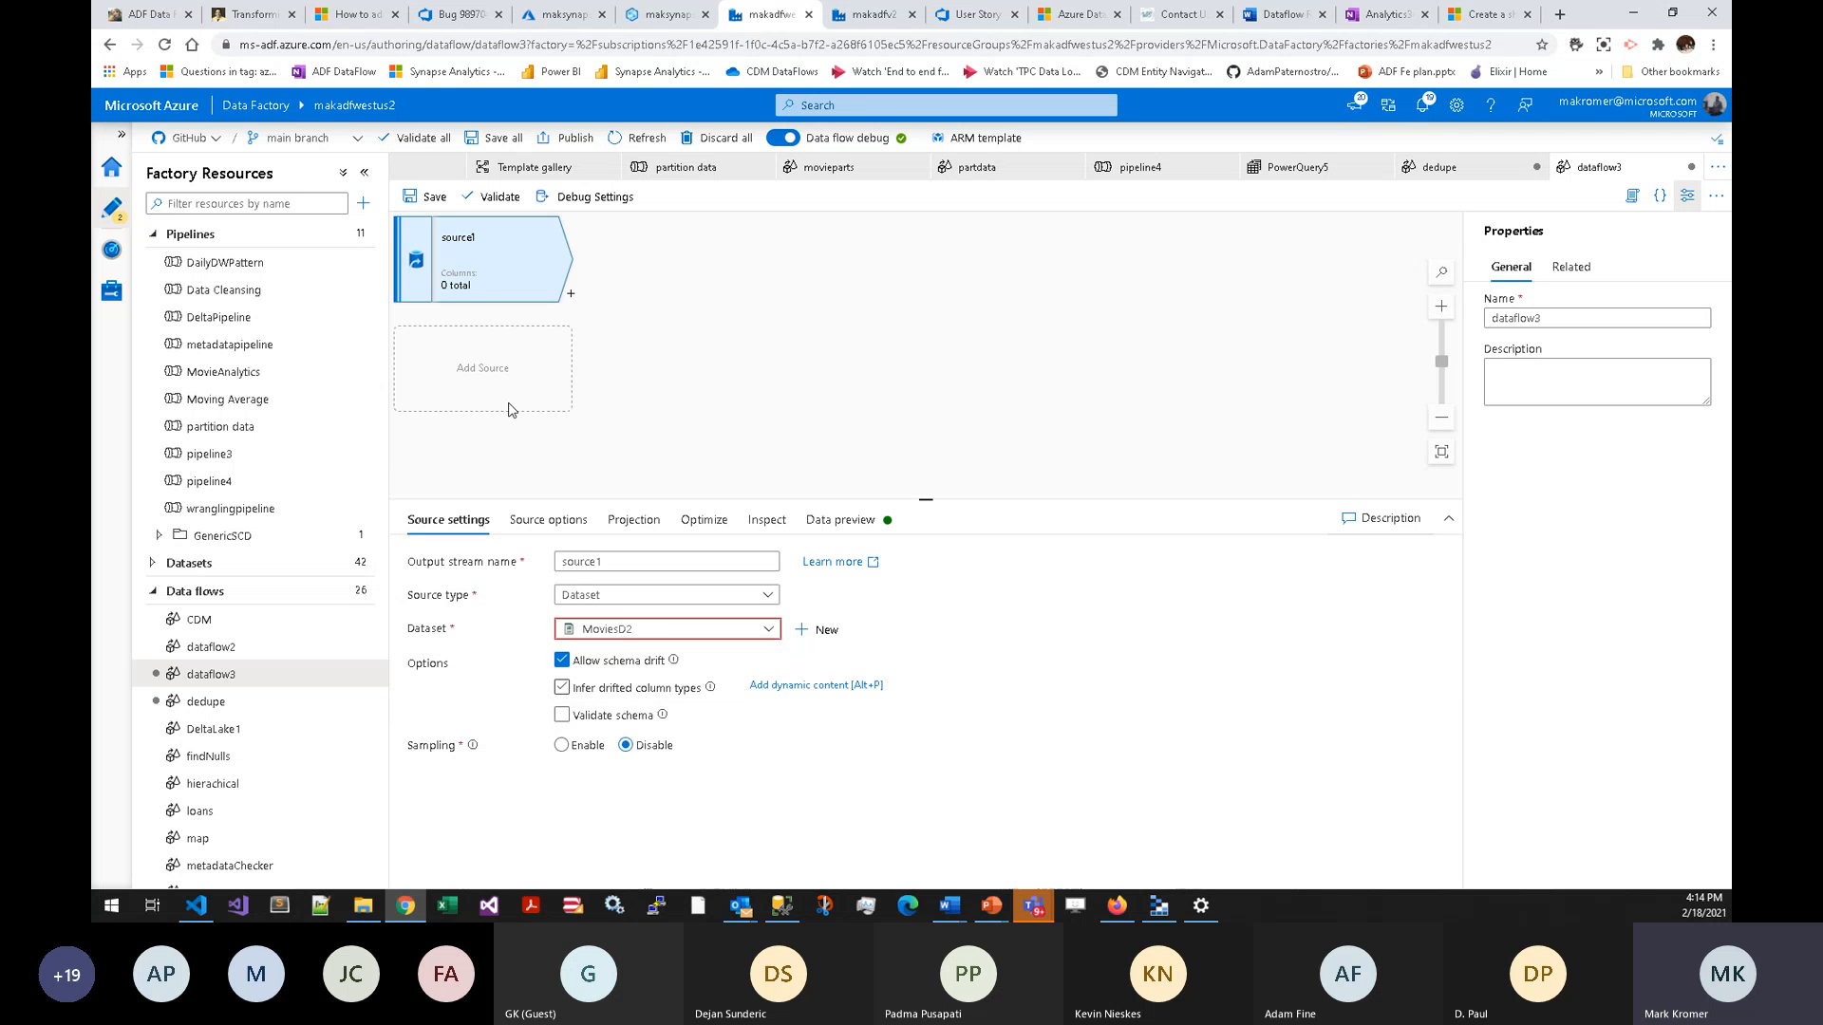
- Add a sink after the source, with sink type Delta and linked service AzureDataLakeStorage1
left_click(571, 297)
scroll(664, 455, "down", 5)
left_click(631, 684)
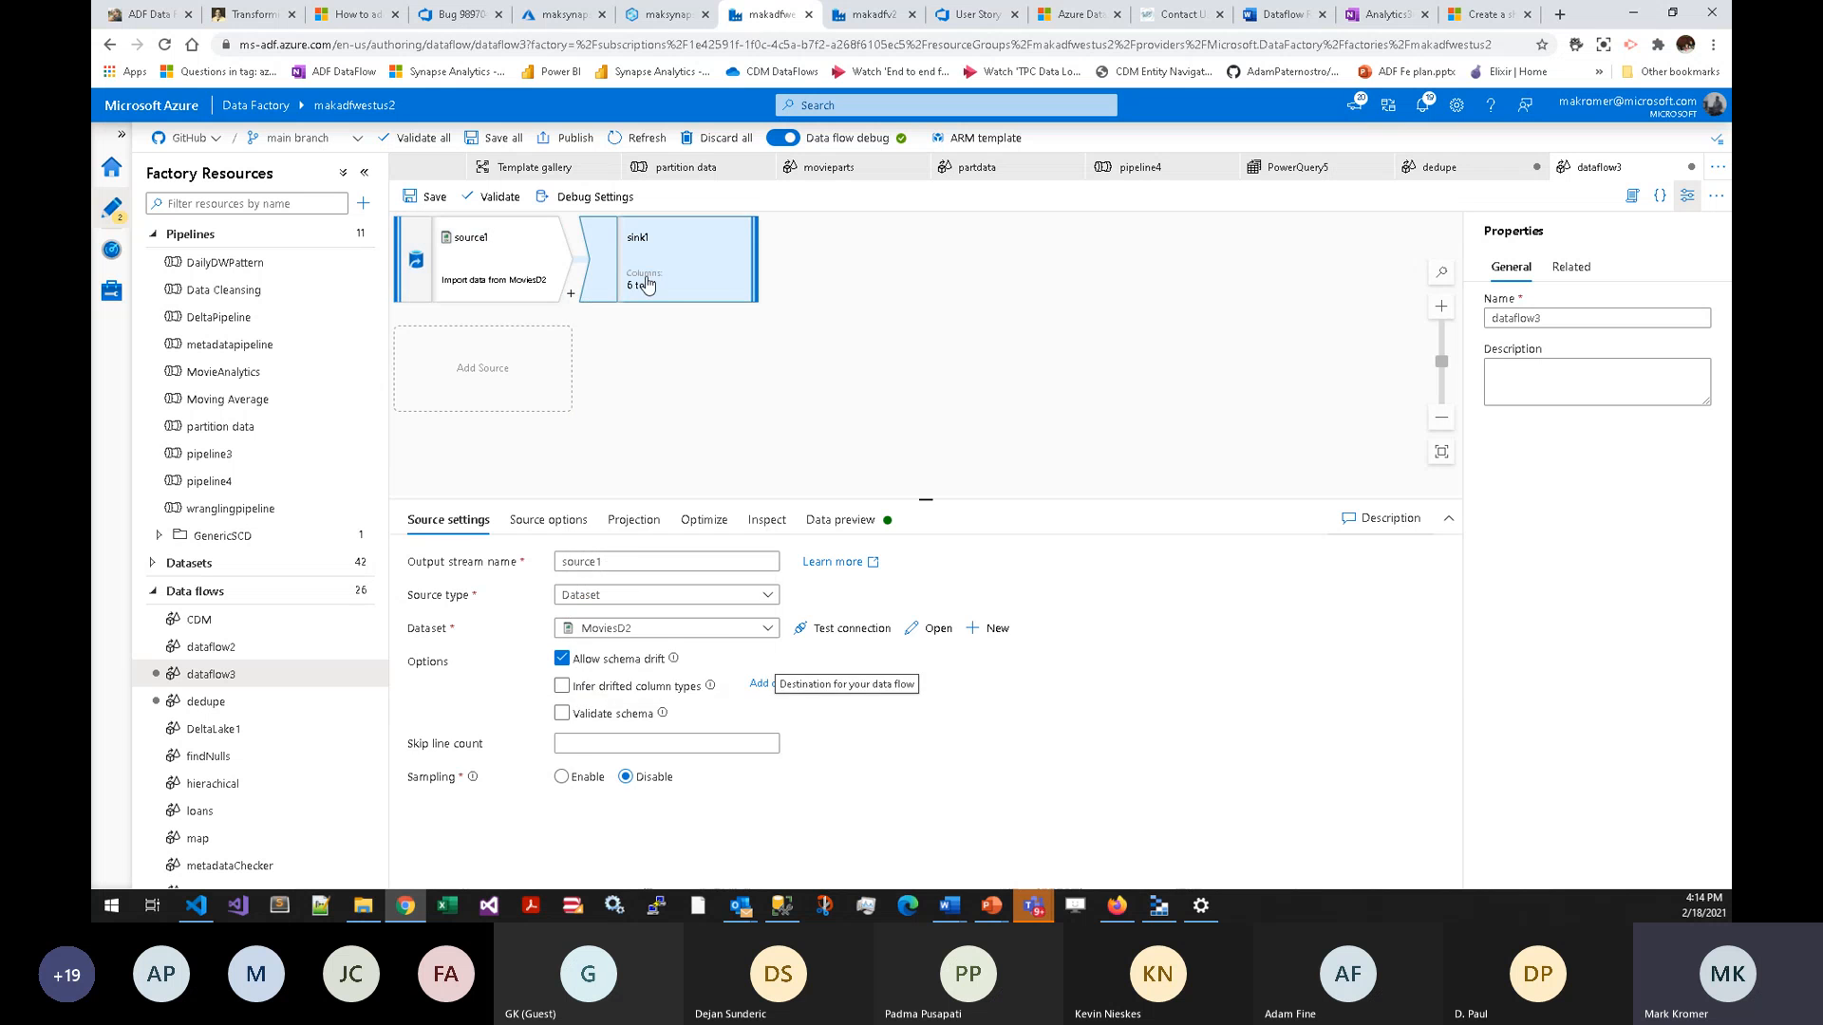
left_click(724, 634)
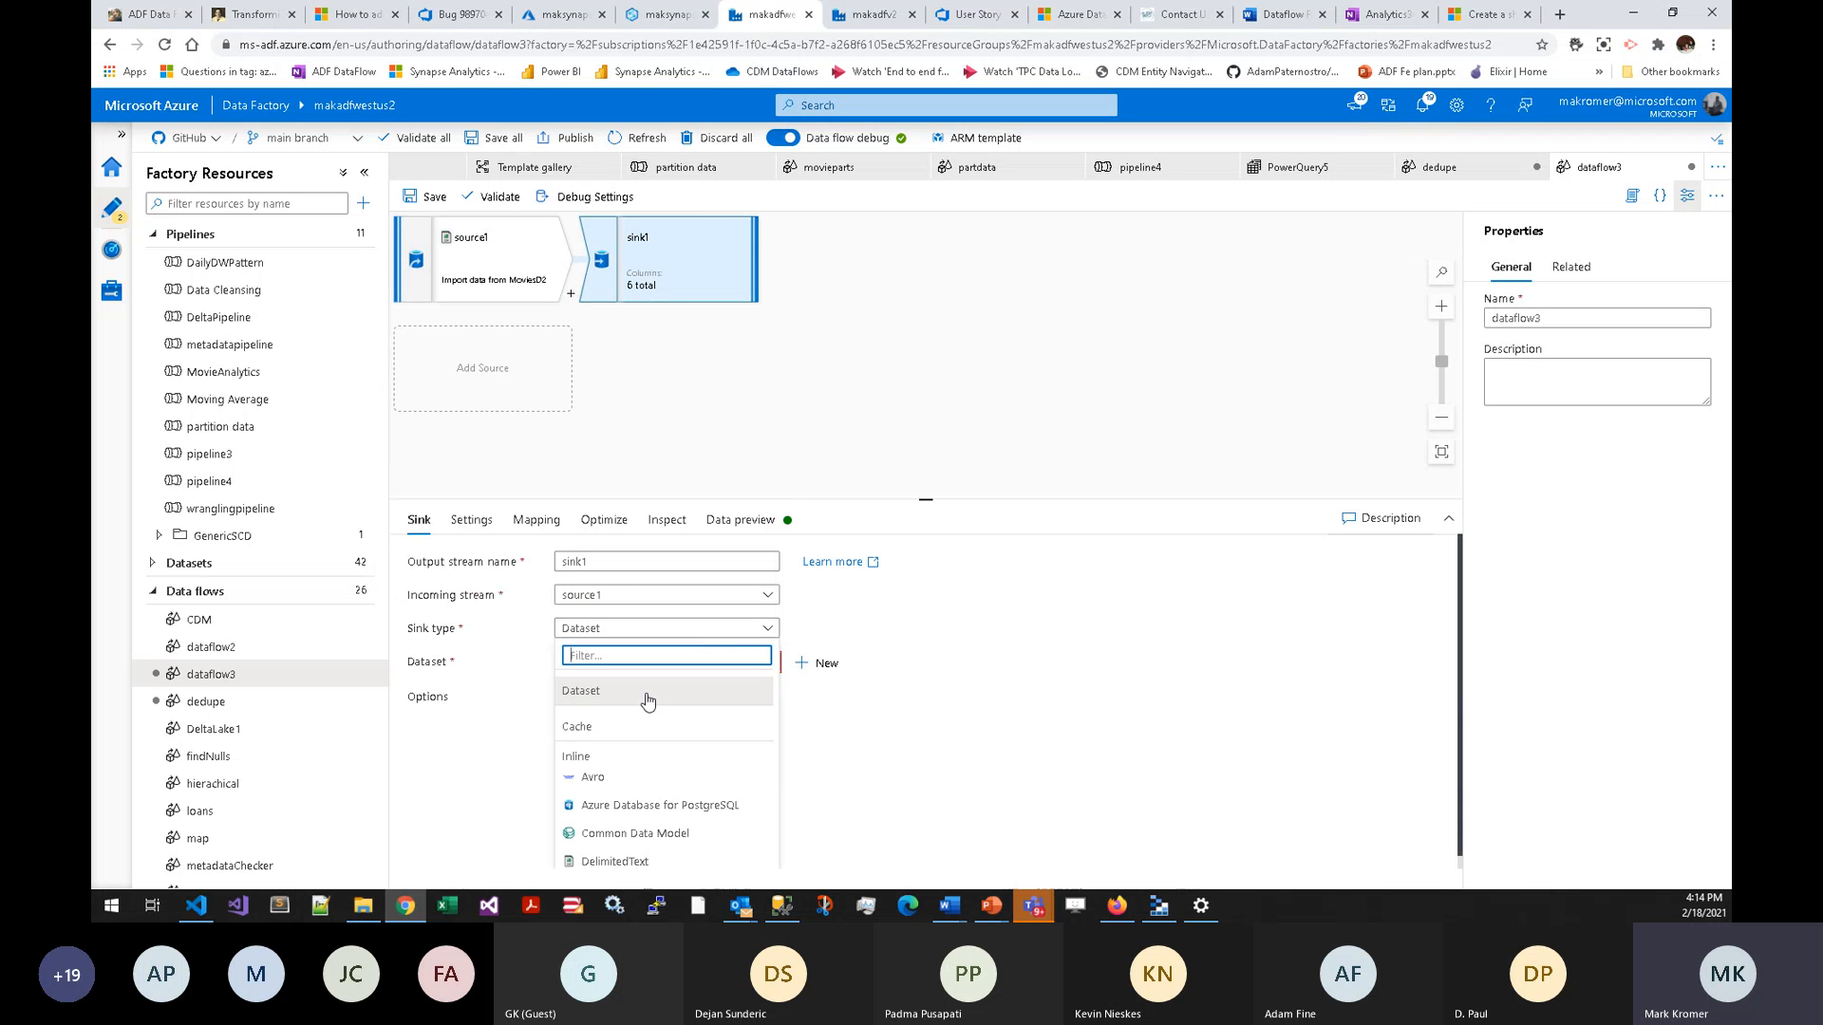
scroll(598, 769, "down", 3)
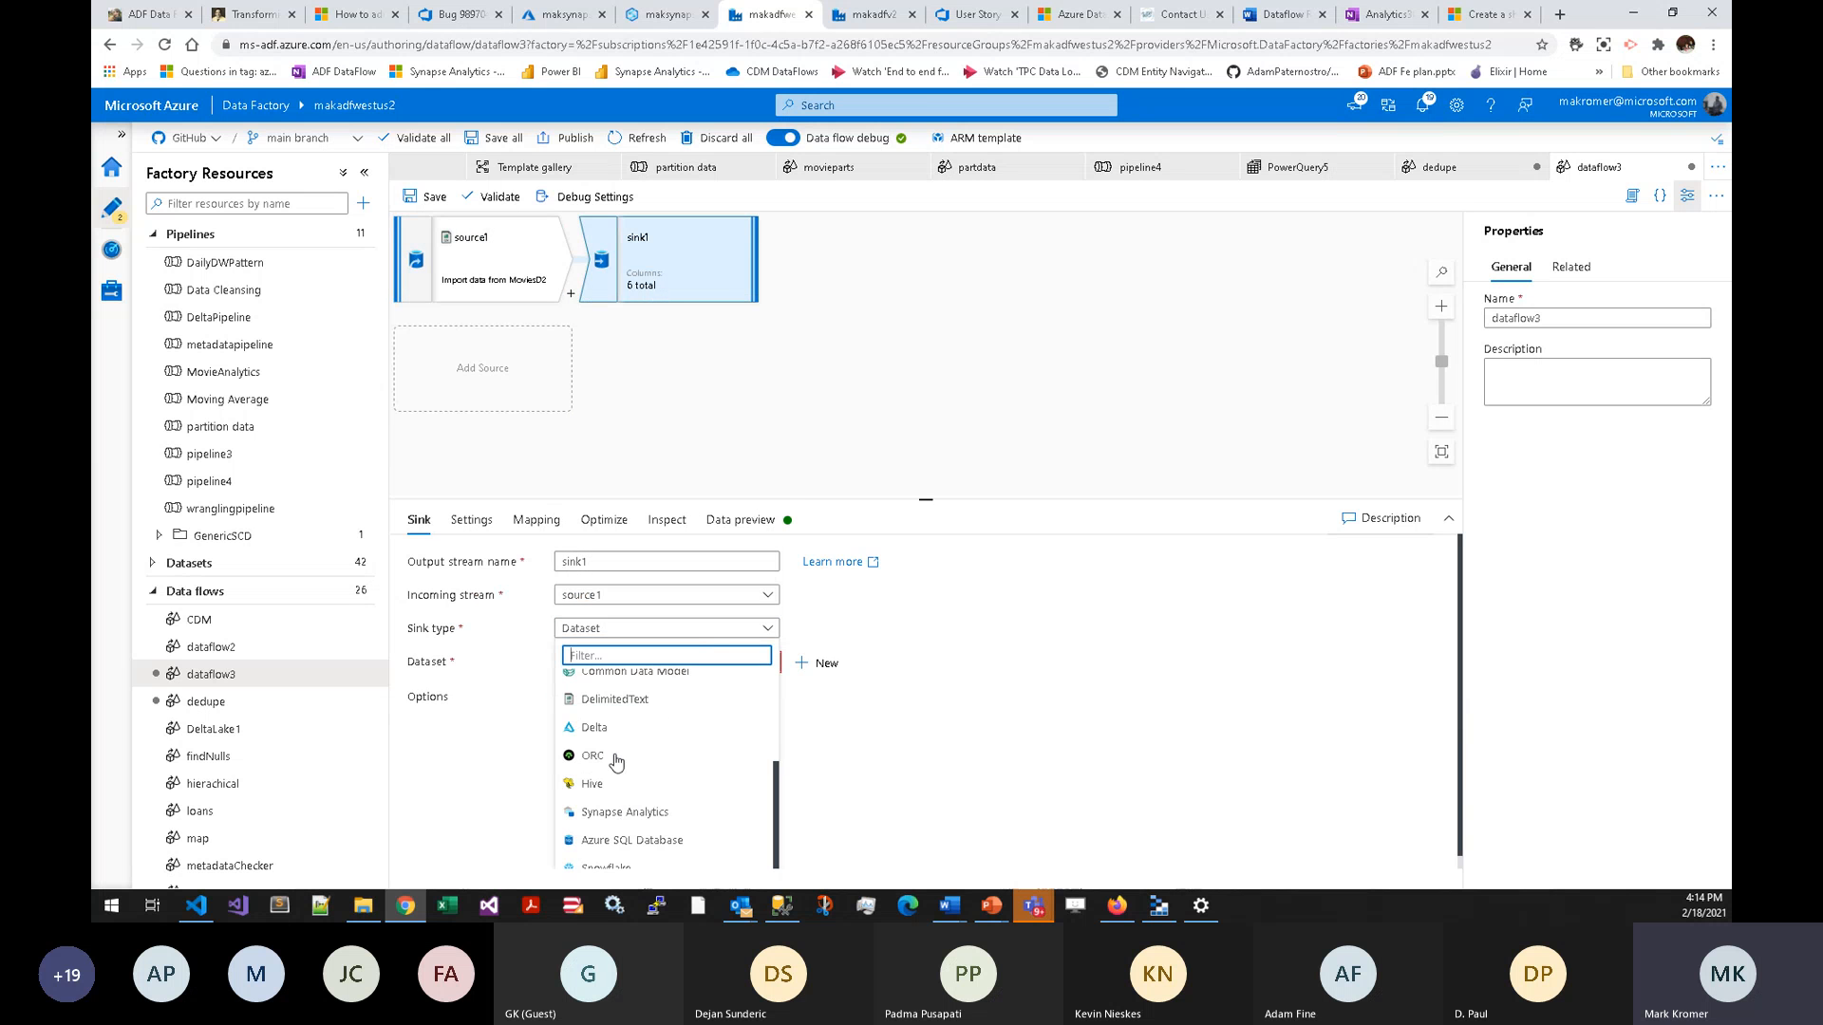
left_click(594, 731)
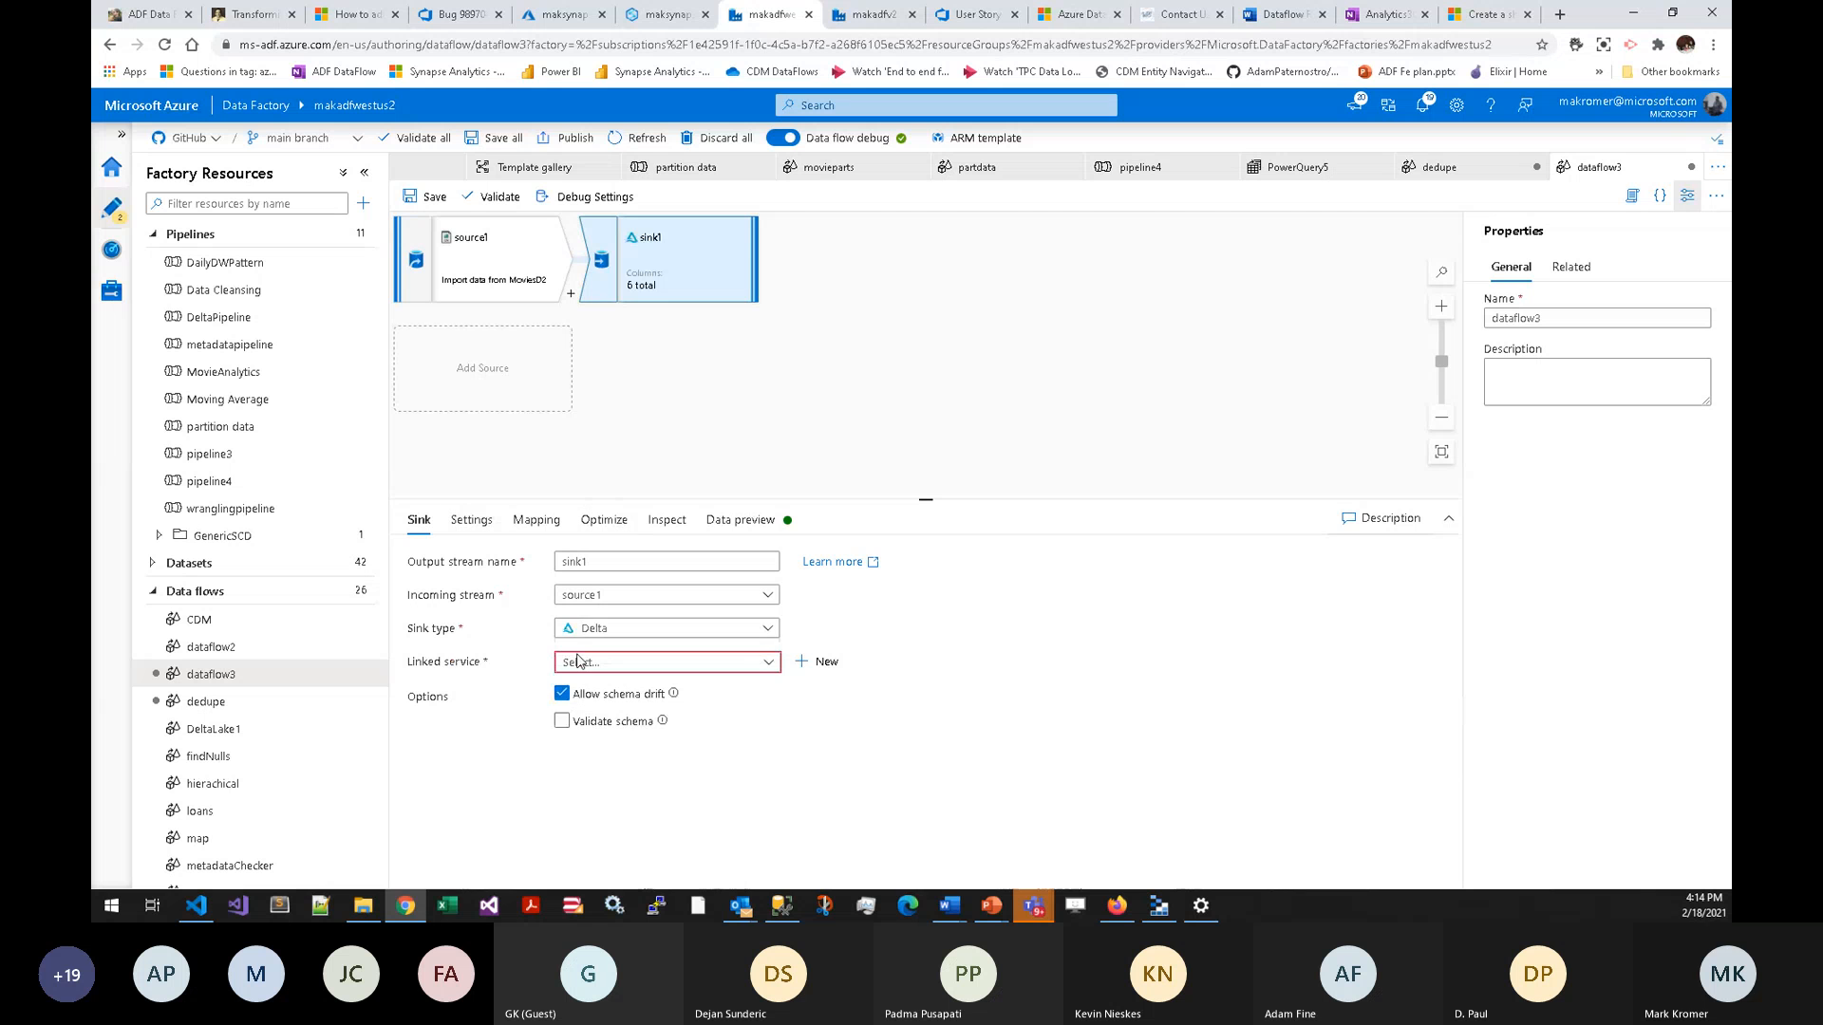
left_click(627, 662)
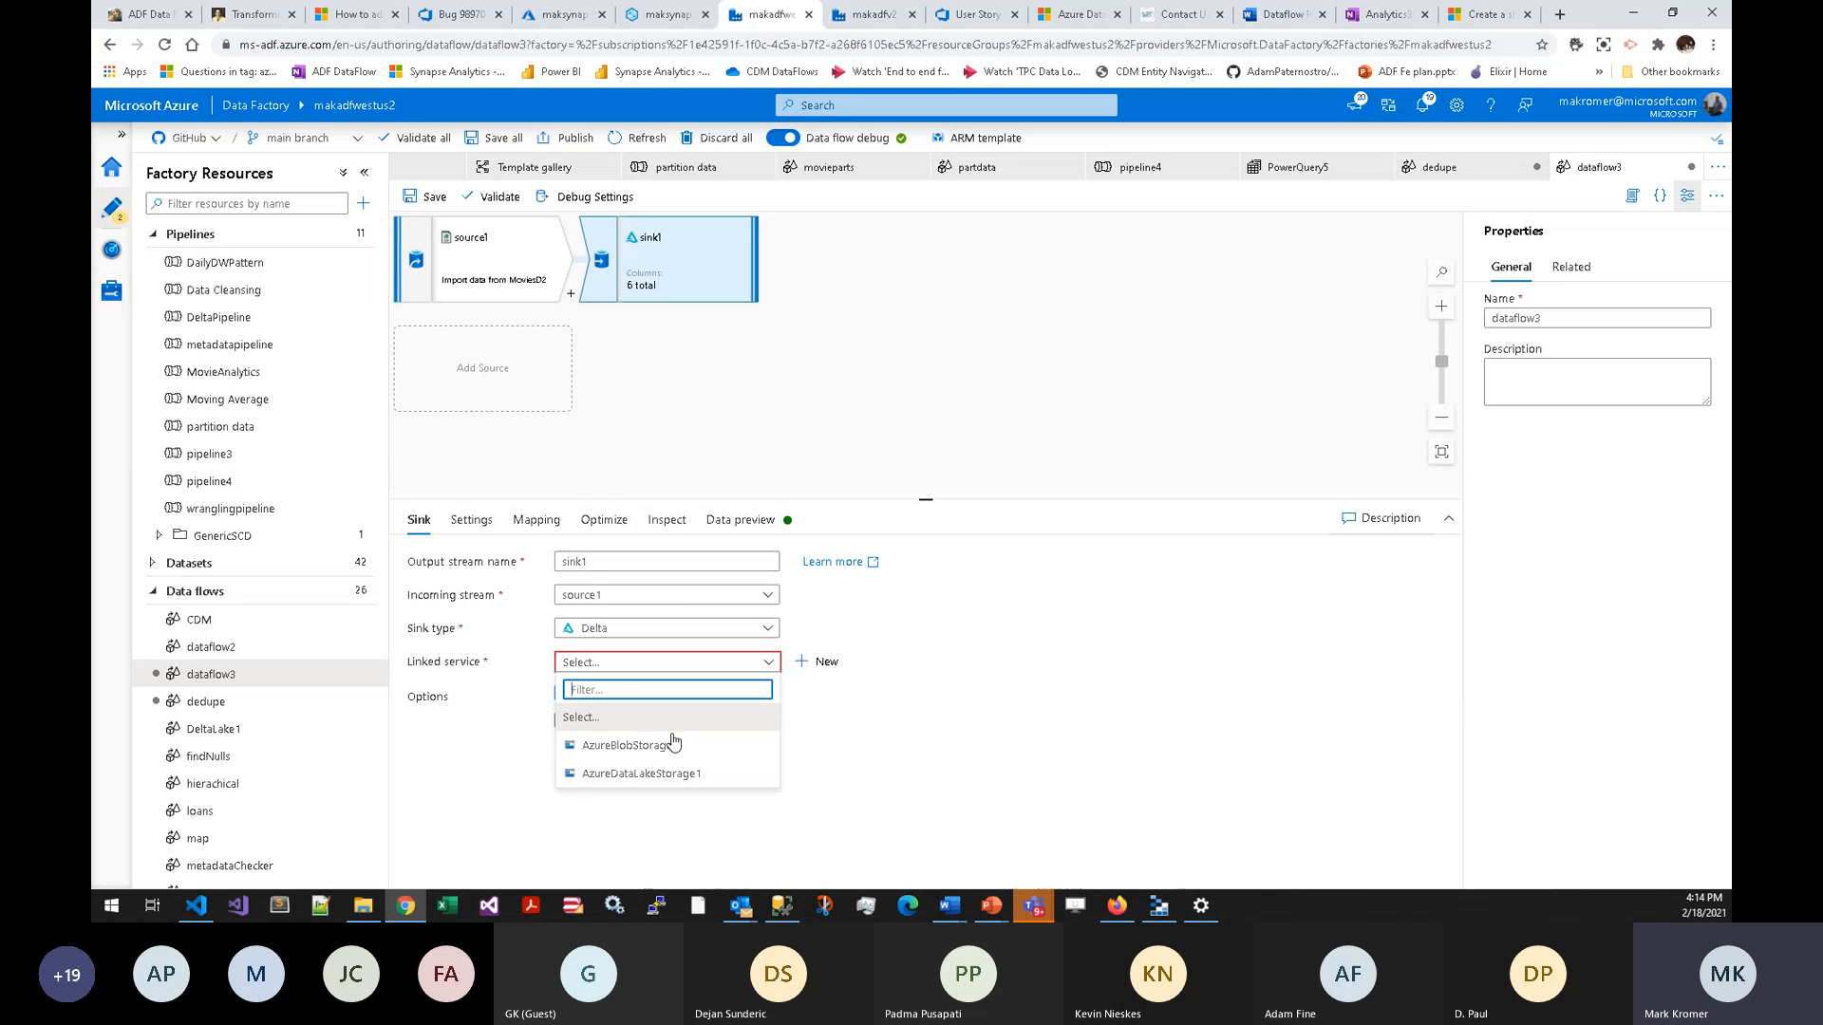
left_click(626, 775)
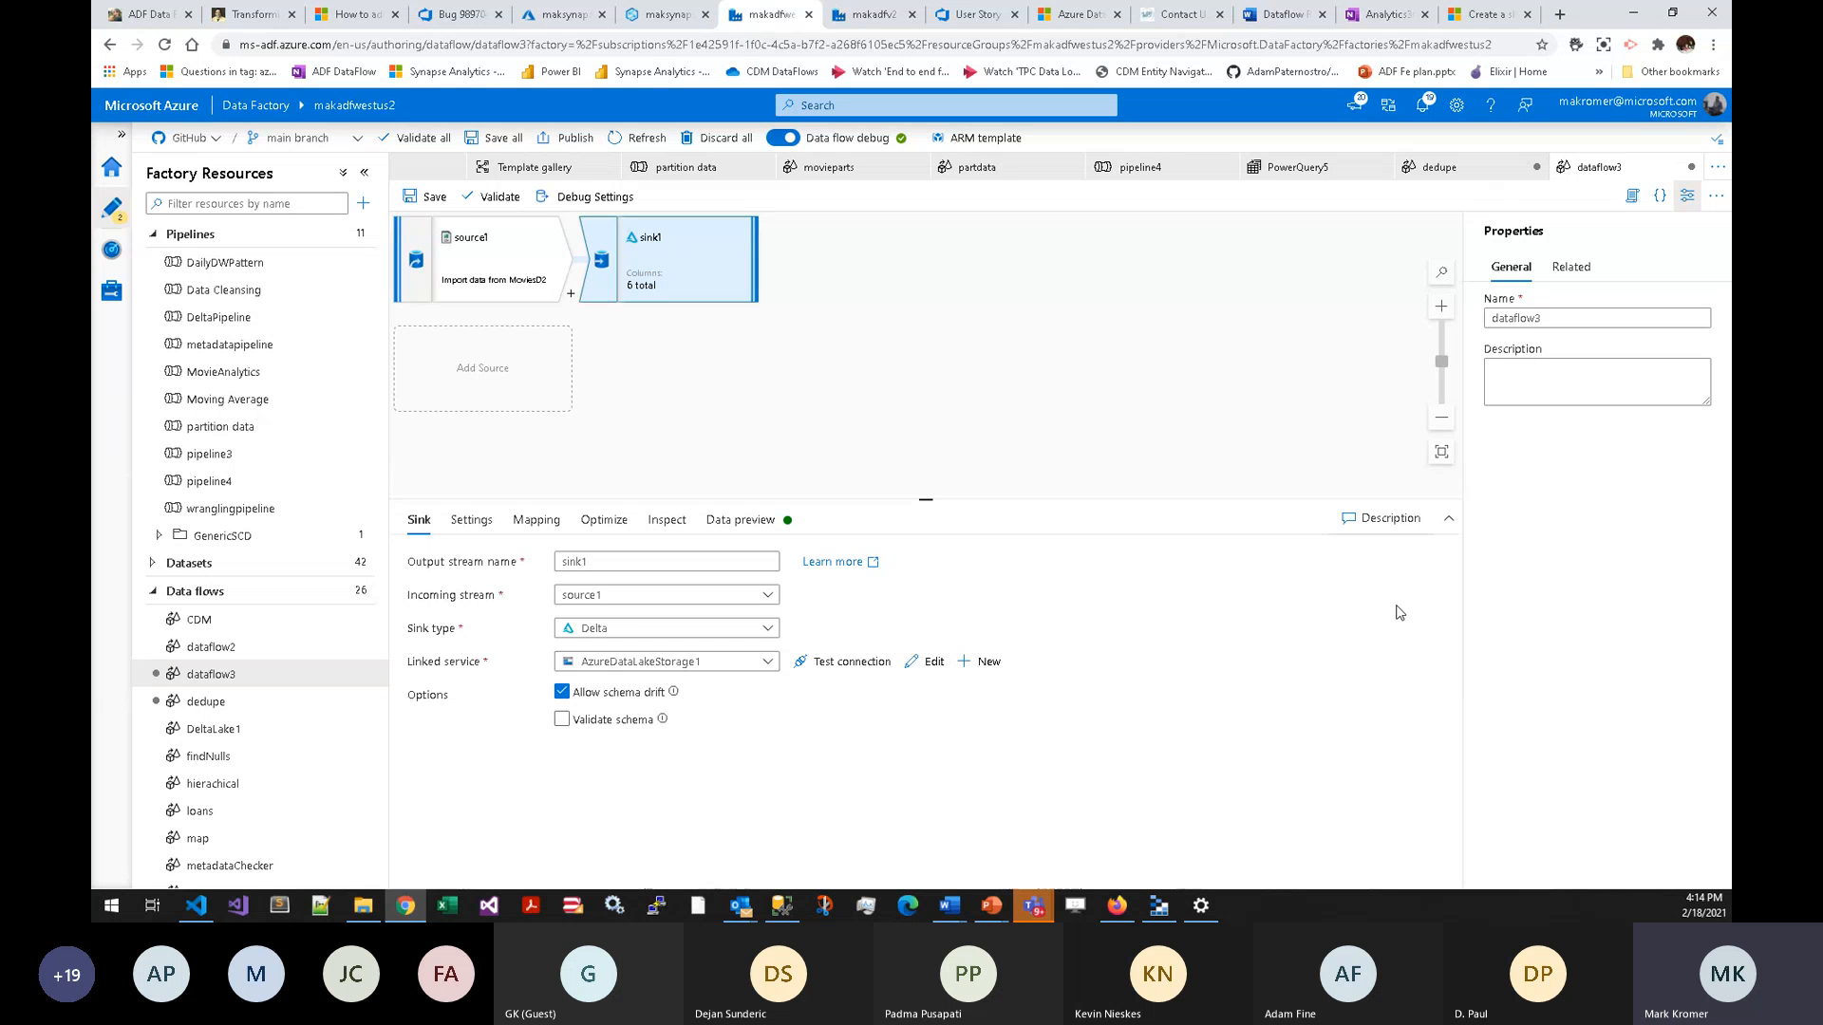
- Set the Delta sink's folder path to mycontainer/toronto, leaving the compression type at None
left_click(471, 519)
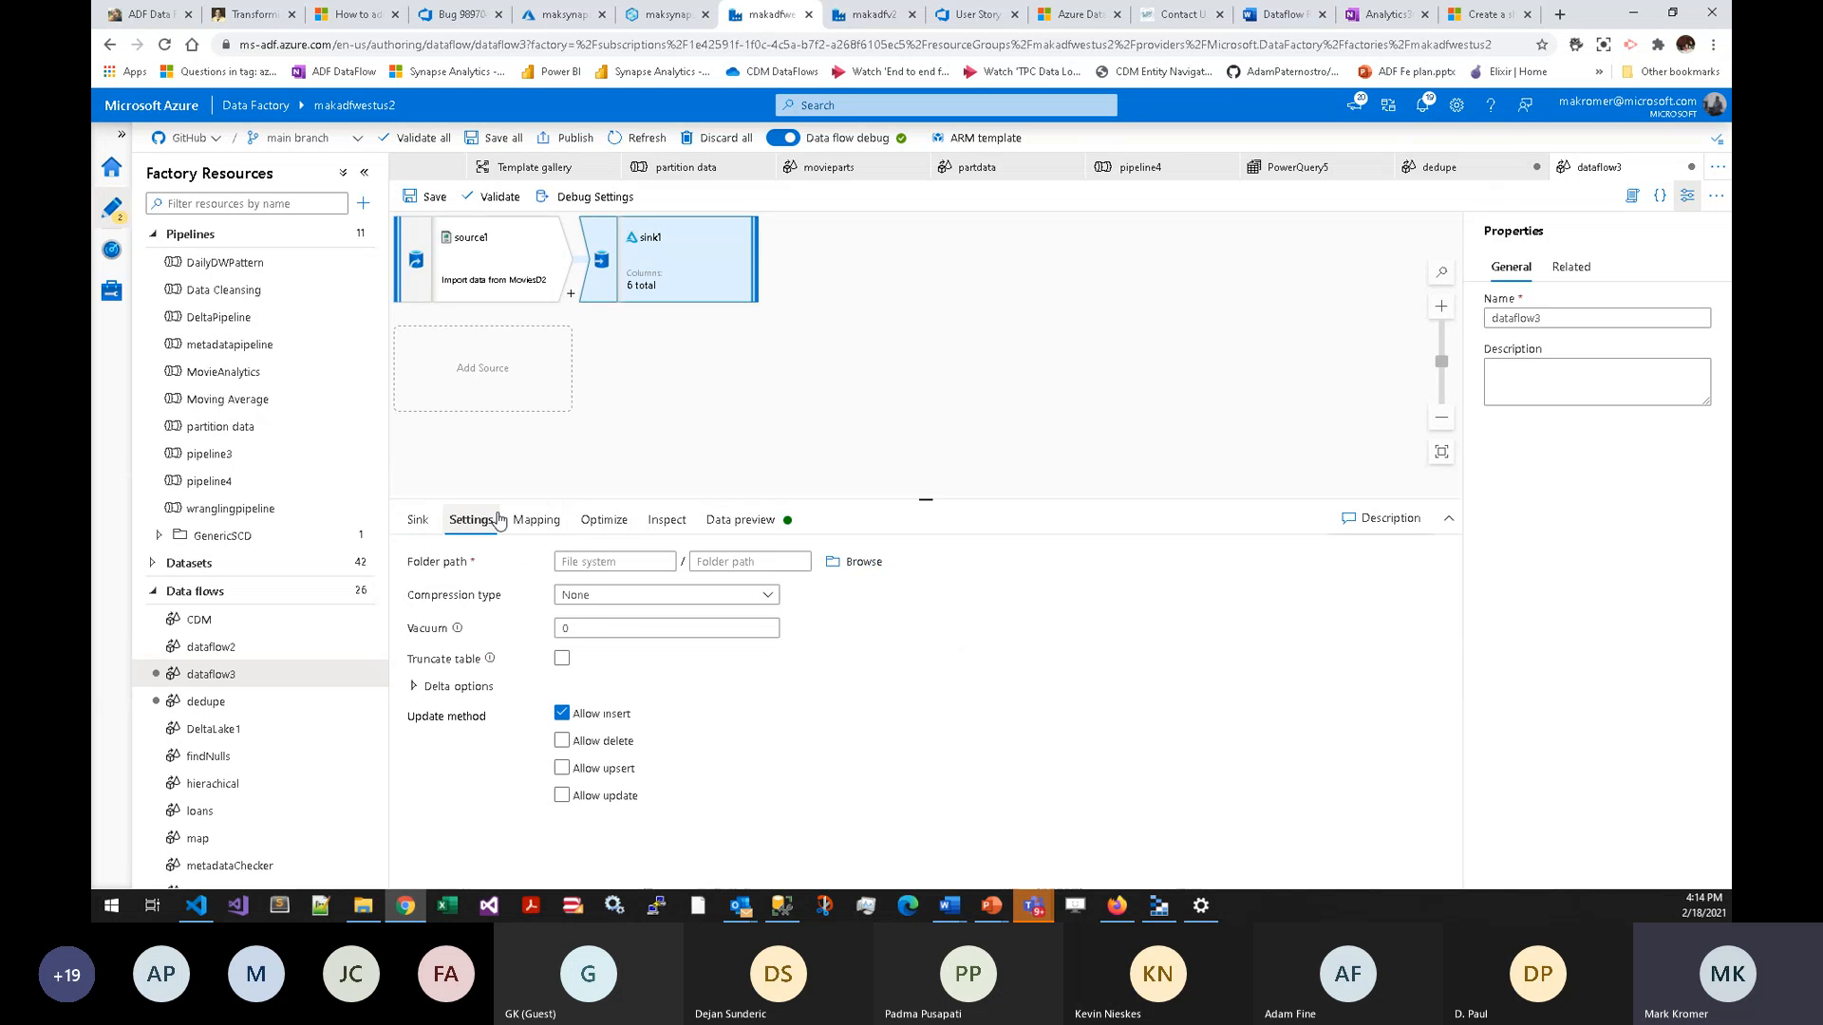
left_click(856, 561)
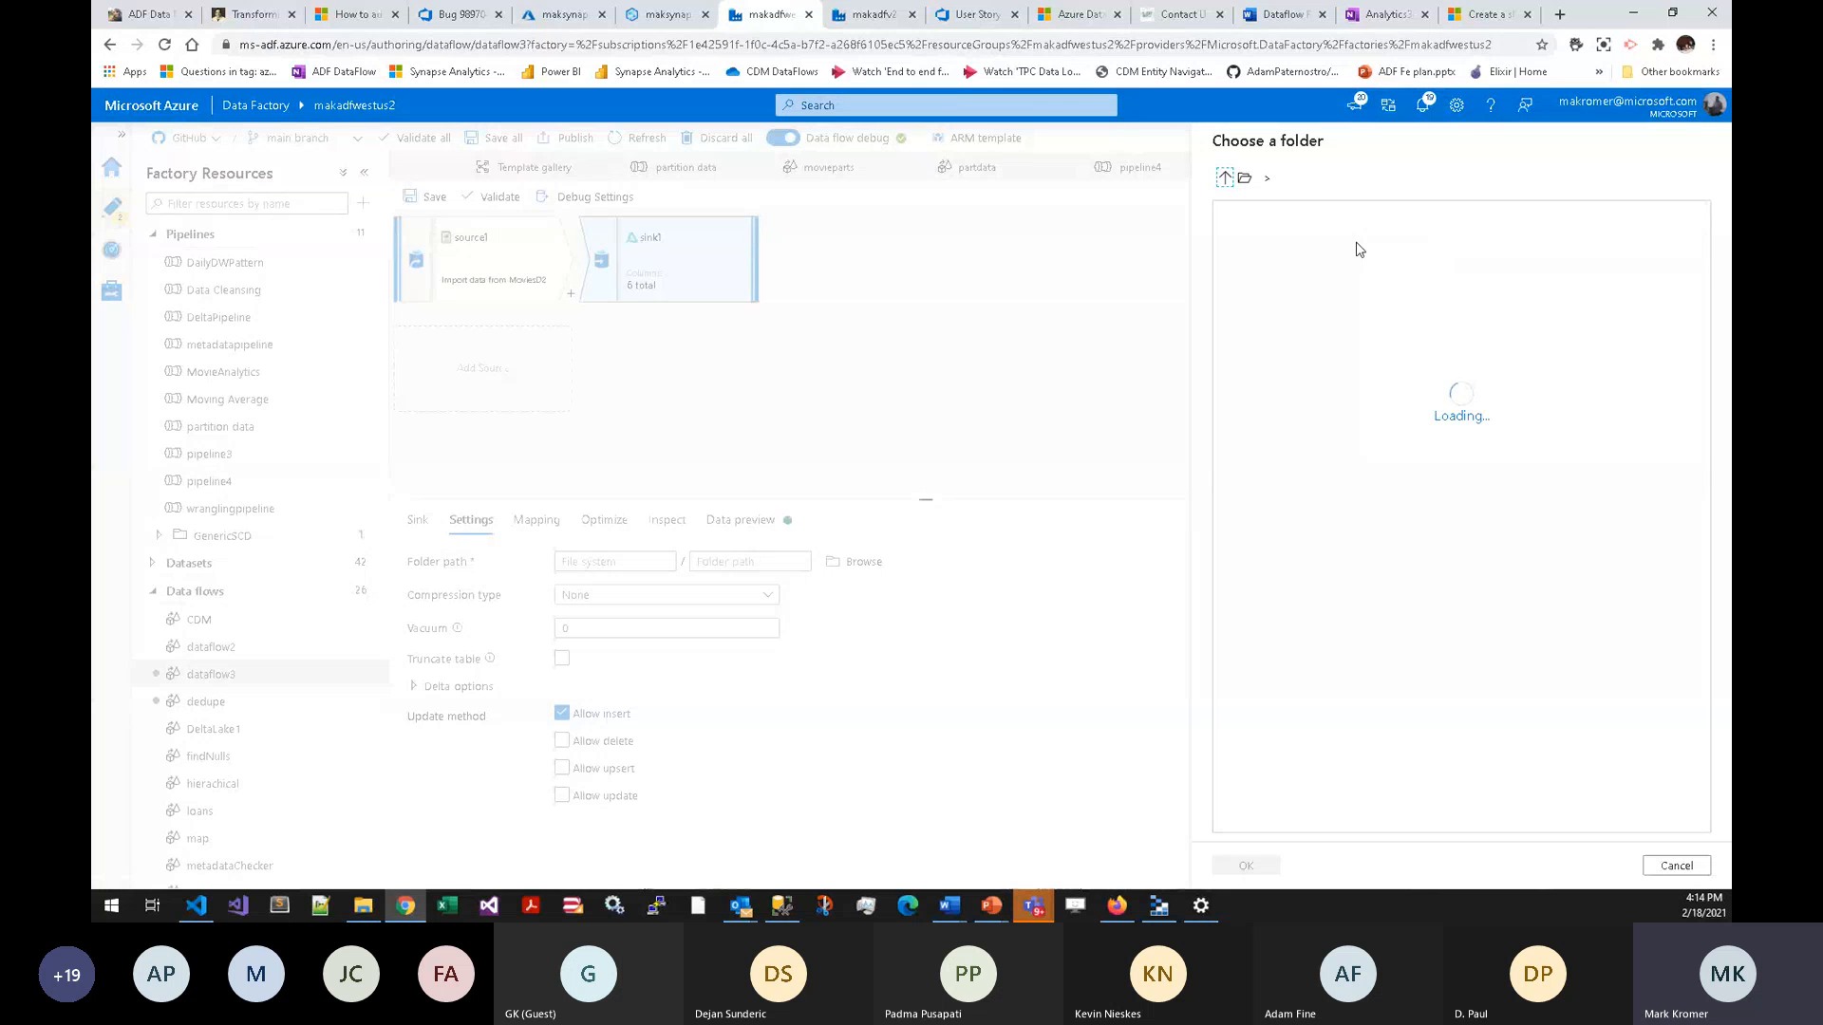
double_click(1328, 246)
left_click(1229, 866)
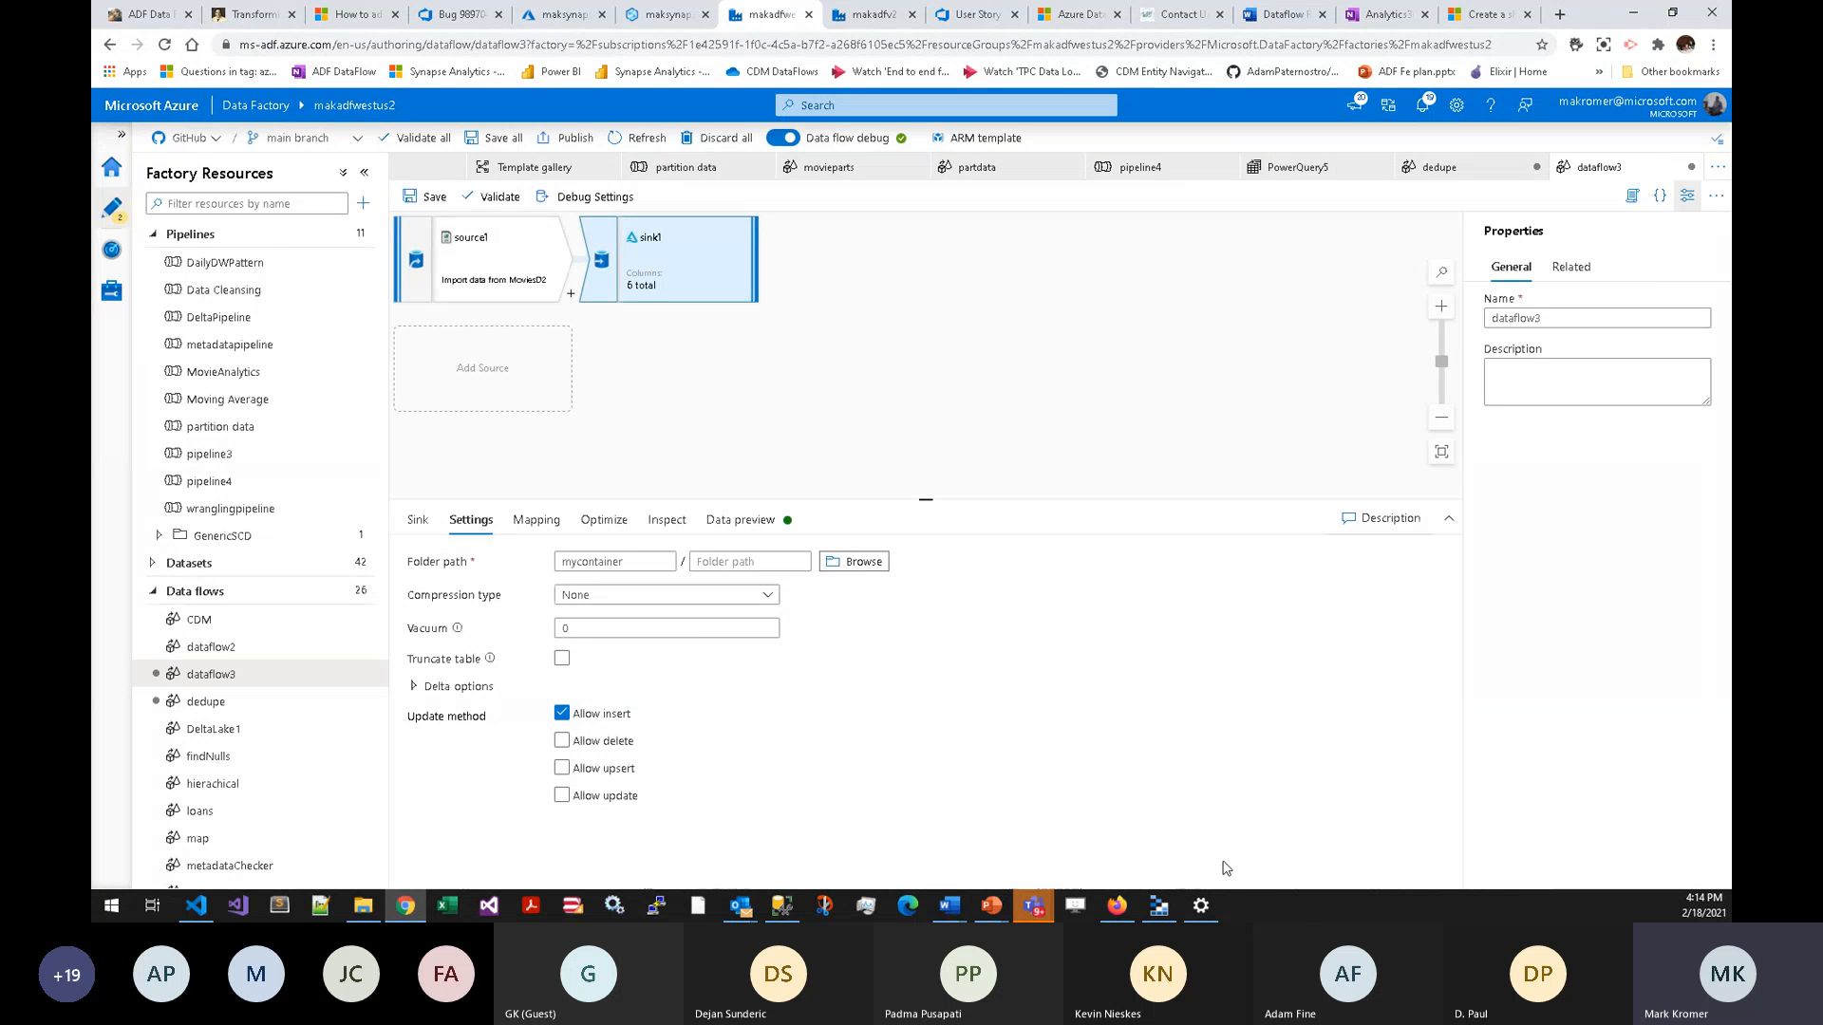
left_click(746, 561)
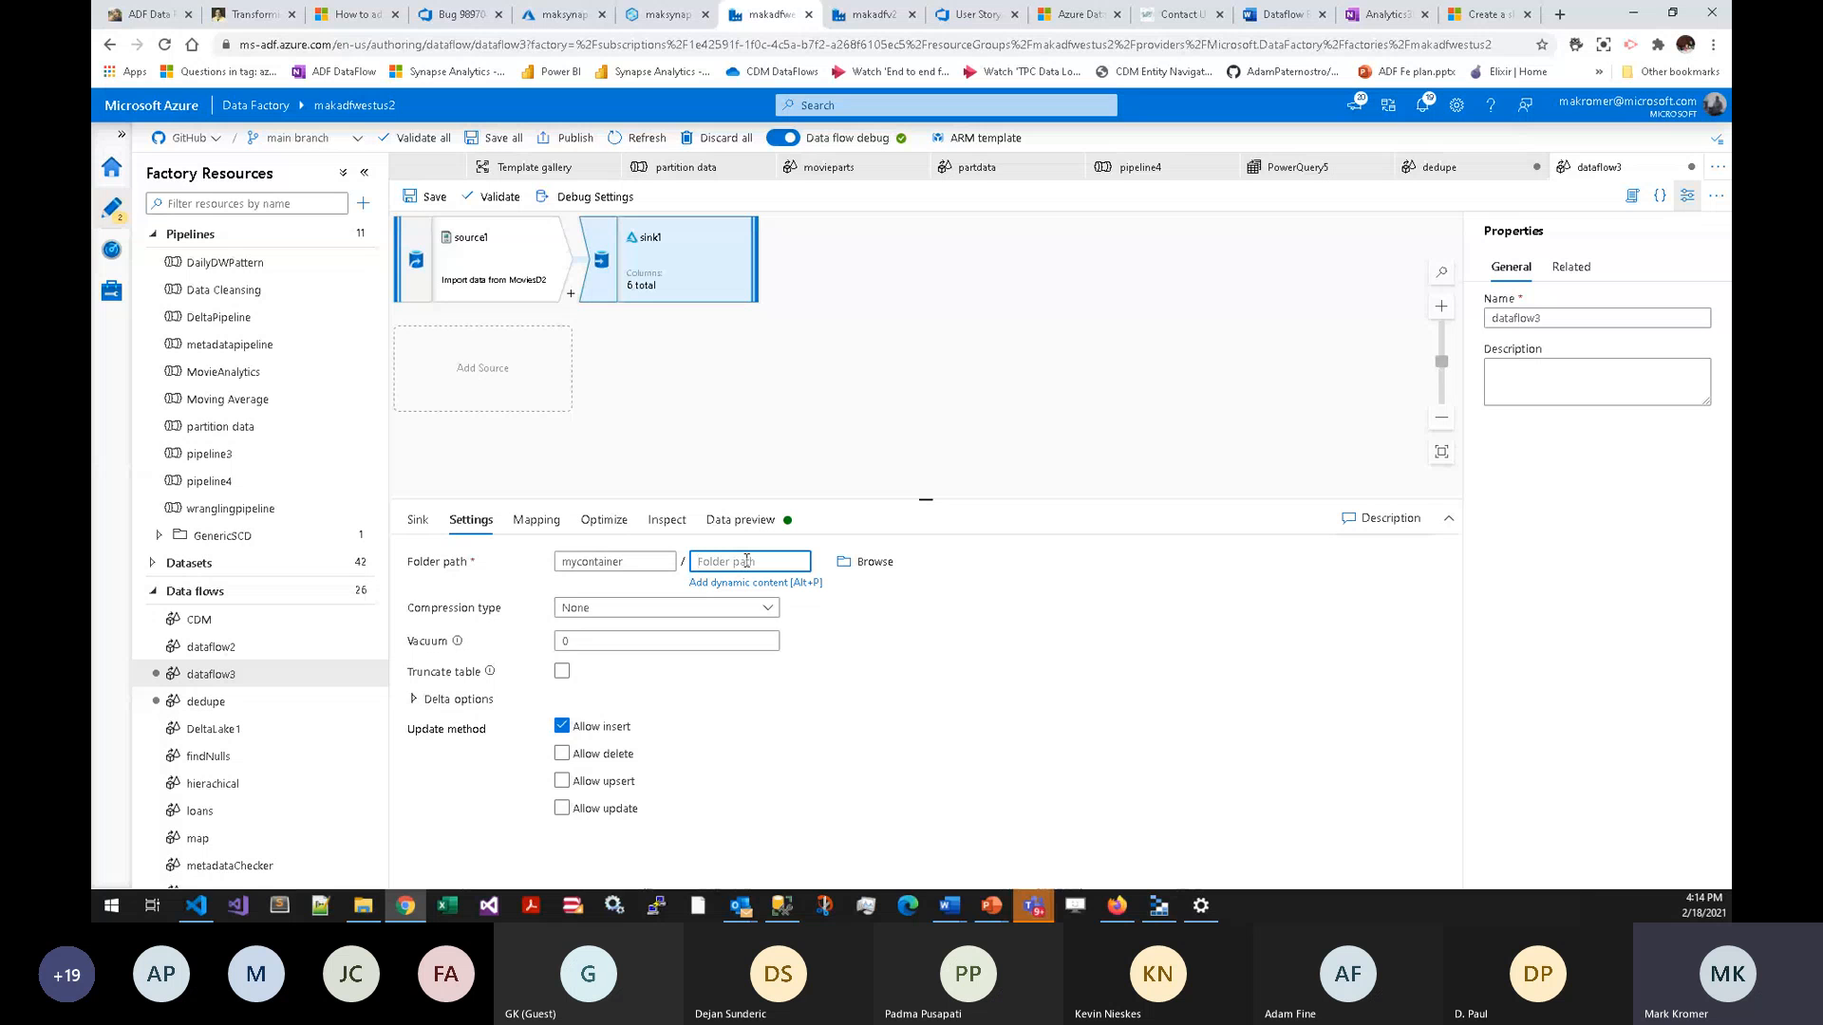
type("toront")
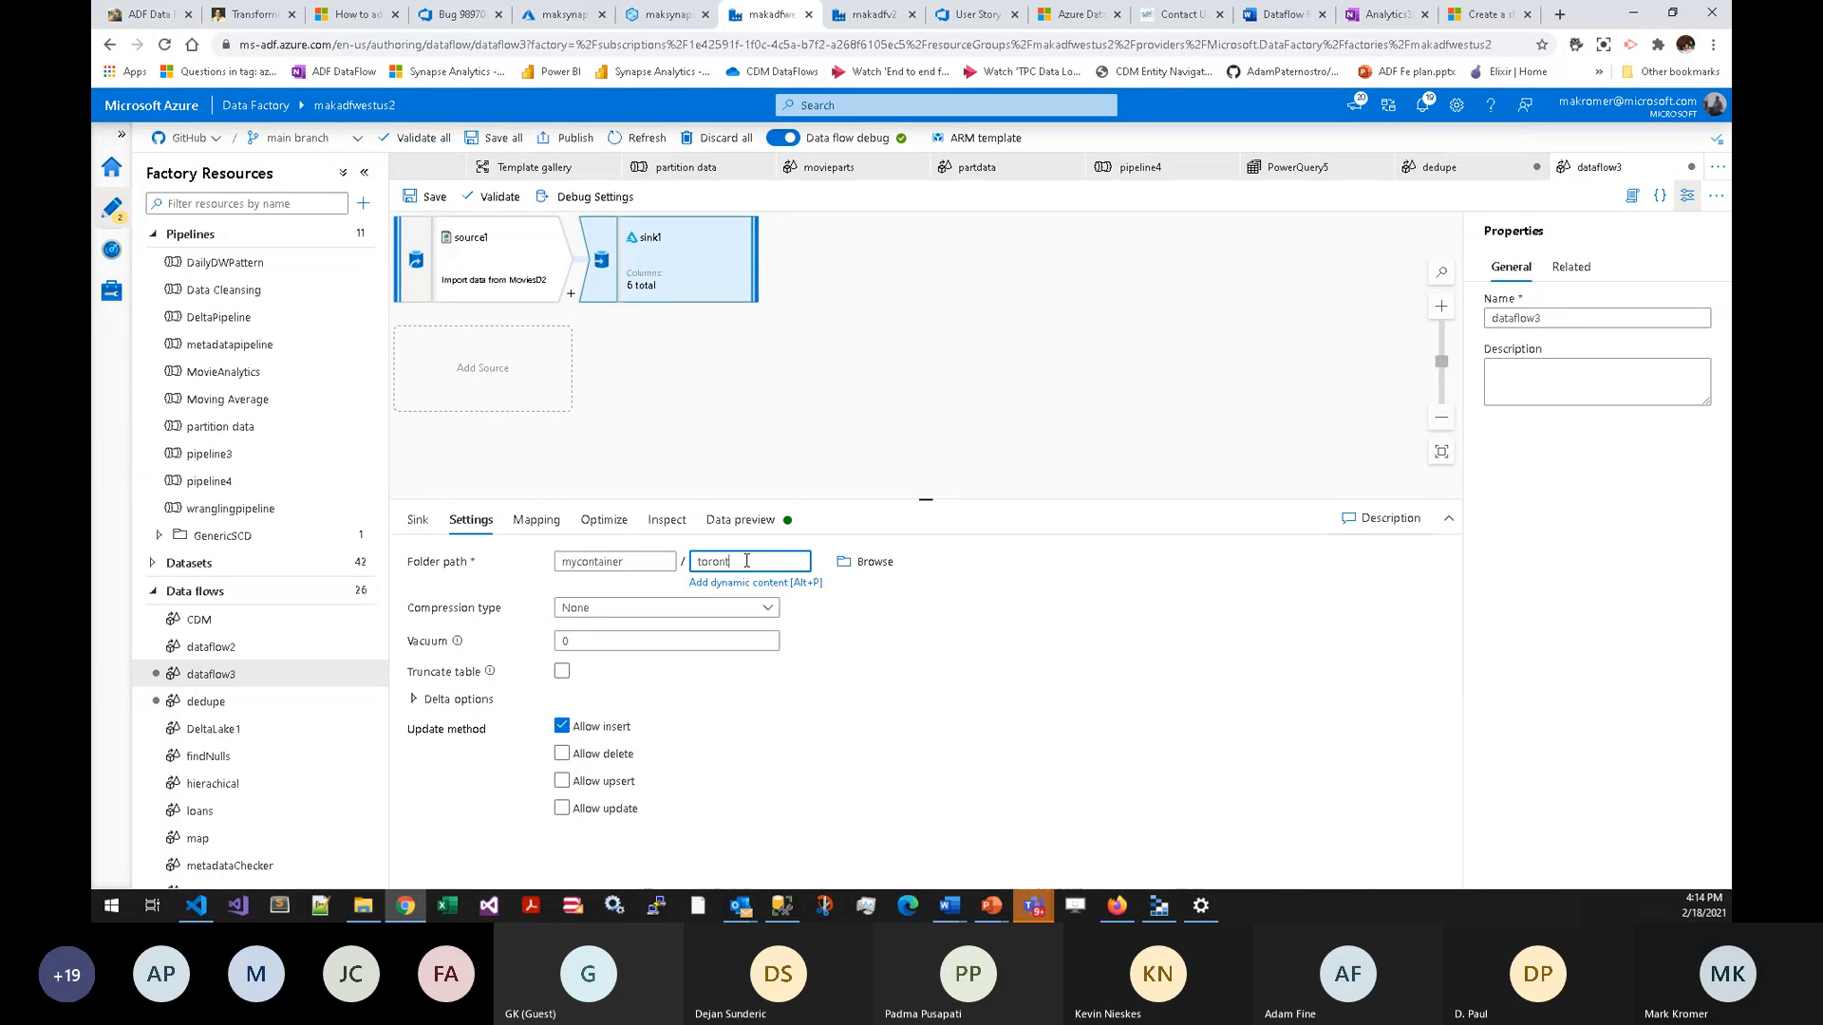
type("o")
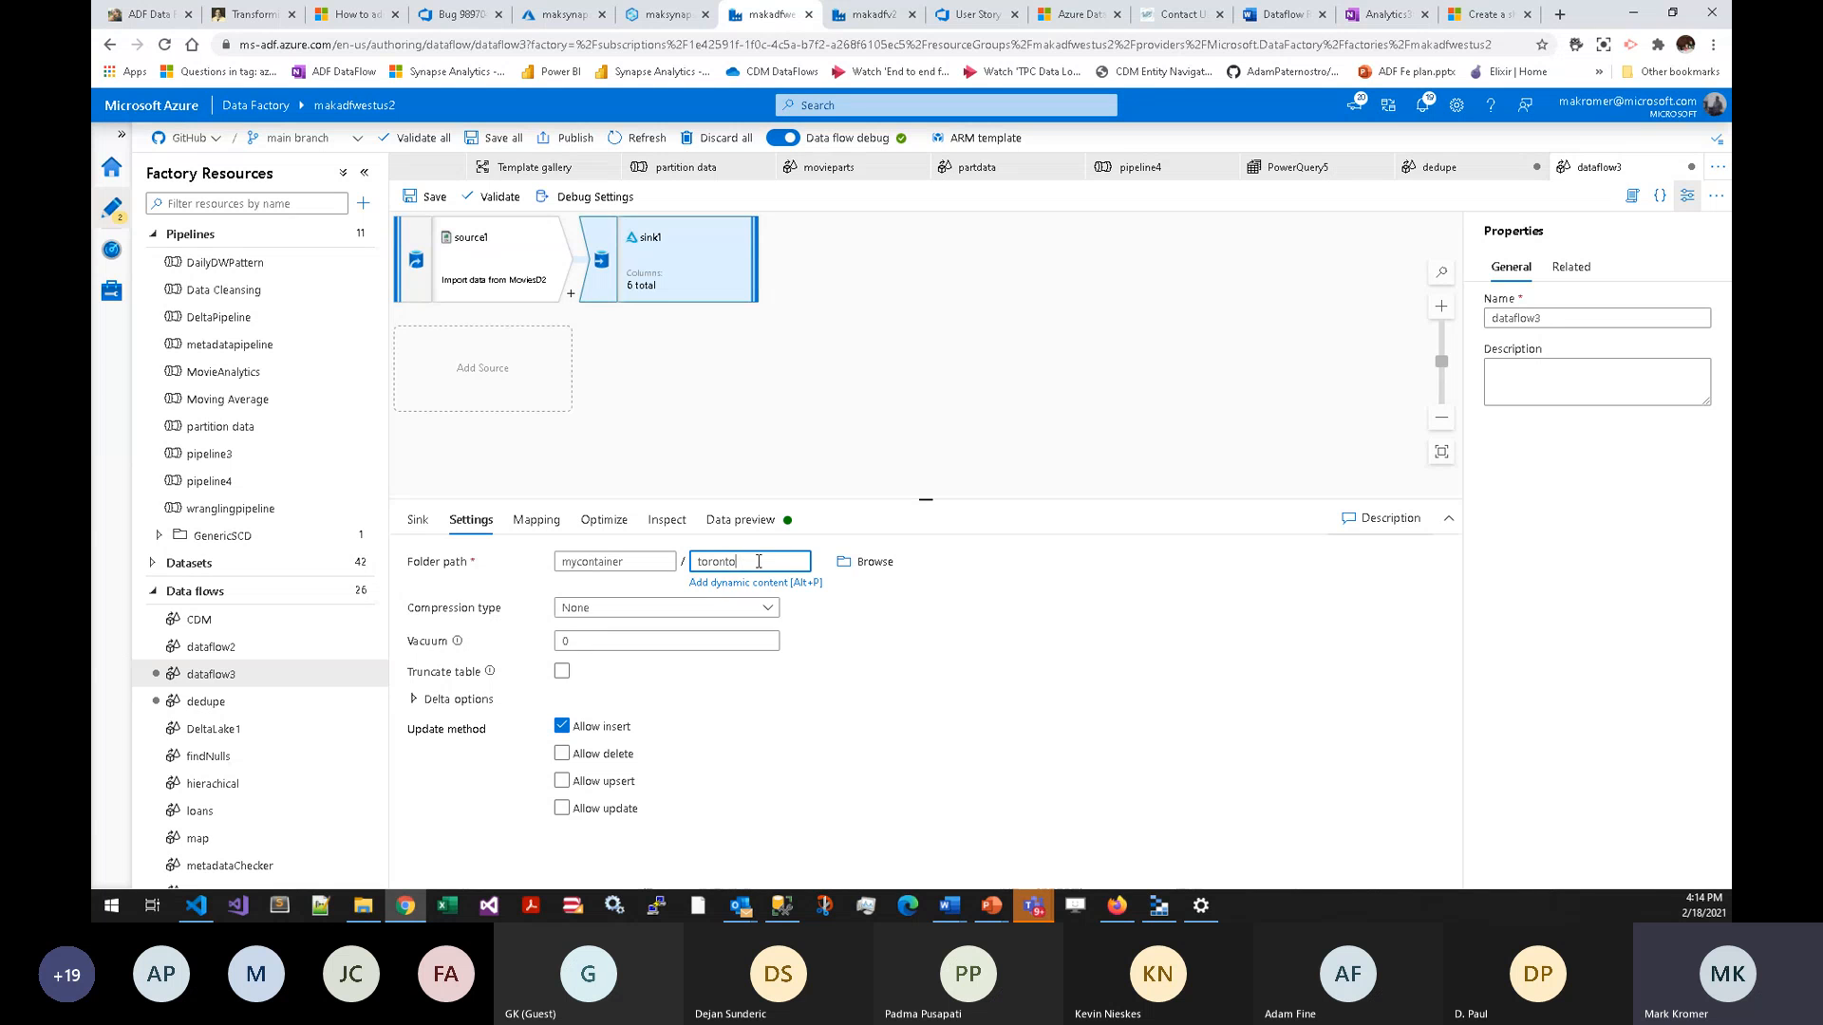
left_click(741, 608)
left_click(987, 652)
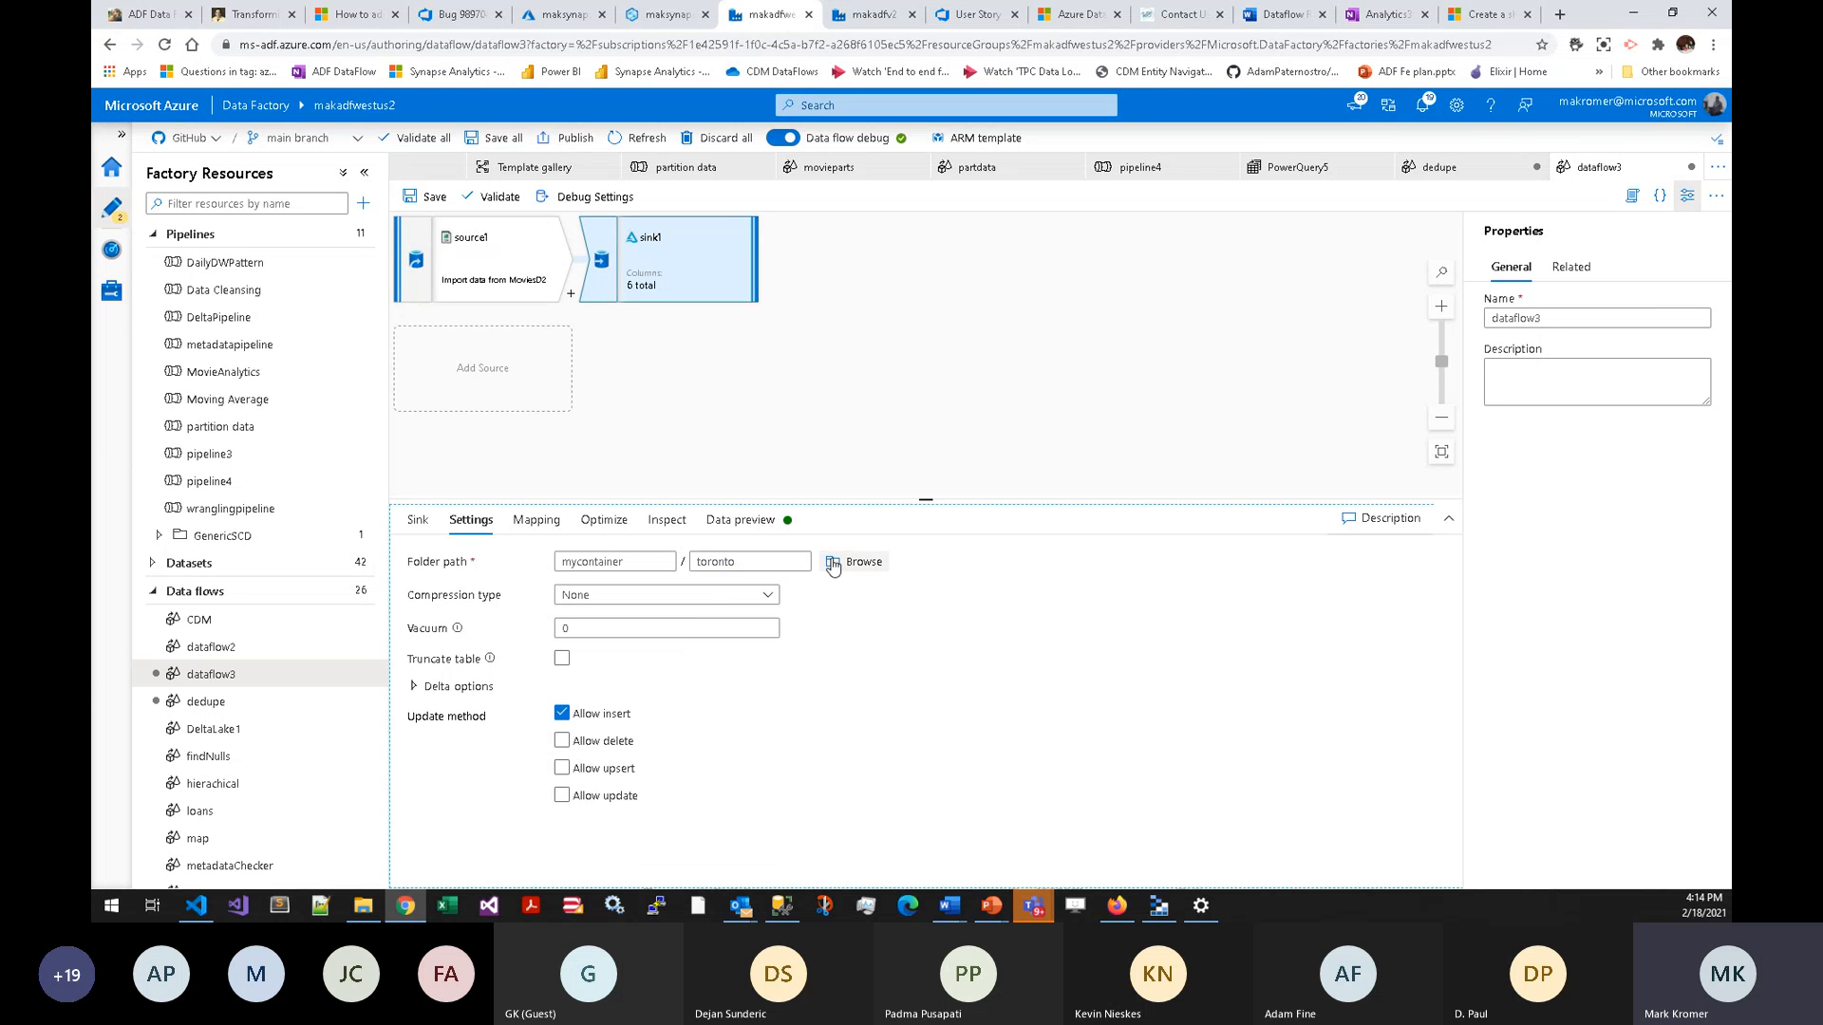
- Check the new sink's Delta options and column mapping, and return to its settings
left_click(414, 688)
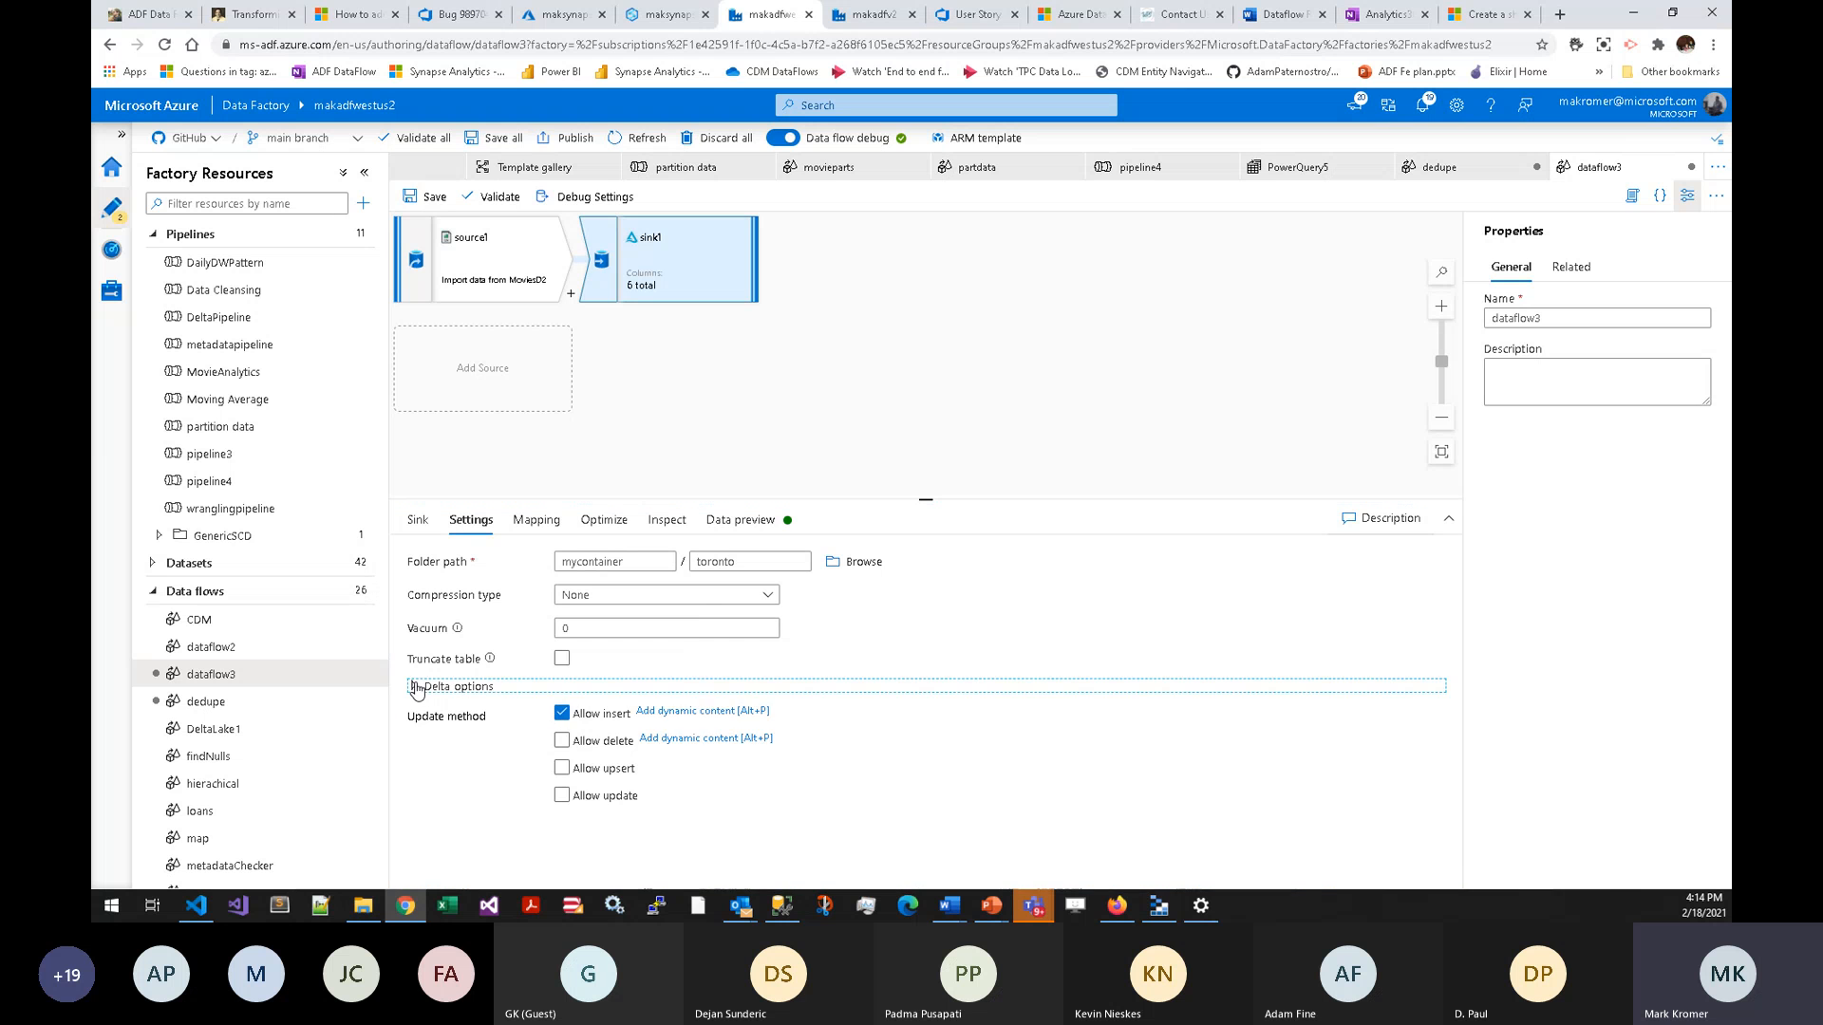
left_click(537, 520)
left_click(472, 525)
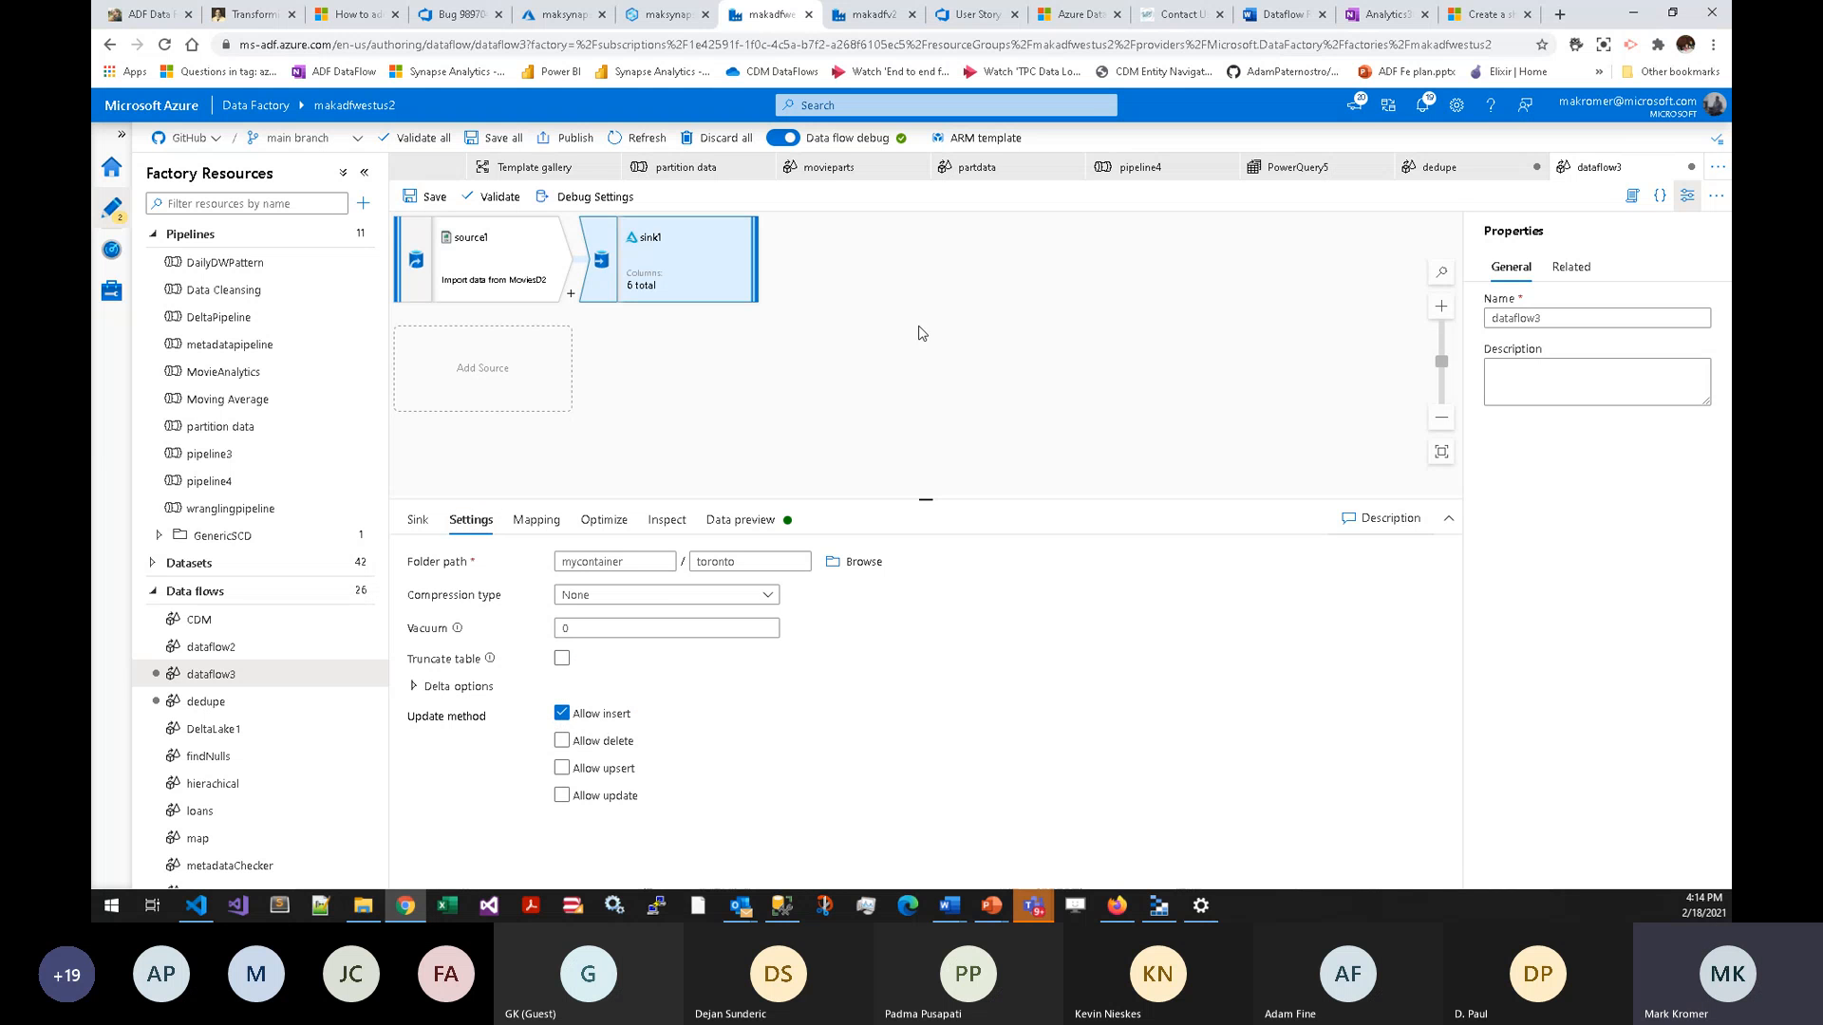
- Create a new pipeline, add dataflow3 to it as a data flow activity, and start a debug run
left_click(363, 203)
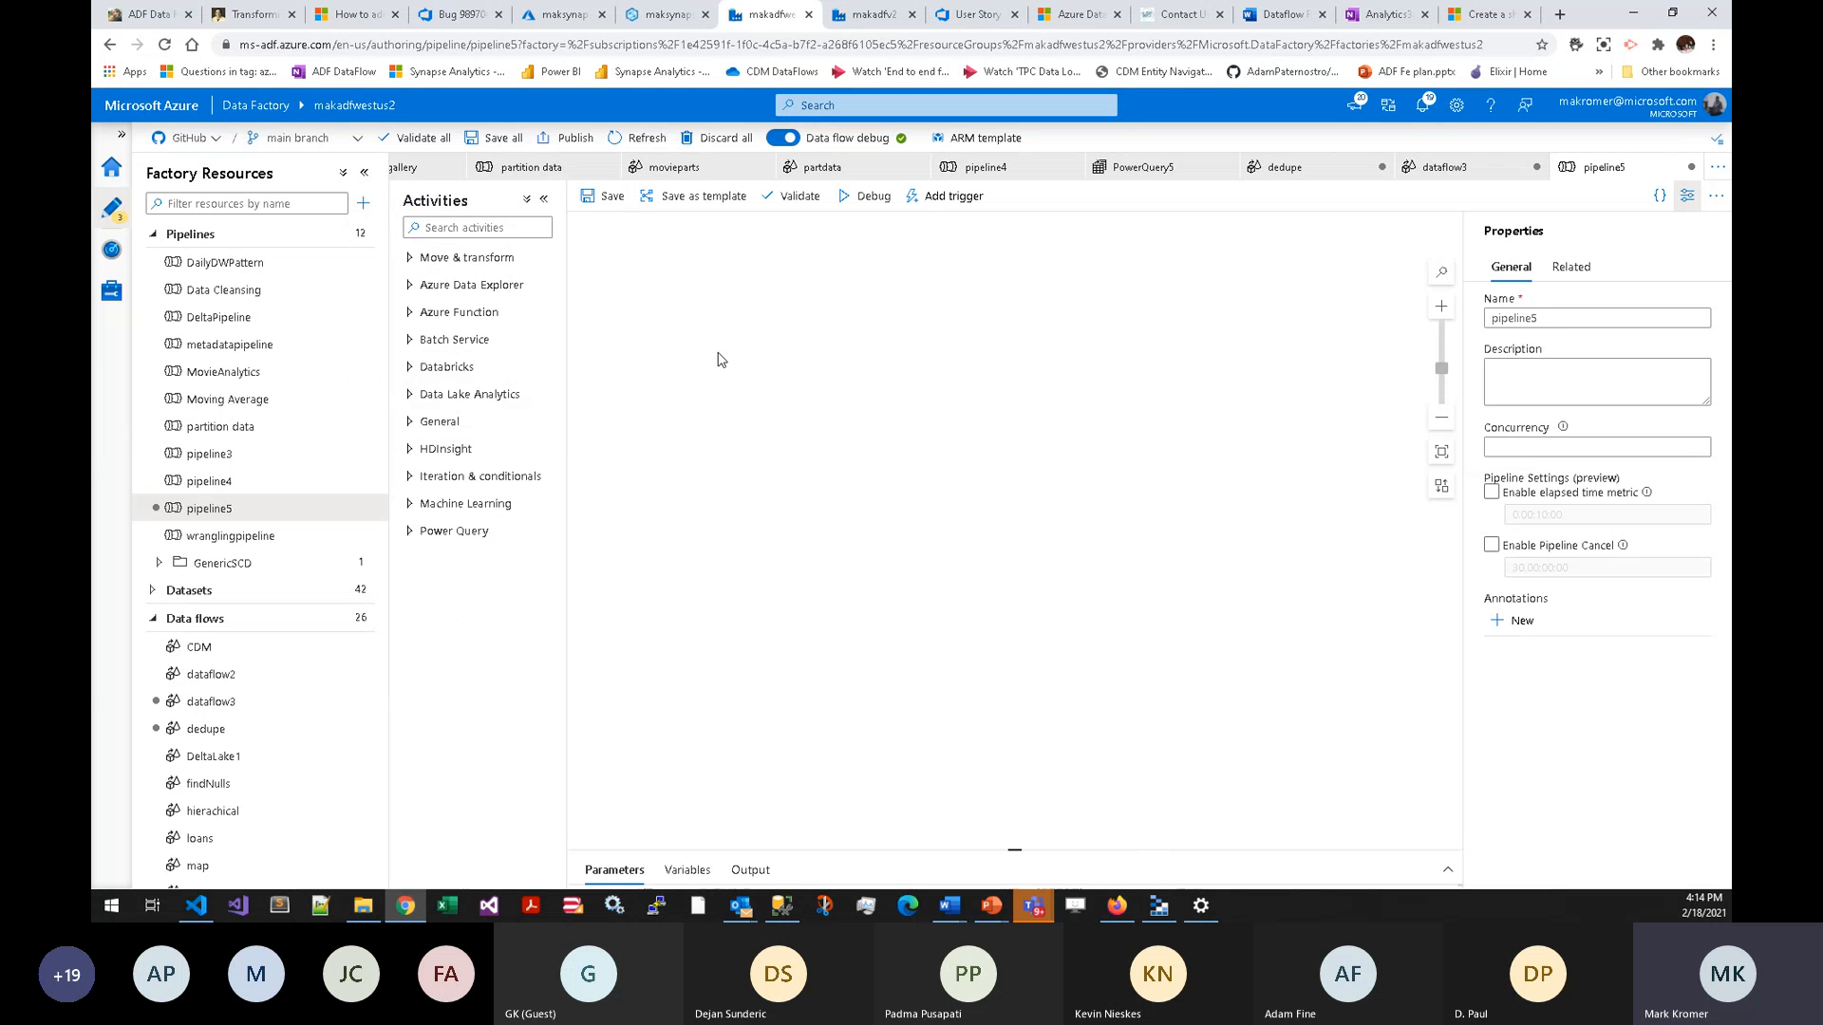
scroll(285, 741, "down", 6)
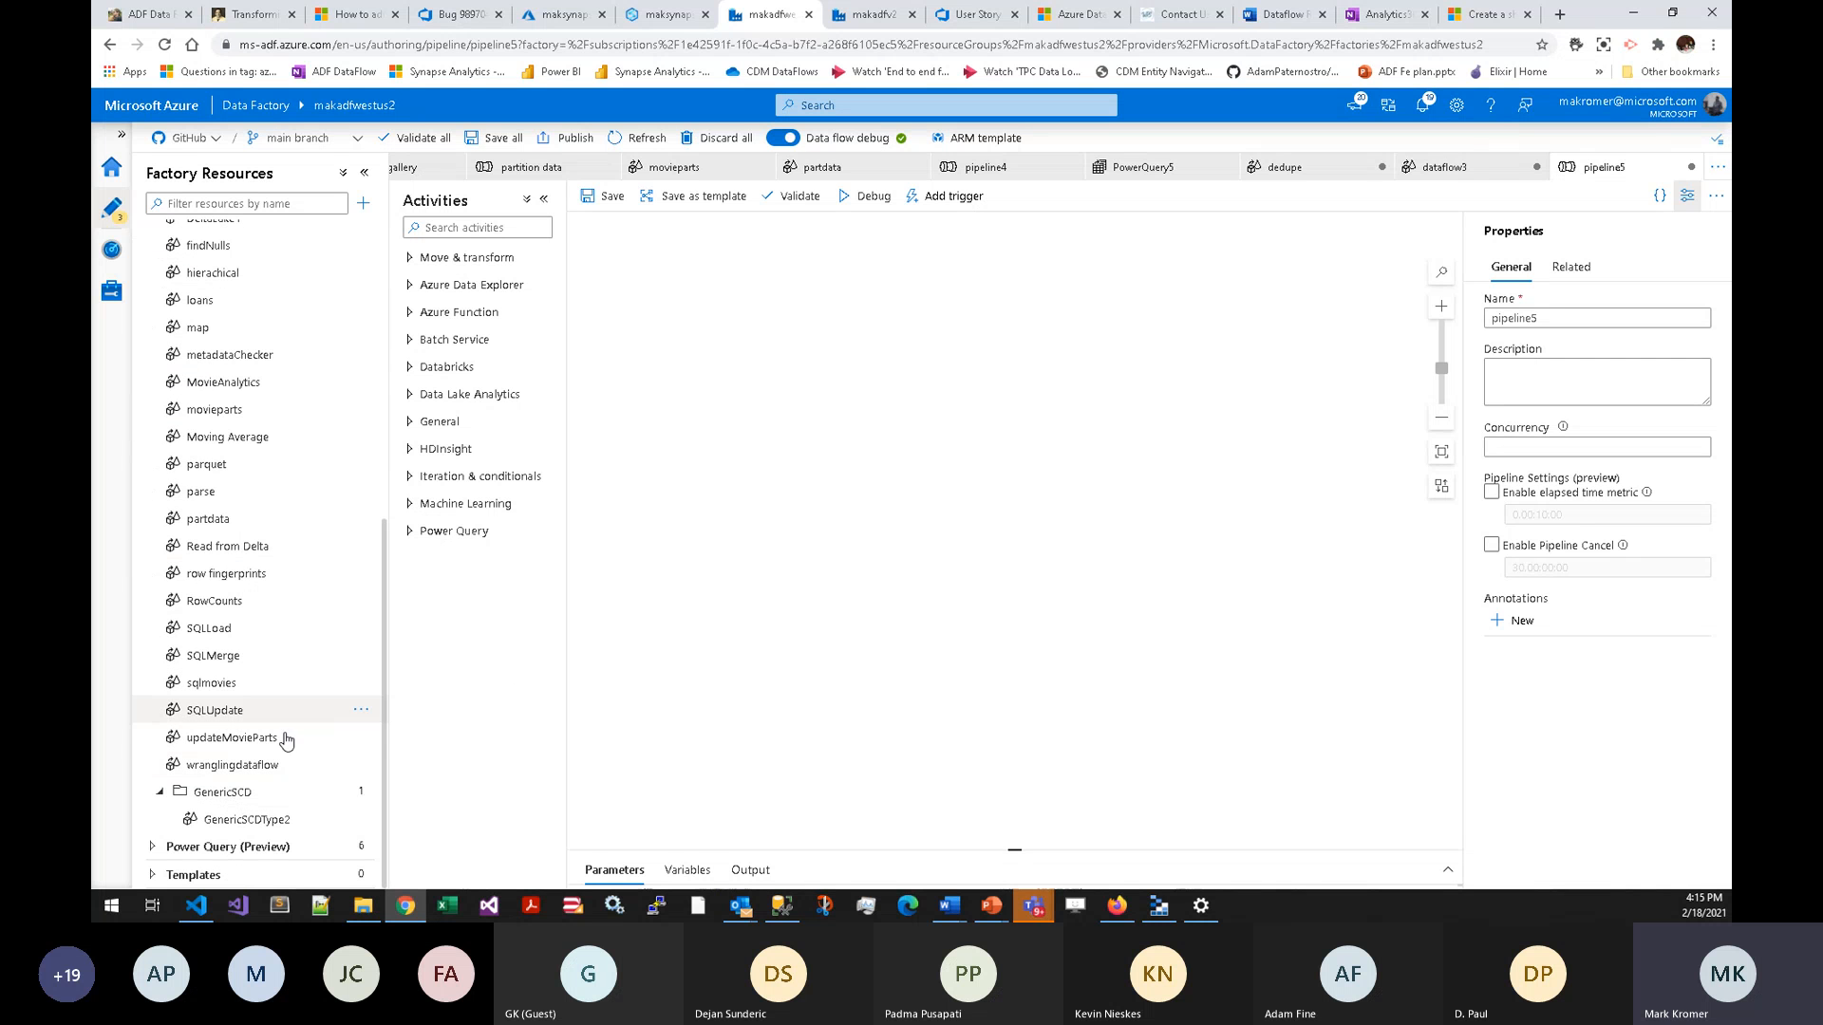
scroll(251, 696, "up", 4)
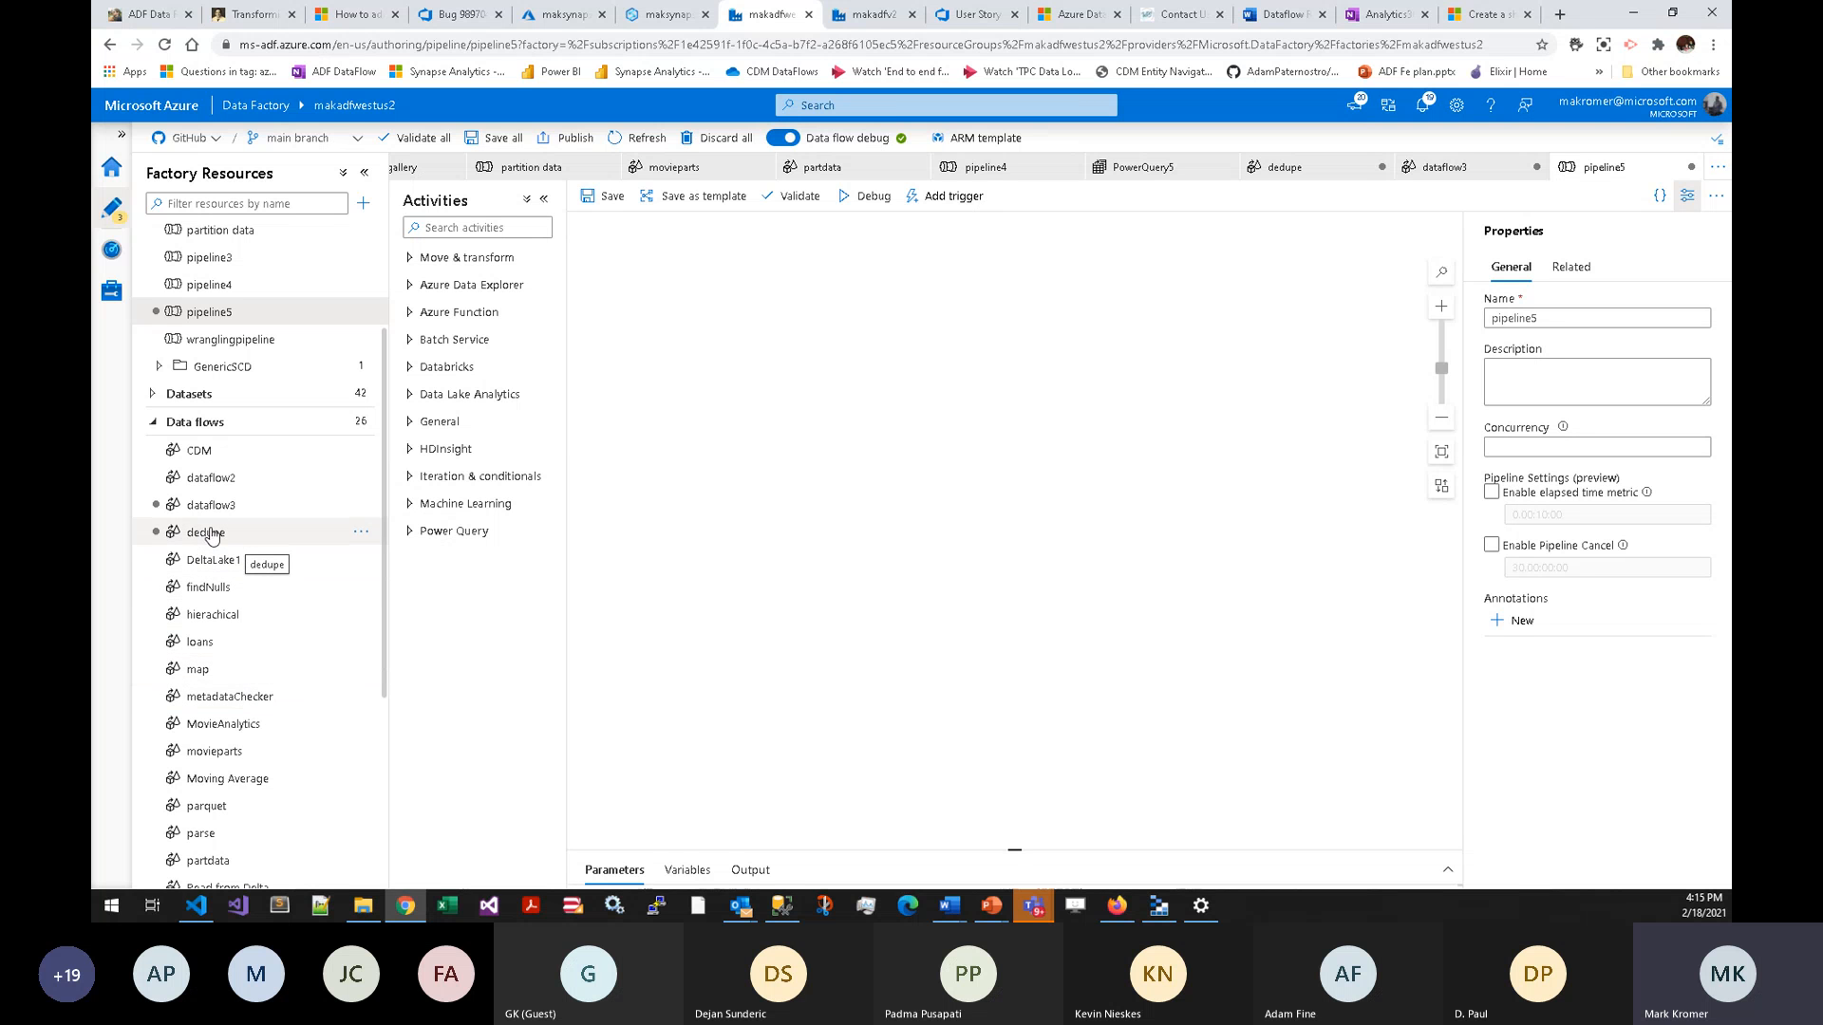
left_click_drag(244, 509, 987, 352)
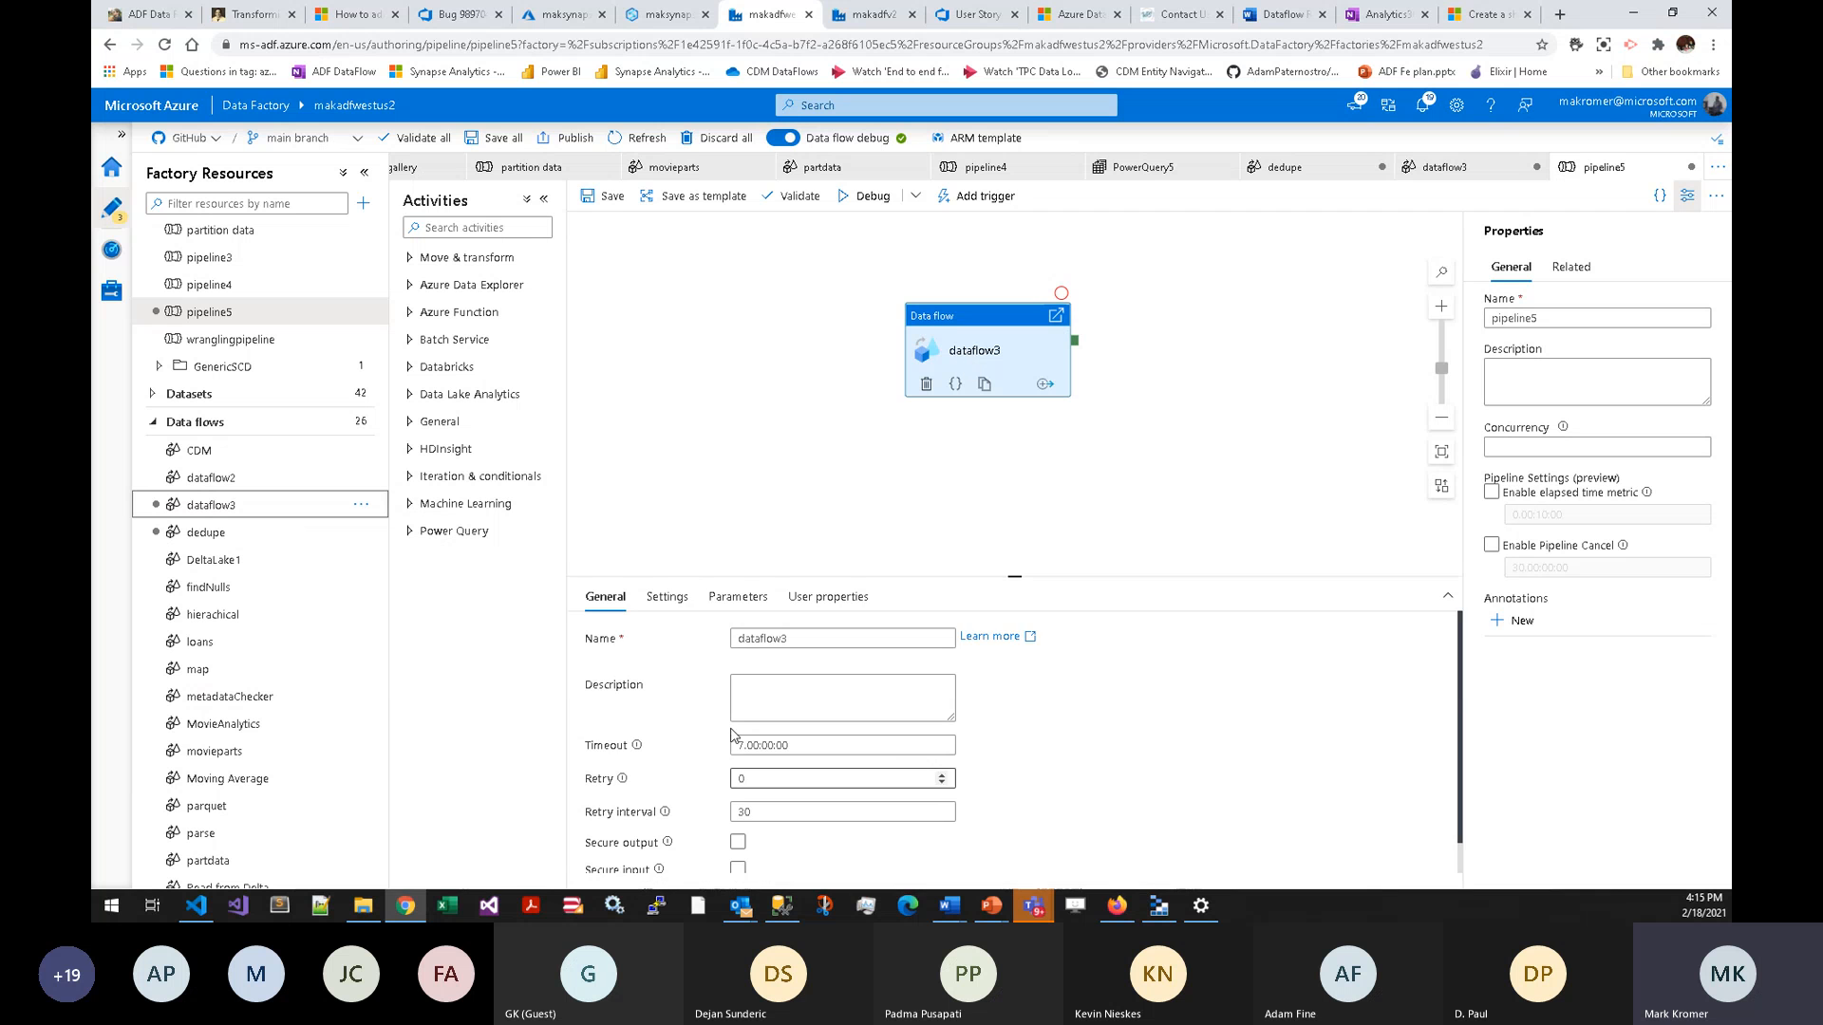
left_click(871, 198)
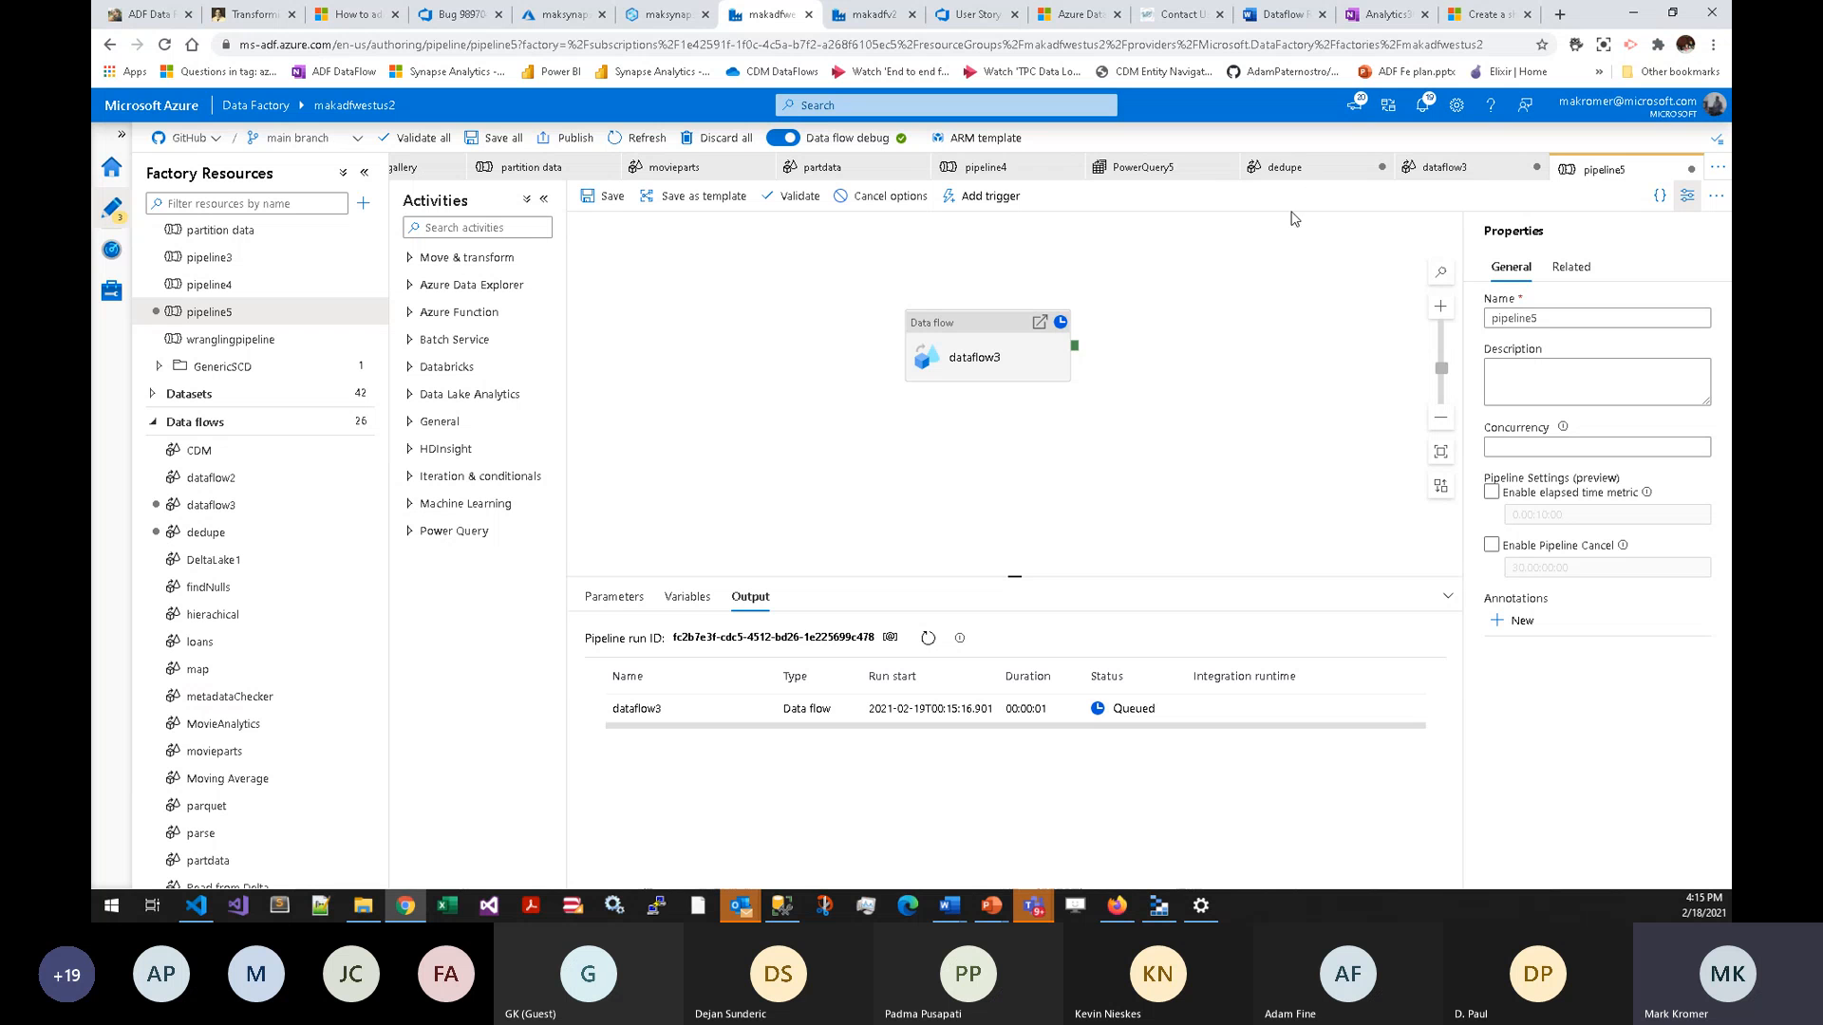
- Return to the DeltaLake1 data flow and view the update, insert and delete conditions of AlterRow1
left_click(923, 193)
left_click(855, 168)
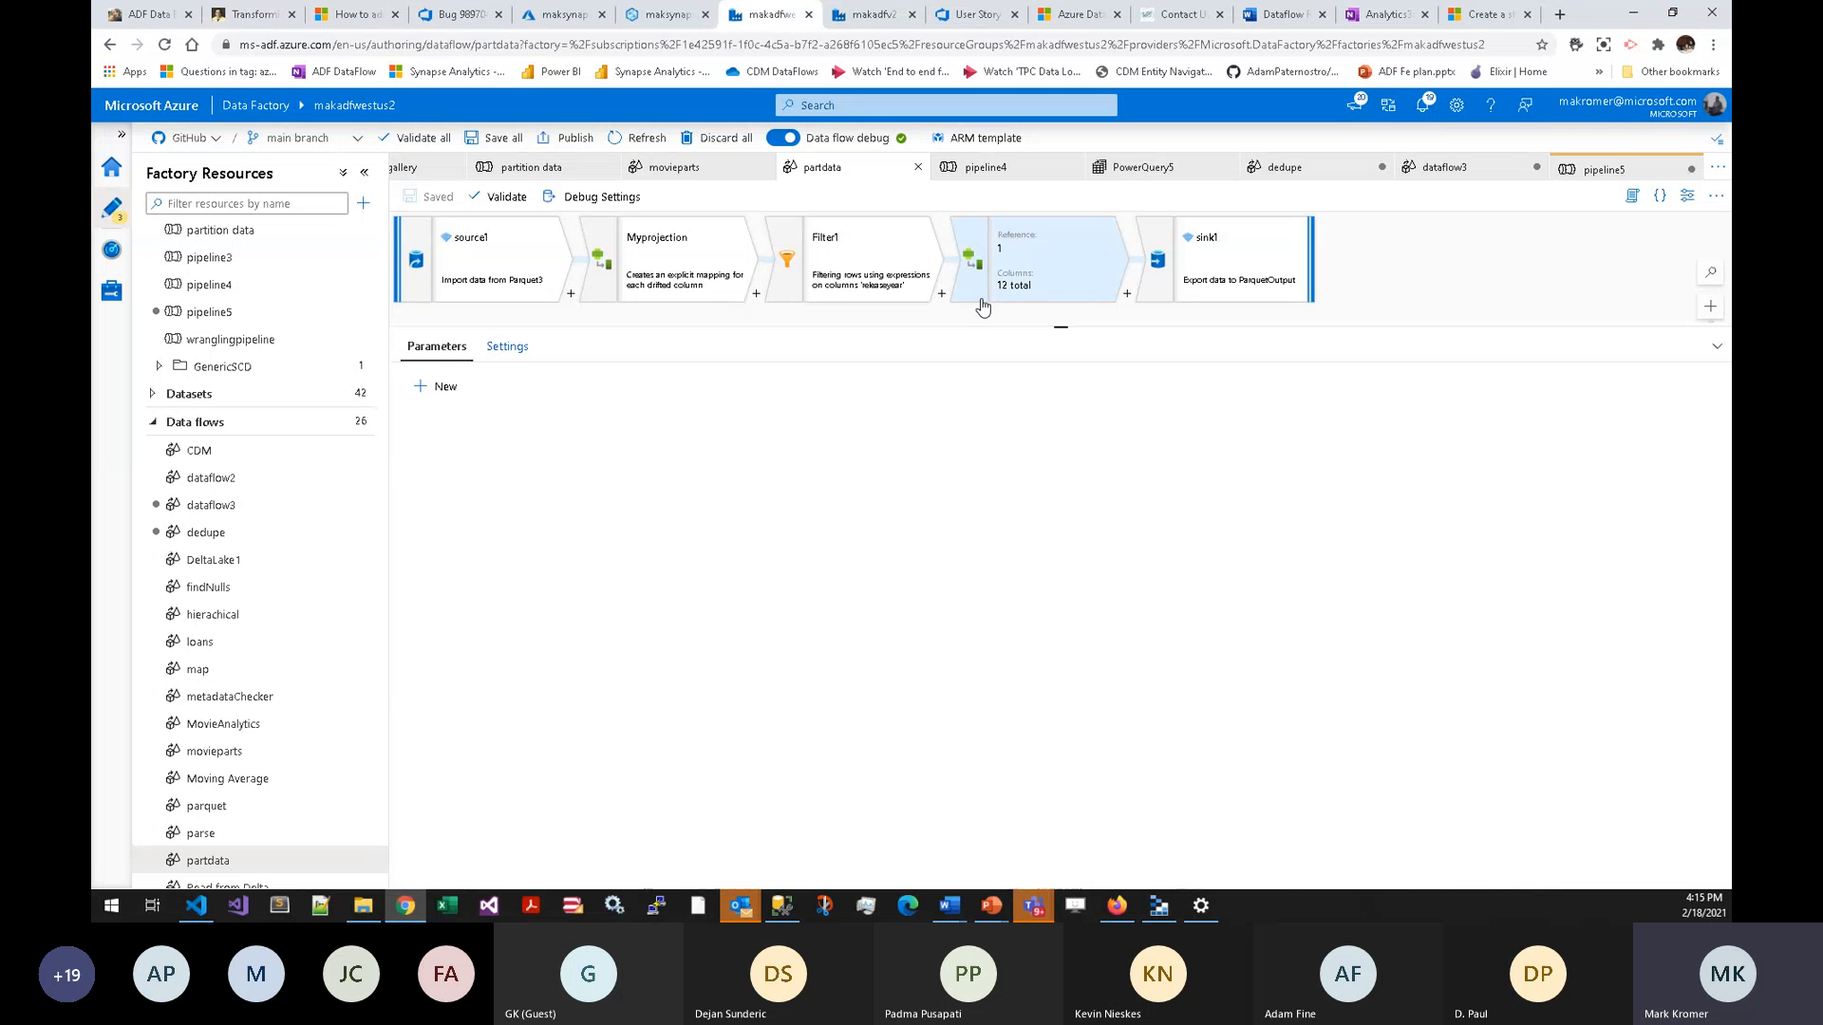
left_click_drag(1009, 182, 425, 216)
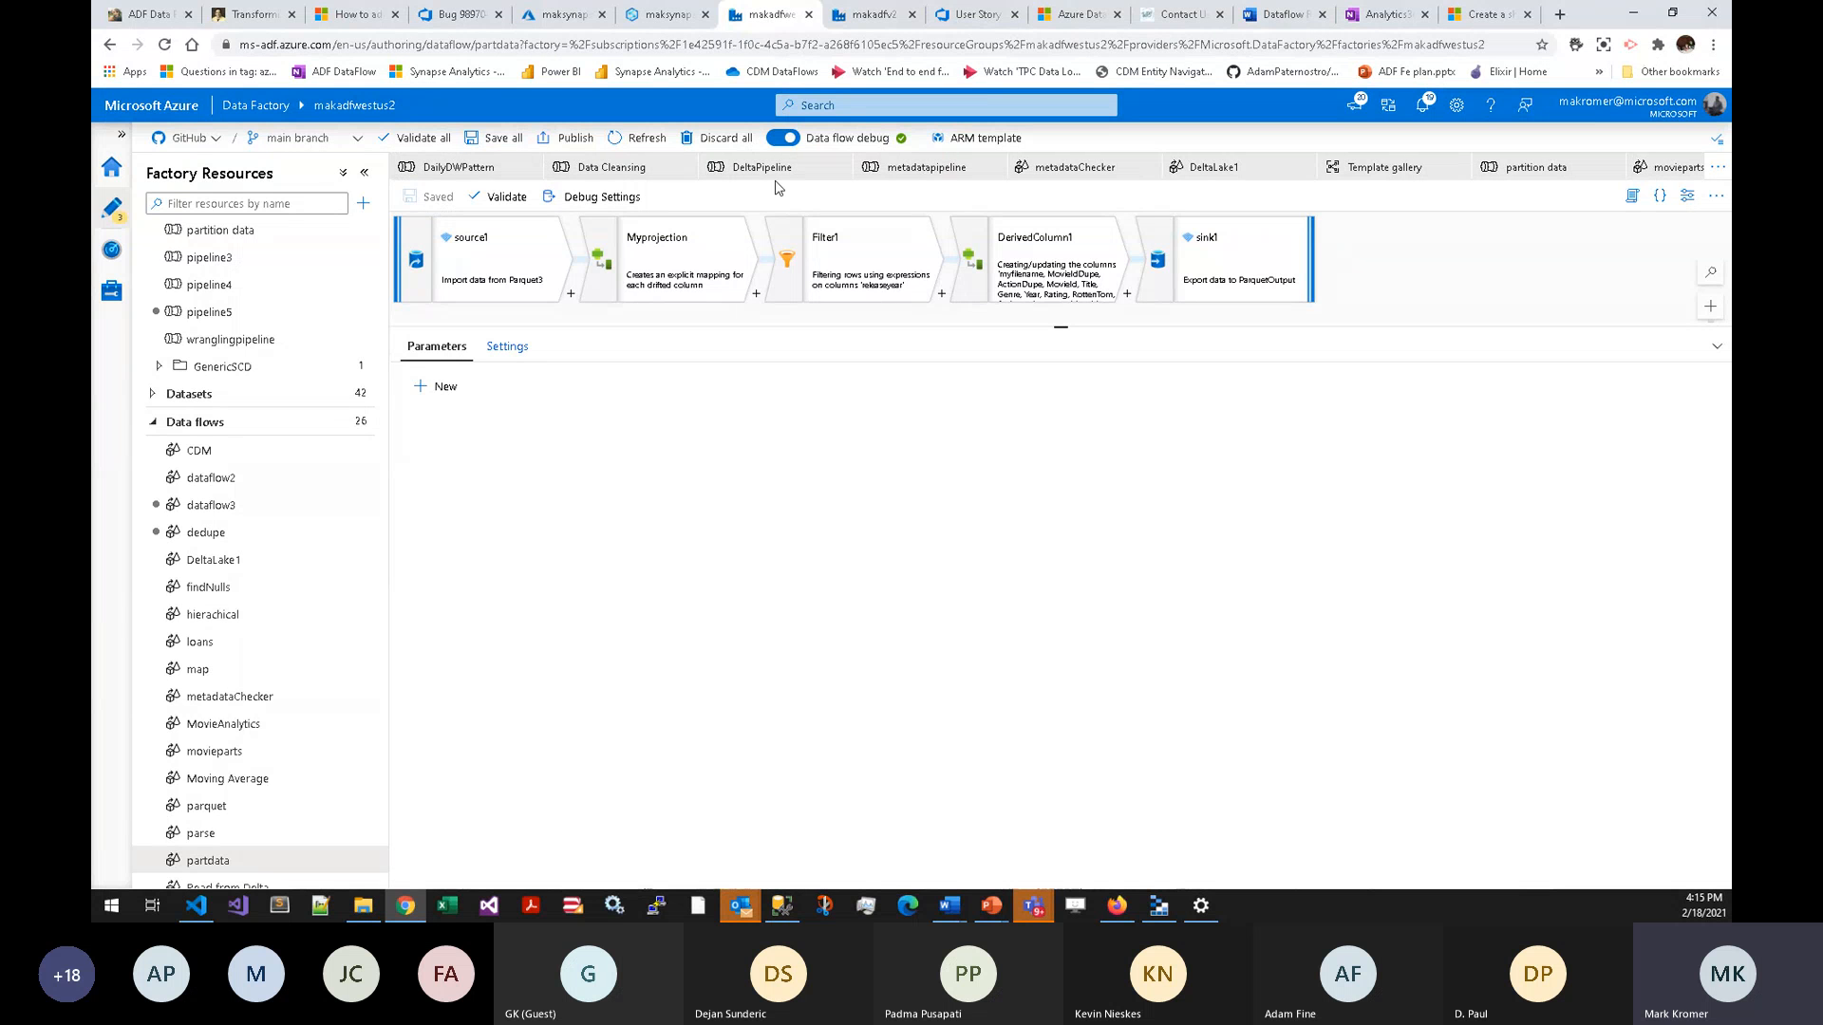
left_click_drag(1044, 182, 1195, 186)
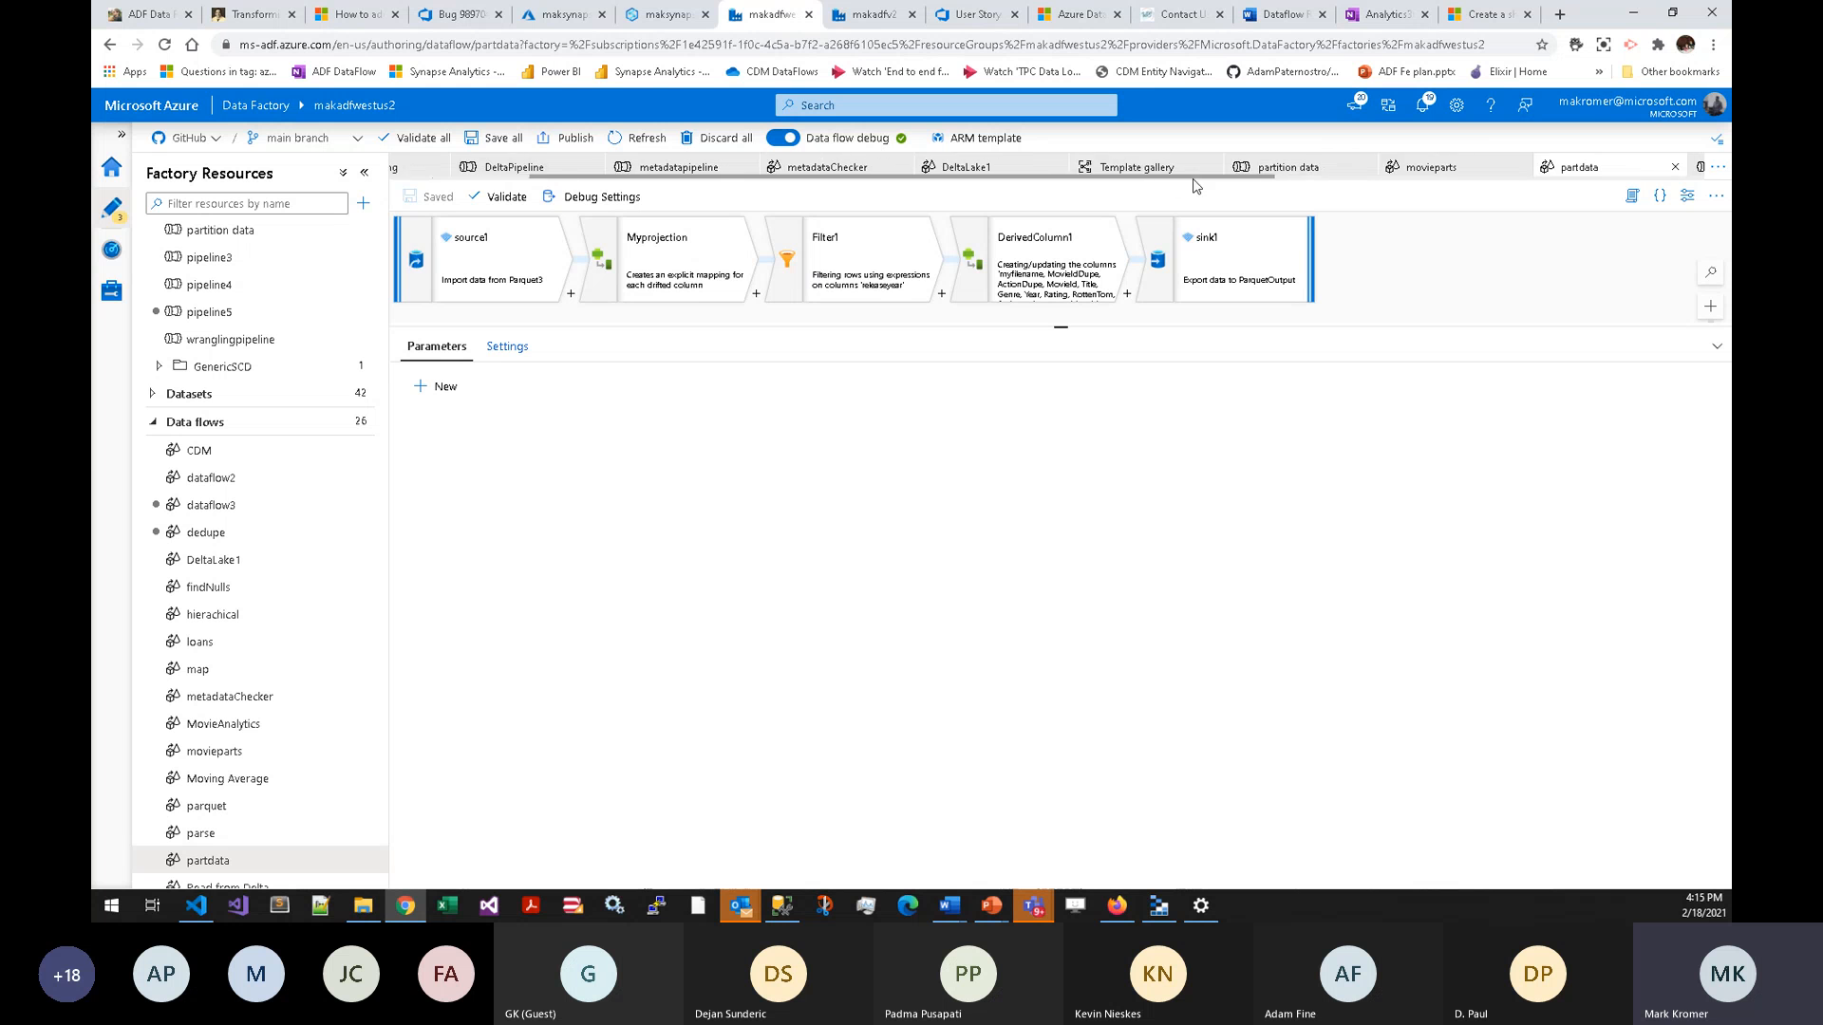
left_click(935, 167)
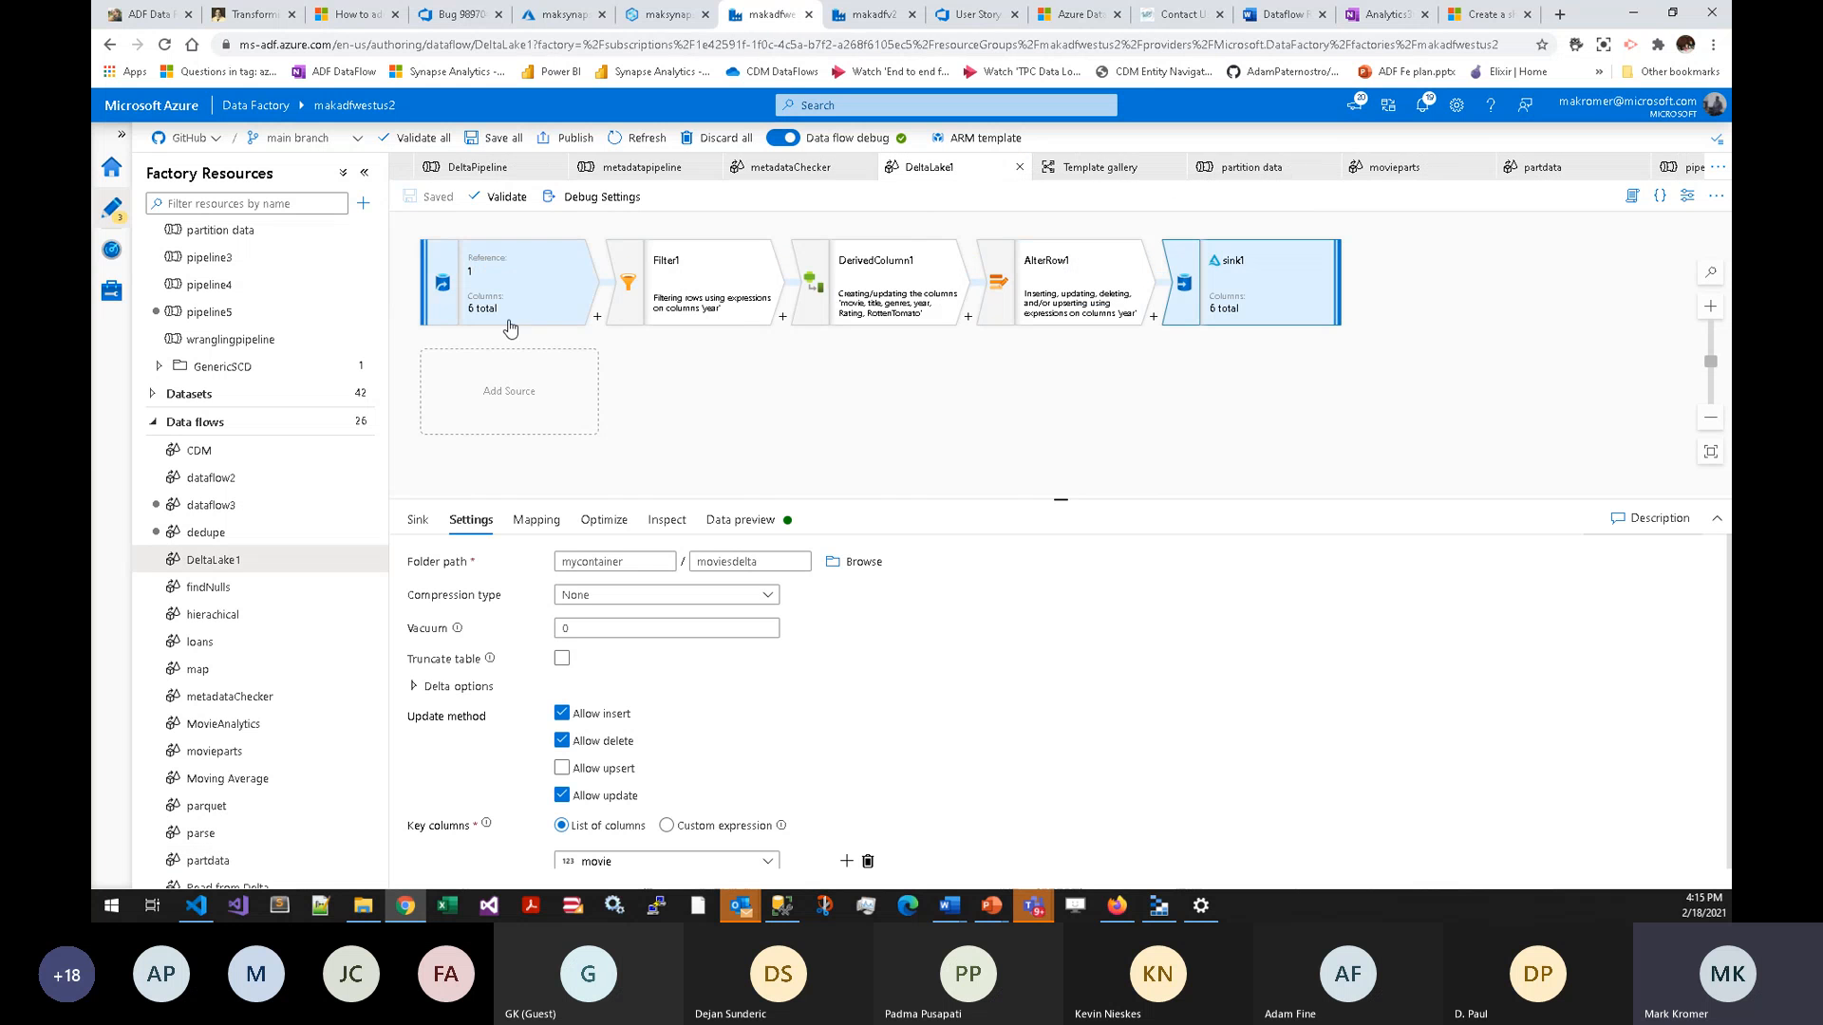
left_click(1080, 251)
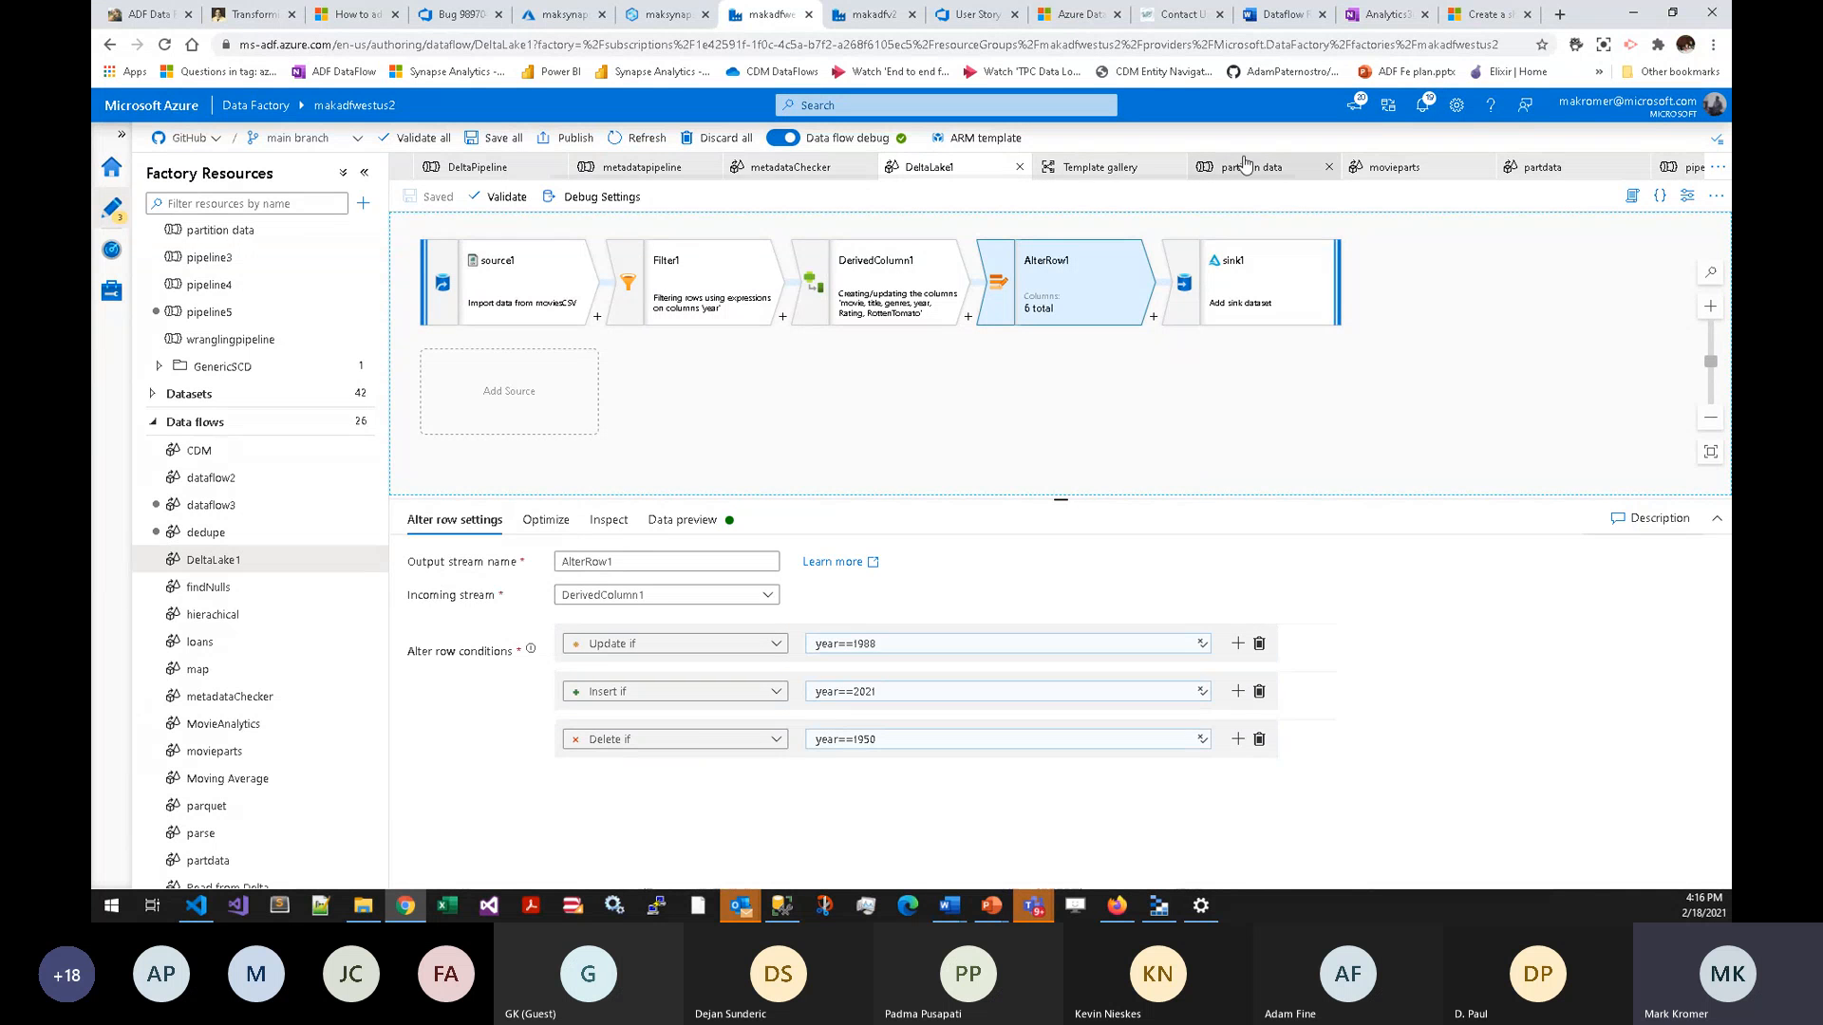
- Go back to pipeline5 and open the monitoring details of the dataflow3 activity run
left_click_drag(1284, 177, 1614, 178)
left_click(1625, 168)
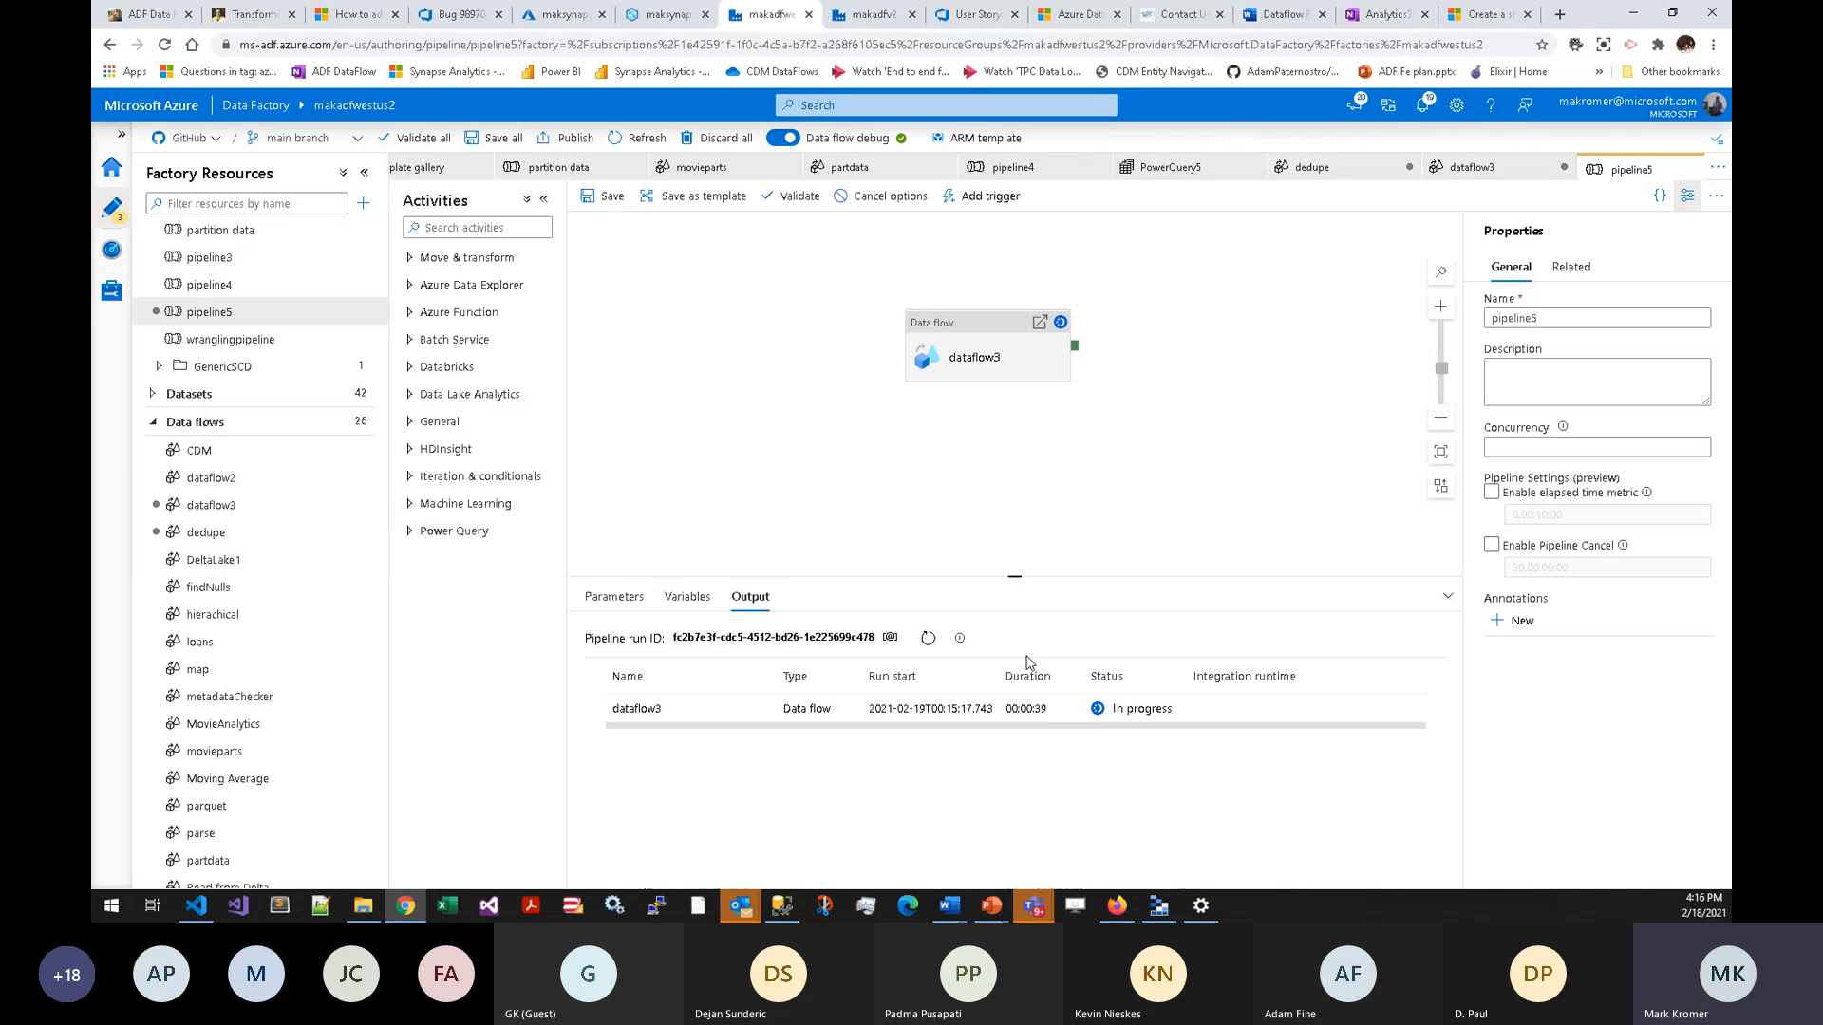
left_click(750, 708)
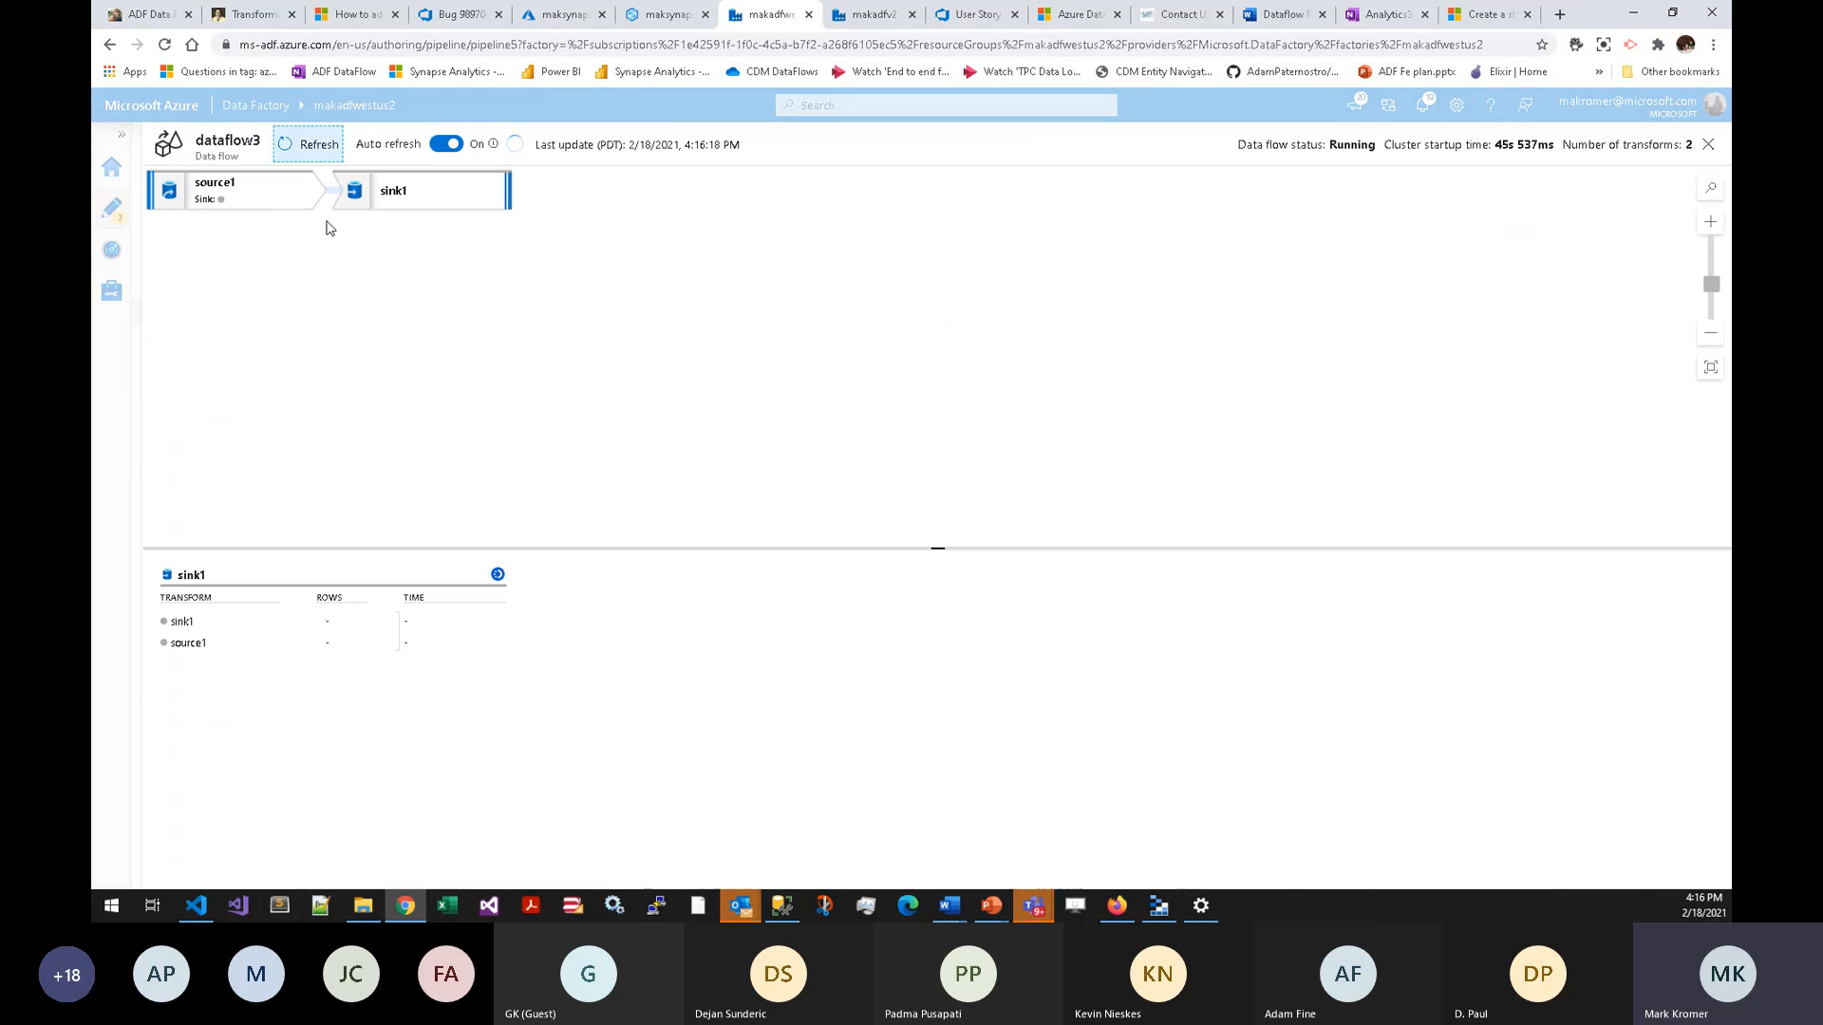
- Check source1's column statistics in the dataflow3 run details, reopen the details once, and return to pipeline5
left_click(271, 191)
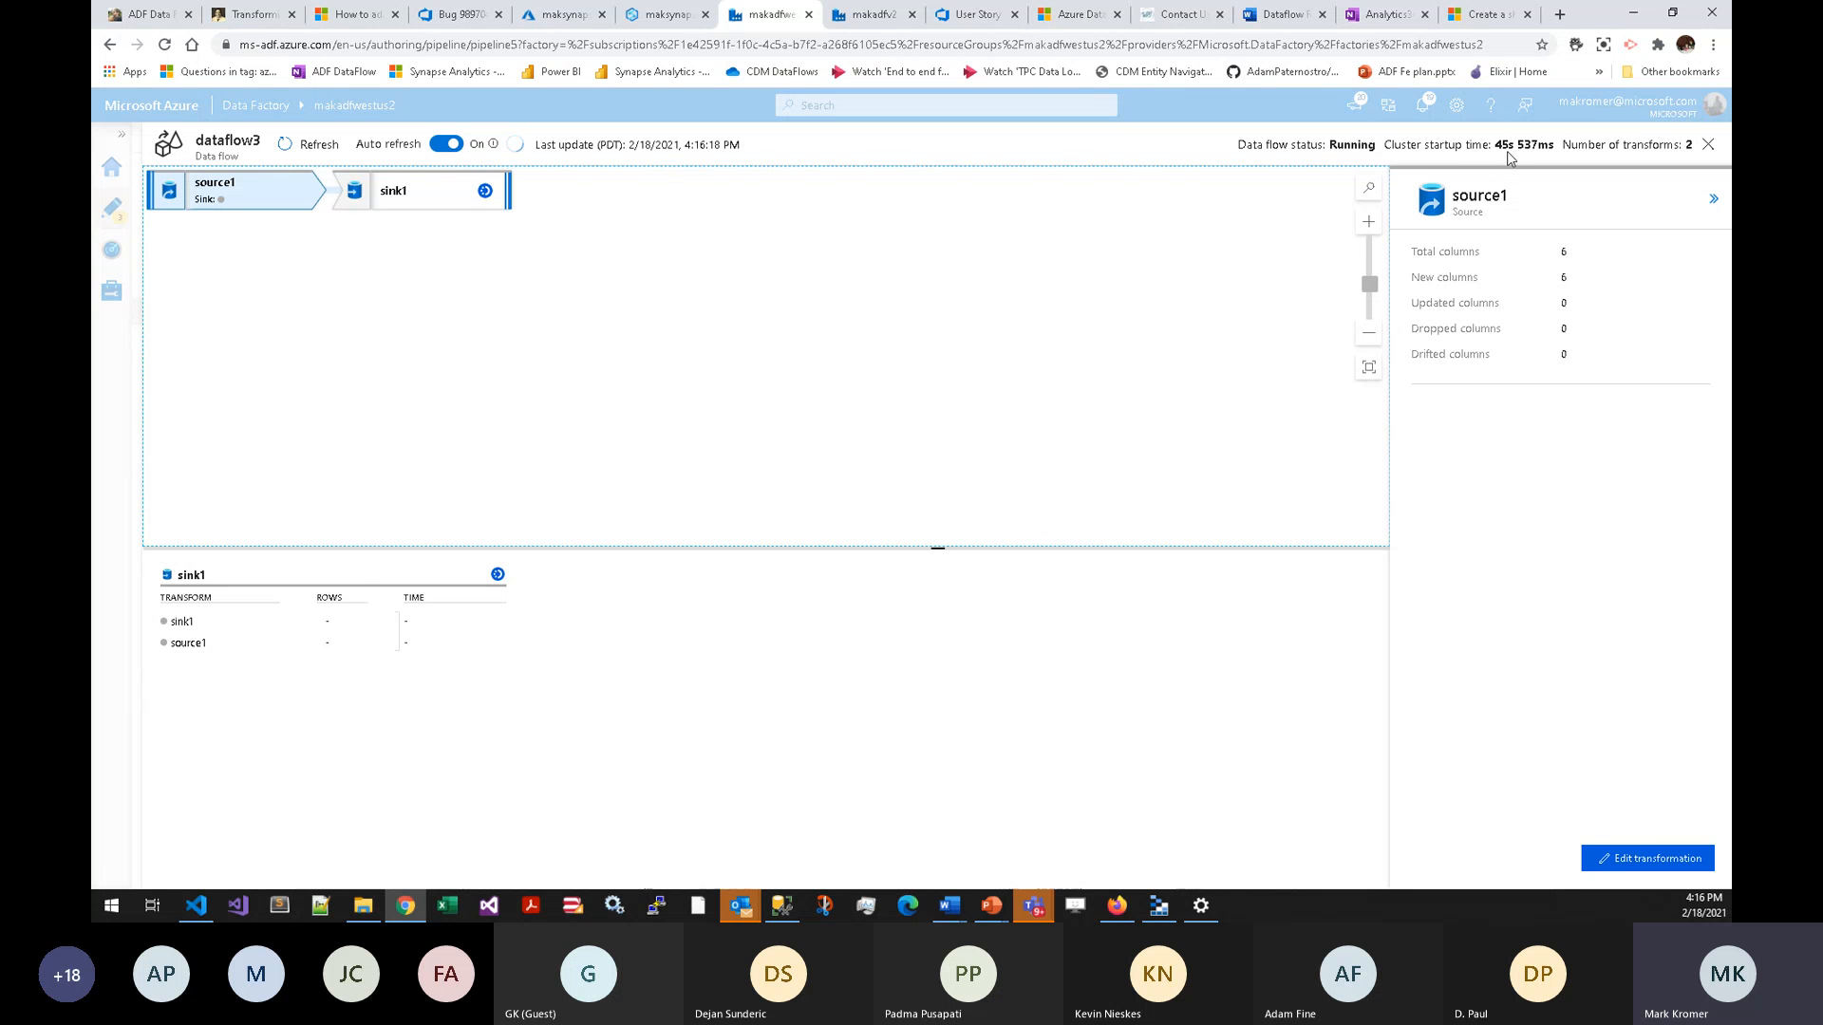
left_click(1708, 145)
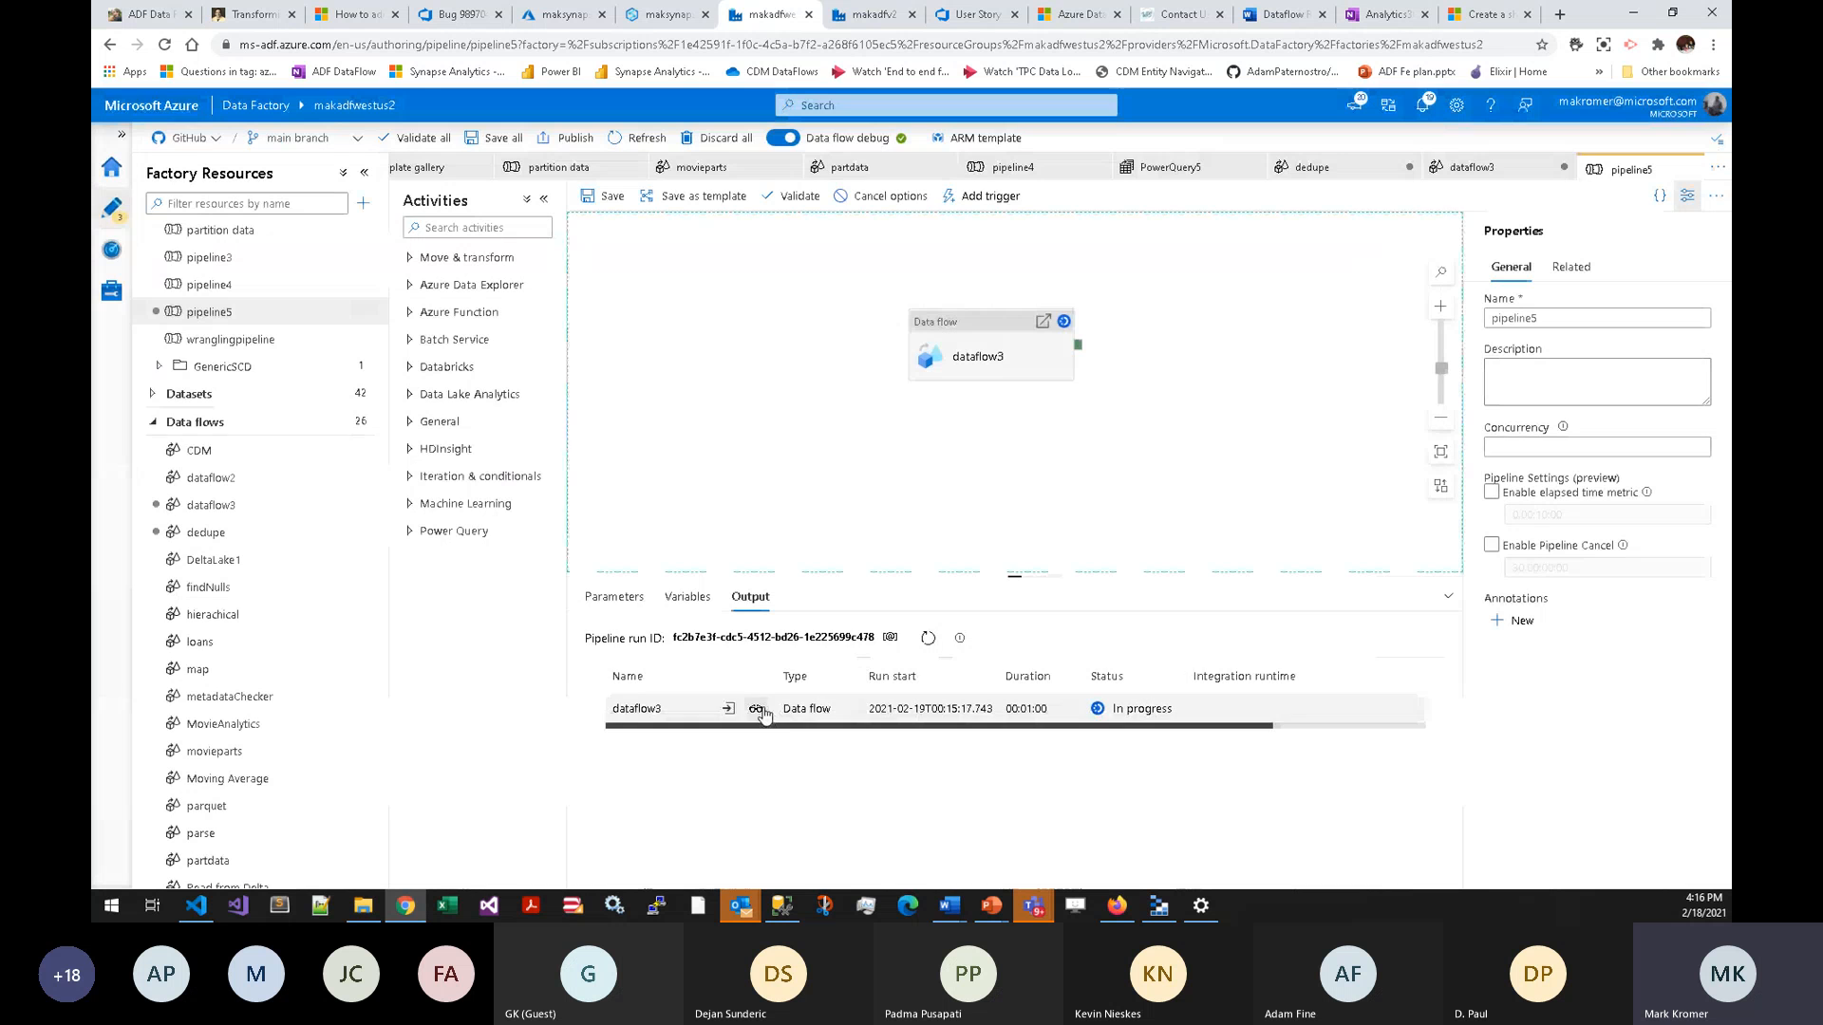
left_click(765, 713)
left_click(1708, 146)
- Refresh the status of the dataflow3 debug run and enlarge the run output area of pipeline5
left_click(928, 639)
left_click_drag(916, 579, 930, 461)
left_click_drag(1135, 371, 1011, 313)
left_click_drag(931, 461, 824, 313)
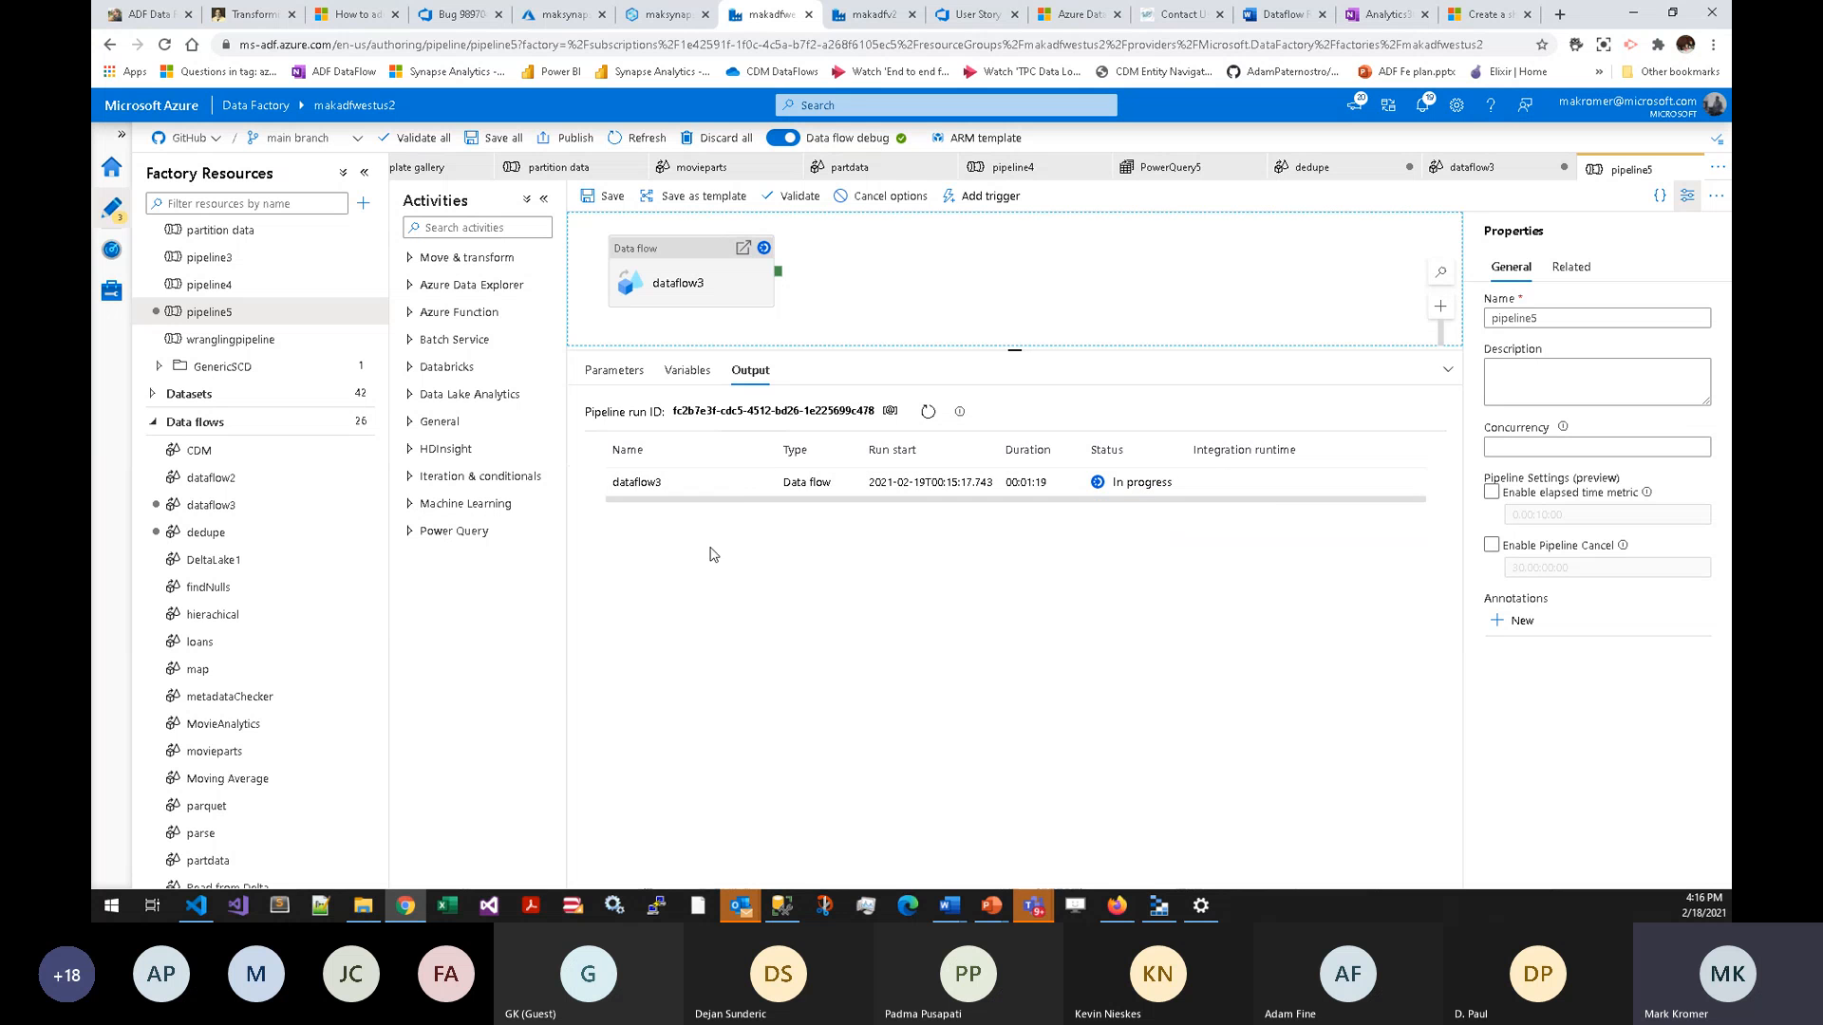
mouse_move(754, 490)
left_click(929, 414)
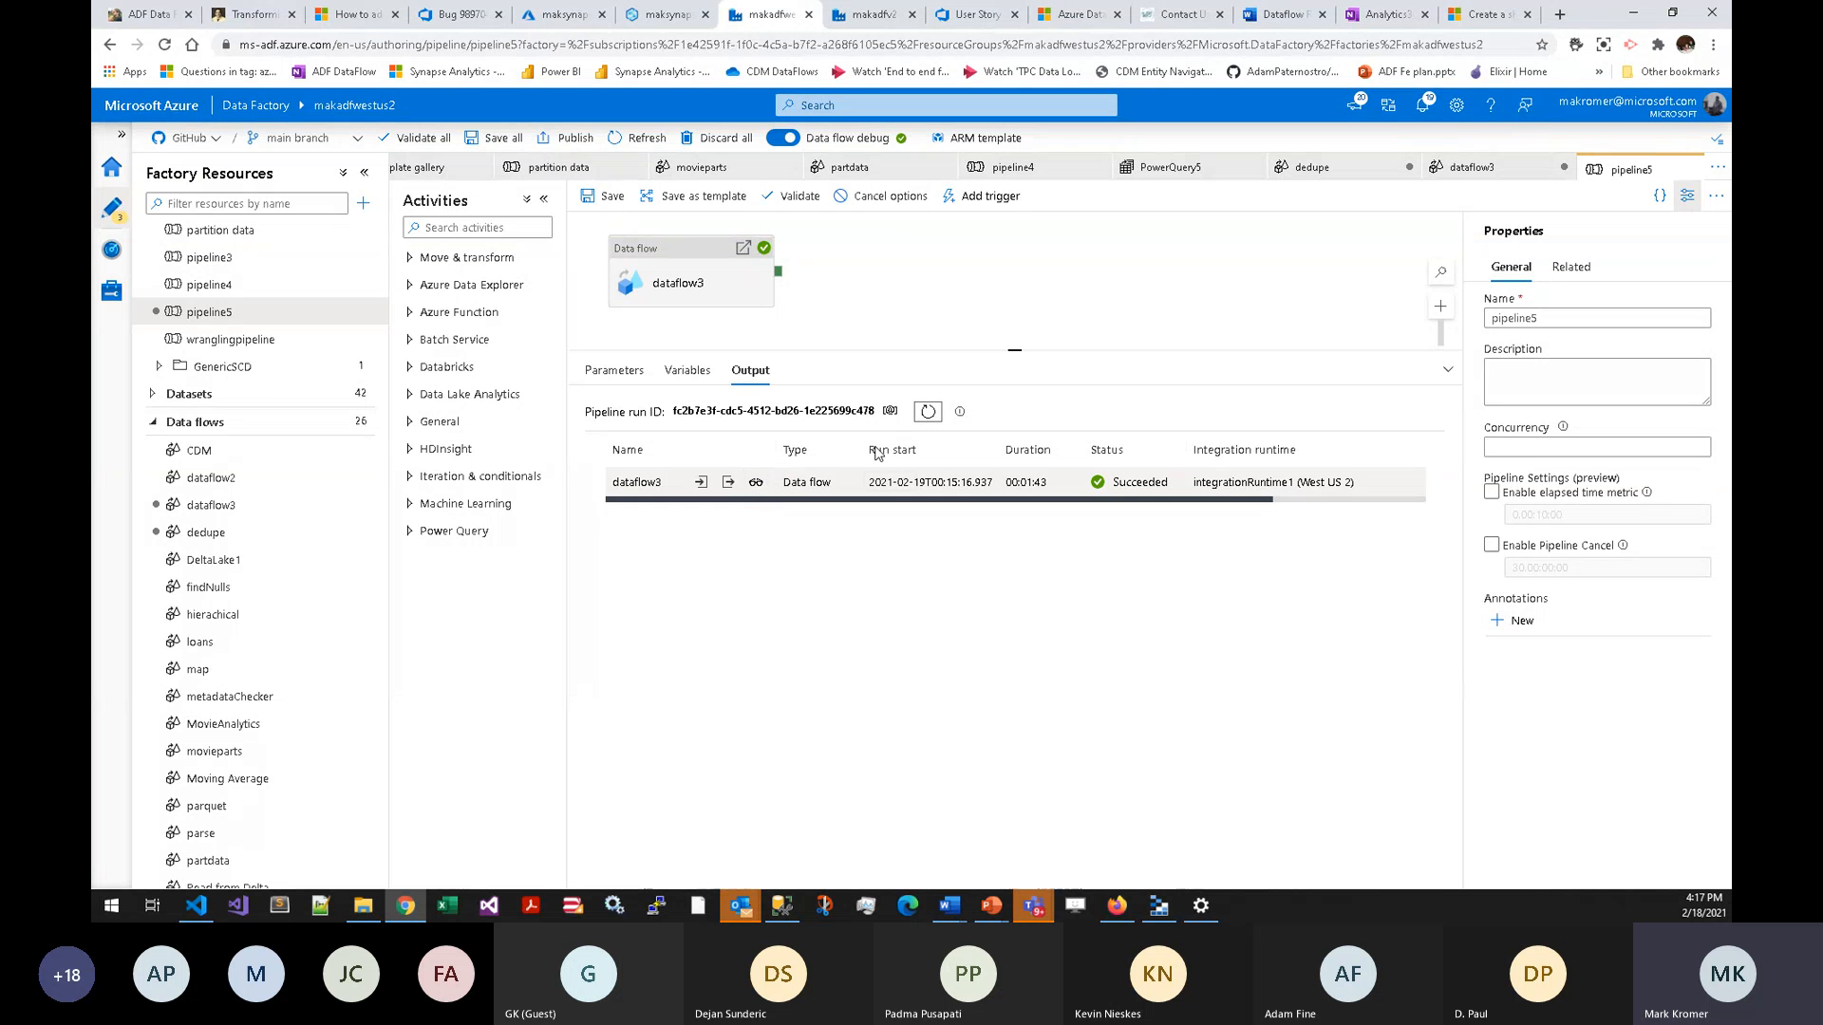
- Examine sink1's column mapping, row and processing time details for the dataflow3 run, and return to the pipeline
left_click(757, 486)
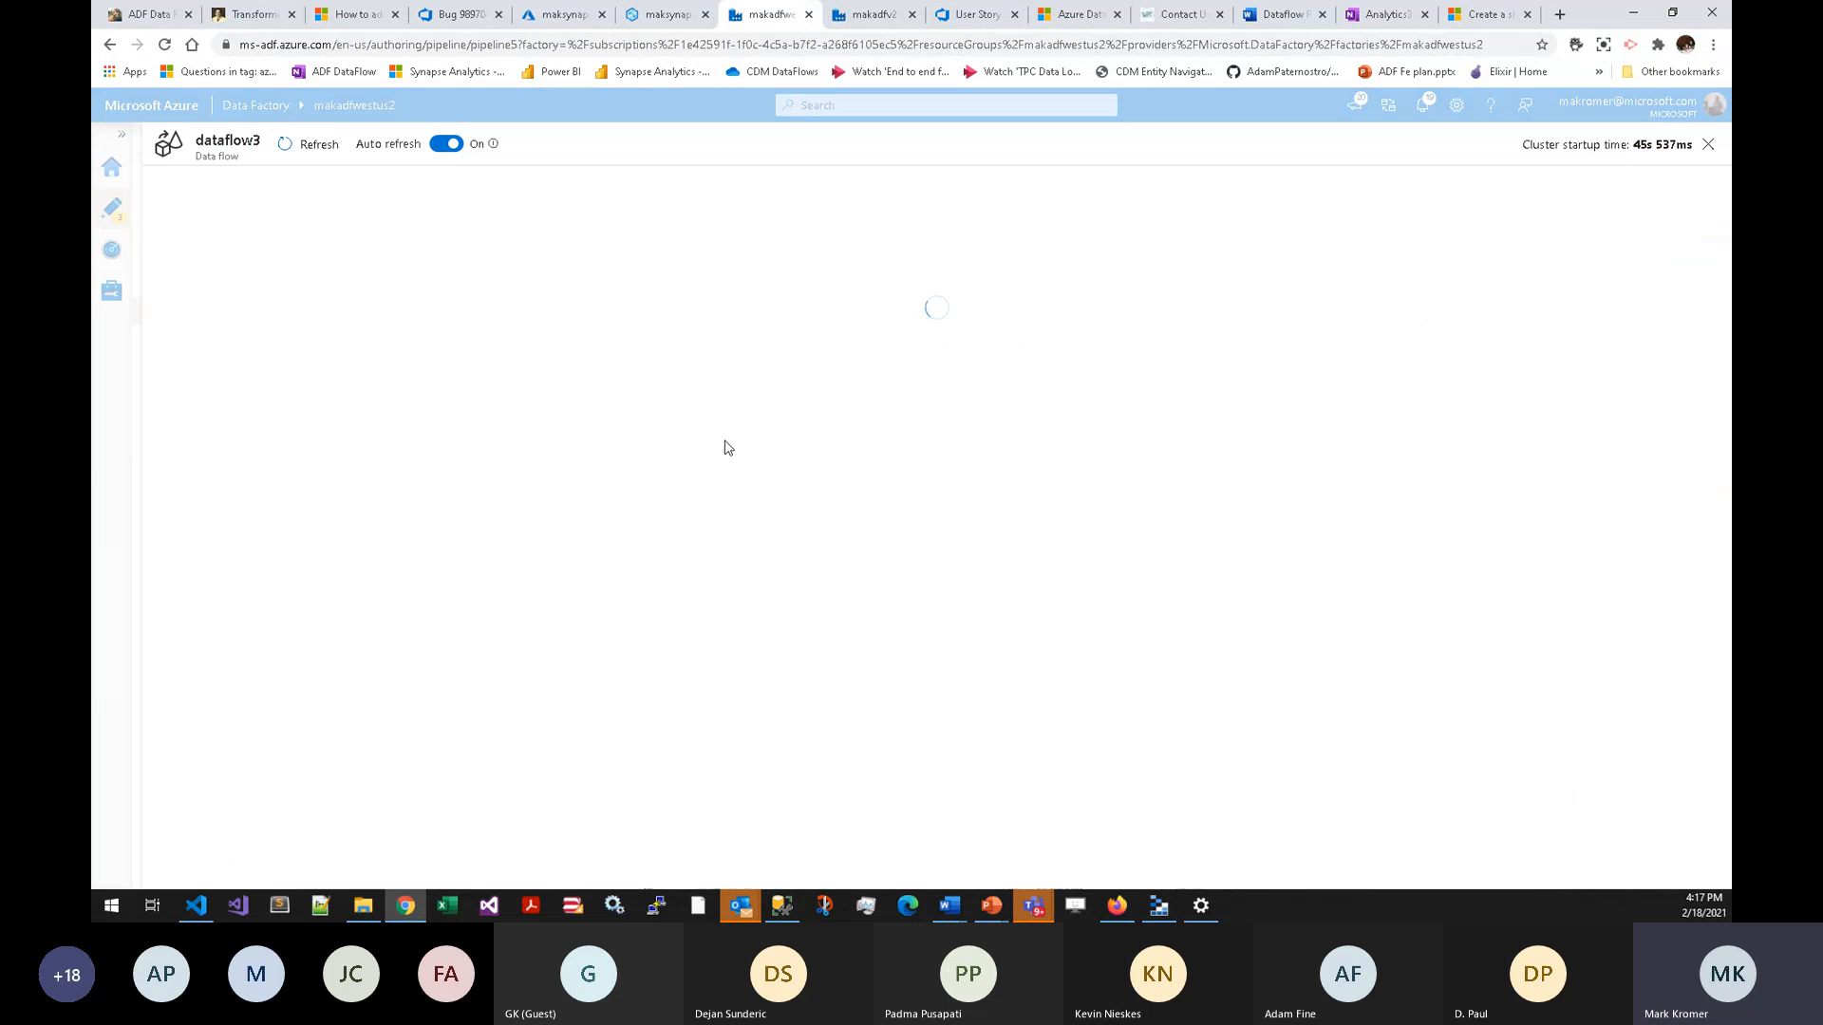
left_click(384, 197)
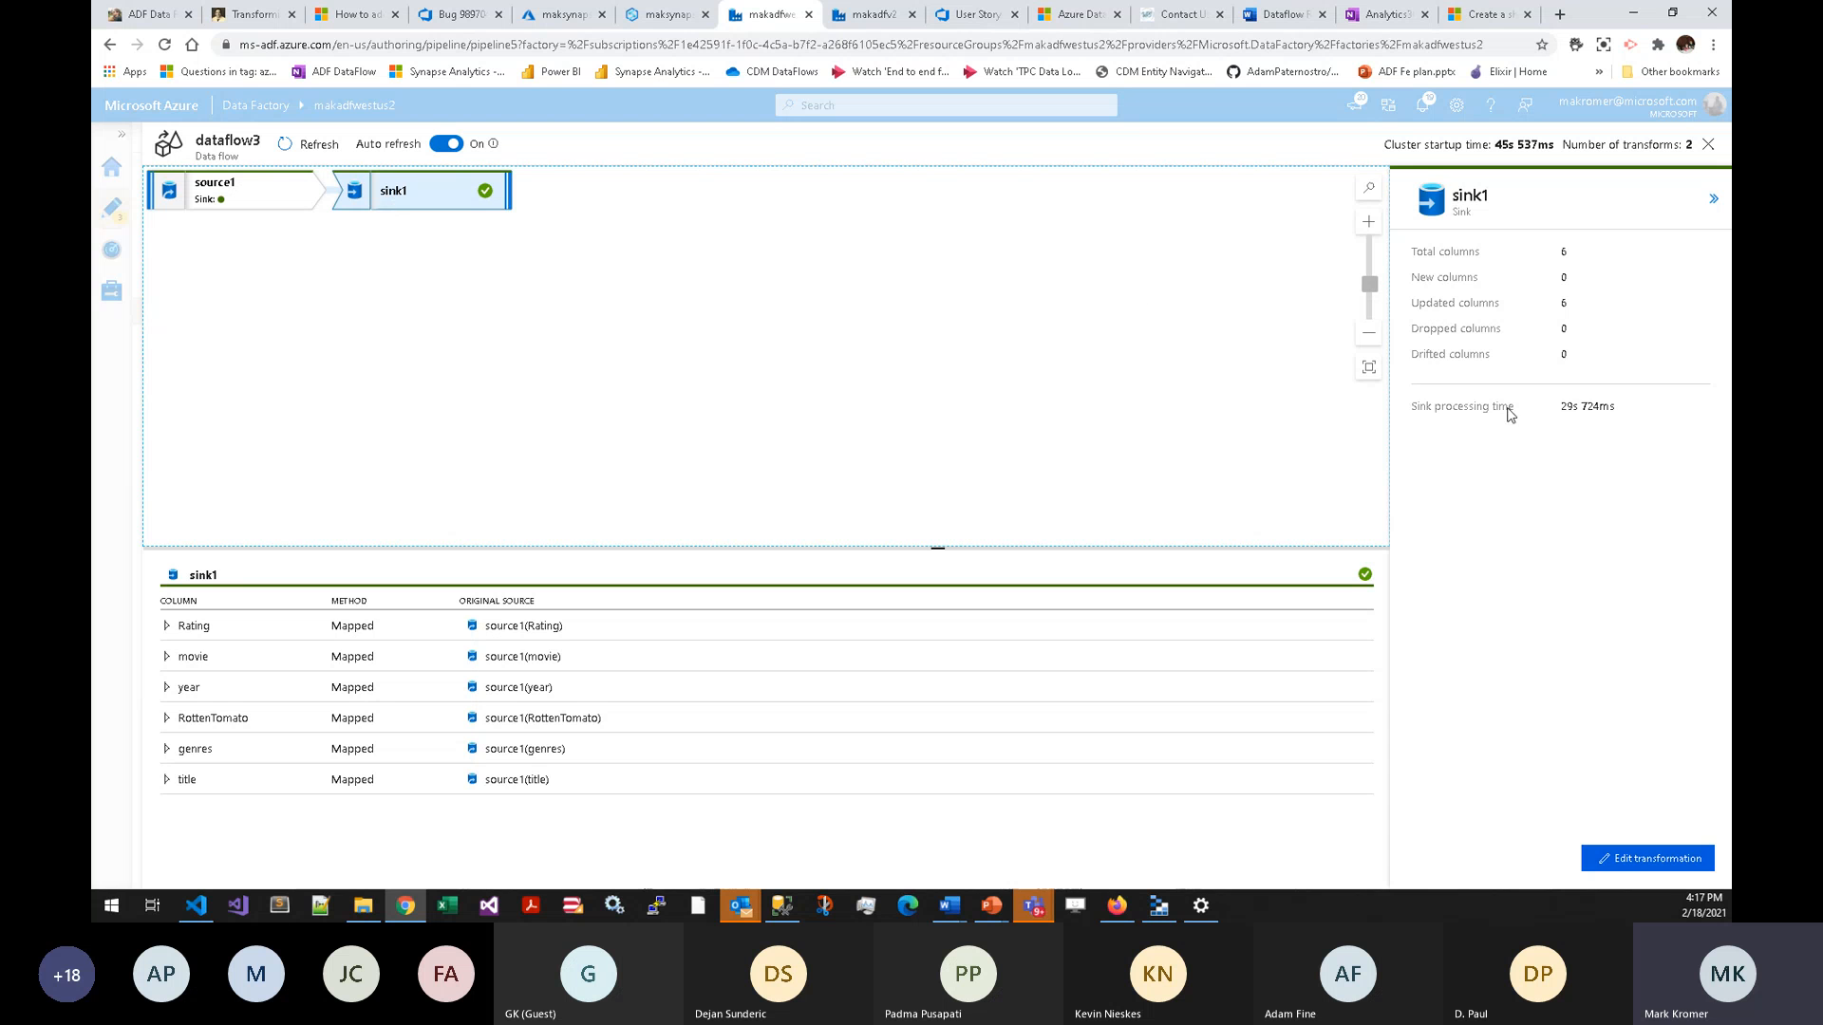
left_click(1073, 317)
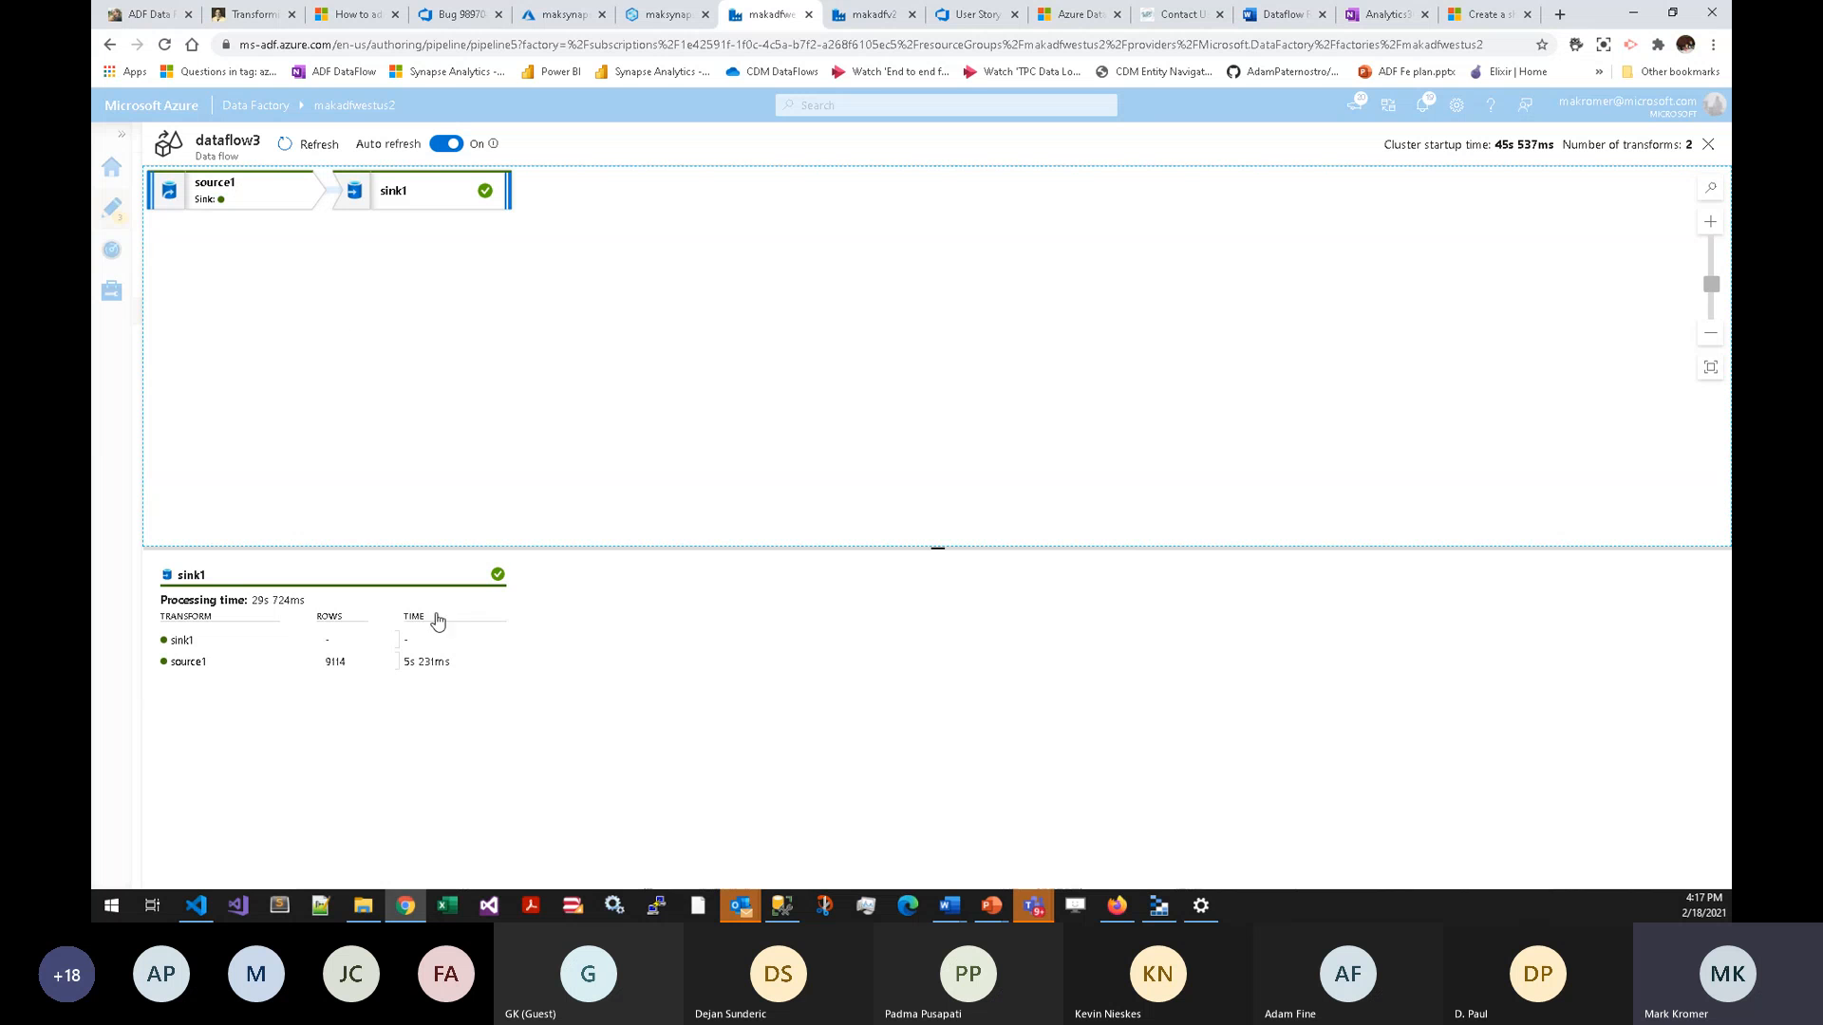
left_click(400, 197)
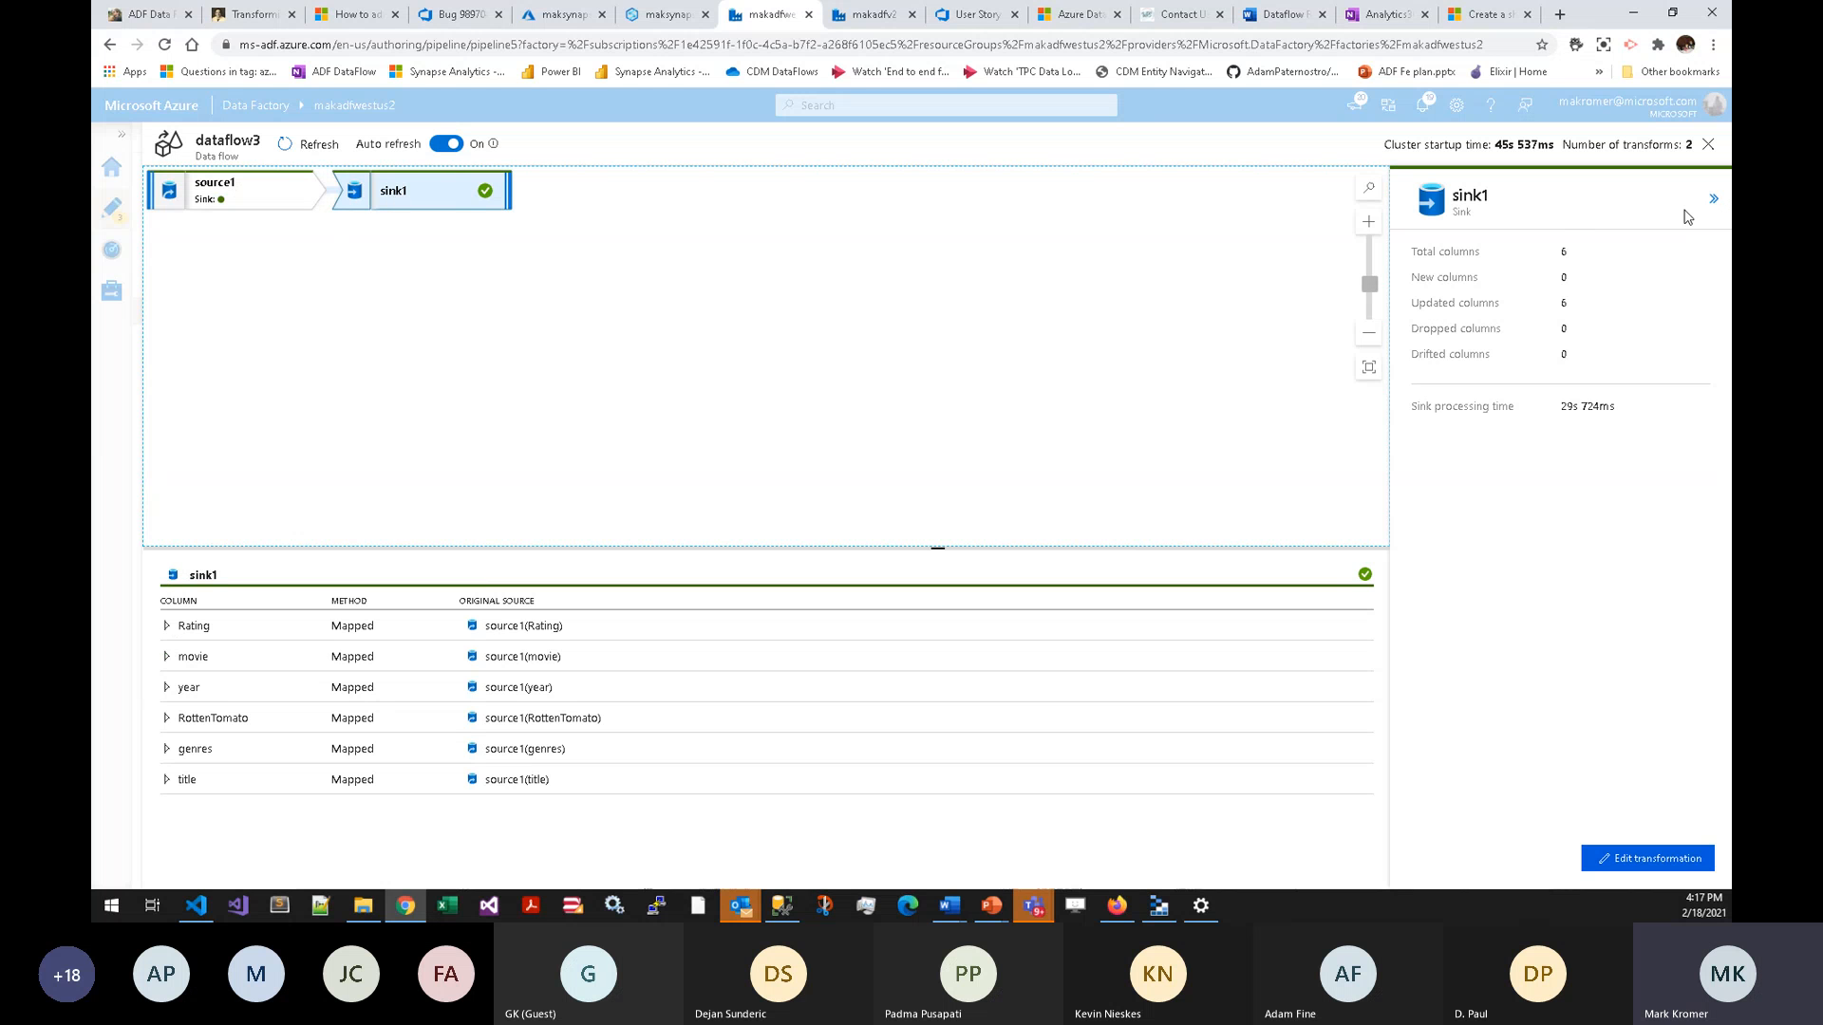
left_click(1714, 198)
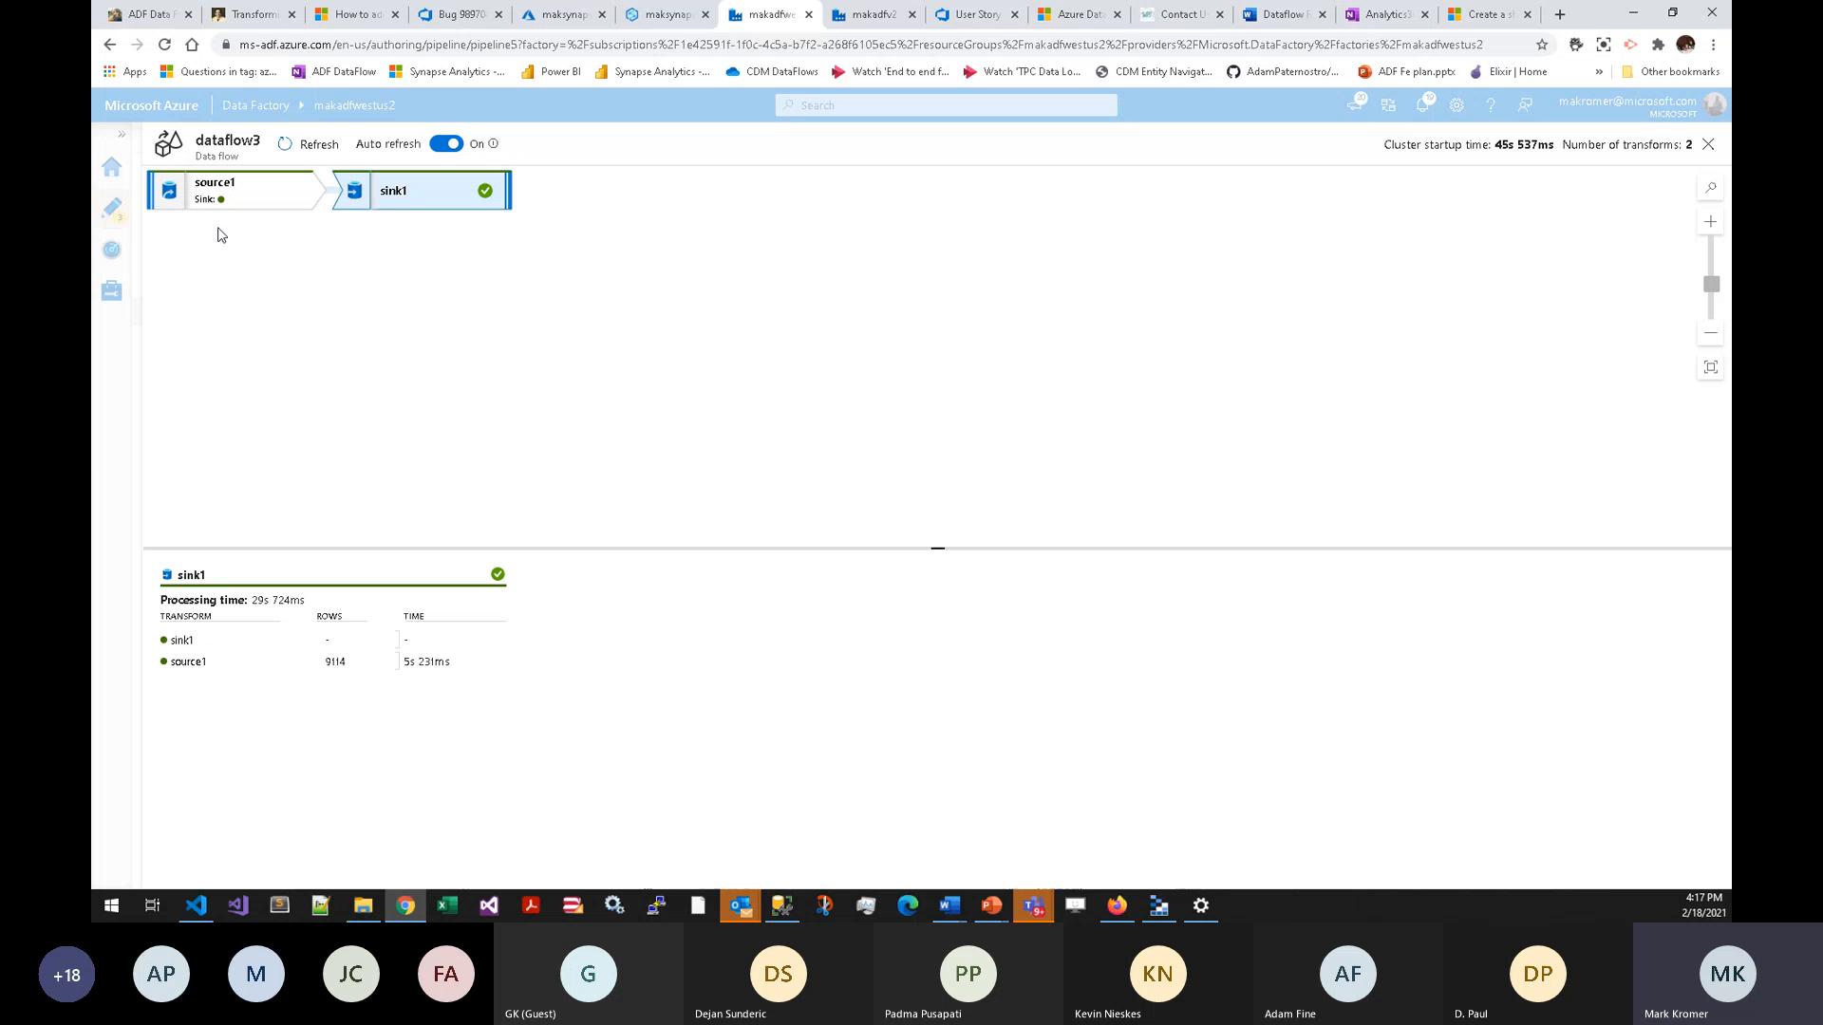
left_click(1708, 145)
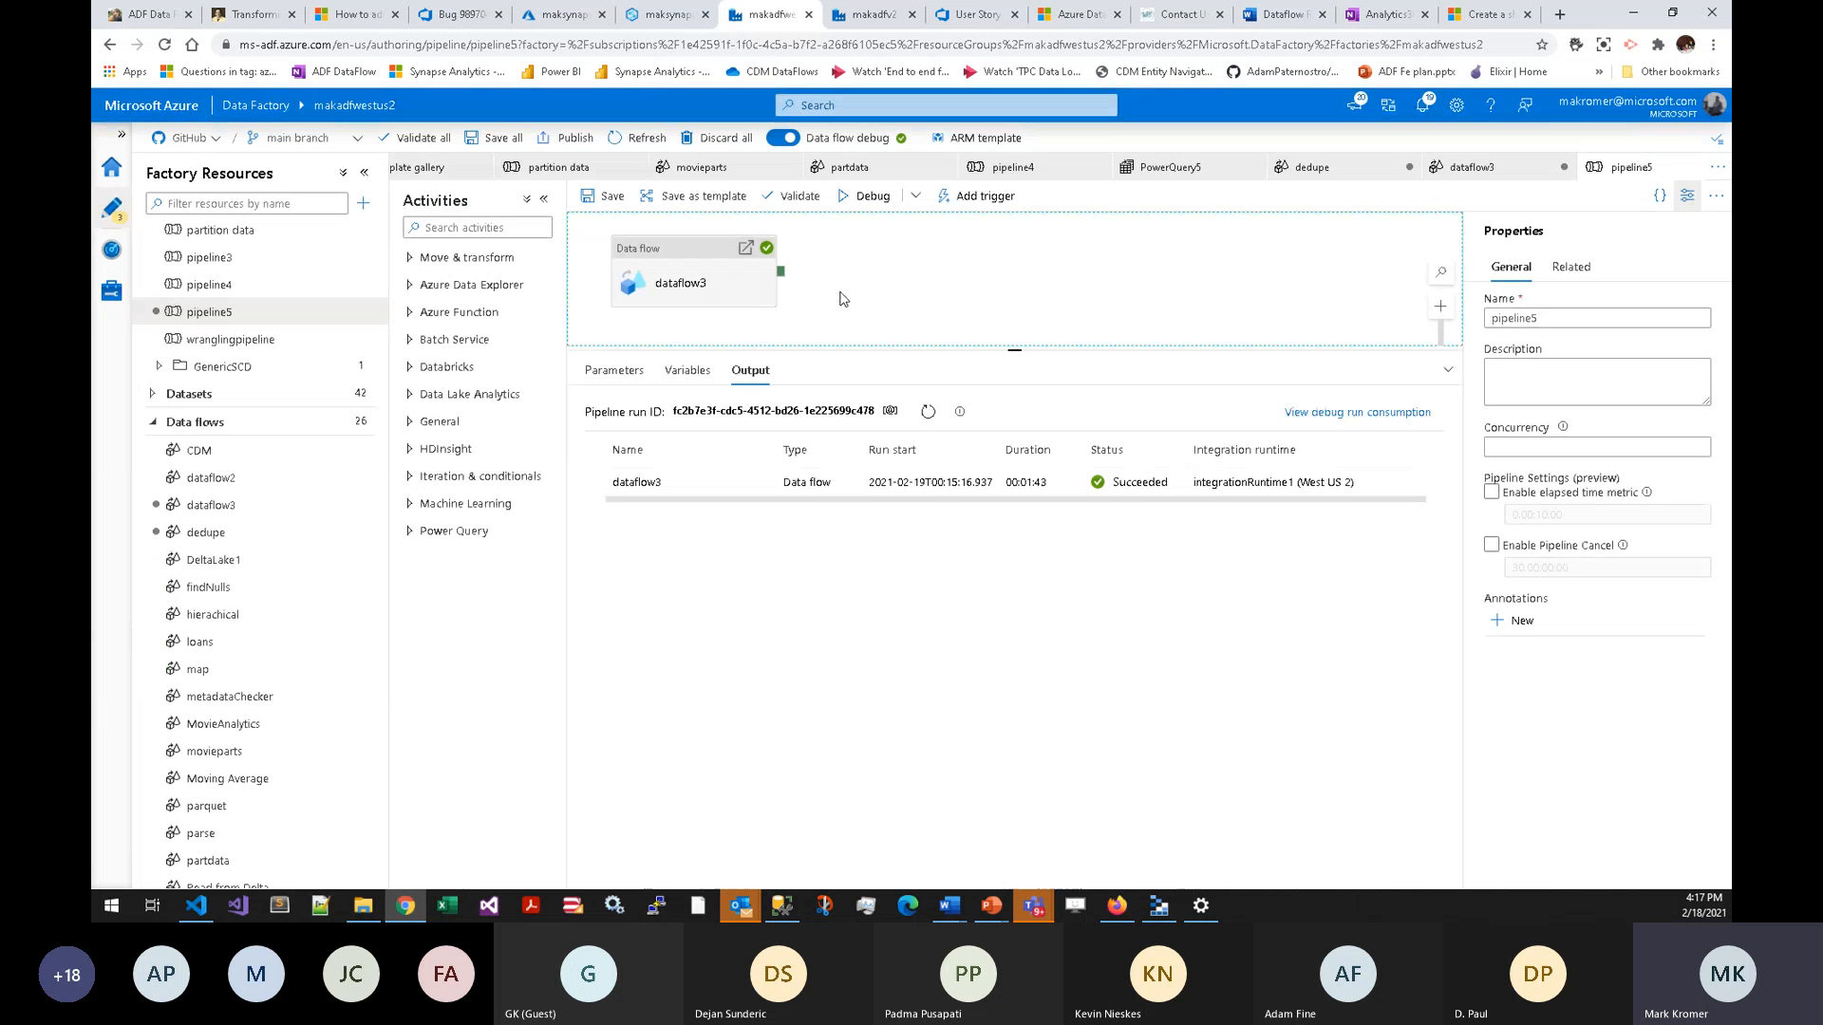
- View the dataflow3 activity's settings including its sink properties, and return to the pipeline's run output
left_click(679, 283)
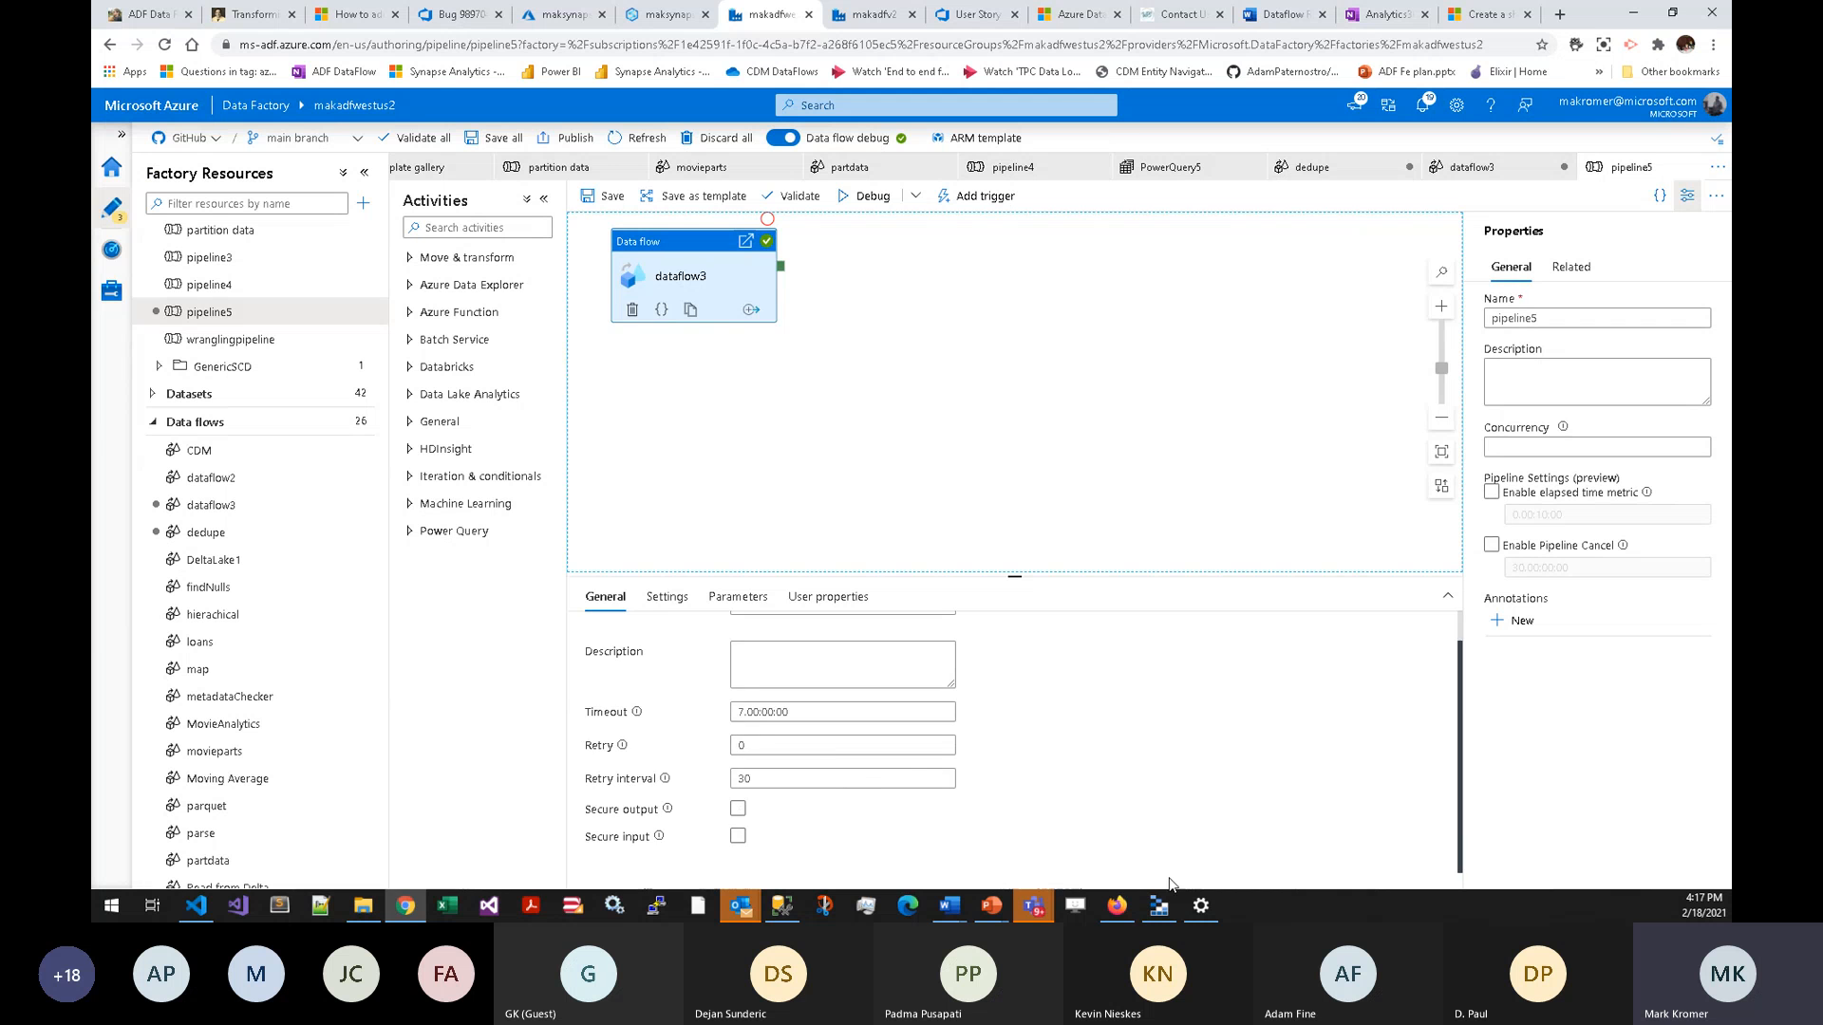
left_click(667, 596)
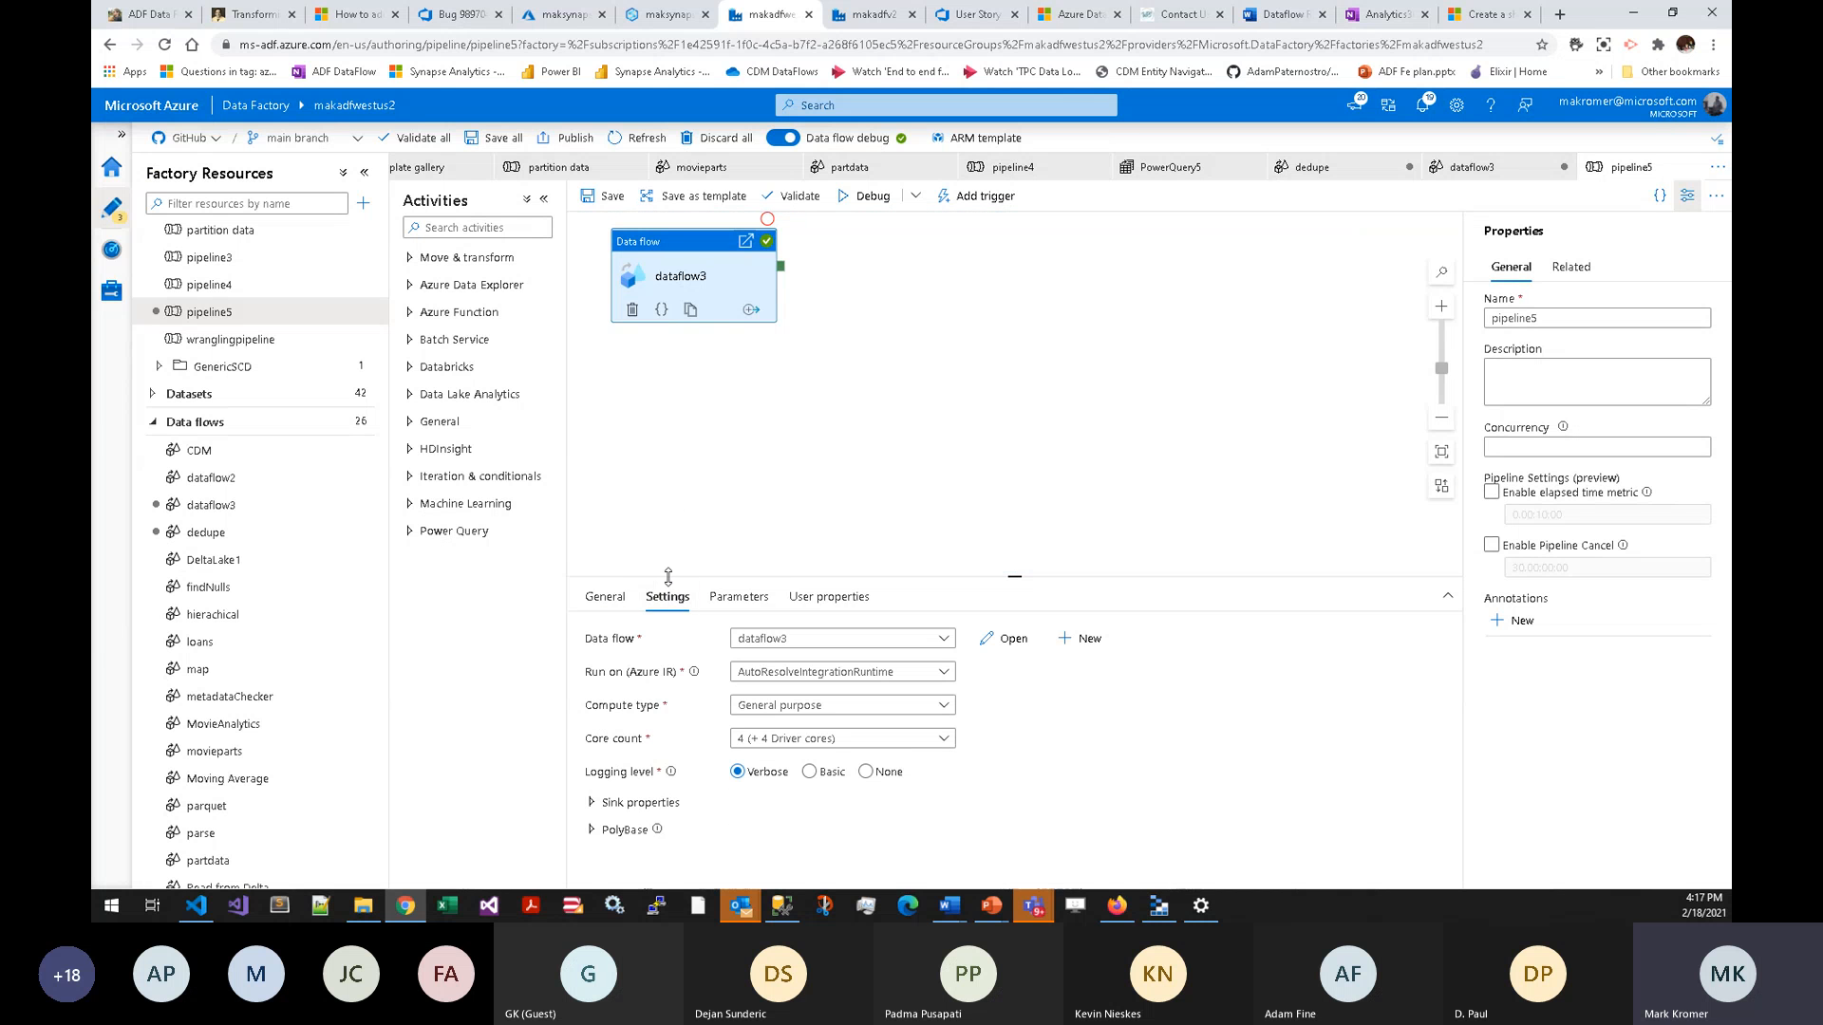
left_click_drag(668, 576, 672, 493)
left_click(591, 610)
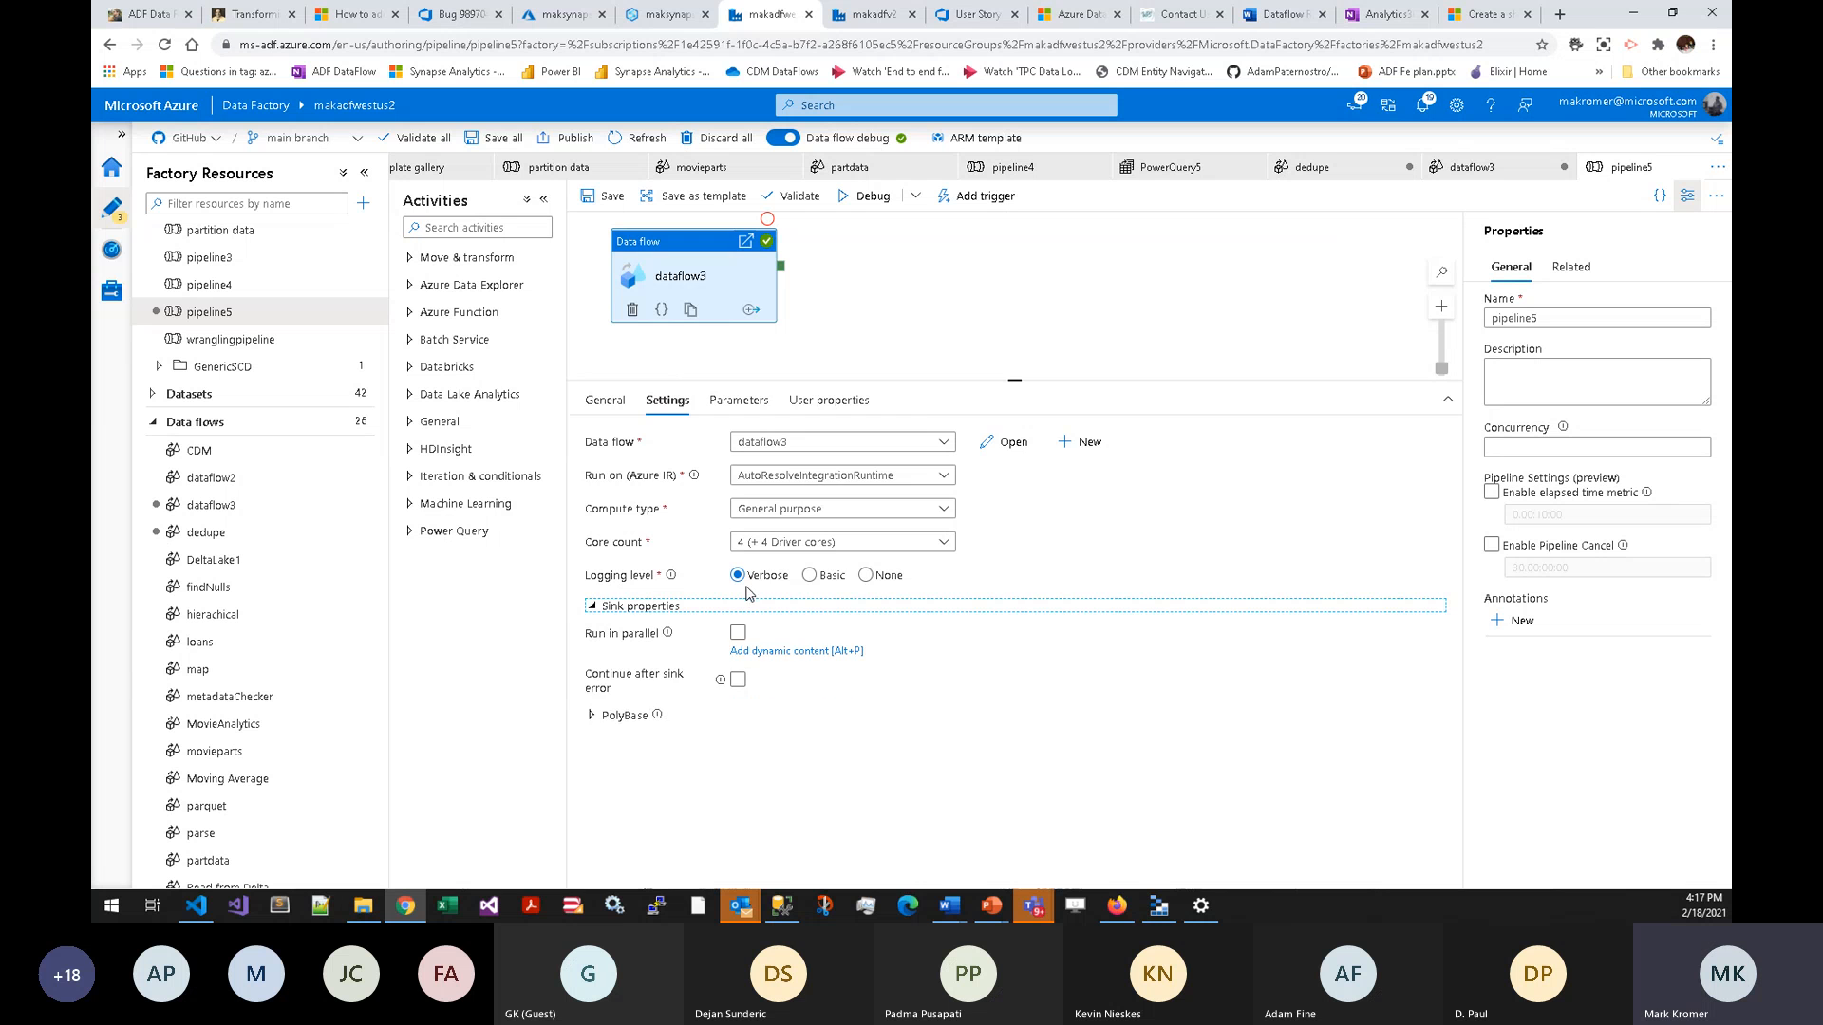
left_click(984, 366)
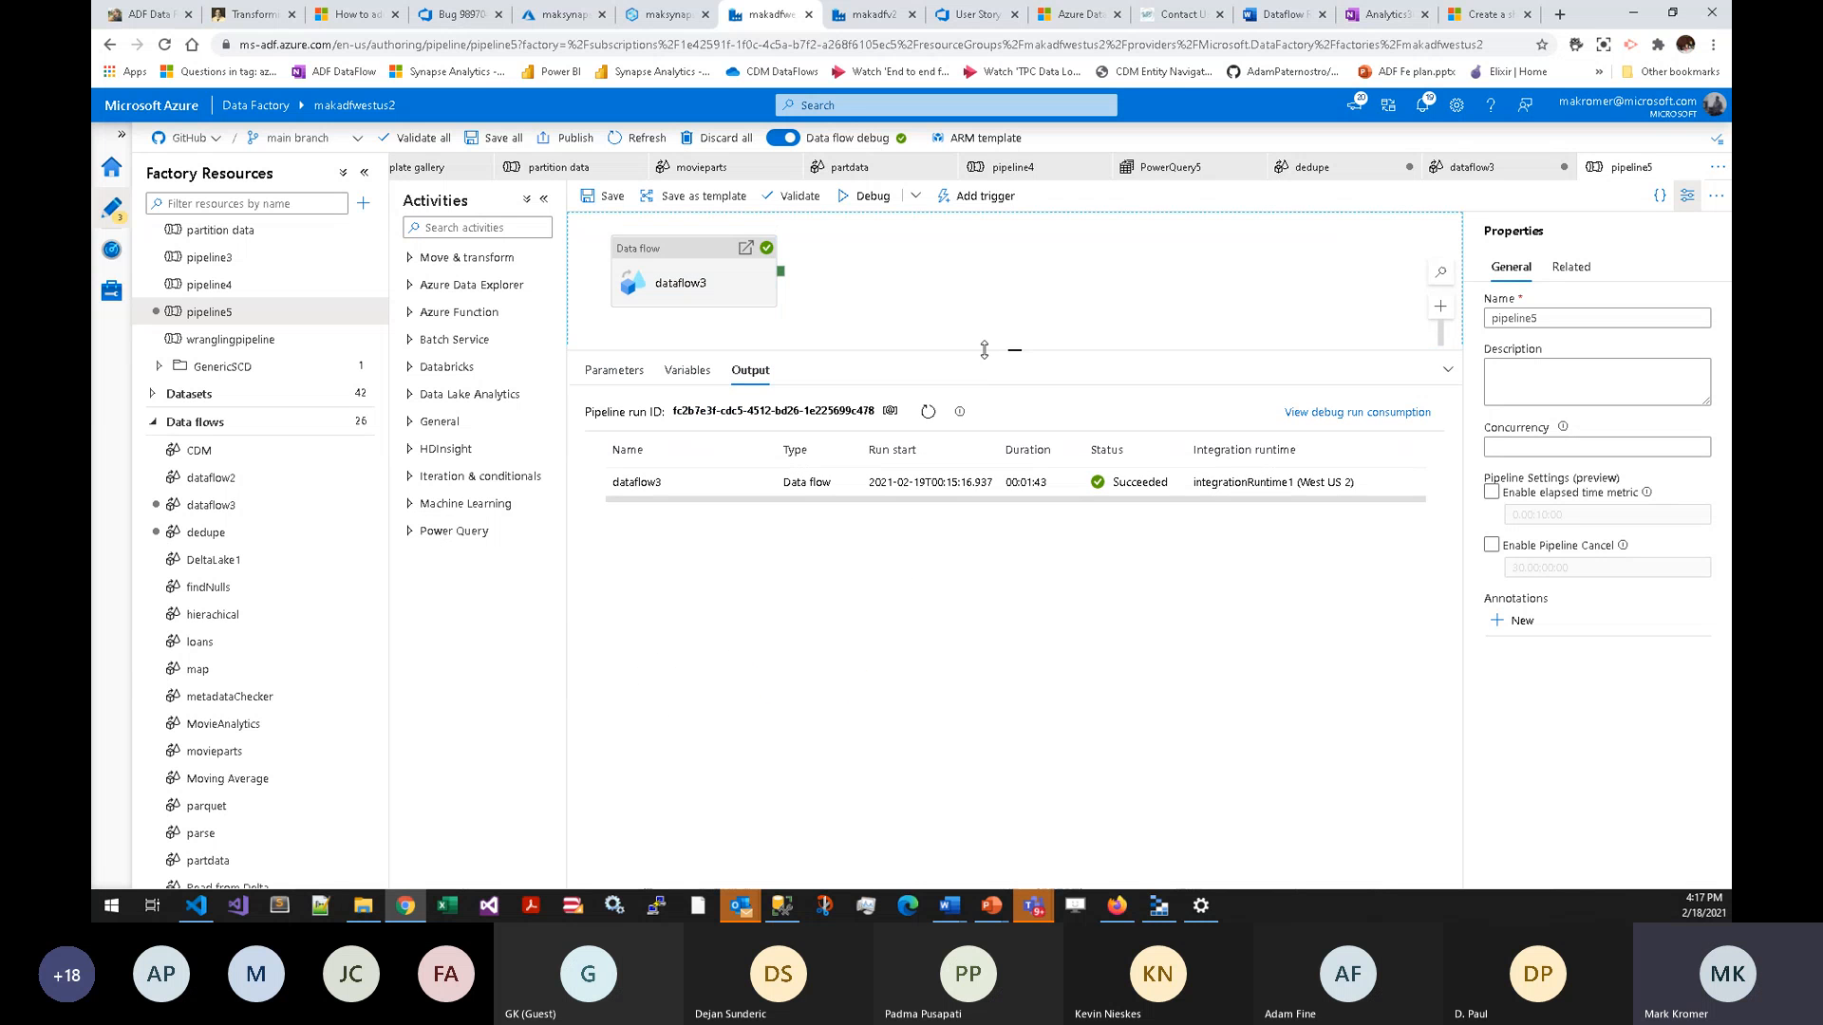
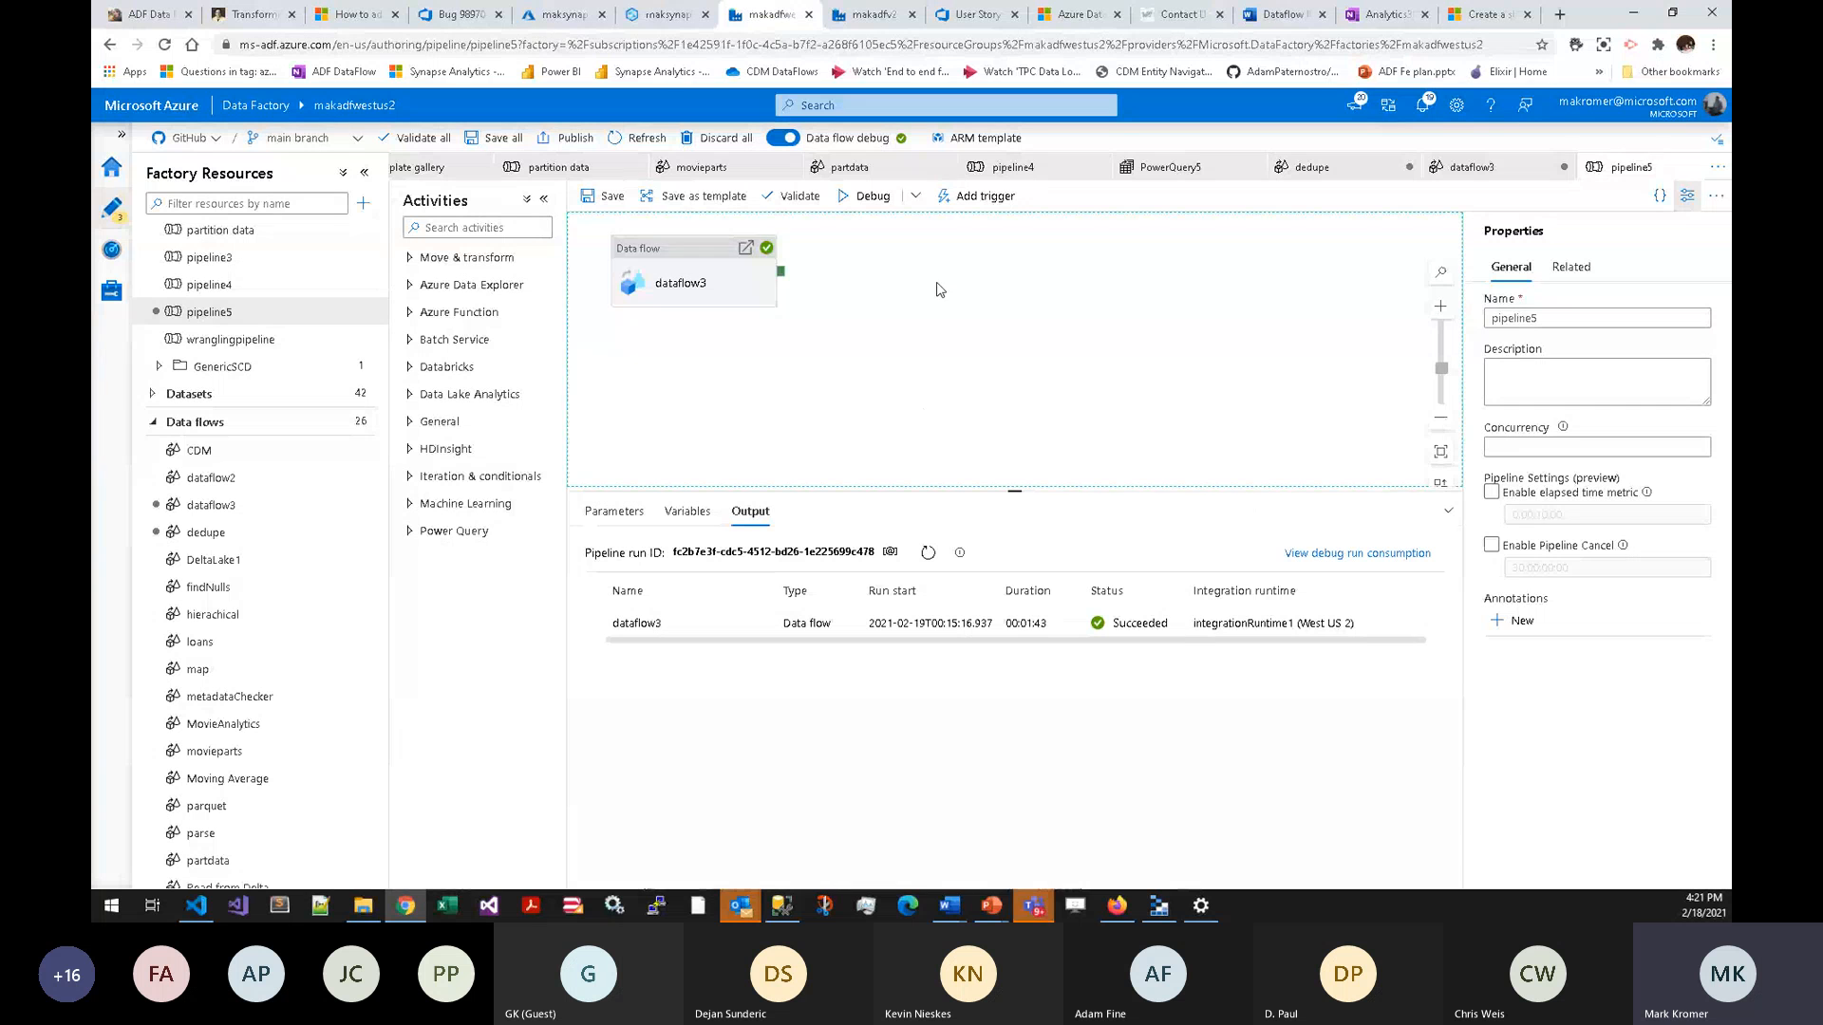
- Filter the factory resources by "cdm", open the CDM data flow, and view the configuration of sink1
left_click_drag(796, 308, 820, 335)
left_click(255, 203)
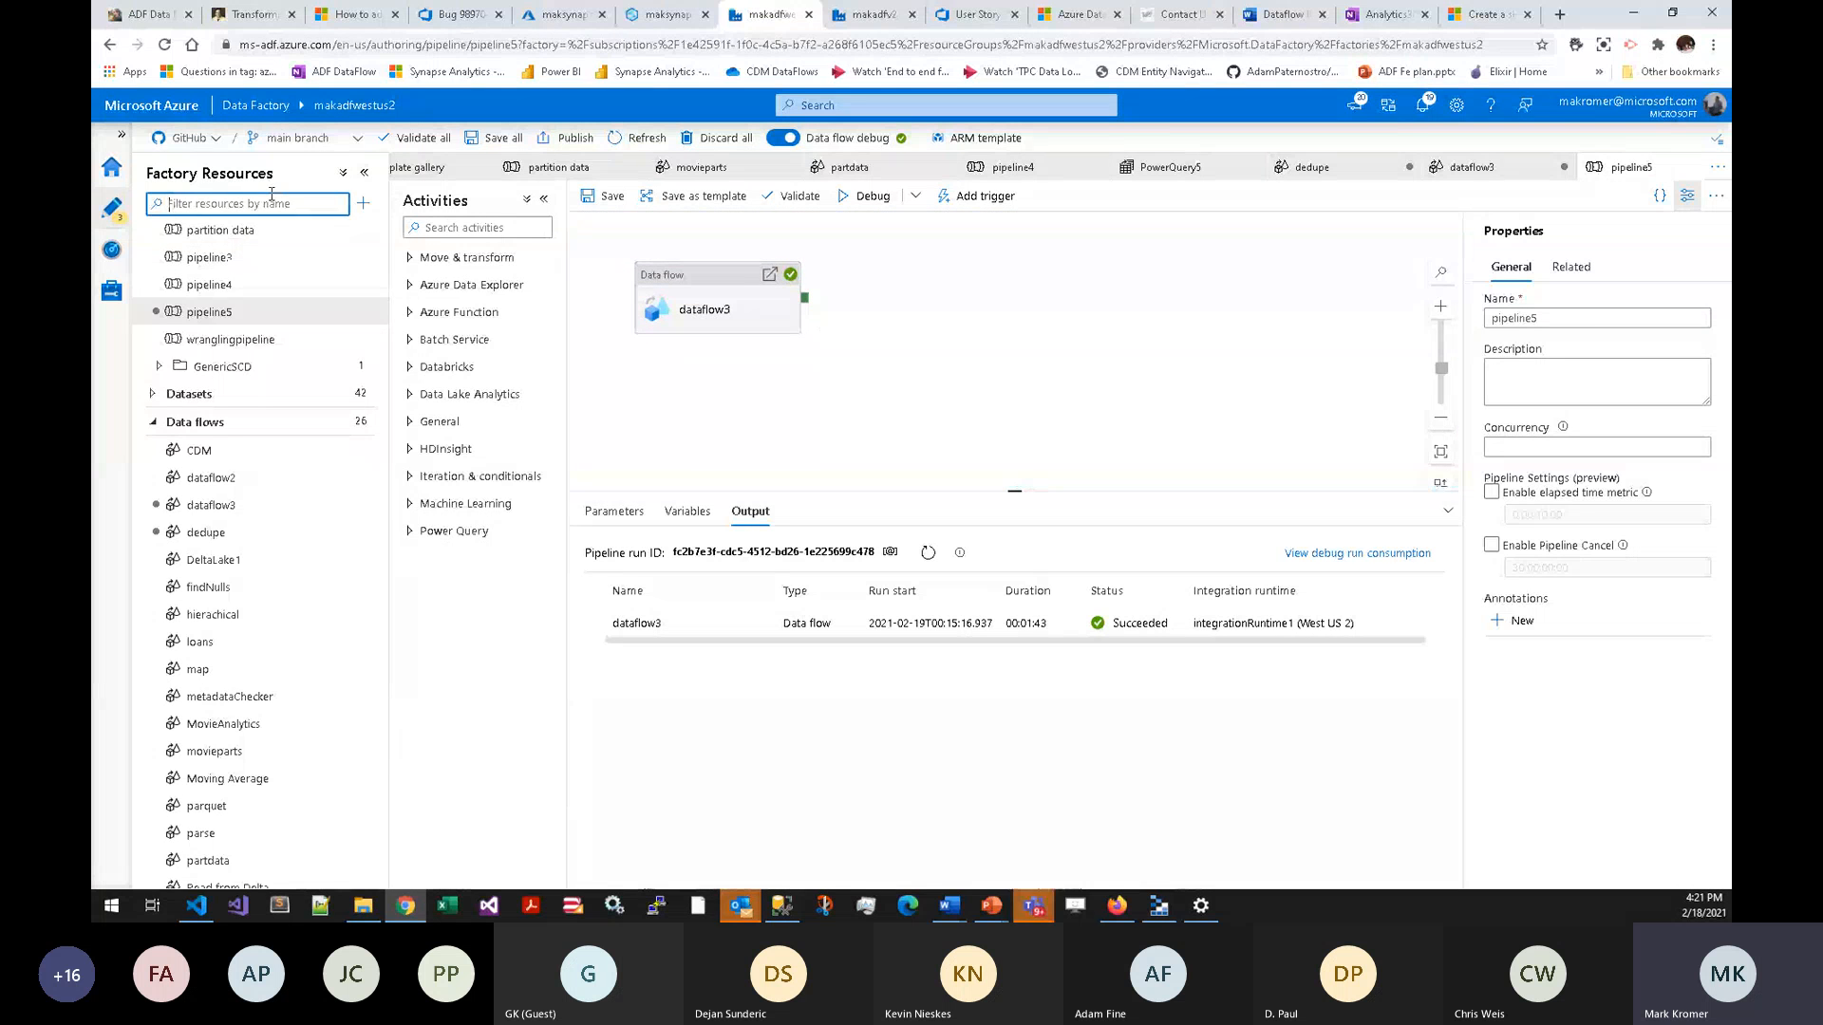
type("cdm")
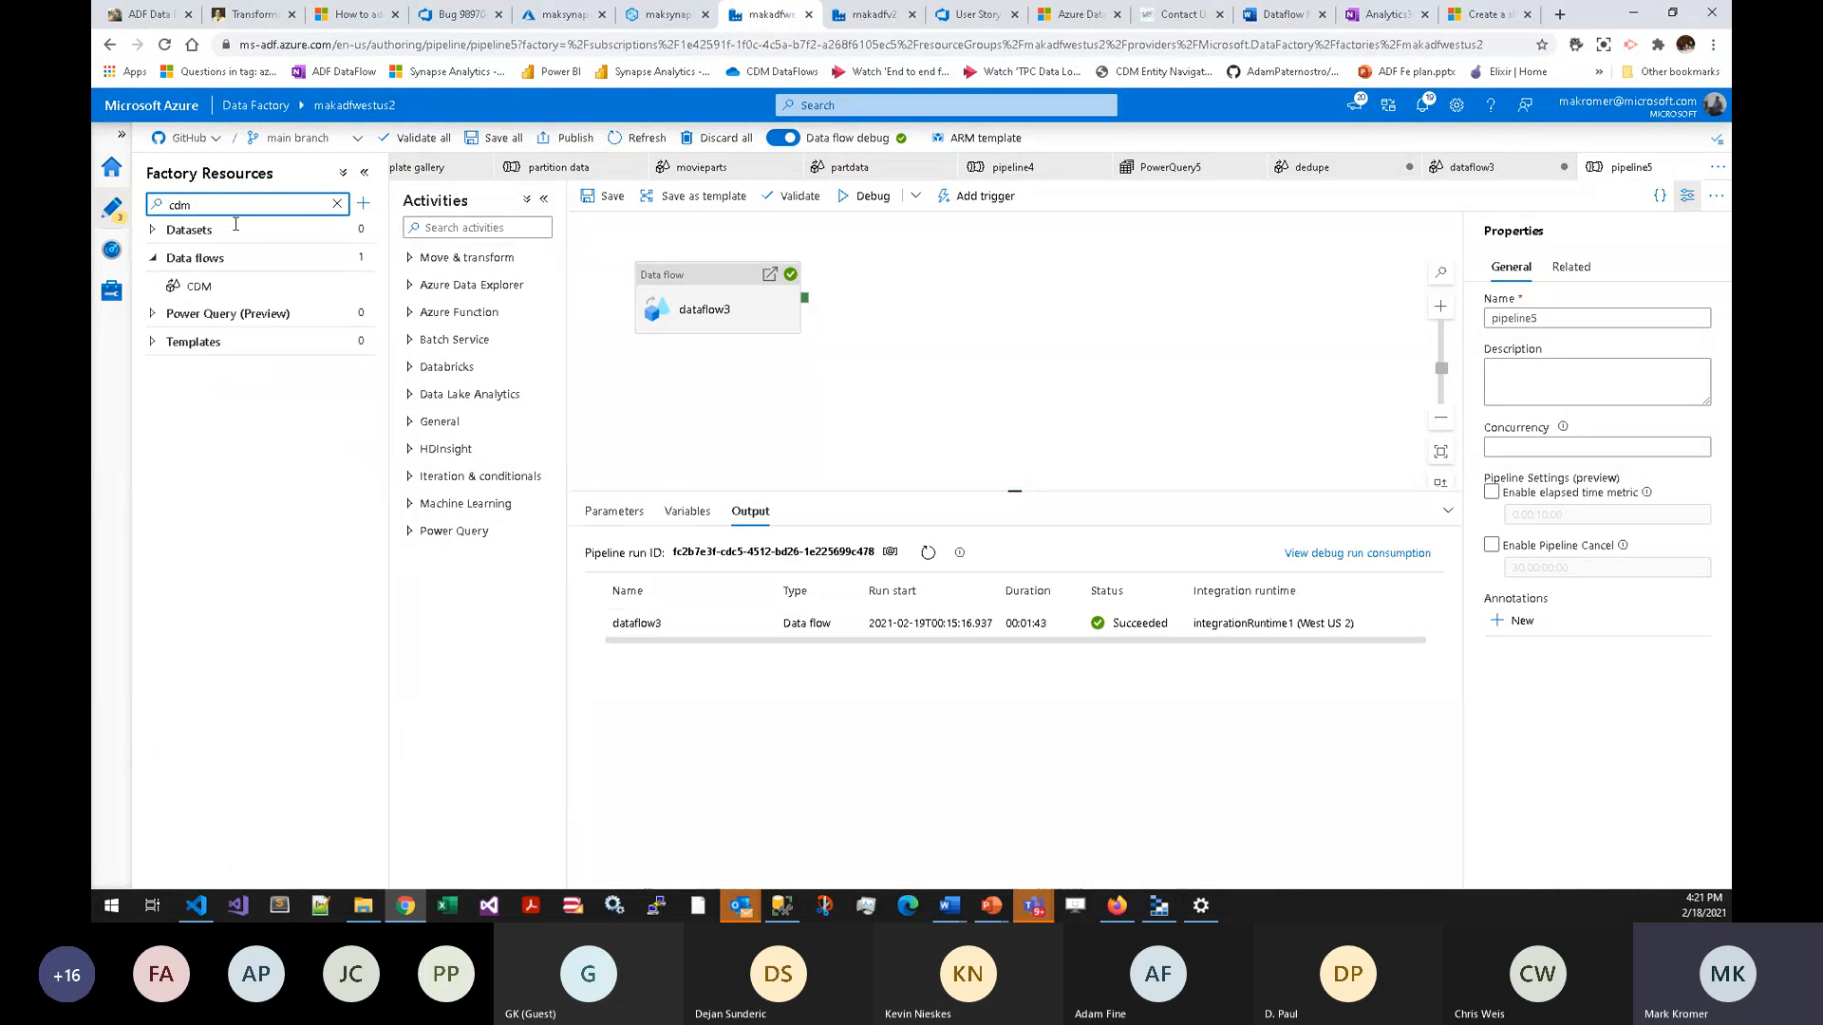
left_click(198, 286)
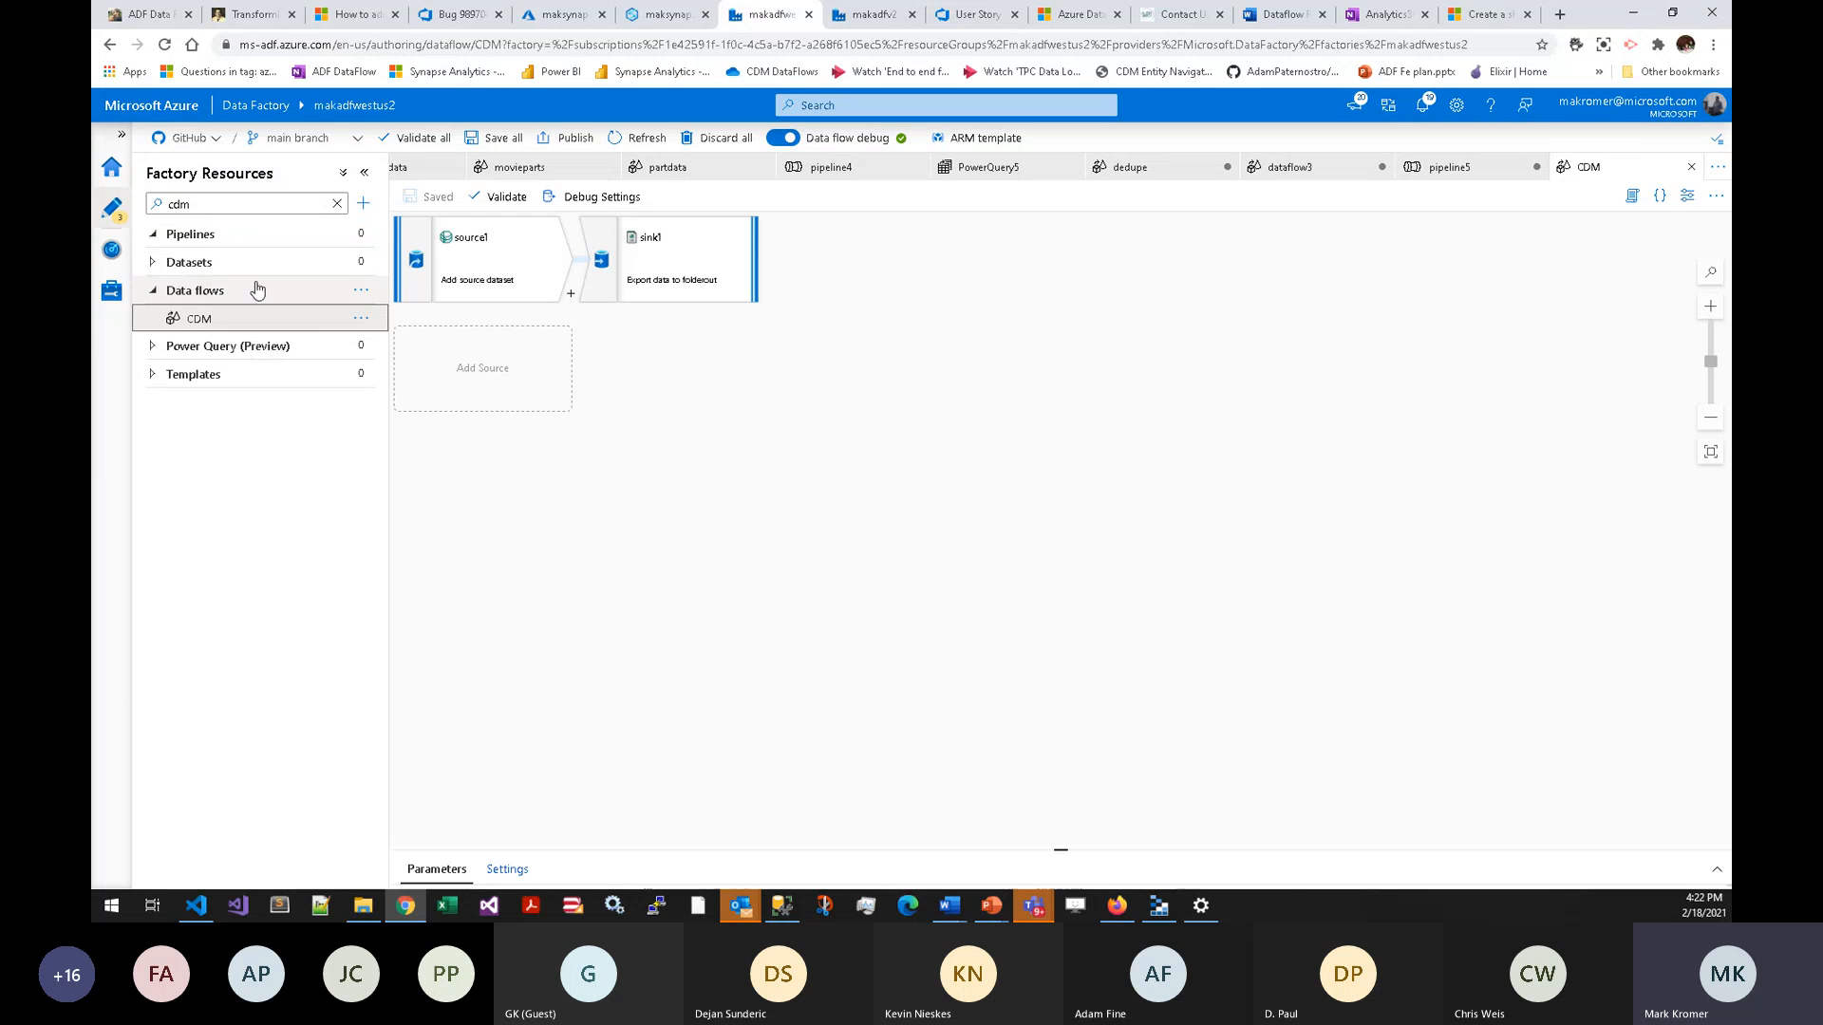
mouse_move(468, 281)
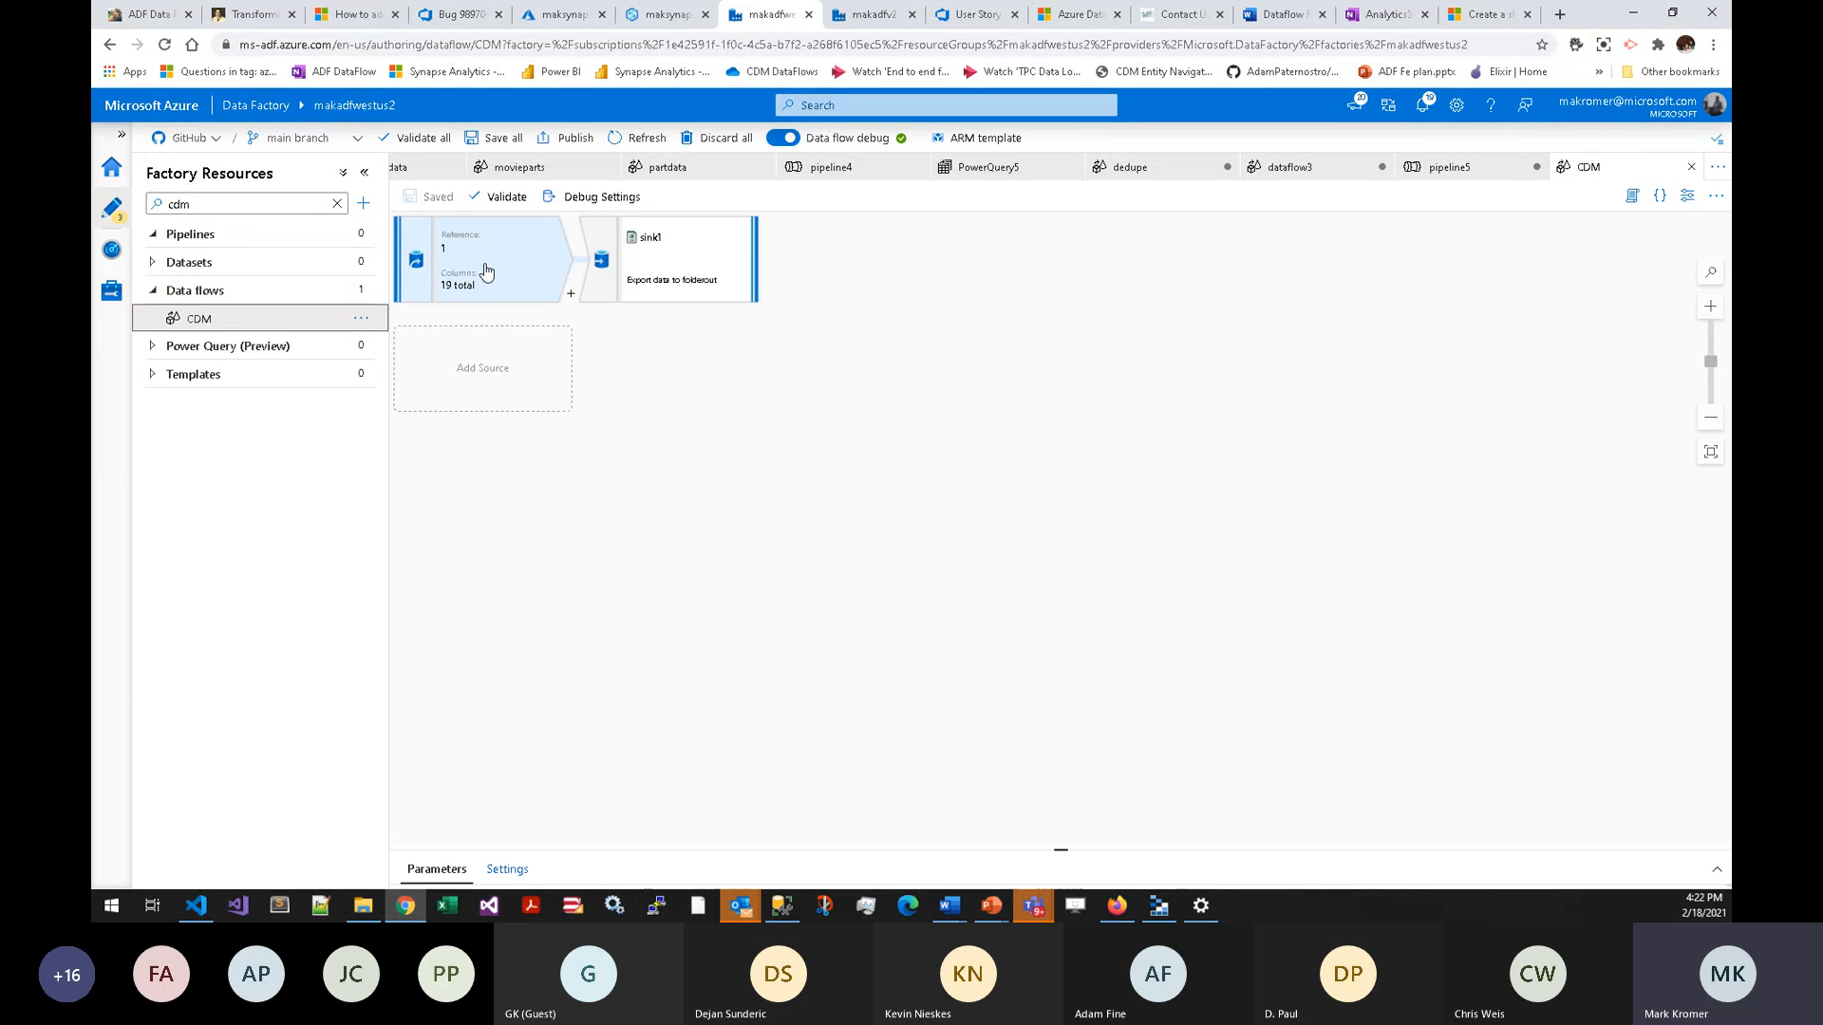
left_click(652, 258)
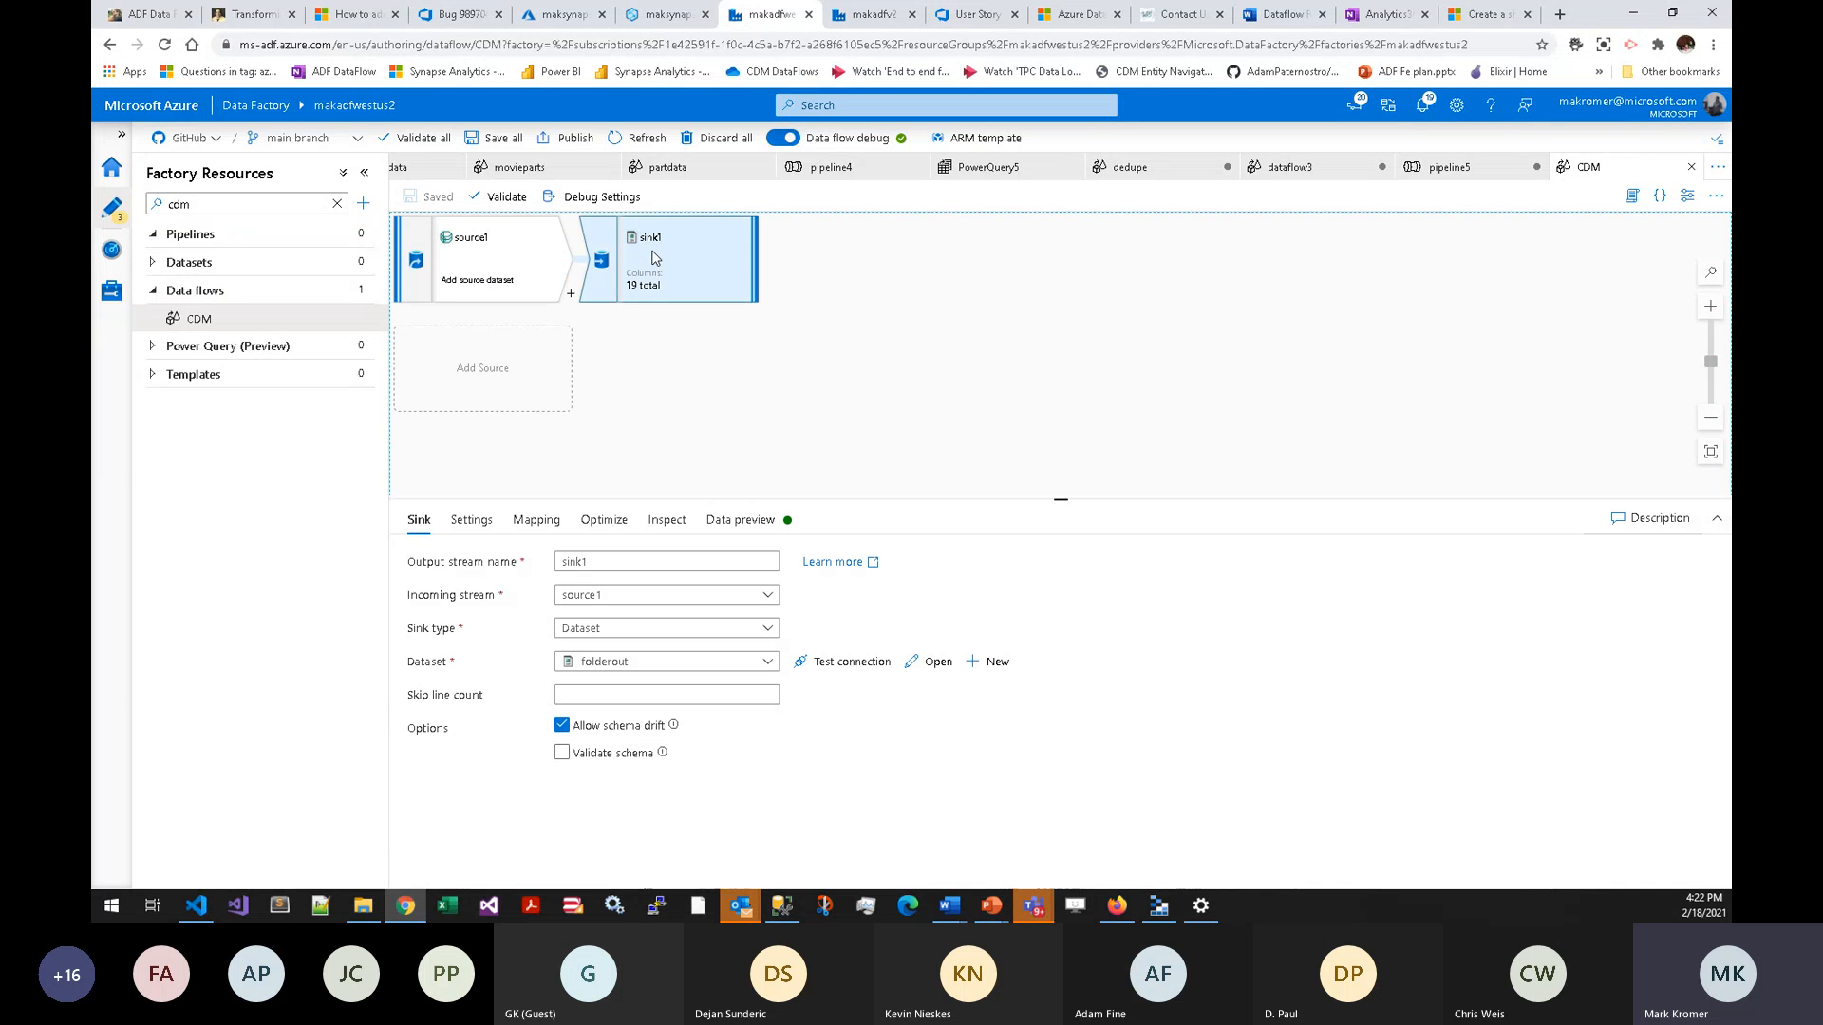
- Change source1 of the CDM data flow to the Dataset source type and select the Parquet1 dataset
left_click(482, 267)
left_click(698, 588)
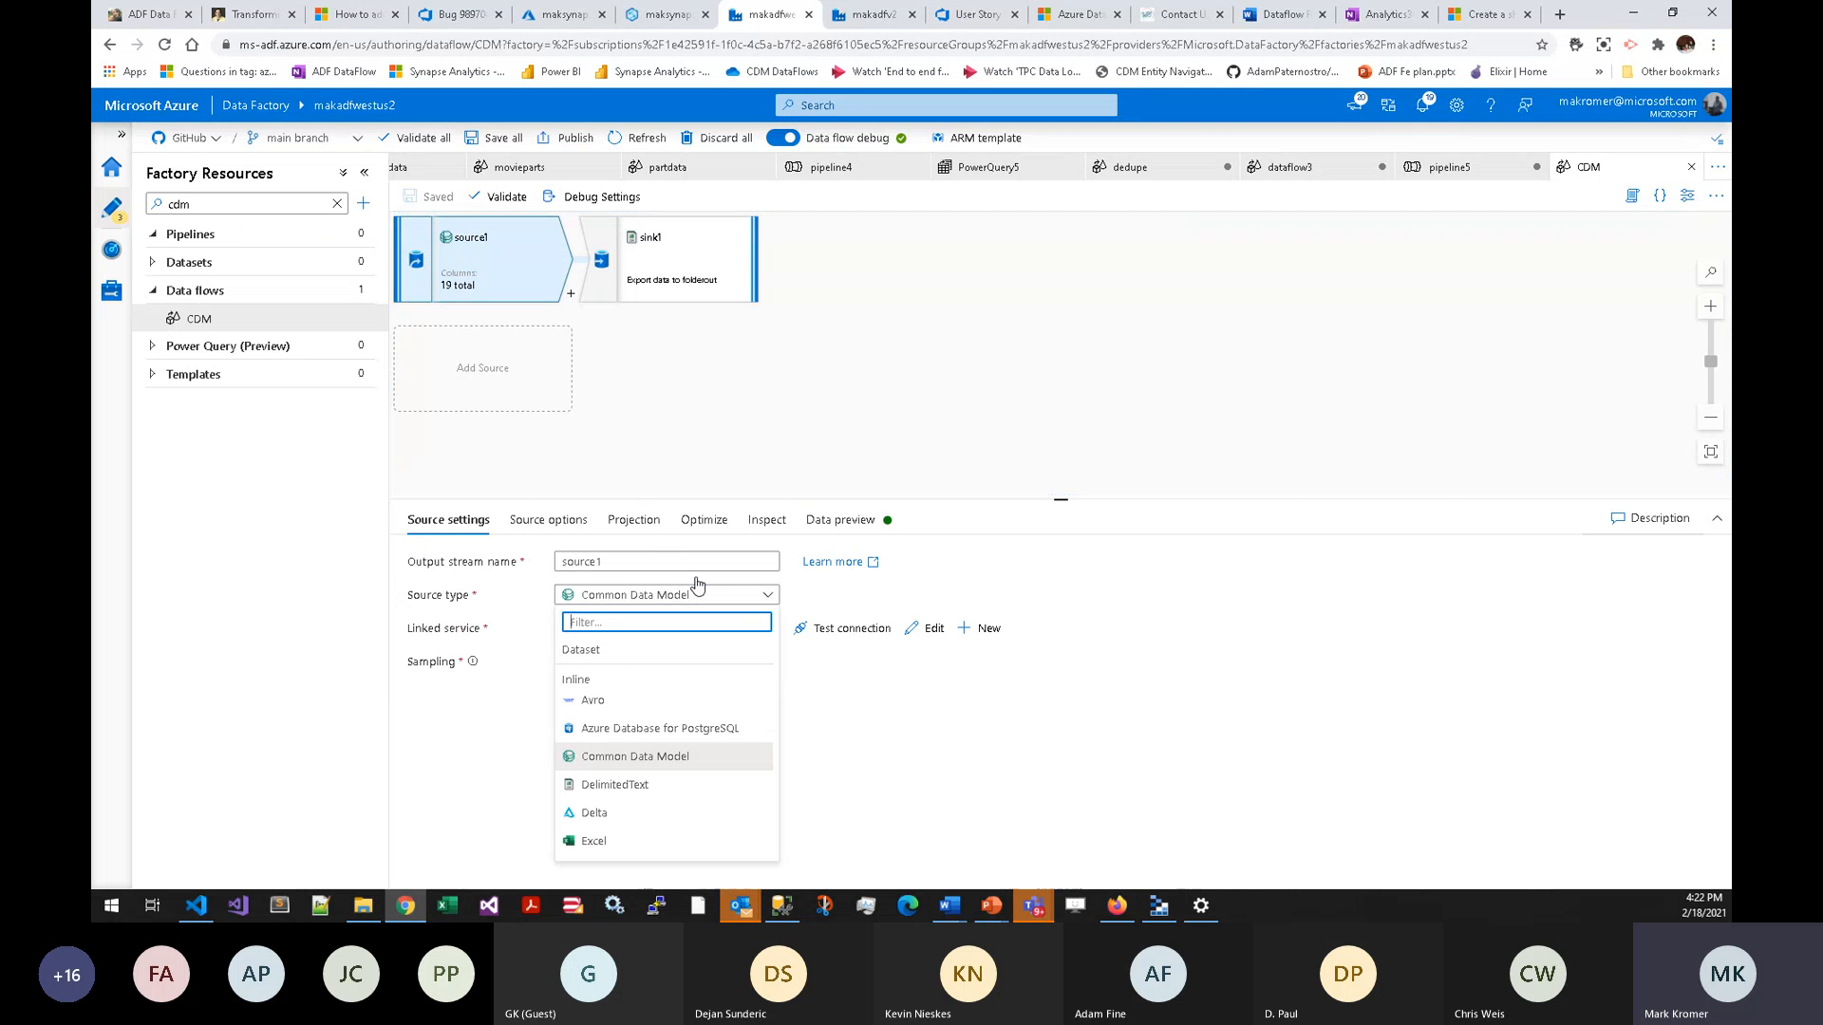
type("parque")
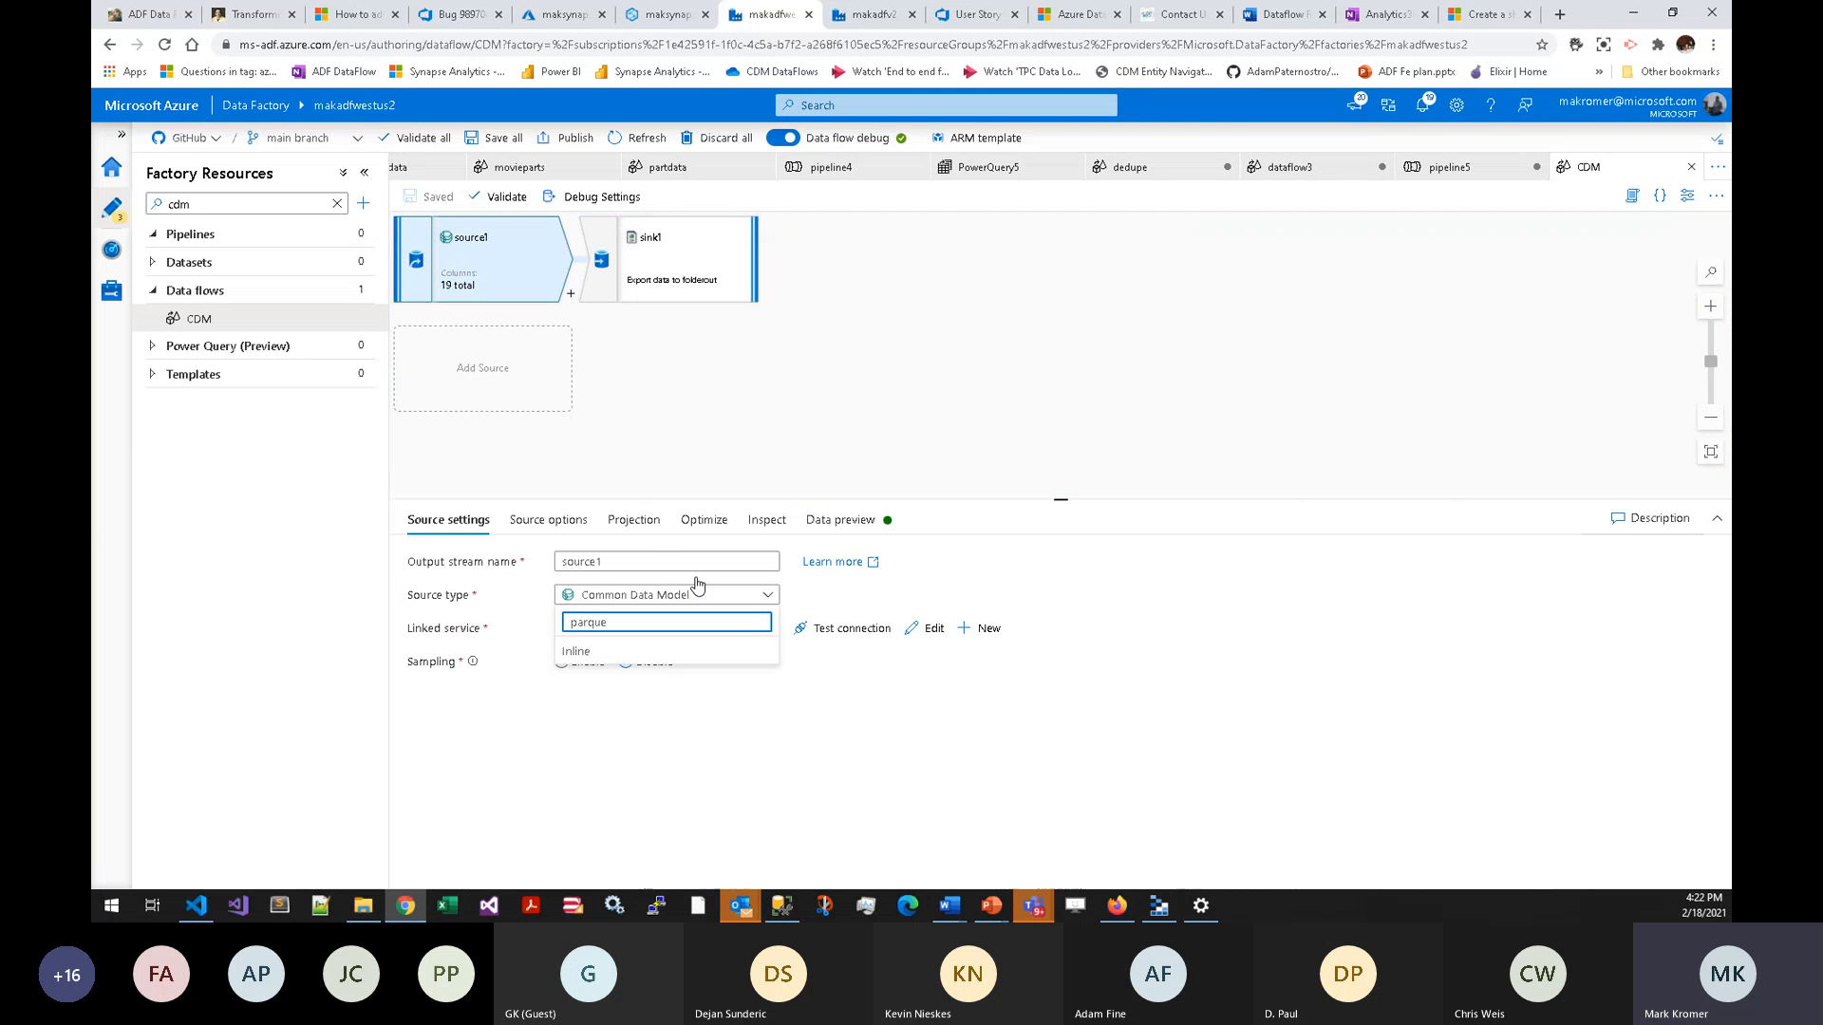
key("BackSpace")
key("BackSpace")
key("BackSpace")
key("BackSpace")
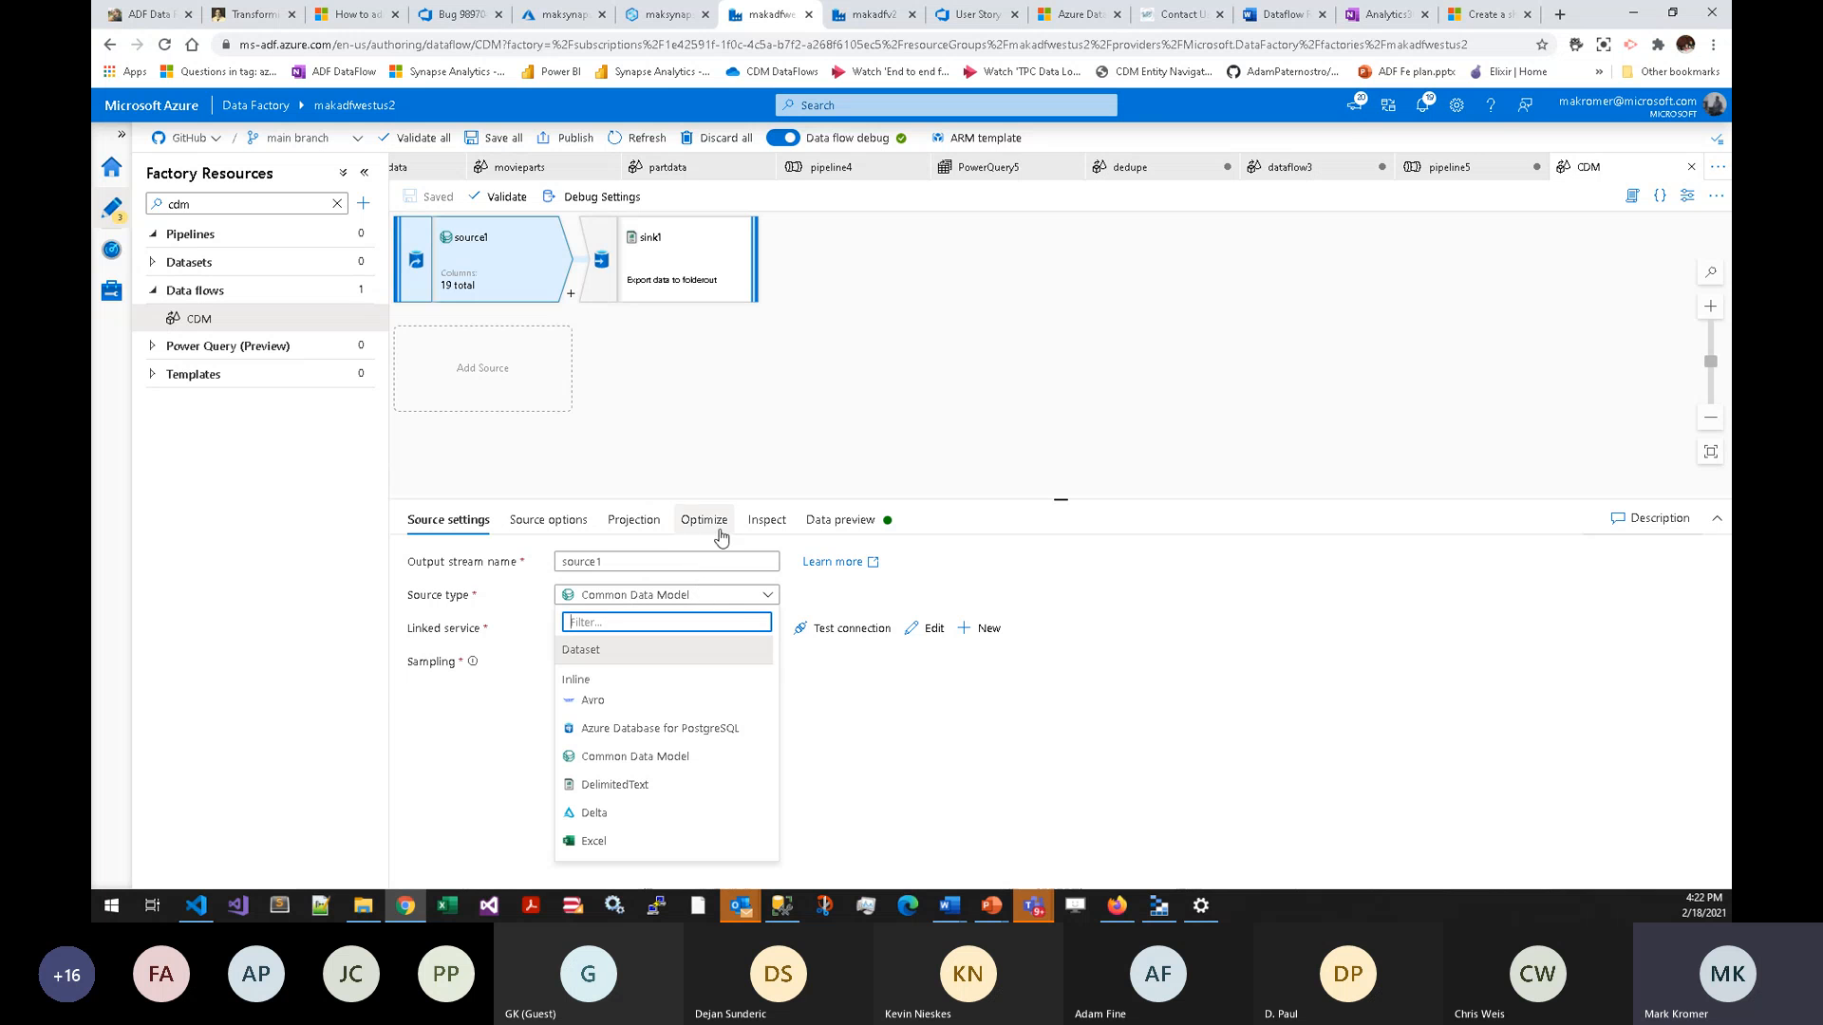
left_click(598, 651)
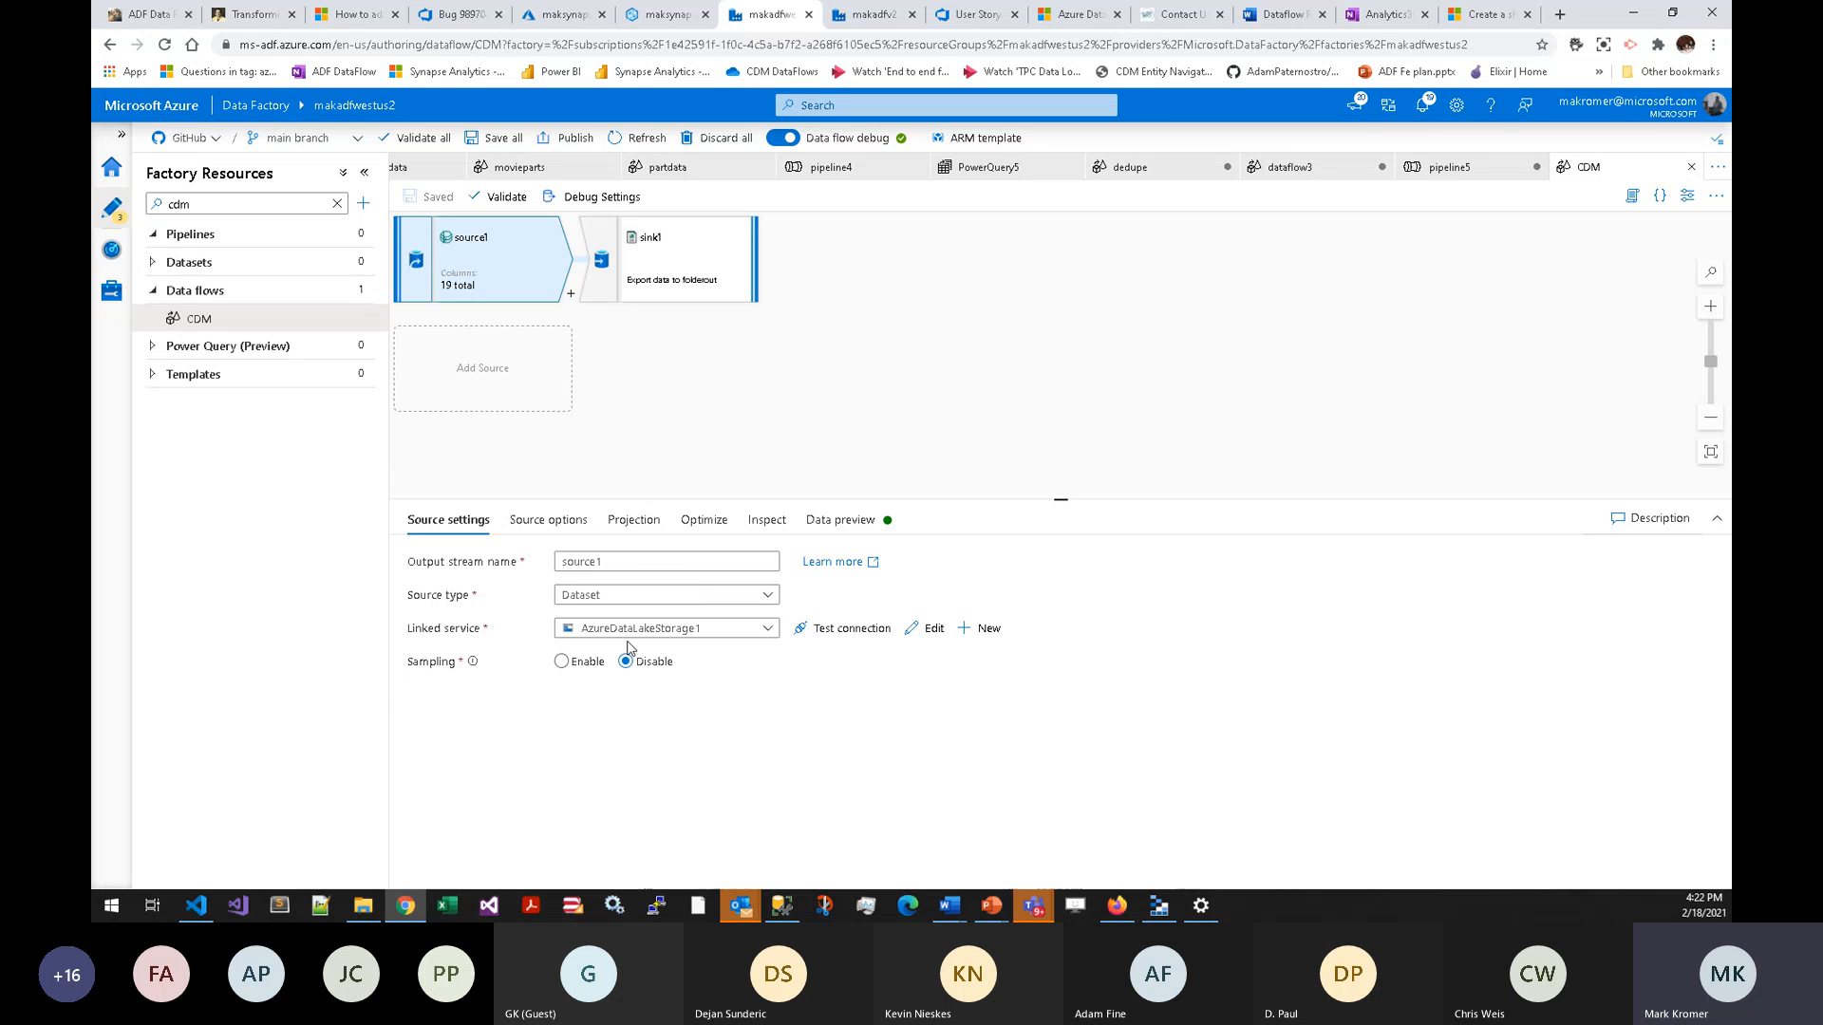
left_click(640, 632)
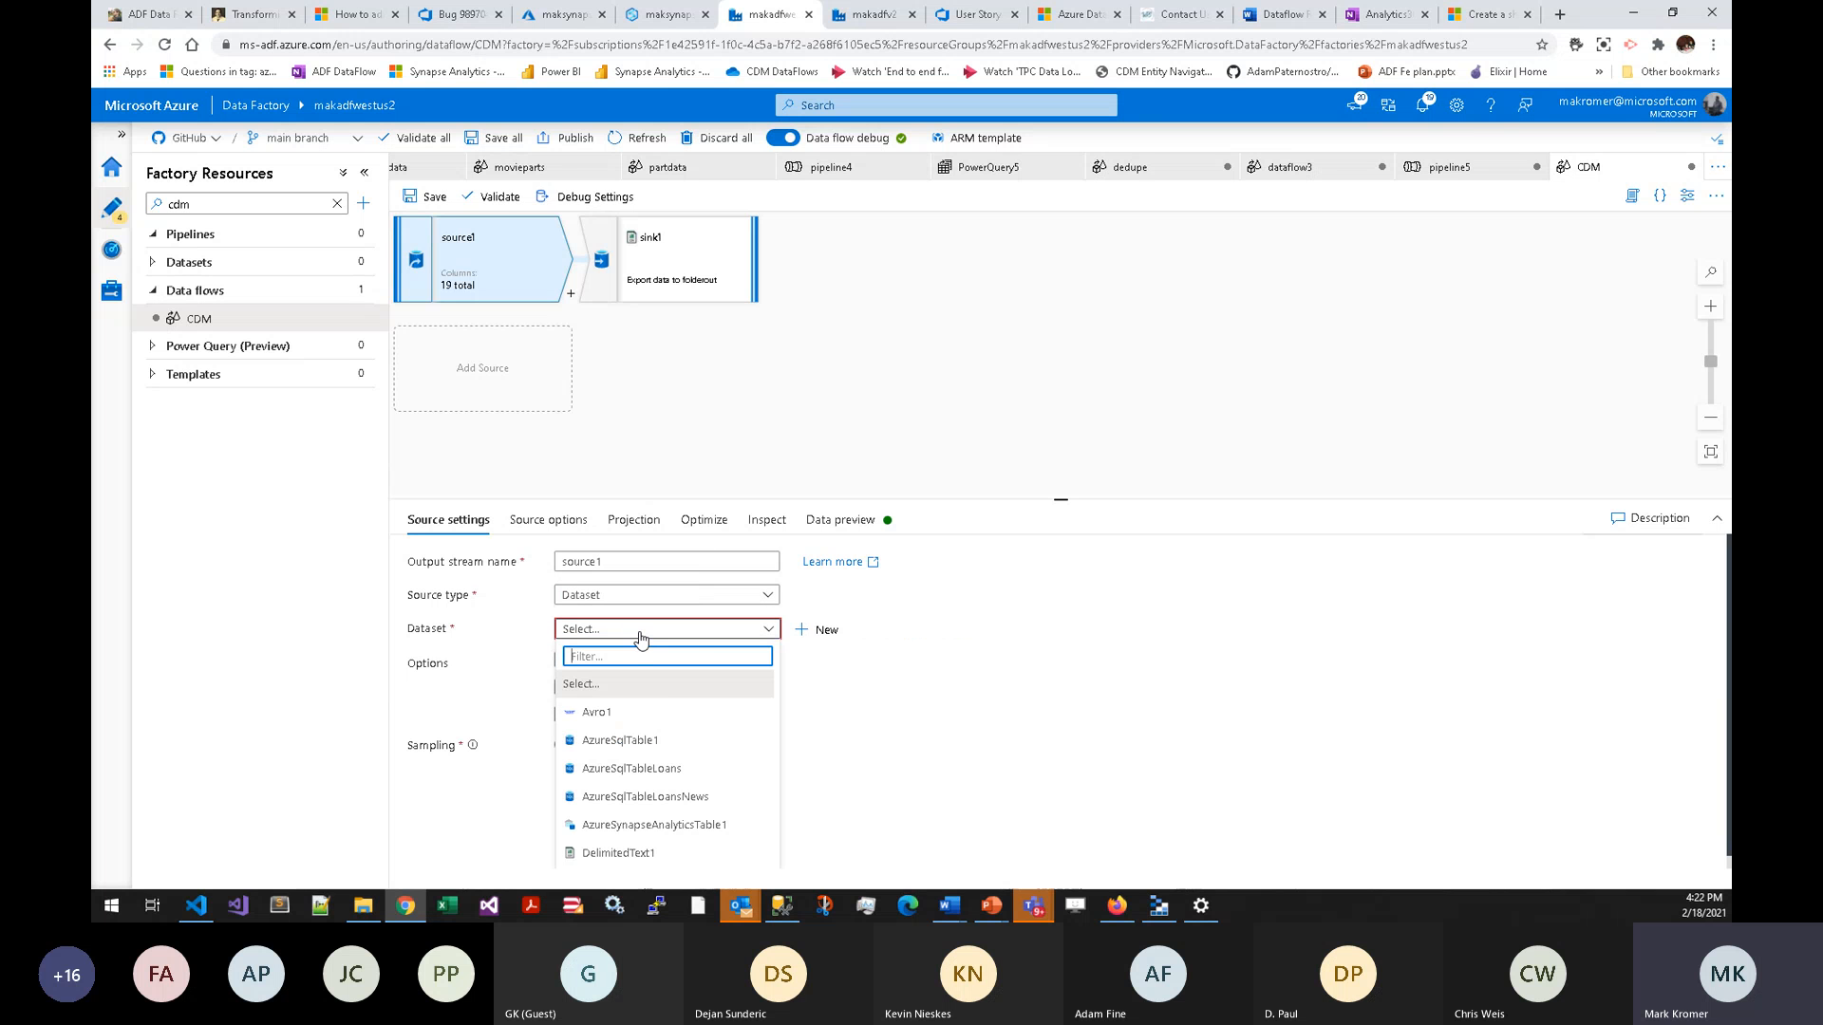
type("parq")
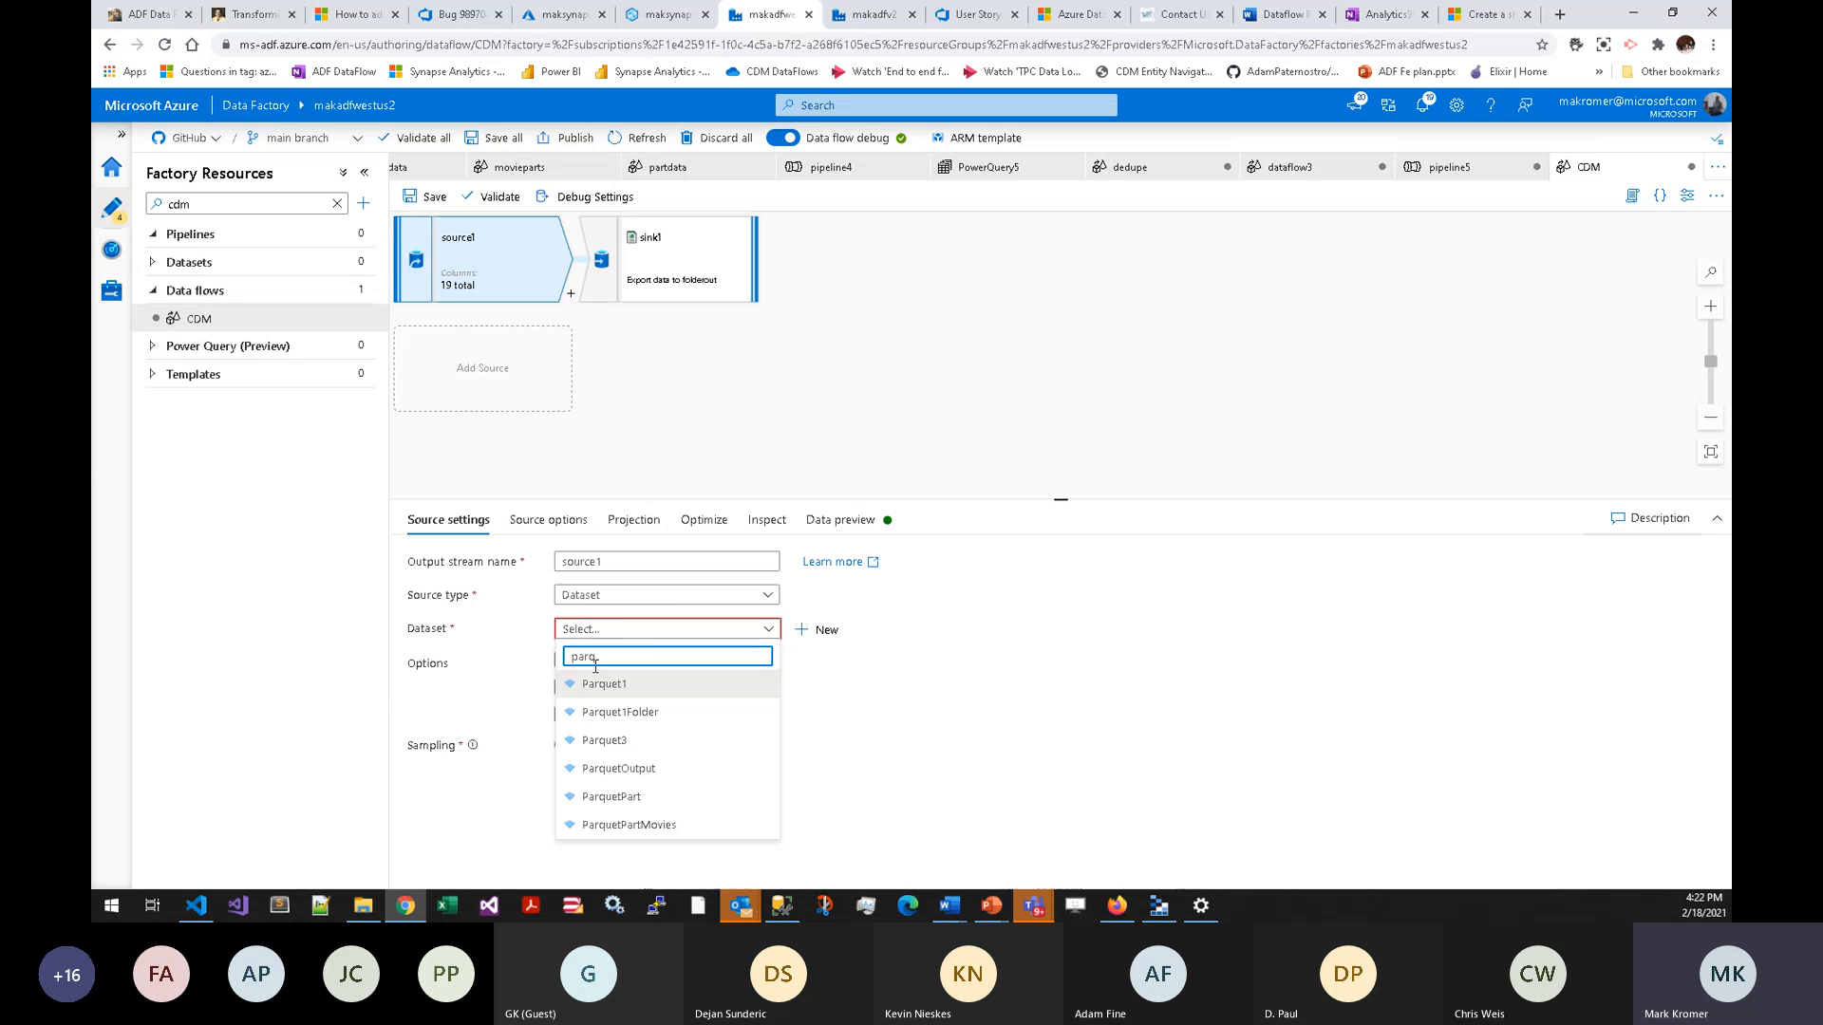
left_click(598, 683)
- Change the sink type of sink1 to the inline Common Data Model format
left_click(726, 271)
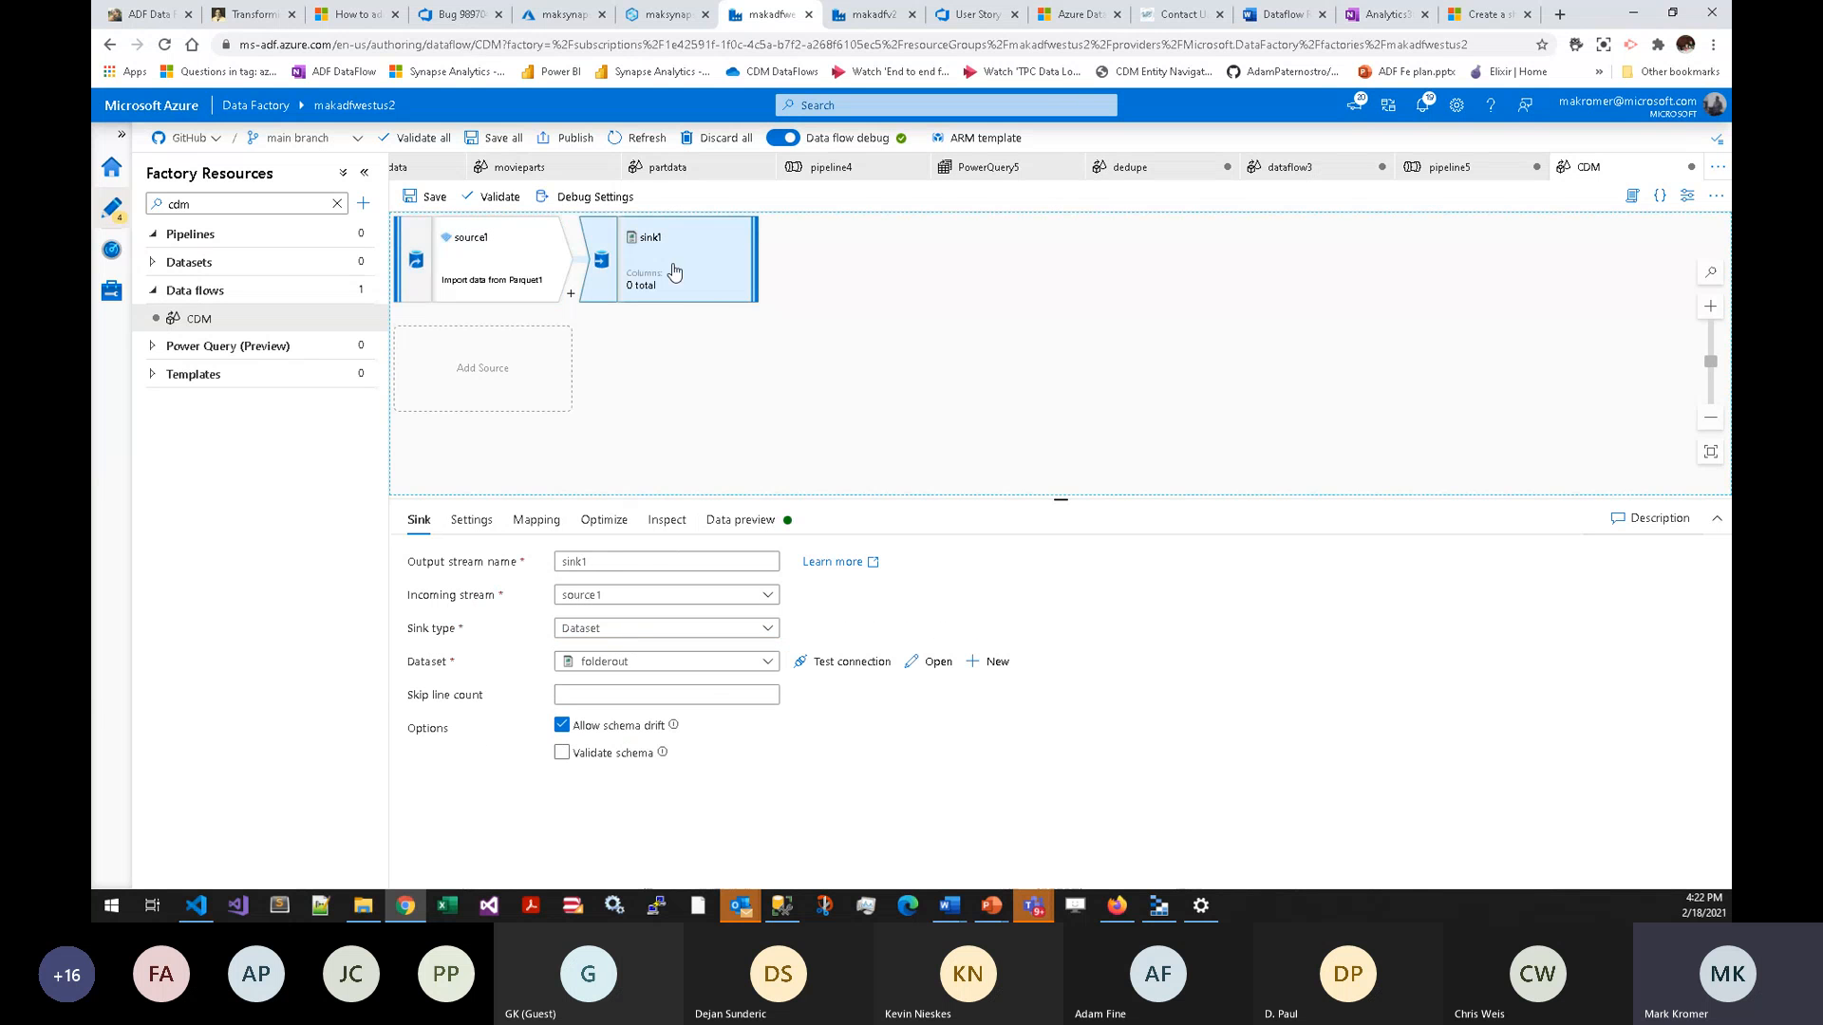
left_click(652, 630)
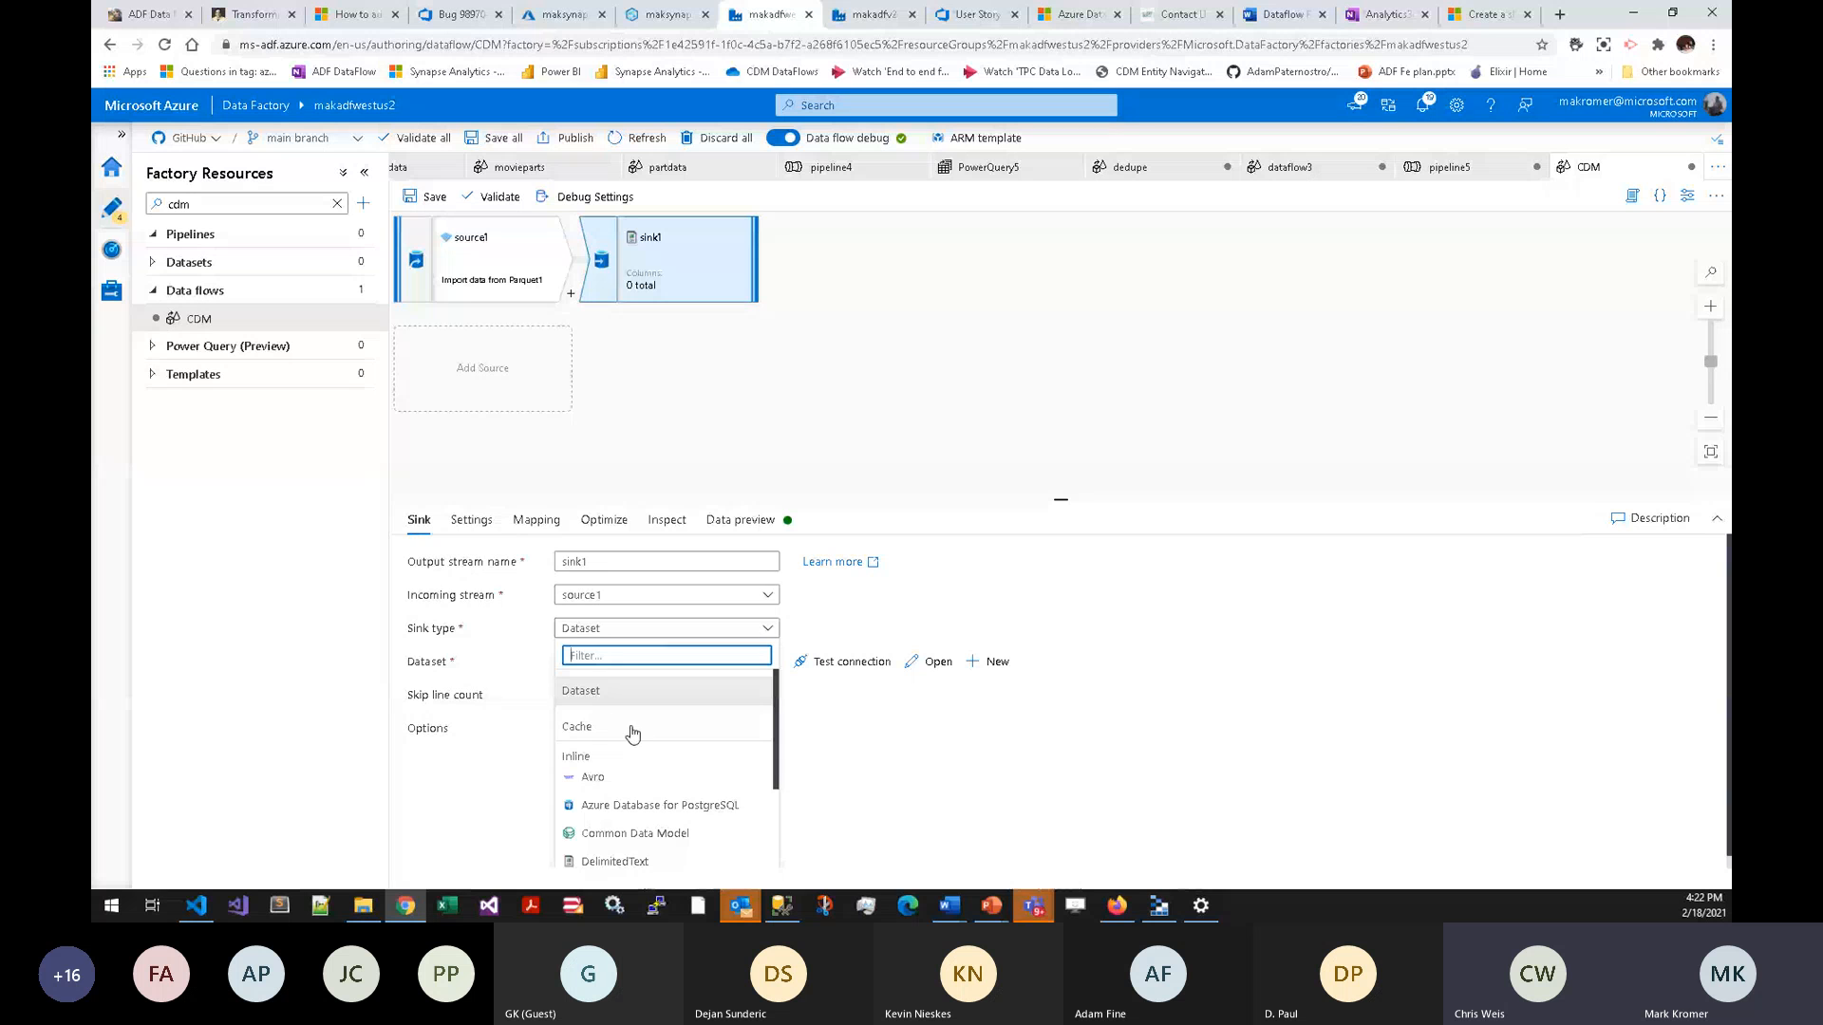
left_click(654, 835)
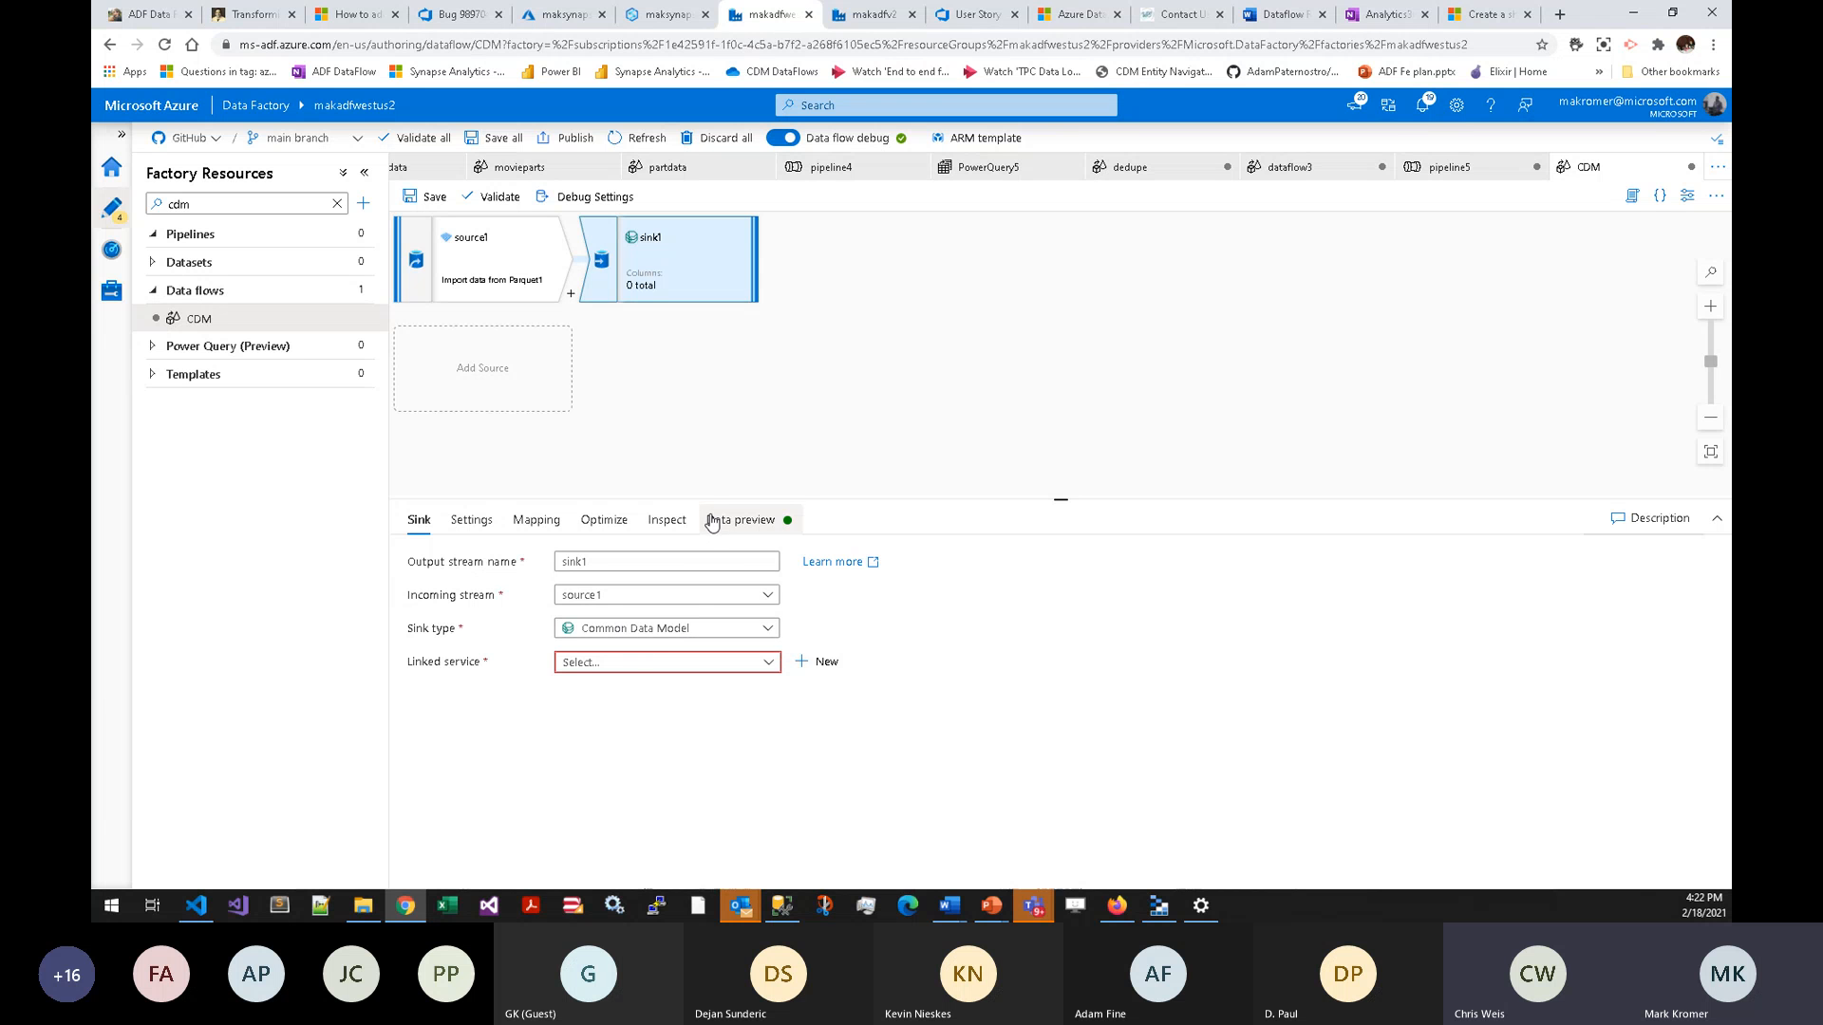
- Review sink1's Common Data Model settings, trying the Parquet format type and switching back to DelimitedText
left_click_drag(713, 496, 717, 321)
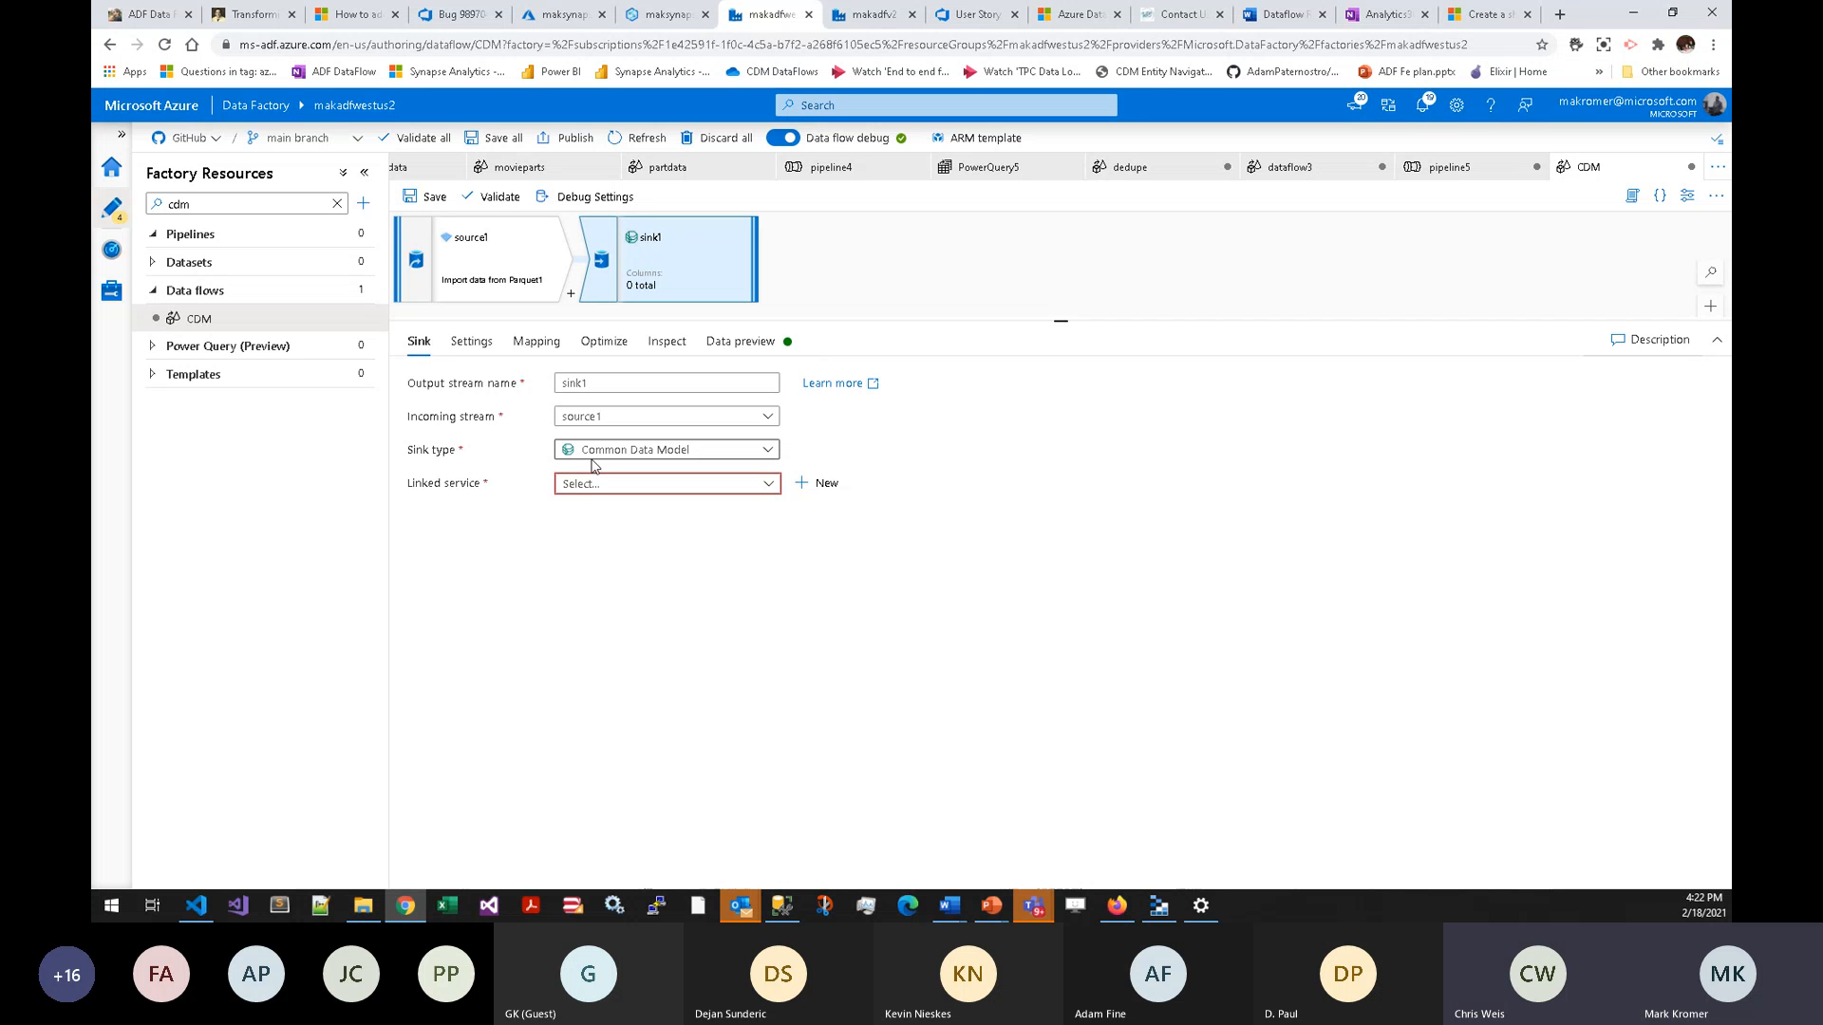
left_click(480, 346)
left_click(659, 692)
left_click(574, 703)
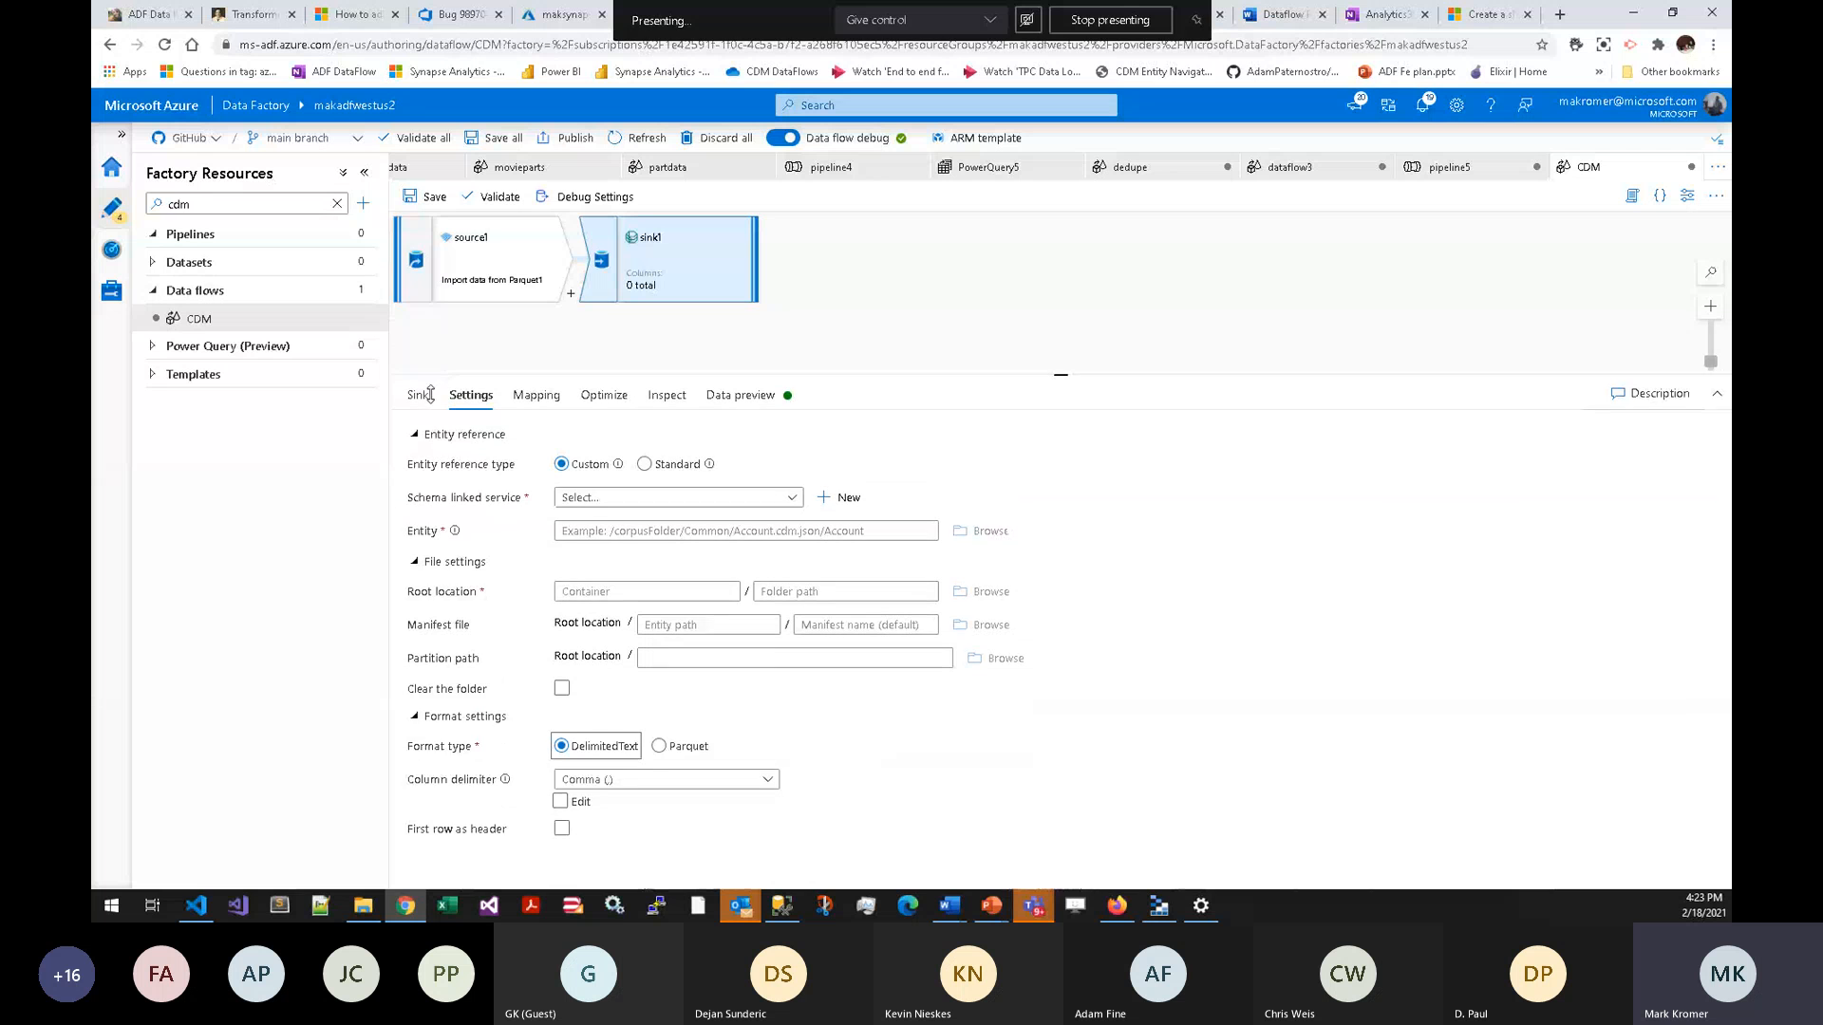
mouse_move(895, 273)
left_mouse_down()
mouse_move(915, 310)
mouse_move(907, 288)
left_mouse_up()
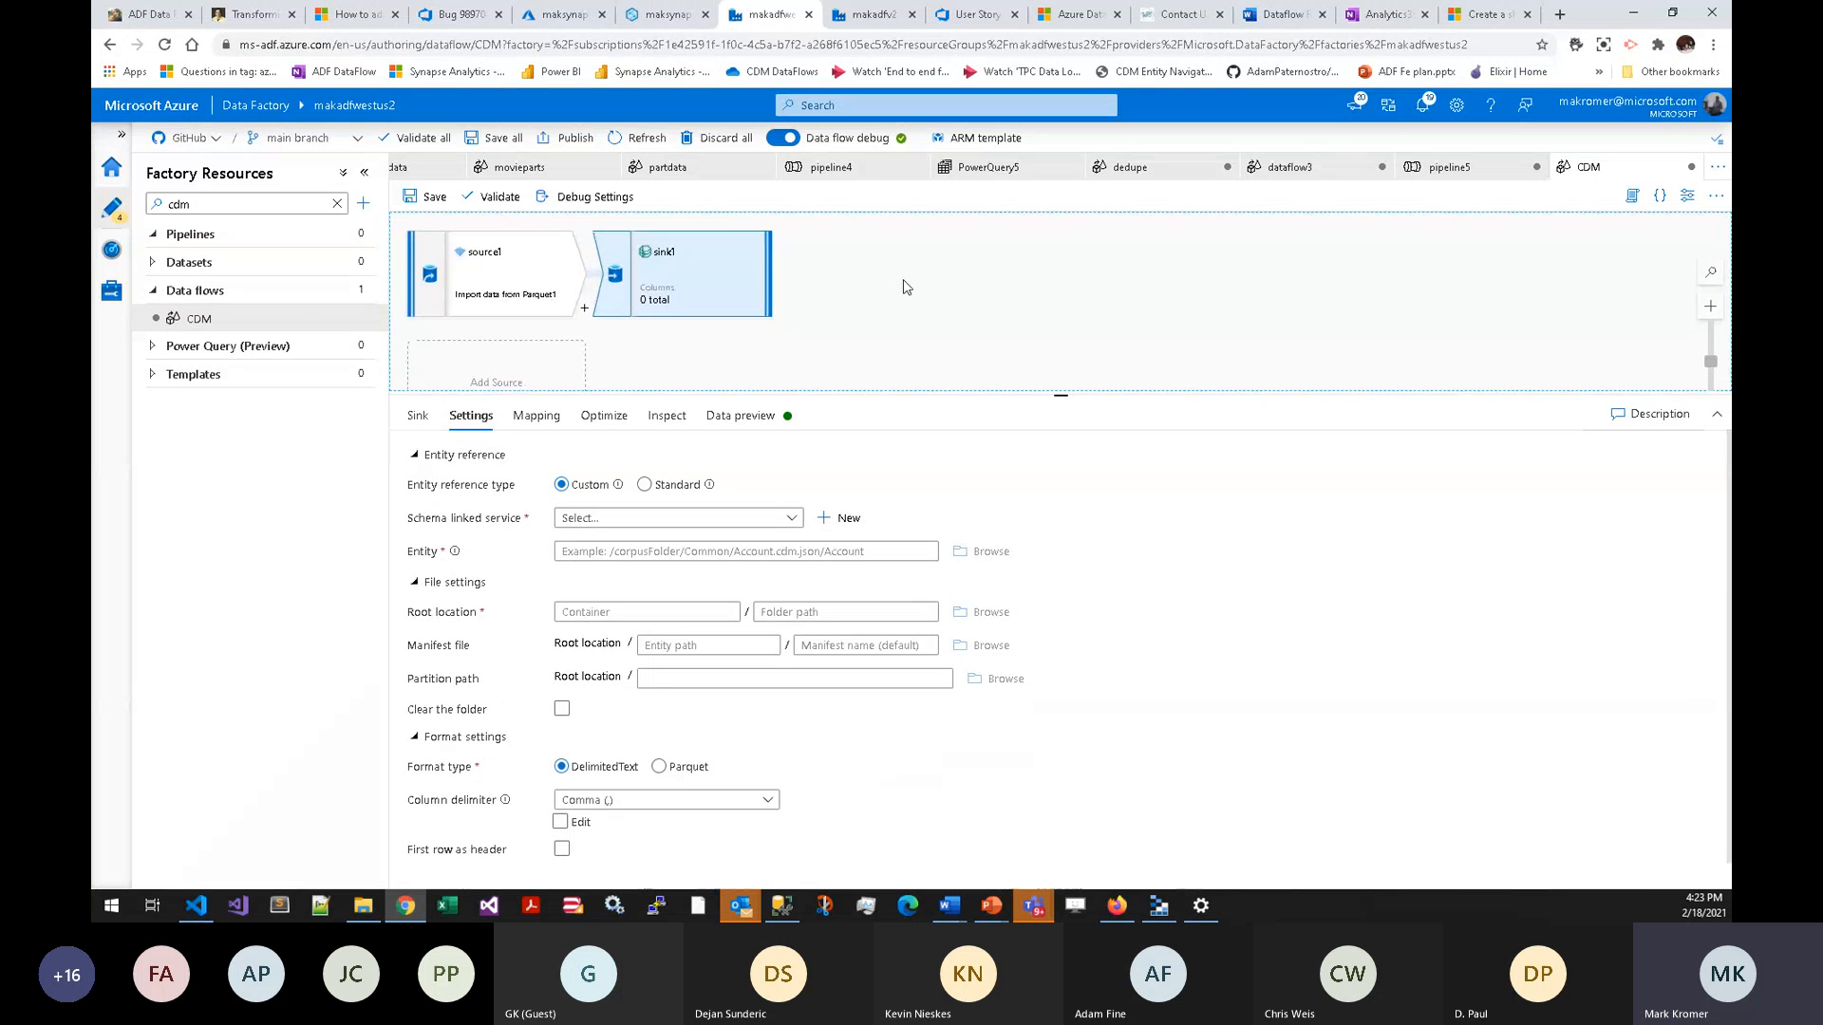
left_click_drag(896, 393, 899, 339)
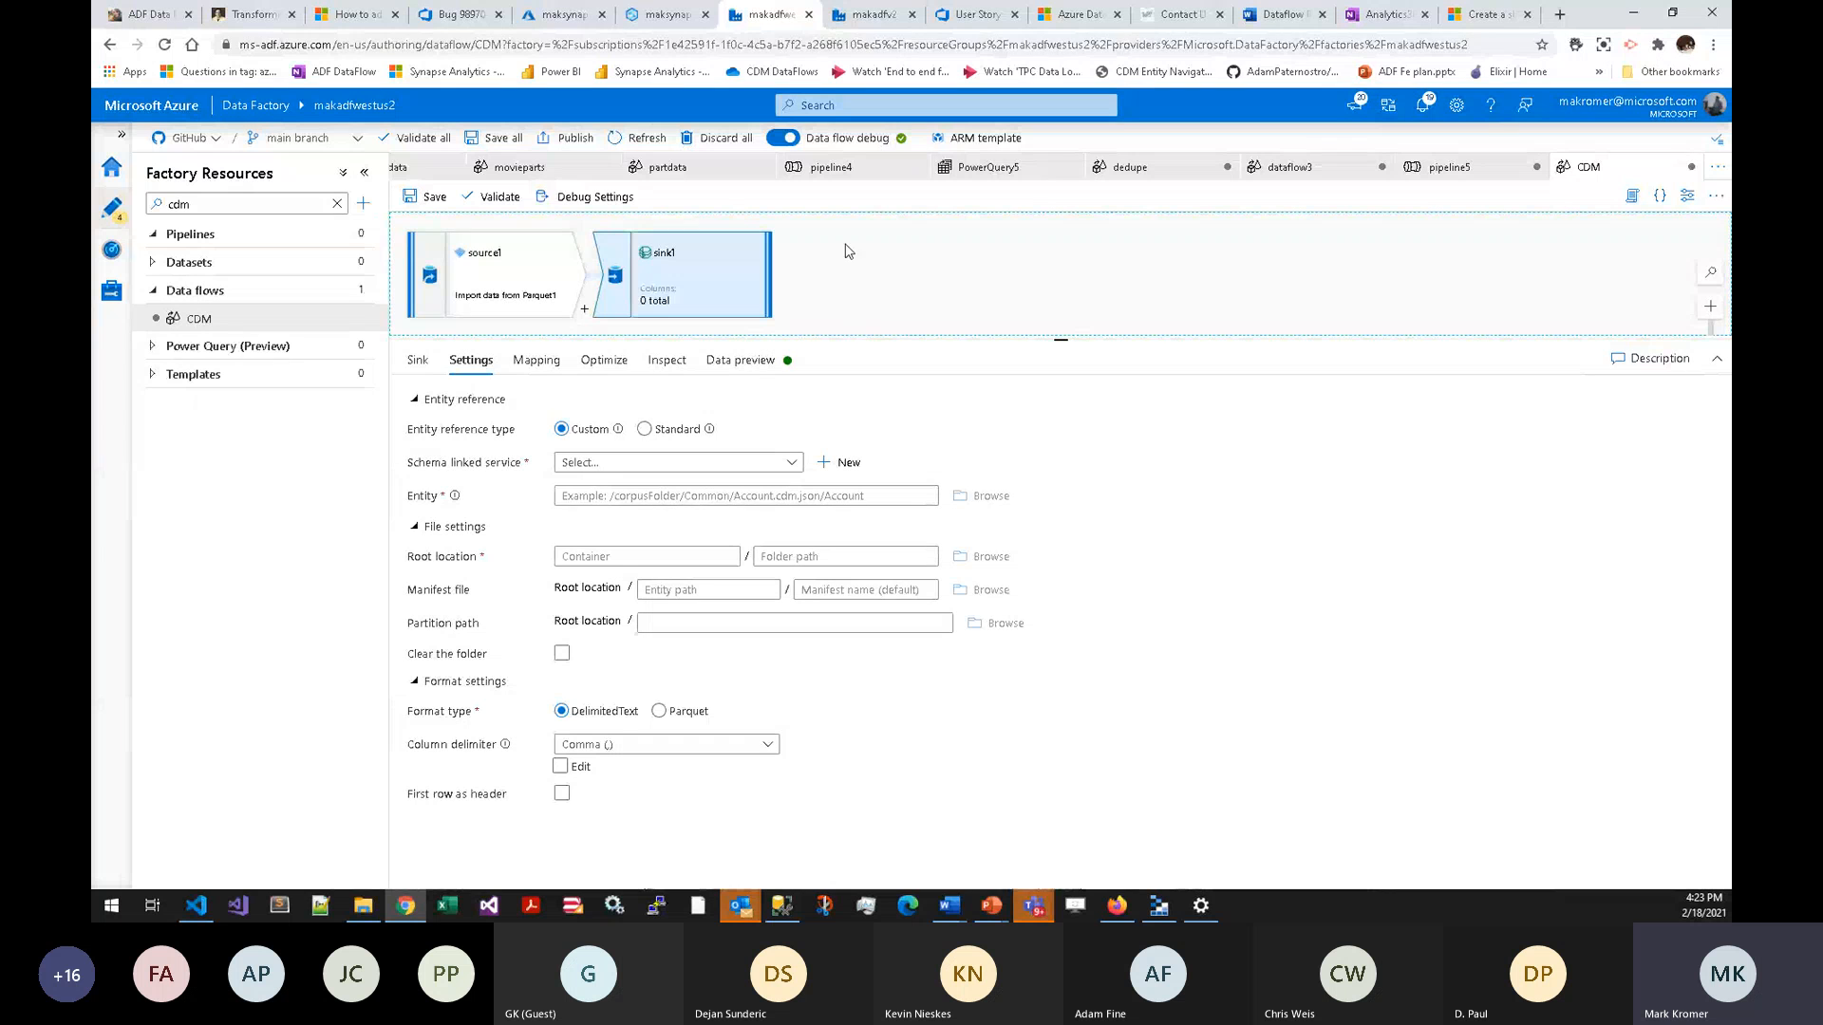
- Find the dedupe and null check article in the Azure Data Factory documentation and open its linked NULL-check code snippet
left_click(1553, 13)
type("docs")
key("Return")
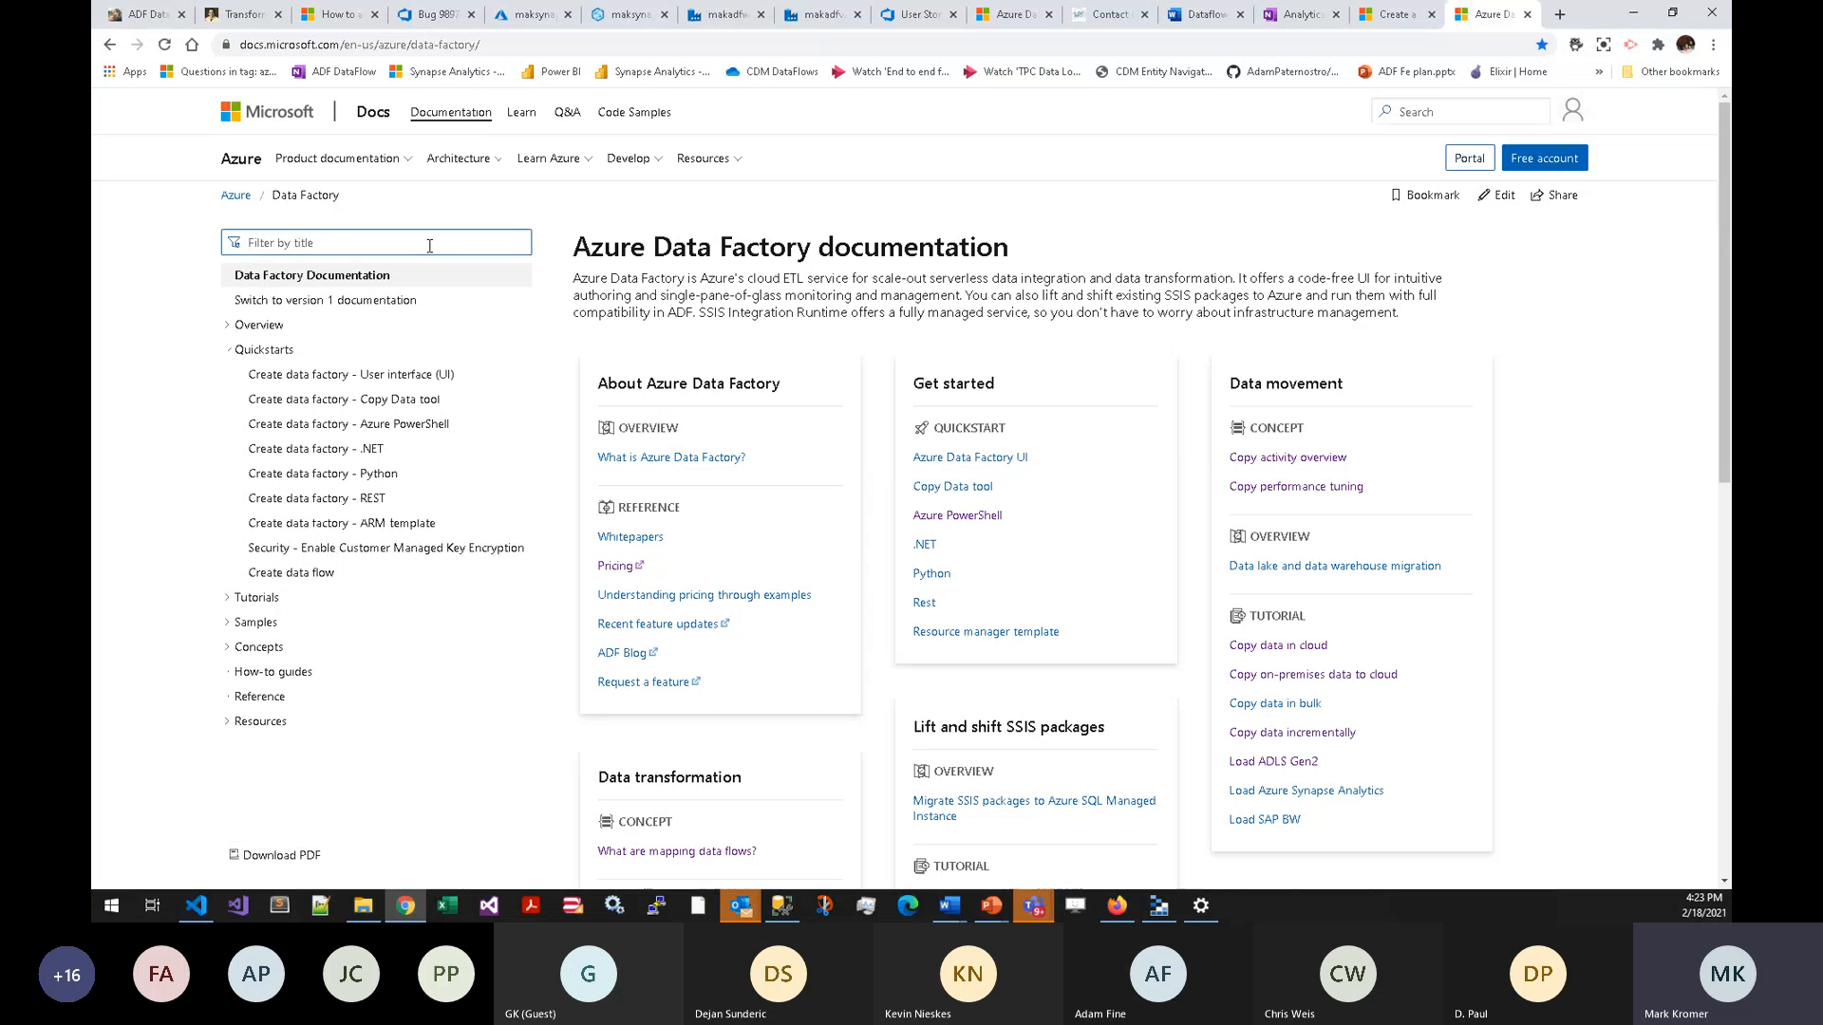
left_click(430, 246)
type("dup")
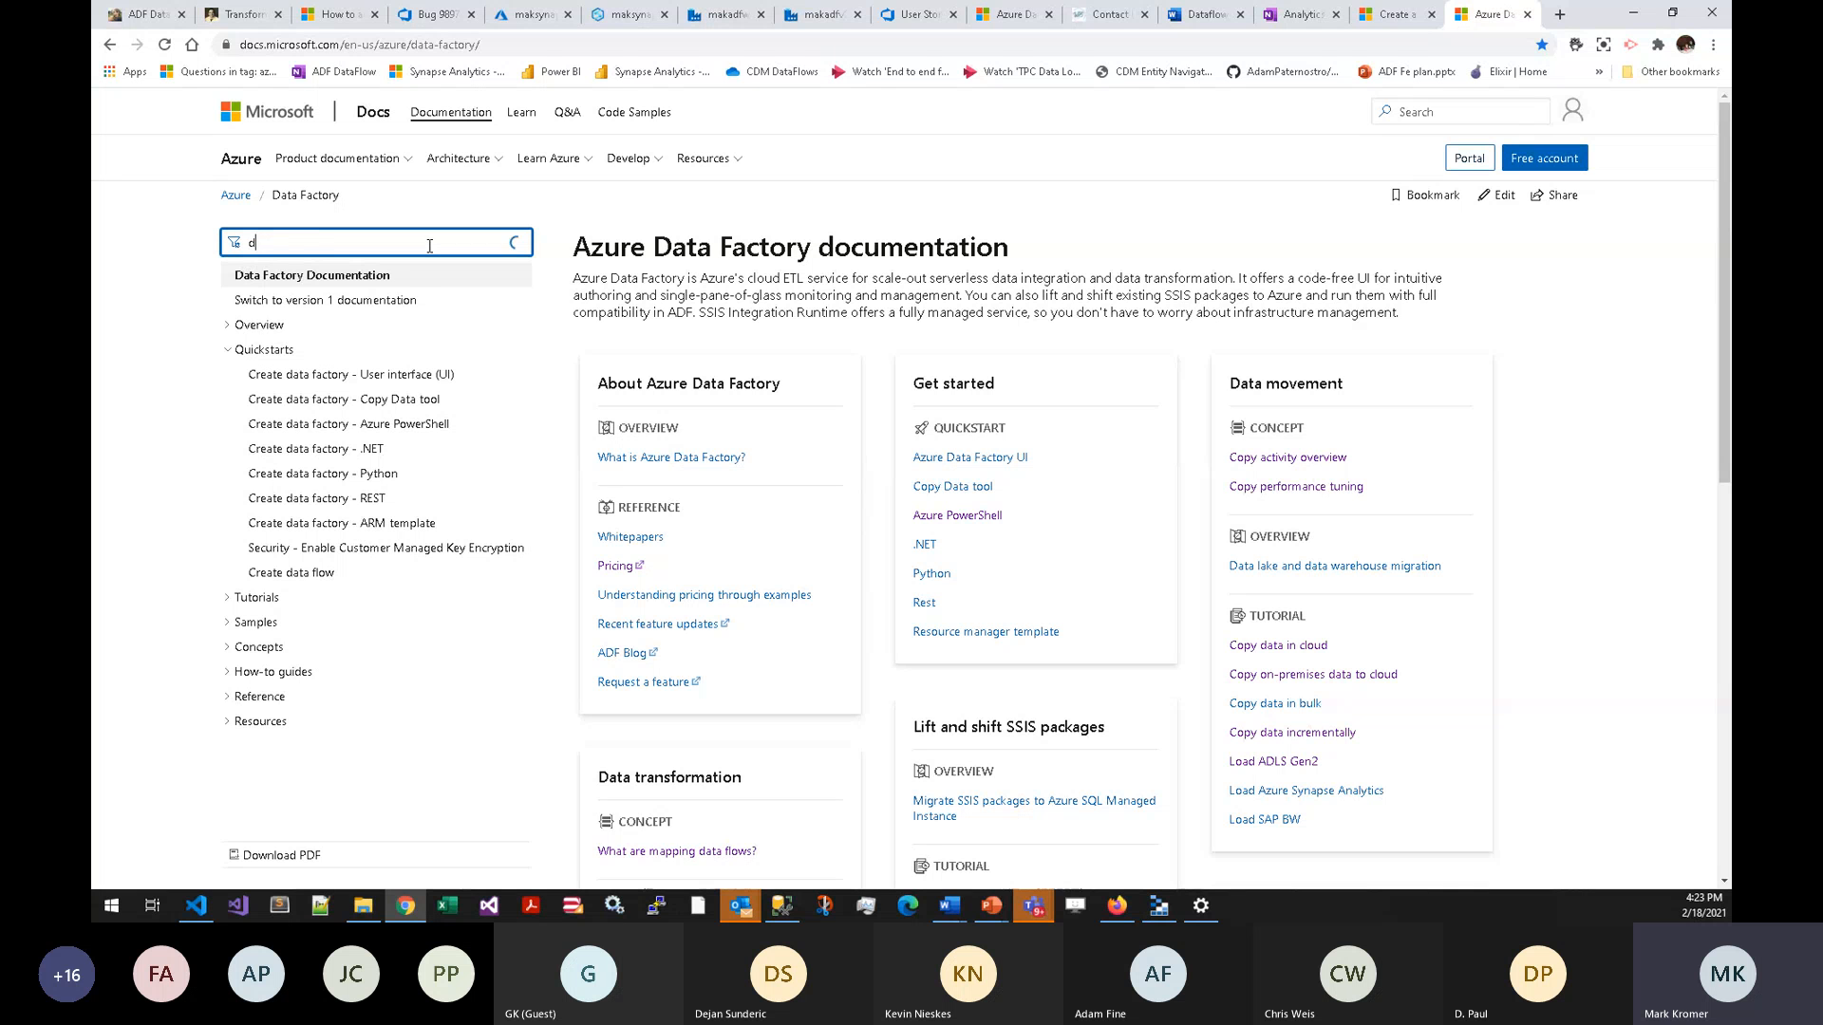
left_click(399, 277)
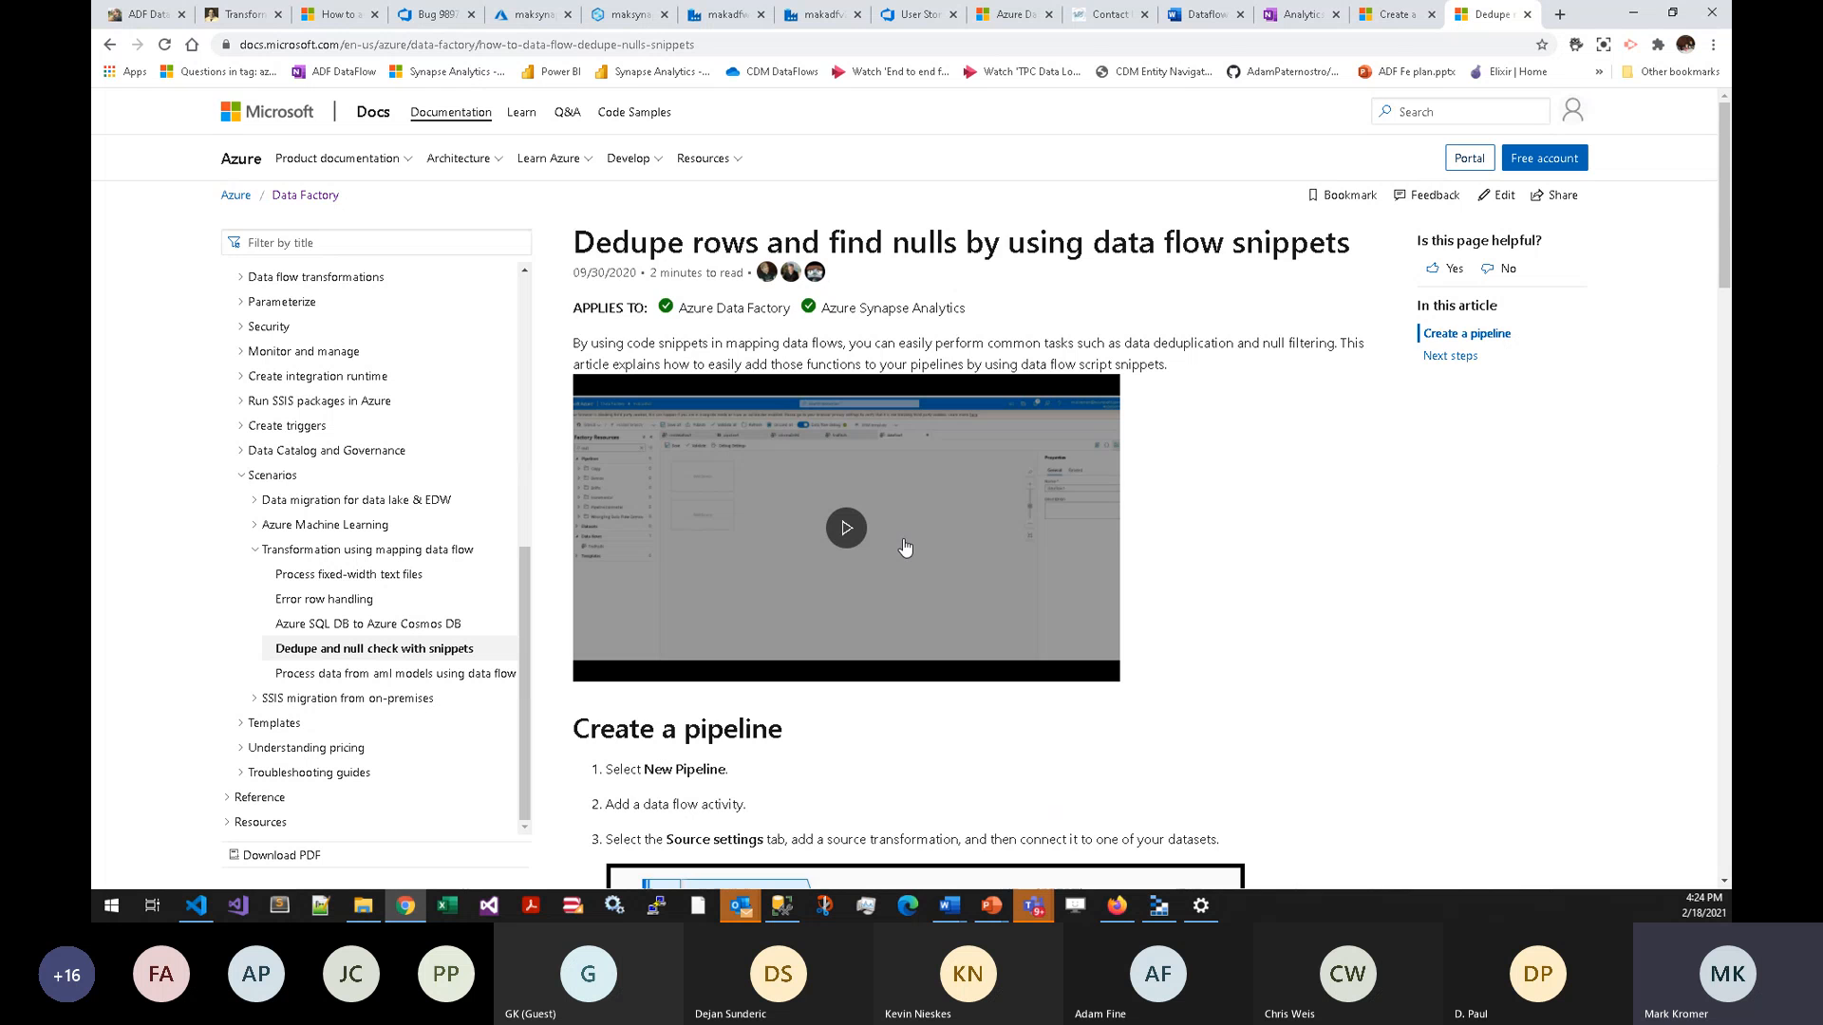
scroll(905, 547, "down", 20)
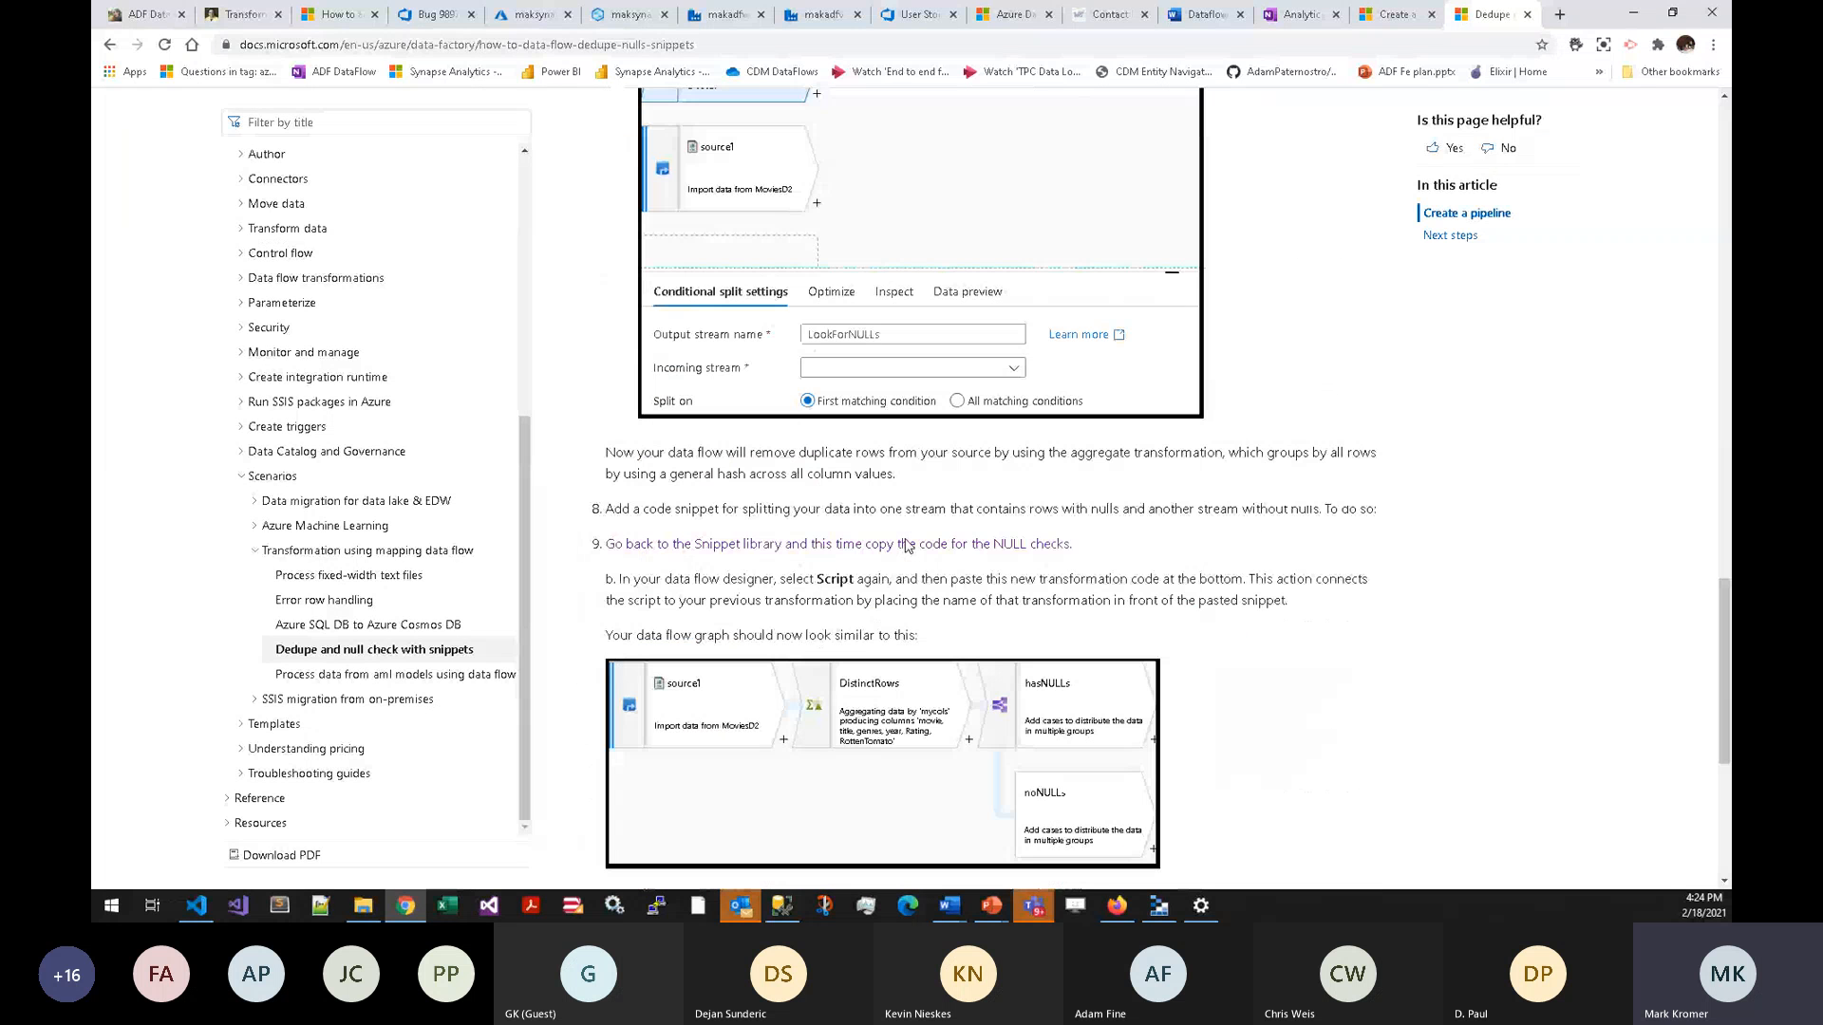
left_click(815, 547)
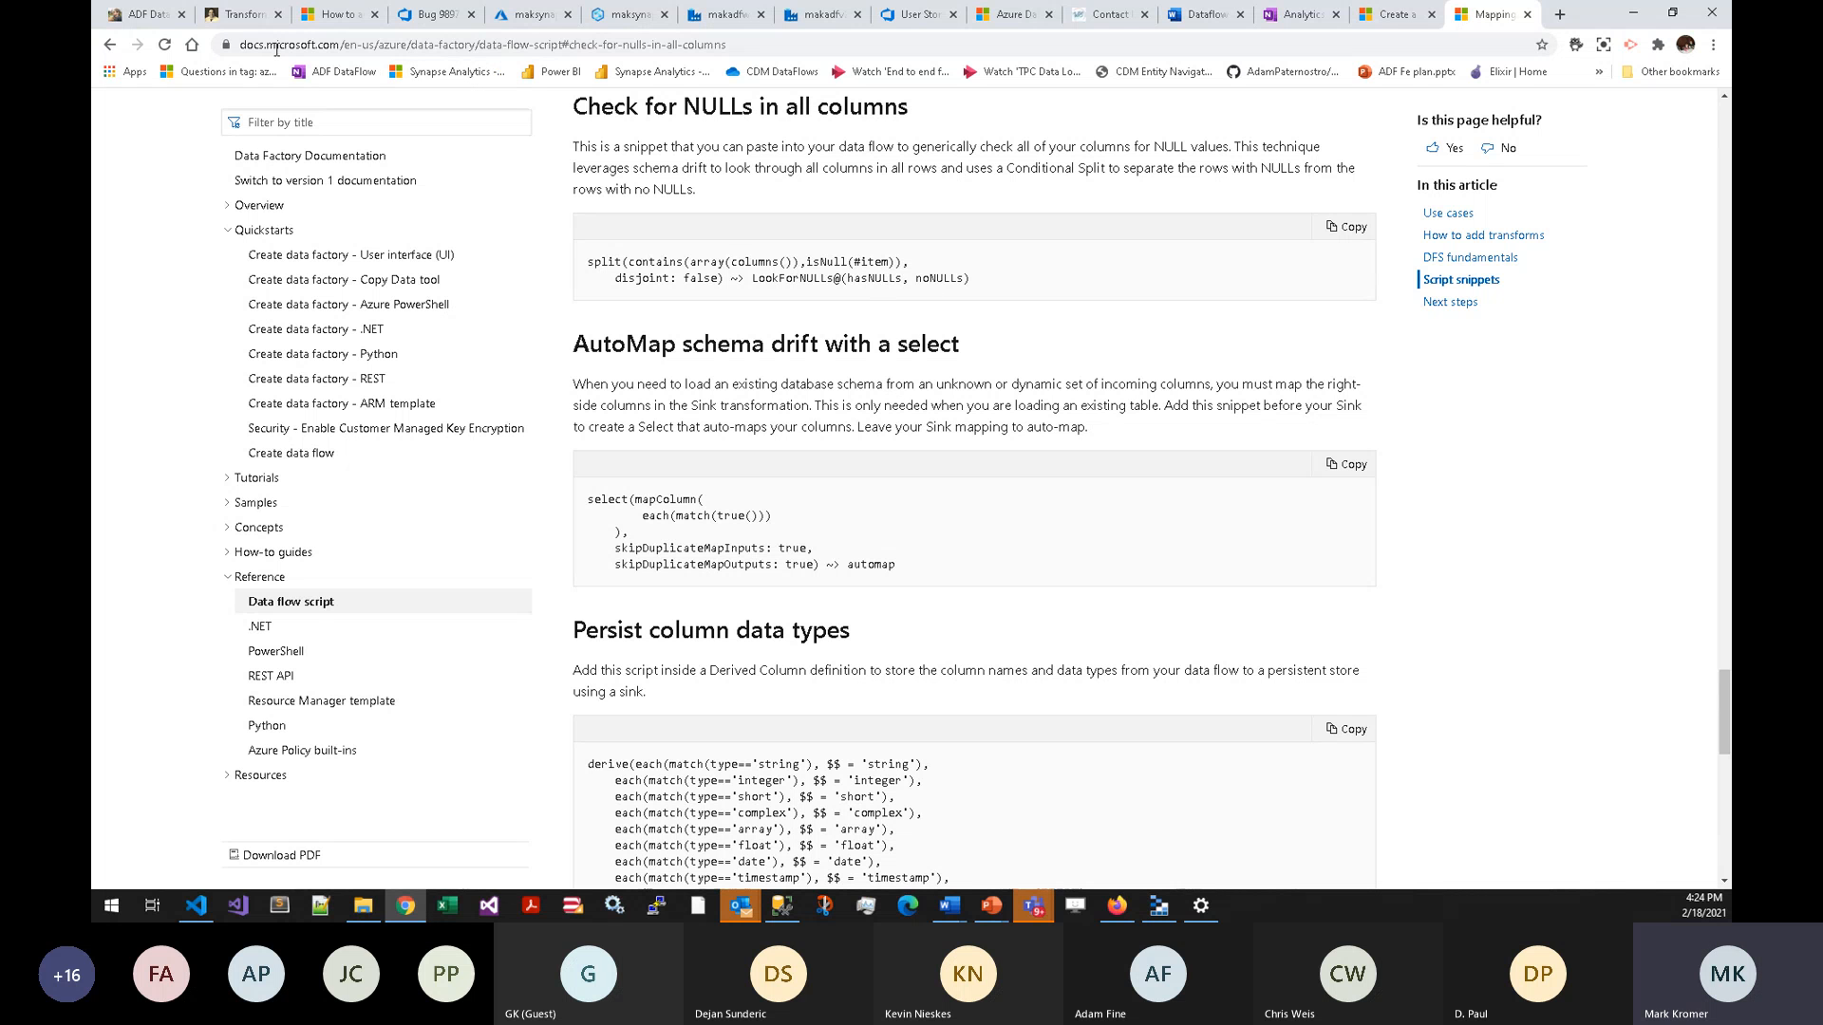
- Return to the data factory, search the pipeline template gallery for "dup", and open the Dedupe Pipeline template
left_click(717, 17)
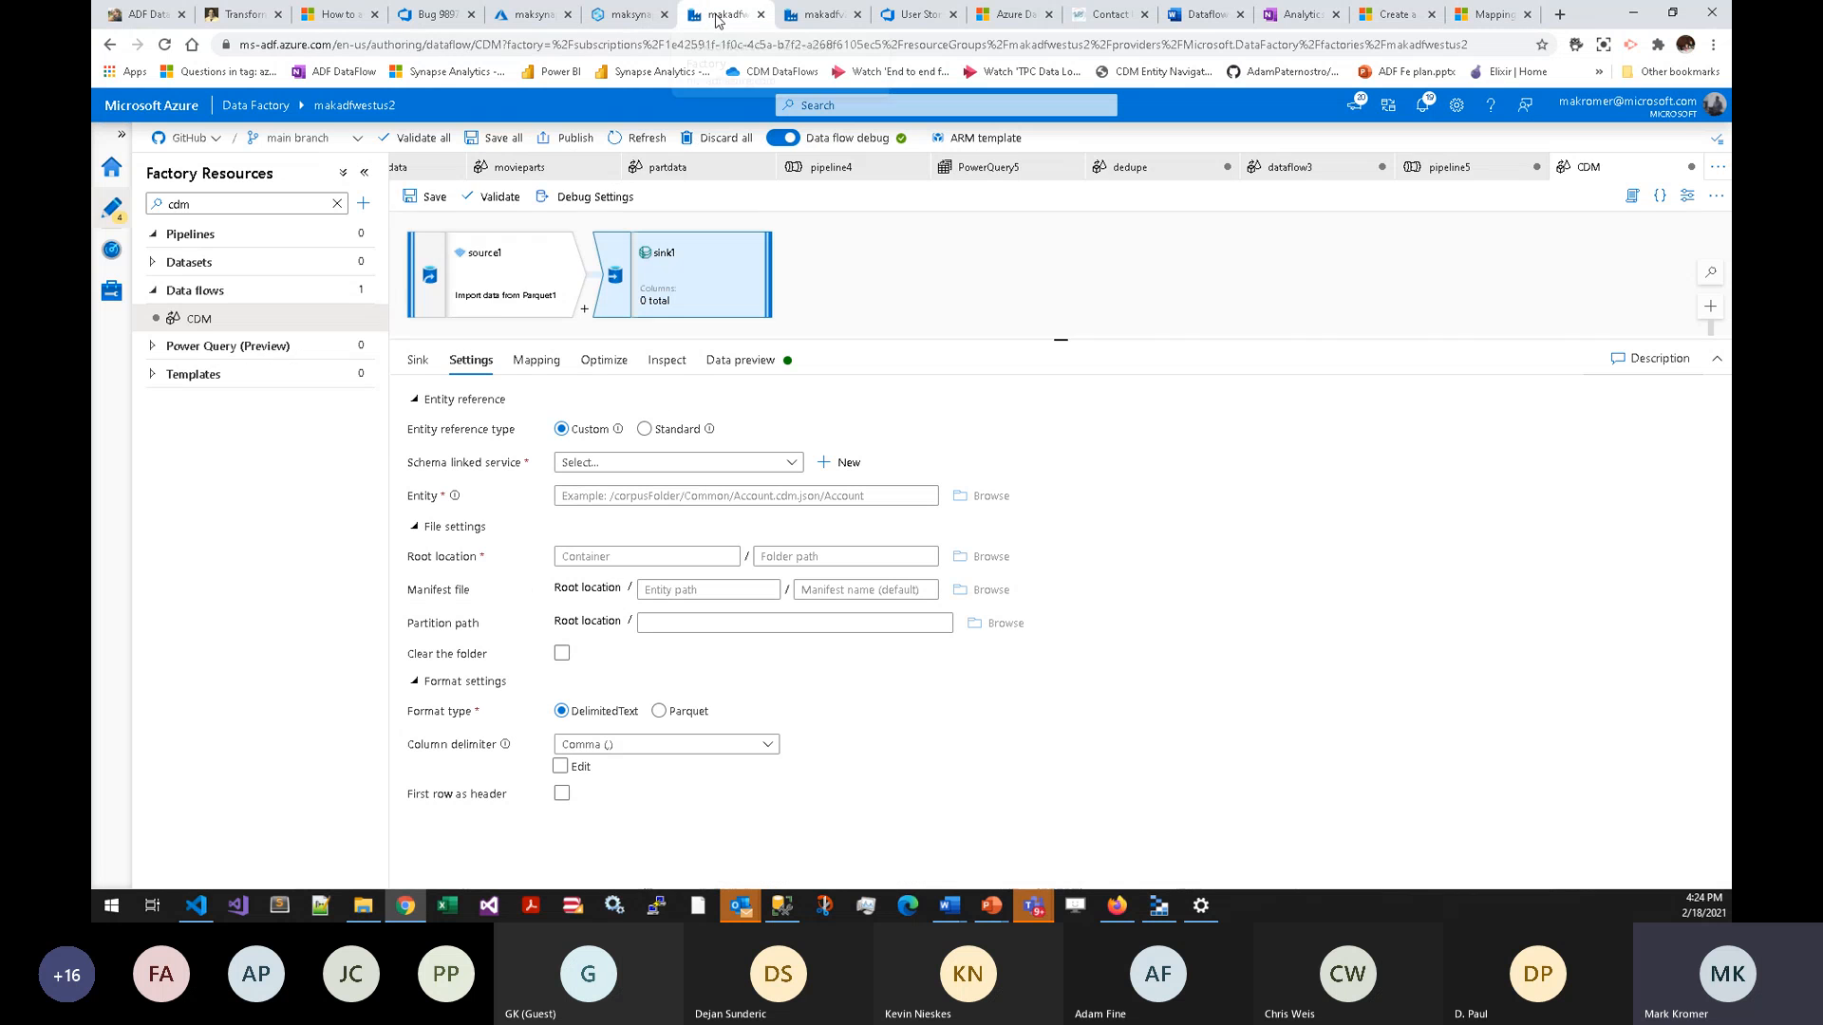
left_click(363, 205)
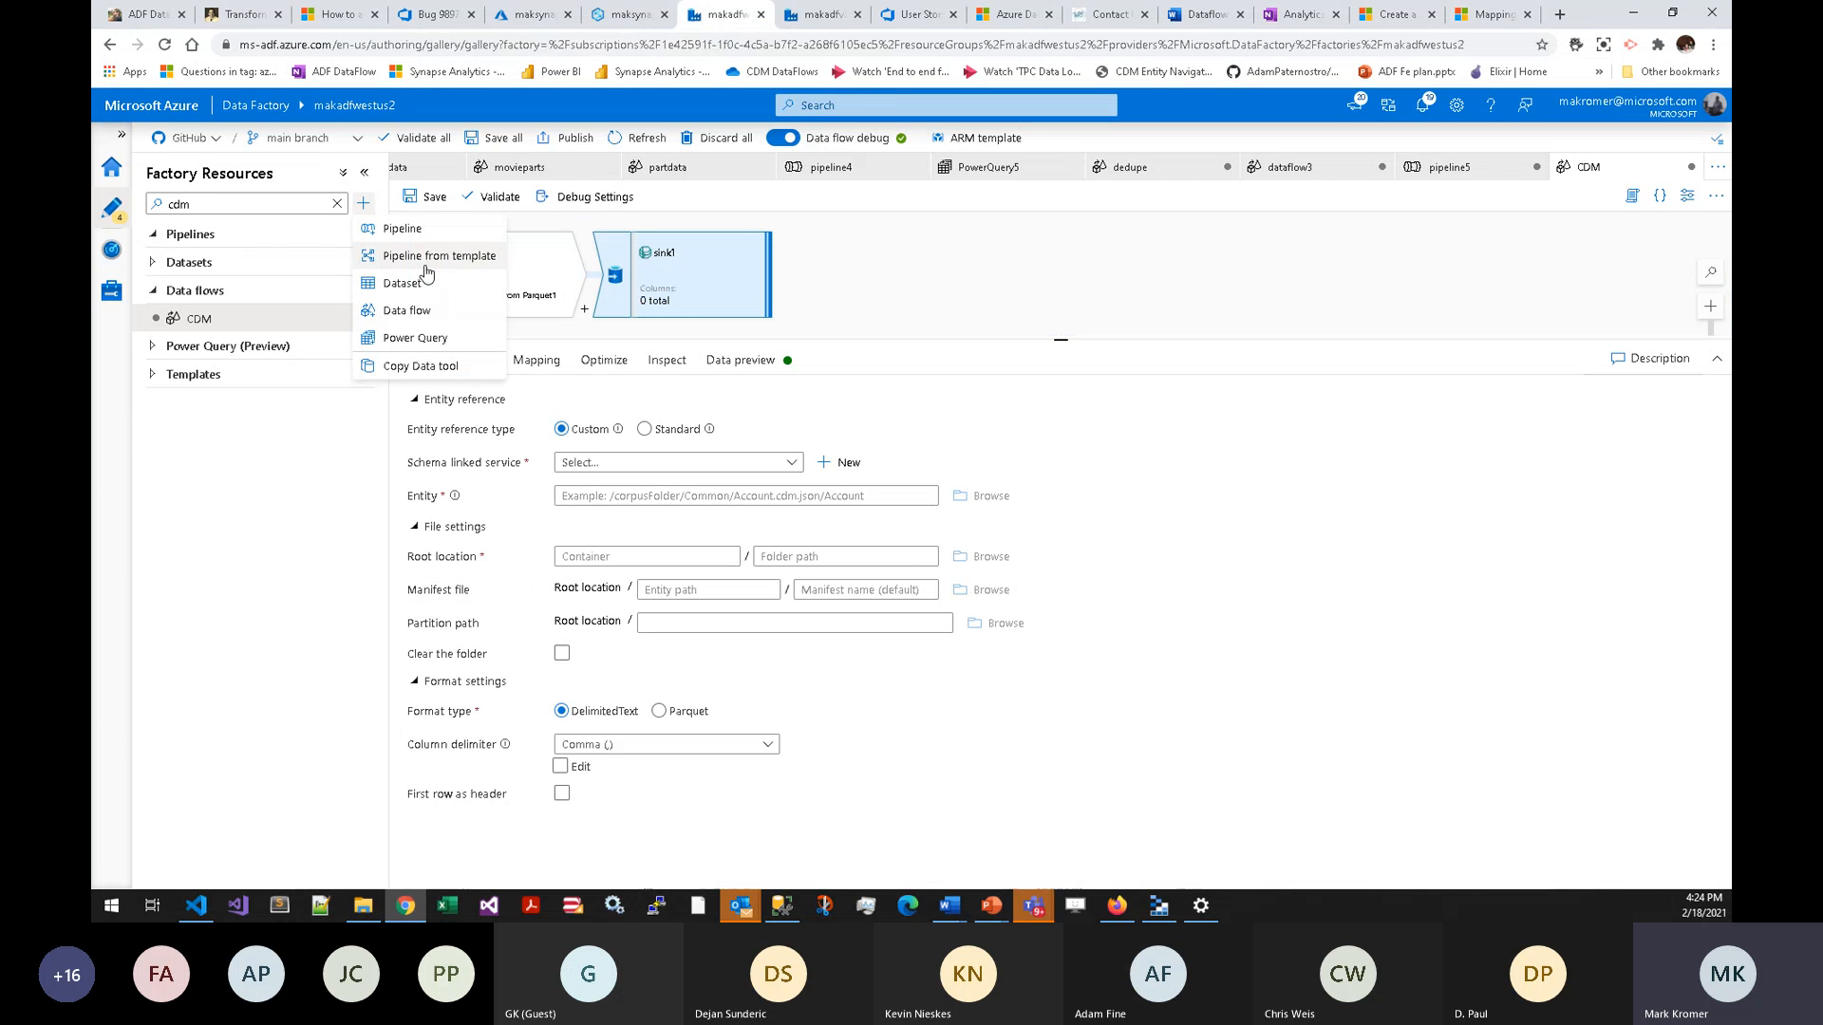
left_click(426, 274)
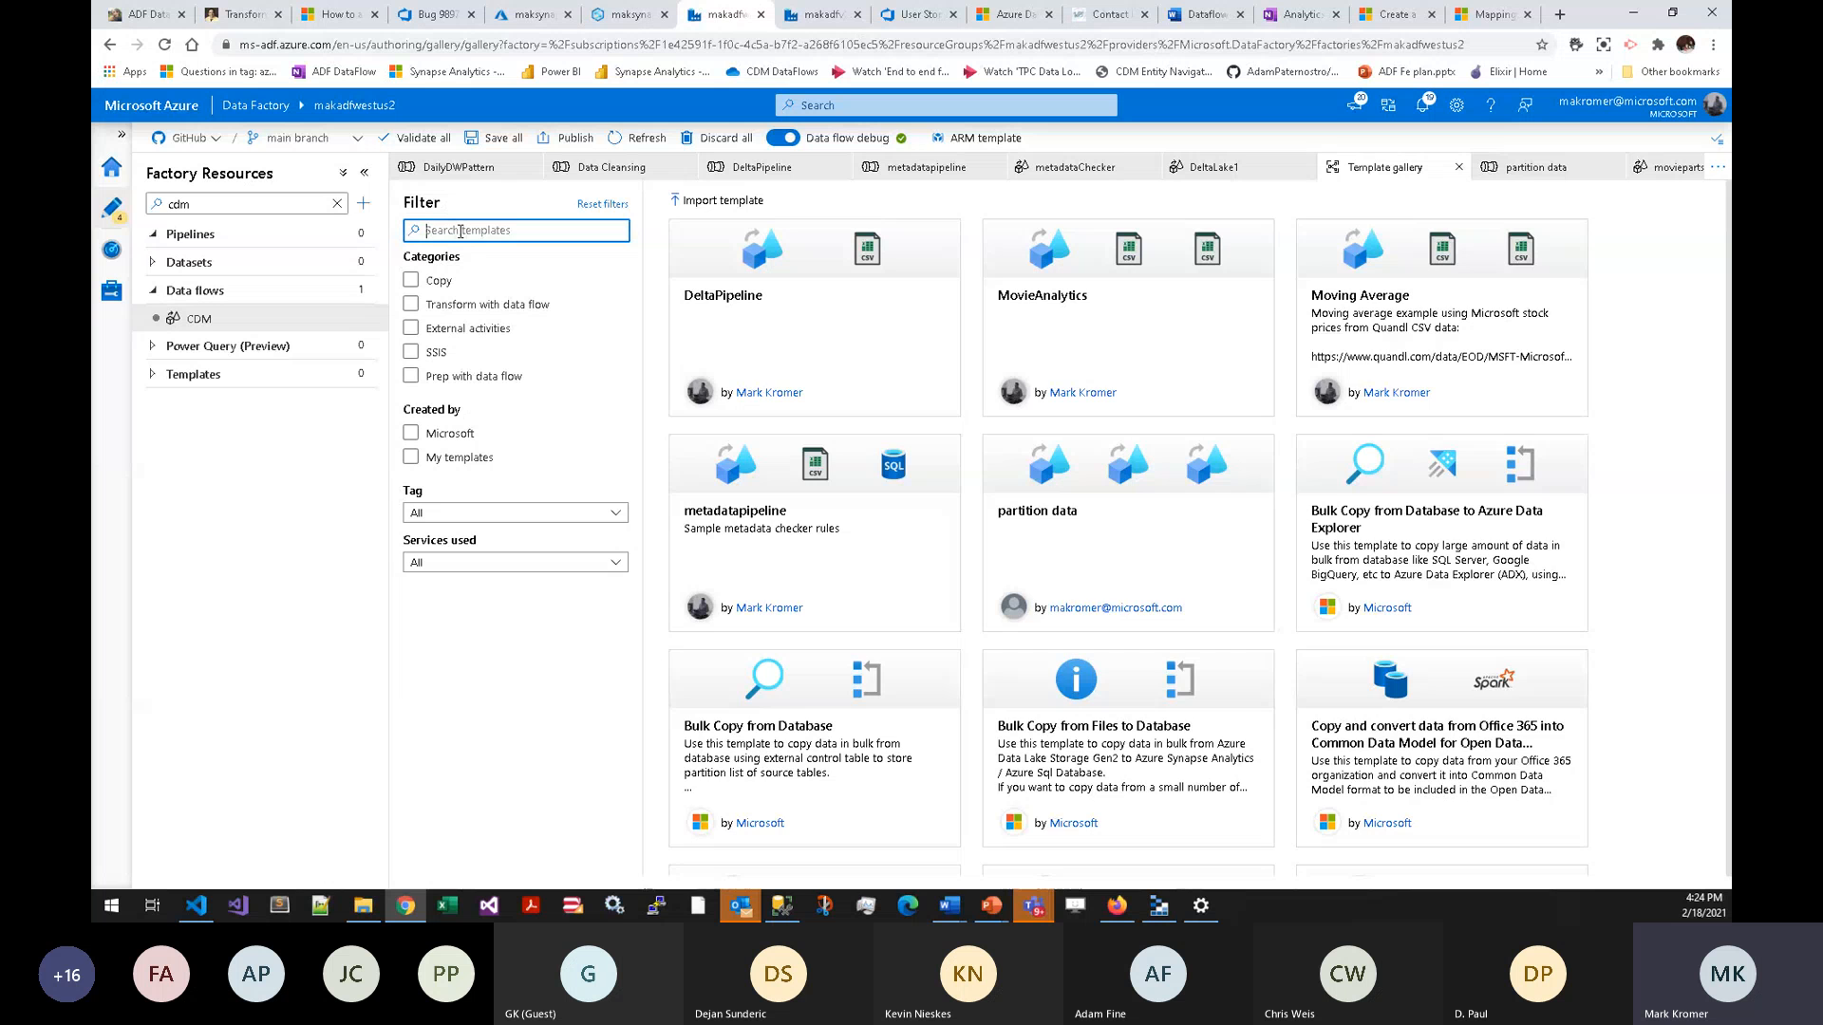
type("dup")
left_click(817, 322)
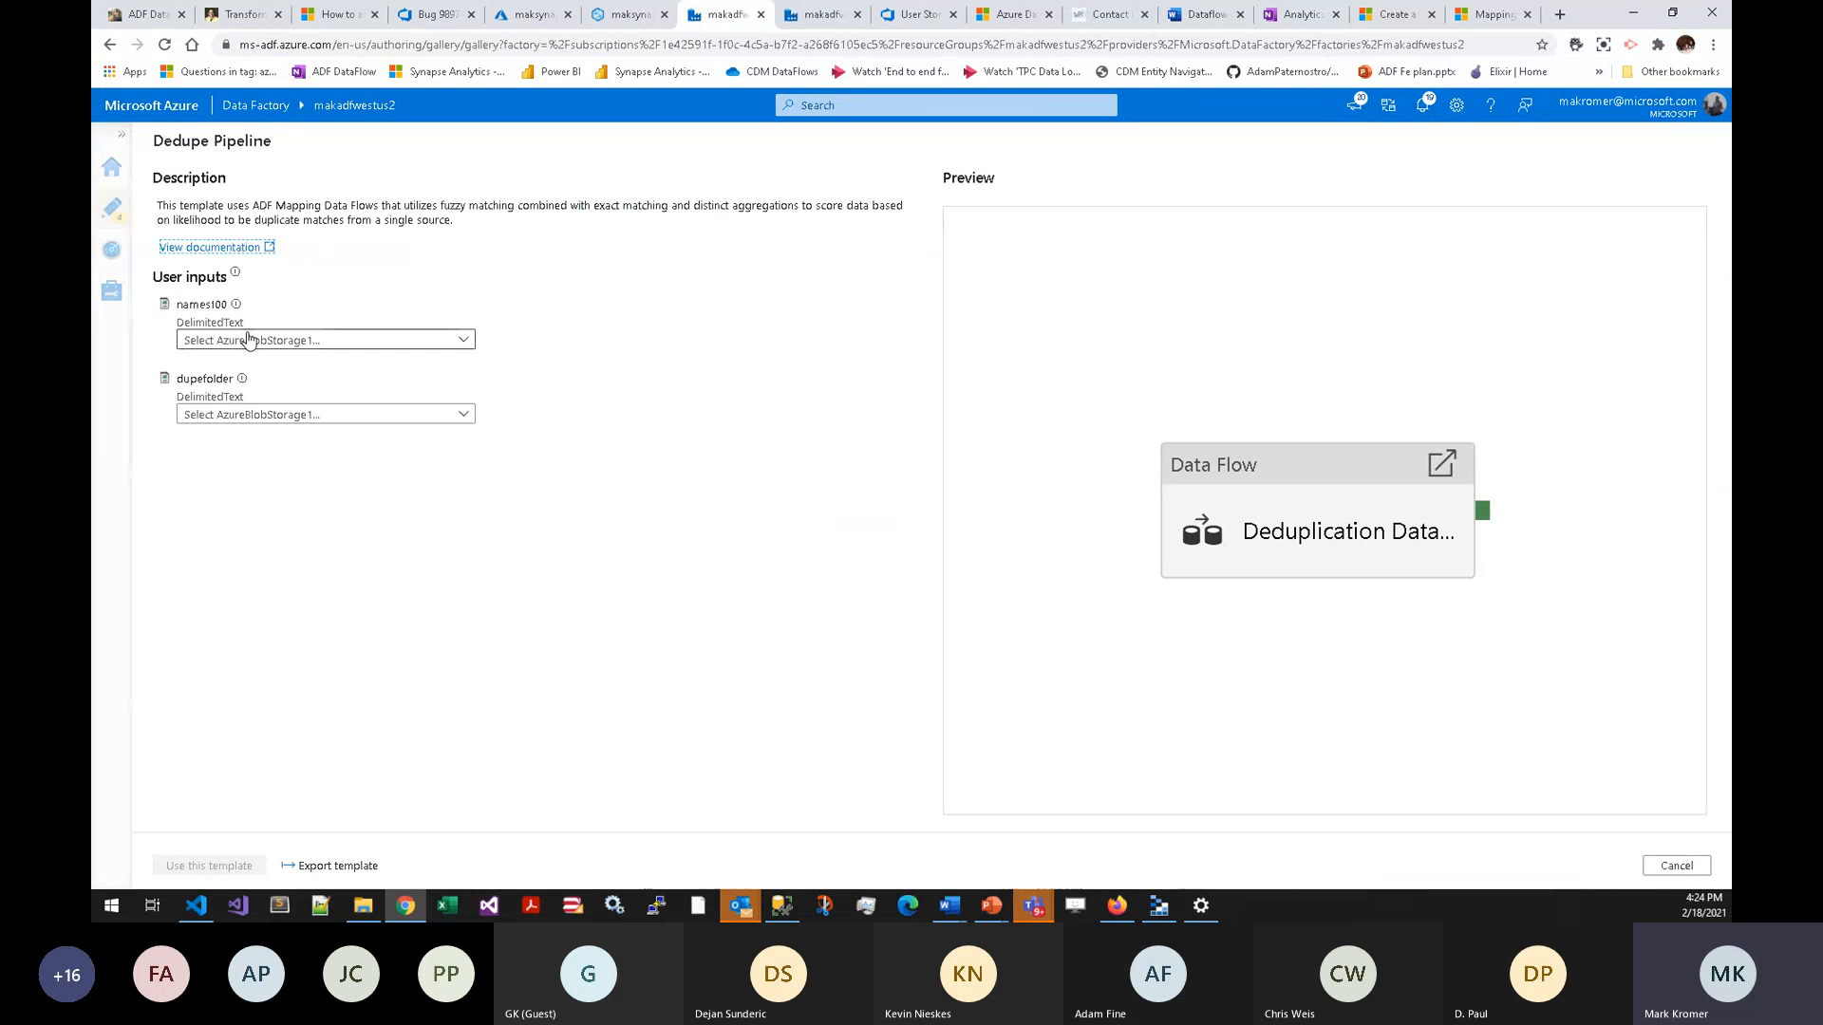
- Assign AzureBlobStorage1 to the names100 and dupefolder template inputs and create the pipeline from the template
left_click(249, 340)
left_click(242, 446)
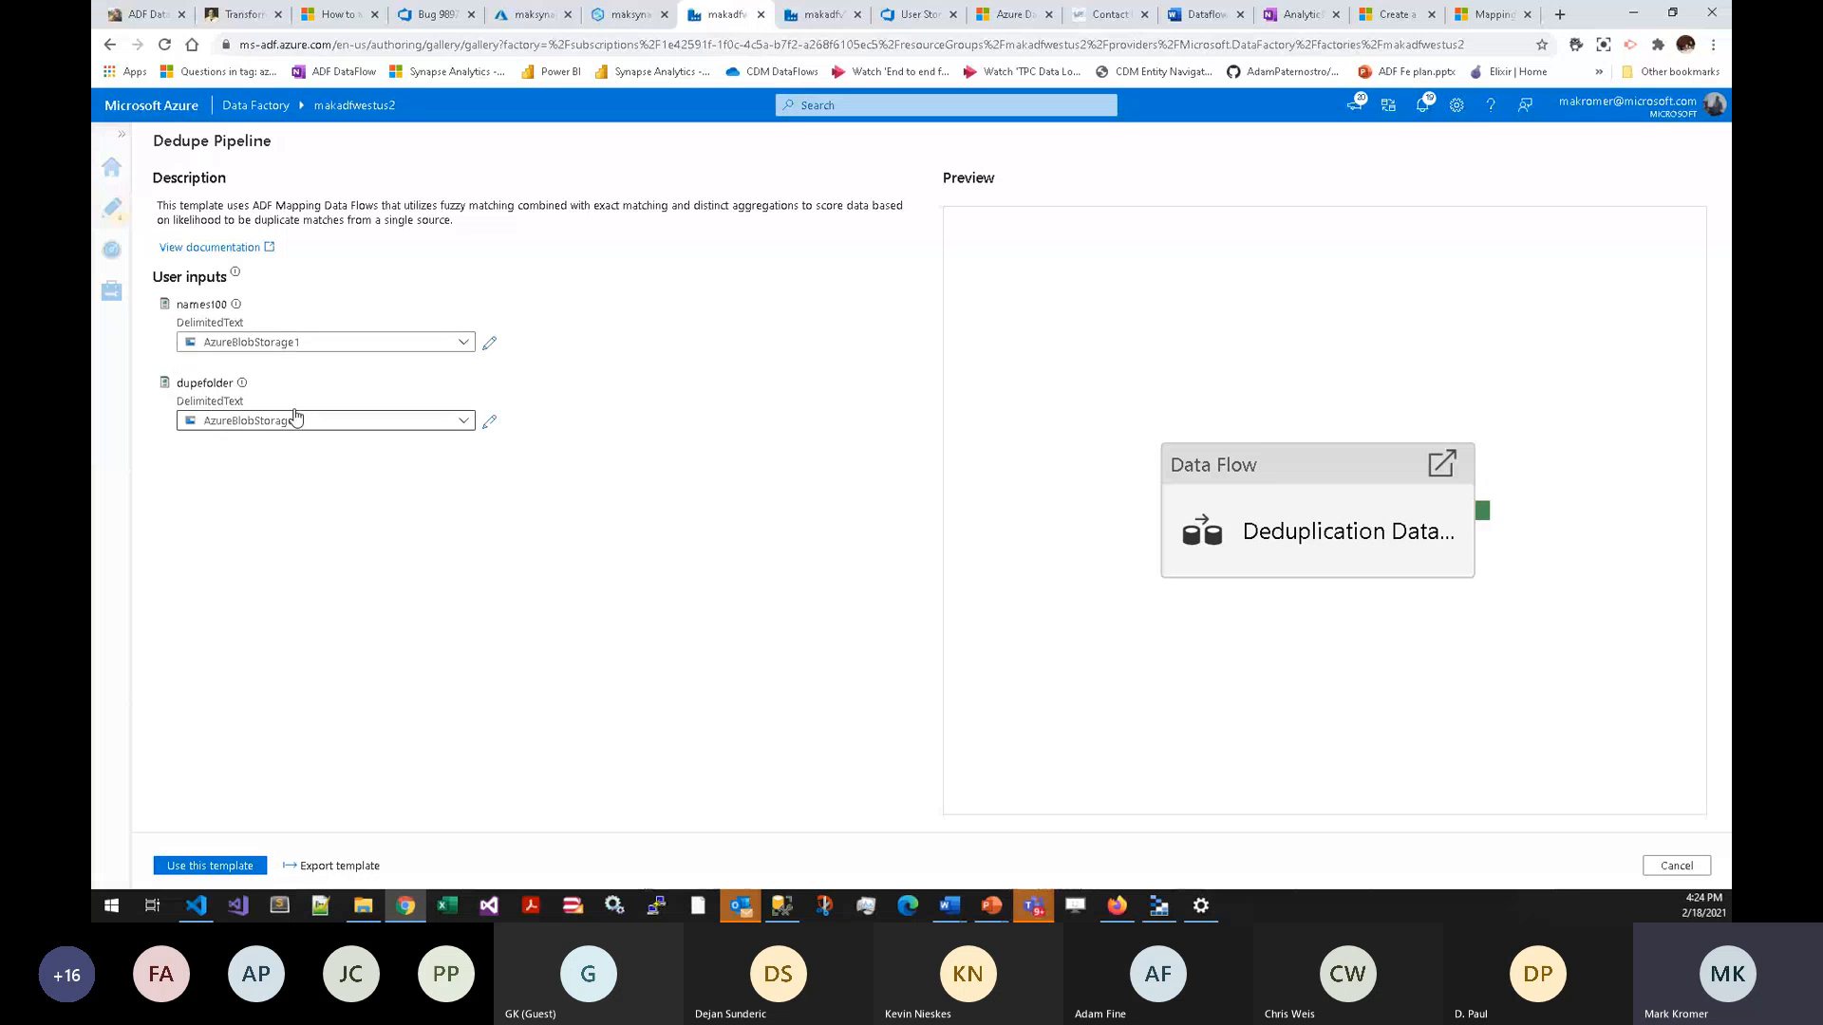
left_click(234, 867)
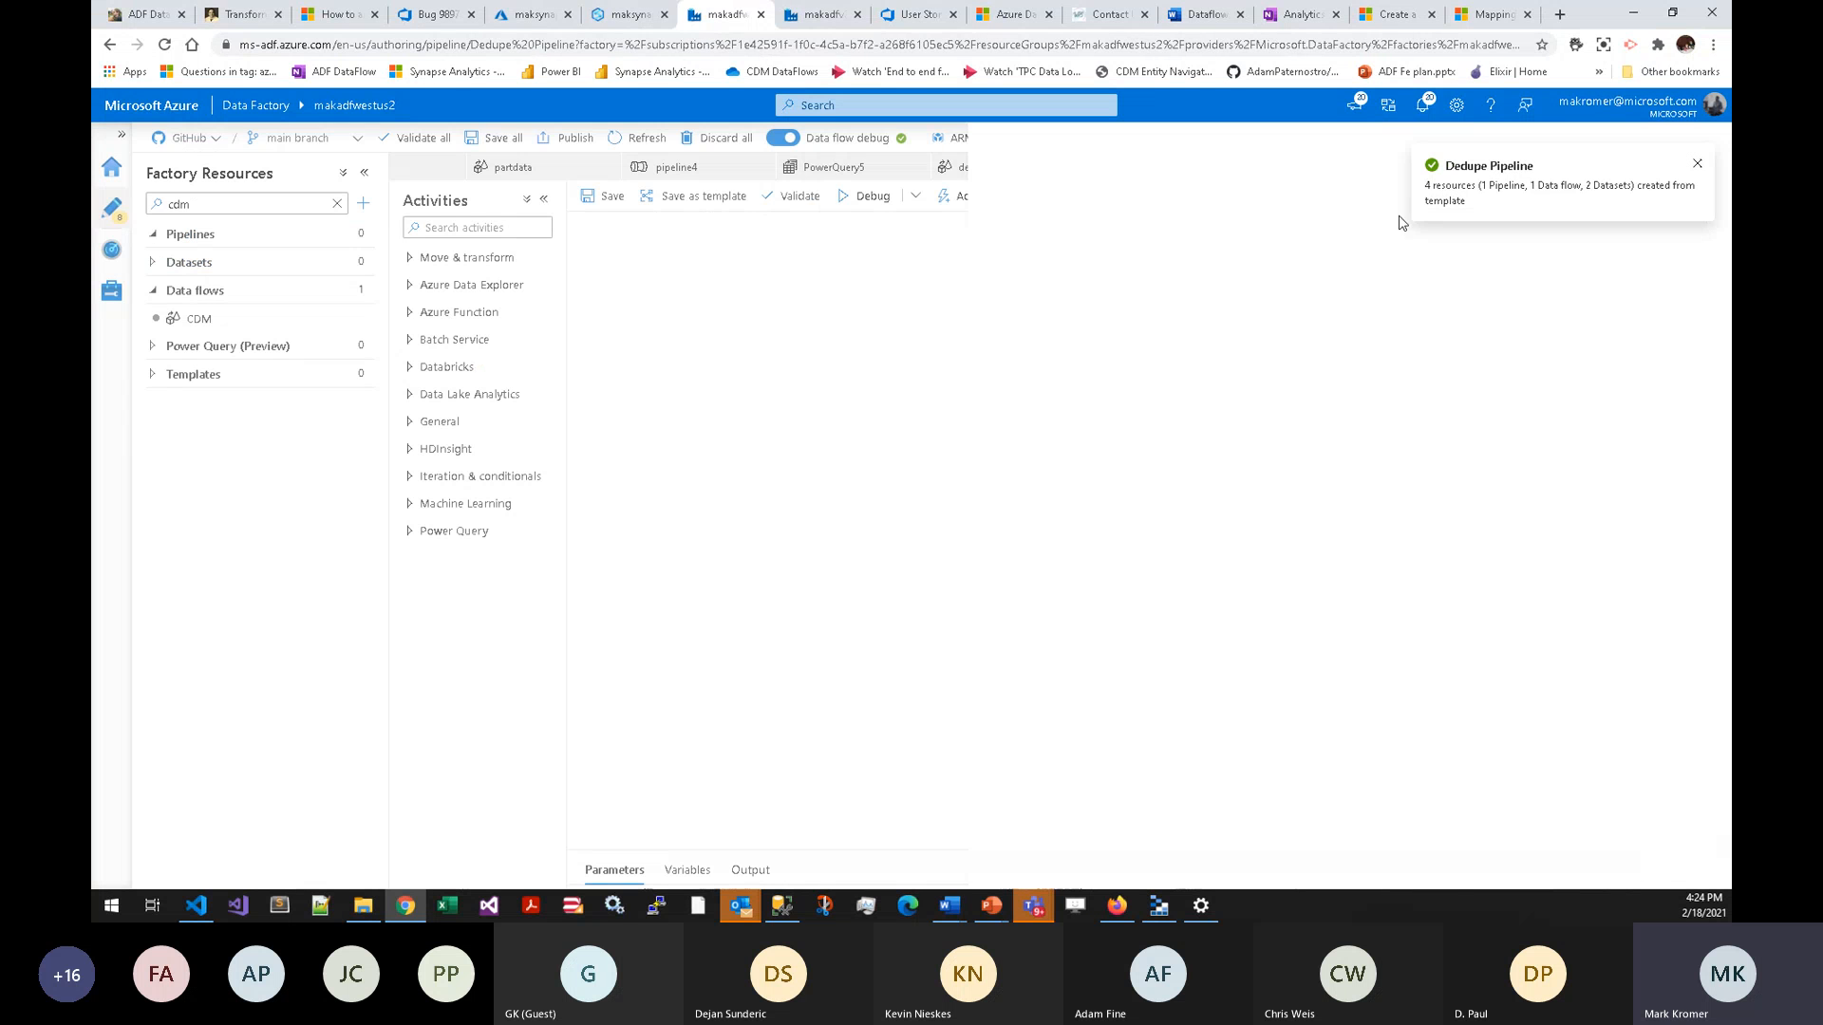
- Open the pipeline's deduplication data flow, fit the whole graph in view, and examine the zipBranch select settings
double_click(1136, 273)
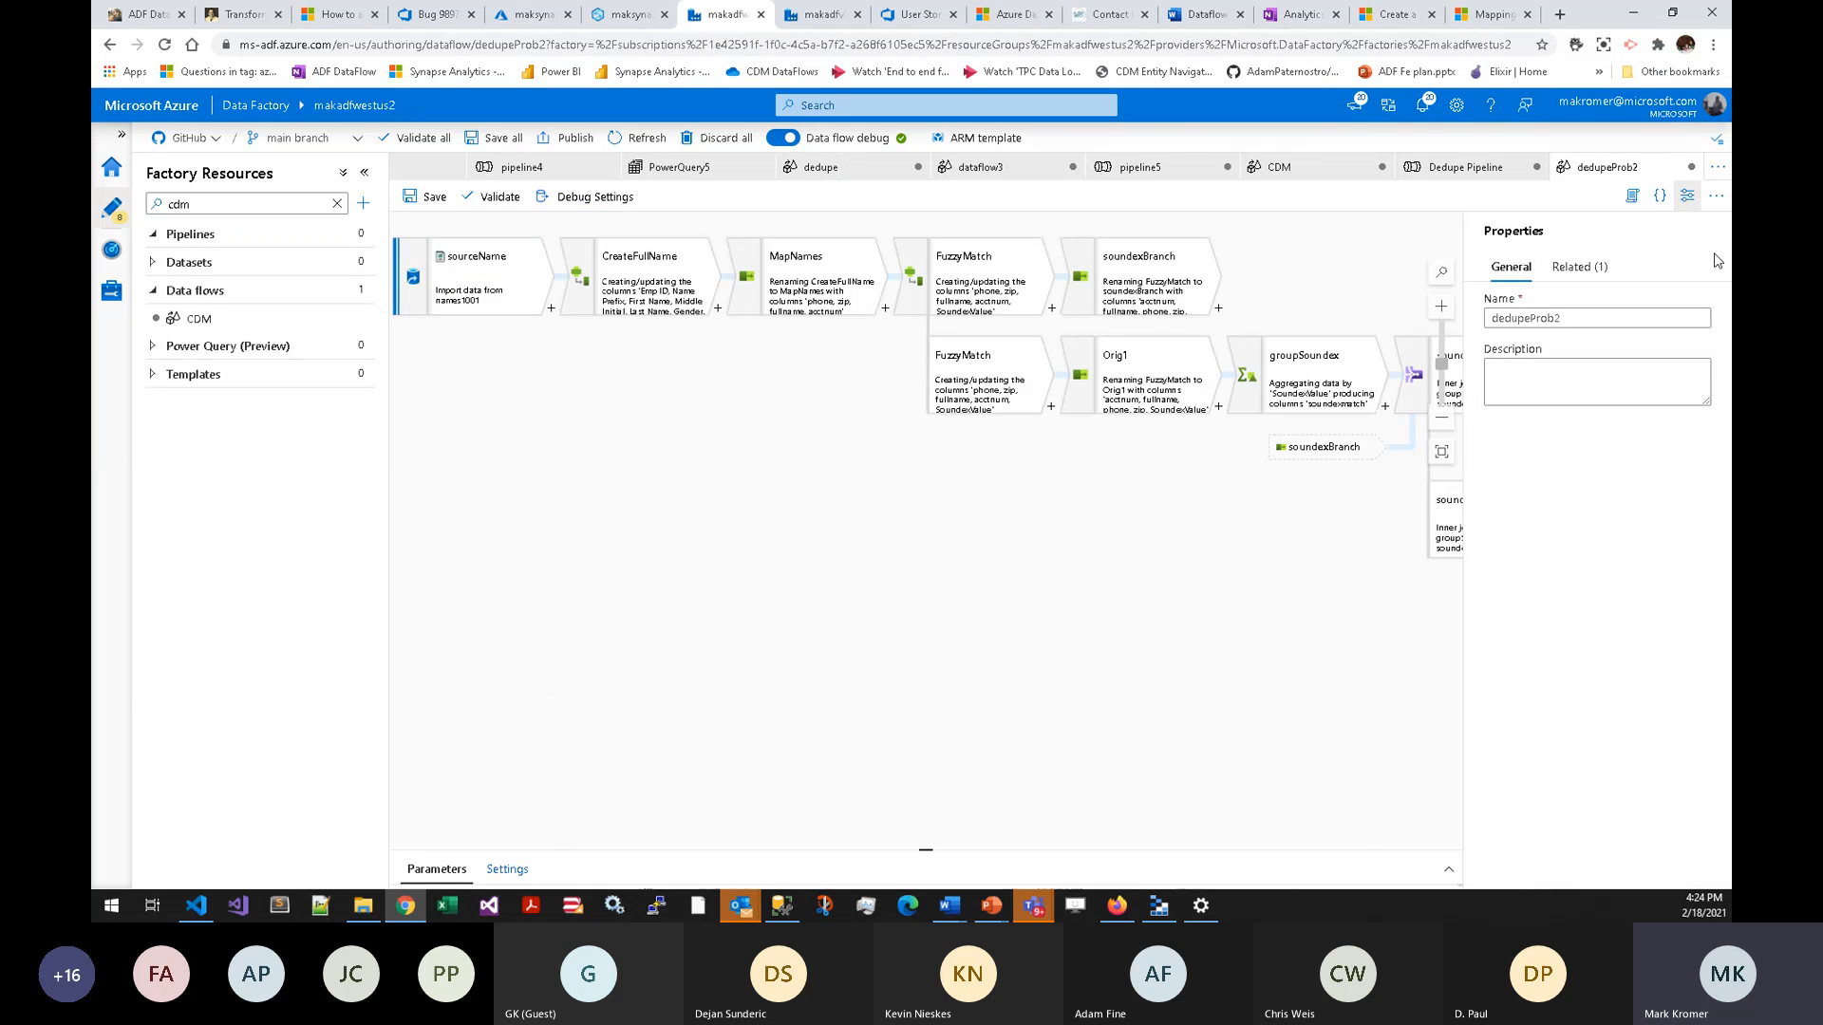
left_click(1687, 196)
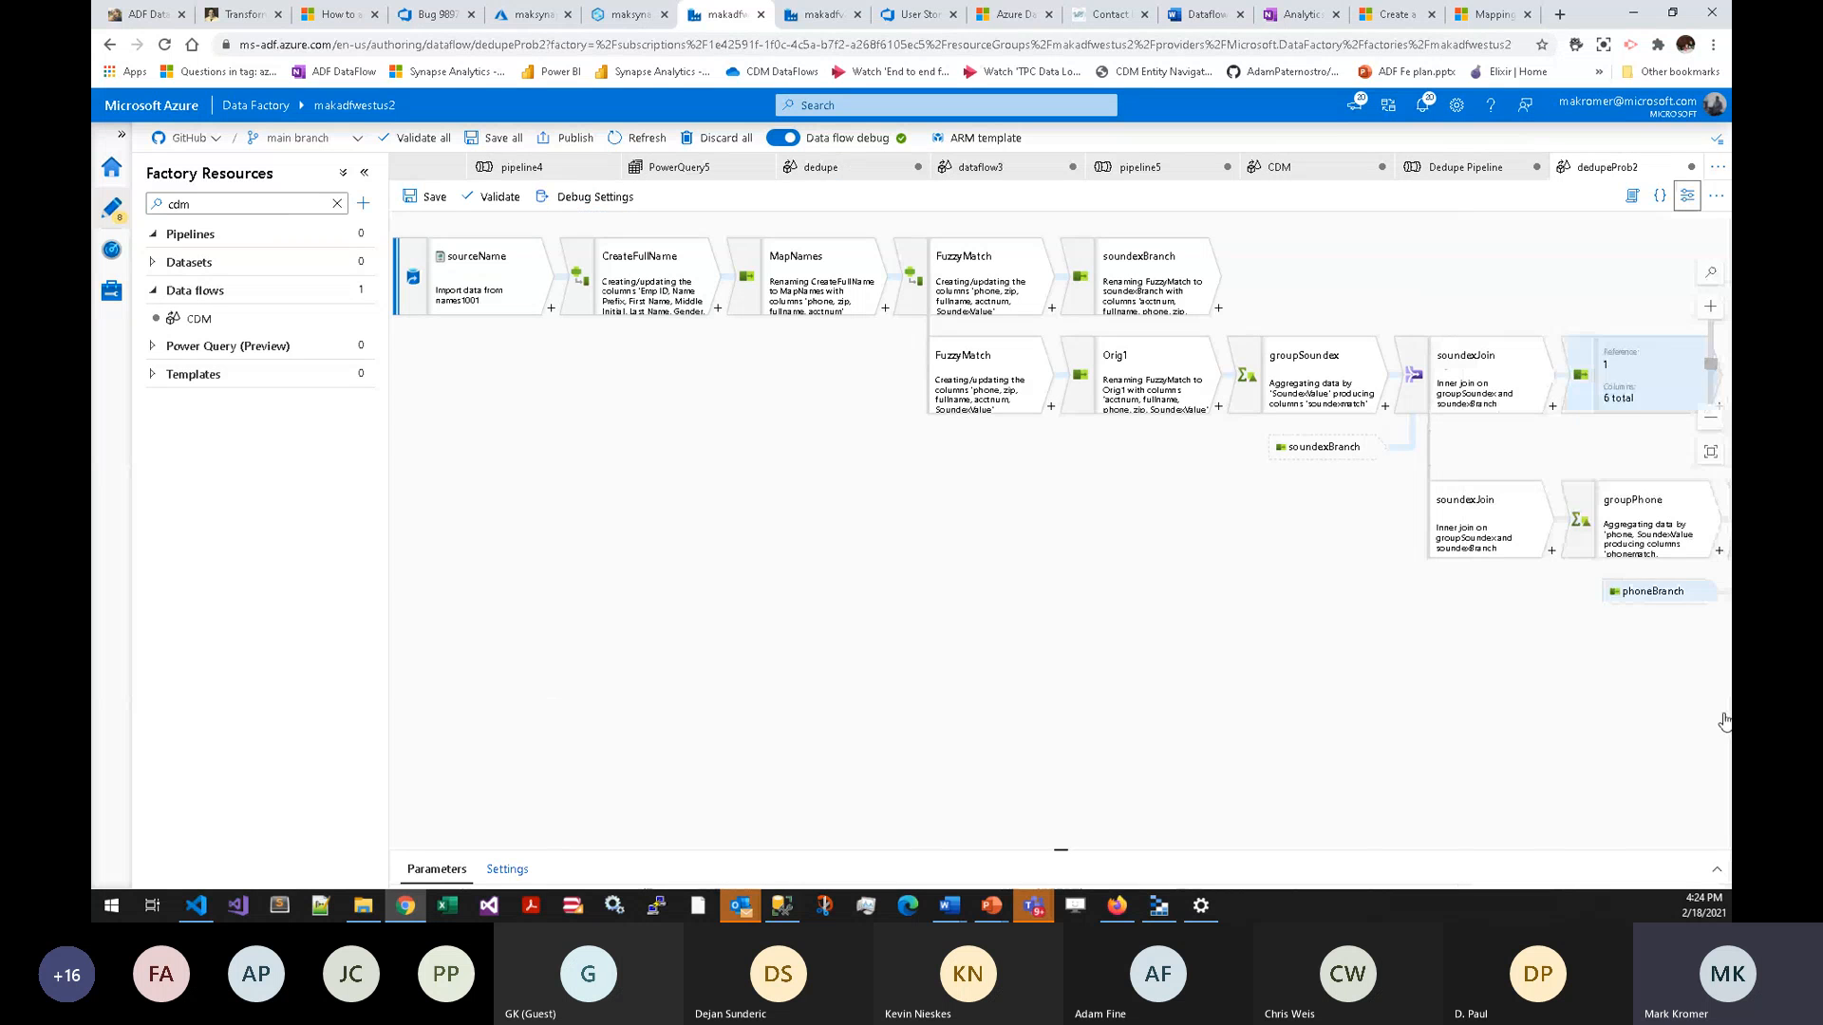
left_click(1711, 453)
left_click(1269, 623)
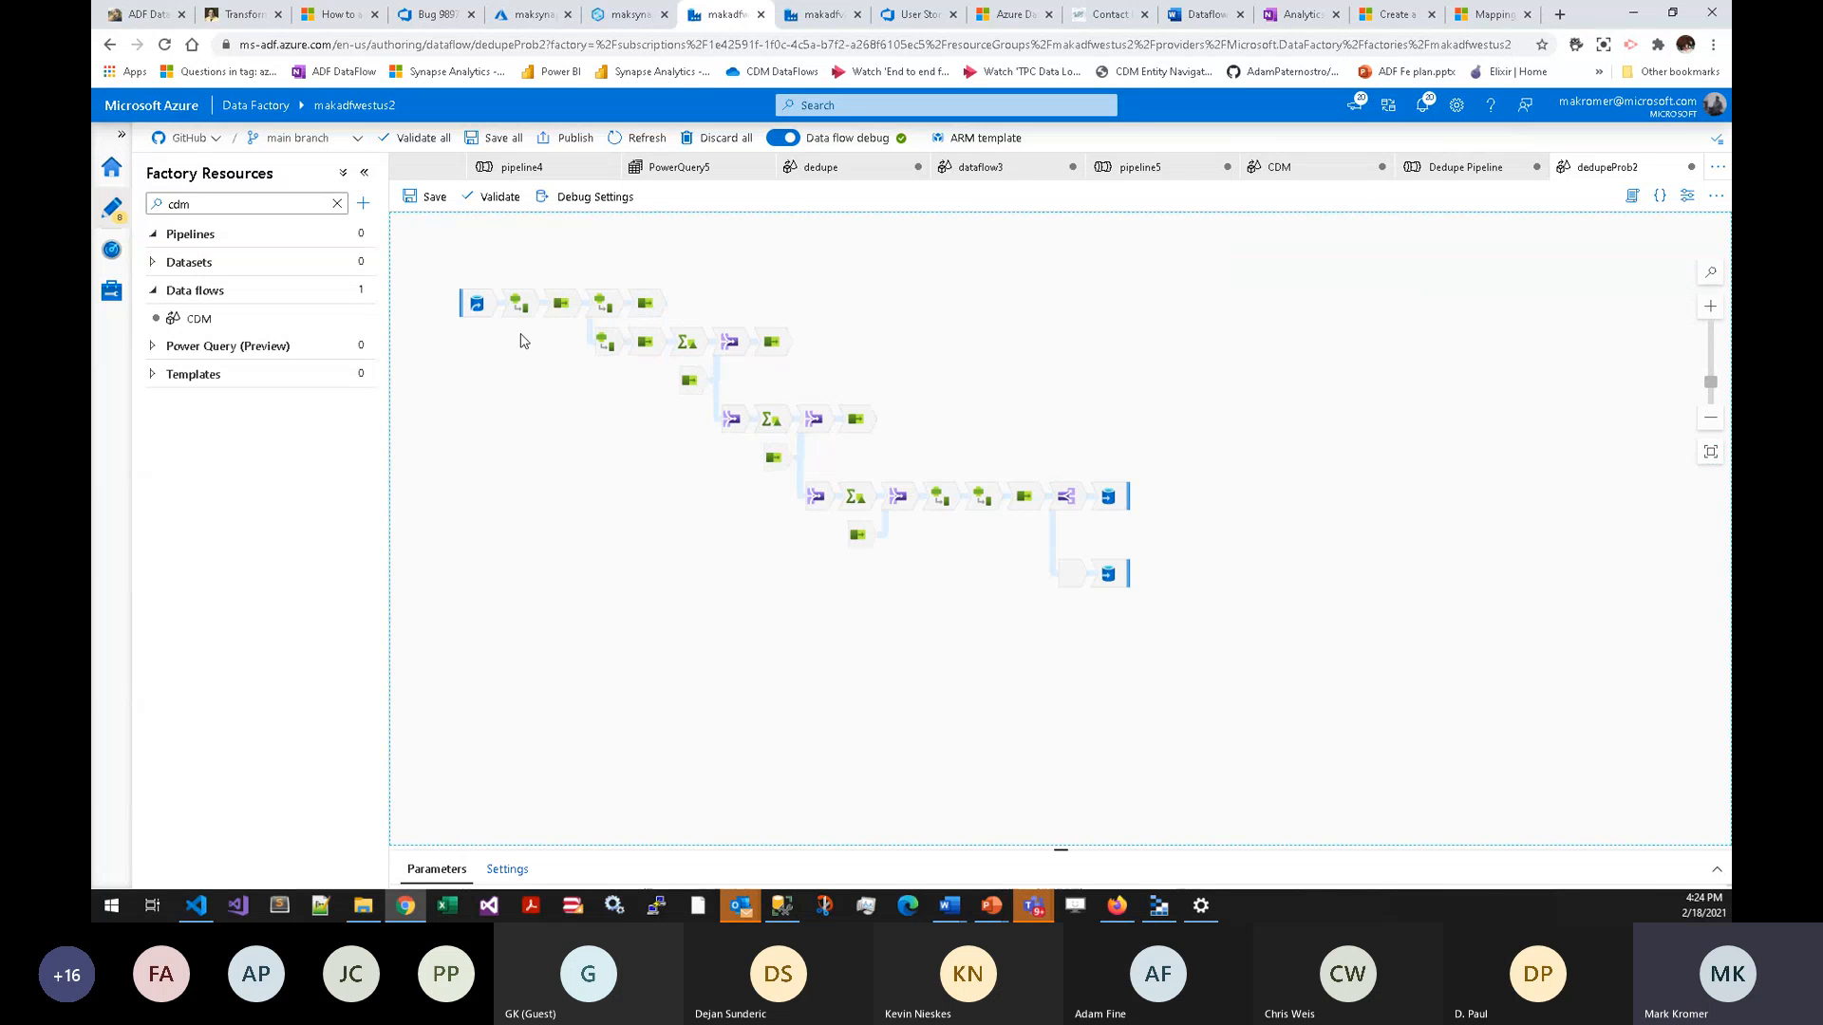
left_click(854, 423)
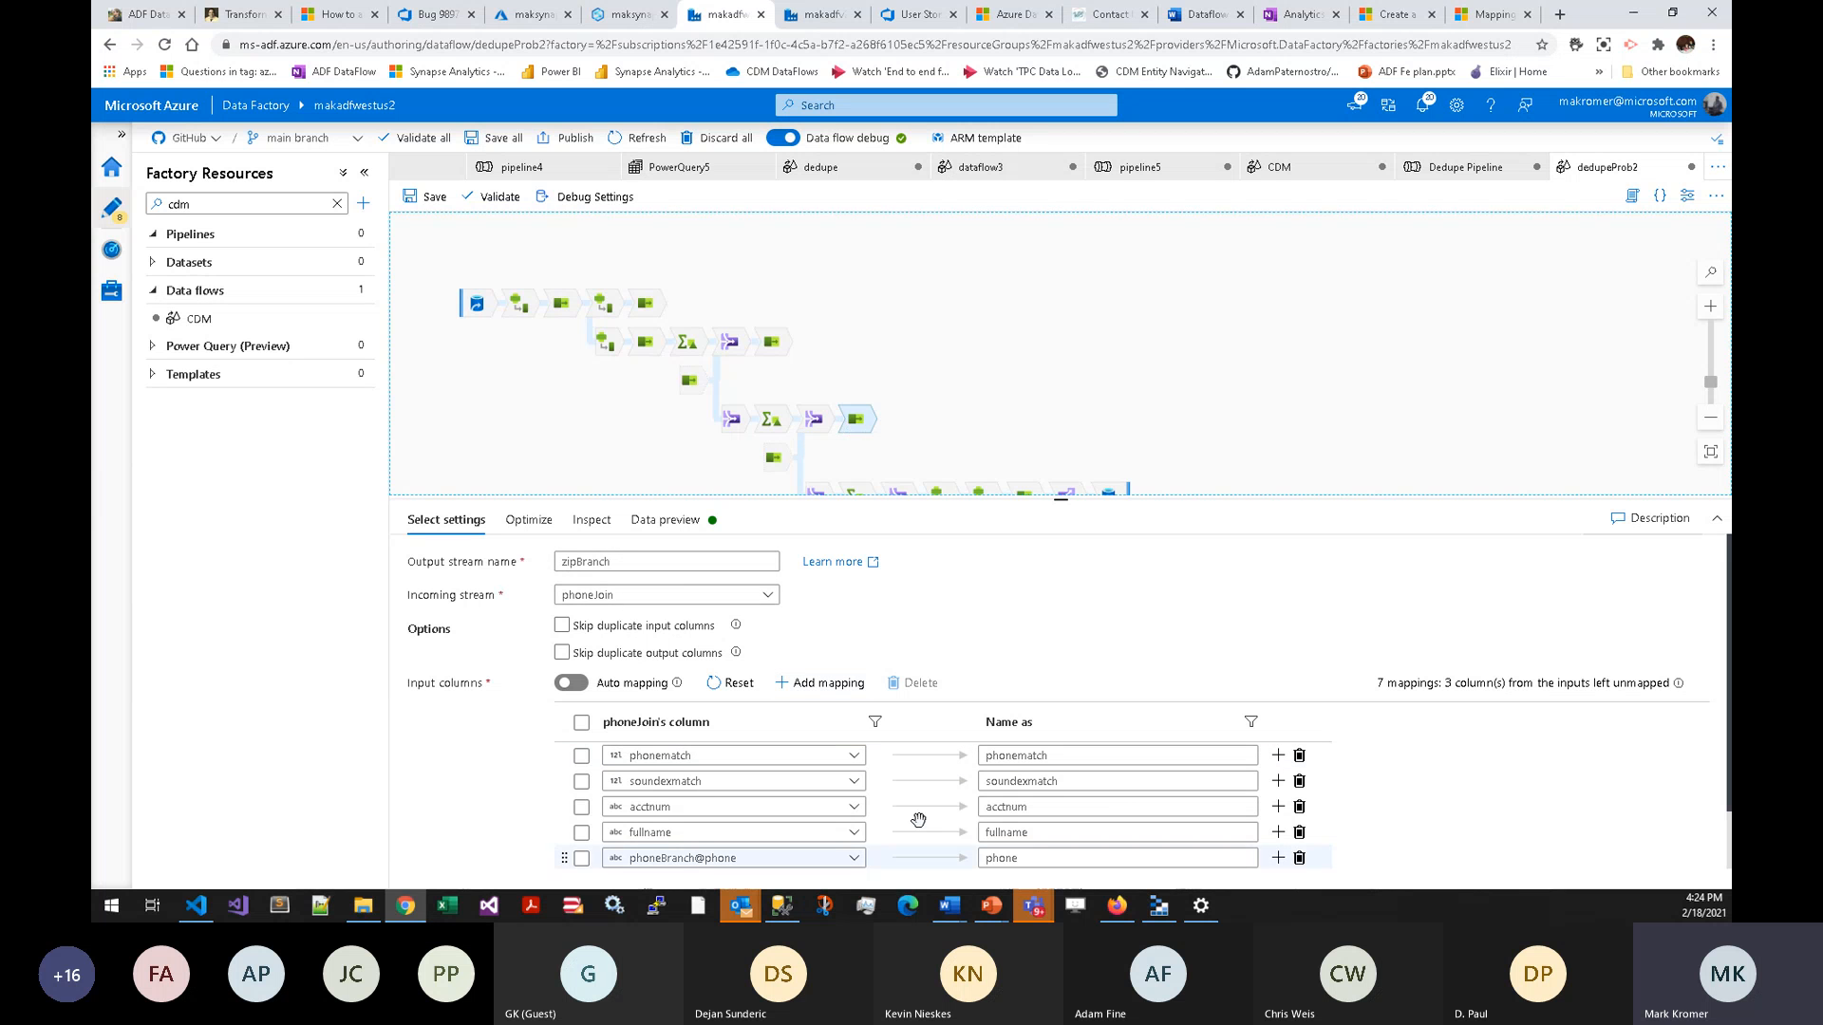
left_click_drag(809, 498, 778, 393)
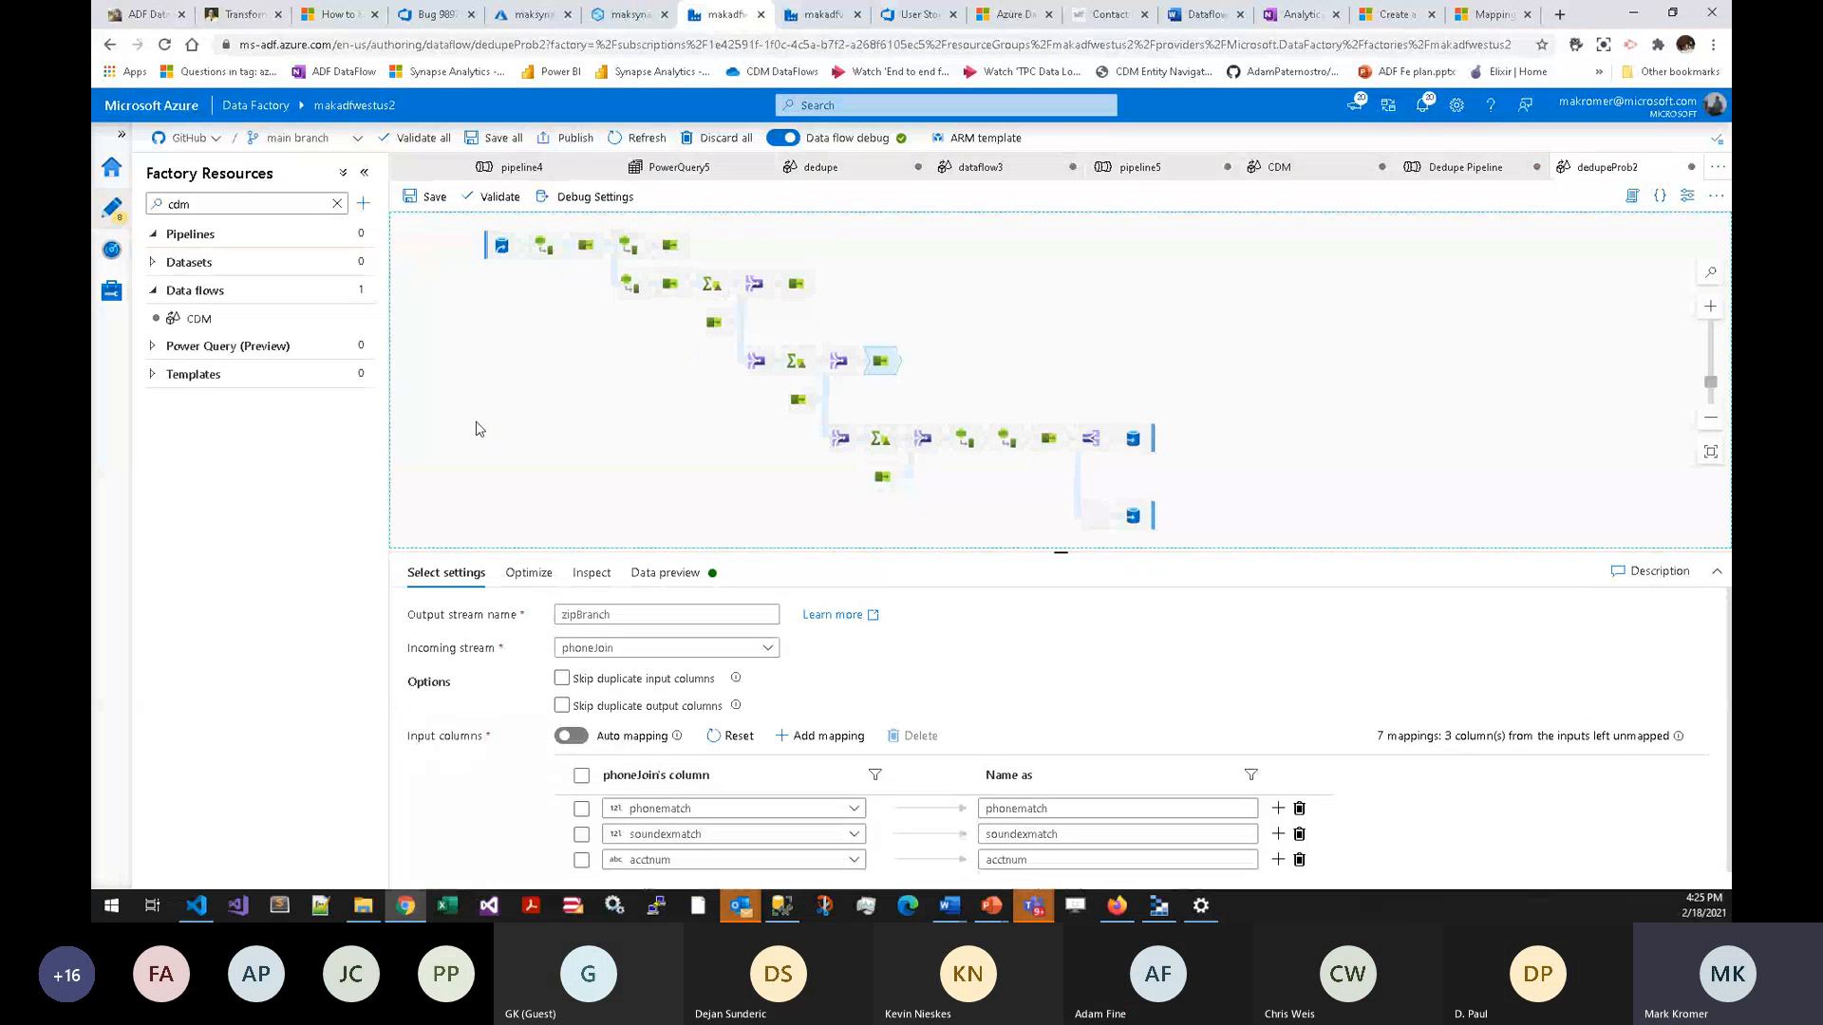
- Review the sourceName source's settings, projected column types and inspected schema
left_click(503, 244)
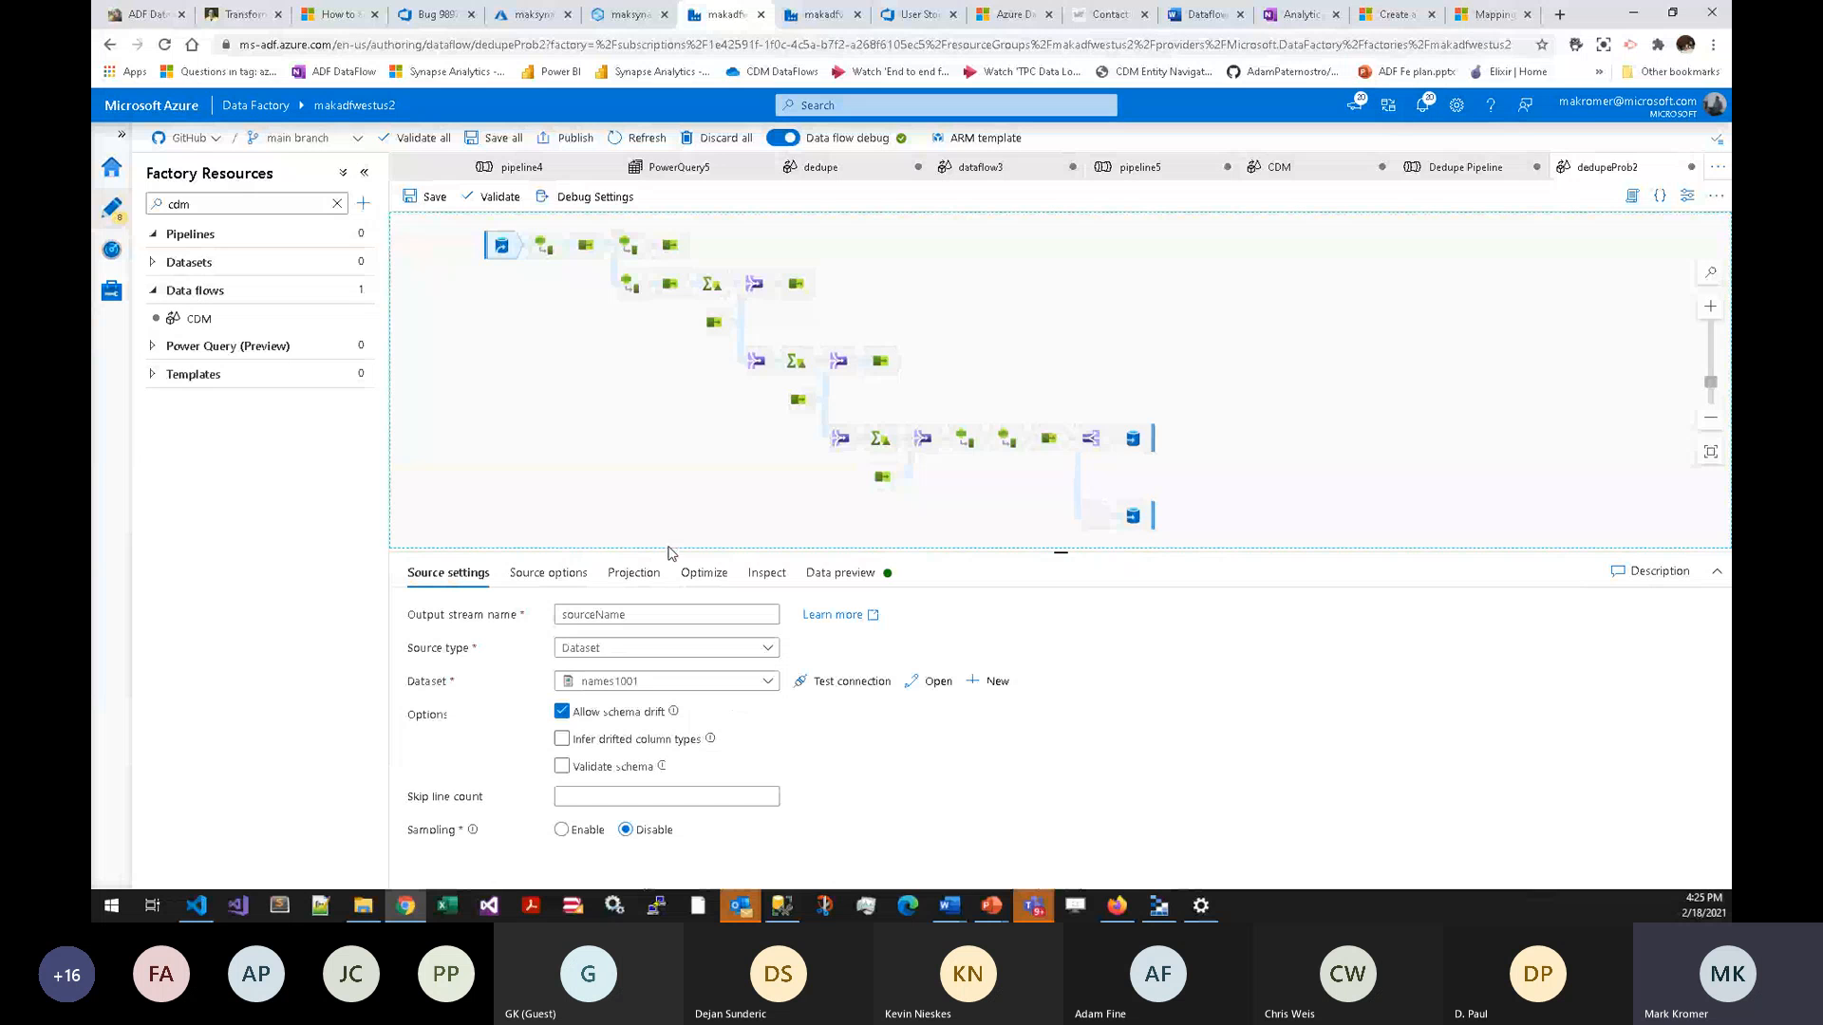
left_click_drag(670, 552, 687, 205)
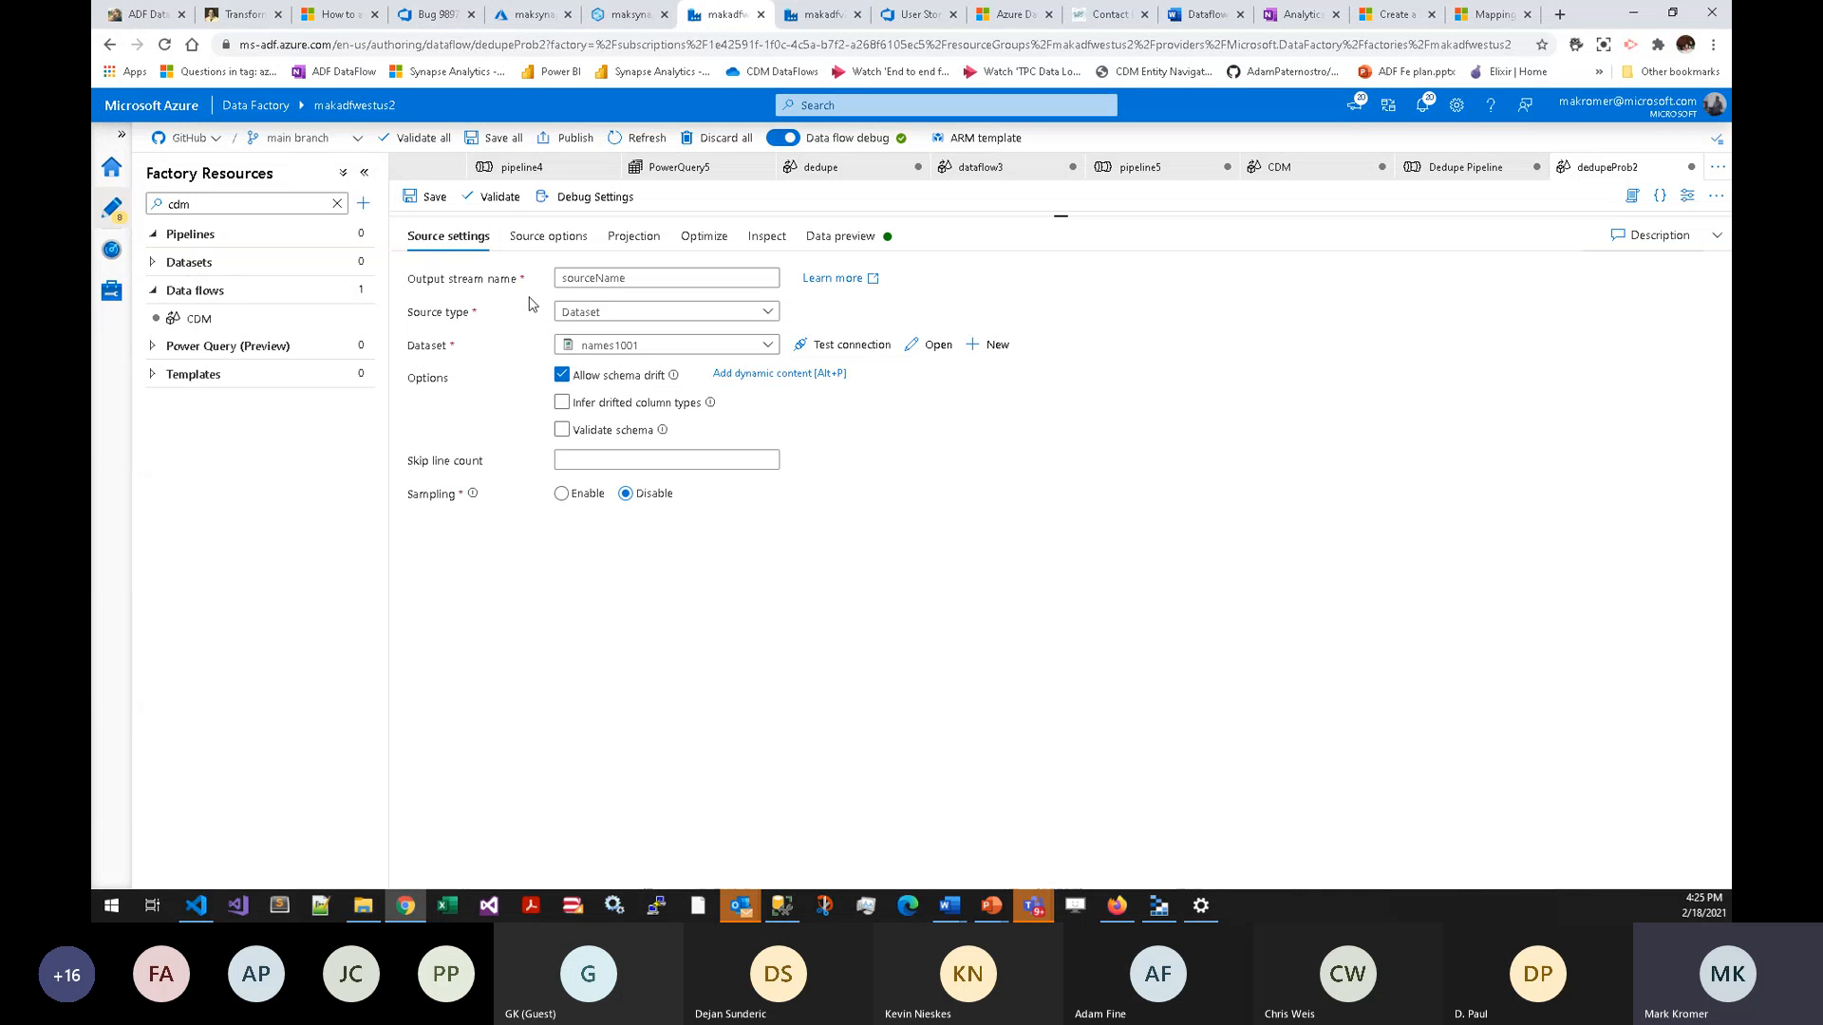
left_click(633, 236)
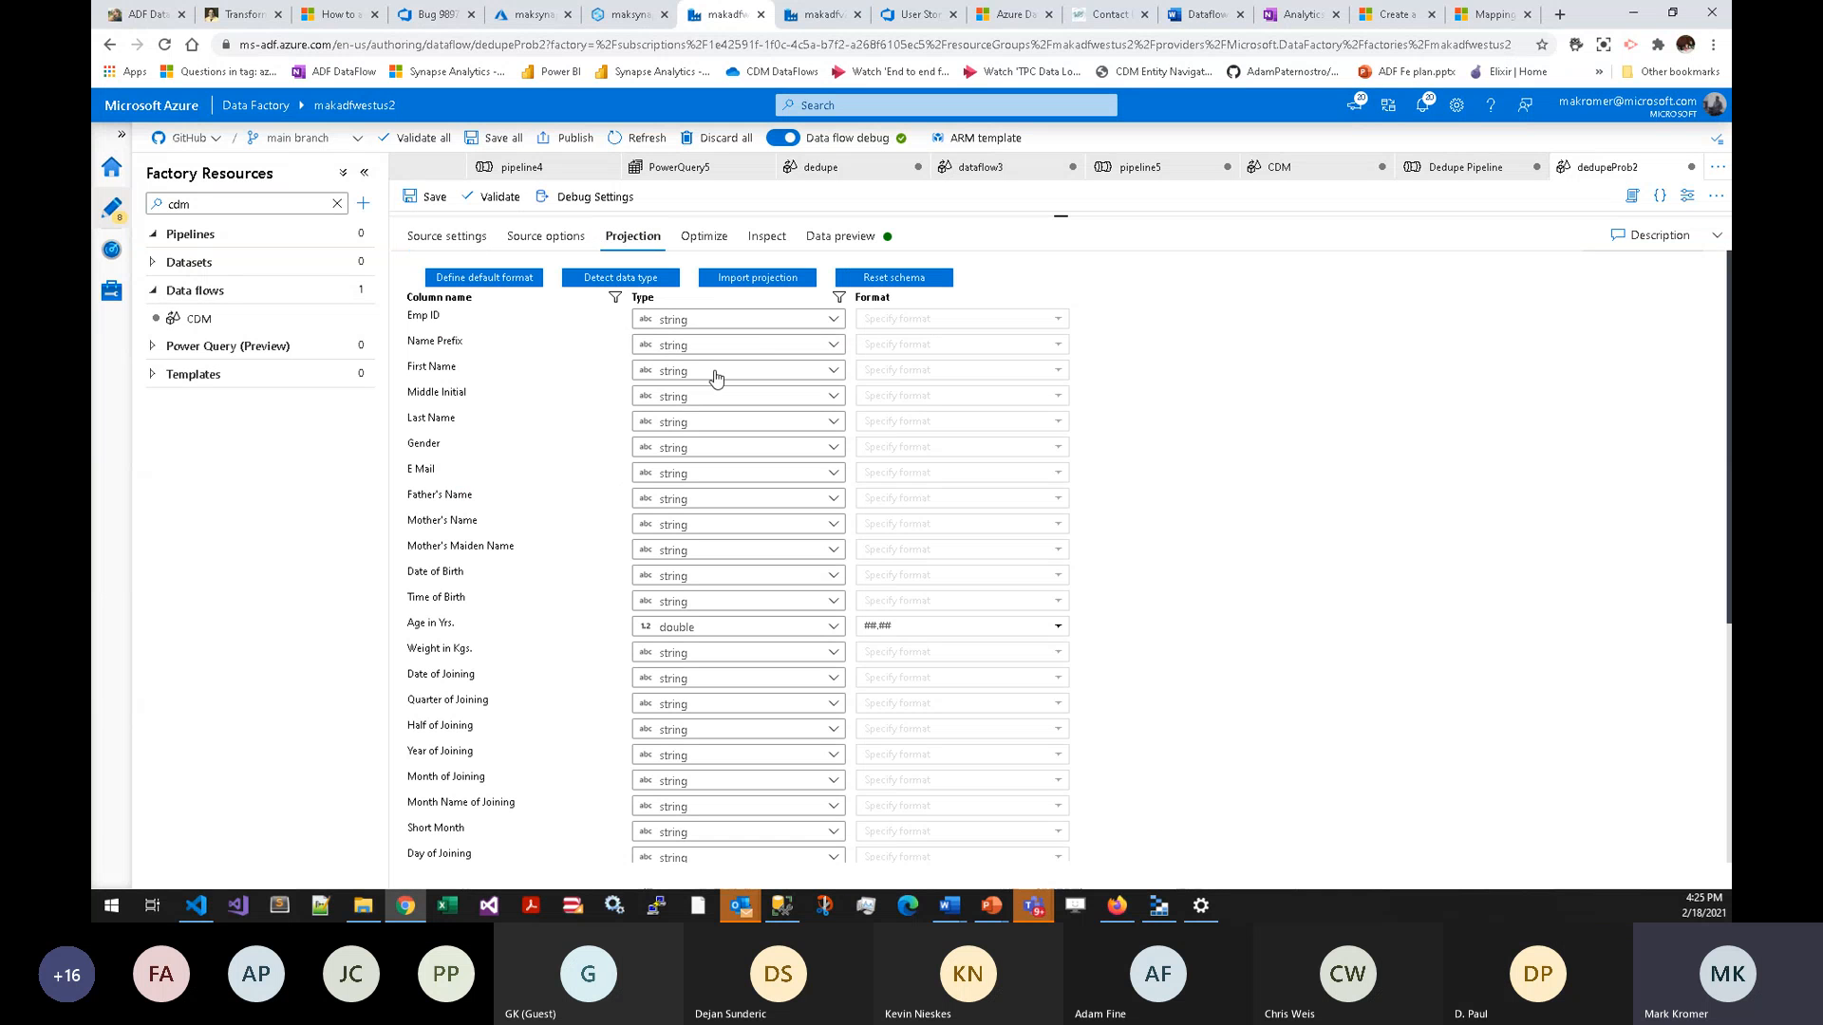
left_click(767, 238)
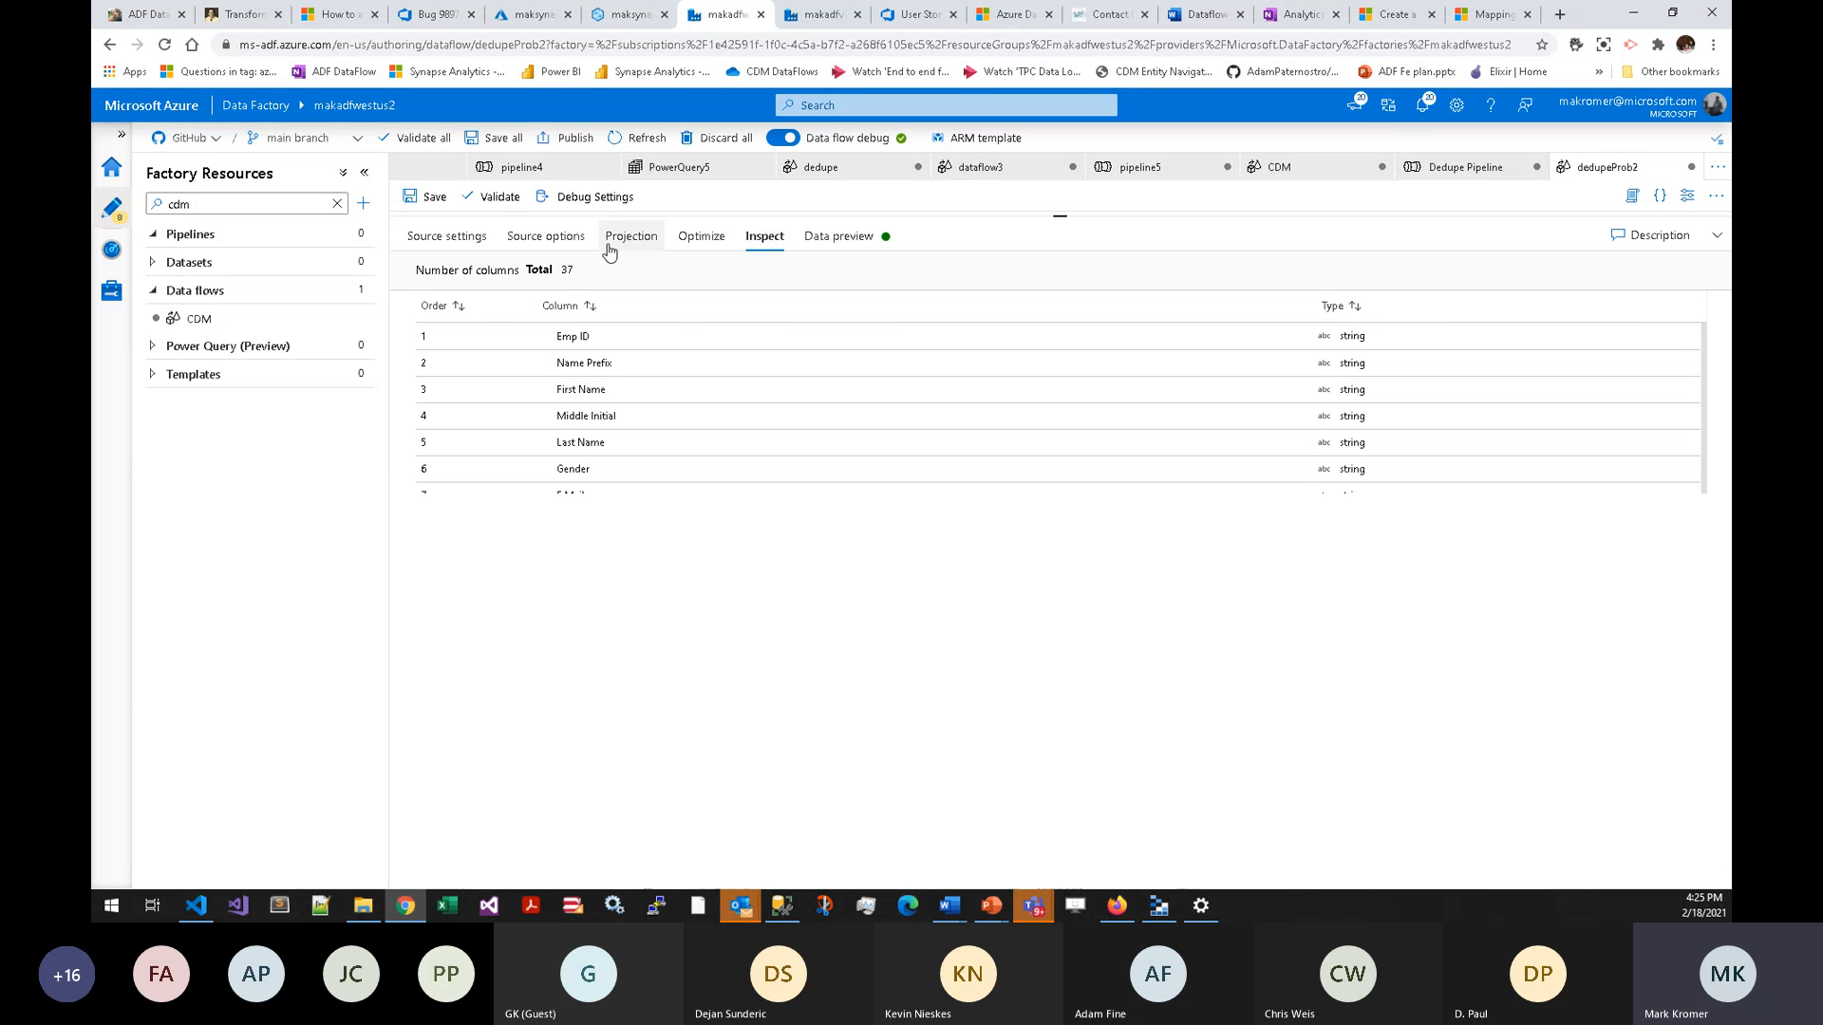
left_click(631, 237)
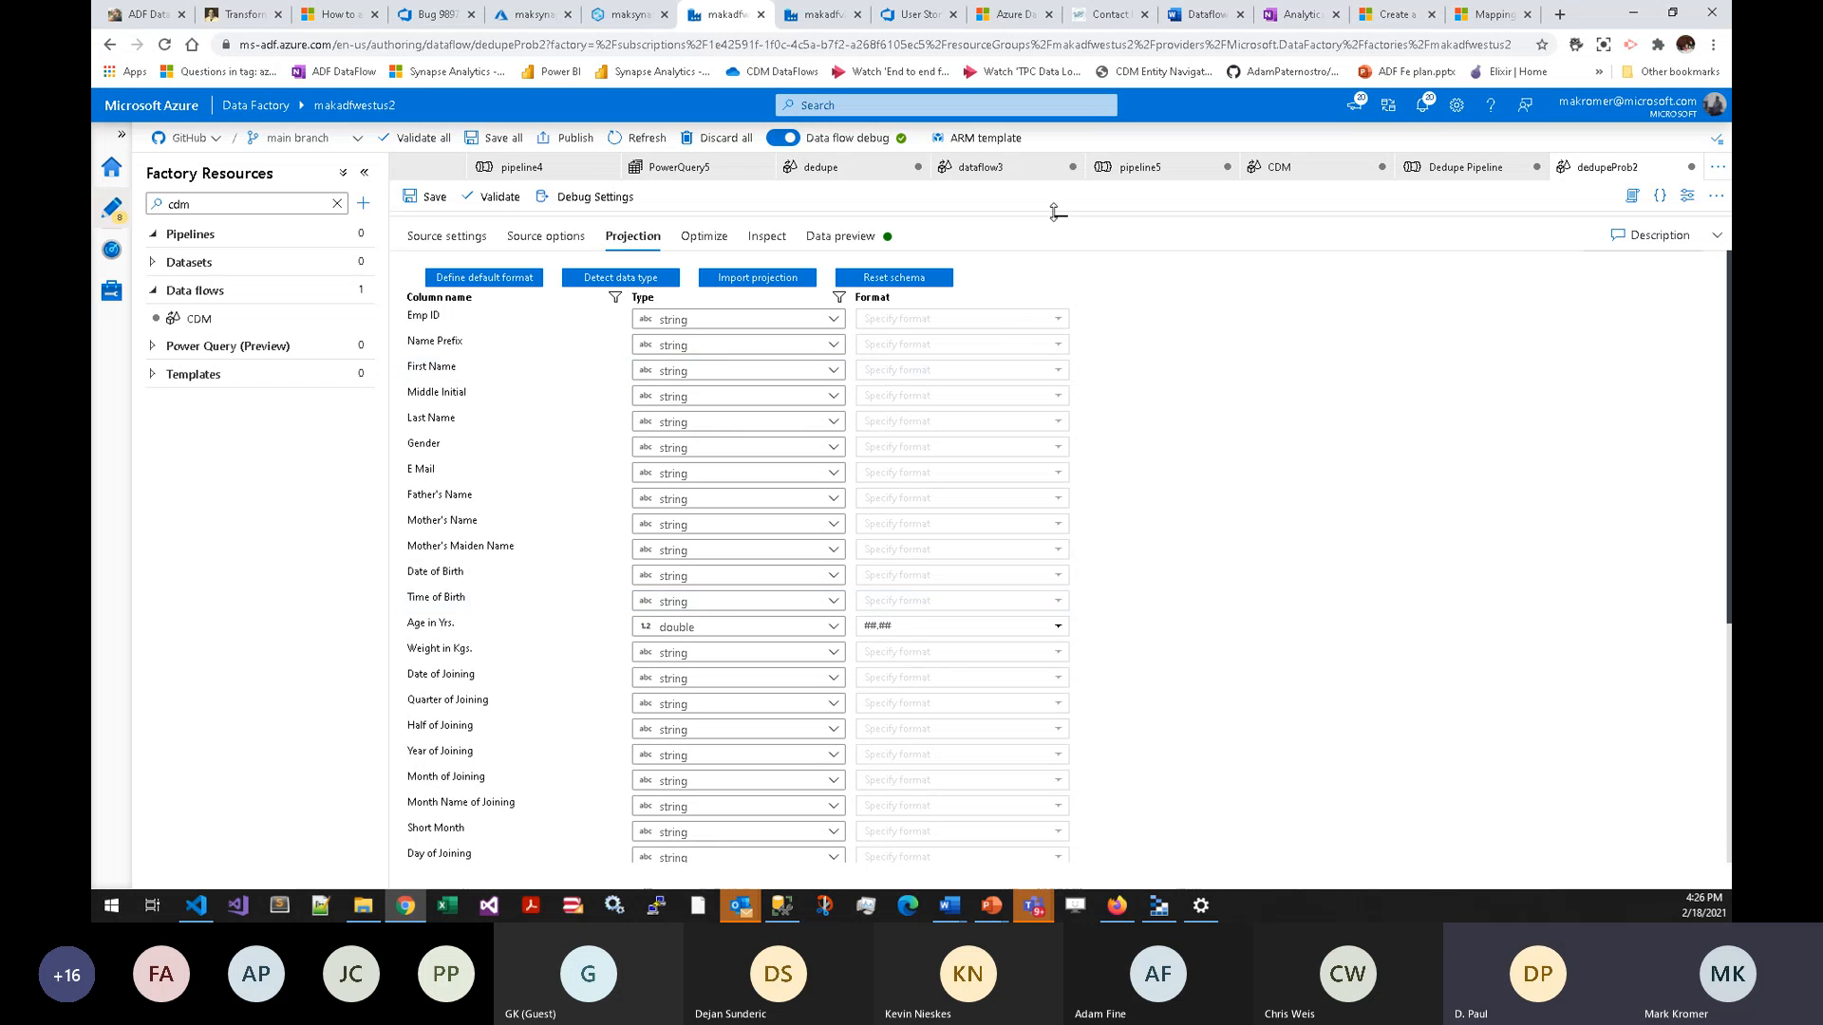
left_click_drag(1054, 212, 995, 530)
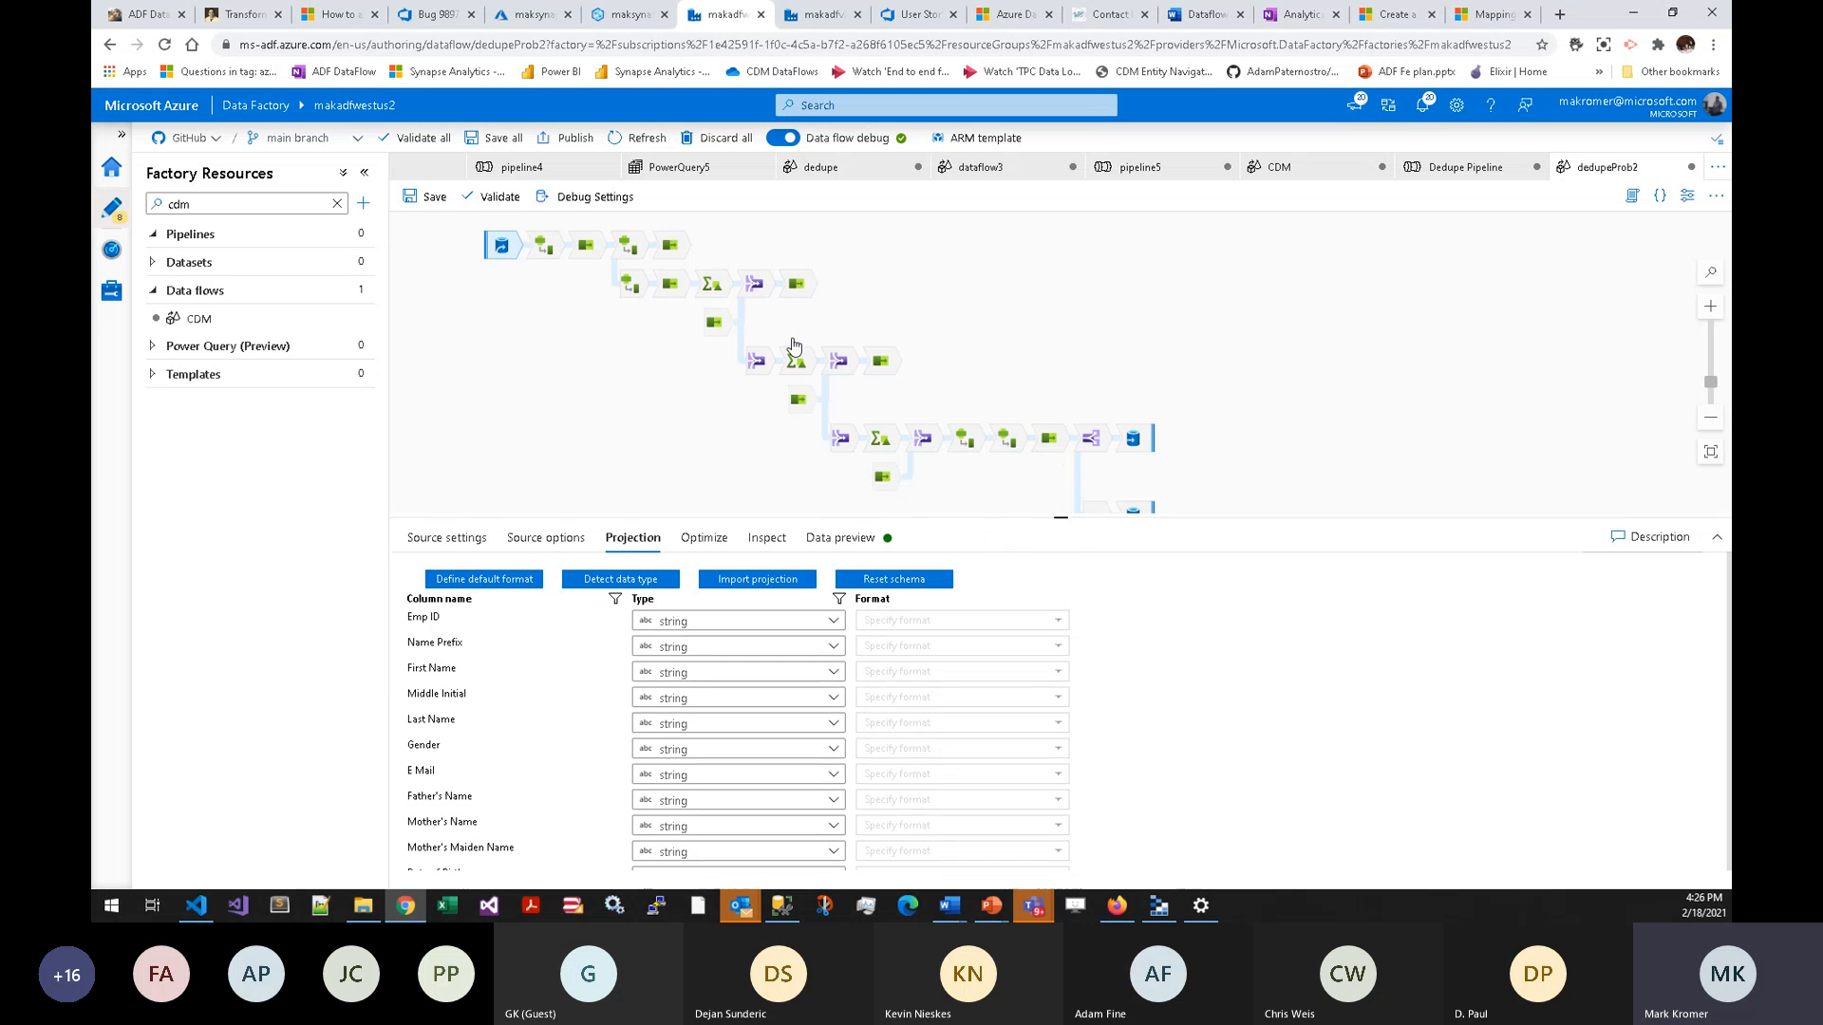
- Examine the column mappings of the Orig1 and soundexBranch select transformations
left_click(674, 287)
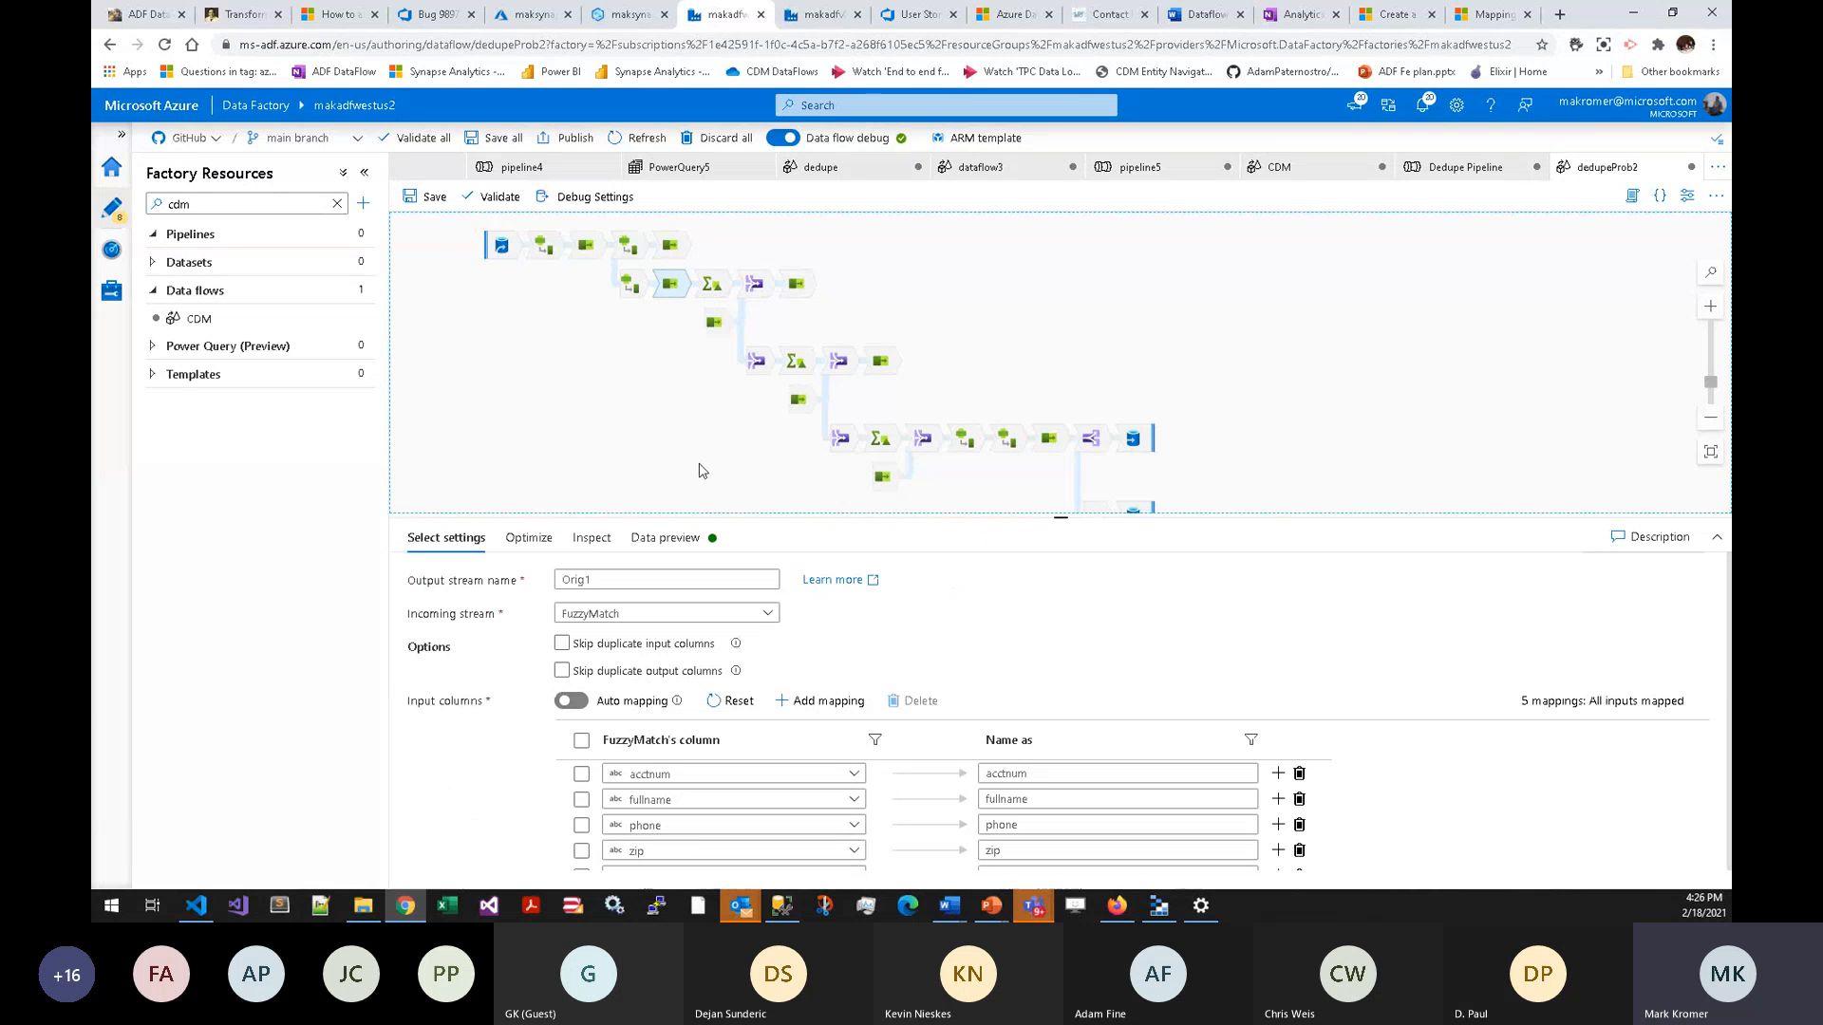
left_click_drag(691, 516, 687, 332)
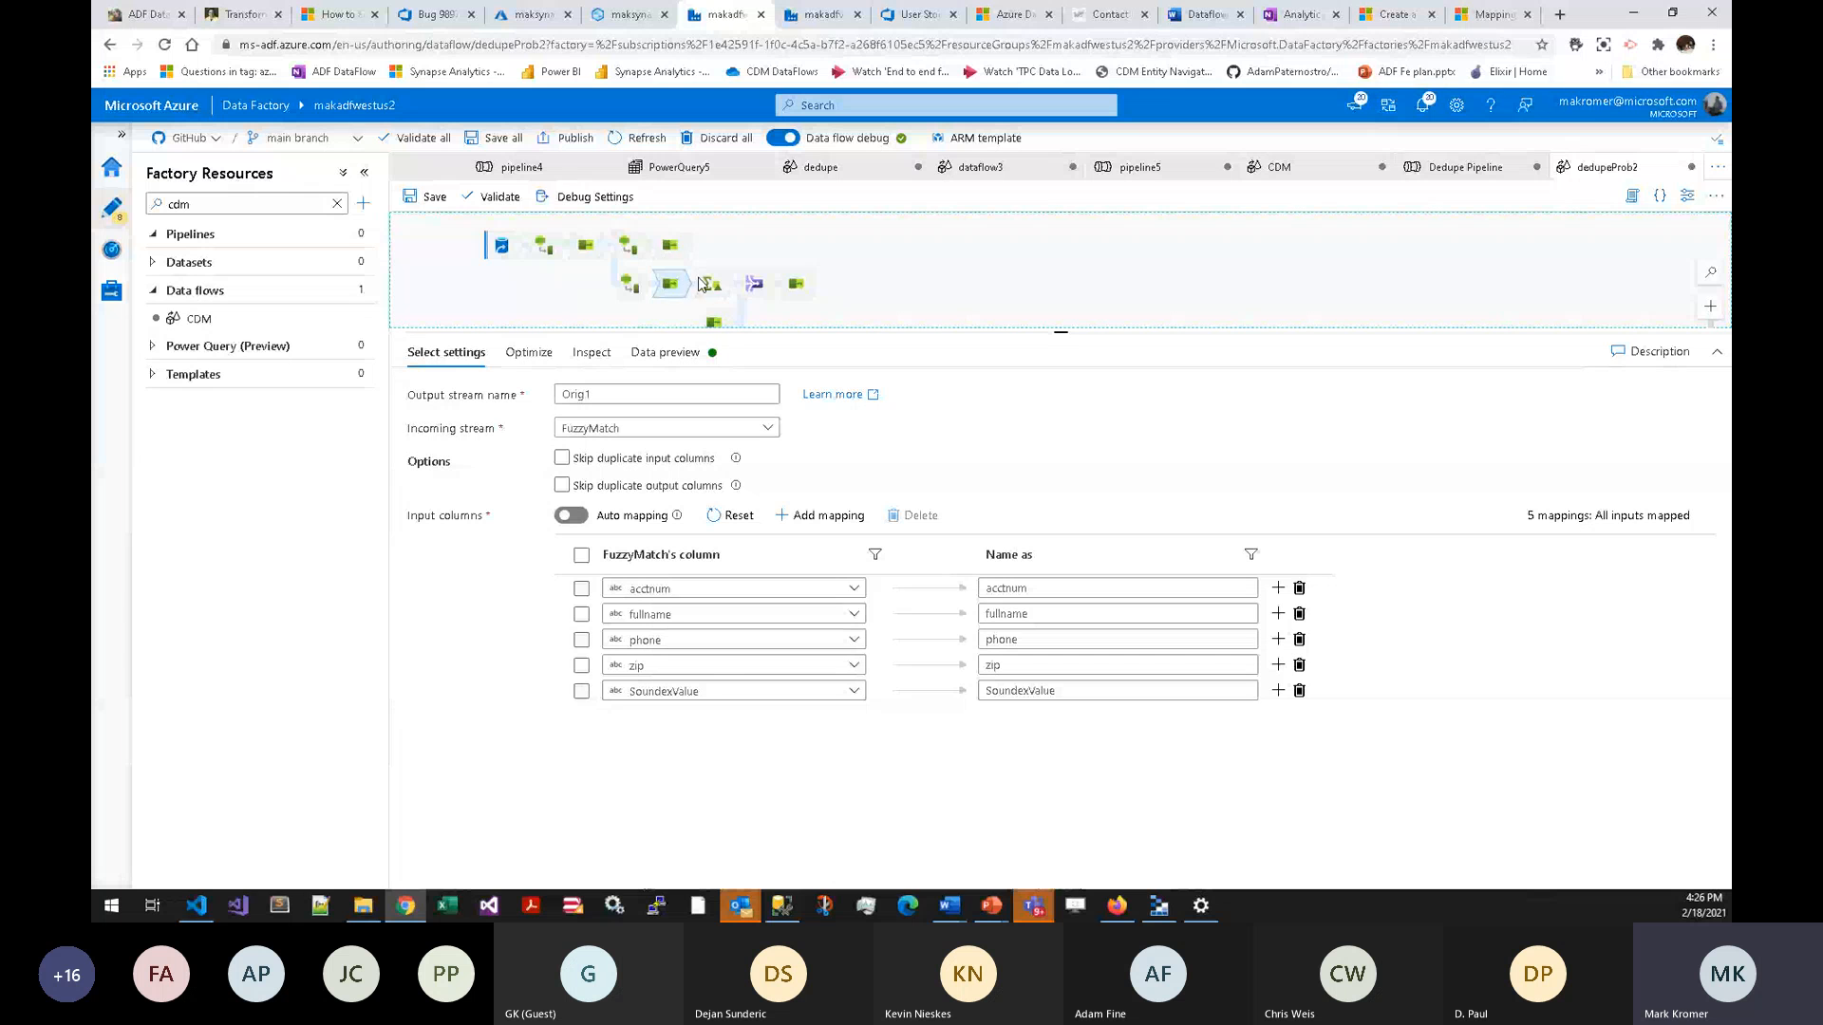
left_click(671, 246)
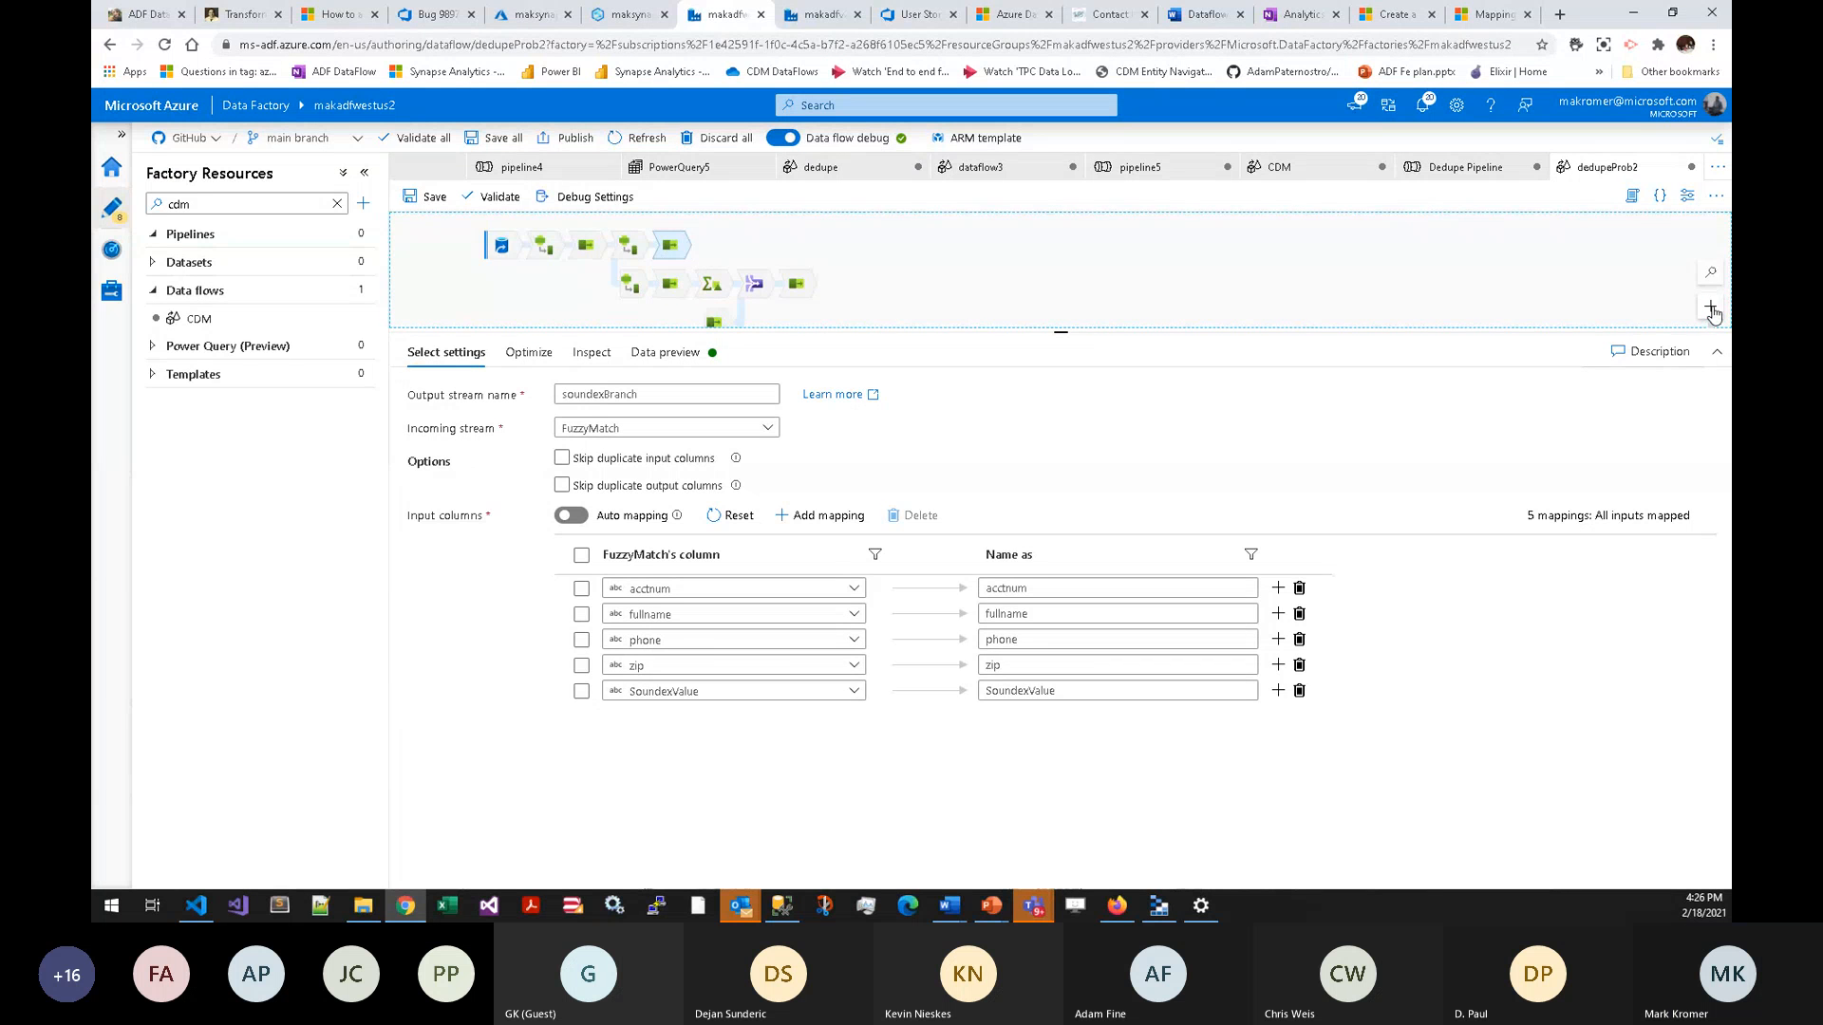
- Add a derived column transformation after soundexBranch with a new column named "da"
left_click(1711, 307)
left_click(1711, 307)
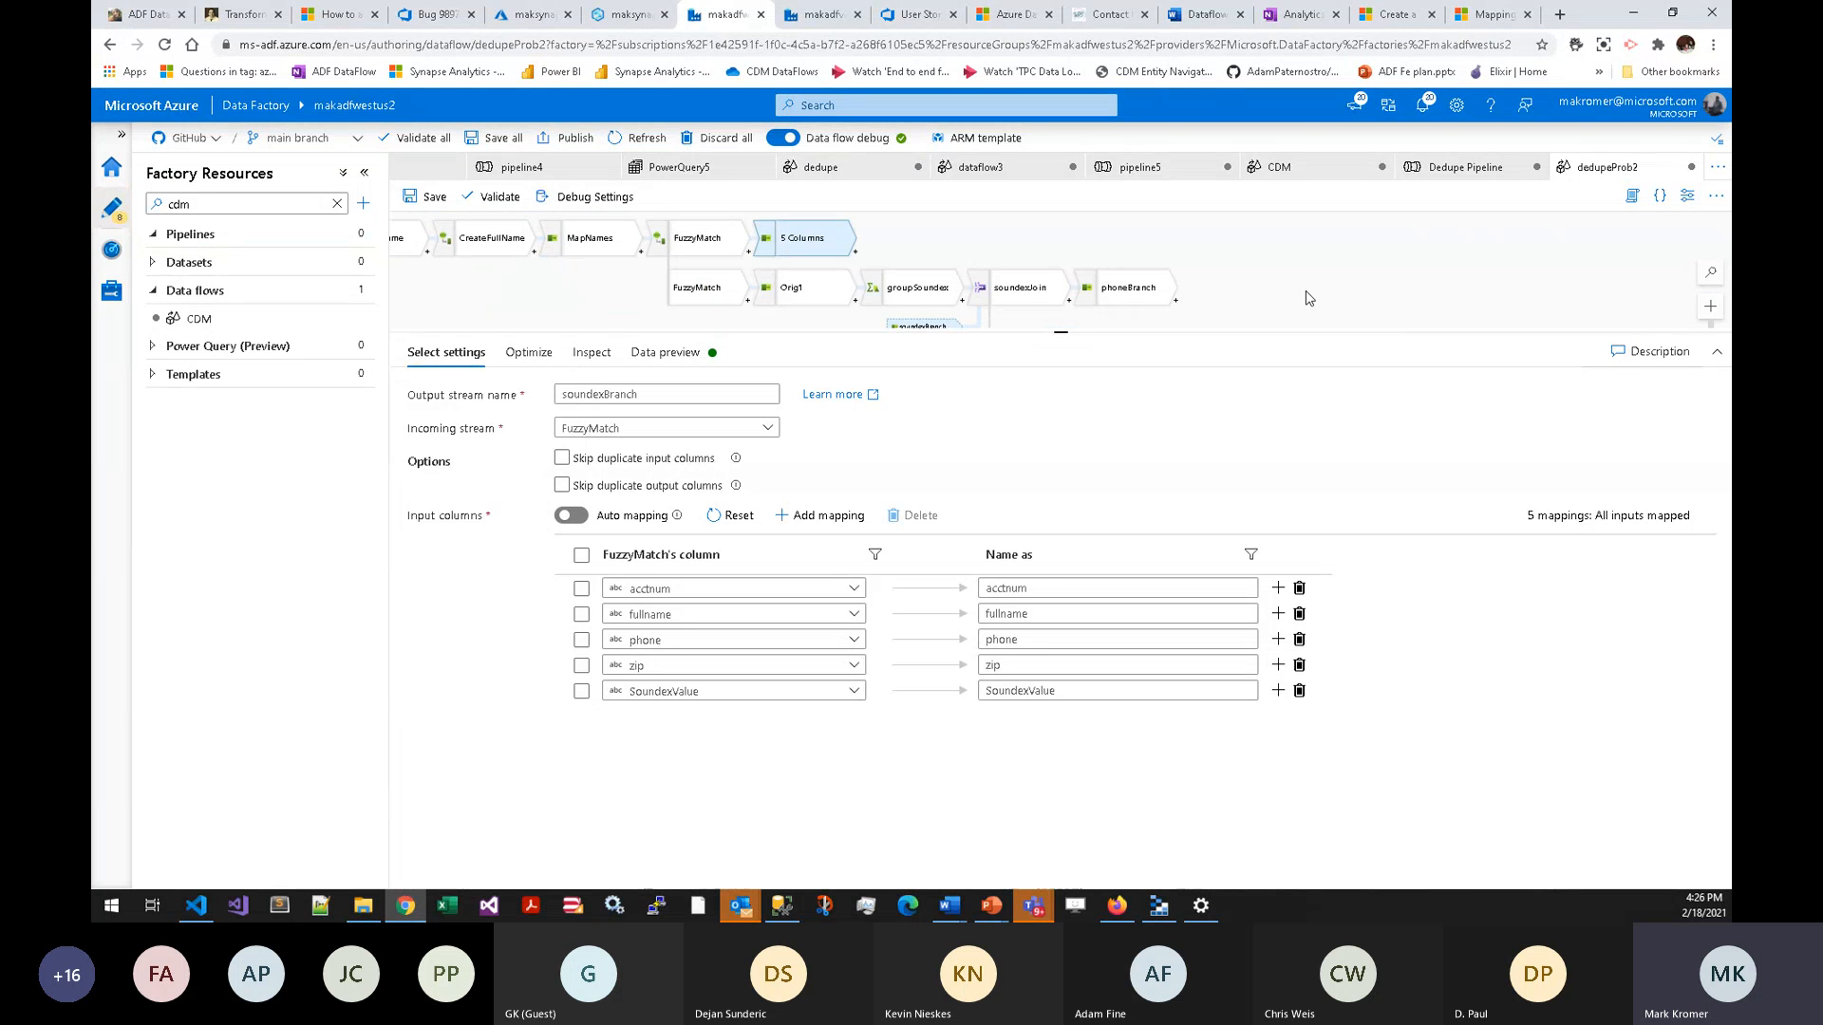
left_click(856, 254)
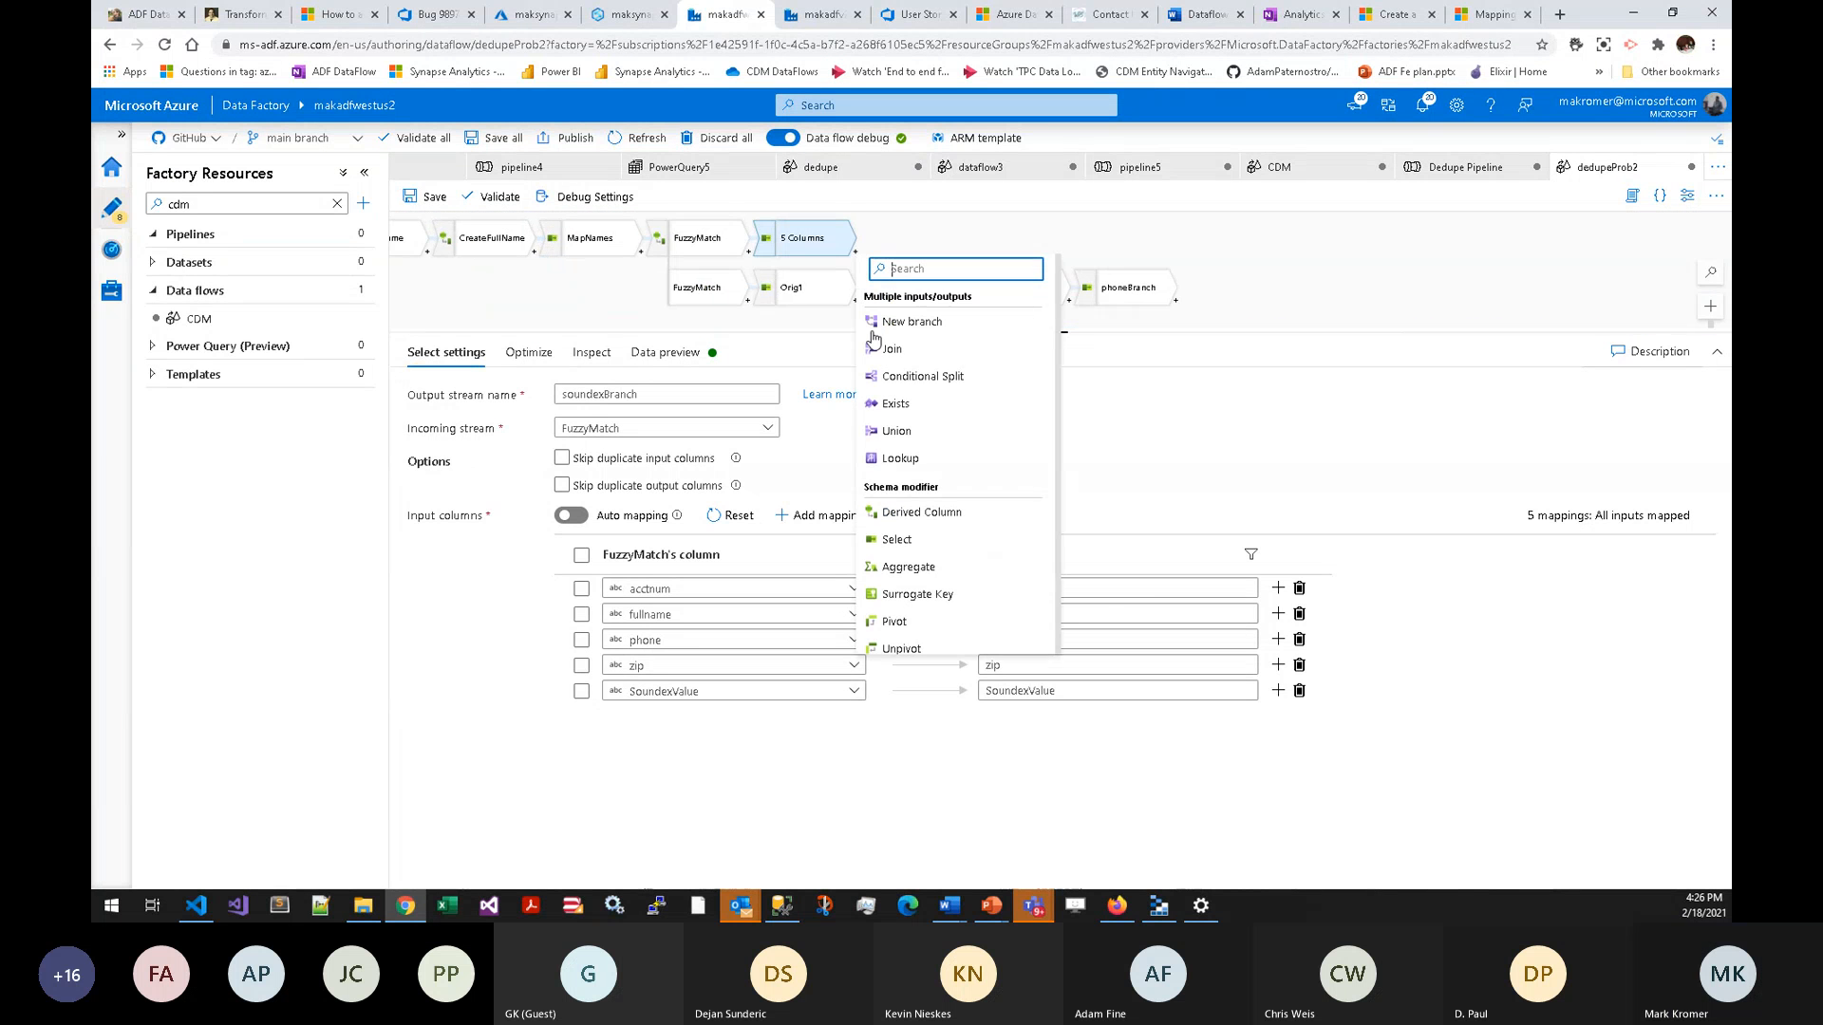
left_click(931, 513)
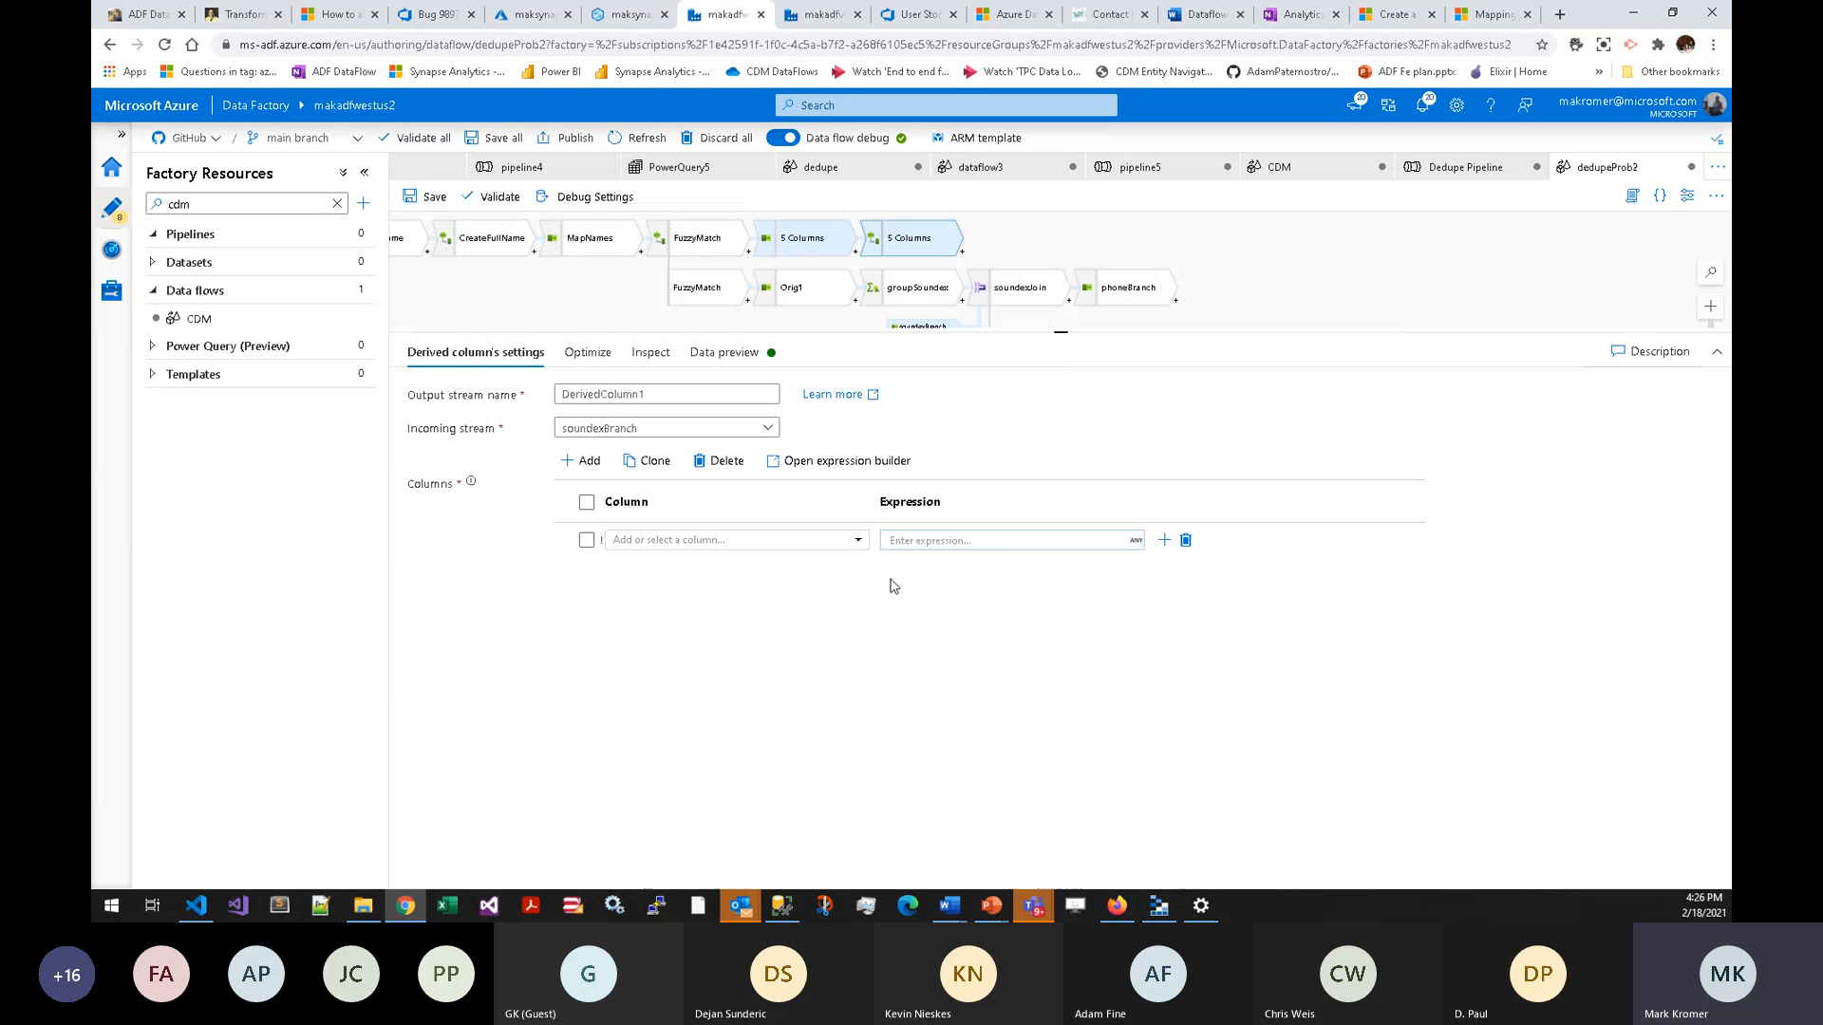
left_click(831, 539)
type("da")
left_click(845, 515)
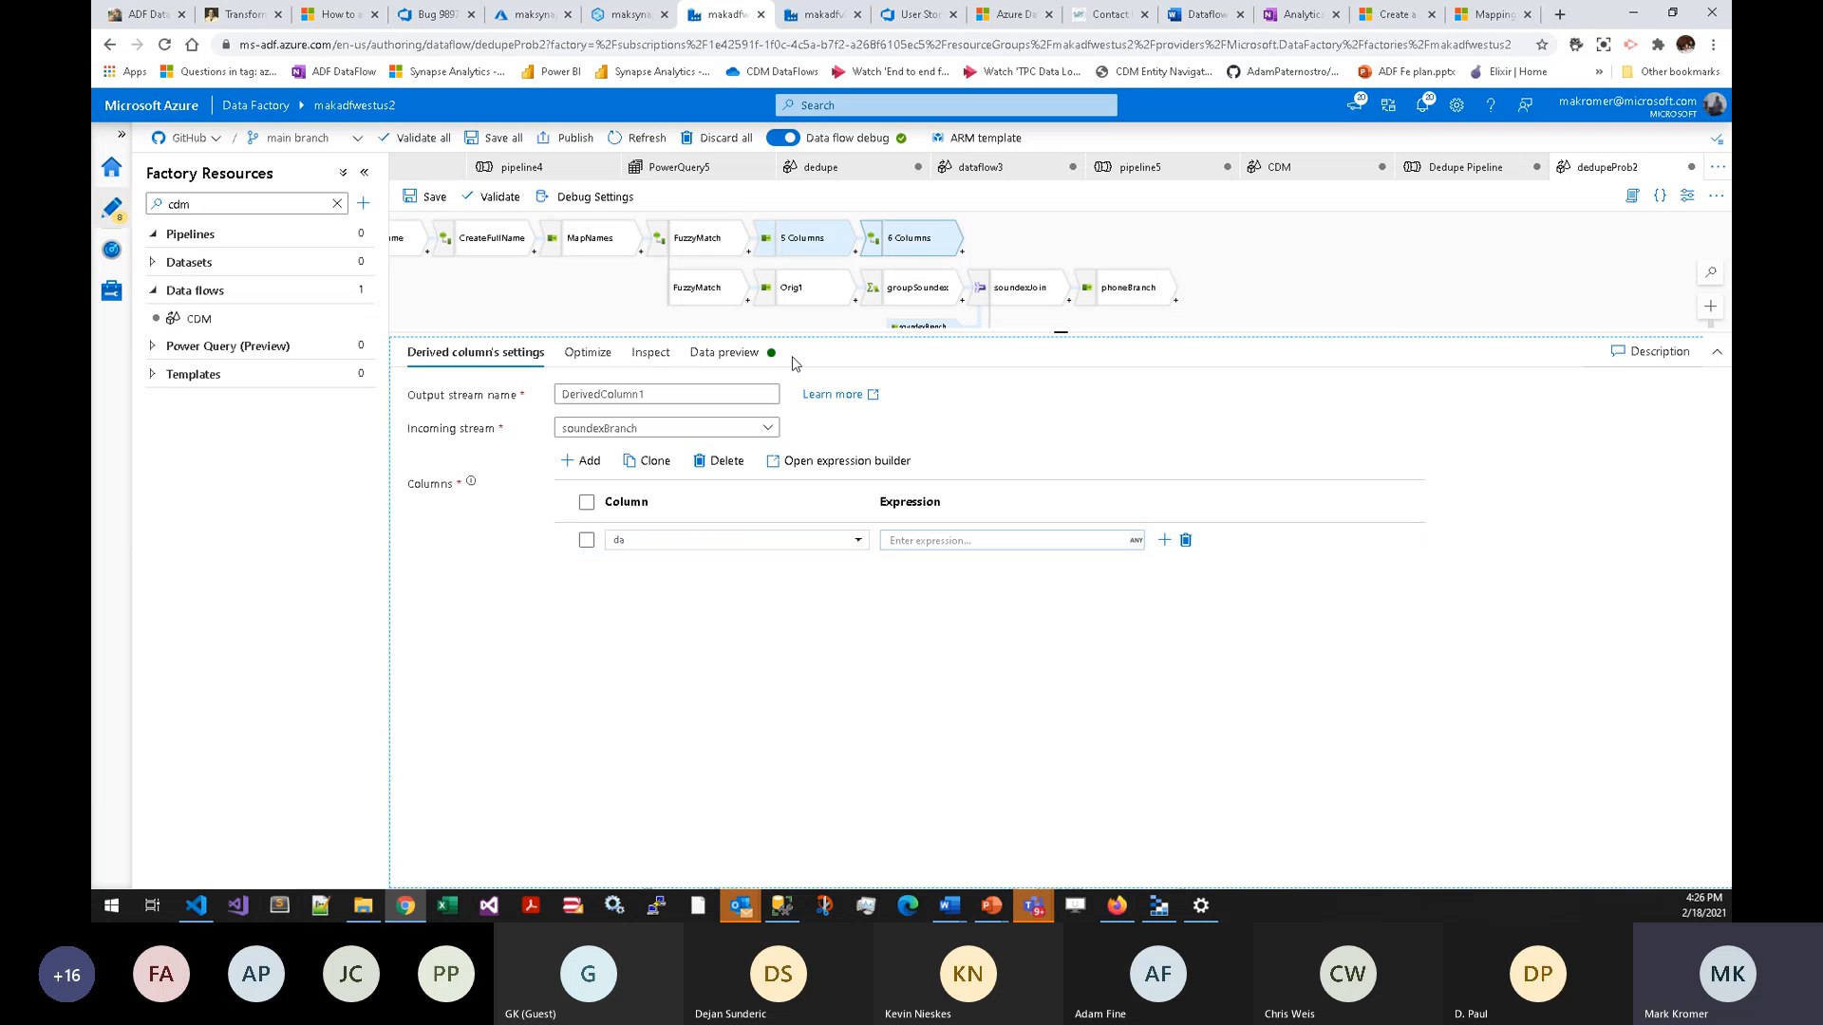
- Add a derived column transformation directly after the sourceName source
left_click_drag(508, 279, 771, 284)
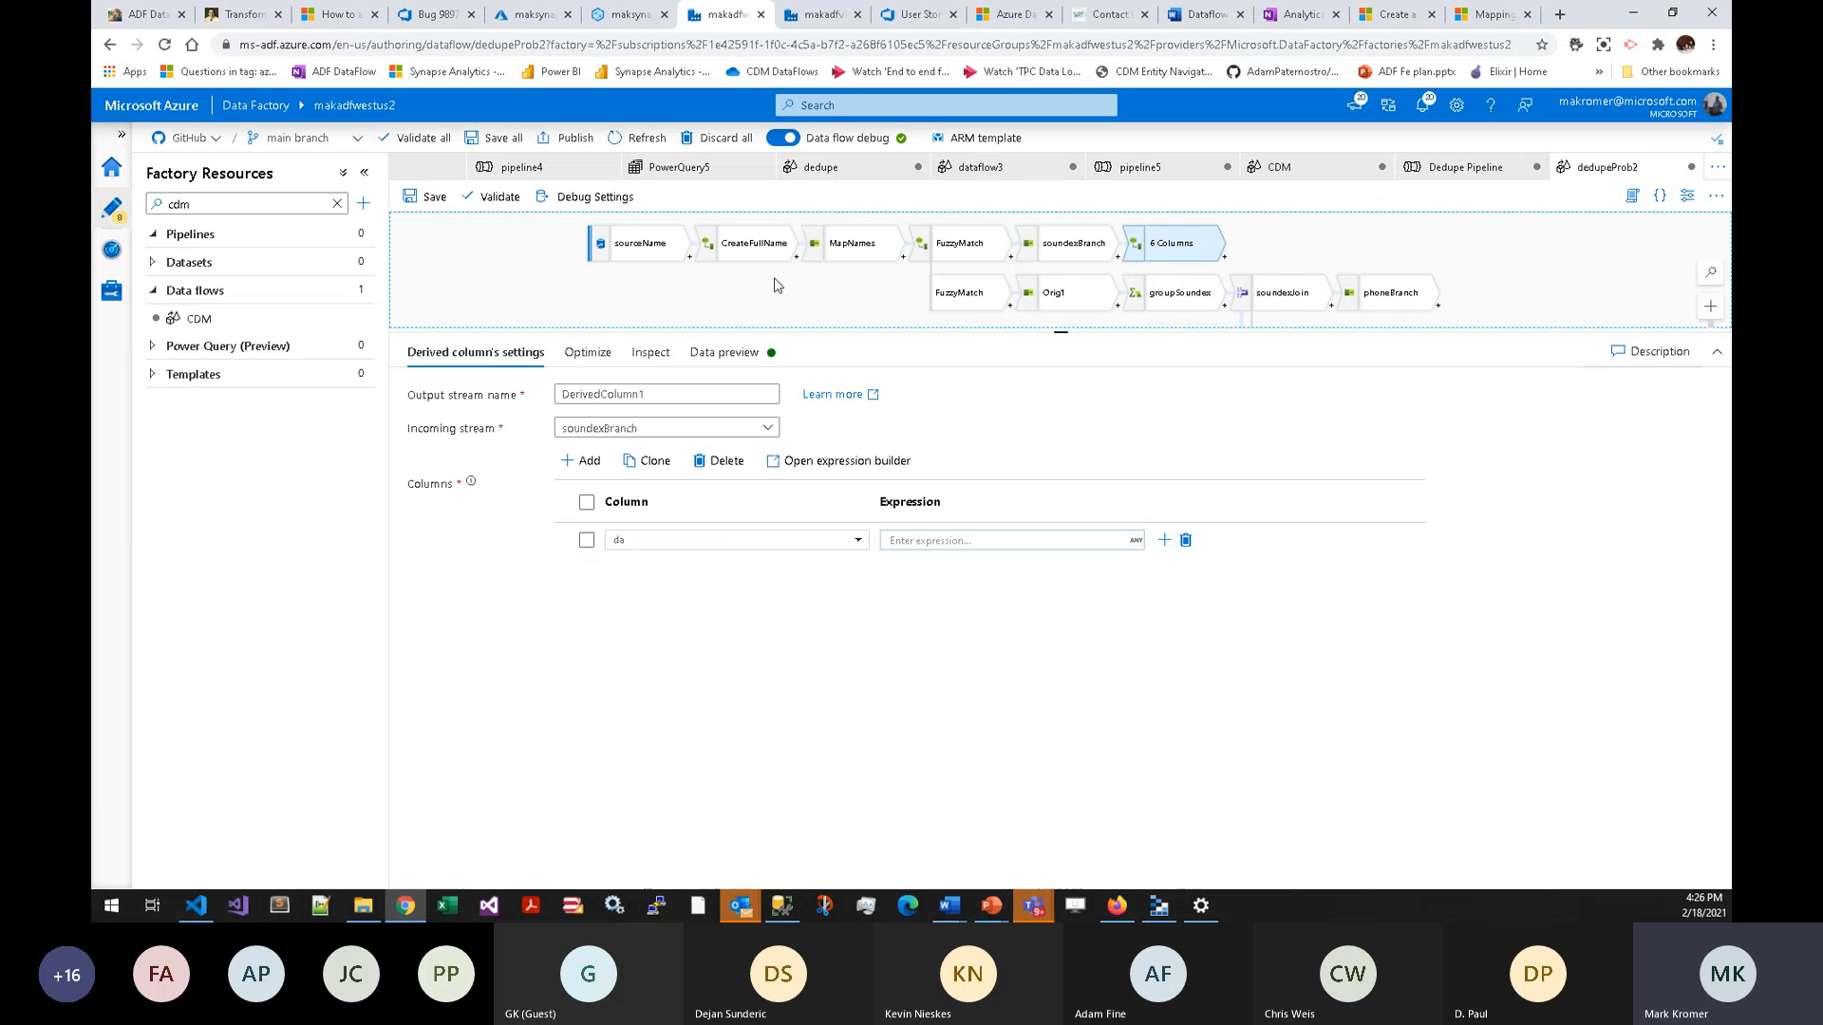
left_click(690, 257)
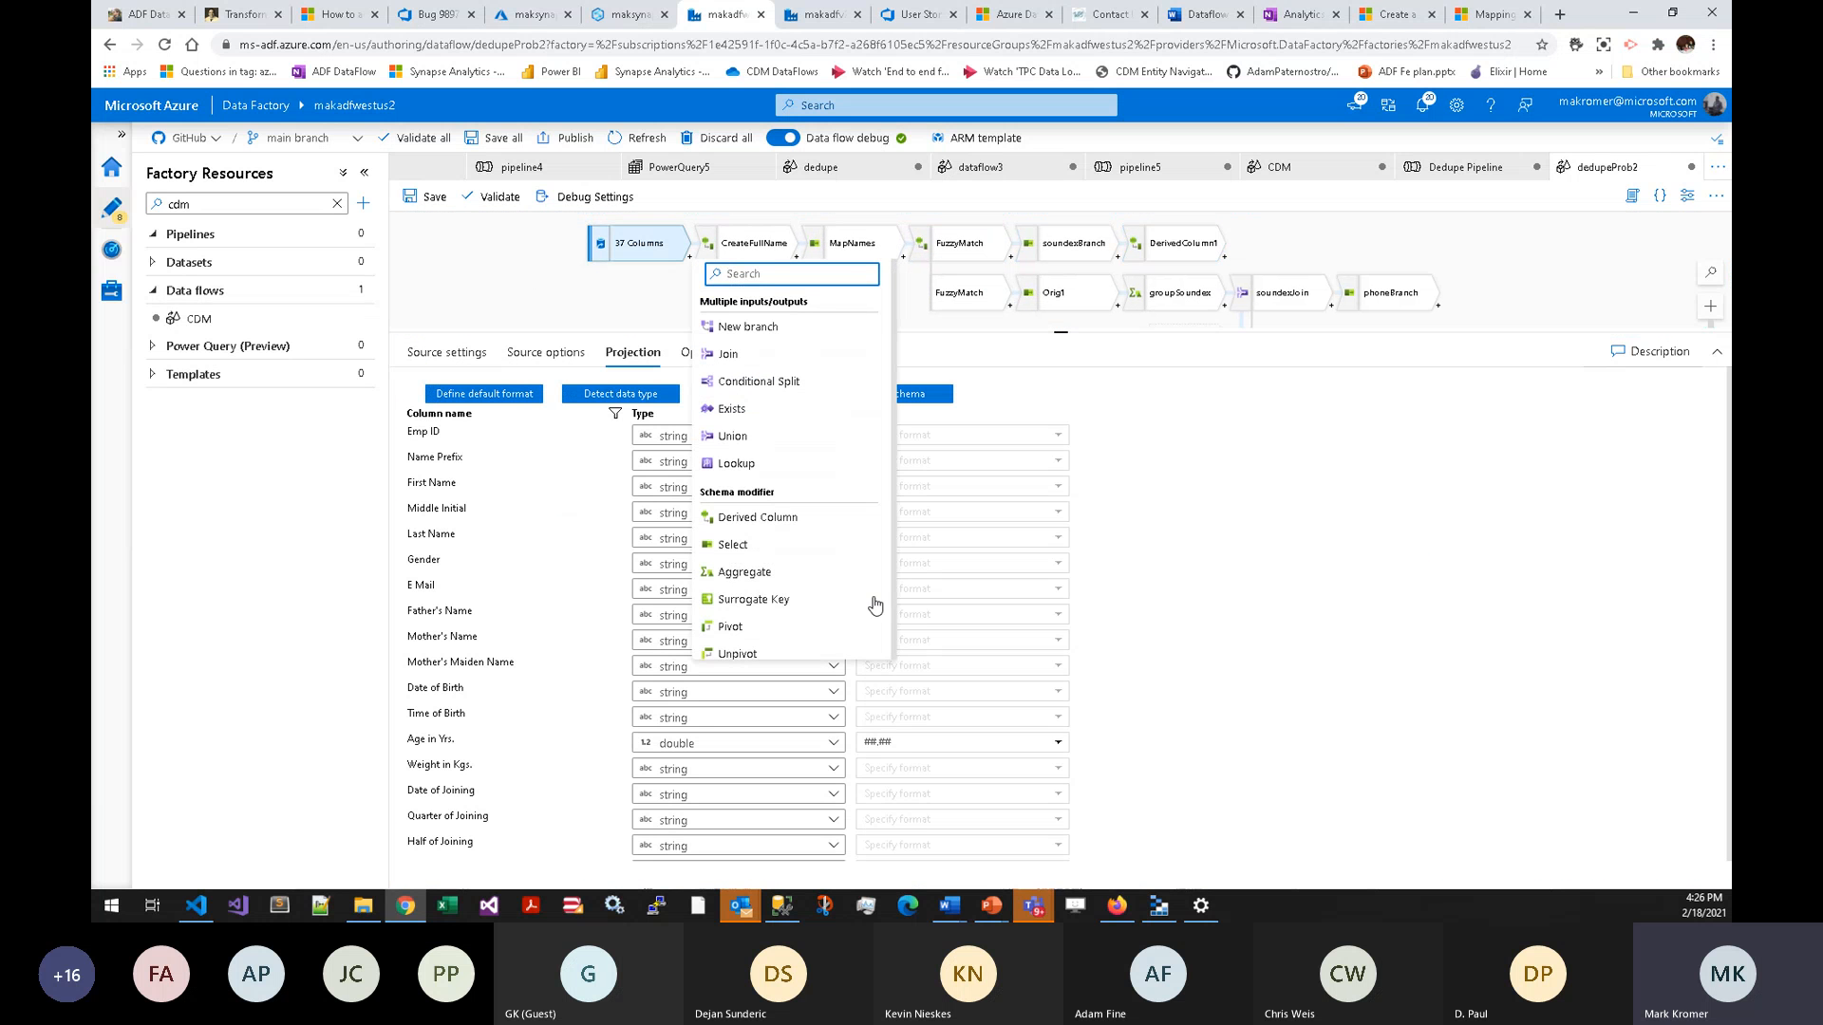
left_click(738, 518)
- Choose the existing Date of Birth column as the column to derive
left_click(726, 539)
type("date")
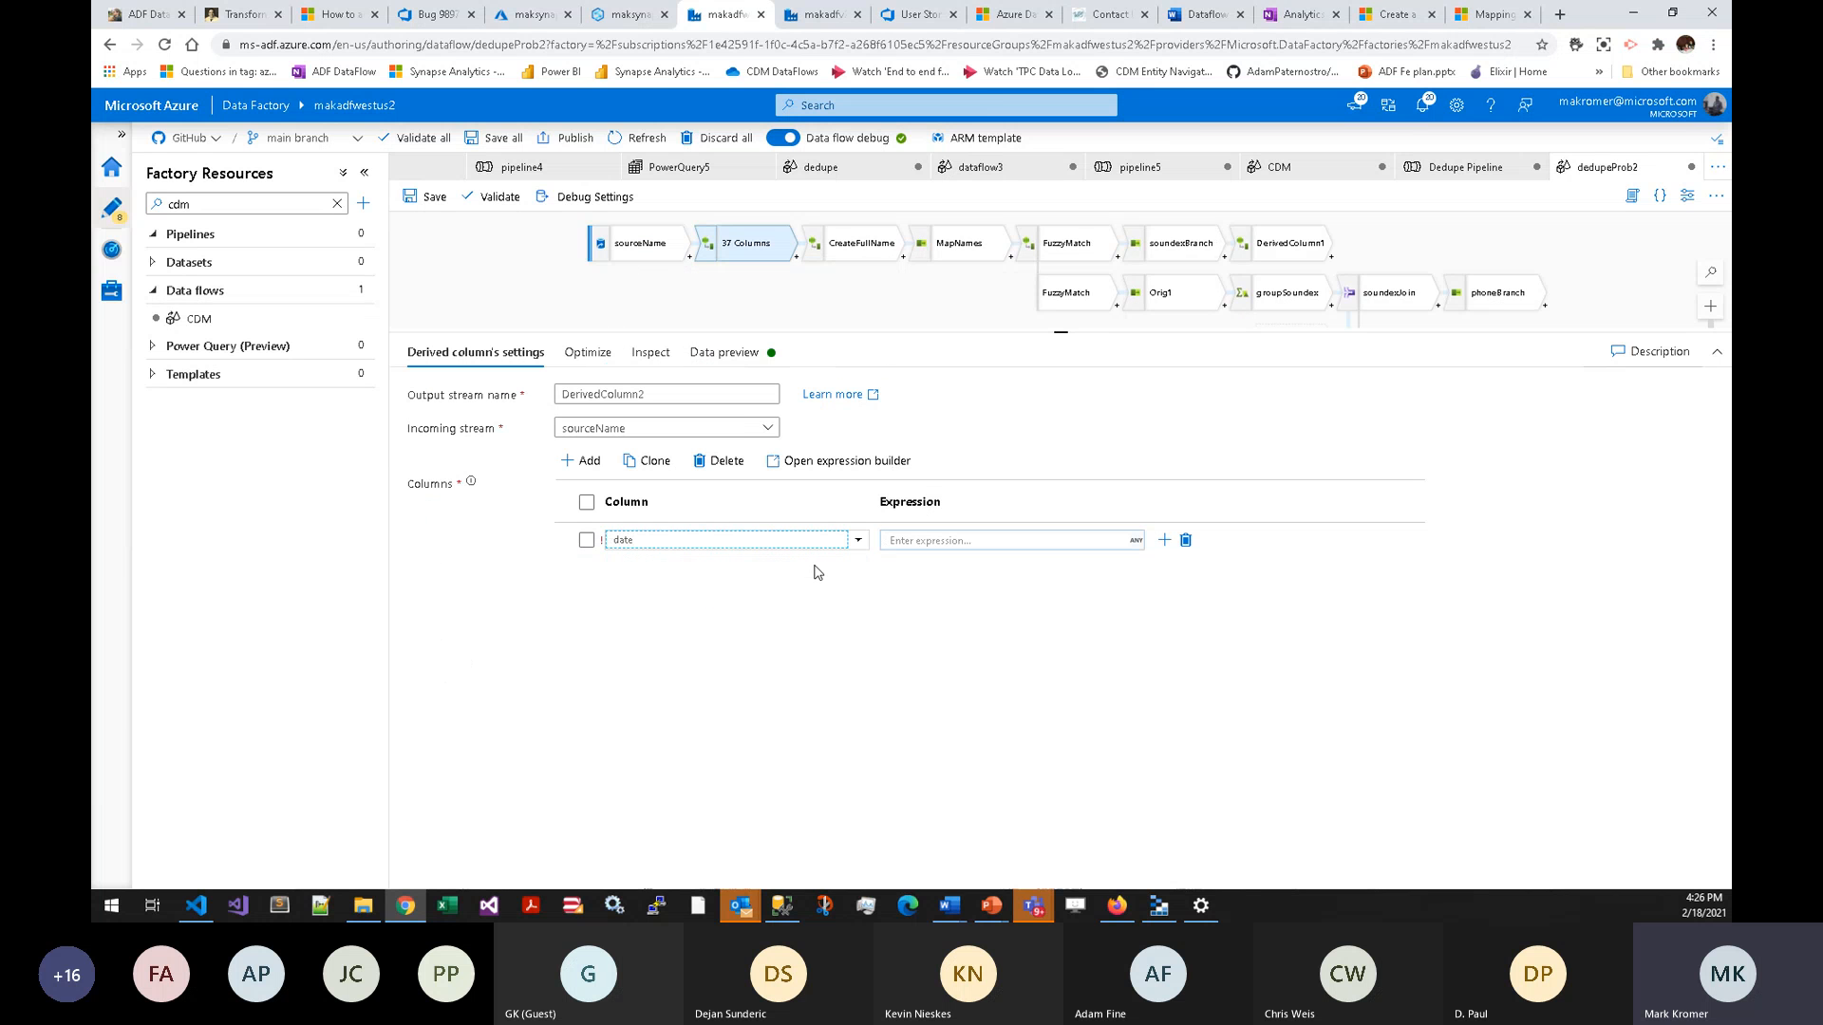
left_click(857, 539)
scroll(802, 627, "down", 5)
scroll(810, 632, "up", 3)
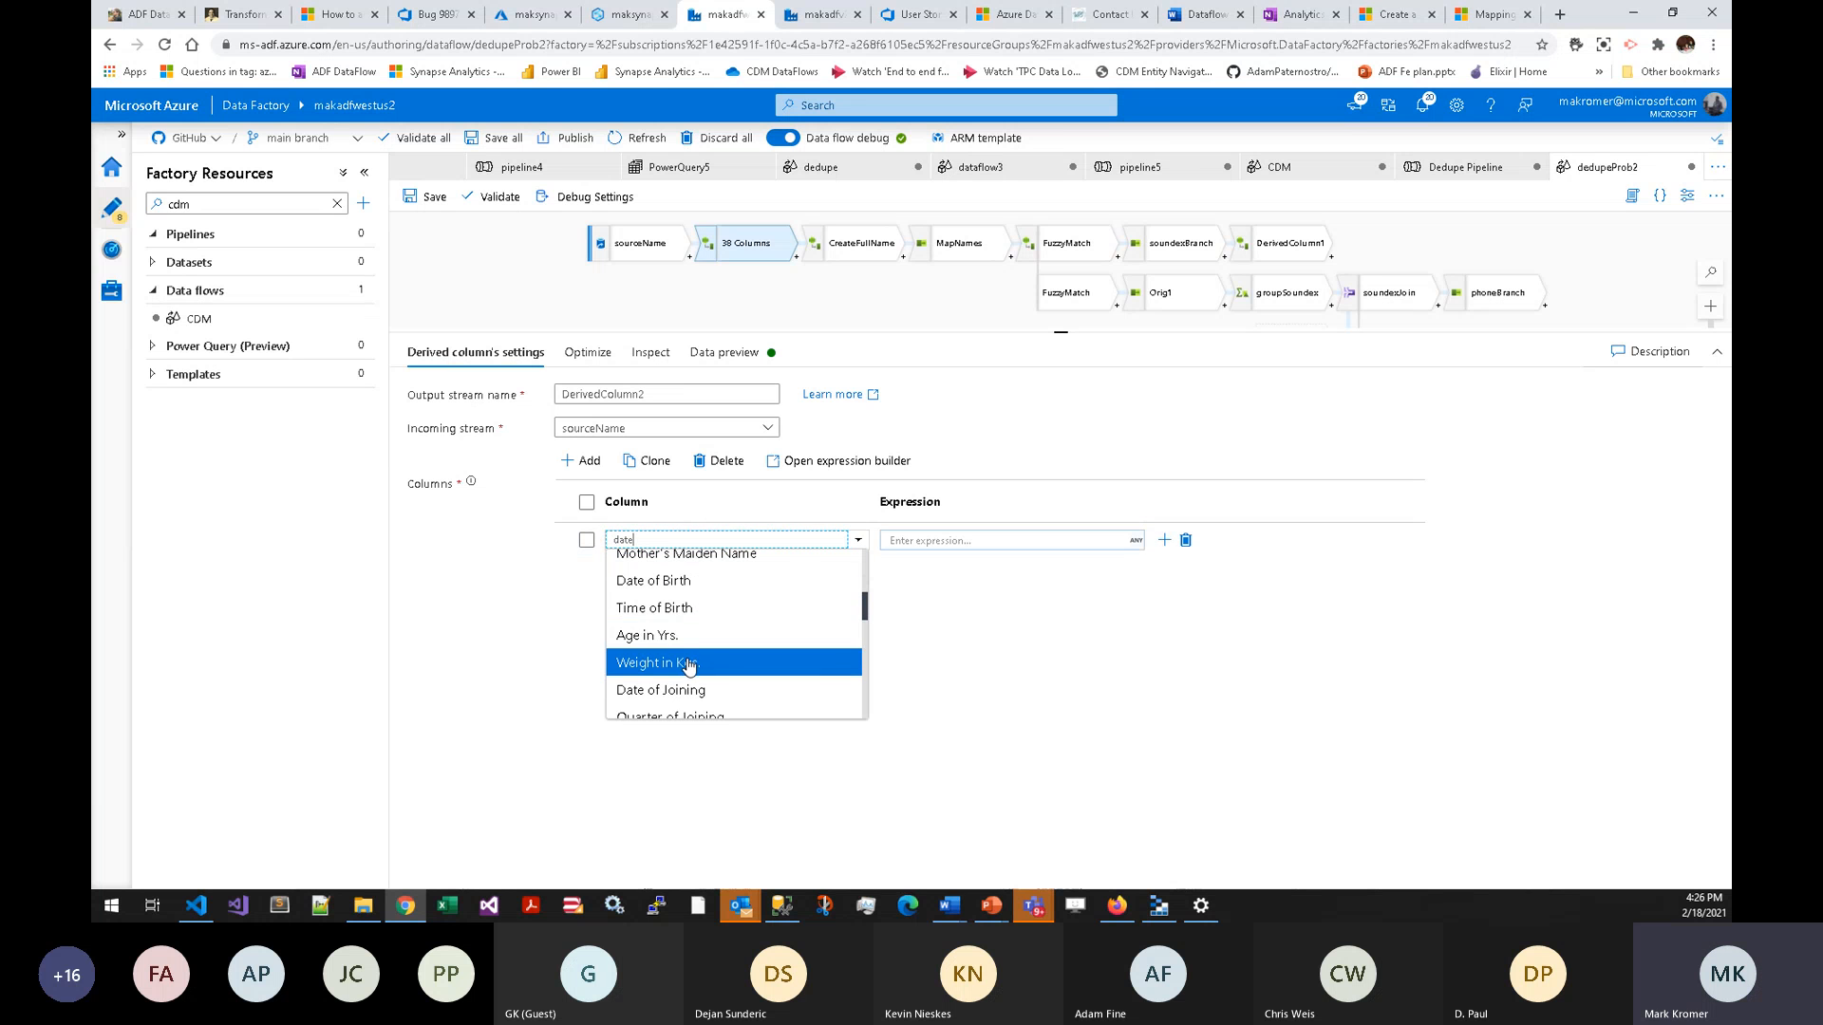
left_click(686, 575)
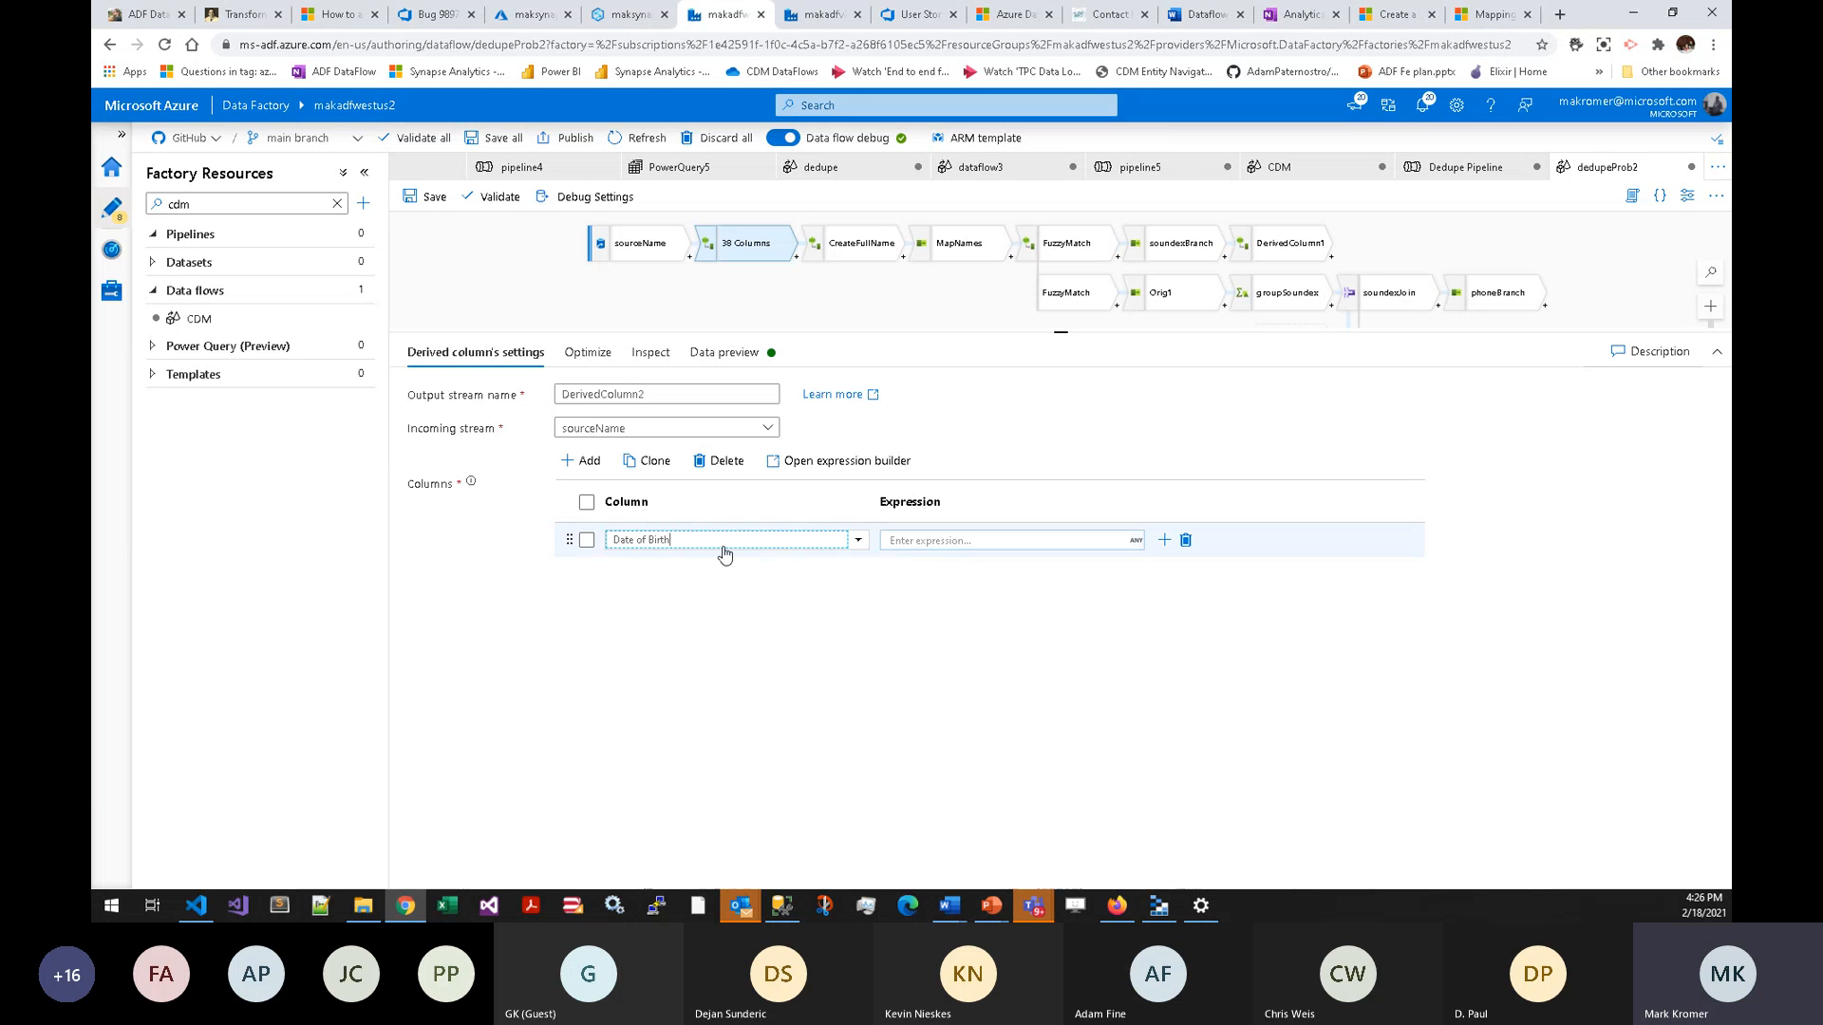
left_click_drag(669, 538, 609, 539)
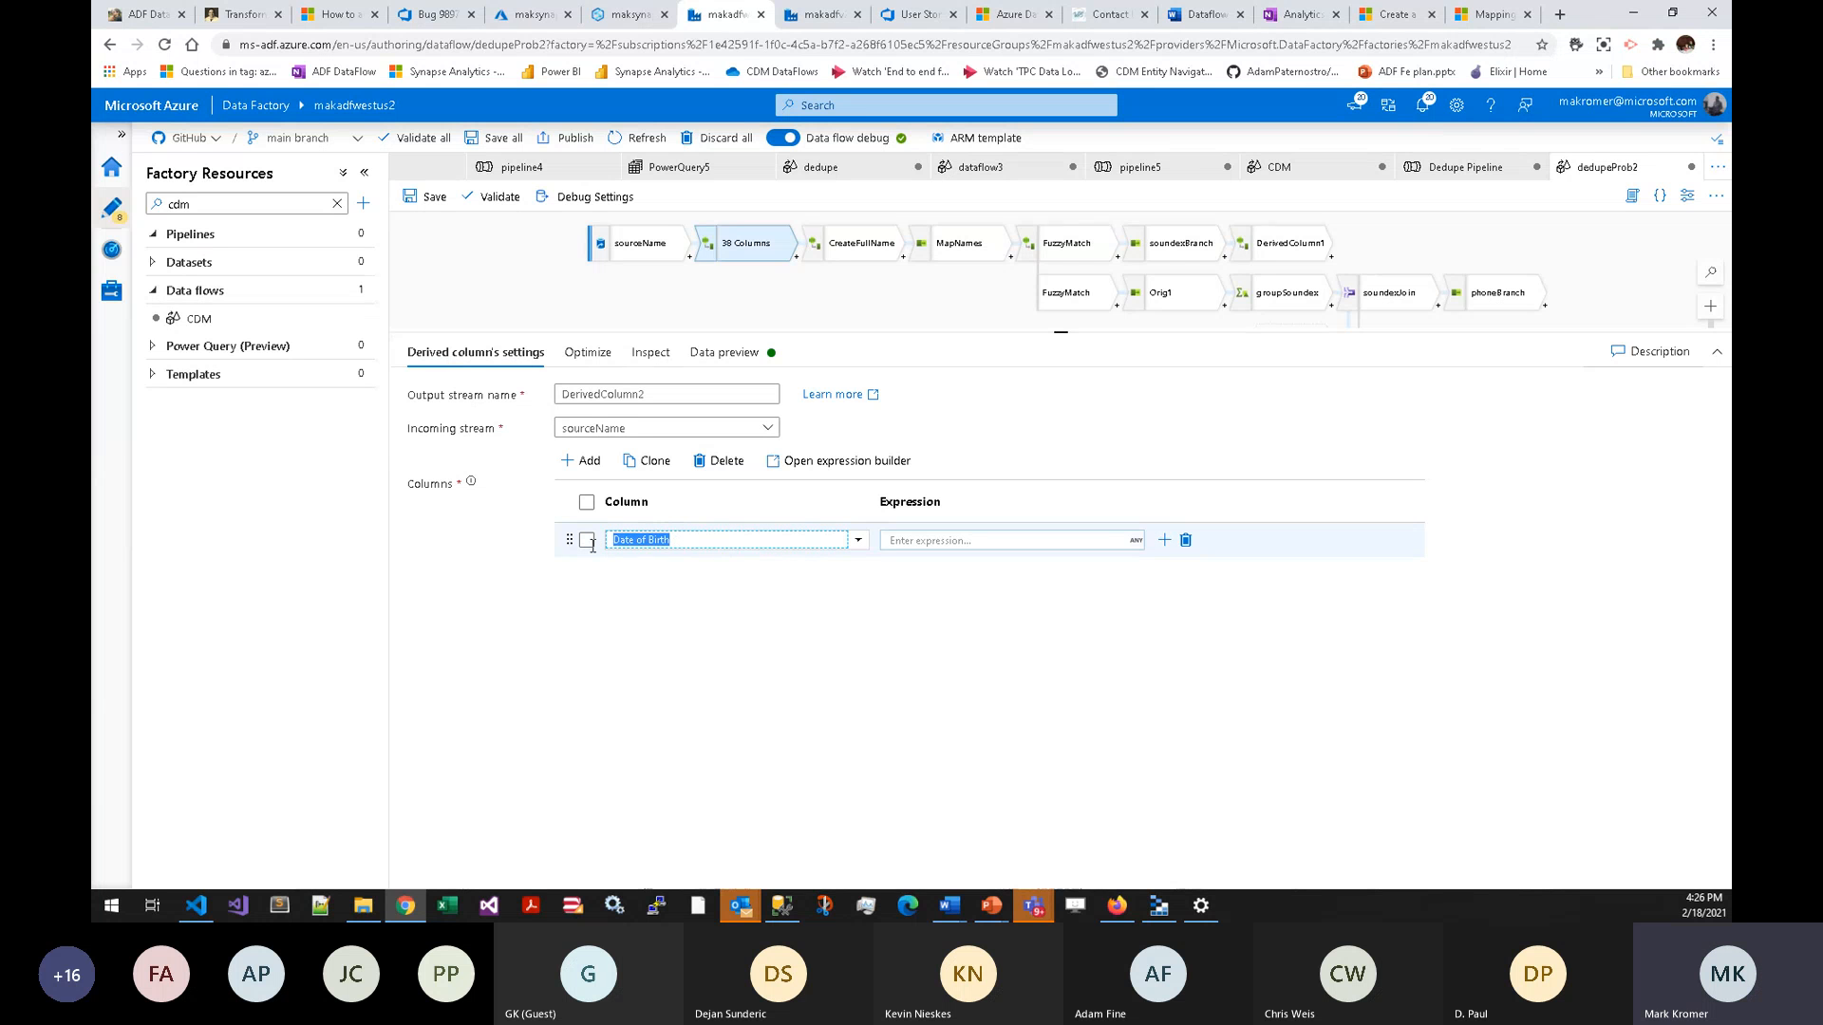
- Add a column pattern to the derived column transformation and delete the Date of Birth column entry
left_click(1164, 541)
left_click(1186, 591)
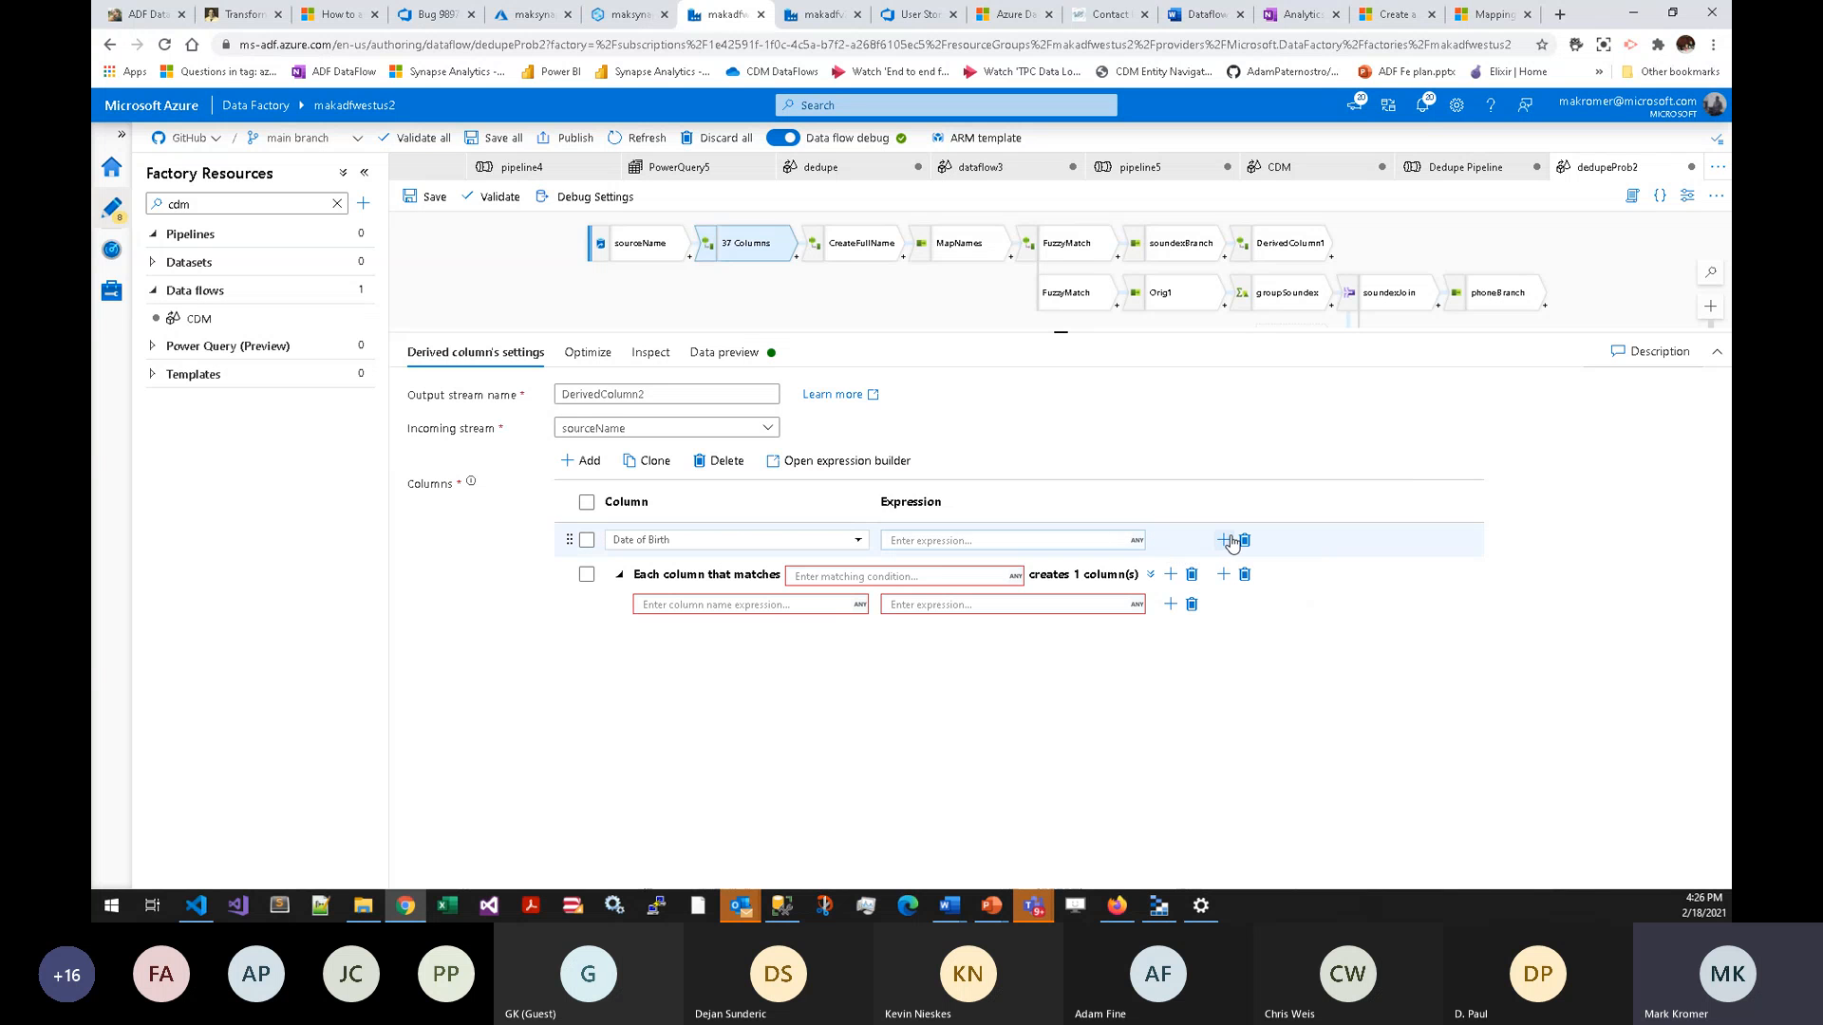
left_click(1242, 541)
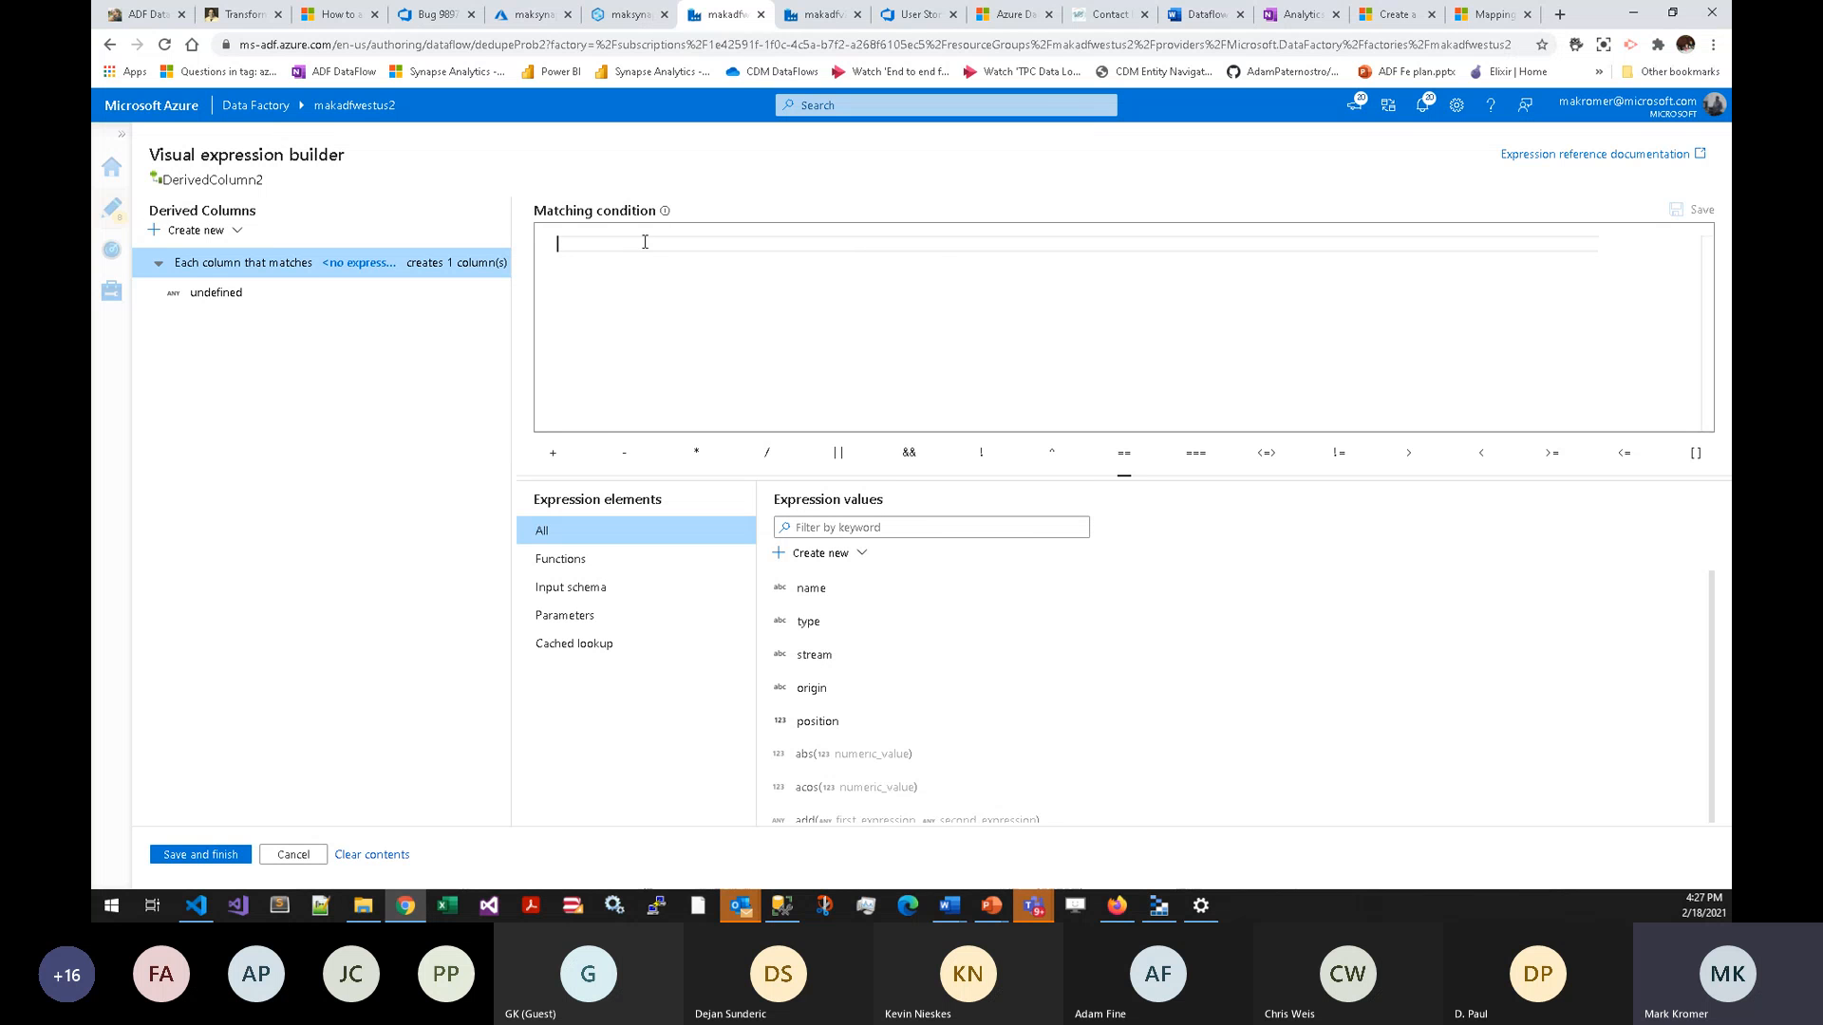
type("reg")
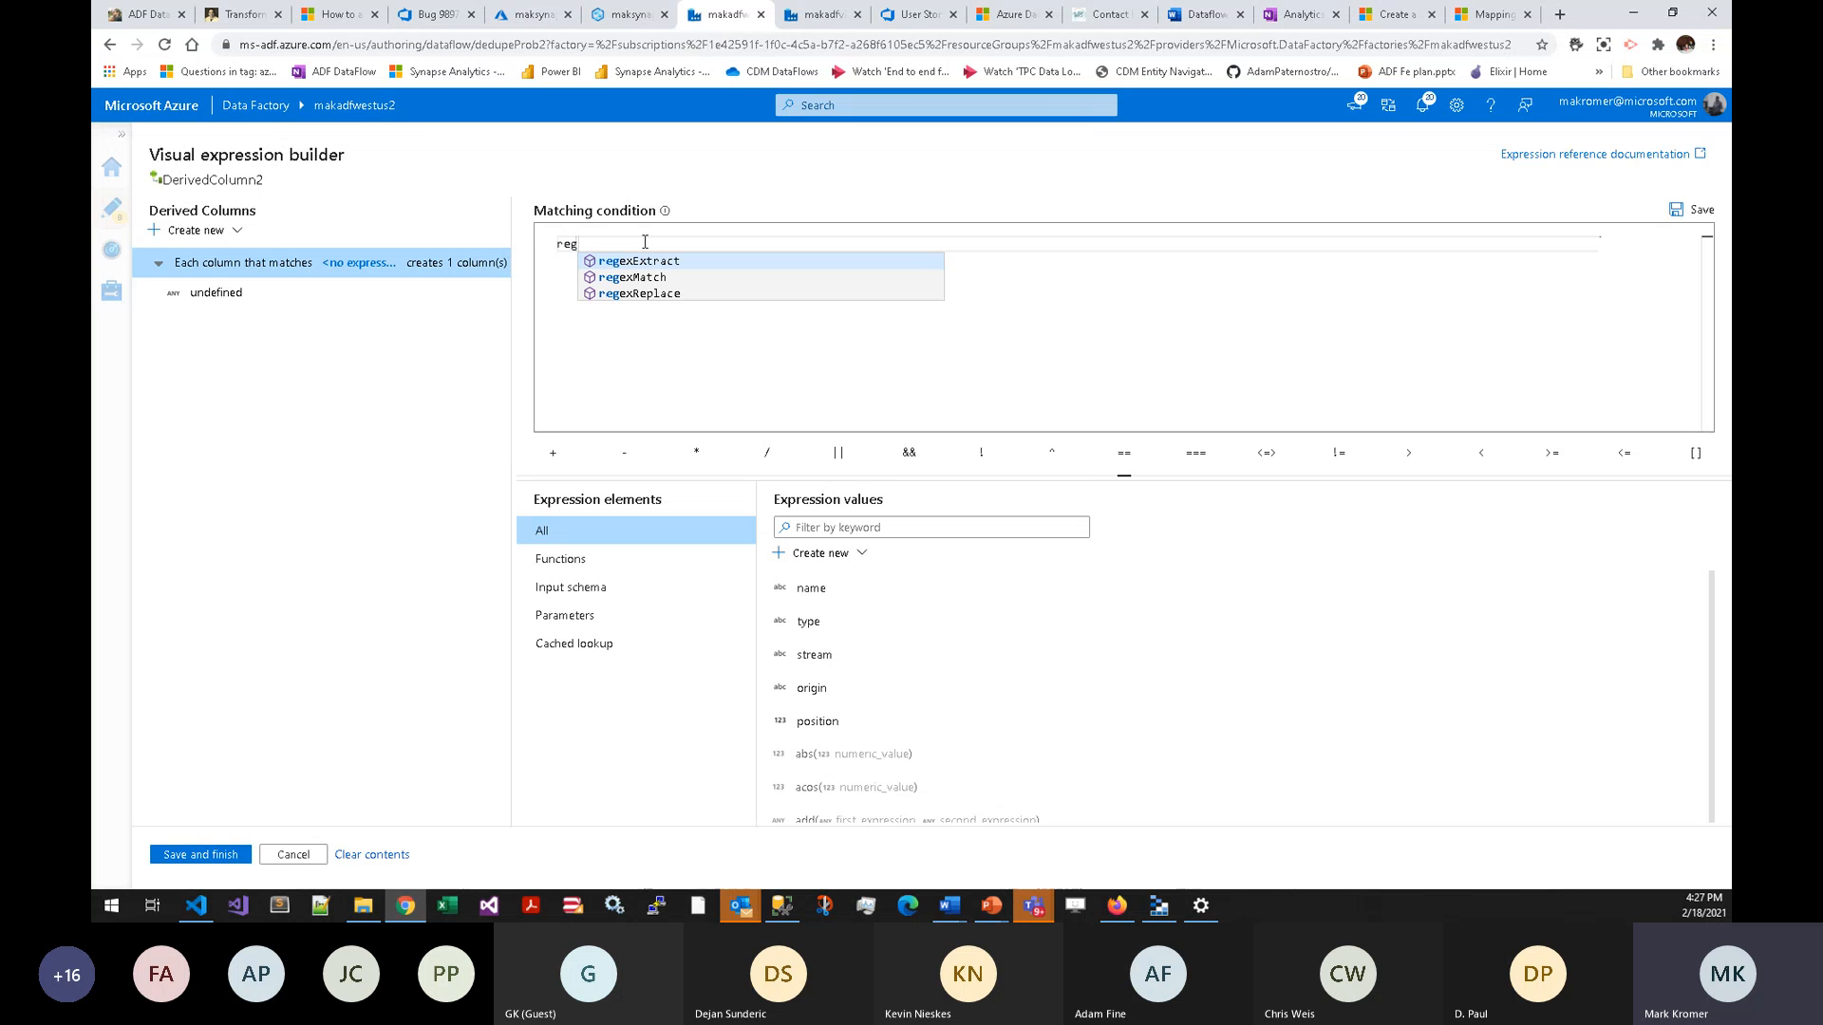
key("BackSpace")
key("BackSpace")
key("BackSpace")
- Enter instr(name,'birth') as the column pattern's matching condition
type("in")
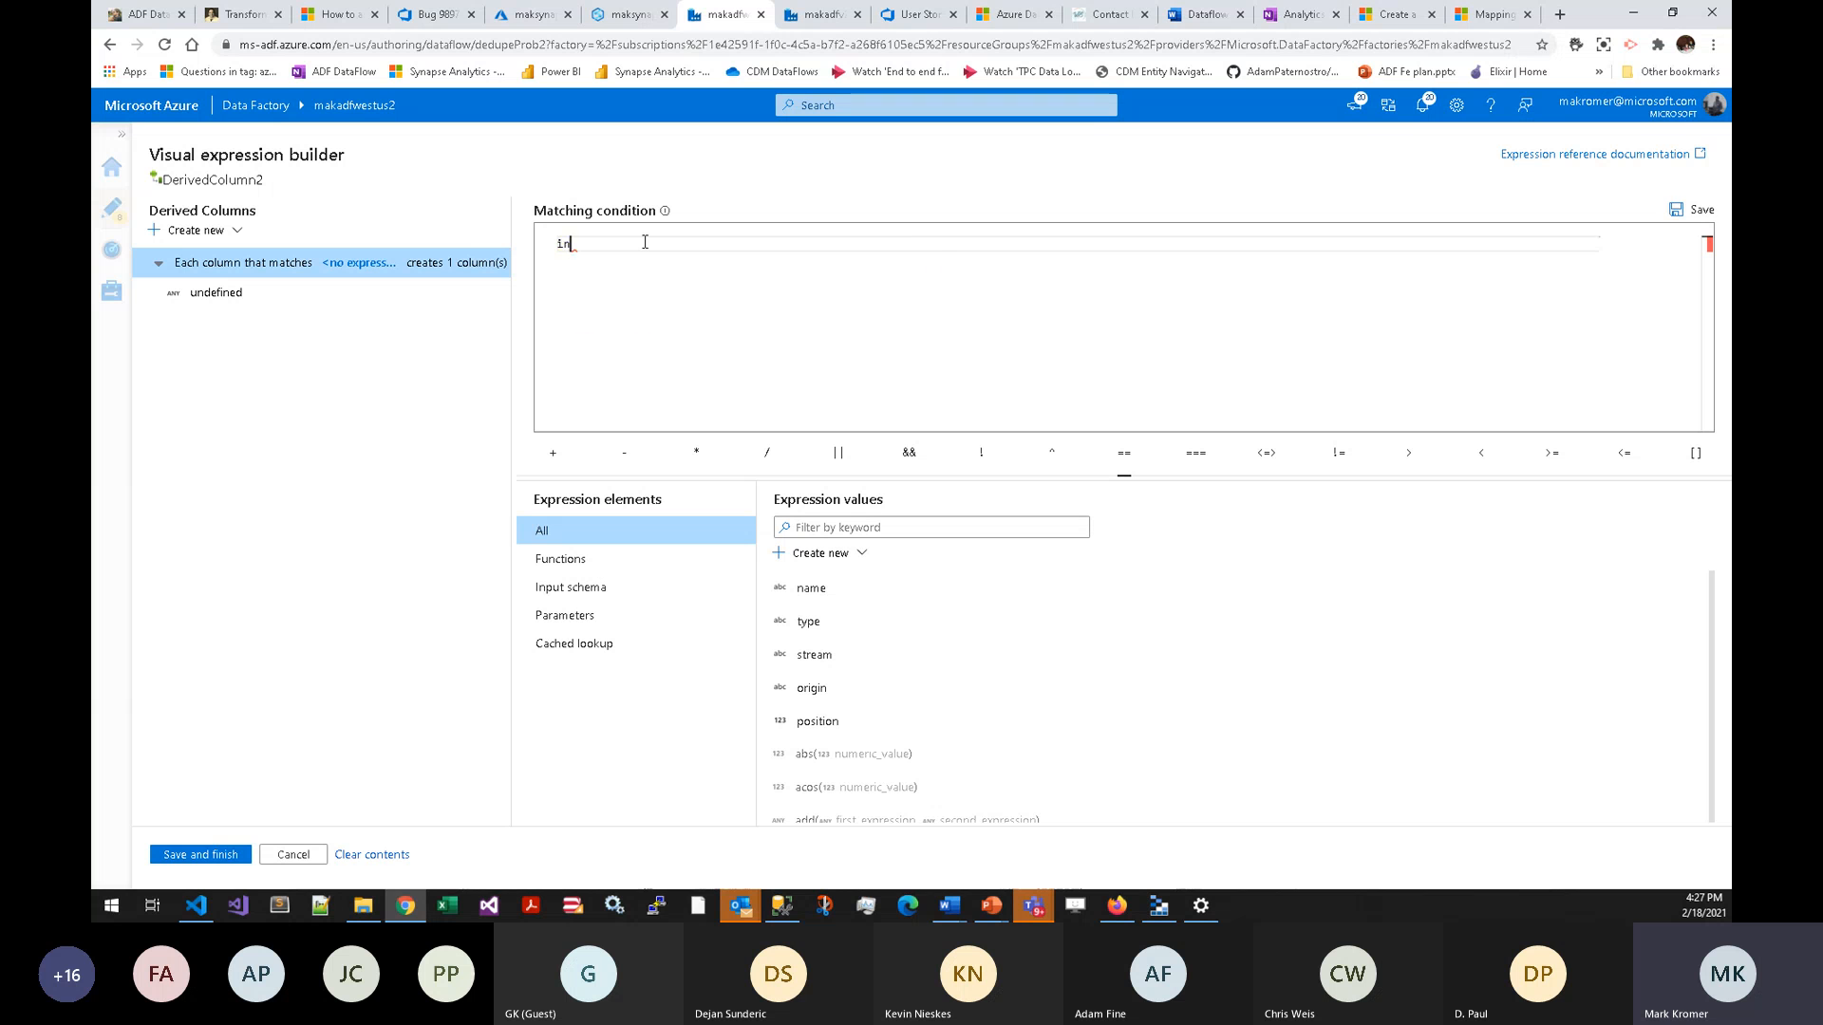
type("str(name,")
mouse_move(612, 252)
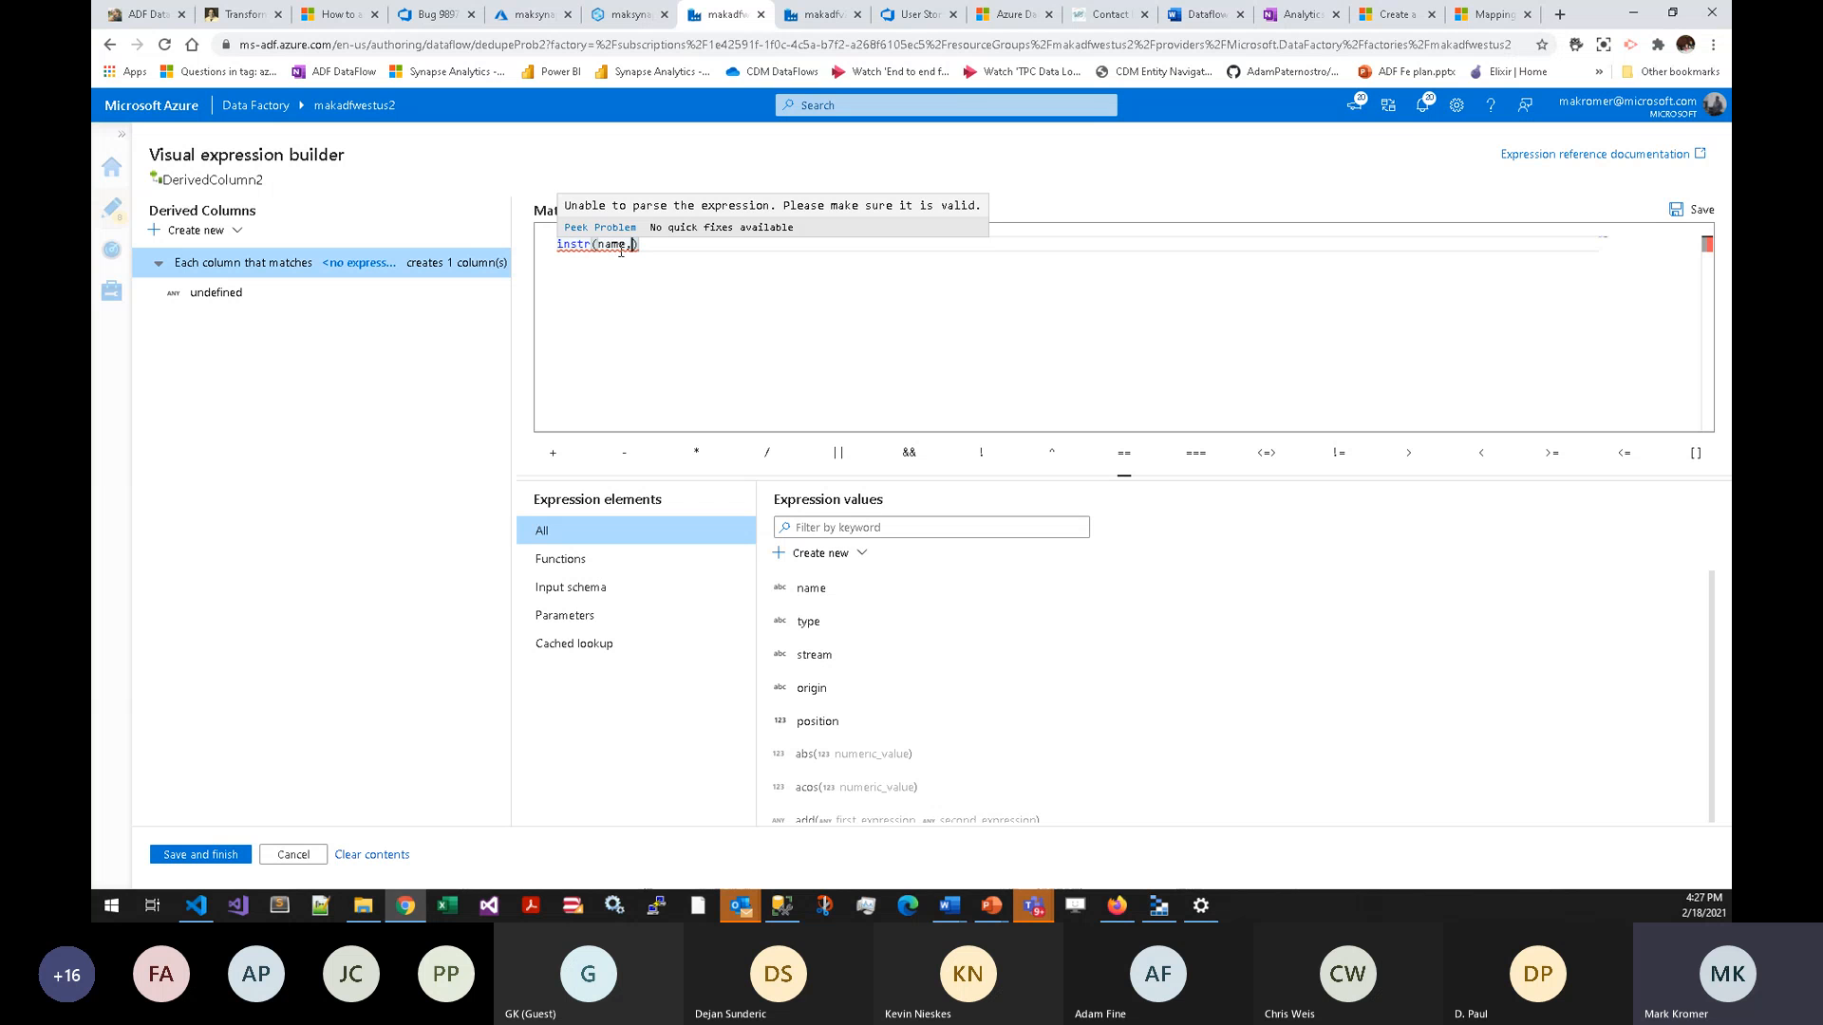
type("'brit")
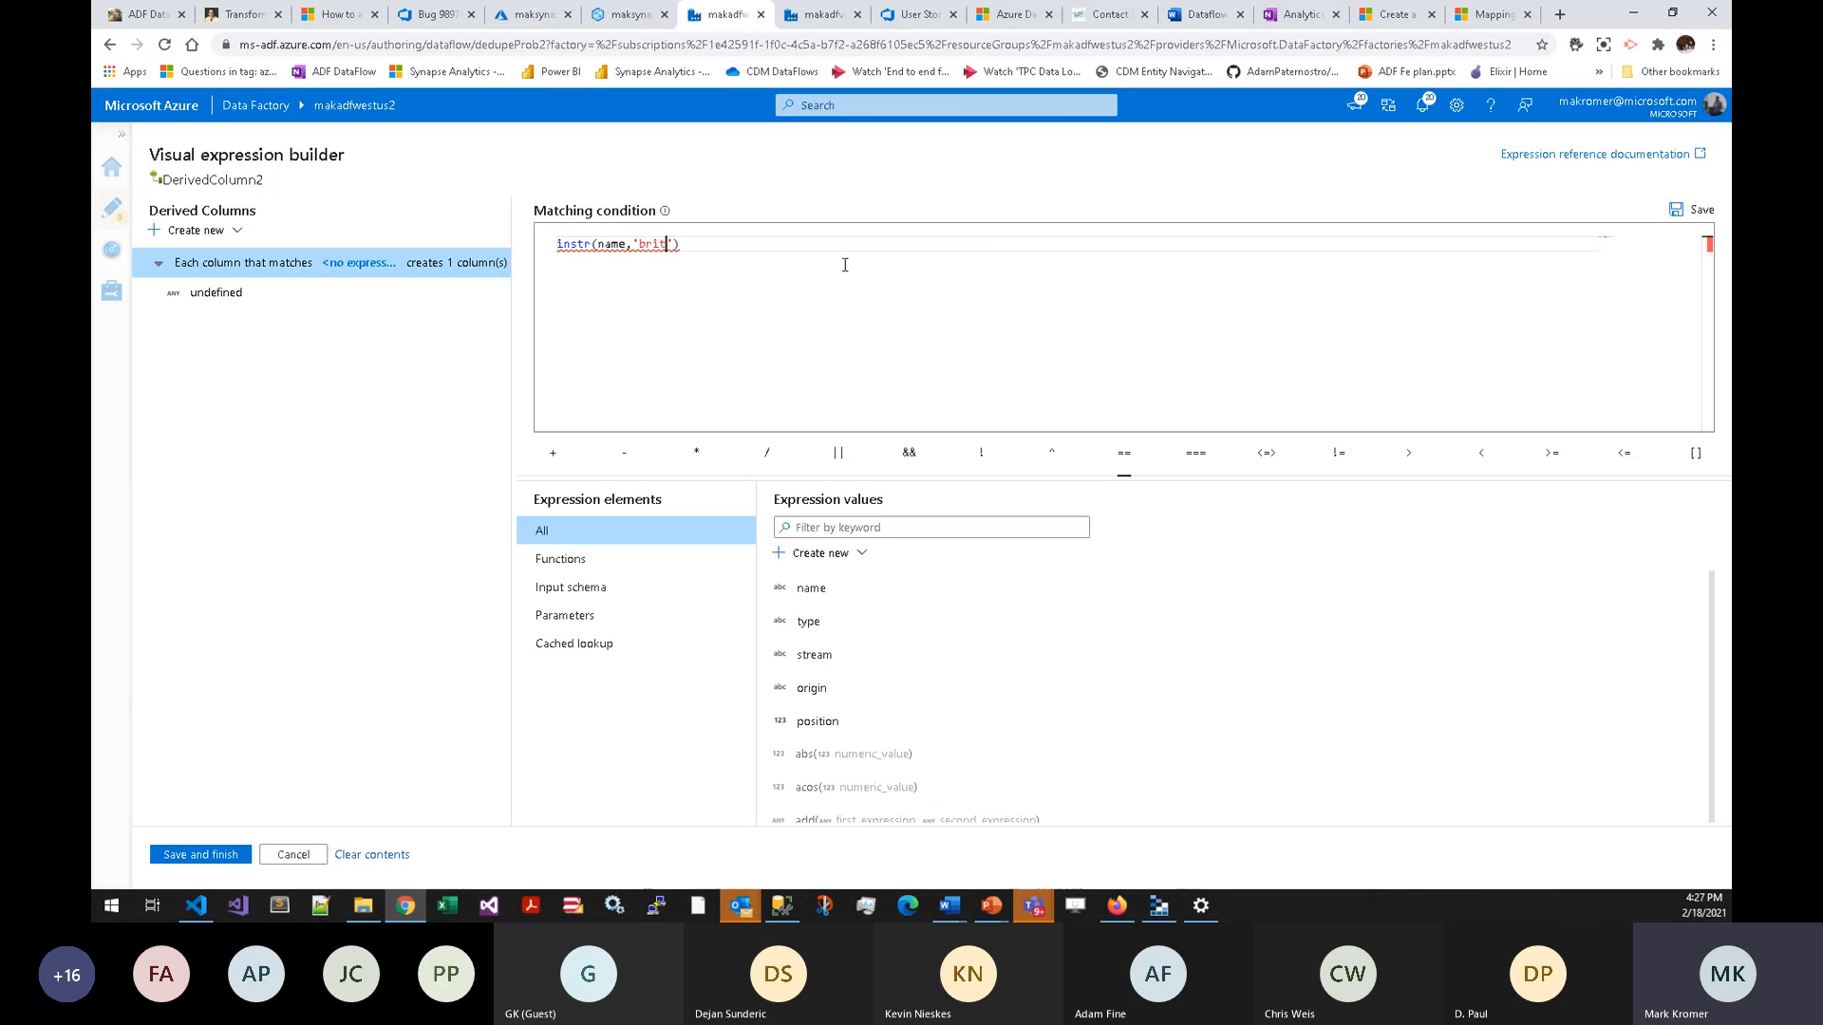
type("birth")
- Wrap the name argument of the matching condition in a tolower() call
key("Left")
key("Left")
key("Left")
key("Left")
key("Left")
type("tolower9")
type(")")
key("Left")
key("Left")
key("Left")
key("Left")
key("Left")
key("BackSpace")
type("(")
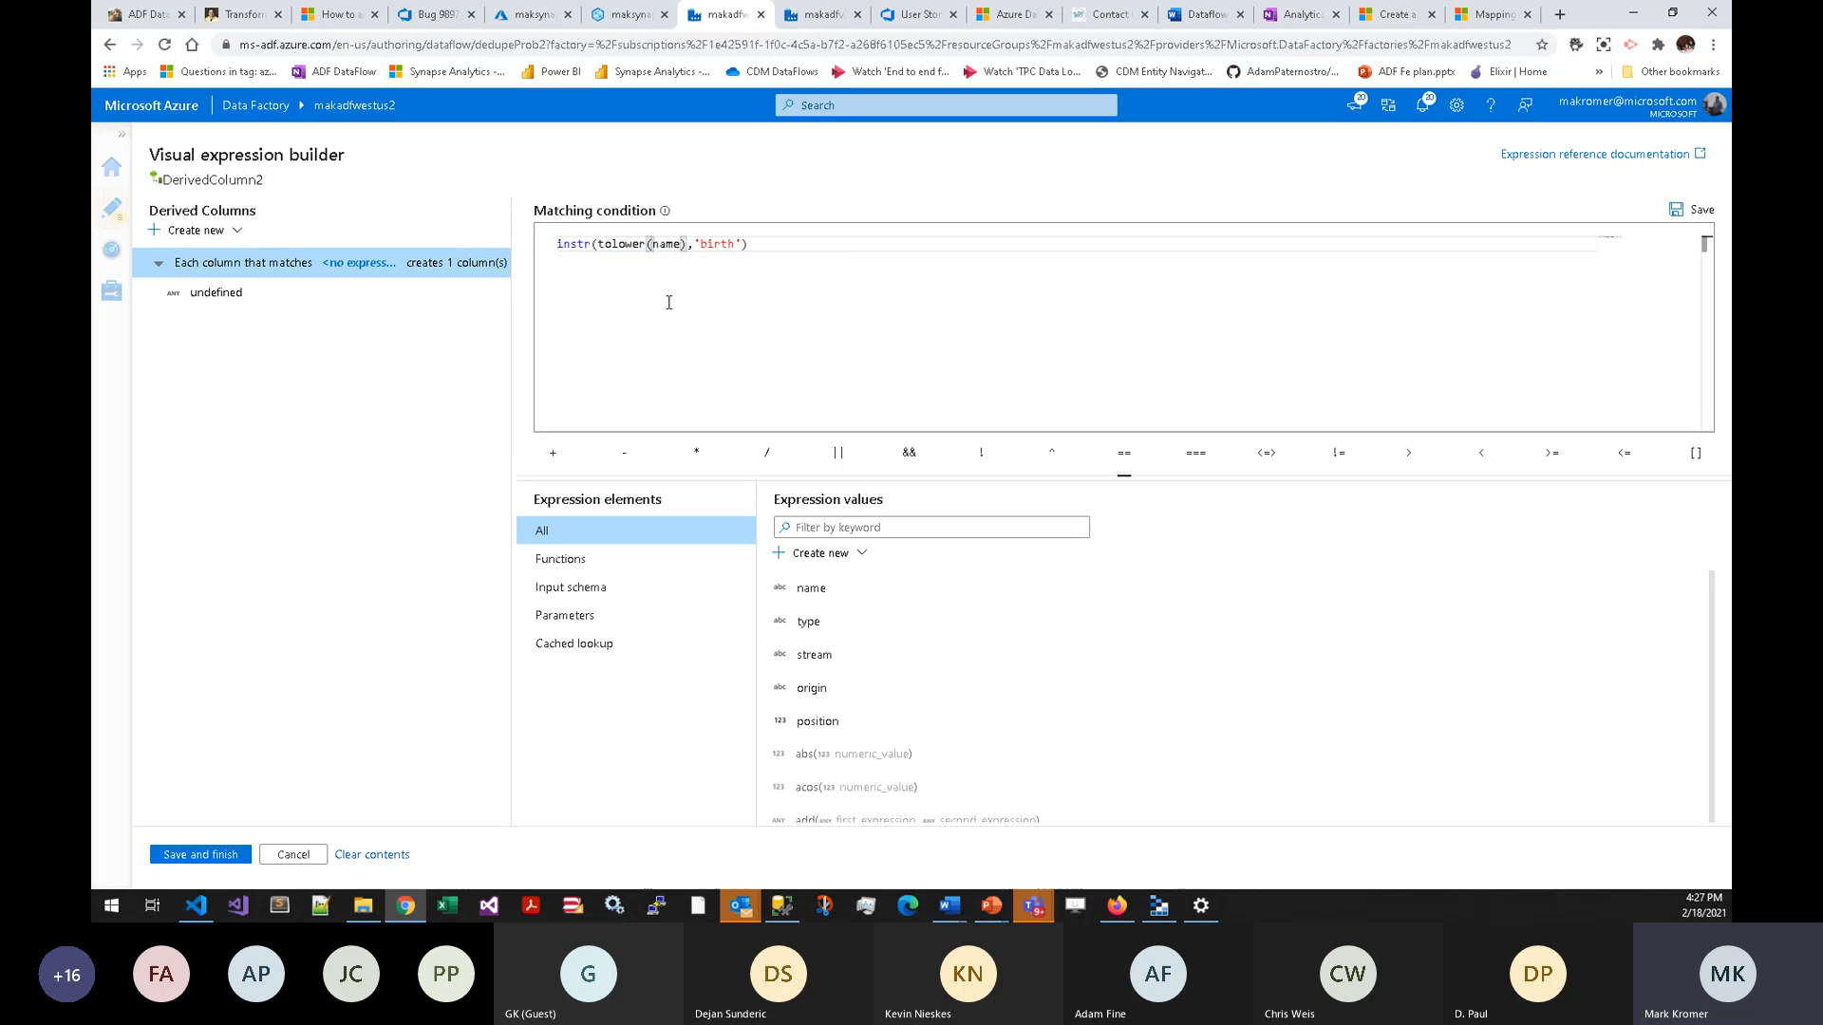
- Look up the lower function, correct the matching condition to instr(lower(name),'birth')>0, and save it
left_click(861, 524)
type("lower")
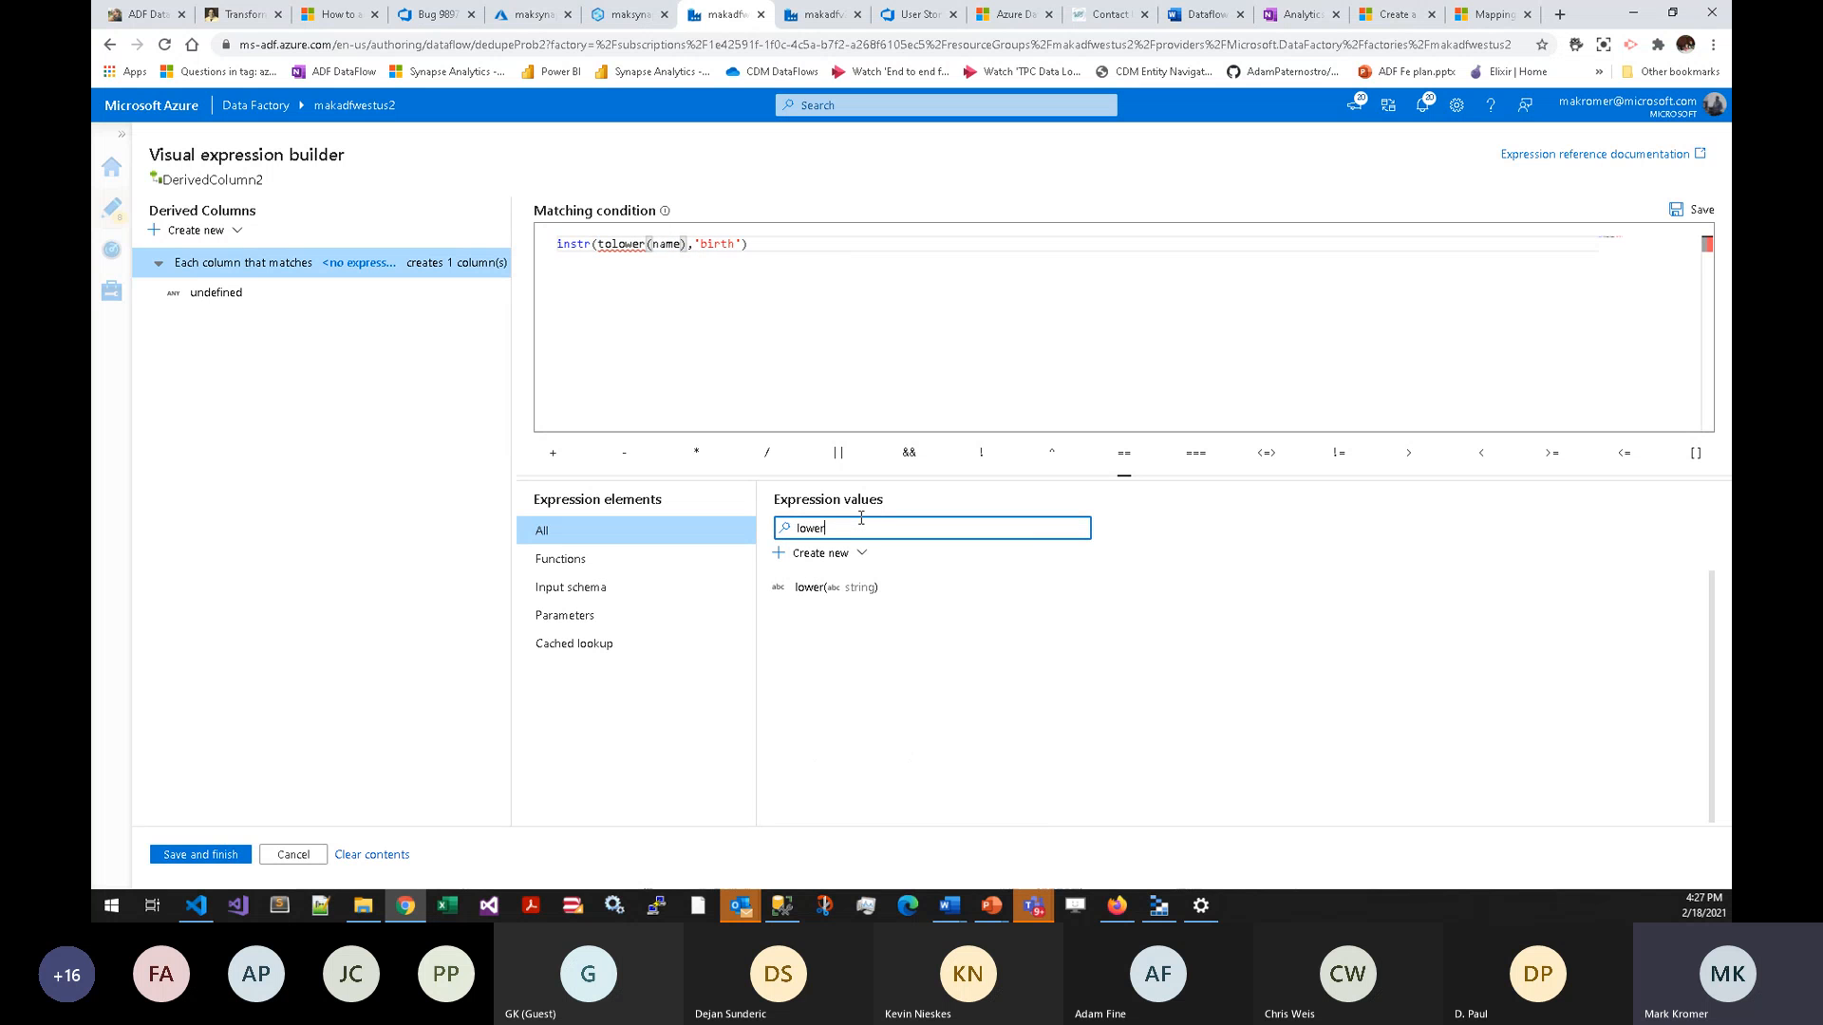
double_click(622, 244)
type("lower")
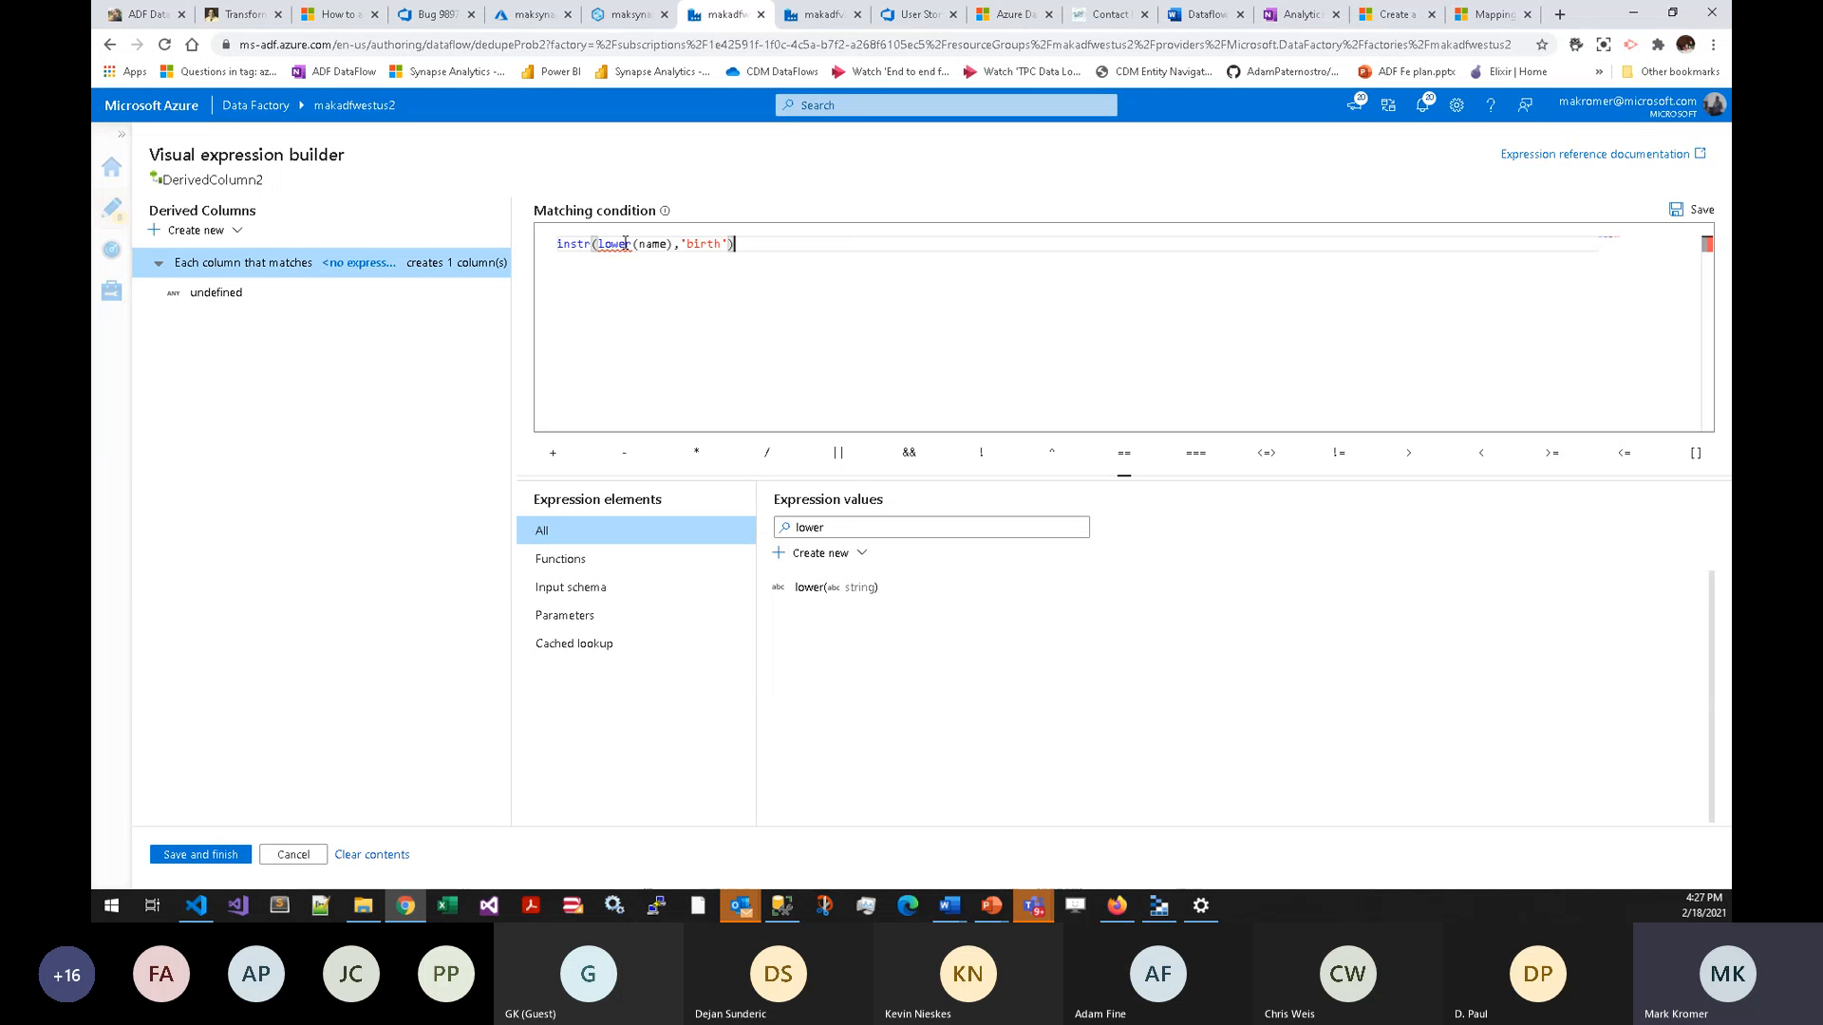
type(">0")
left_click(201, 855)
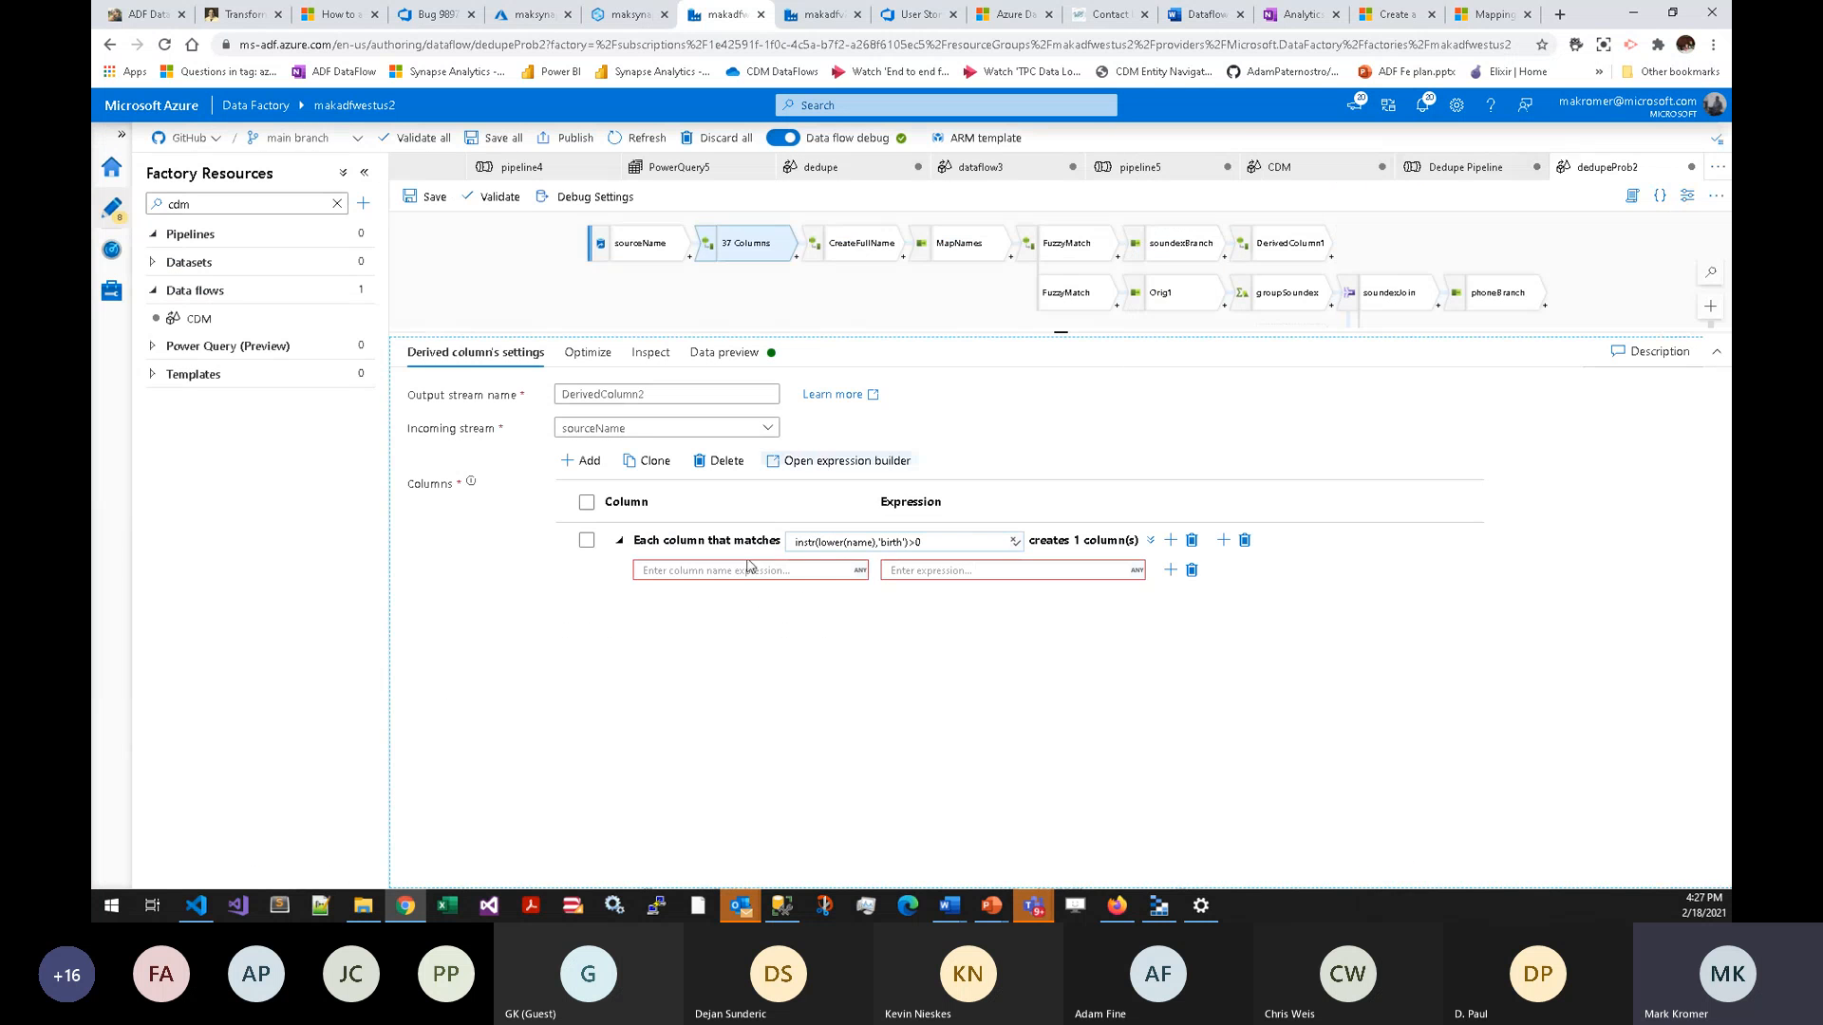
- Set the pattern's column name expression to $$ and its value expression to upper($$)
type("$$")
left_click(953, 571)
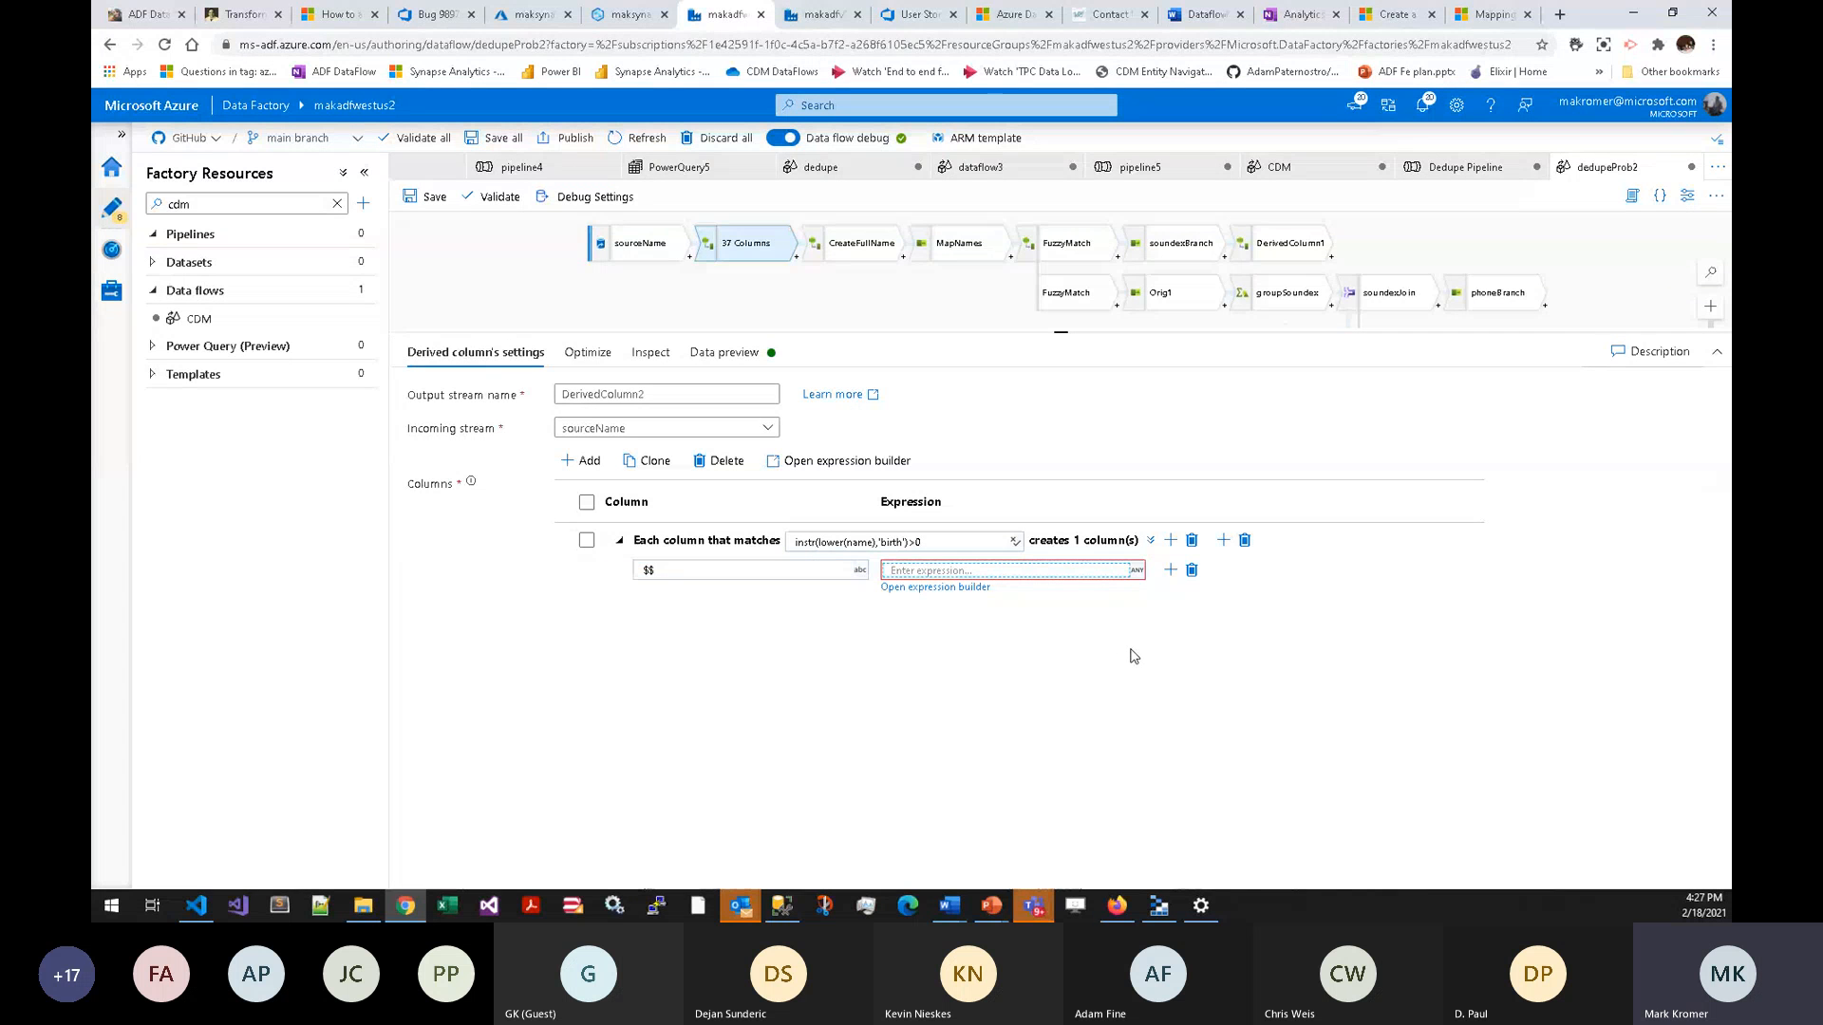
type("upper($$)")
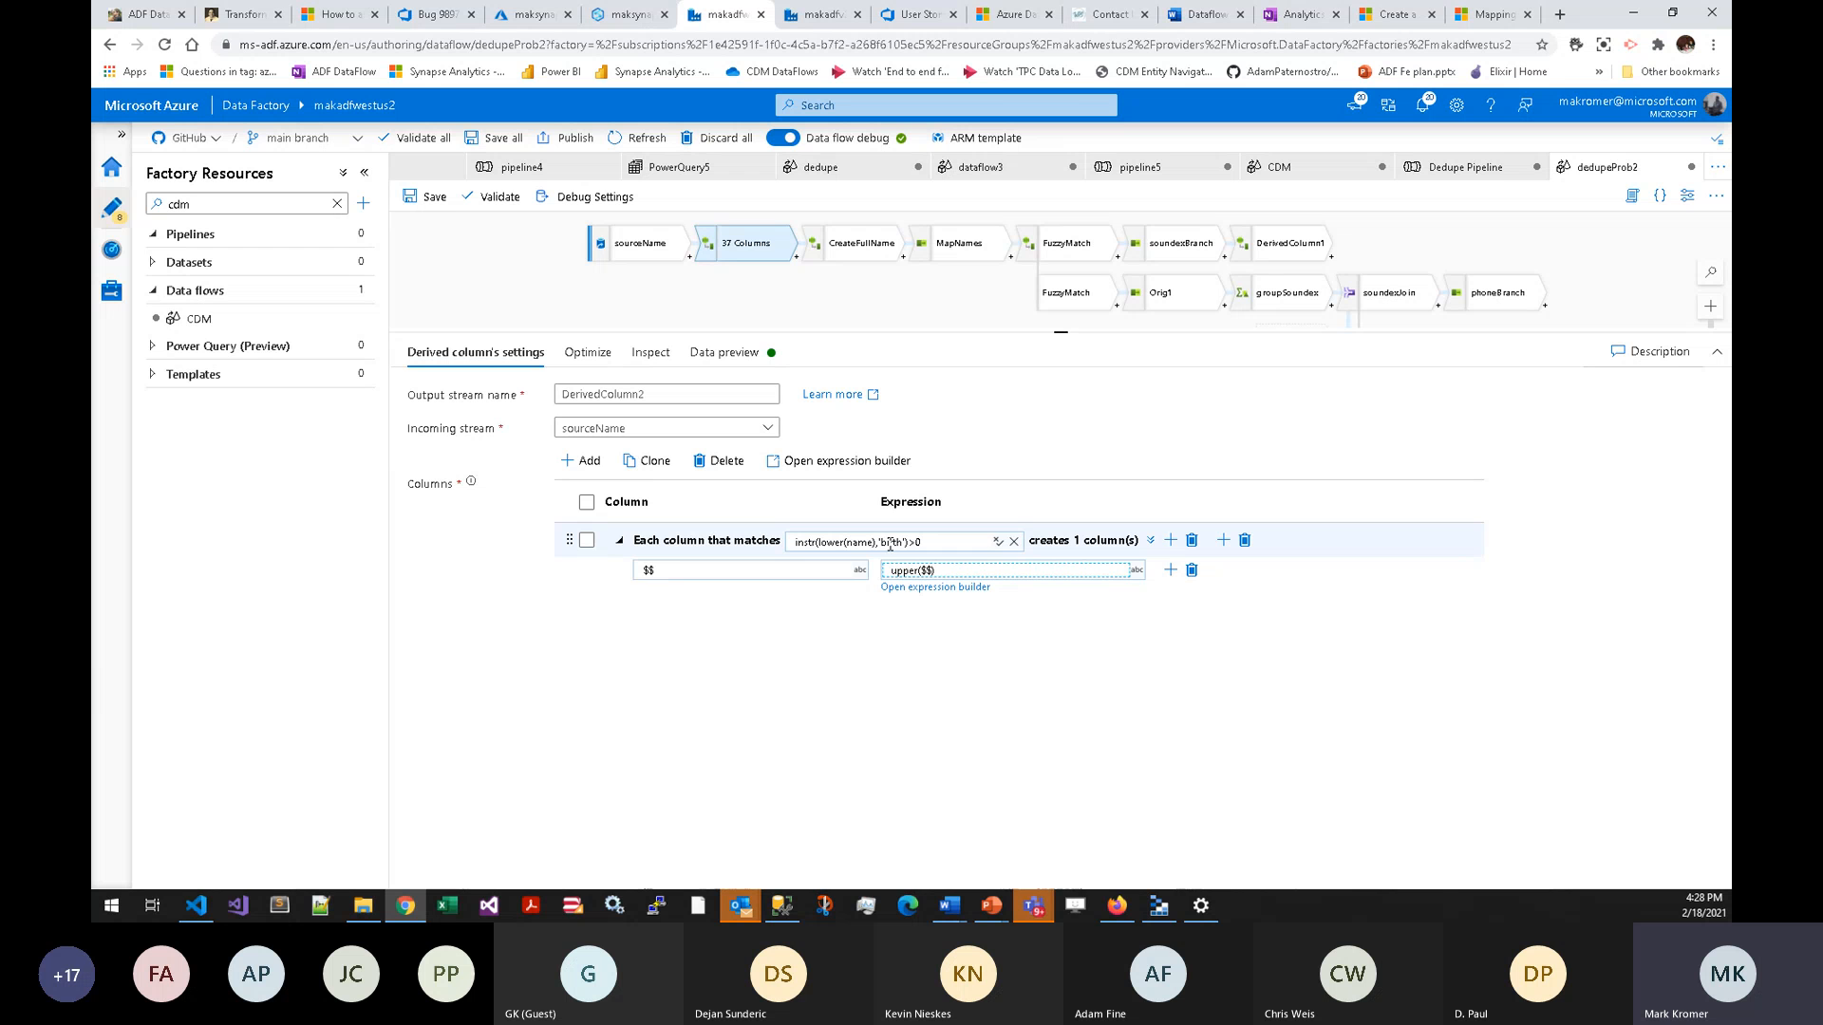
left_click_drag(935, 571, 862, 571)
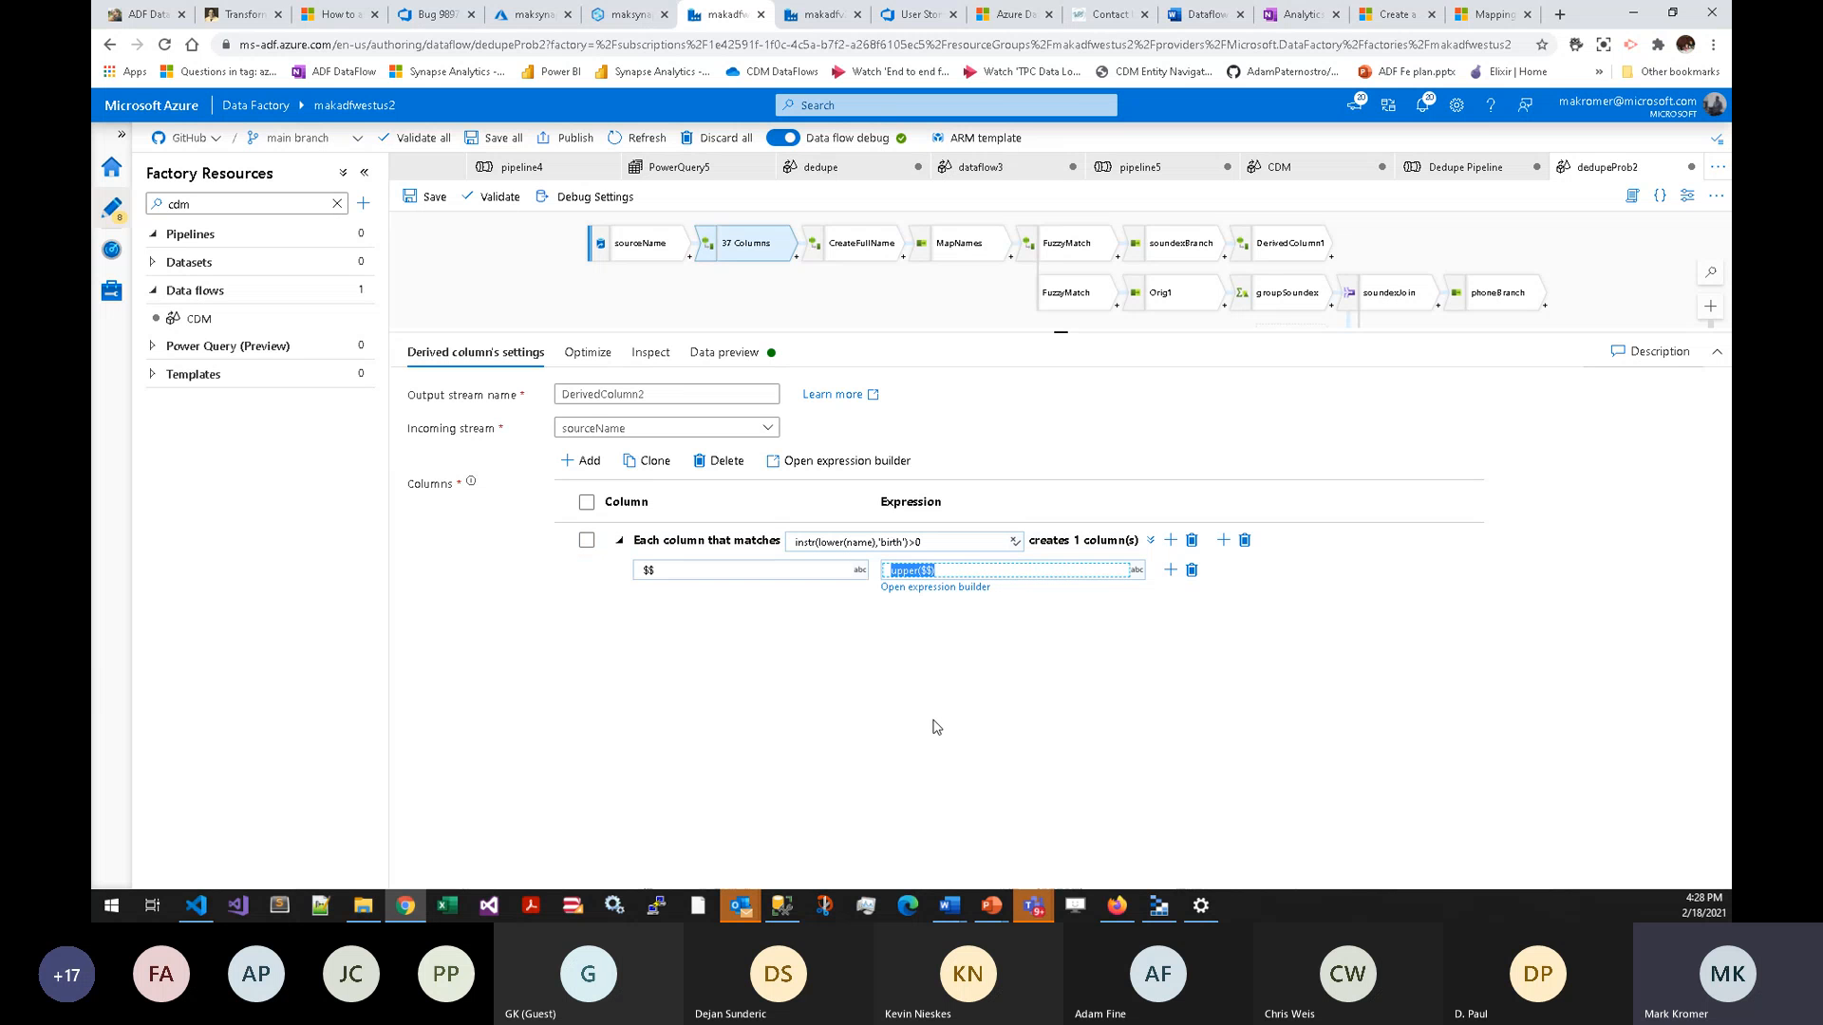